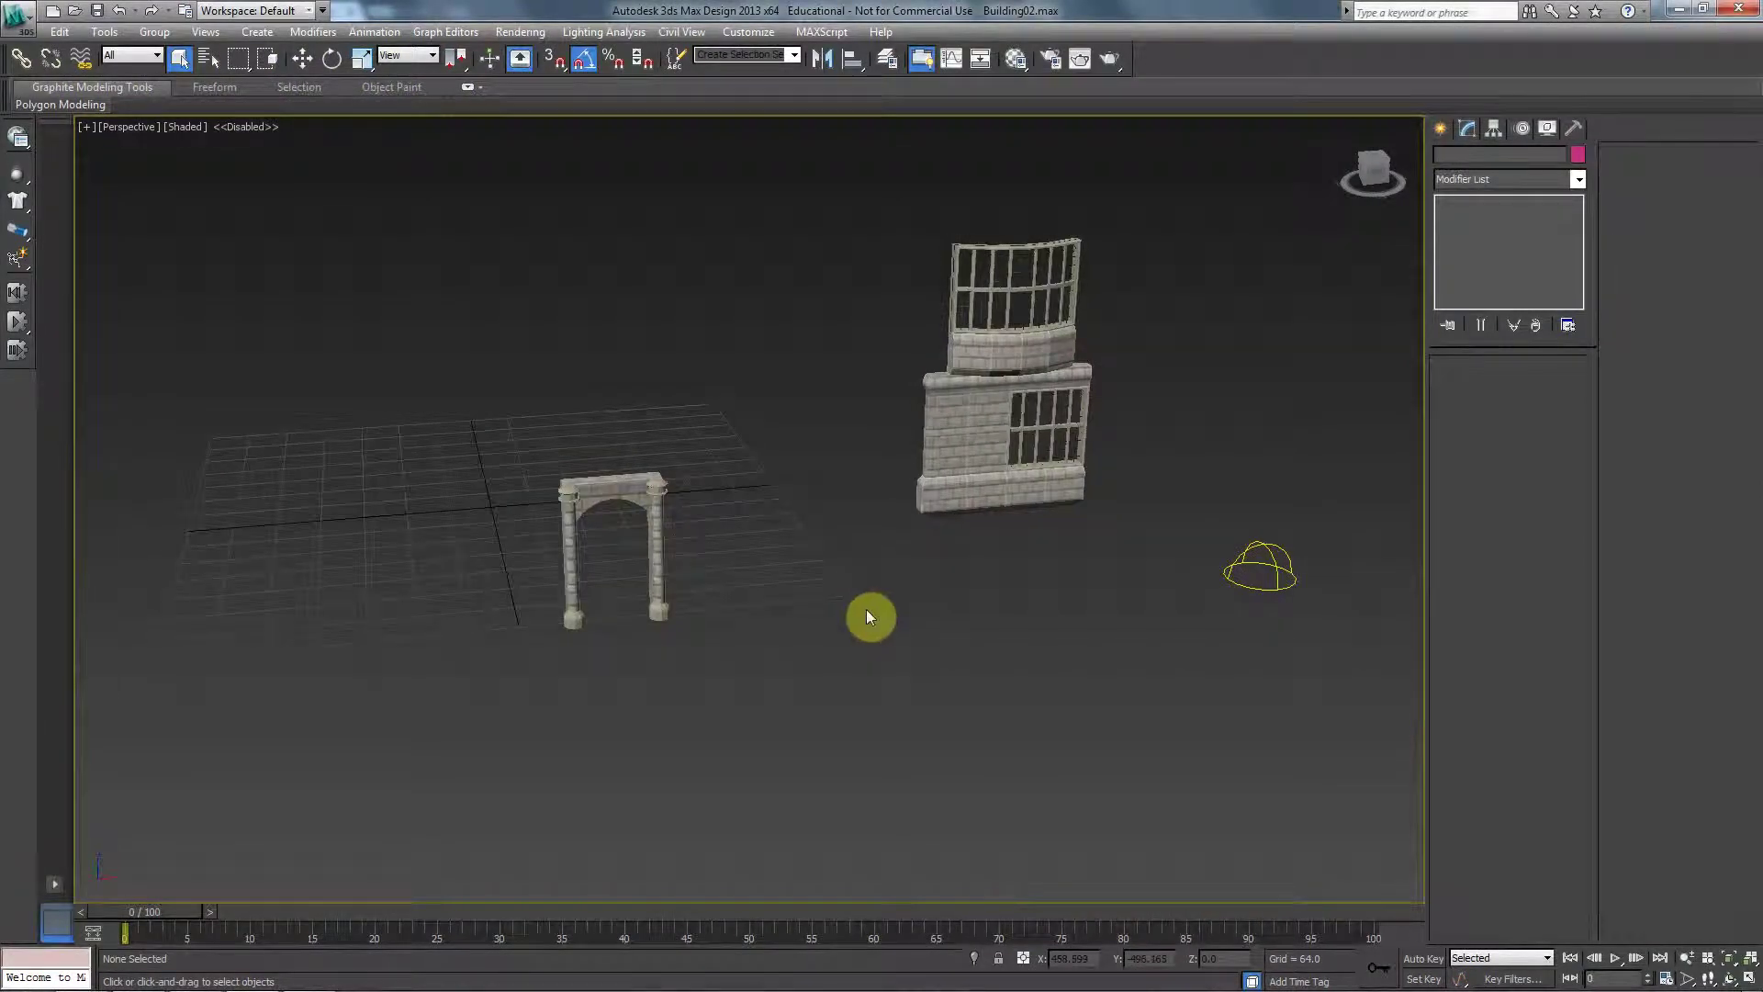
In the front view, draw a grid-snapped plane about 192 long by 128 wide between the arch and the stone wall.
key(f)
scroll(745, 587, down, 4)
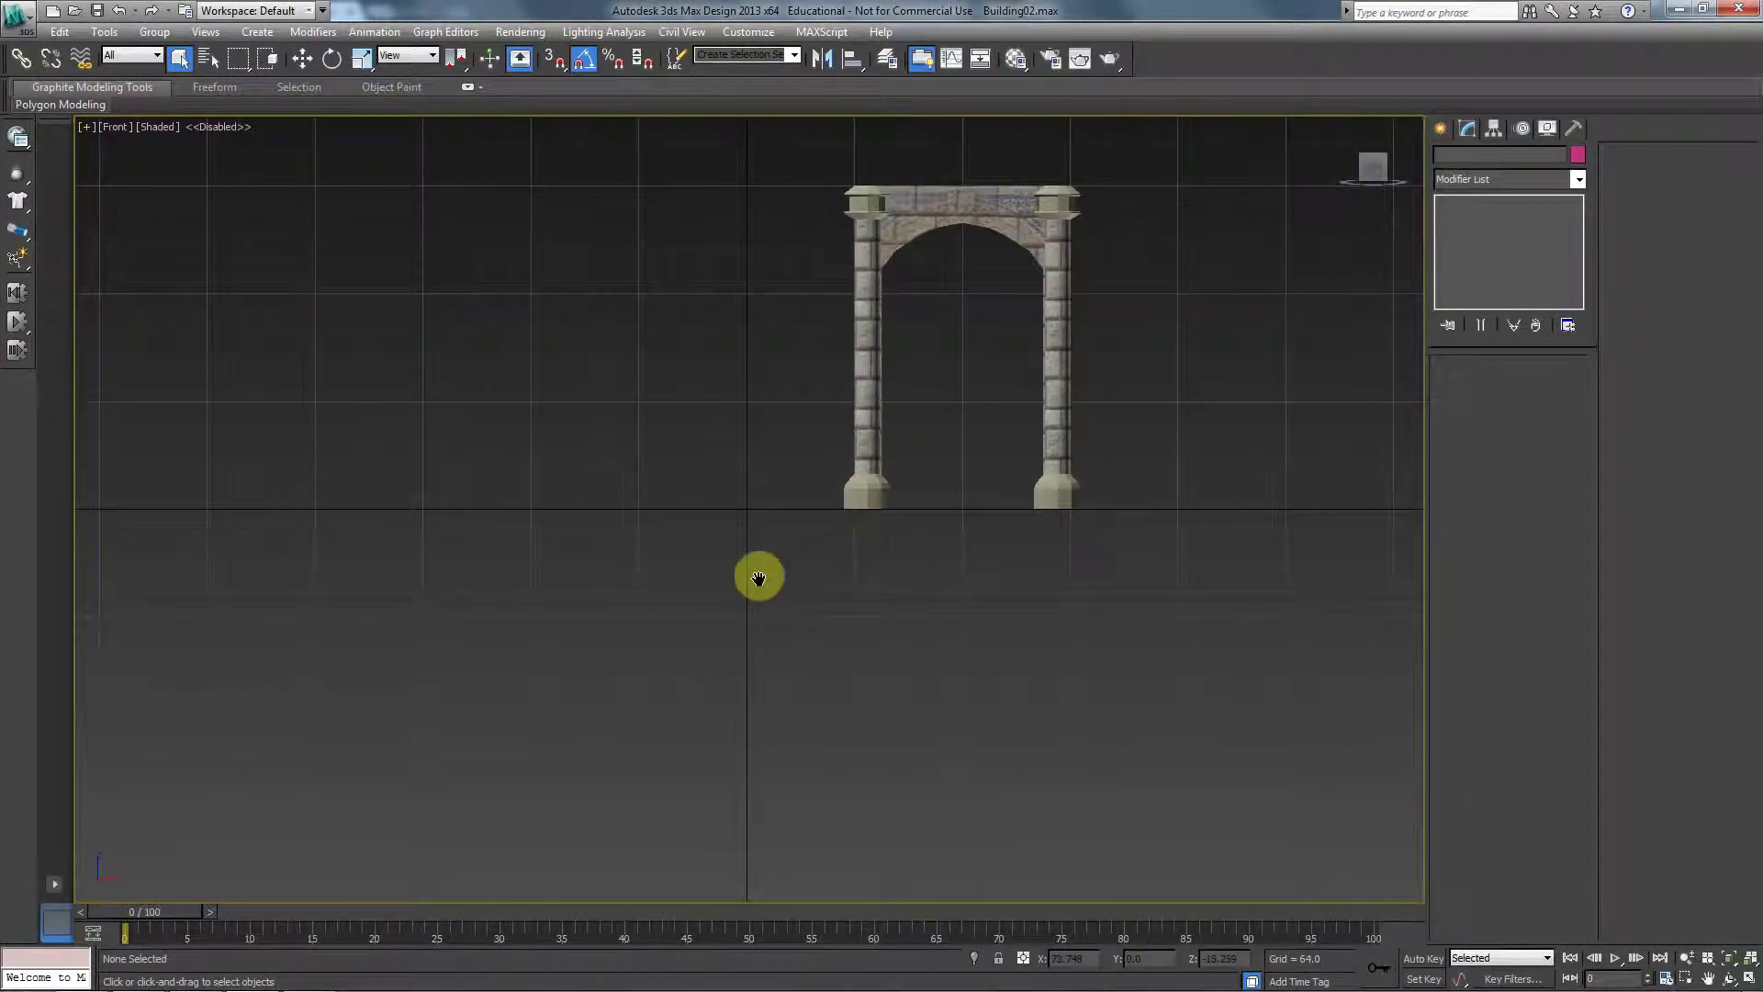
middle_drag(758, 577, 857, 570)
click(1438, 129)
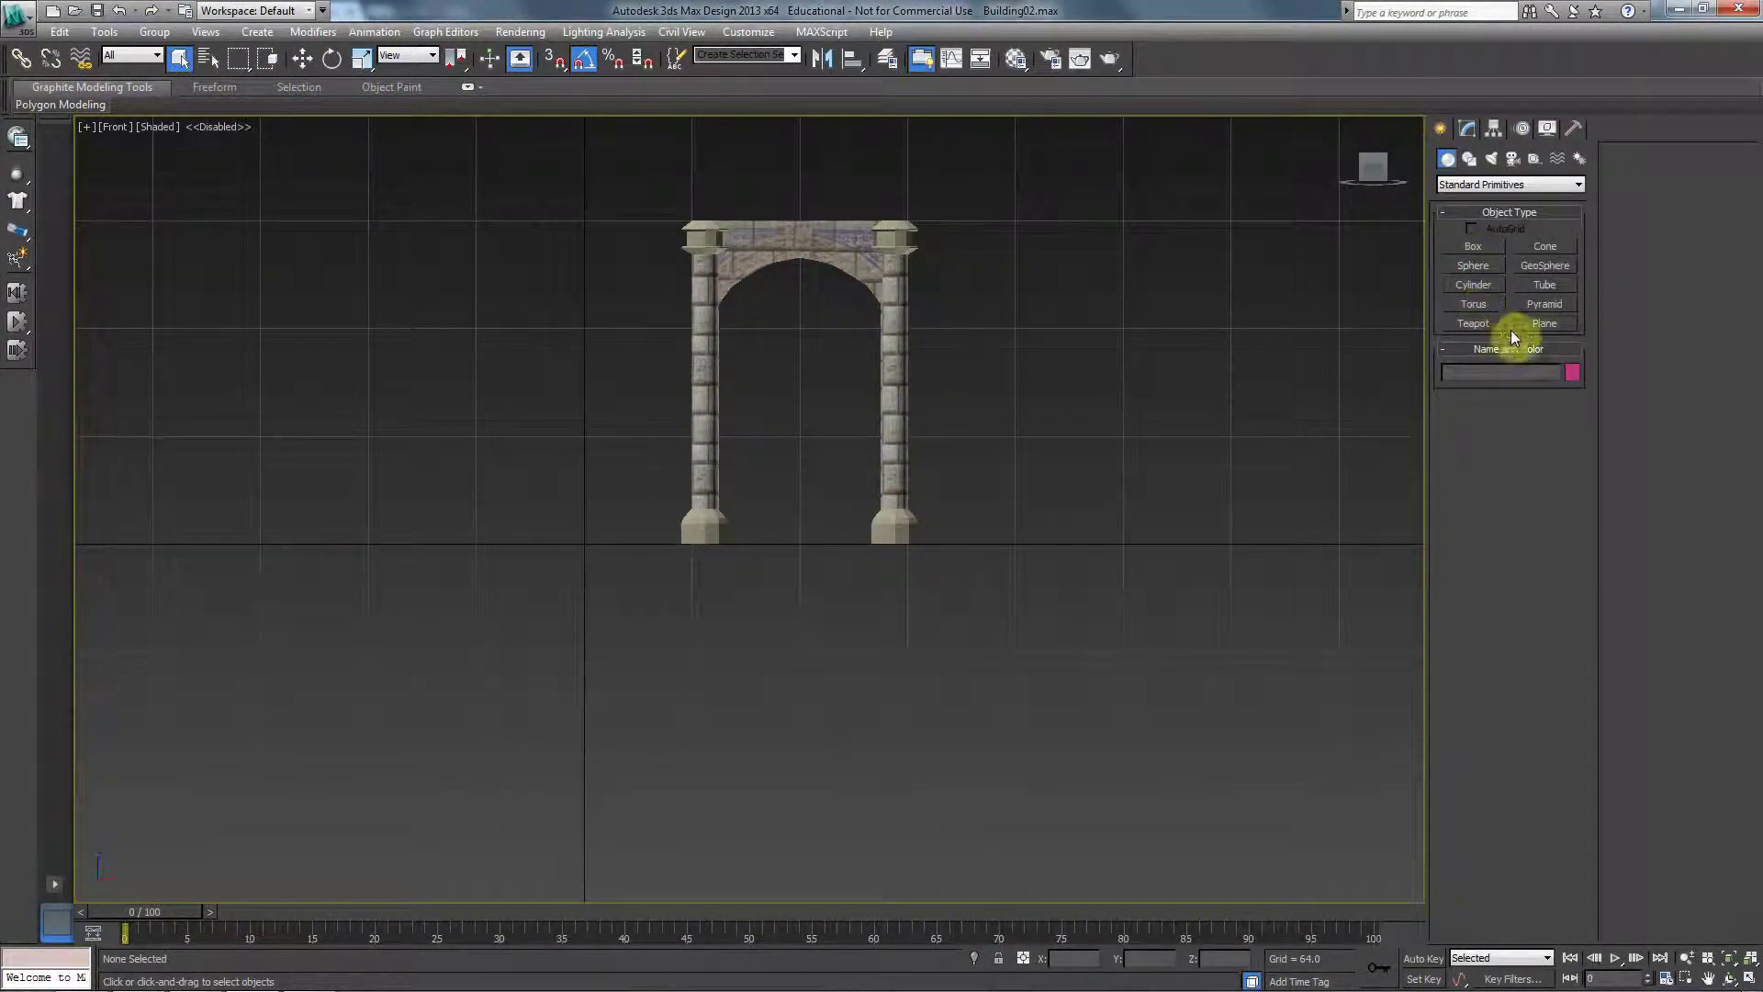
middle_drag(1180, 354, 1050, 378)
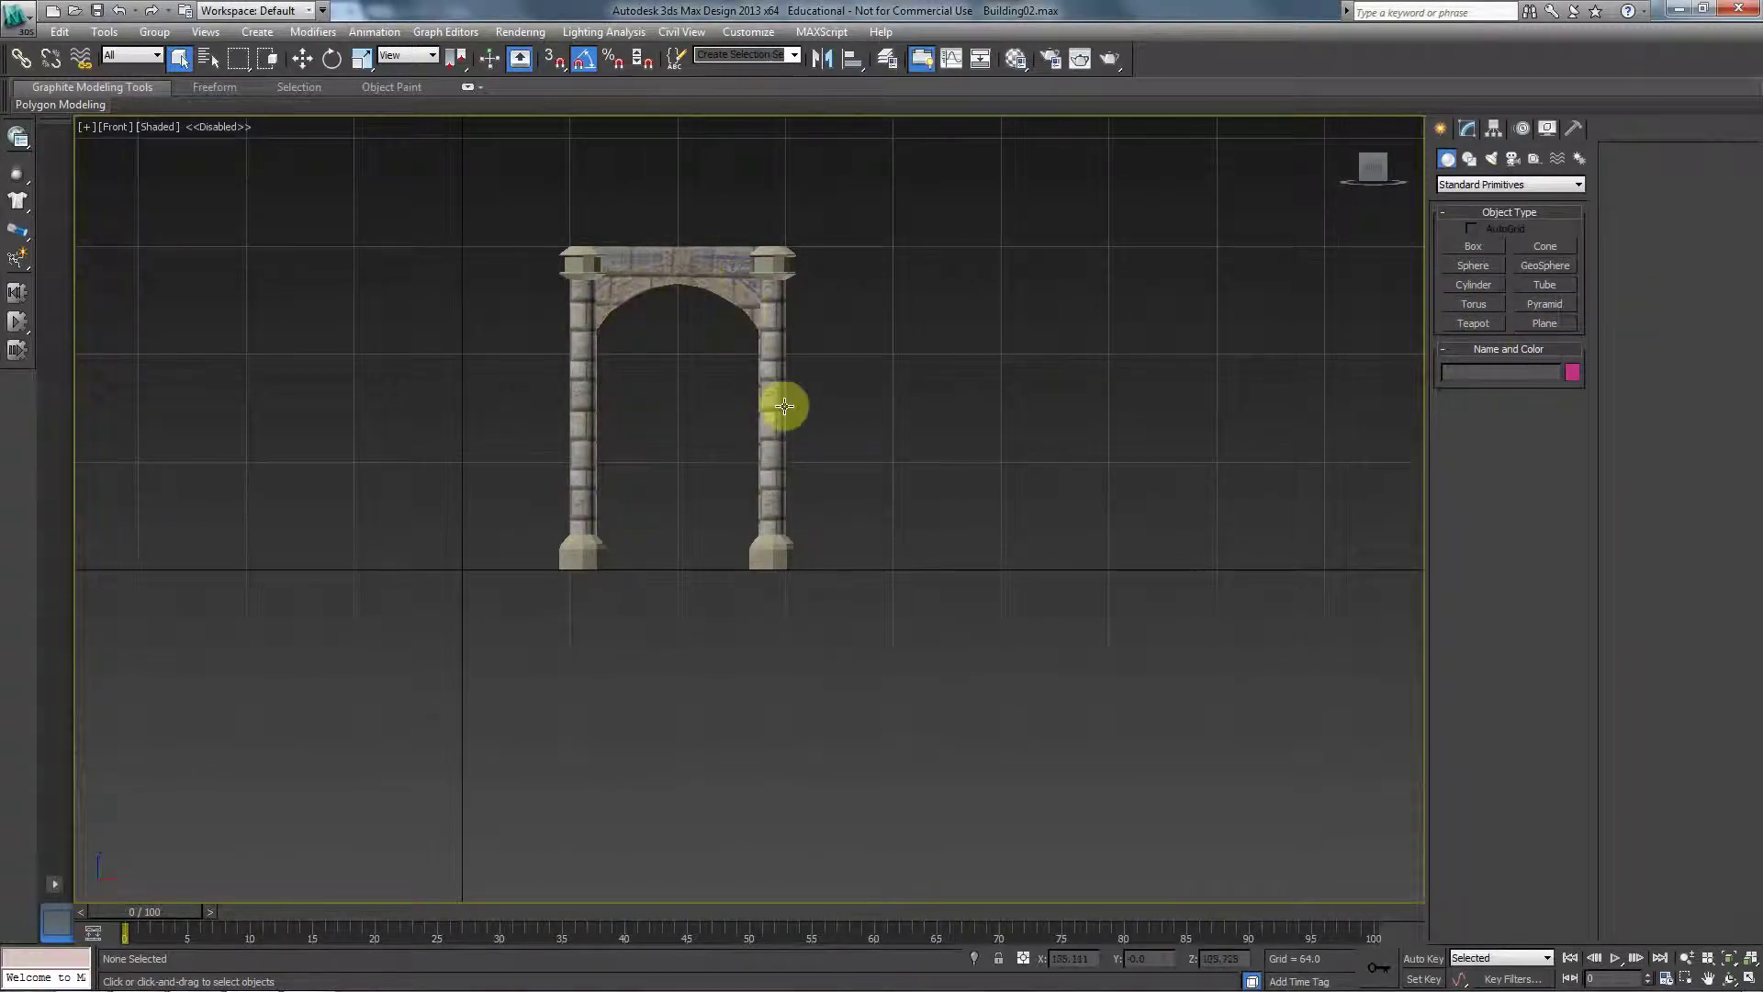
middle_drag(680, 417, 462, 423)
click(1542, 323)
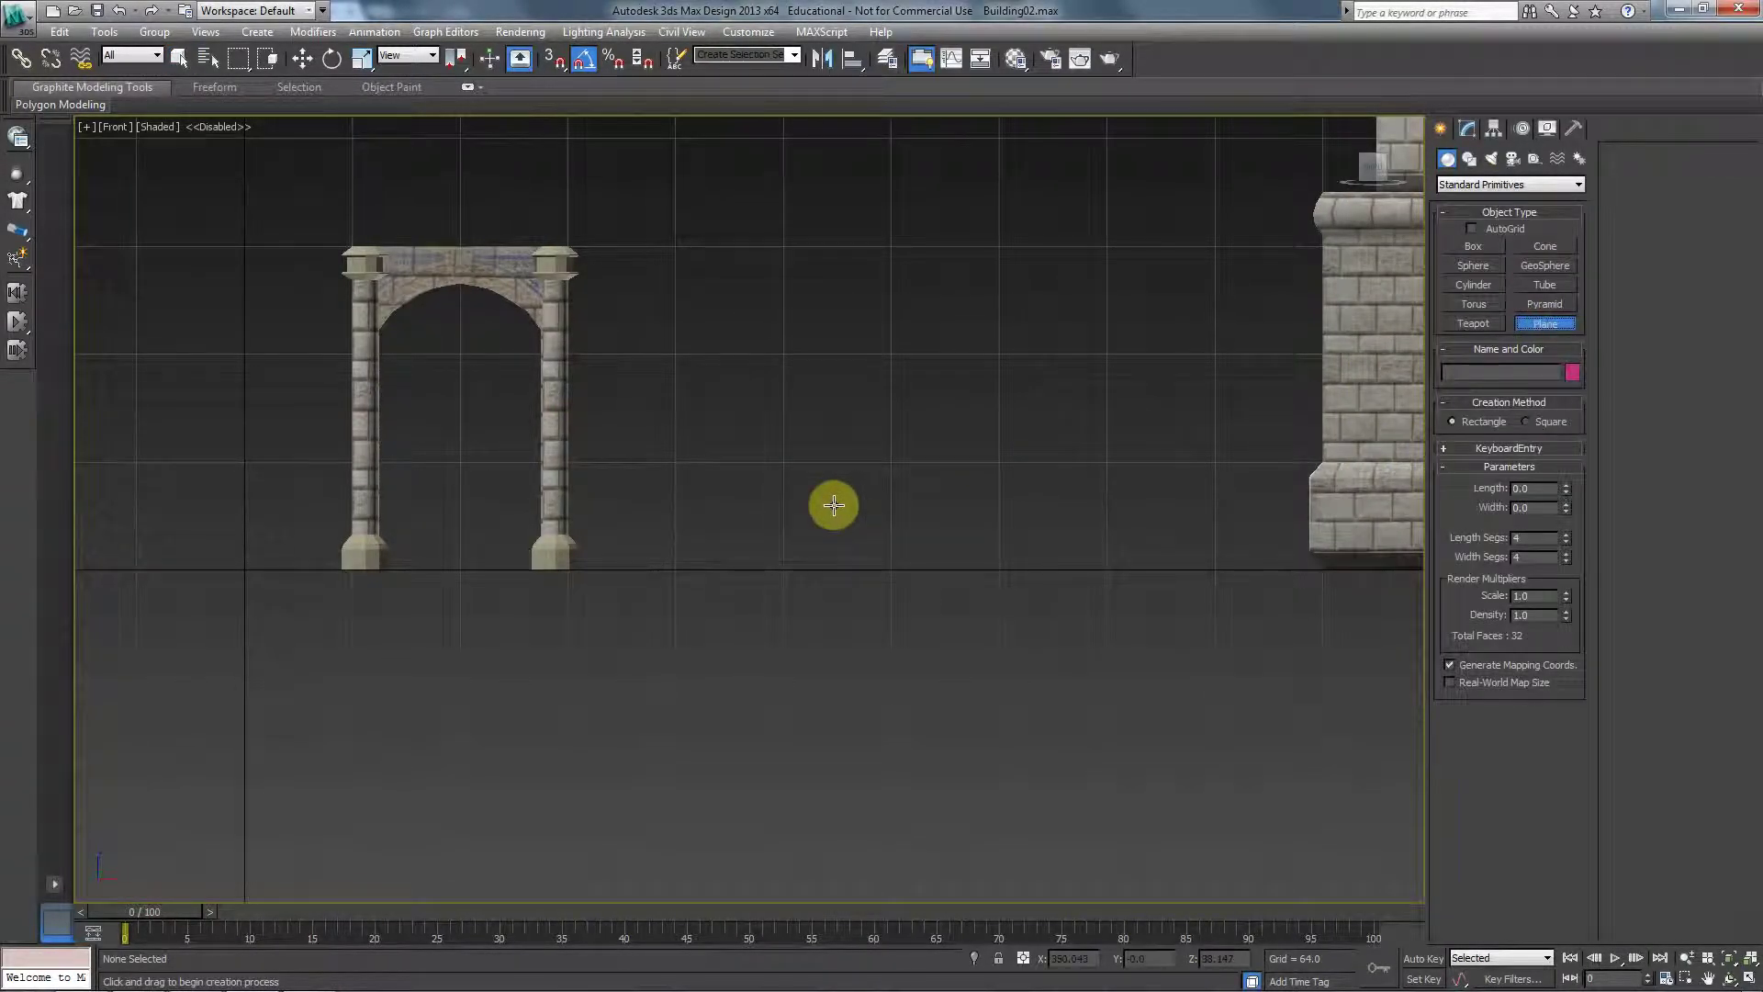
middle_drag(747, 475, 703, 501)
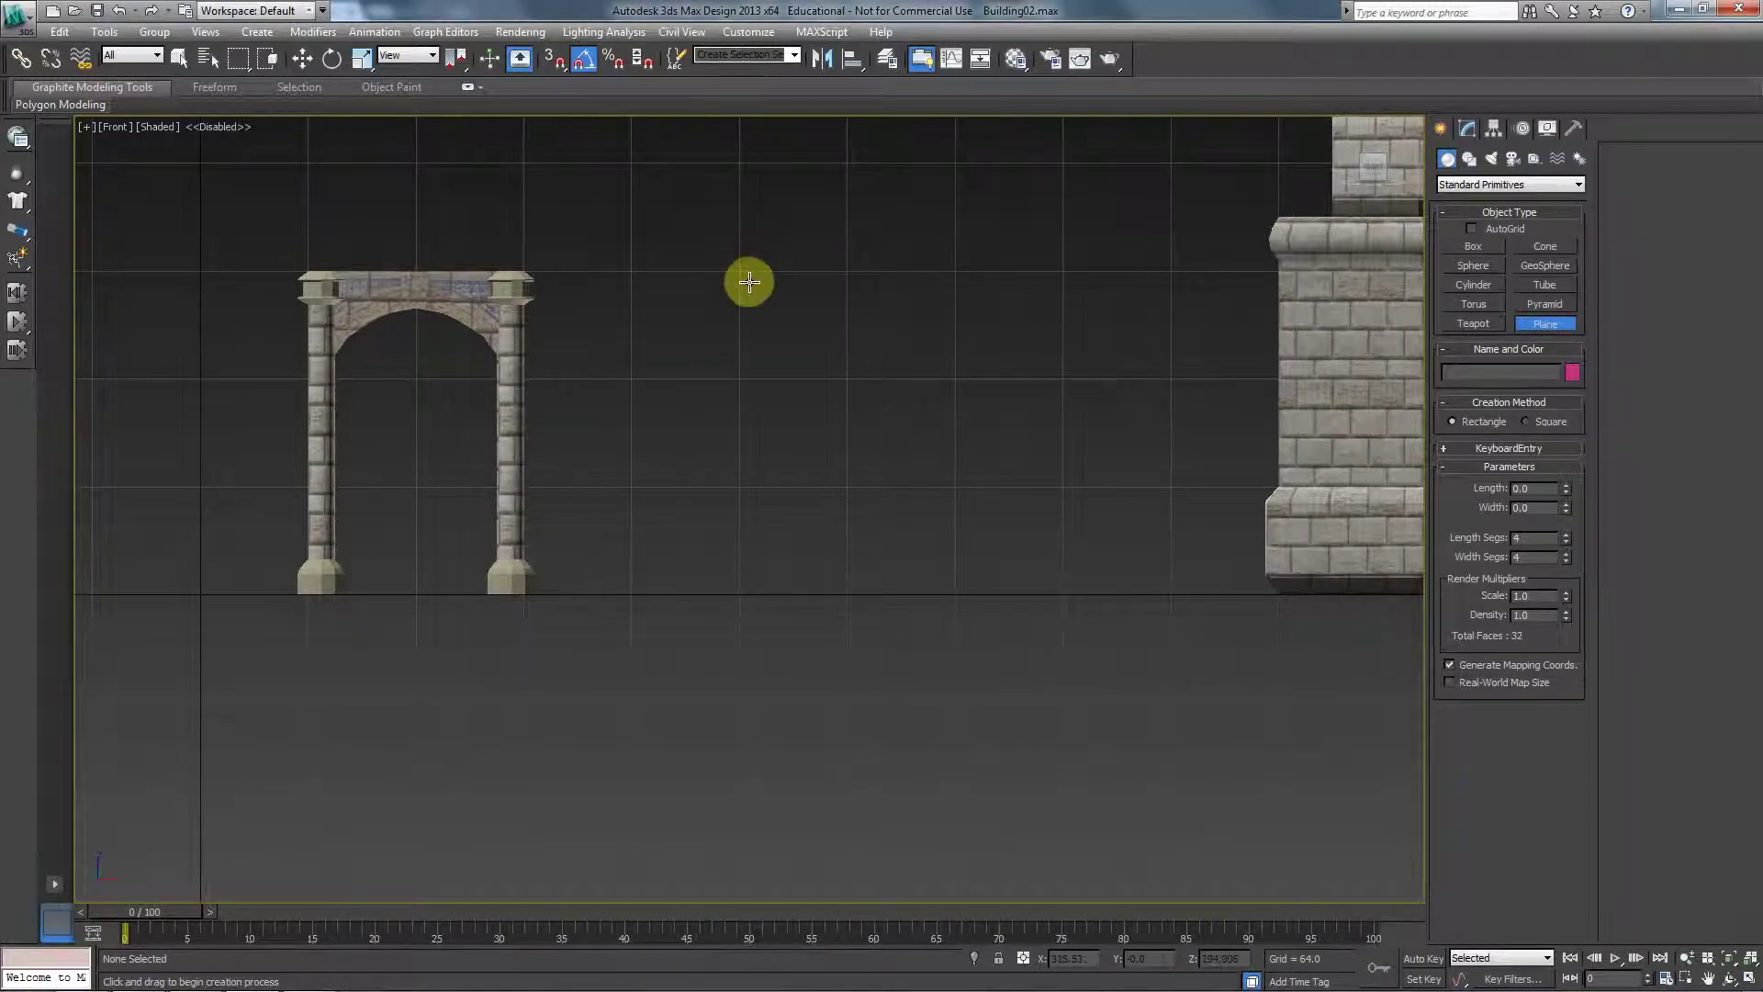
middle_drag(702, 382, 686, 350)
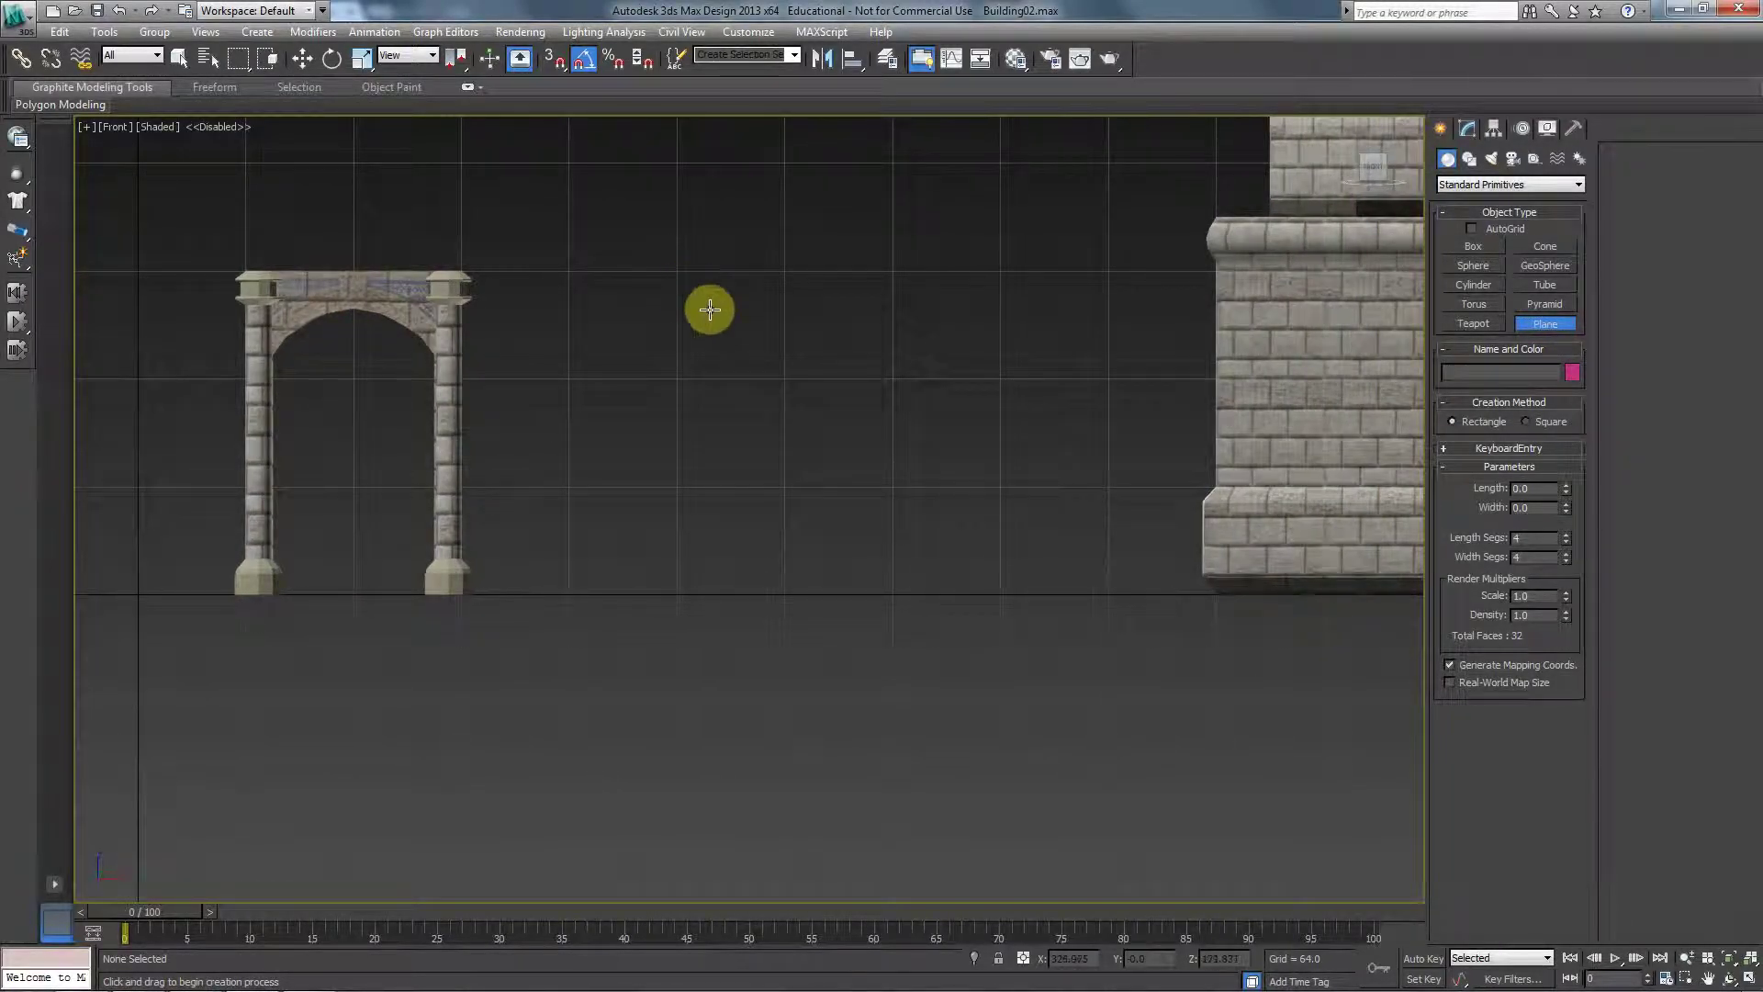
key(s)
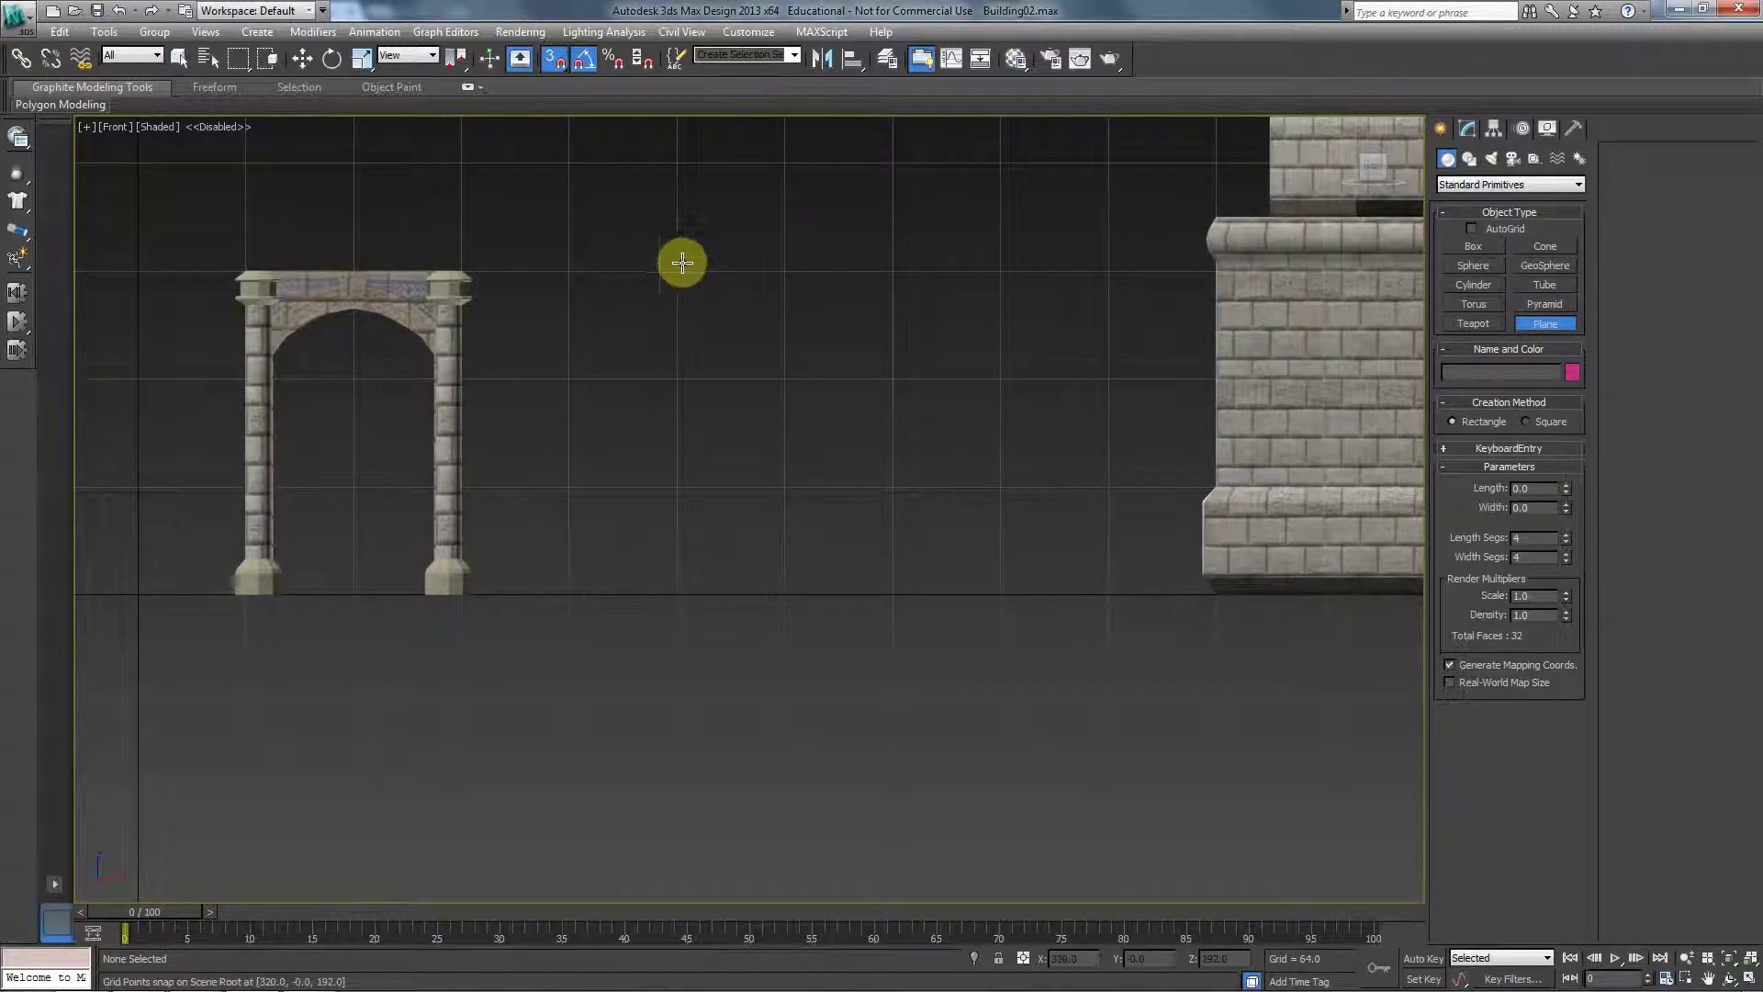
drag(685, 275, 898, 601)
right_click(850, 512)
Convert the new plane to an Editable Poly.
right_click(811, 470)
mouse_move(955, 639)
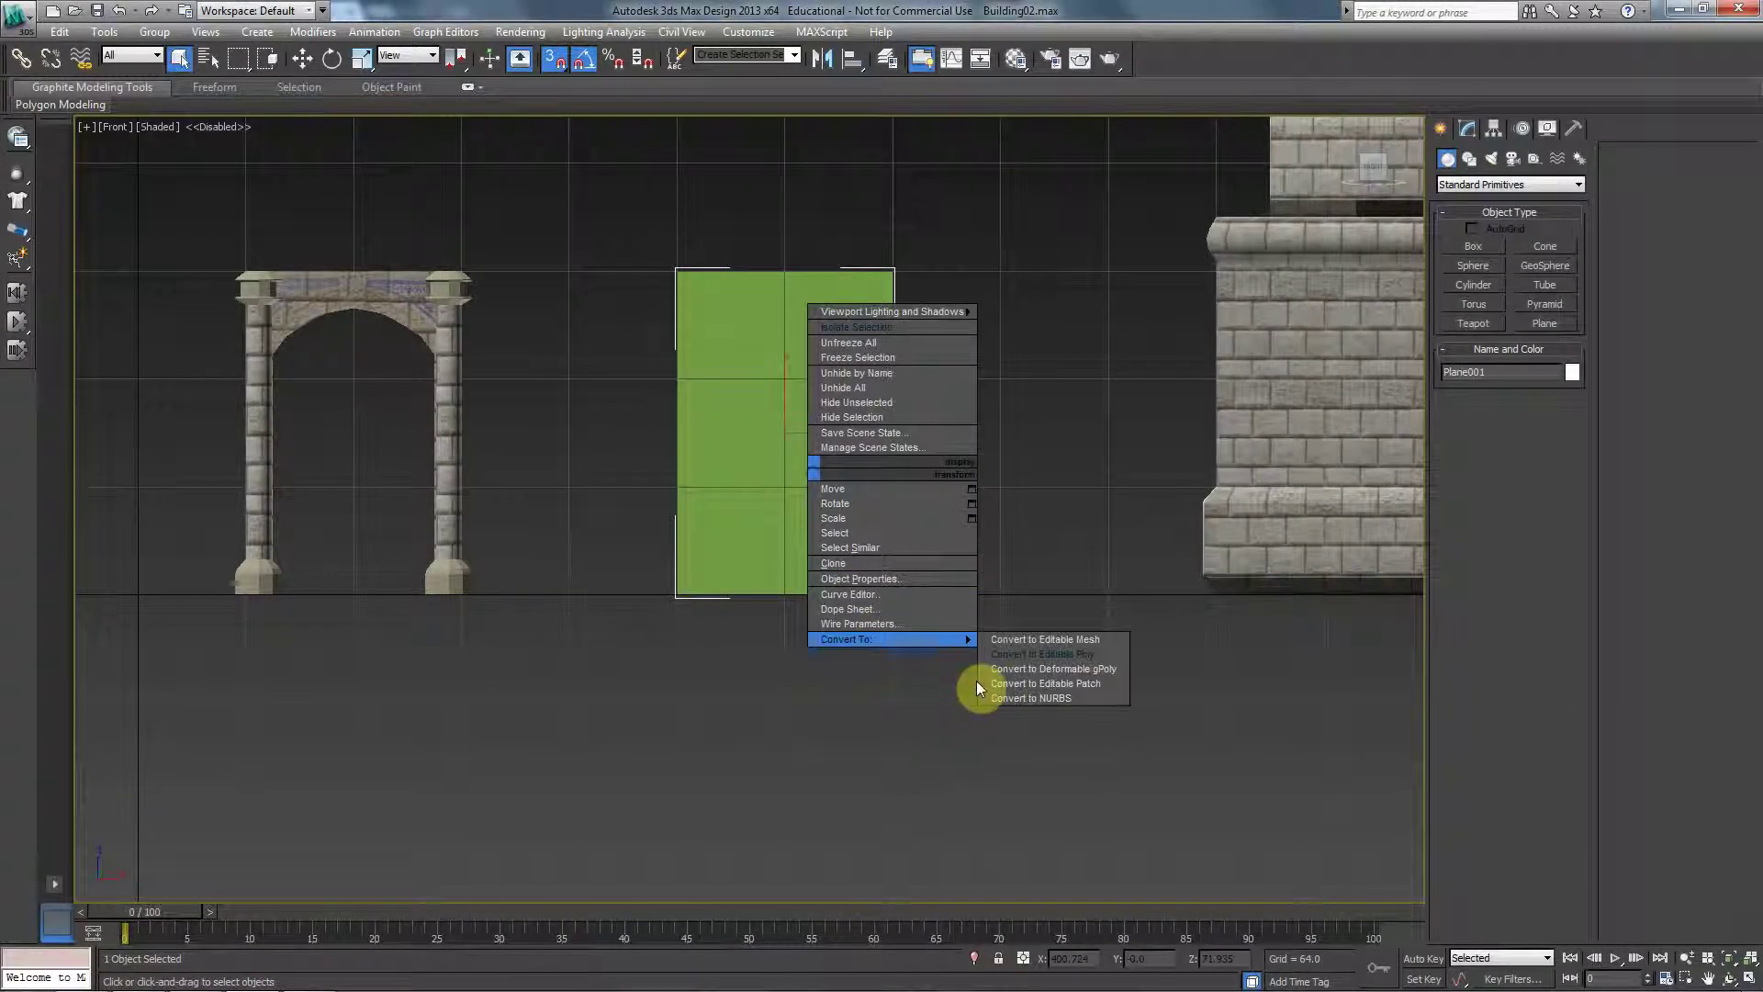
click(1033, 654)
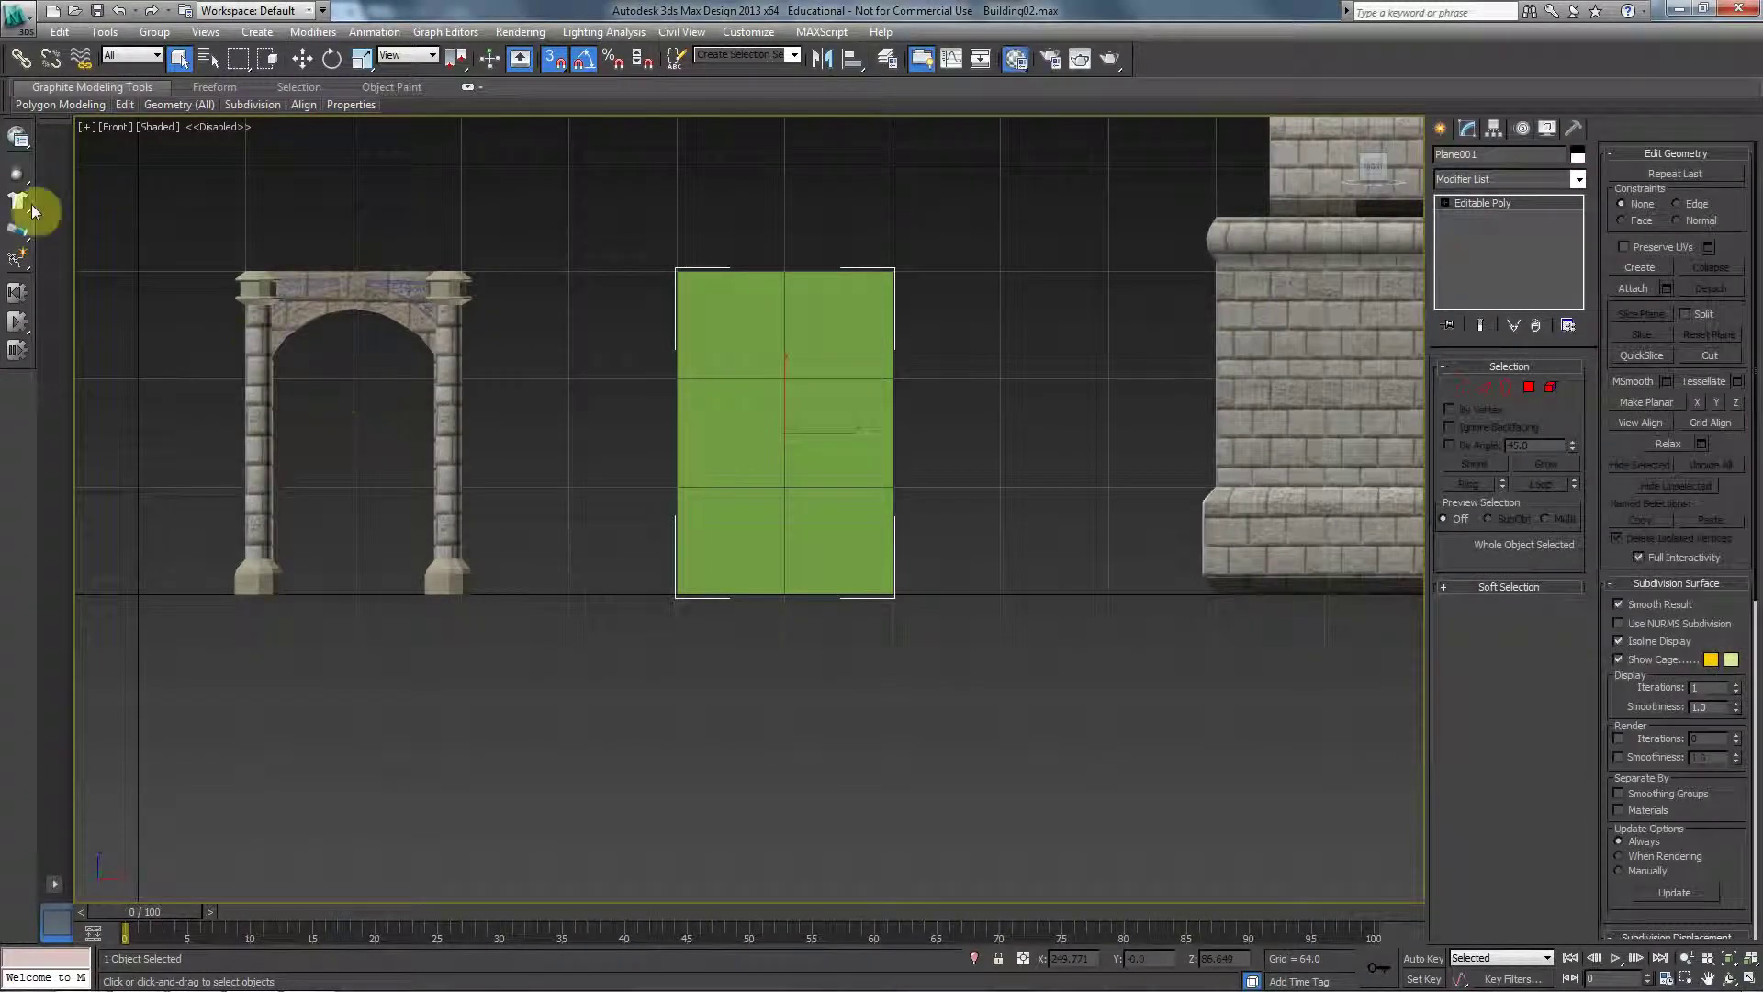
Check the door texture page in the web browser, and change the third sample slot in the Material Editor to a Standard material.
key(m)
click(281, 138)
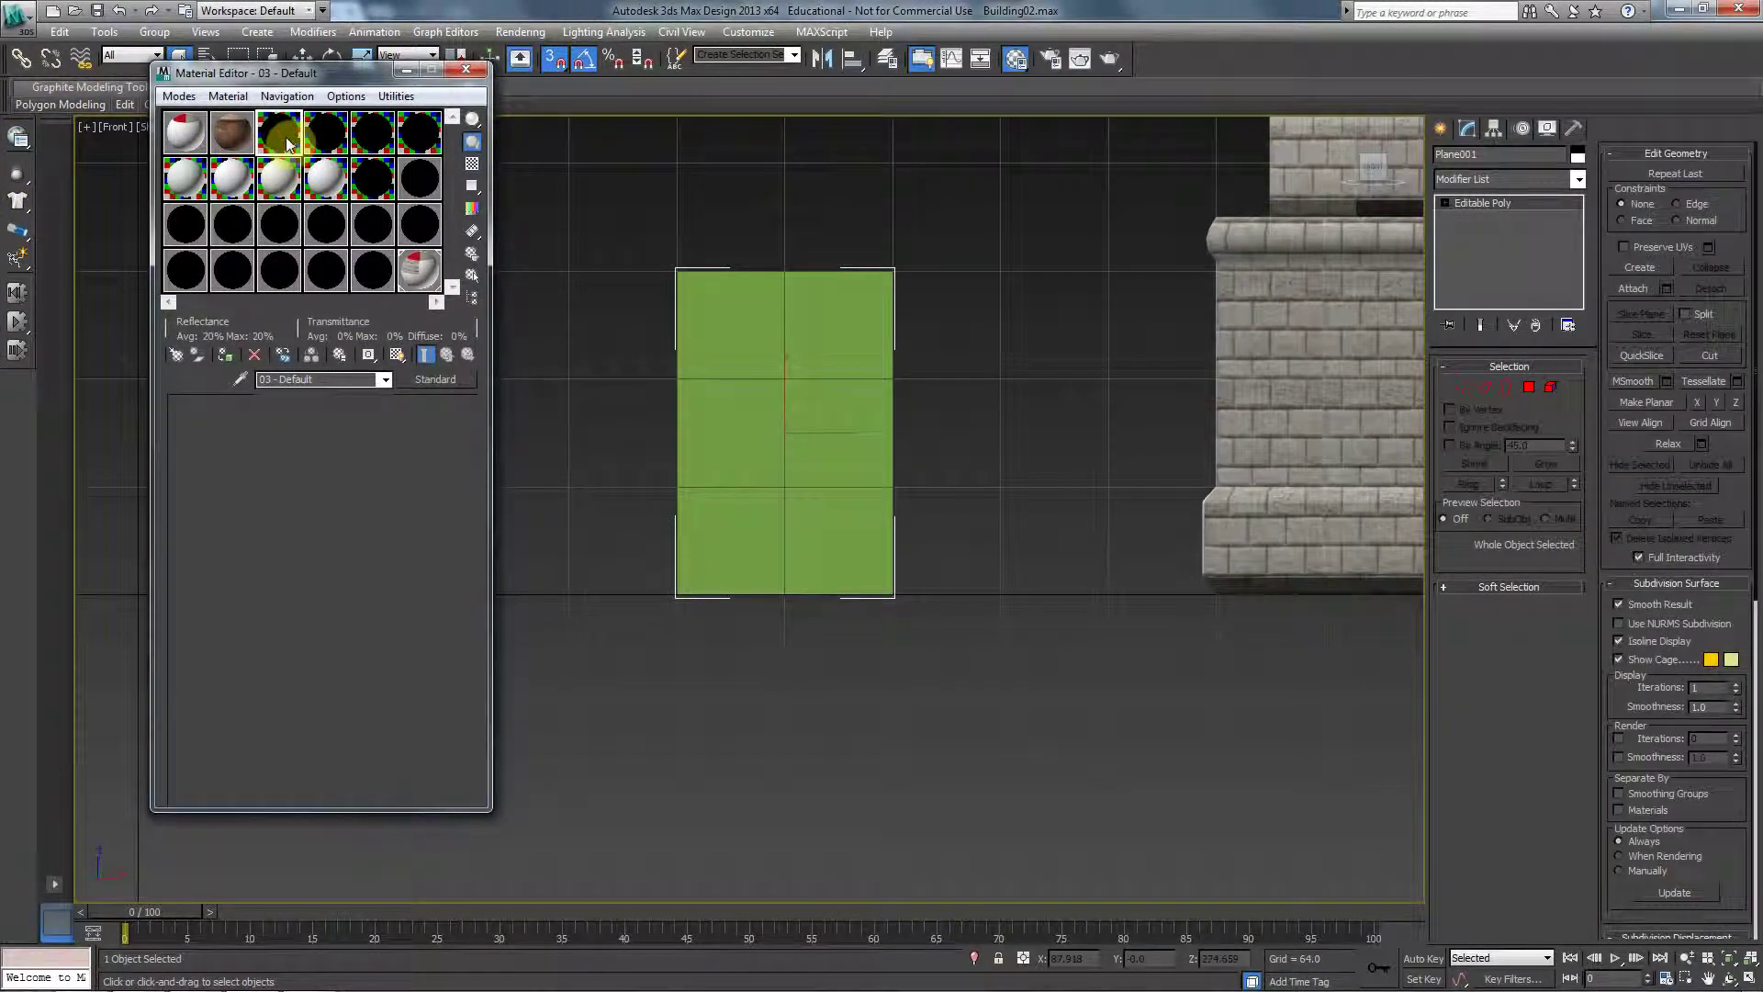
key(alt+Tab)
mouse_move(202, 590)
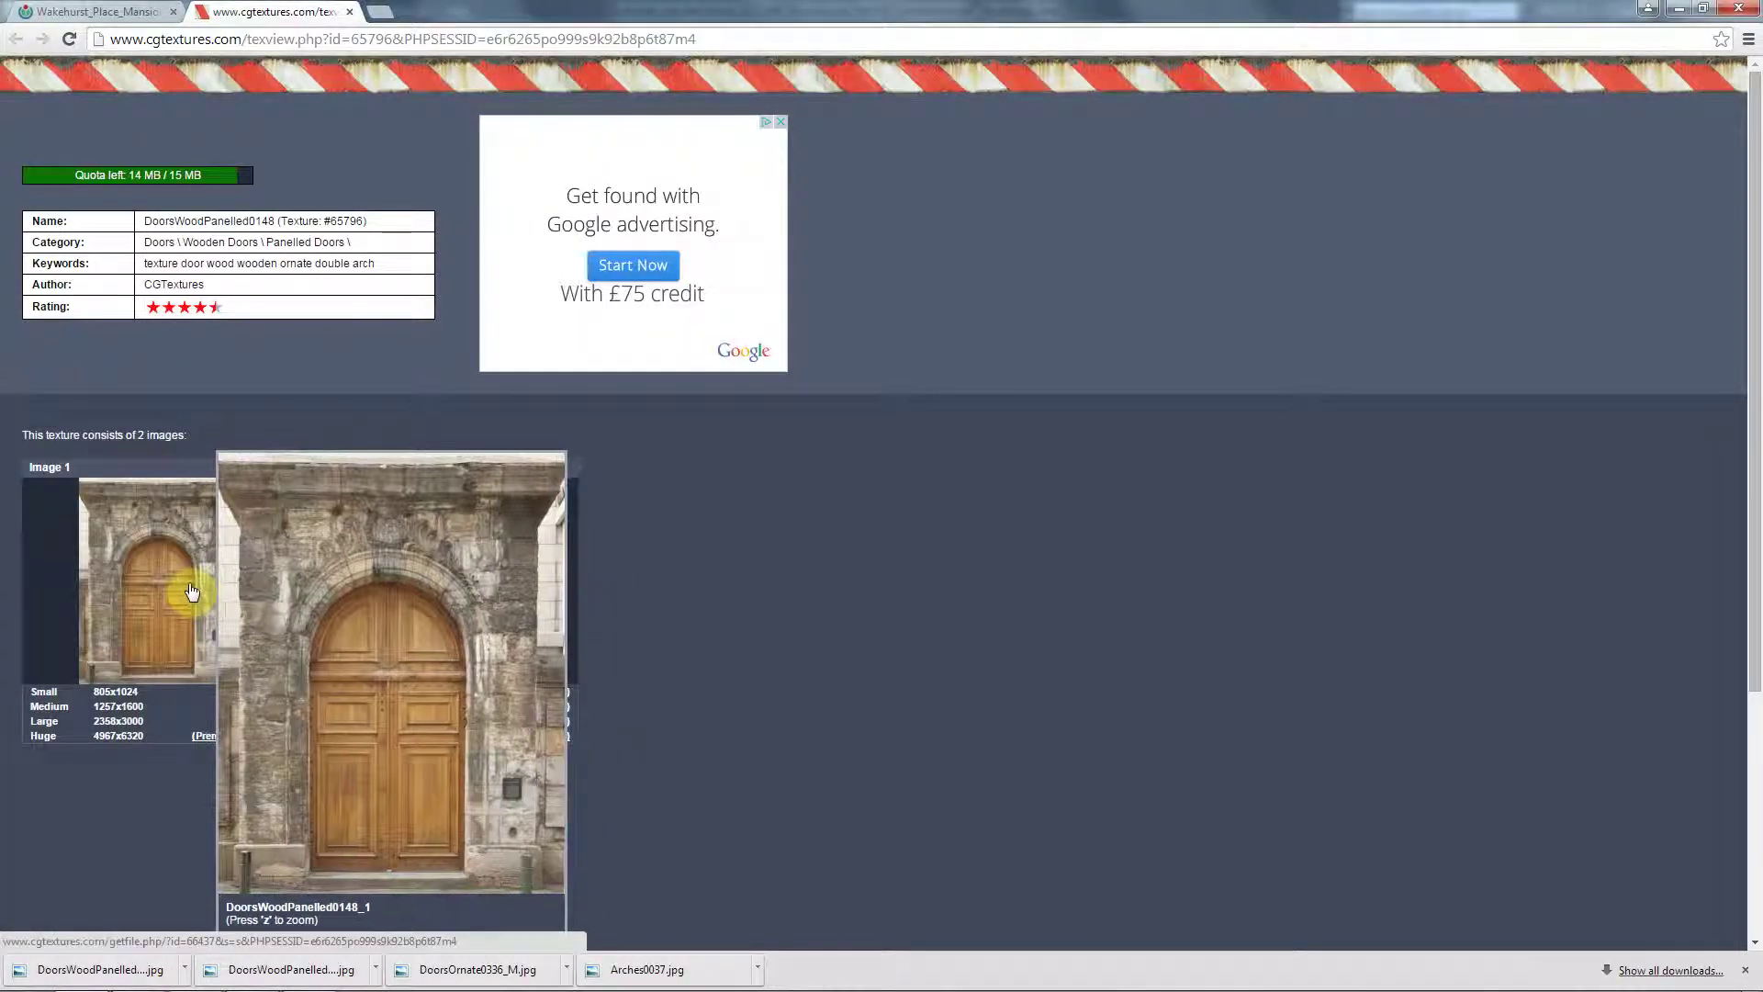
key(alt+Tab)
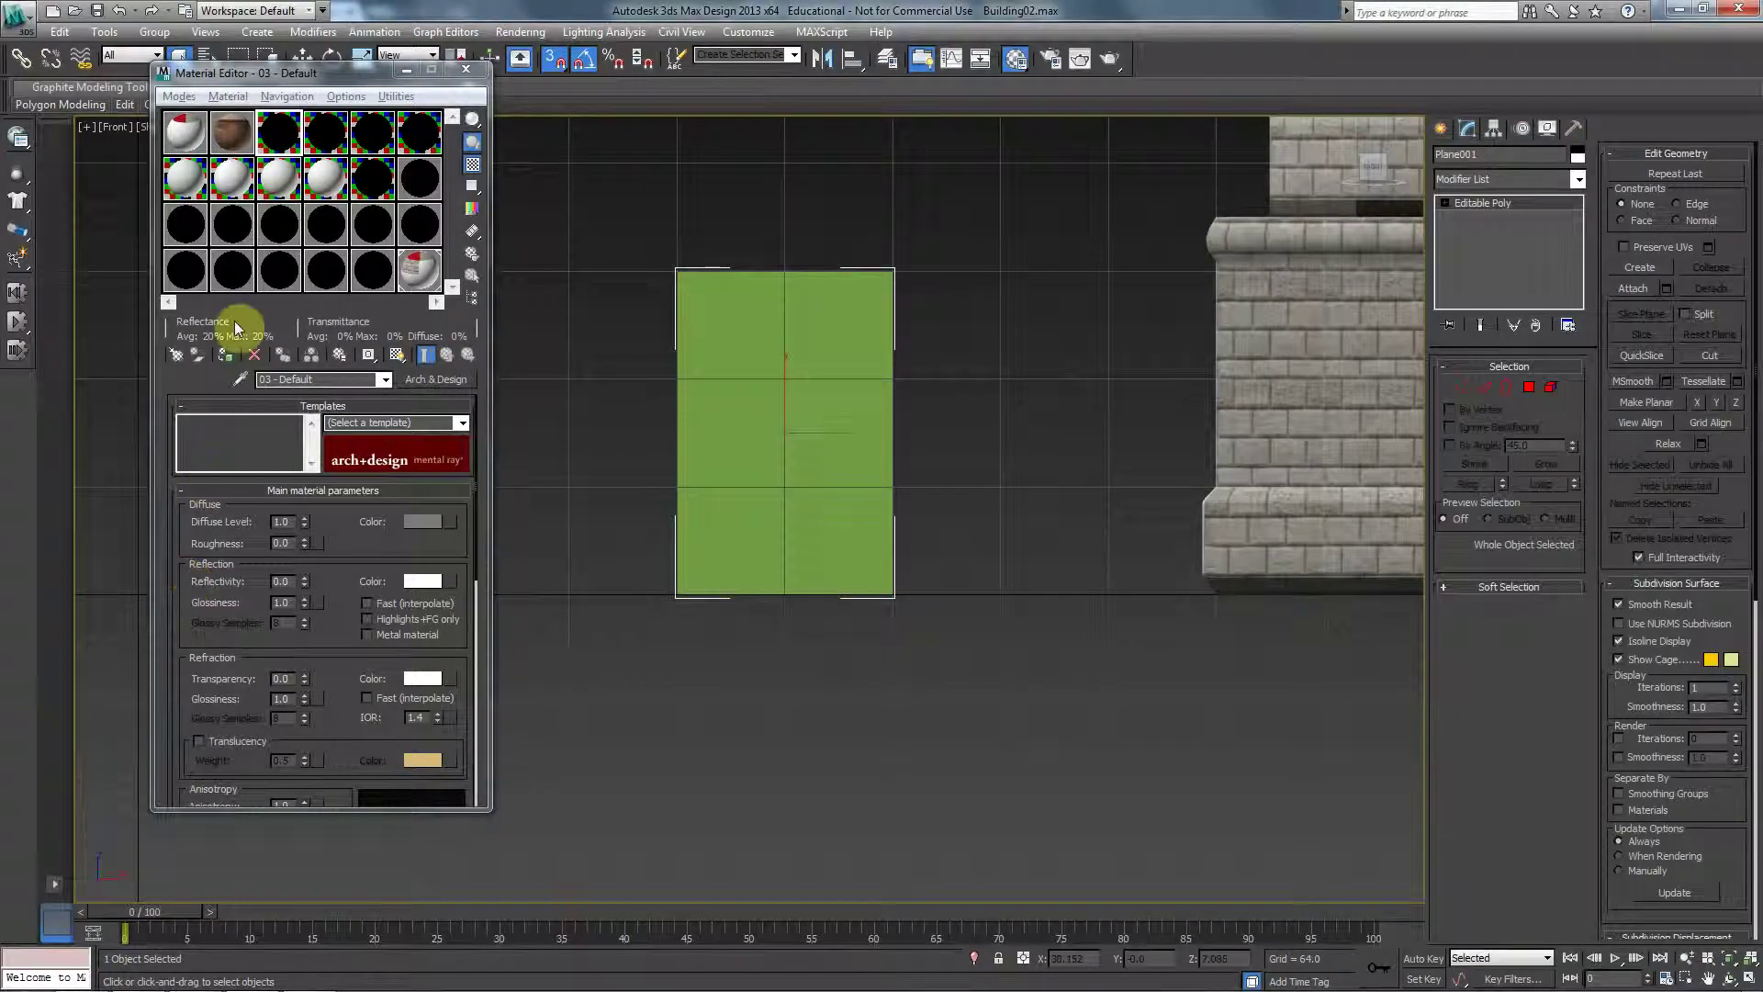
click(434, 379)
double_click(1163, 556)
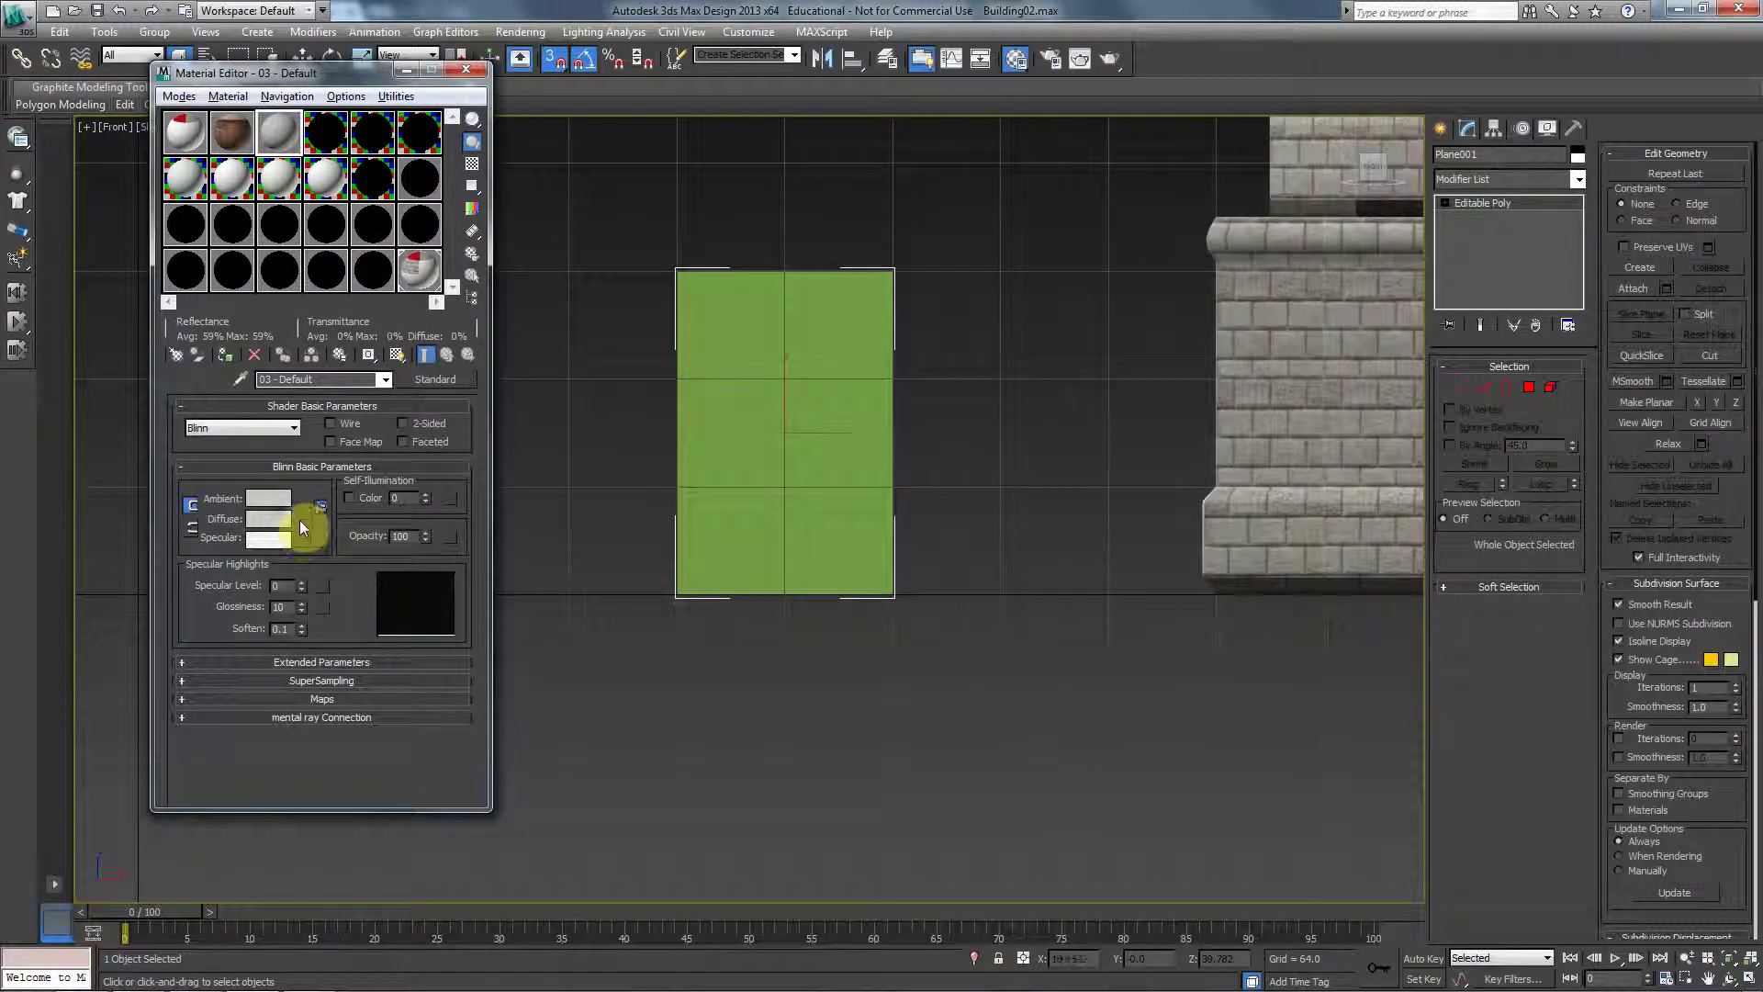
Load DoorsWoodPanelled0148_1_M.jpg from the JPEGs textures folder as the diffuse bitmap, and apply and display the material on the plane.
click(303, 520)
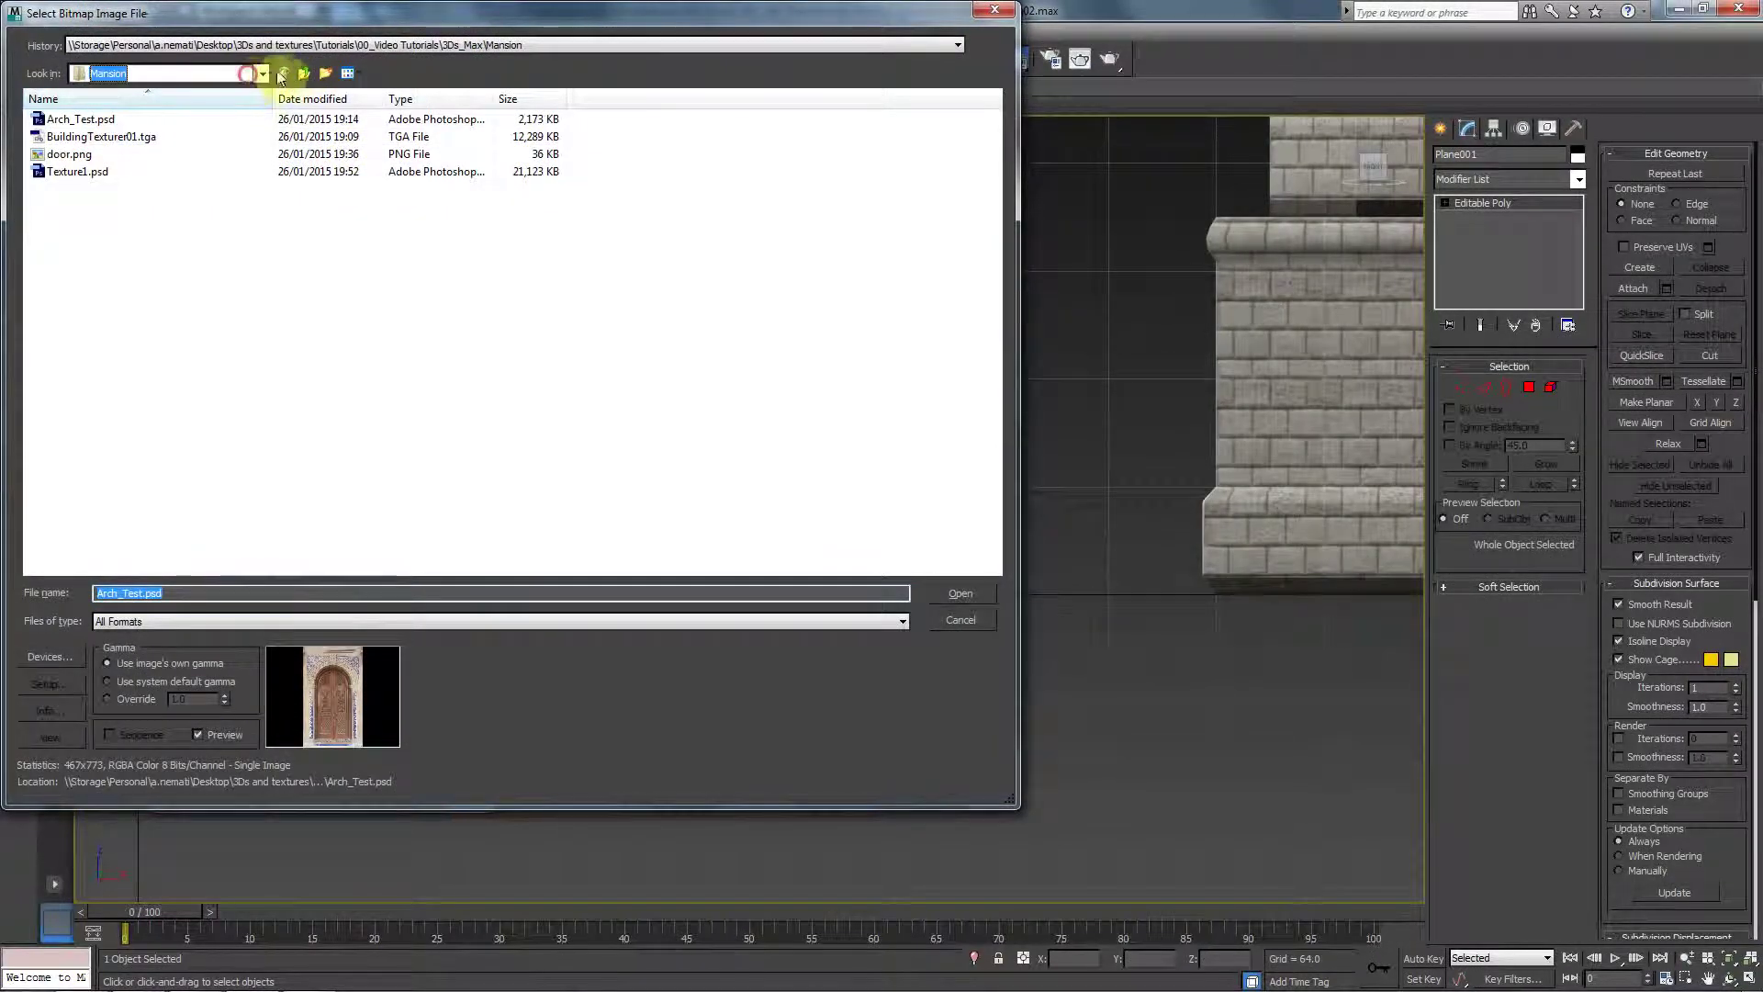
click(302, 73)
click(302, 73)
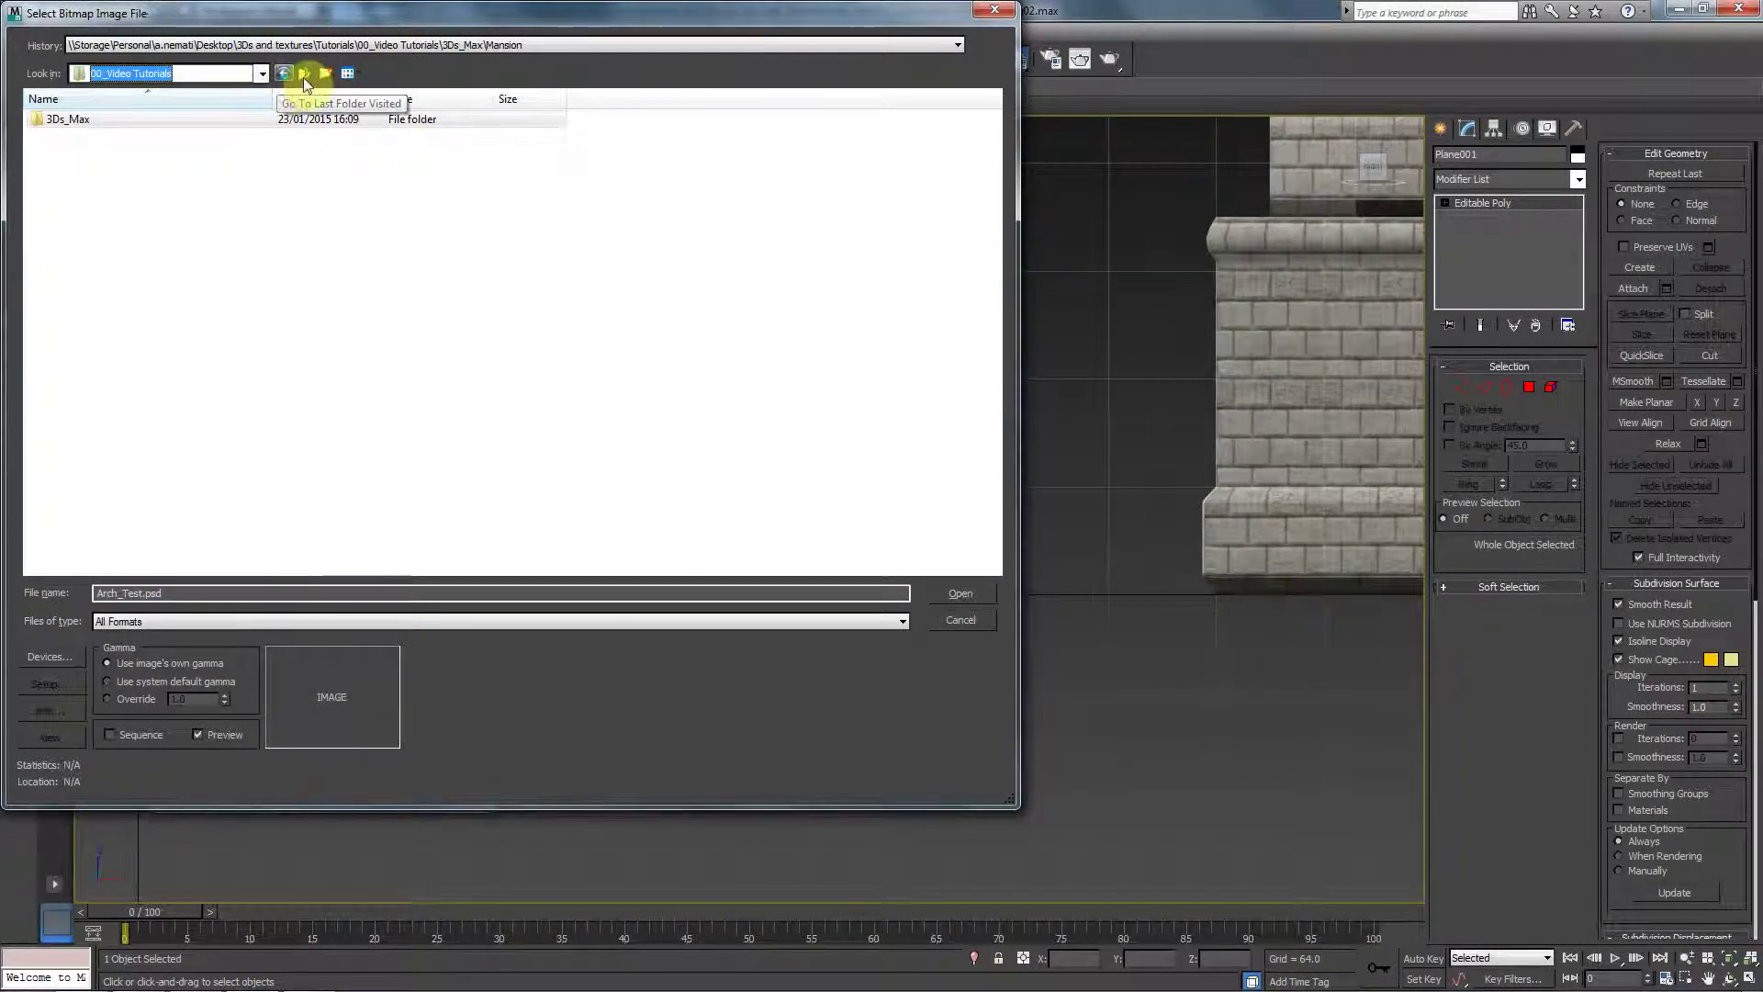
click(303, 74)
click(304, 74)
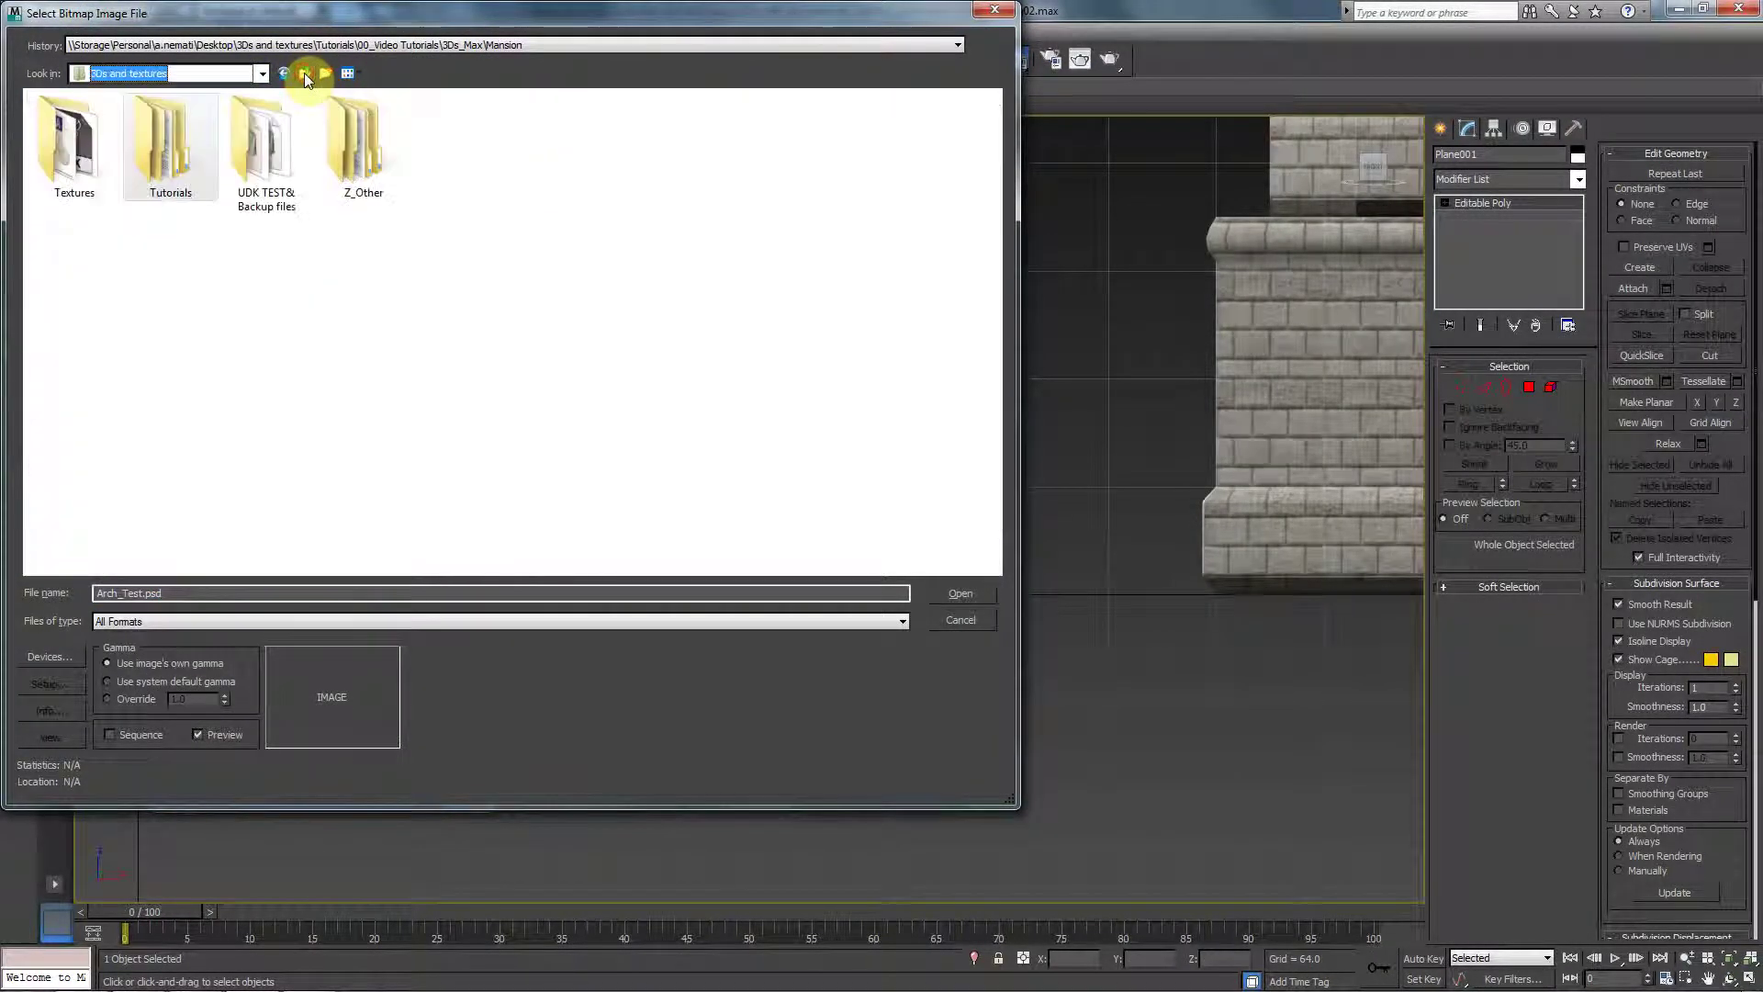
double_click(114, 136)
double_click(122, 162)
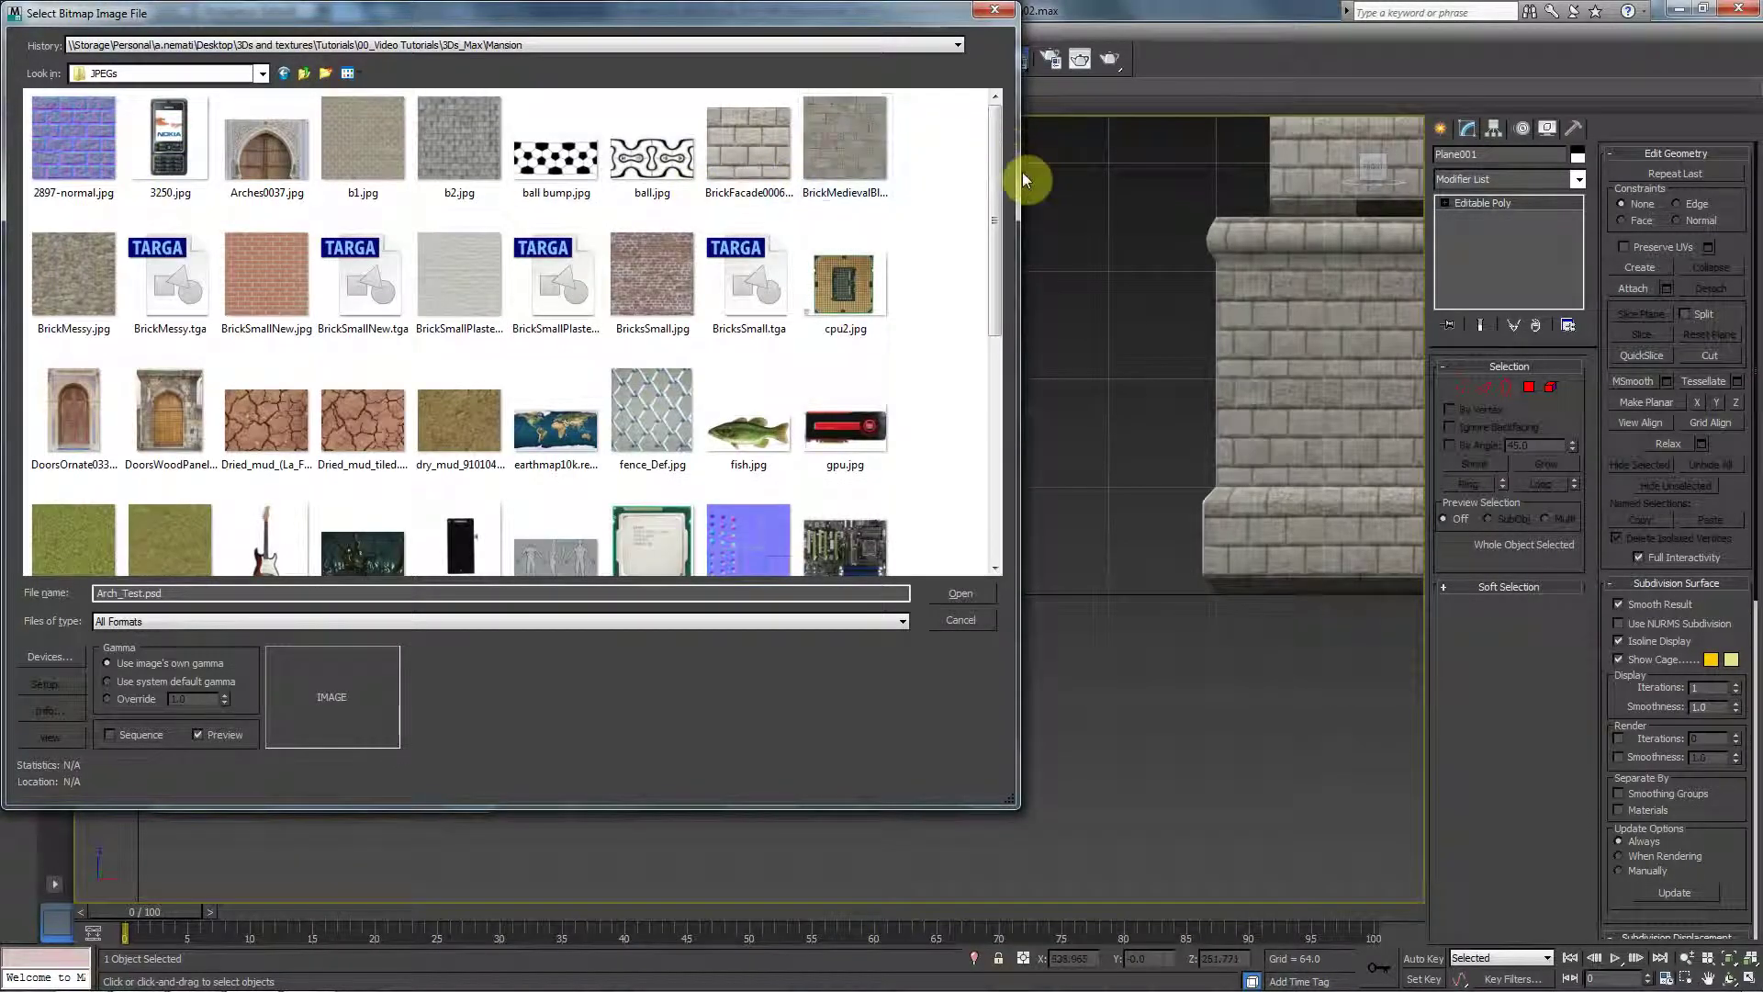
drag(996, 197, 996, 213)
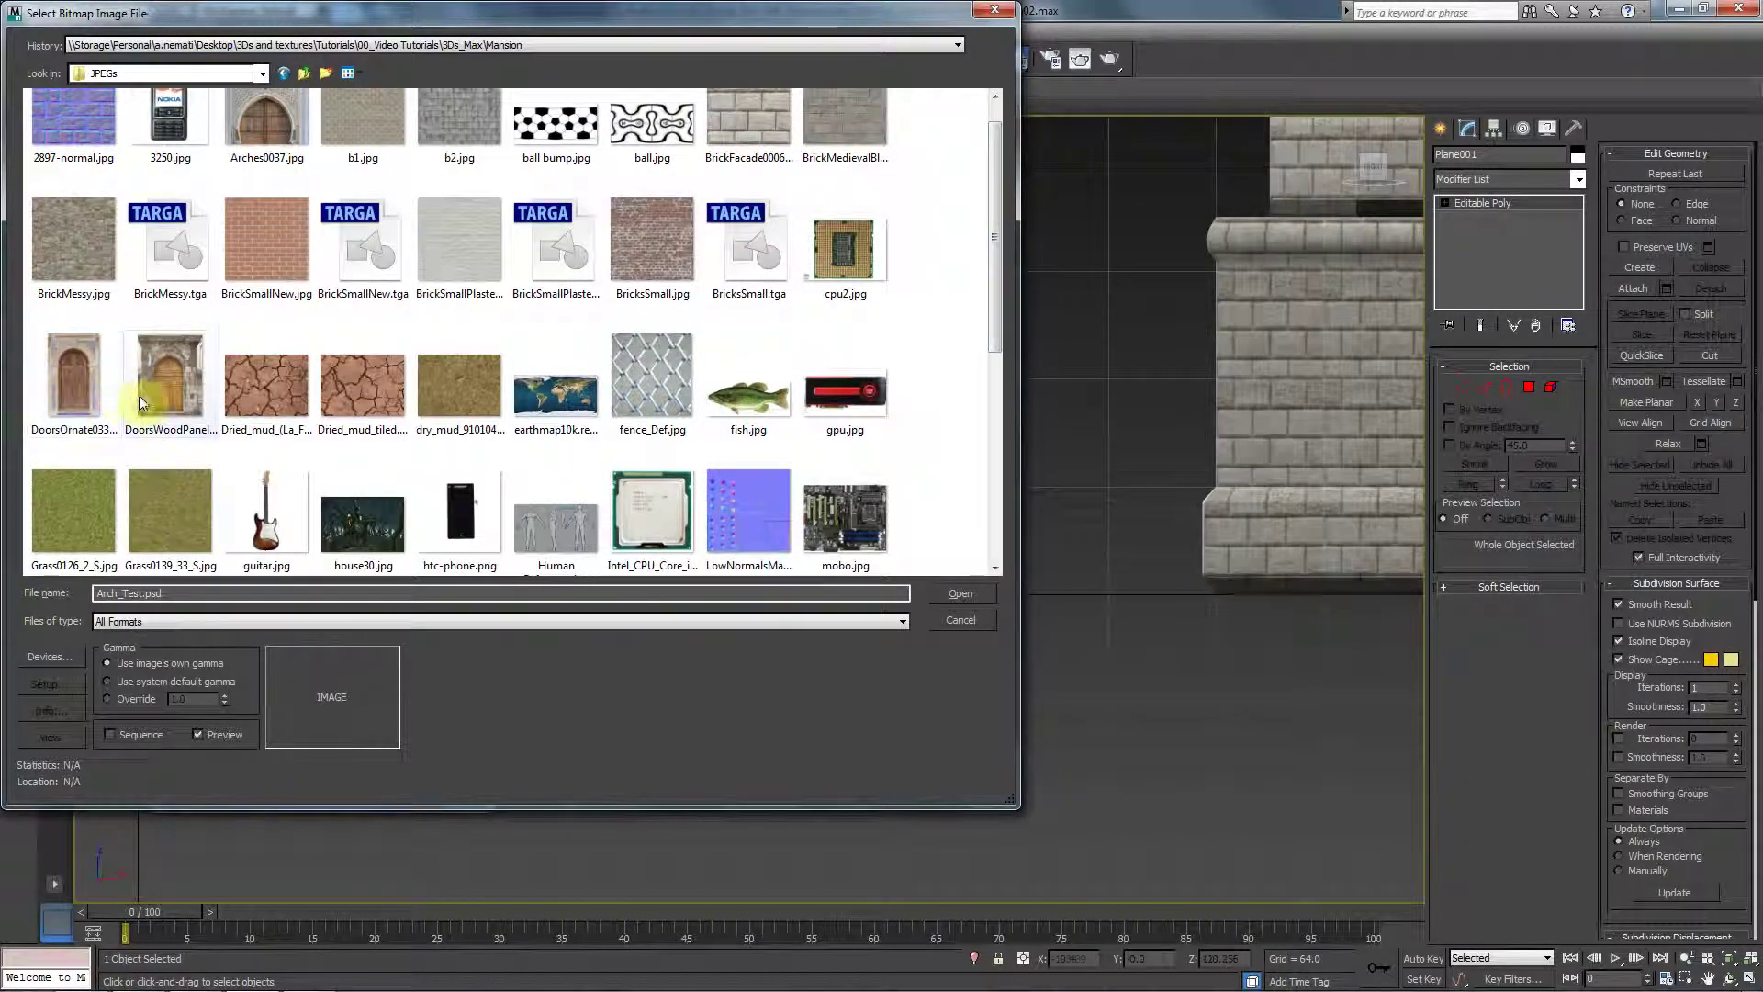
click(160, 370)
double_click(161, 380)
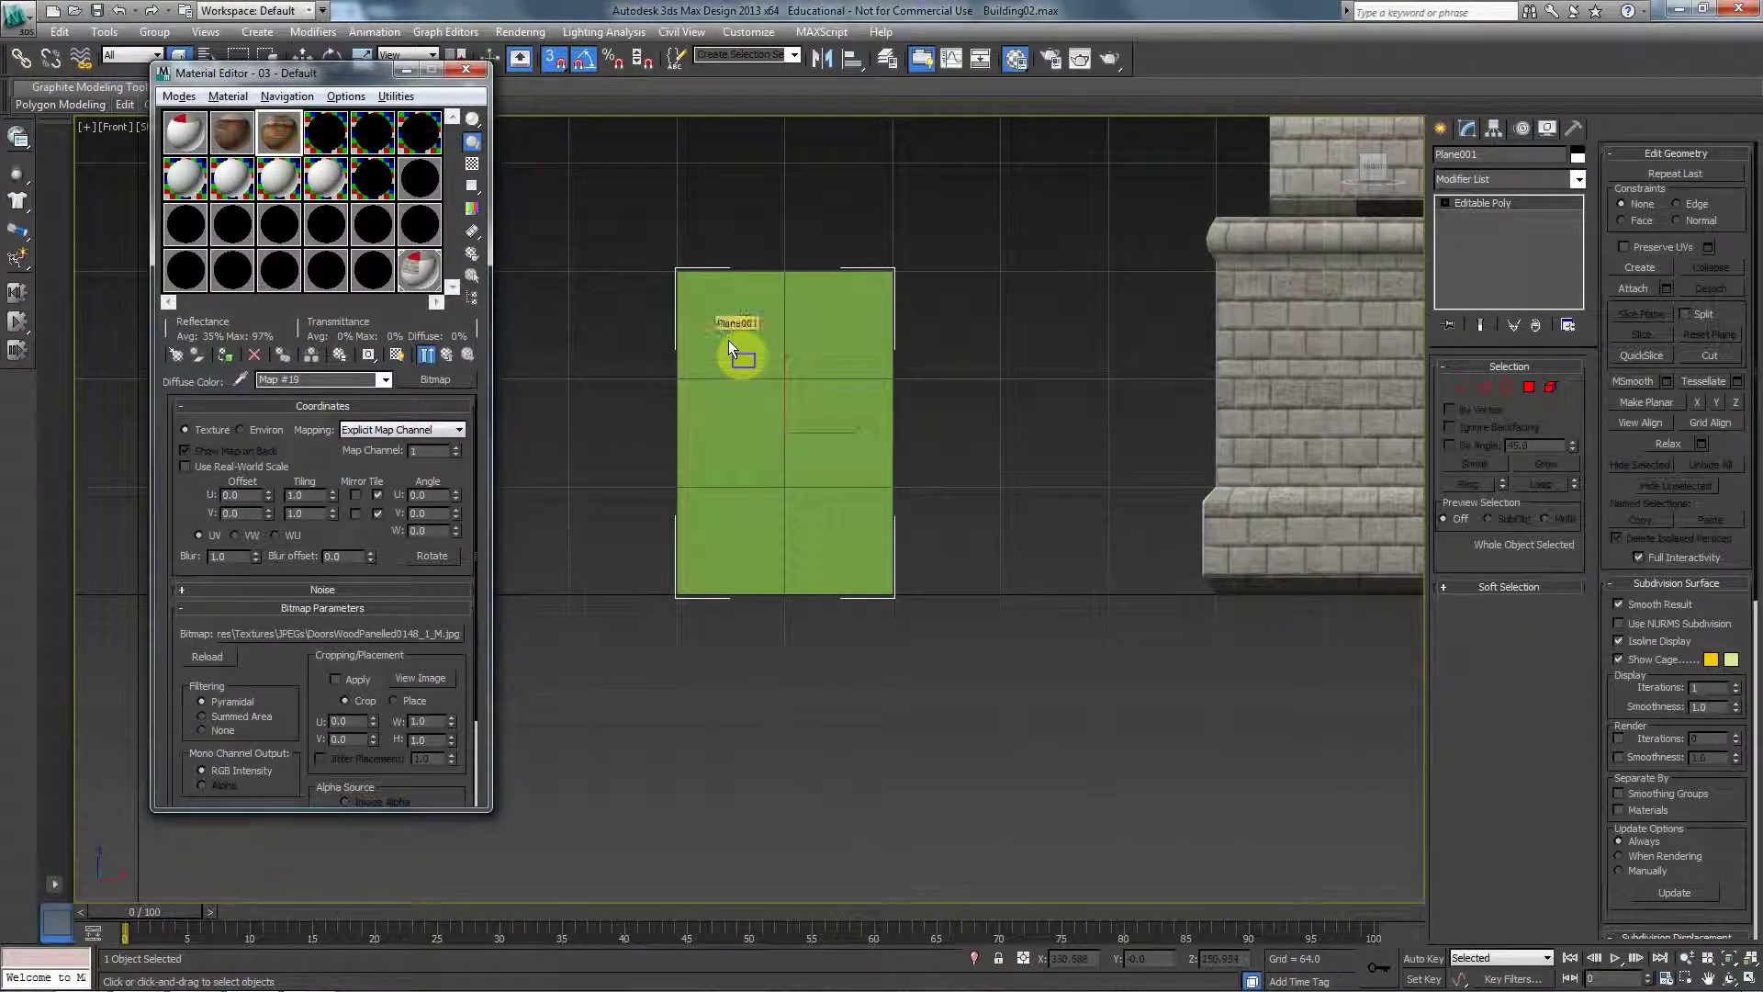
click(398, 358)
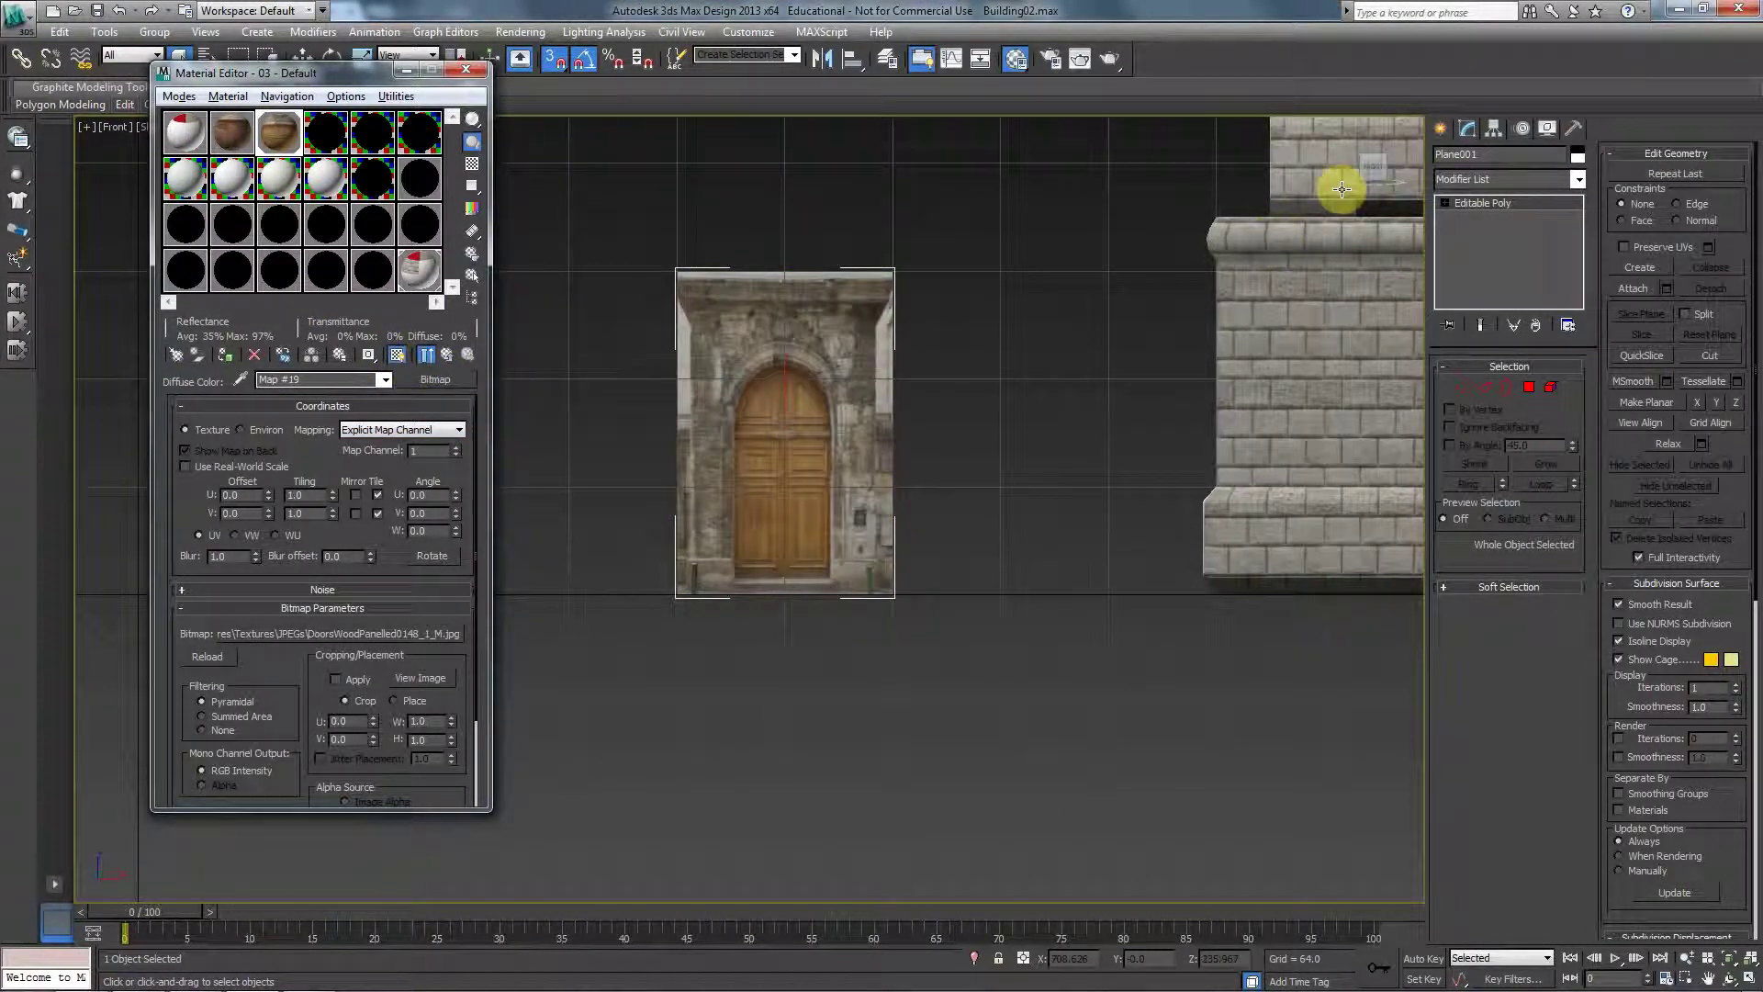
Add a UVW Map modifier to the plane and bitmap-fit its mapping to the DoorsWoodPanelled door image.
click(1506, 179)
key(u)
key(u)
key(Return)
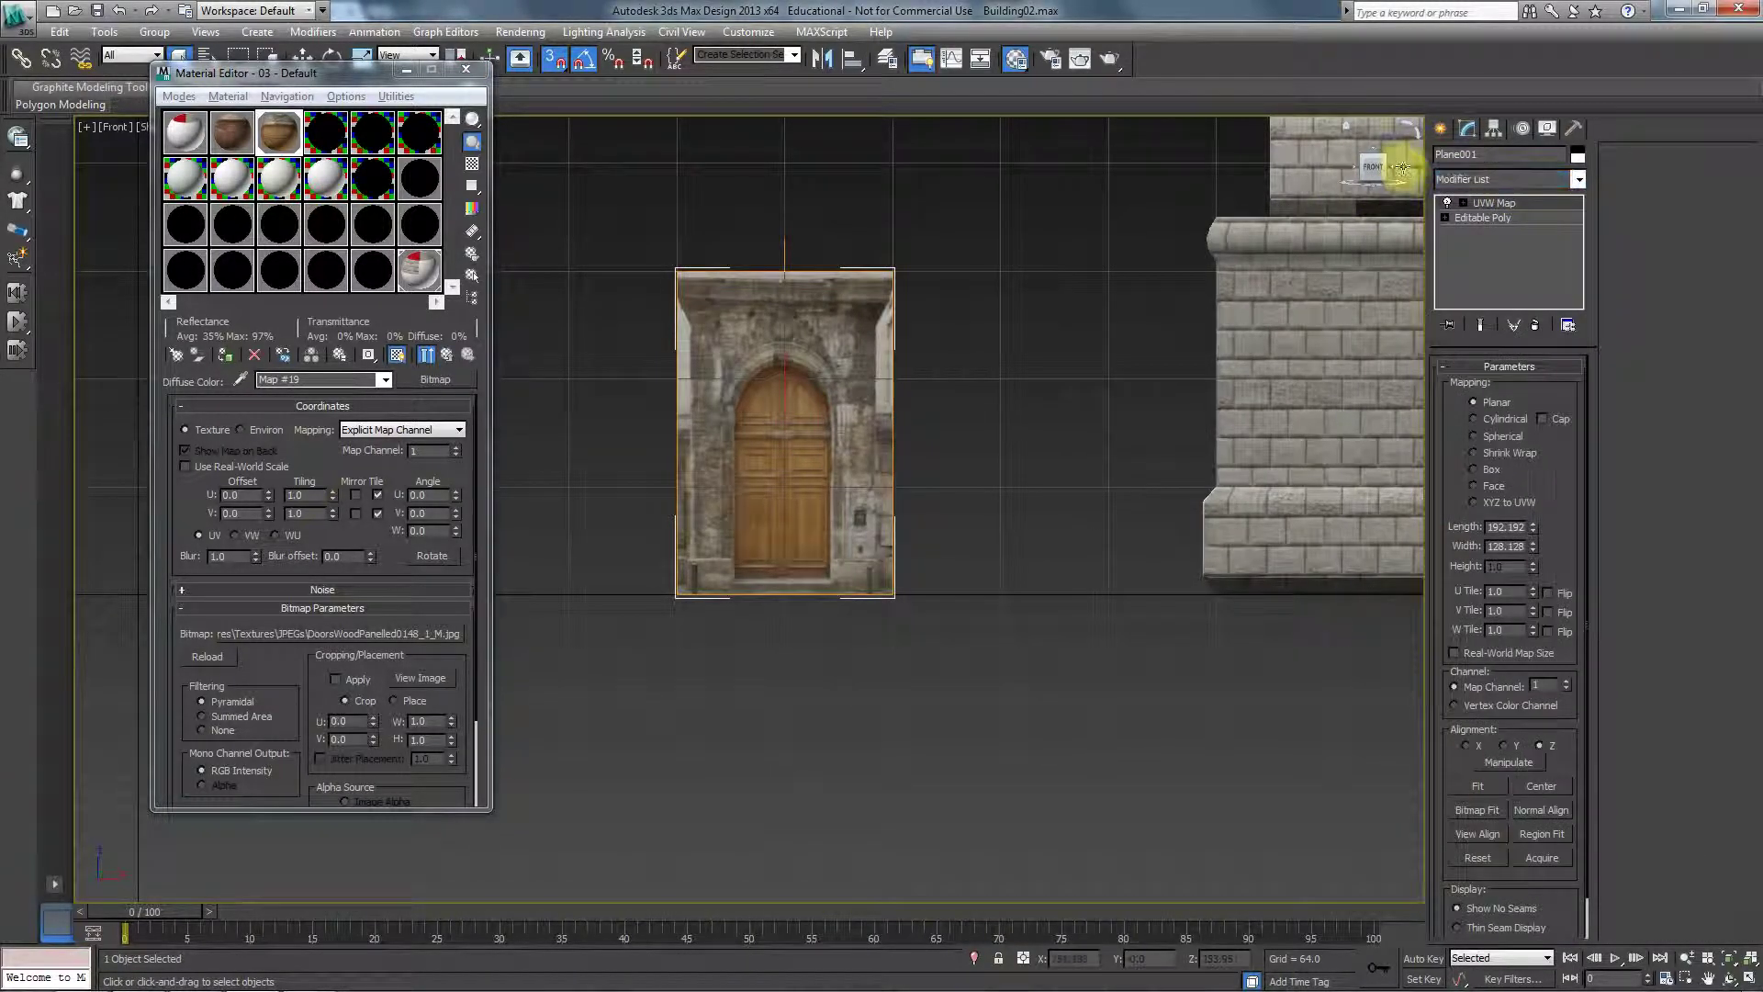
click(1478, 812)
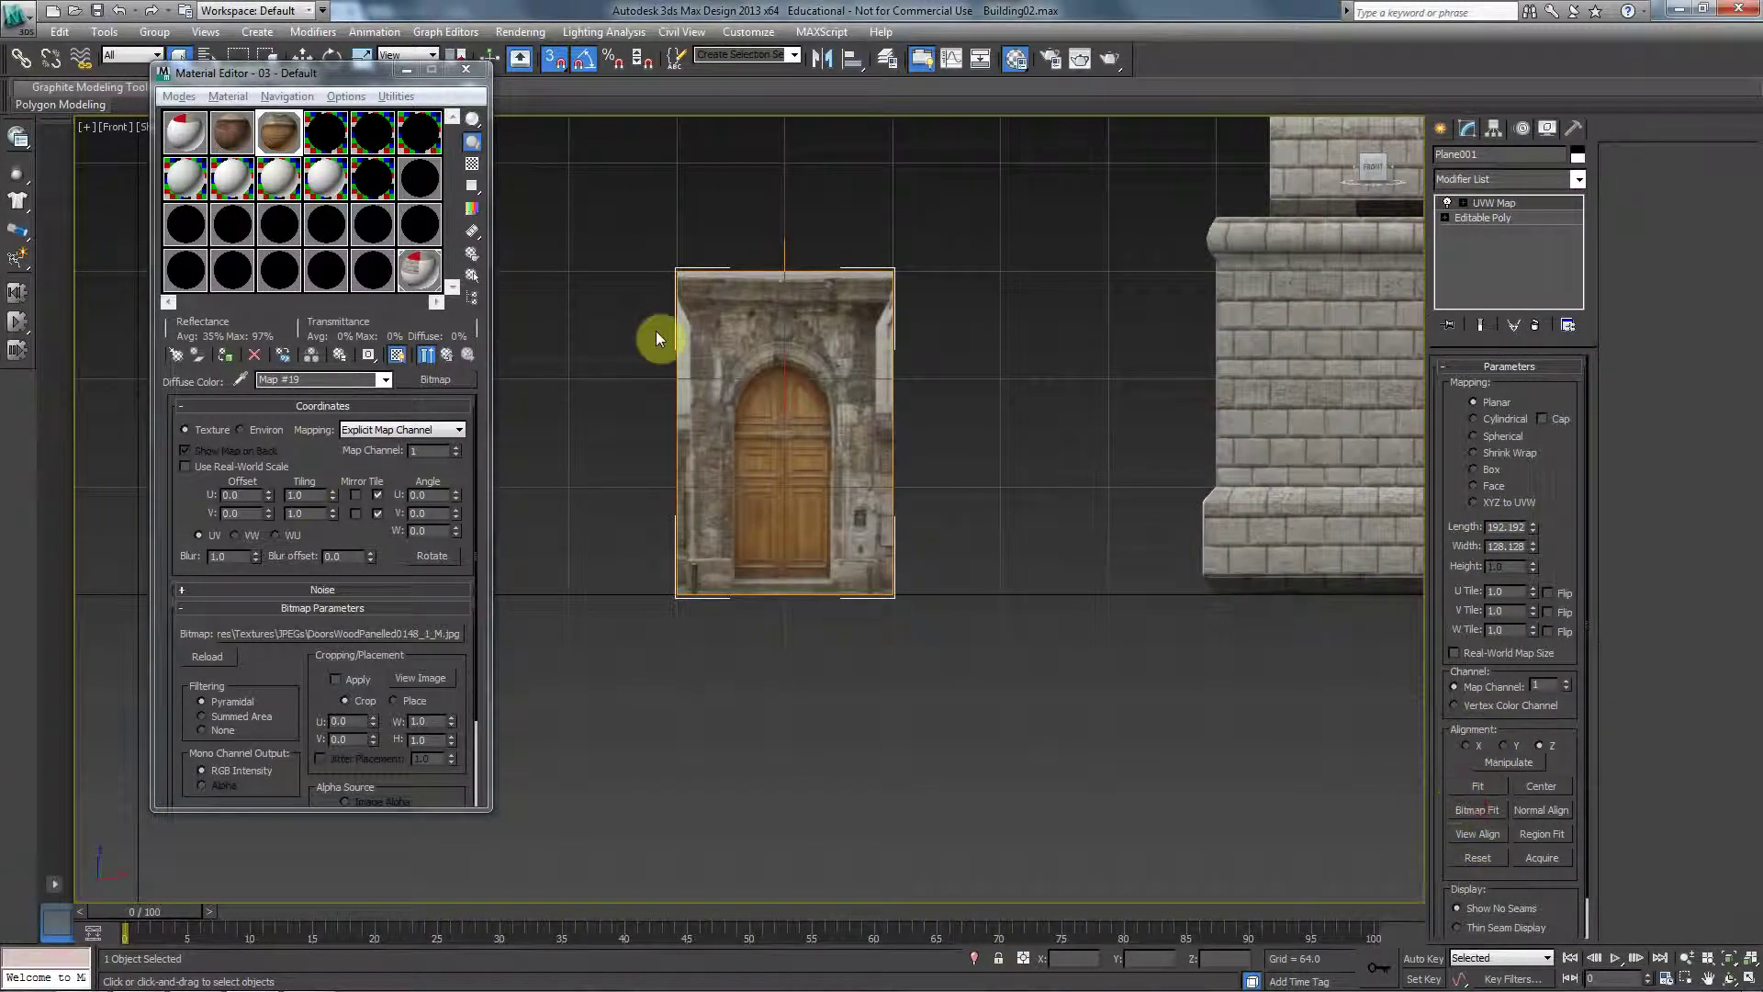
scroll(996, 294, down, 3)
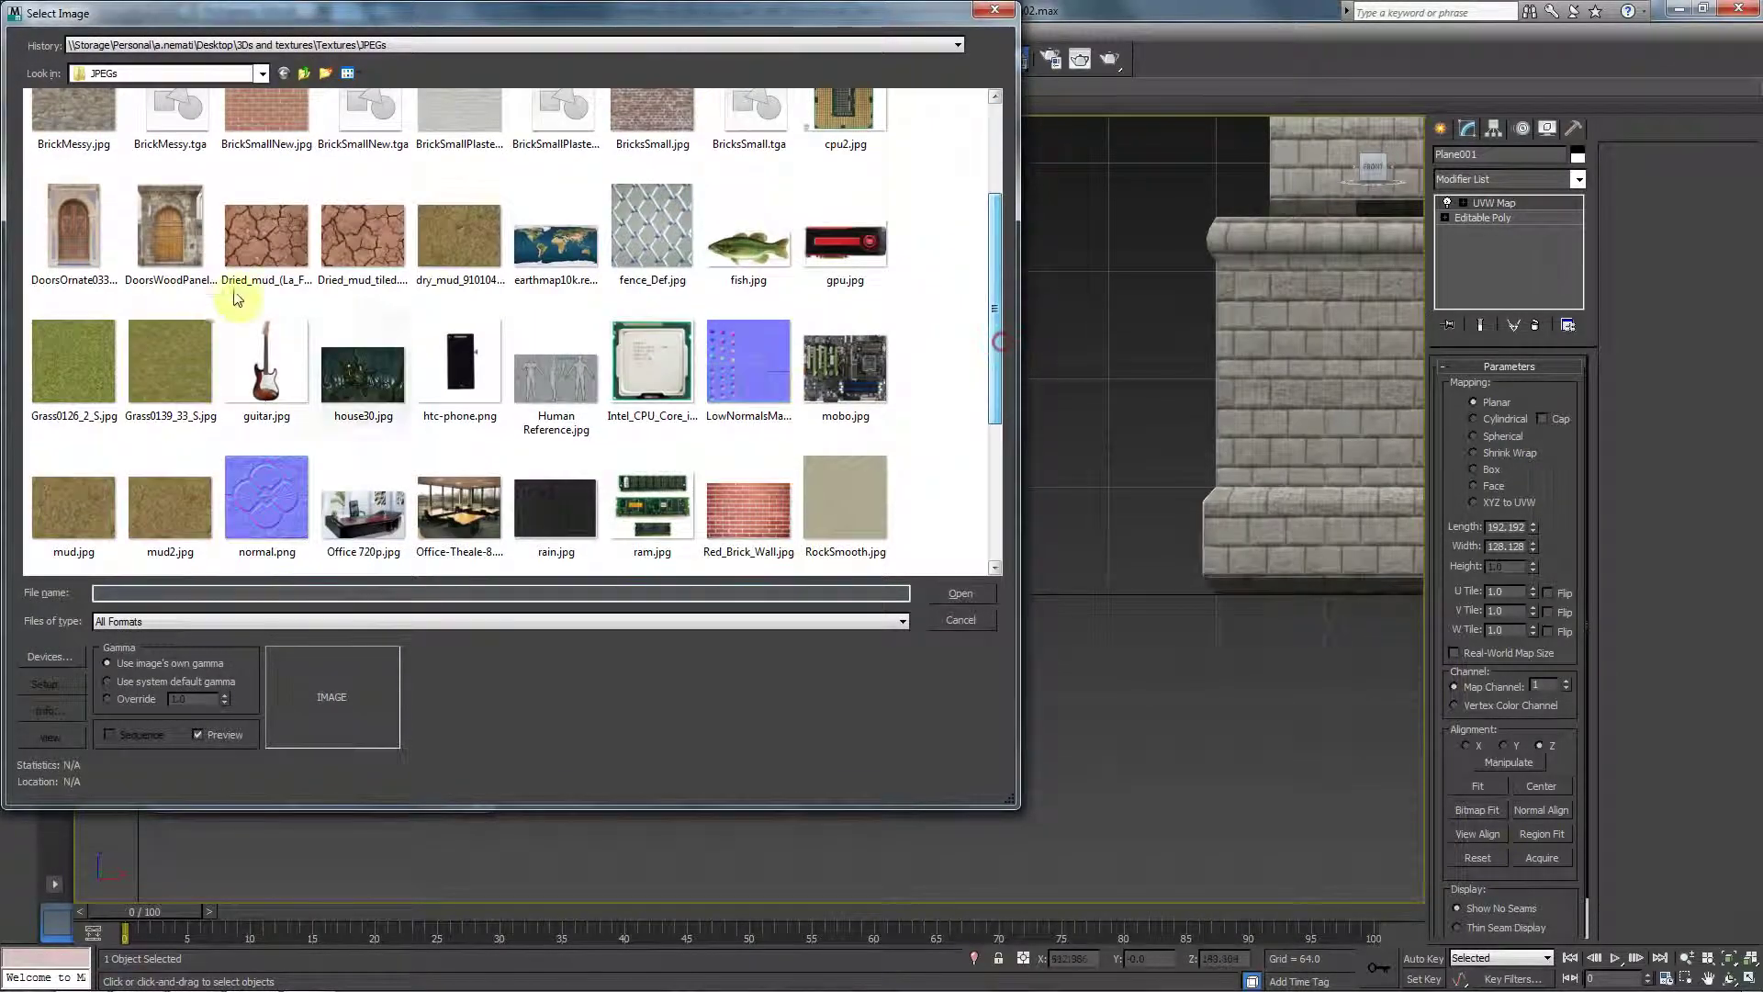
click(174, 248)
double_click(174, 248)
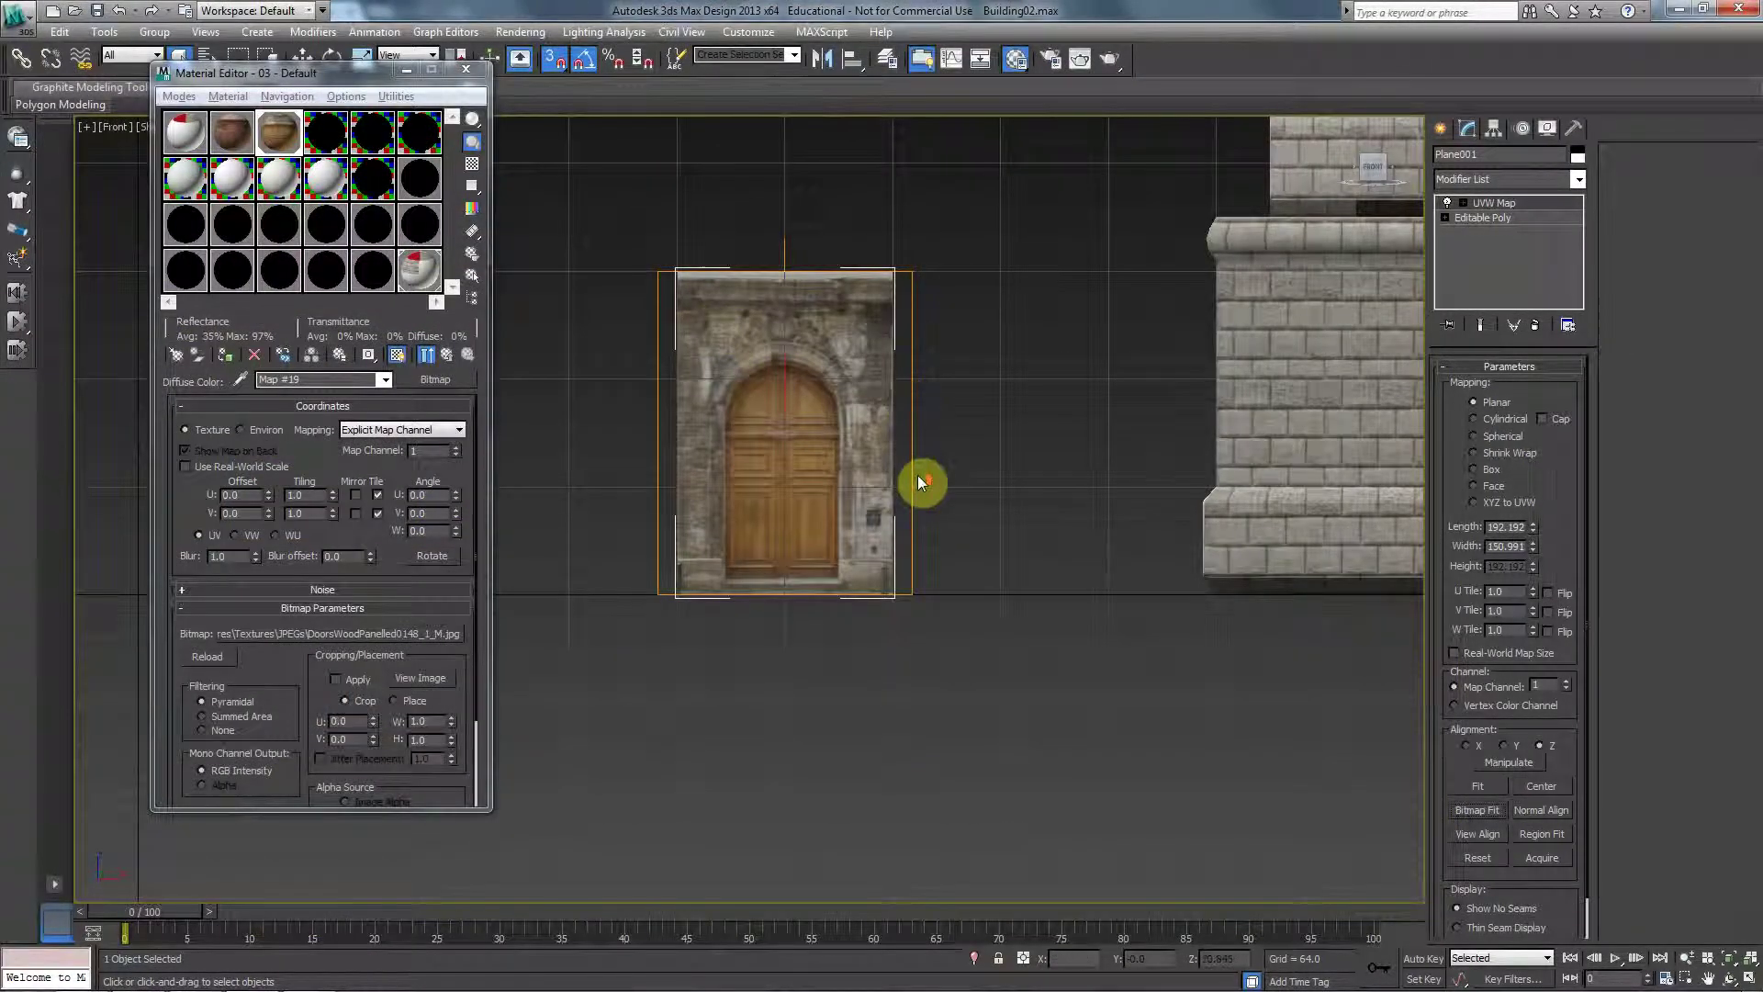
Collapse the plane with its UVW mapping to an Editable Poly.
key(z)
scroll(830, 569, down, 2)
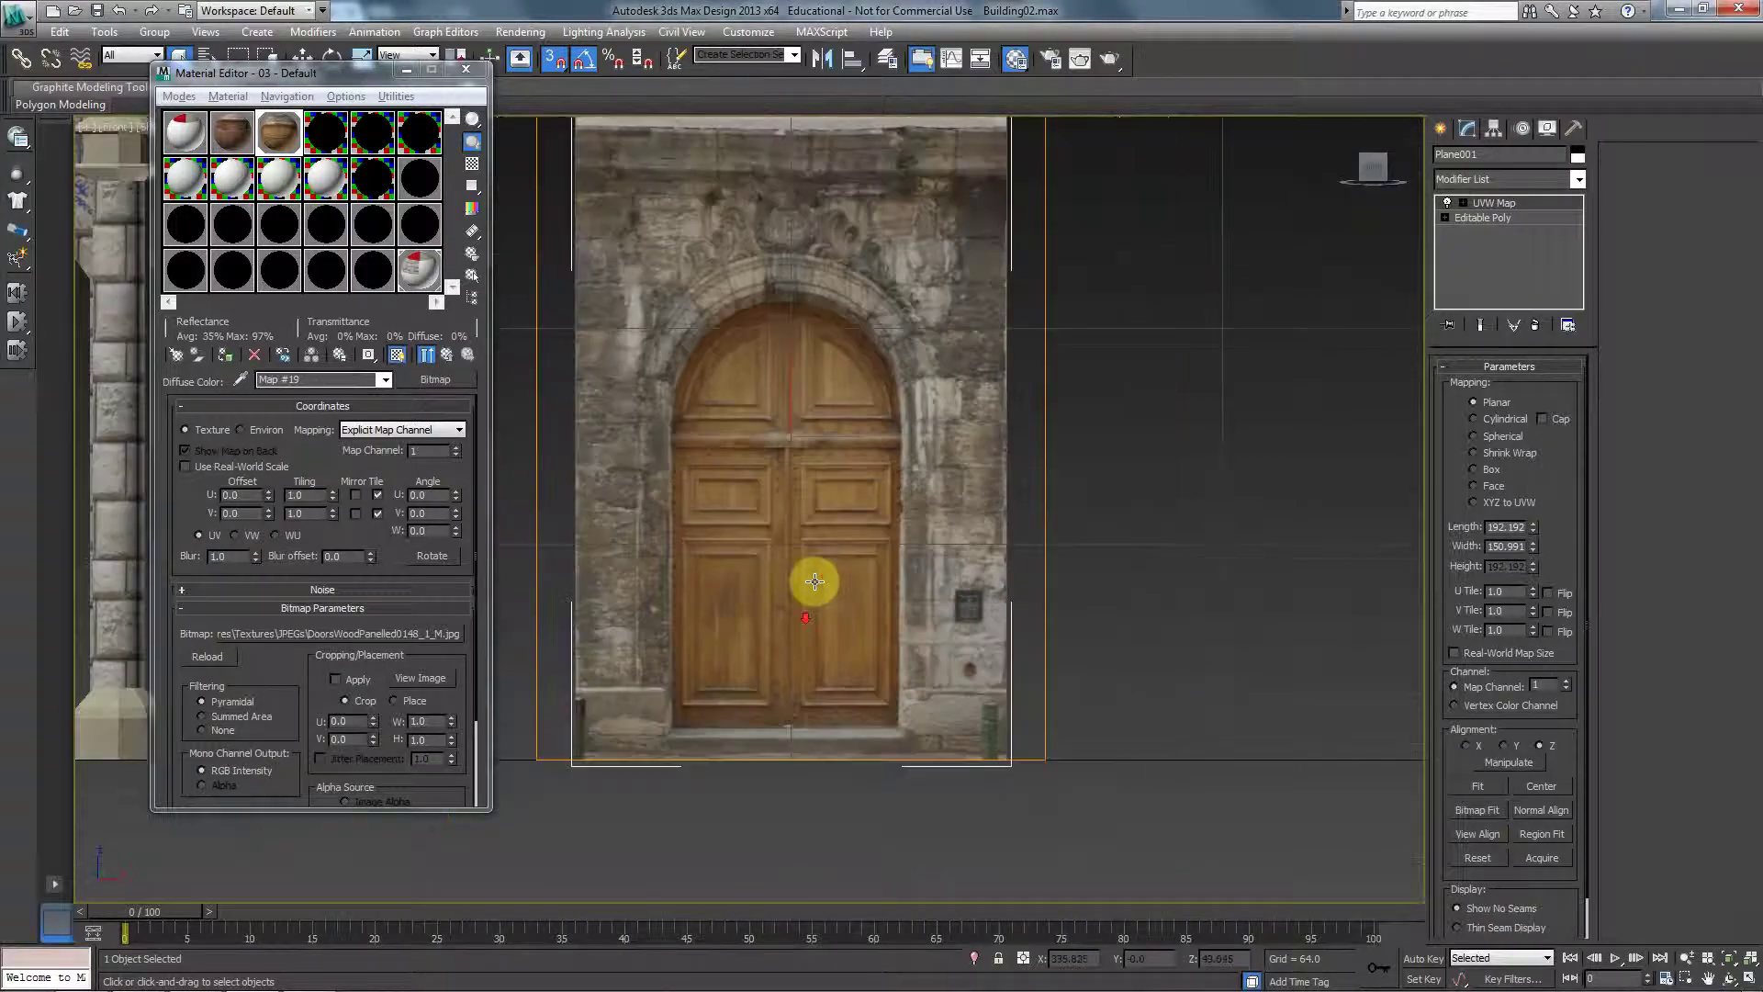
right_click(785, 308)
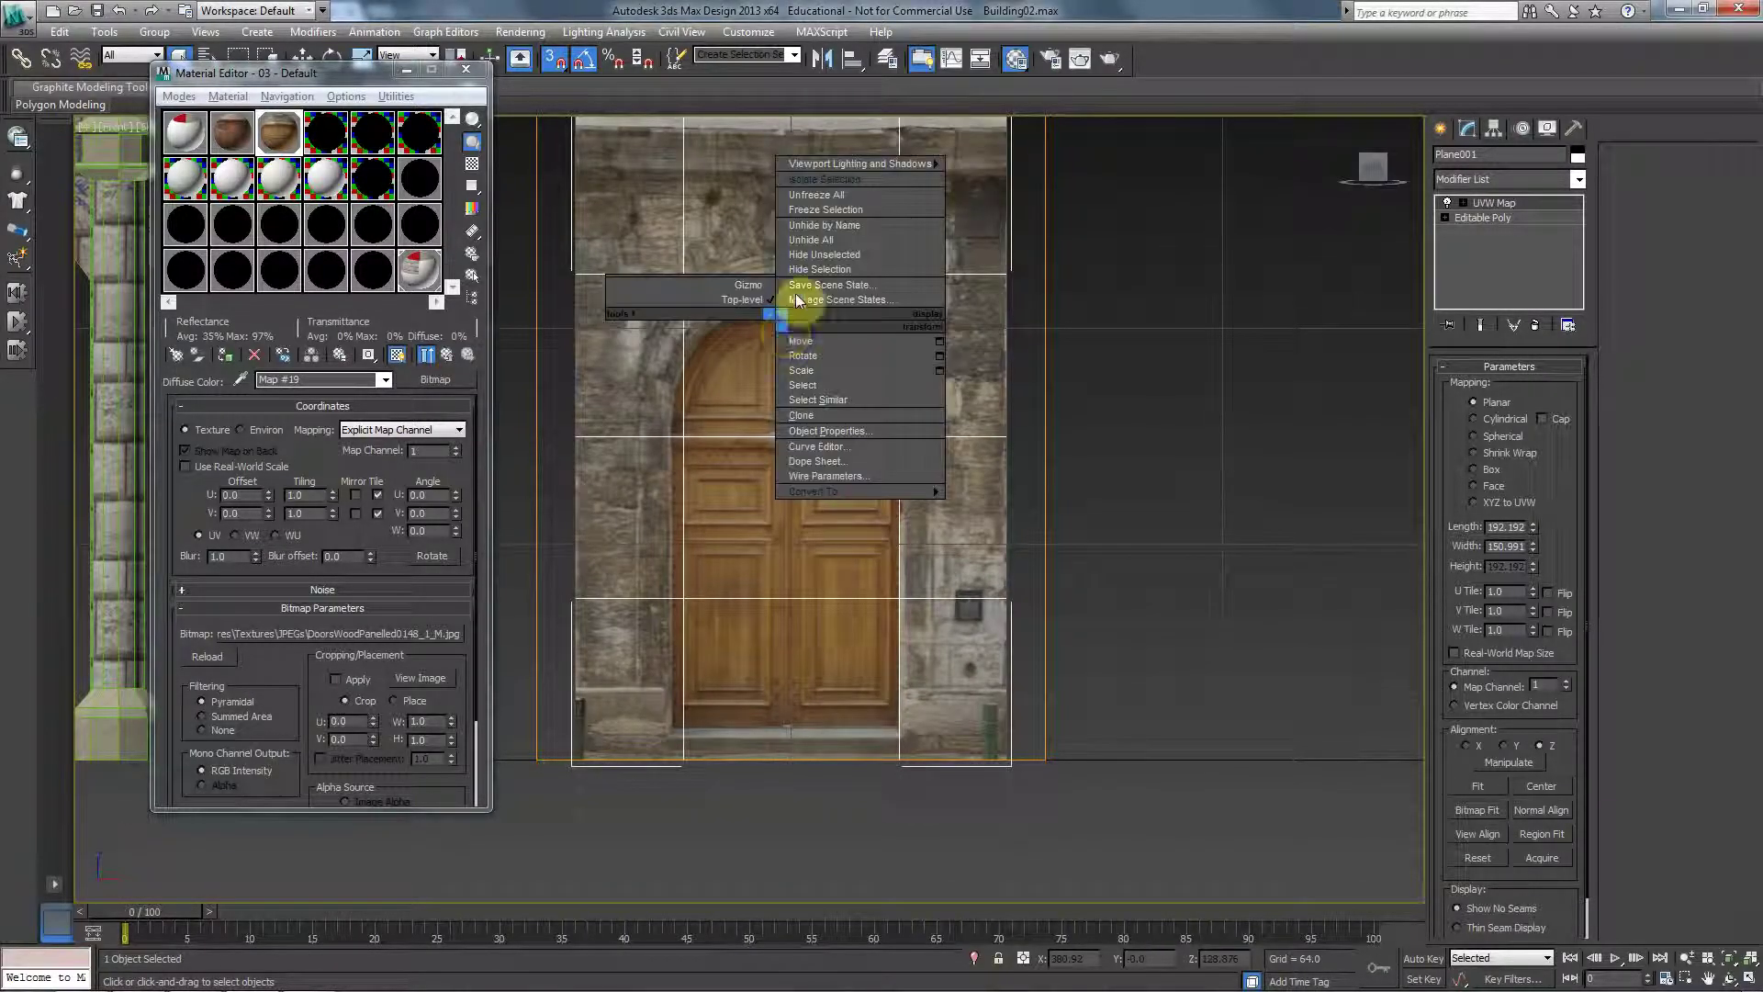
right_click(774, 280)
mouse_move(937, 439)
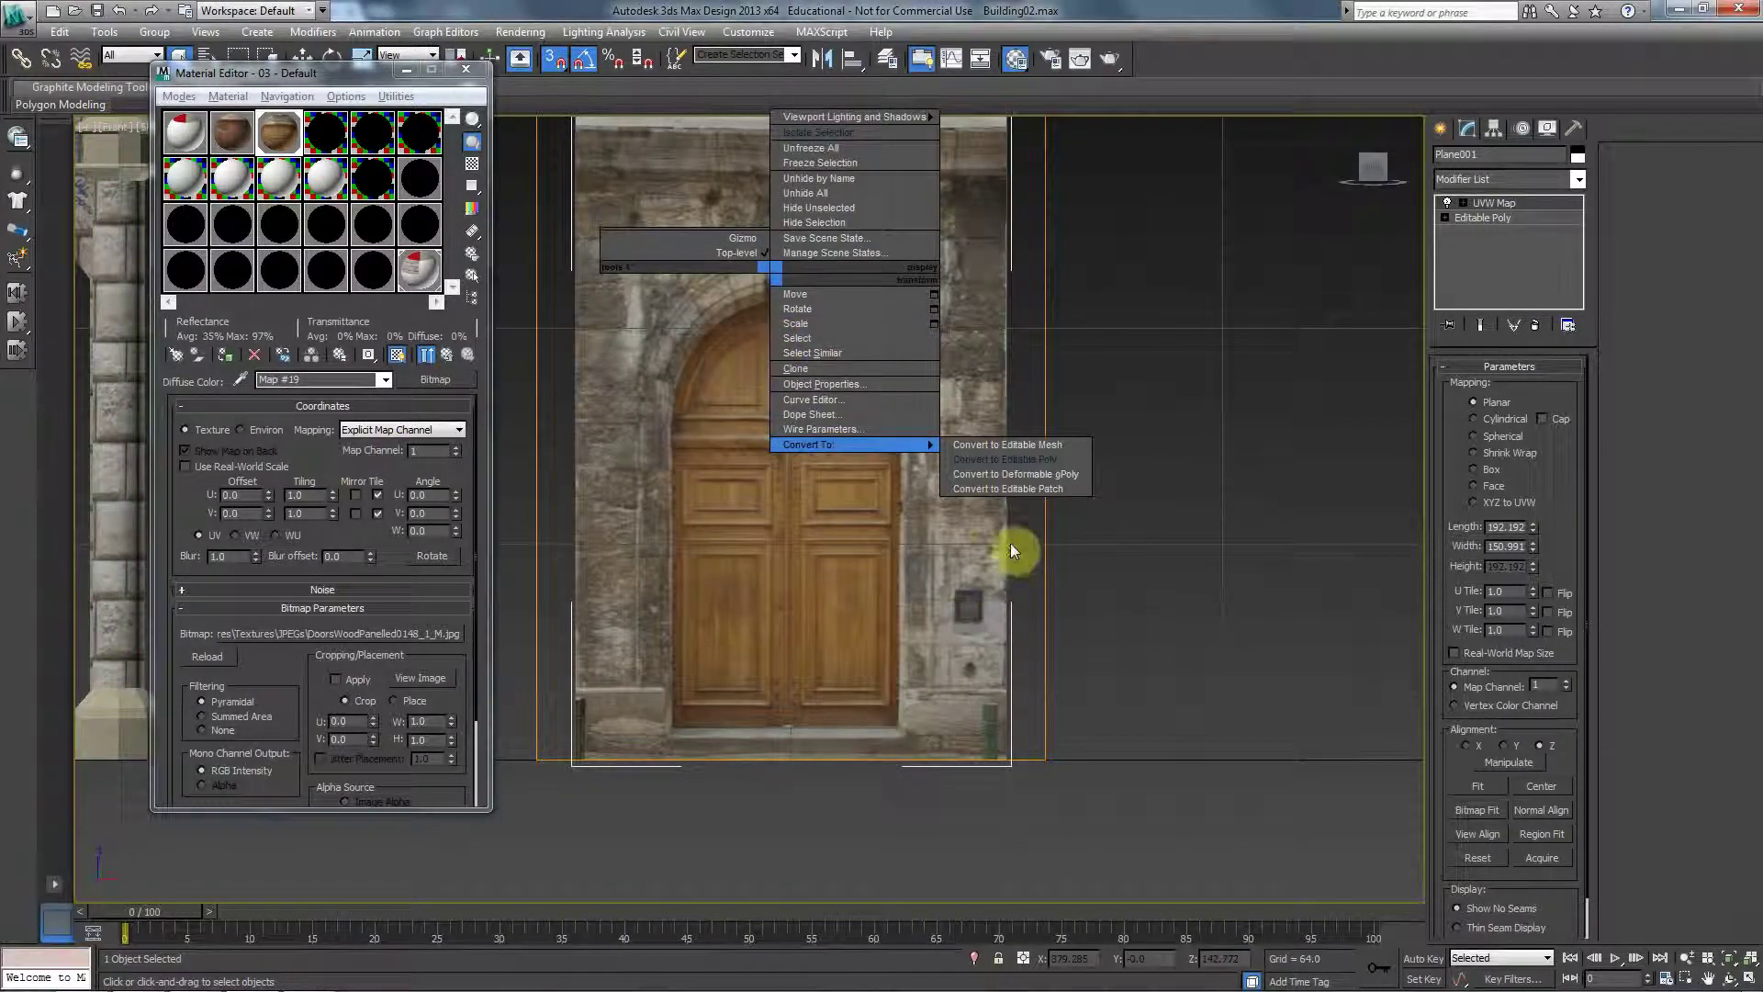
click(1014, 465)
Remove all interior edges of the door plane so only its outer border is left.
scroll(838, 459, down, 2)
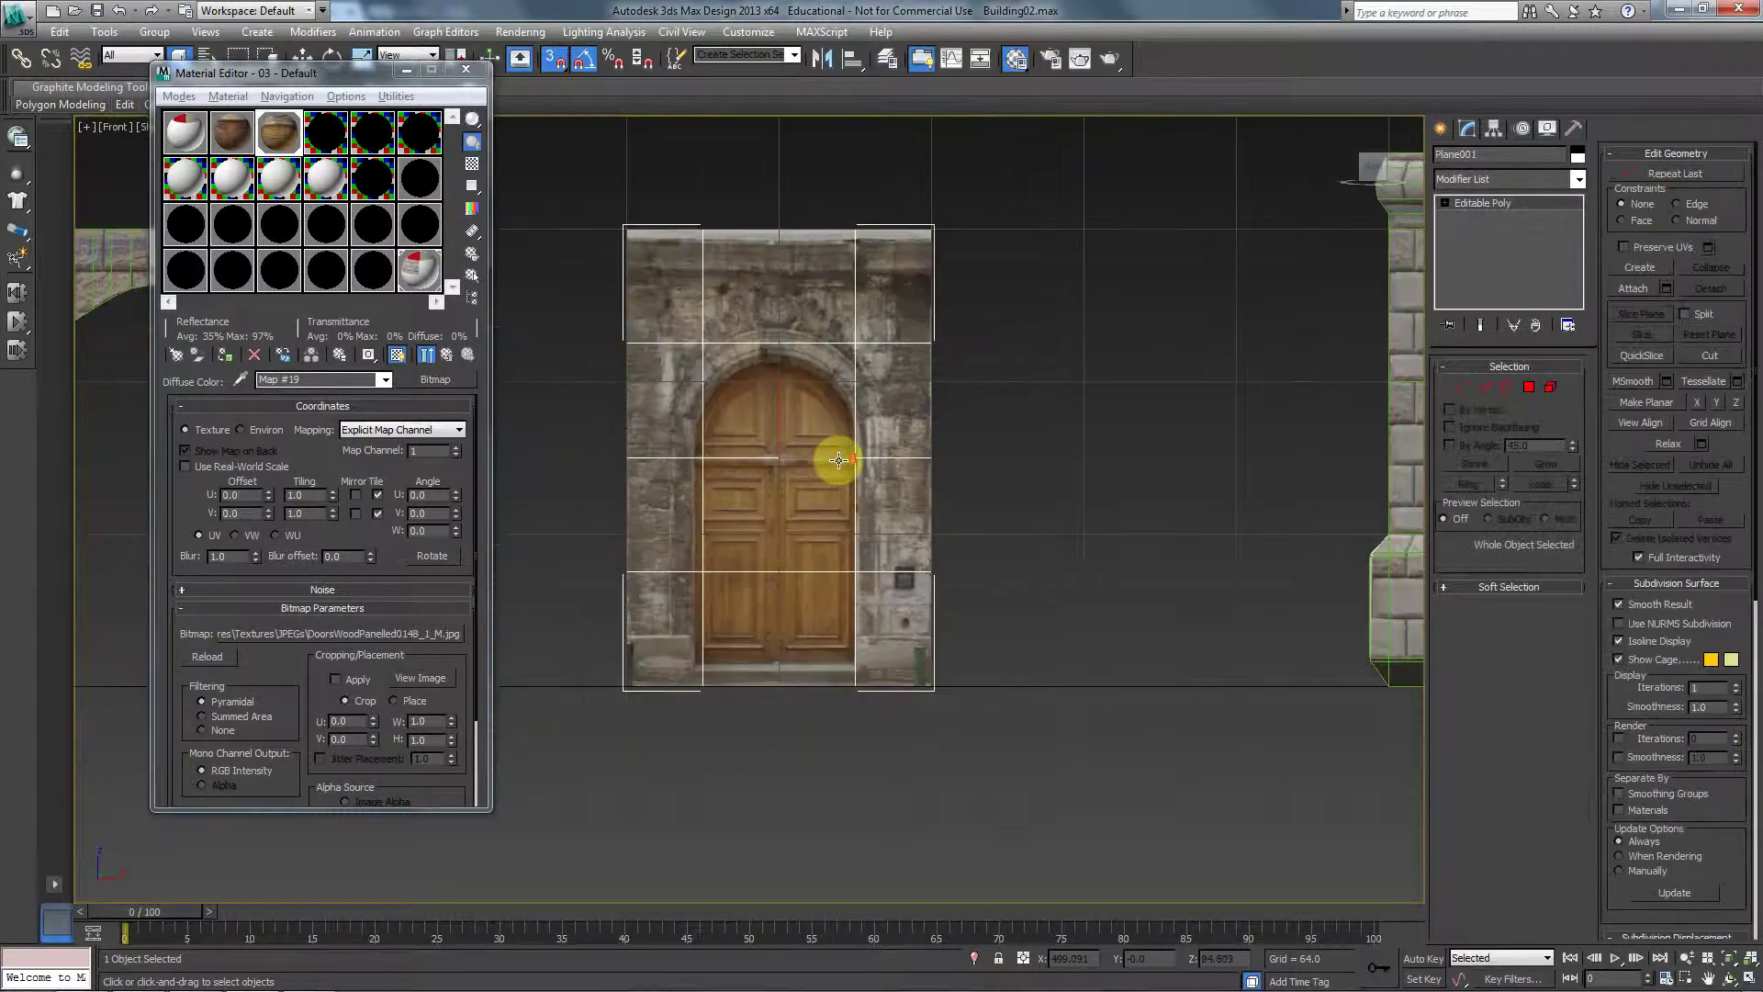
scroll(832, 455, up, 3)
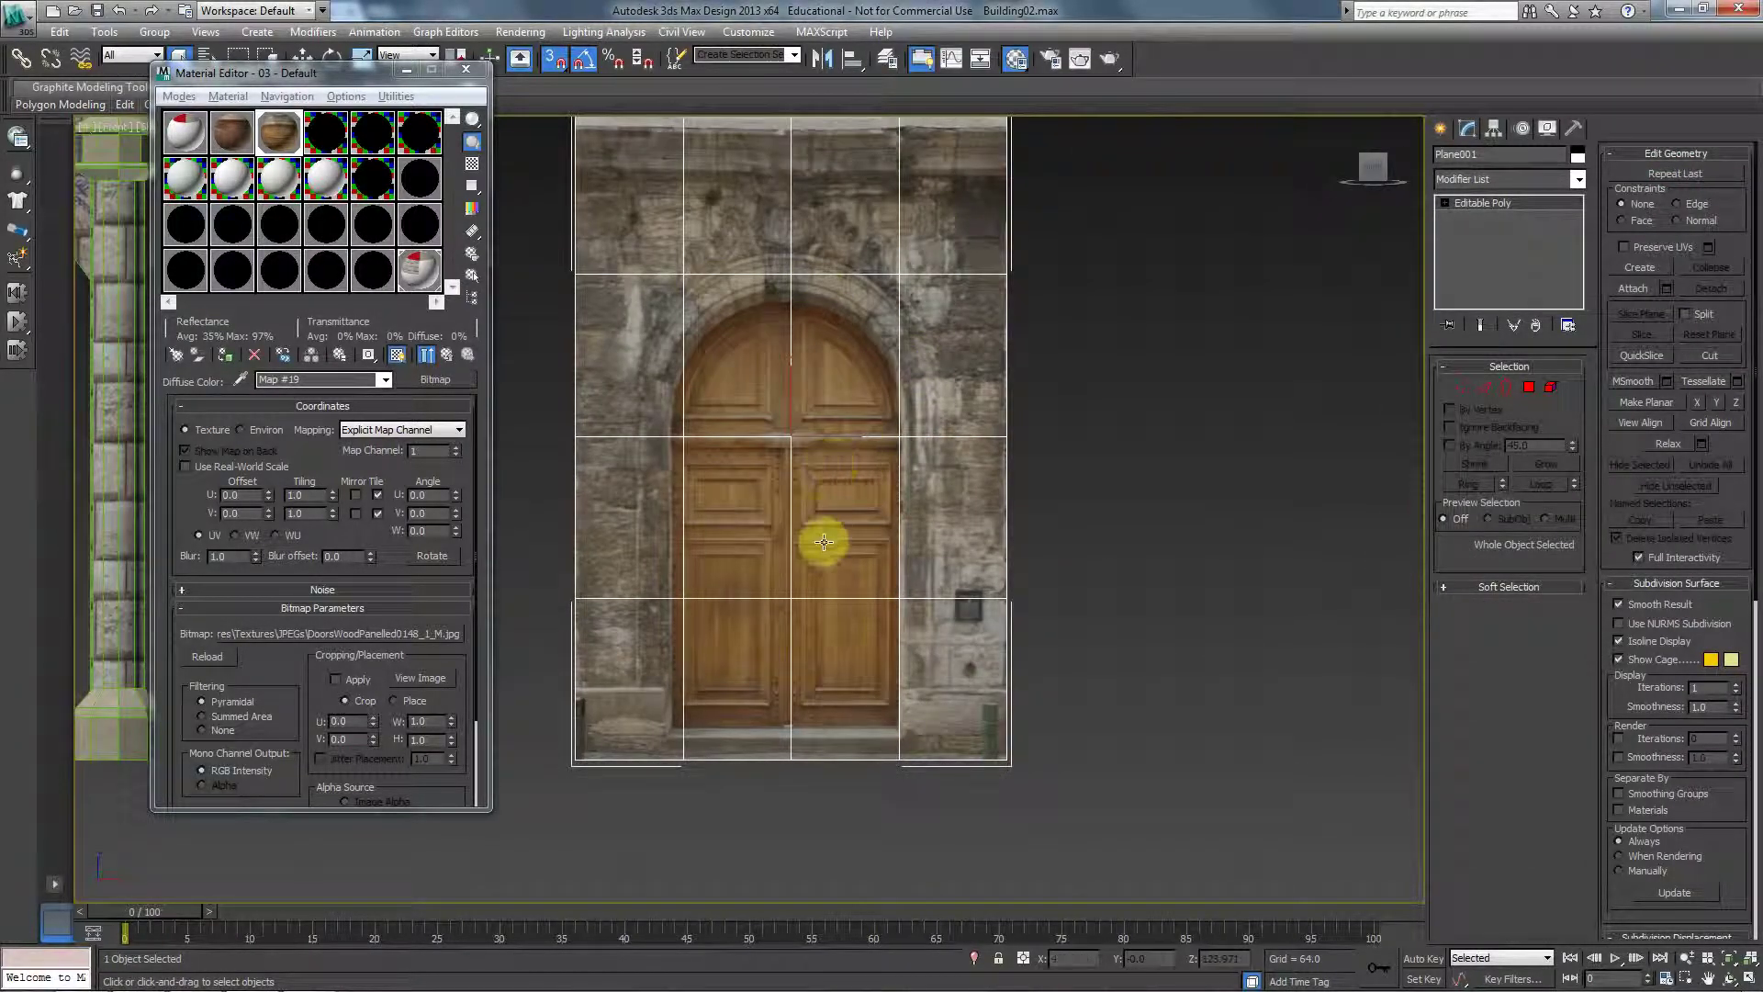
scroll(823, 544, down, 2)
key(2)
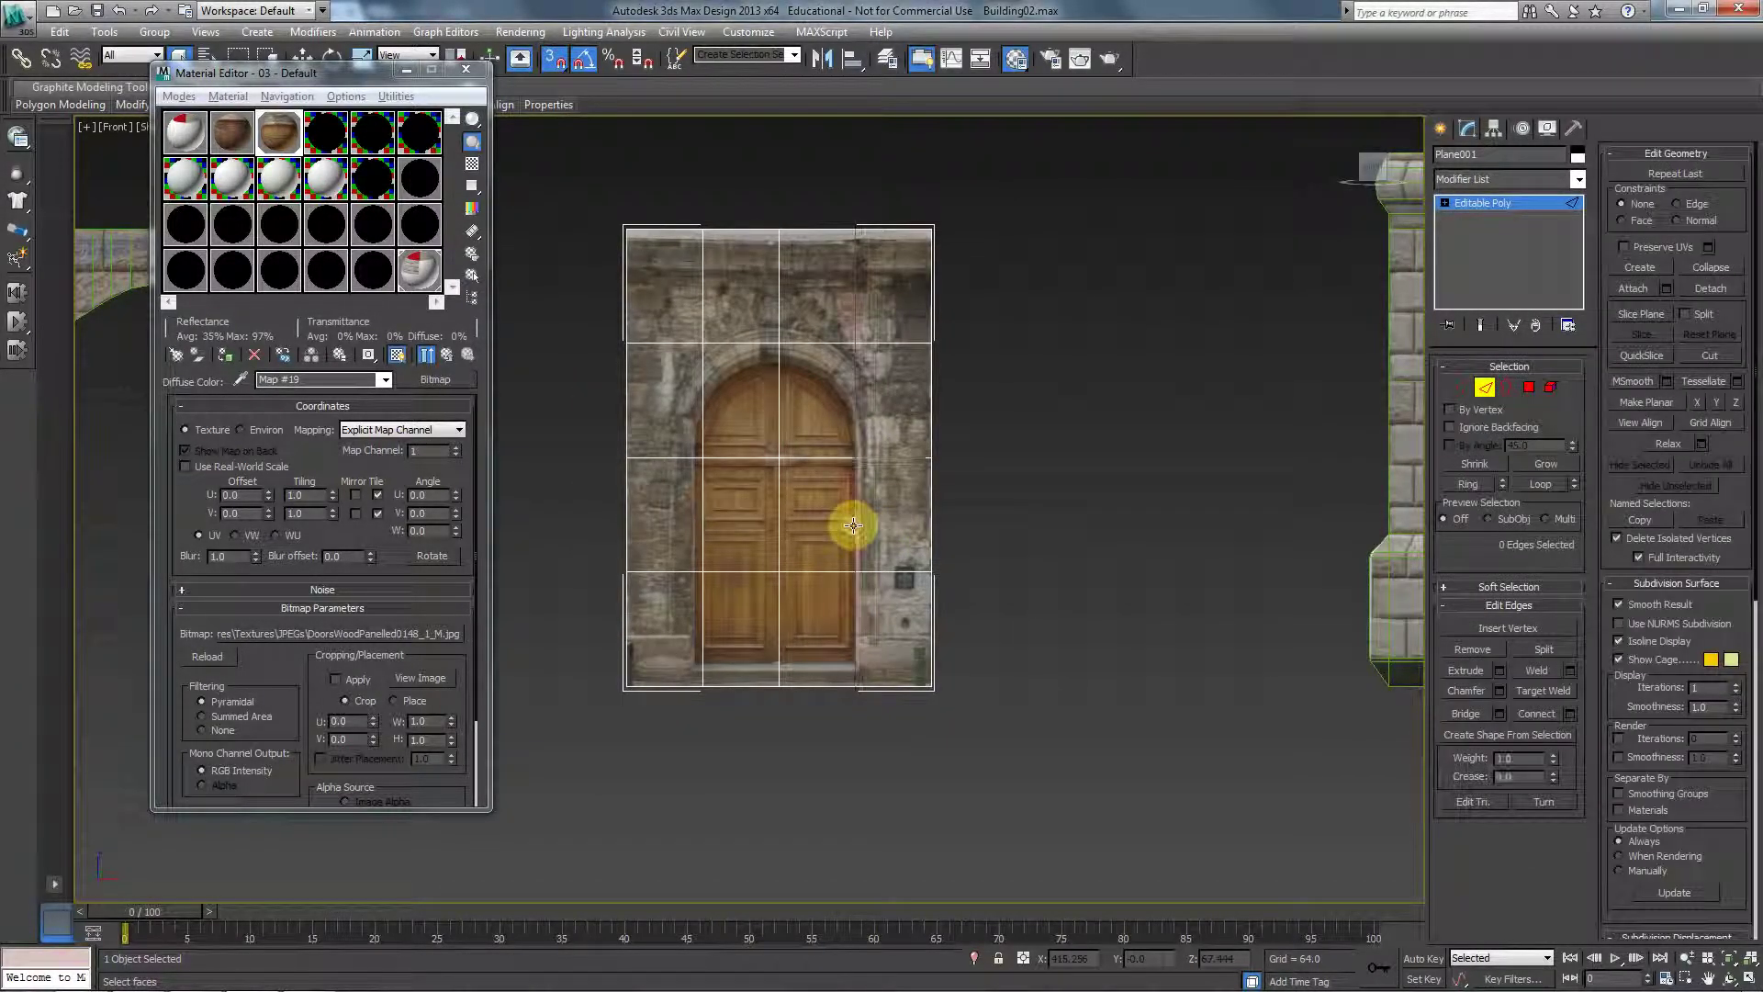
click(1469, 484)
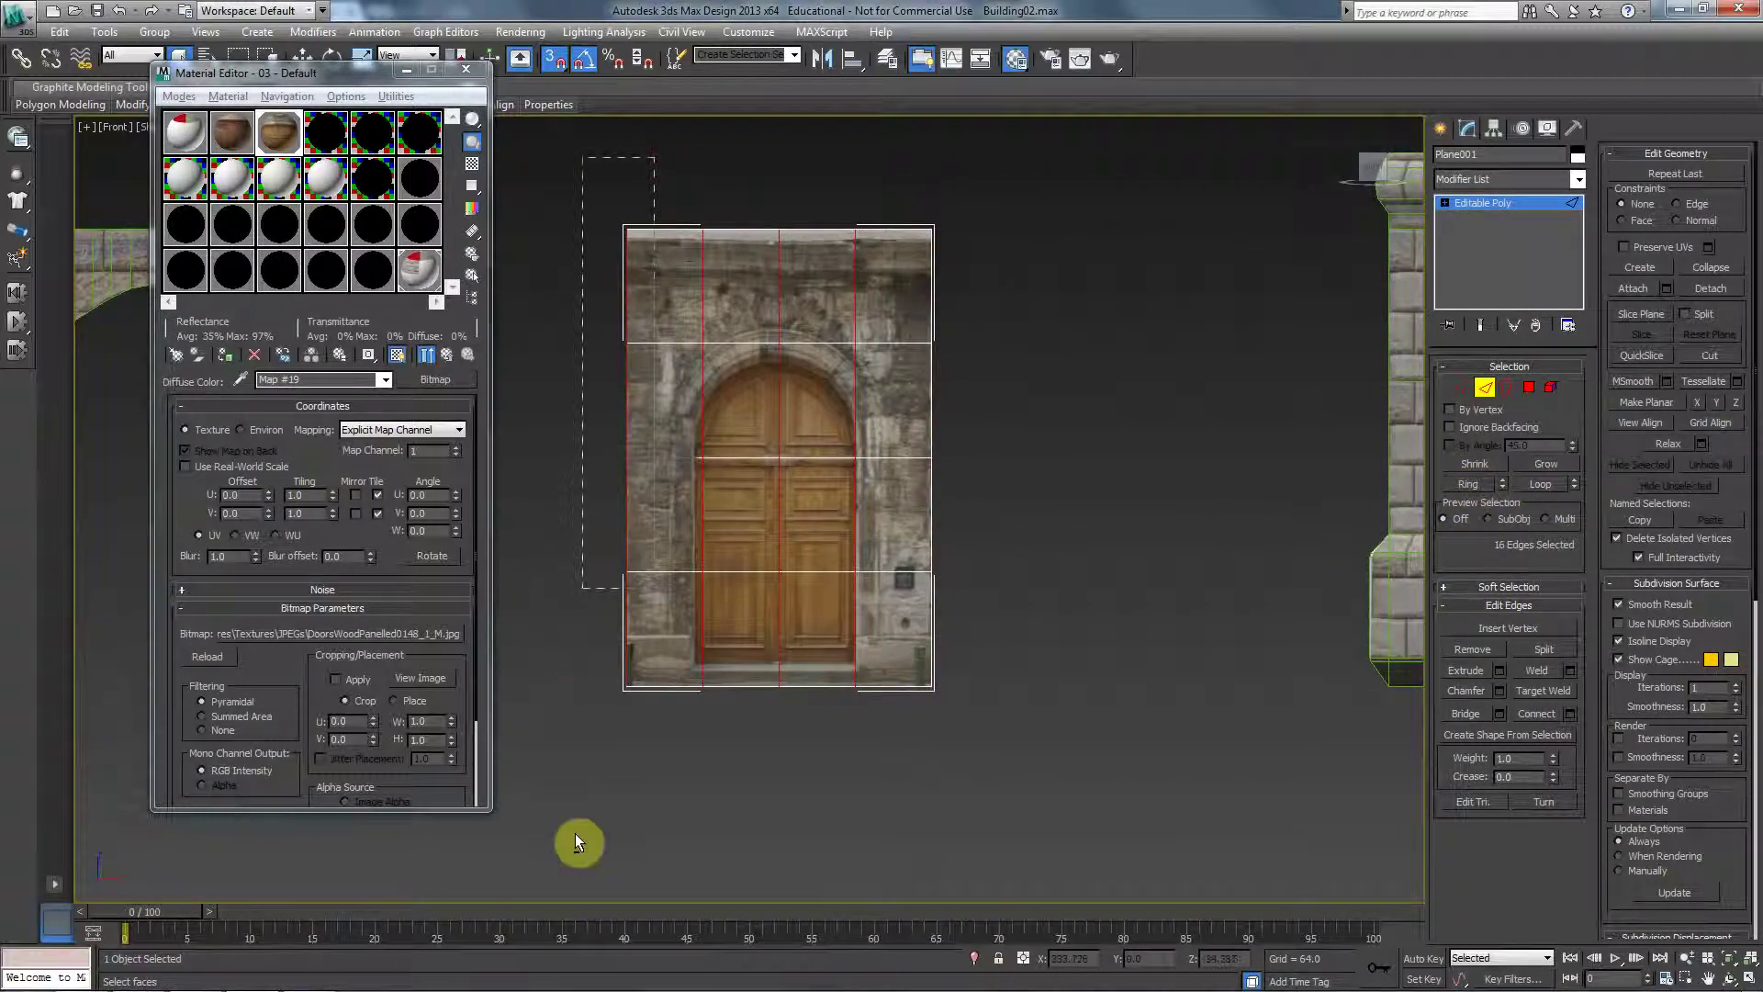
click(1361, 694)
drag(811, 337, 823, 622)
key(BackSpace)
key(1)
key(1)
Turn on Preserve UVs and move the plane's top edge down to just above the door's arch.
click(1484, 386)
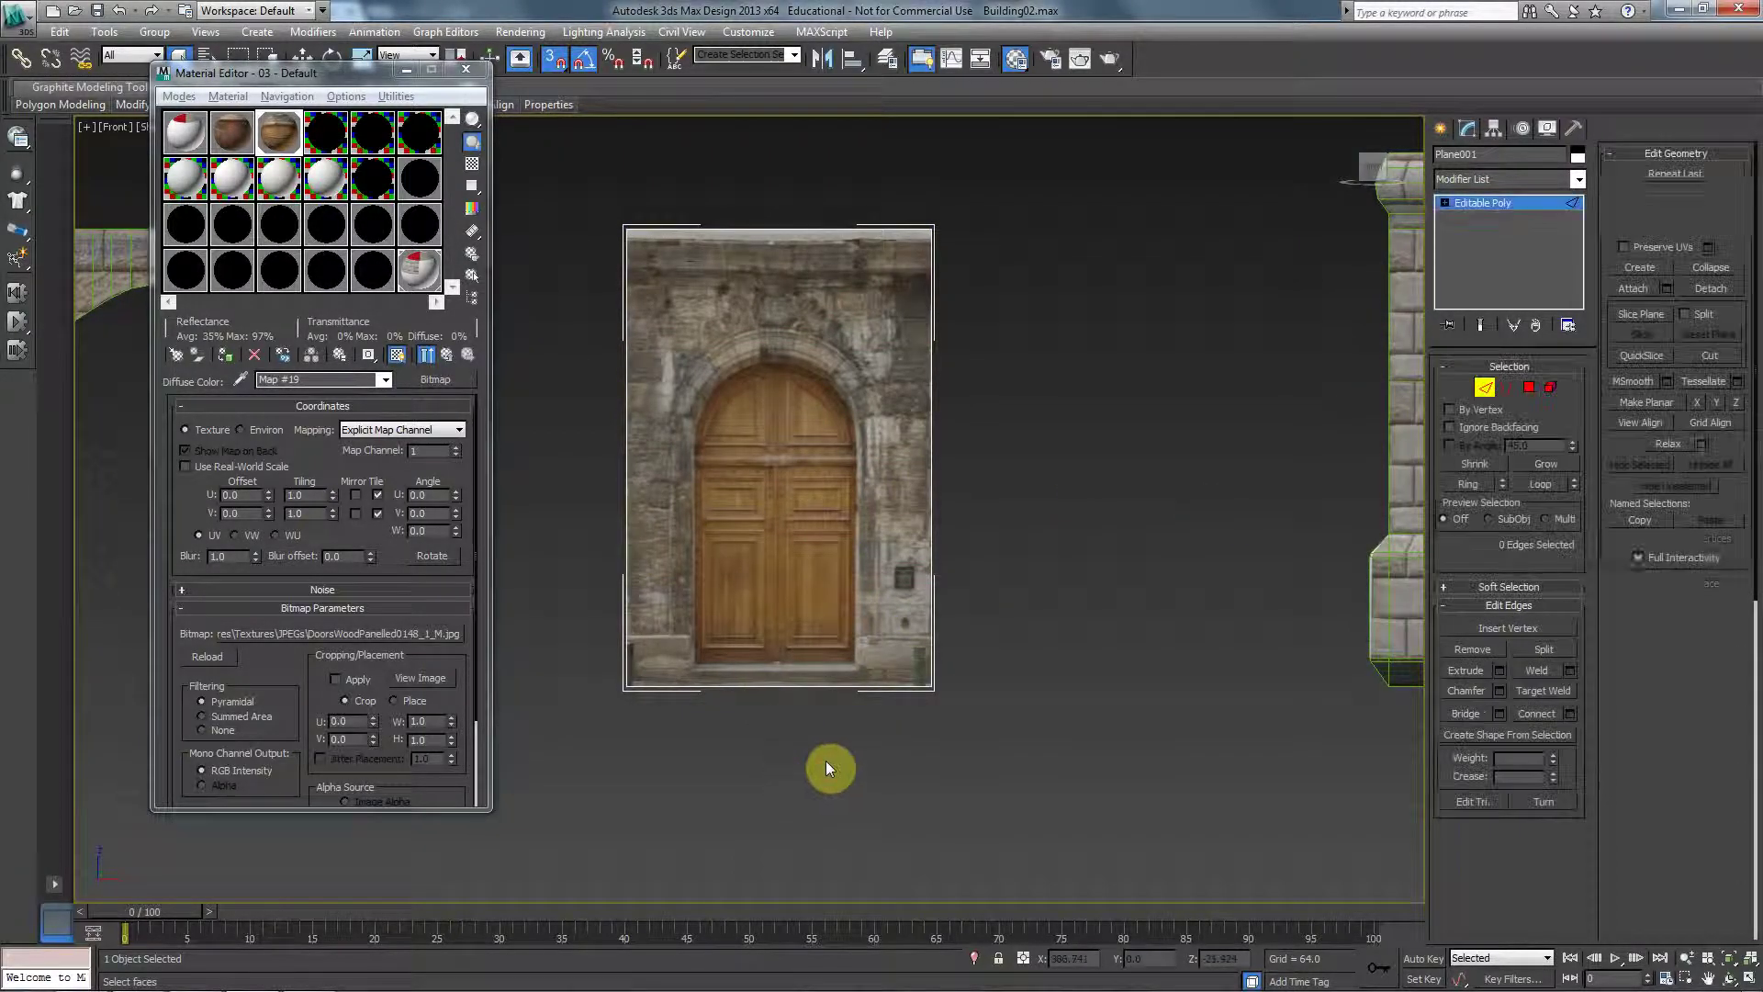
drag(824, 760, 721, 146)
scroll(853, 474, up, 4)
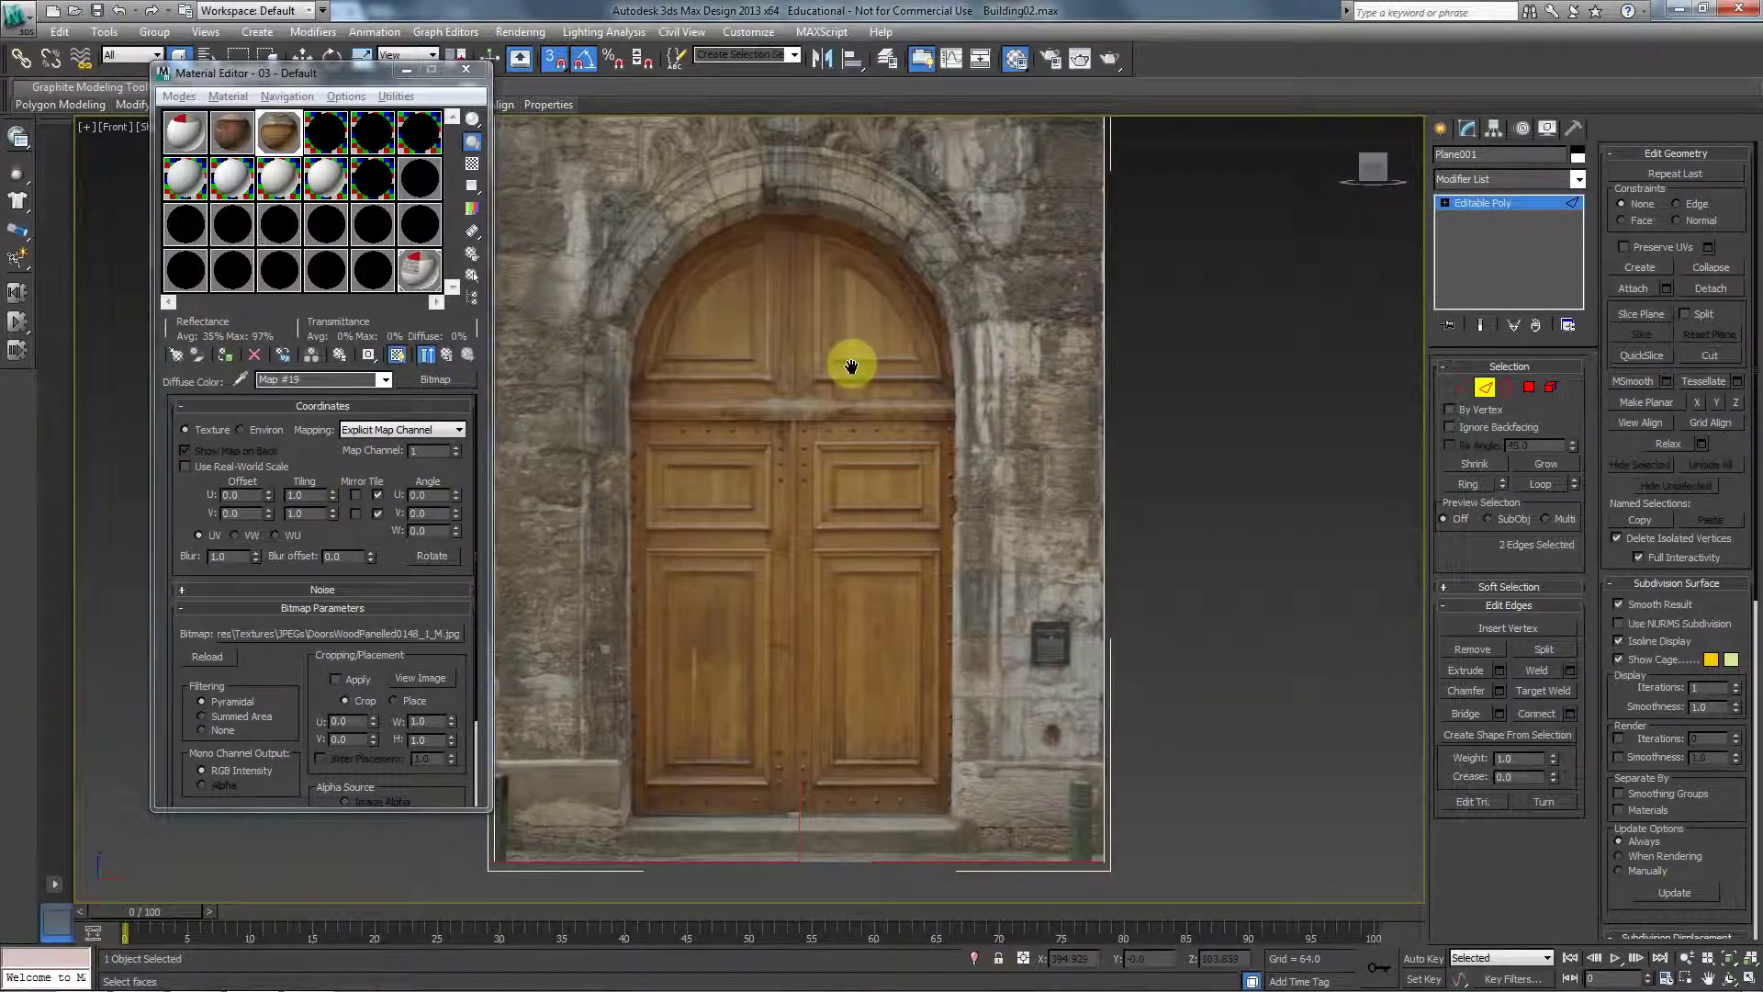
scroll(854, 365, down, 2)
scroll(890, 393, down, 2)
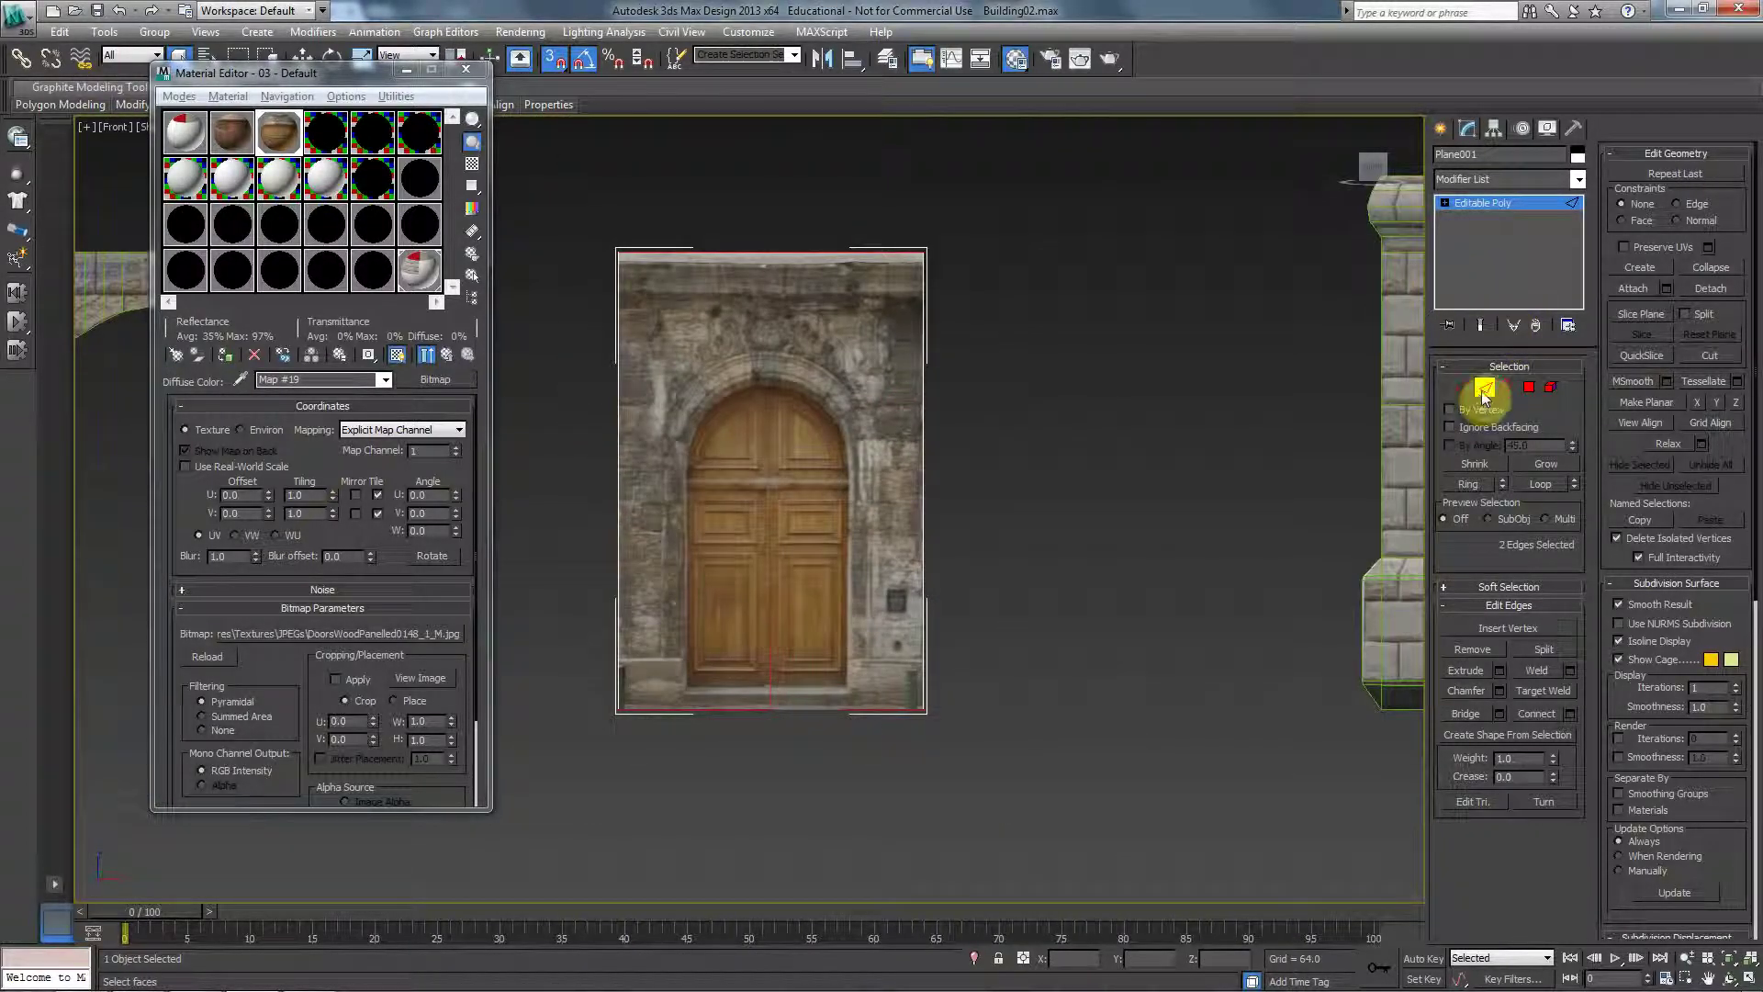
click(926, 256)
key(w)
drag(769, 252, 776, 367)
Move the plane's right edge inward to just outside the wooden door.
drag(906, 742, 900, 761)
drag(980, 523, 840, 560)
drag(952, 540, 887, 553)
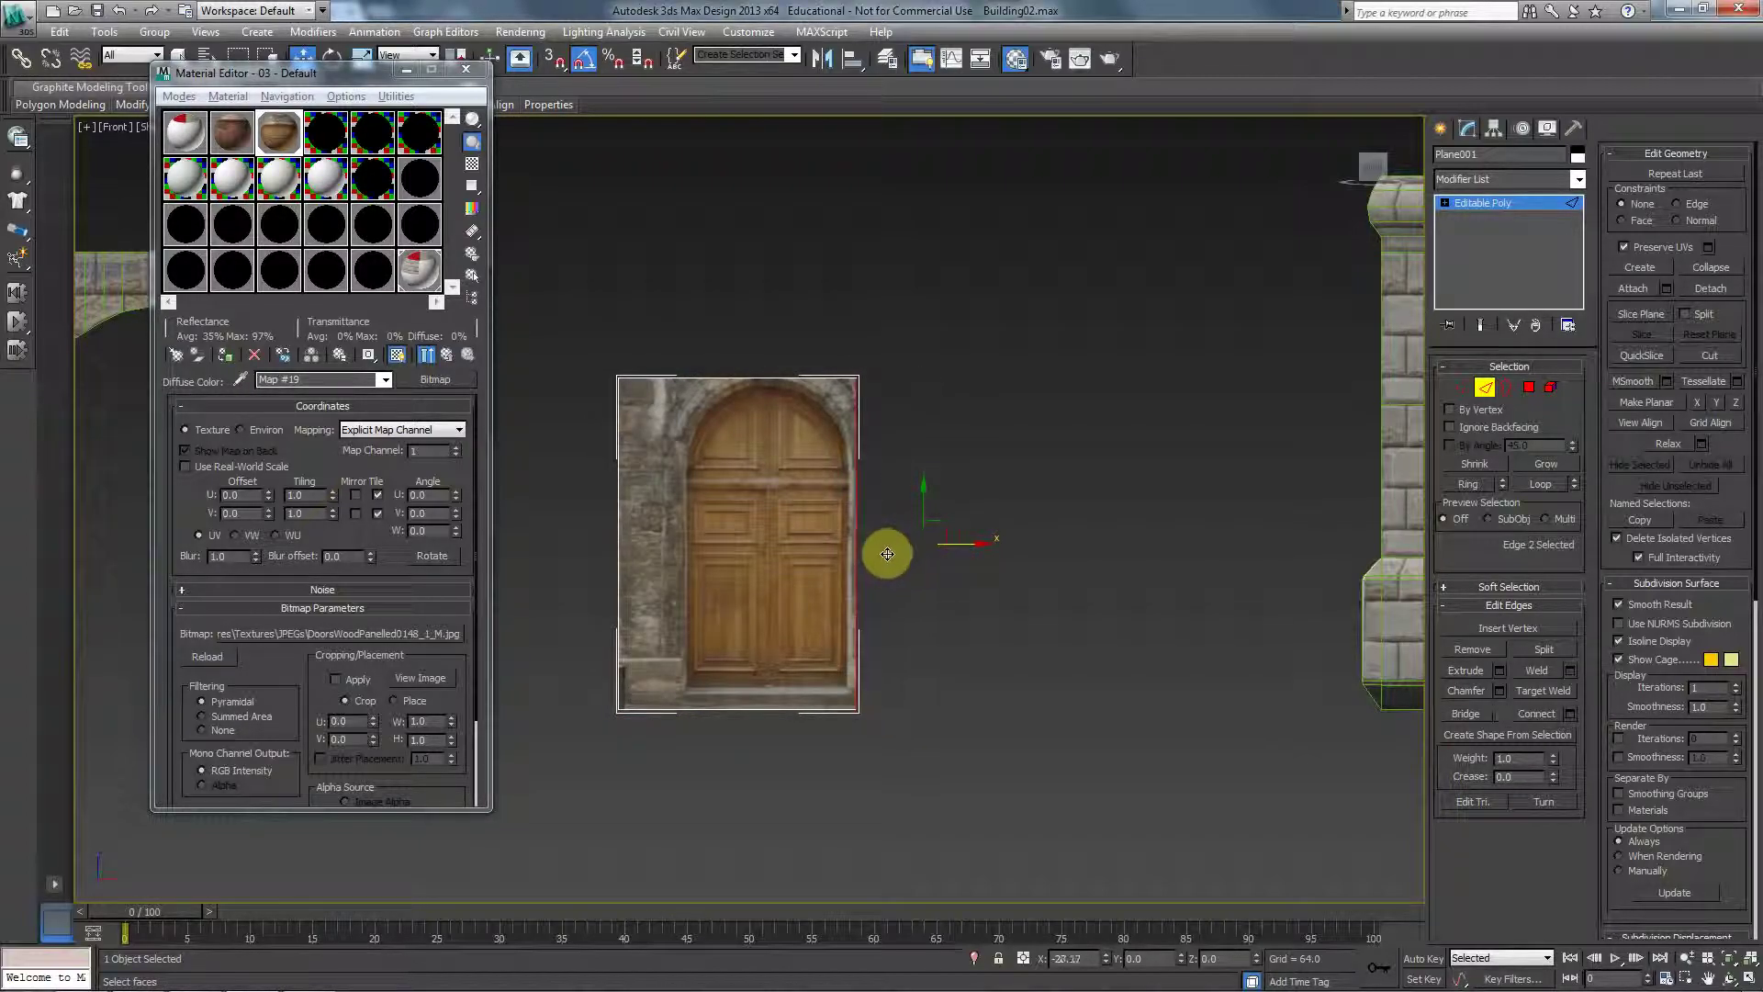
Move the plane's left edge in to the wooden door's left side and its right edge in to the door's centre seam.
click(622, 549)
drag(668, 548, 733, 537)
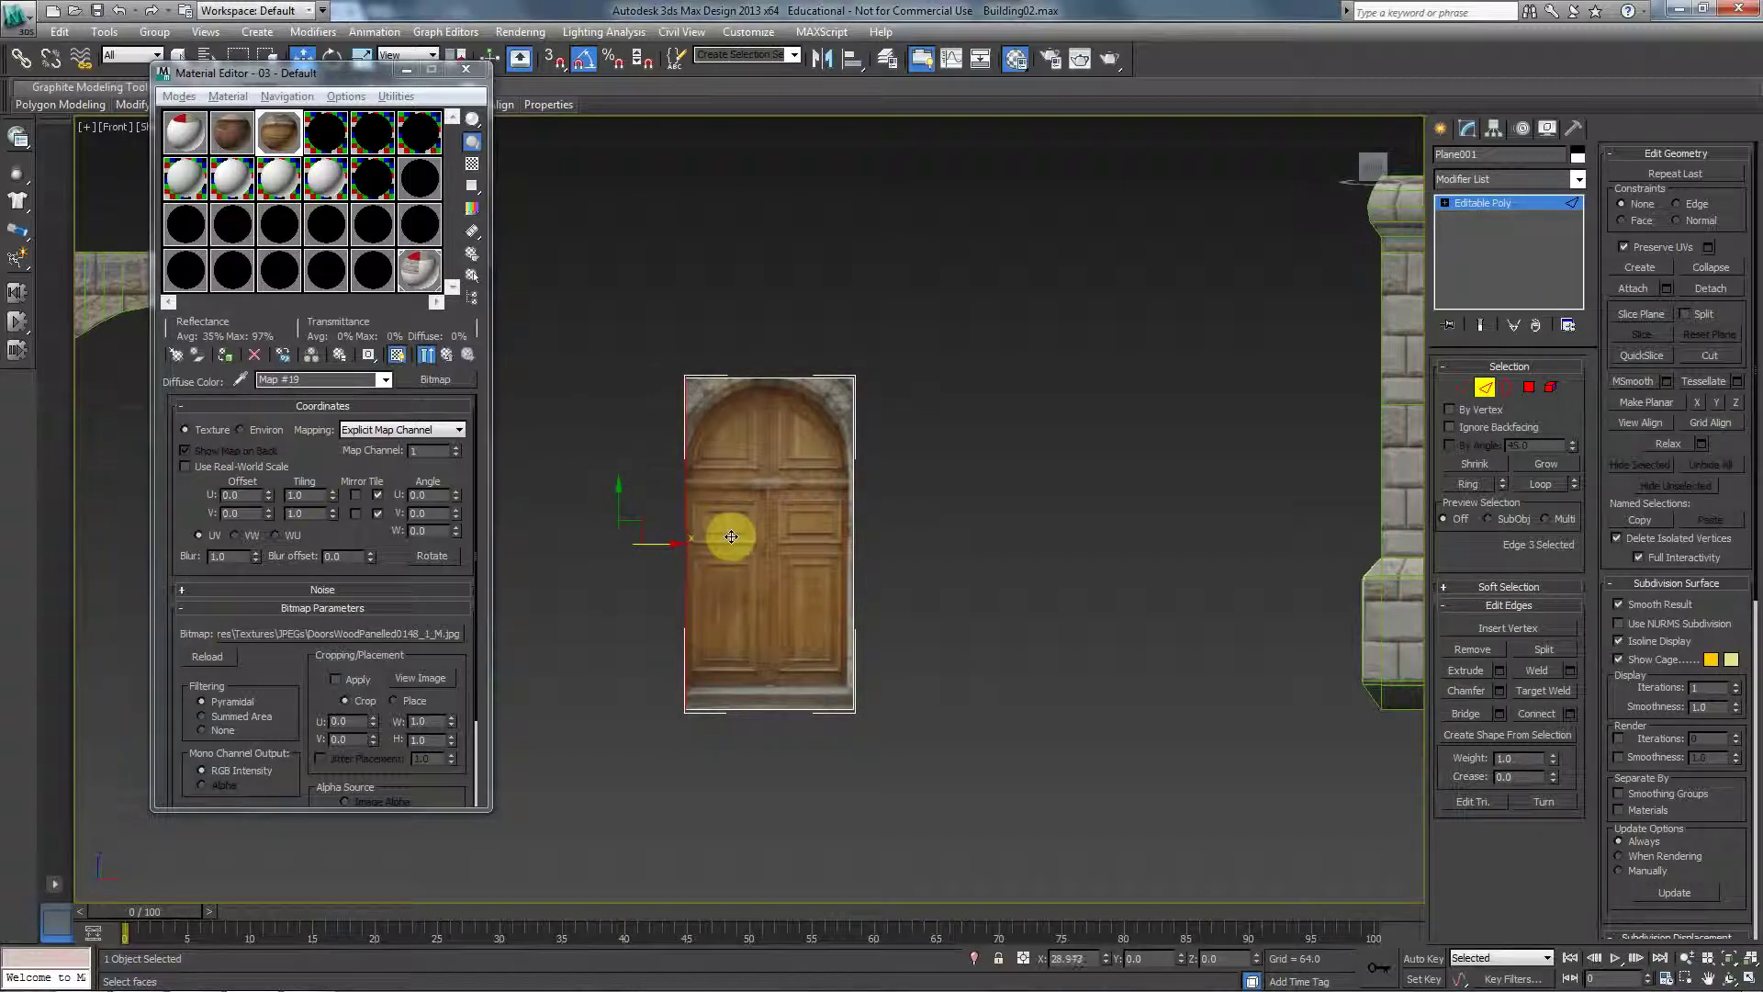
scroll(726, 539, up, 6)
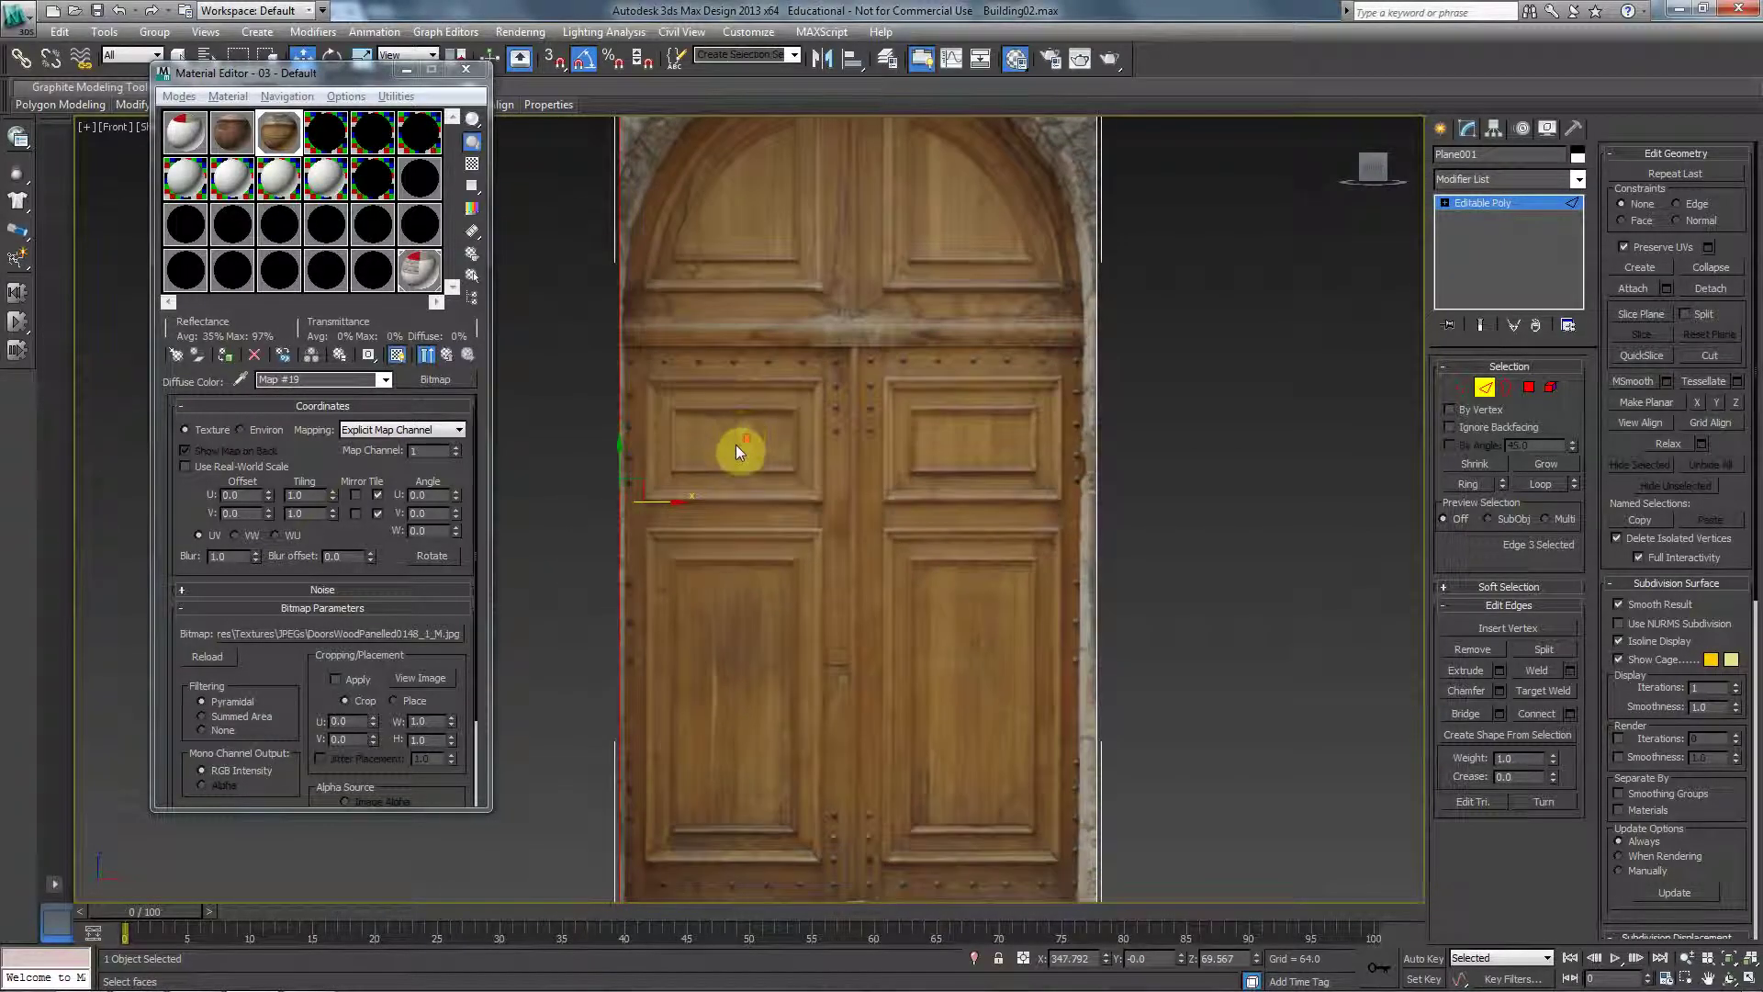
scroll(736, 445, down, 3)
click(887, 498)
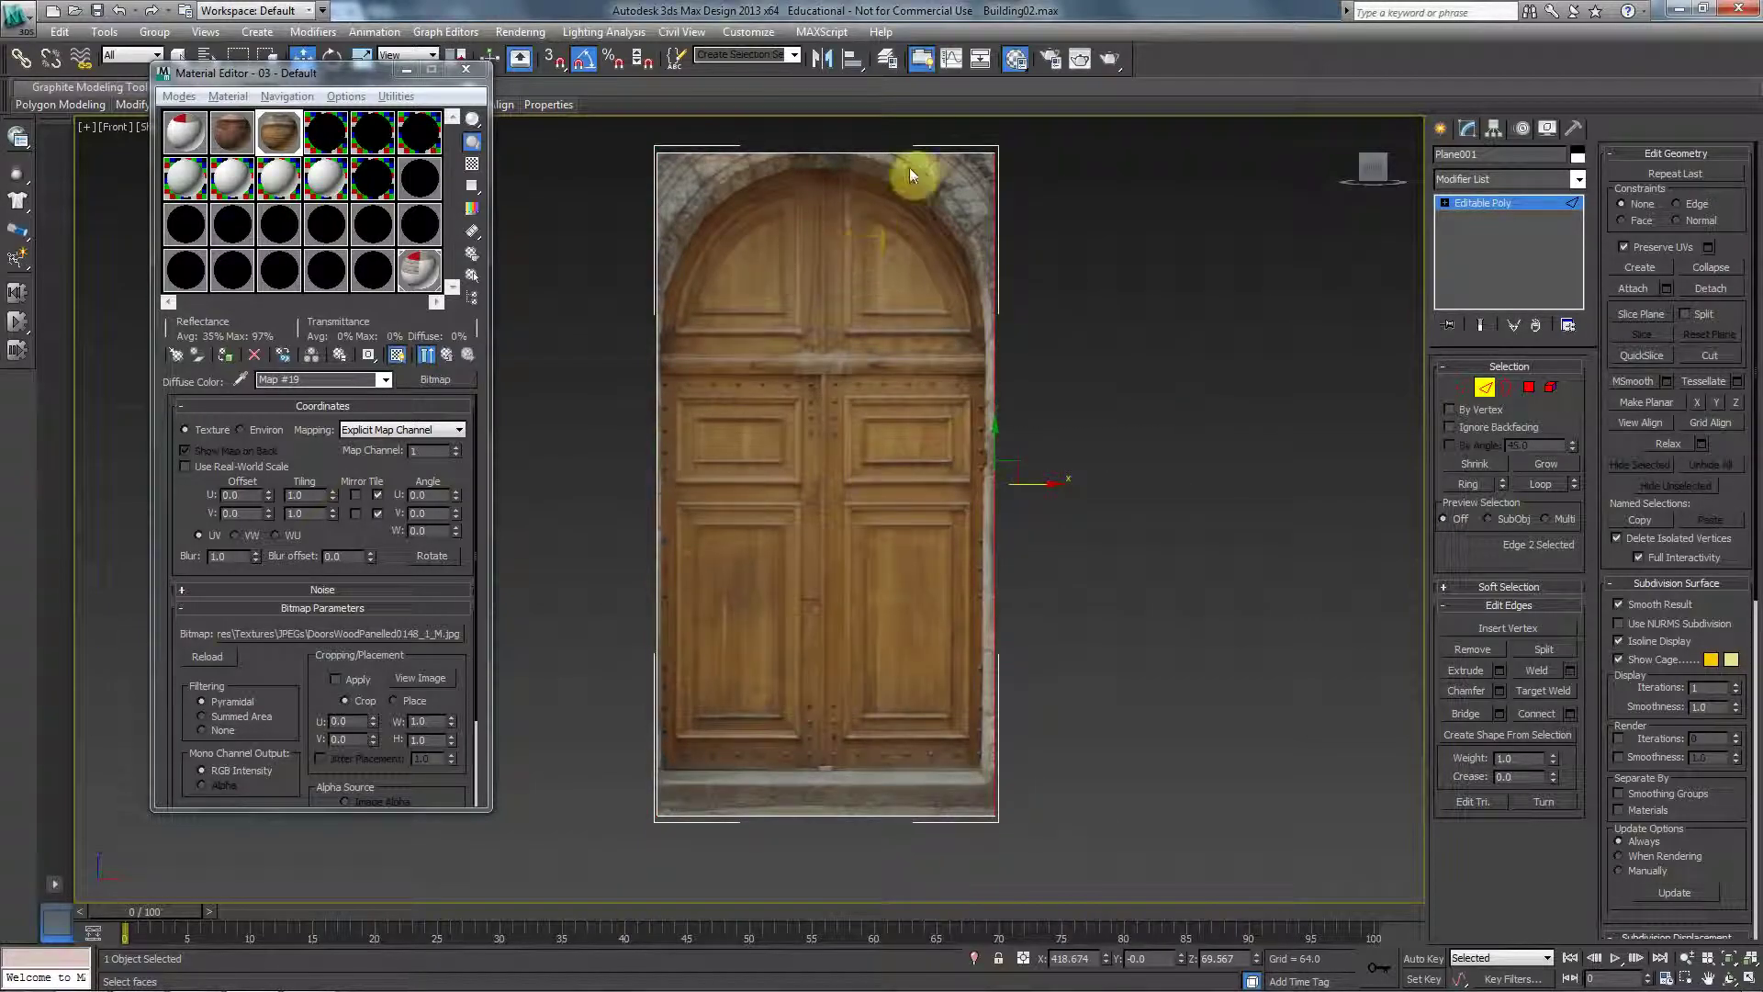
drag(1030, 486, 862, 491)
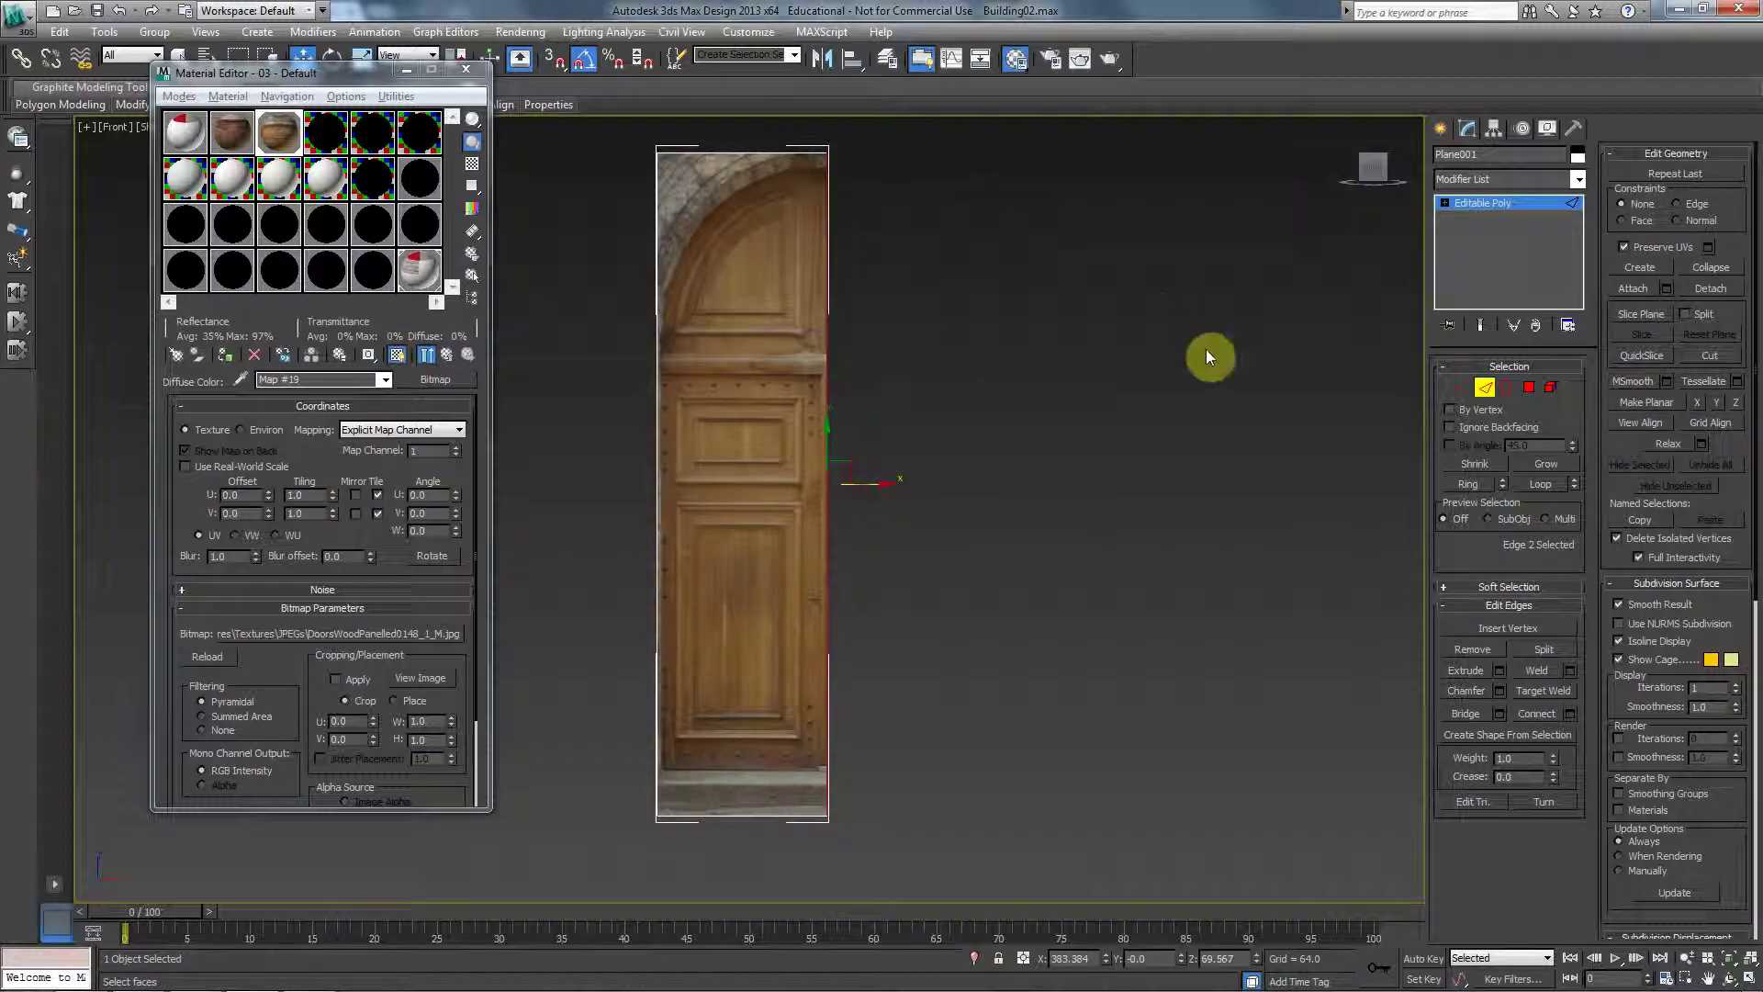
Divide the door half with a horizontal edge at the arch's base and three evenly spaced vertical edges above it.
middle_drag(990, 450, 1021, 437)
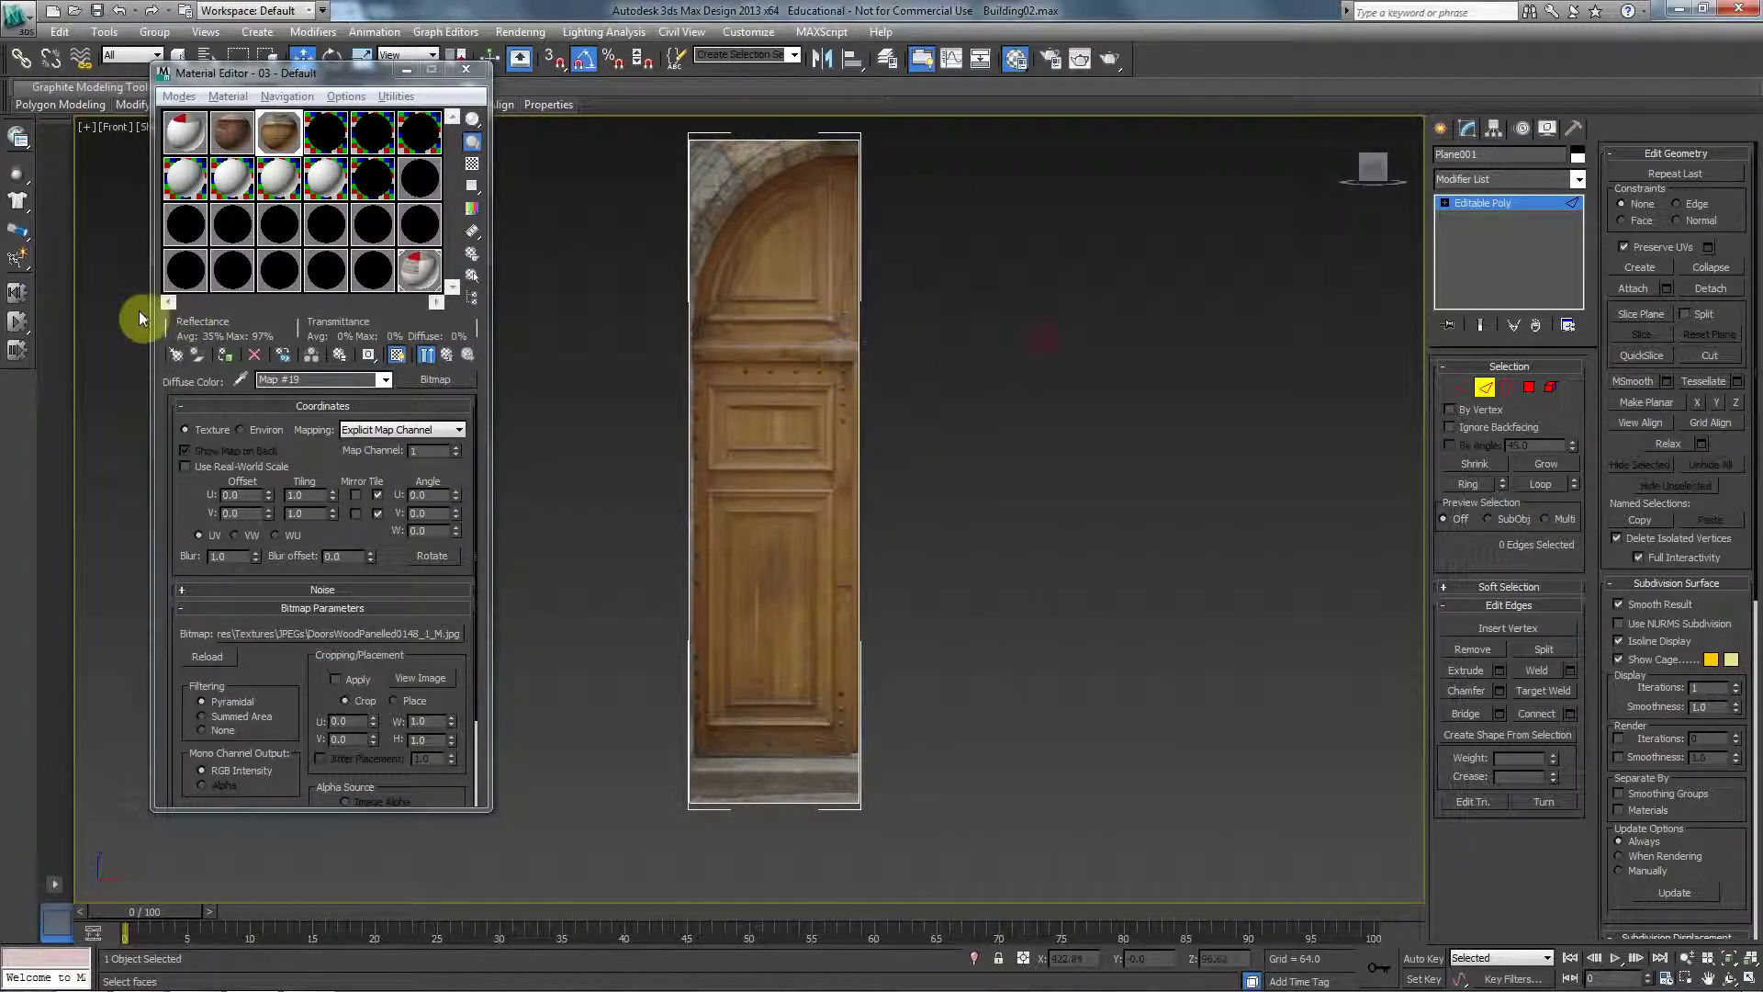
ctrl+click(712, 371)
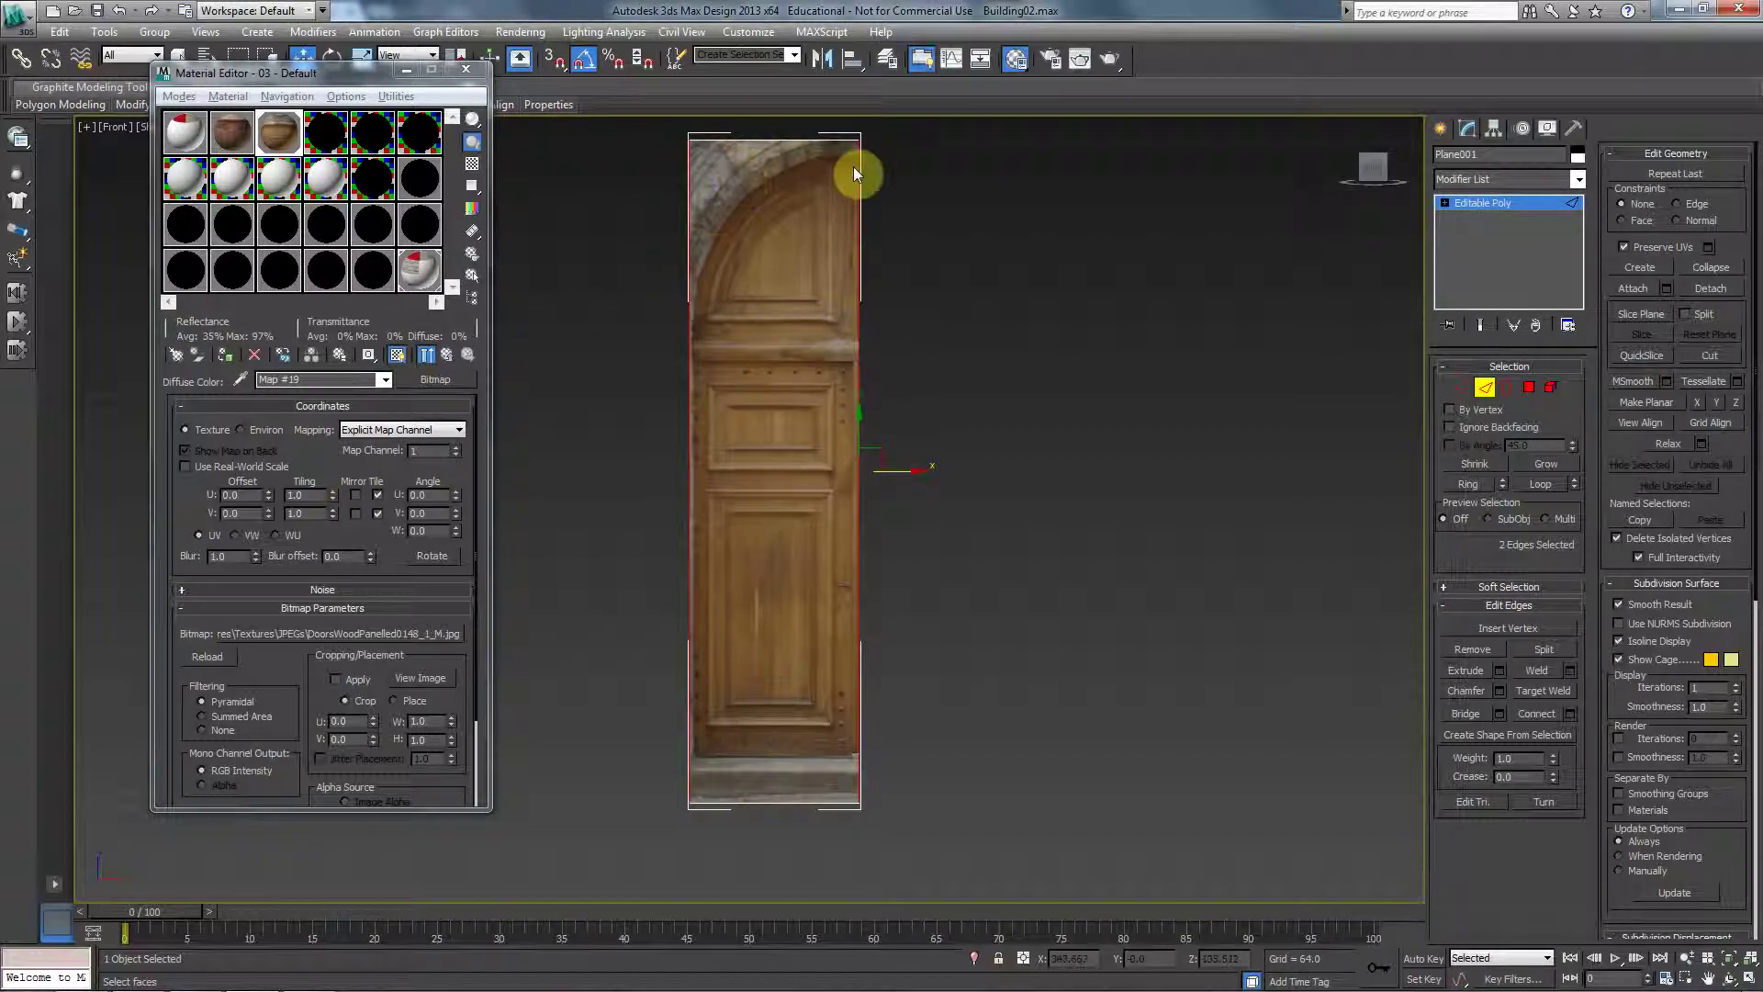
click(1542, 713)
drag(772, 434, 778, 312)
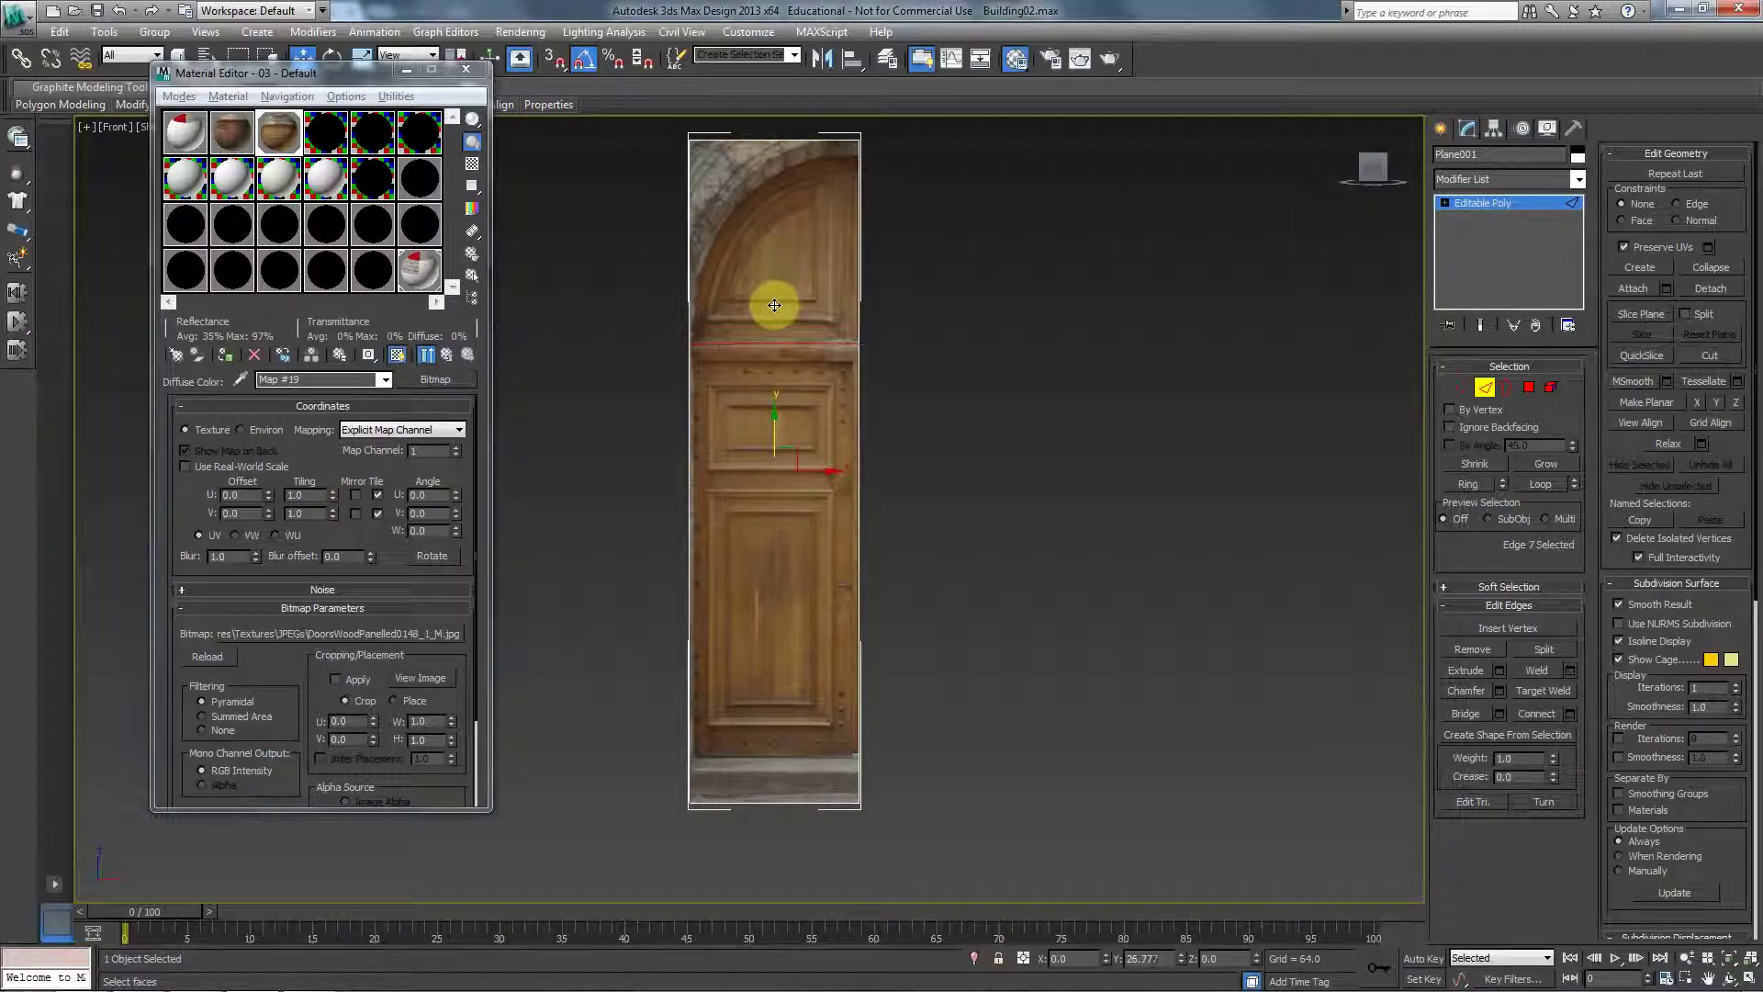
ctrl+click(786, 133)
click(1569, 713)
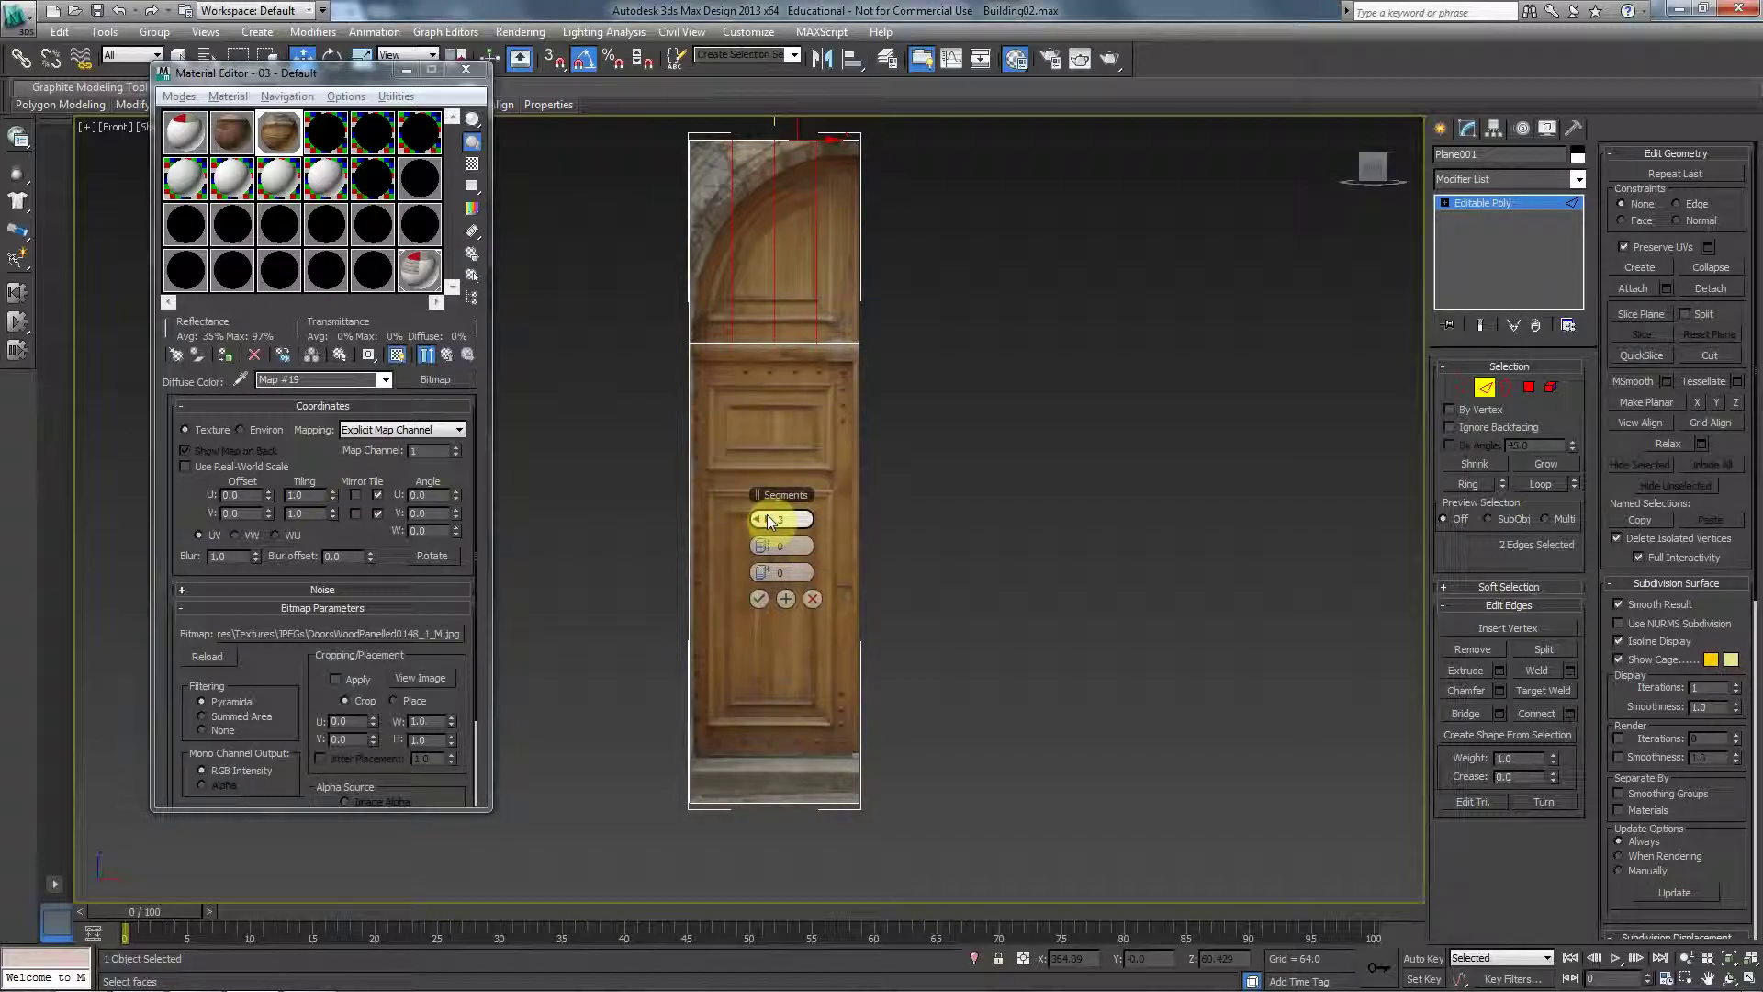
Lower the two top vertices nearest the door's centre seam onto the outer curve of the wooden arch.
middle_drag(790, 386, 806, 516)
key(1)
drag(860, 204, 822, 300)
middle_drag(823, 300, 824, 352)
scroll(826, 353, up, 6)
middle_drag(824, 429, 805, 641)
drag(963, 129, 962, 179)
click(1079, 171)
drag(1082, 145, 1086, 163)
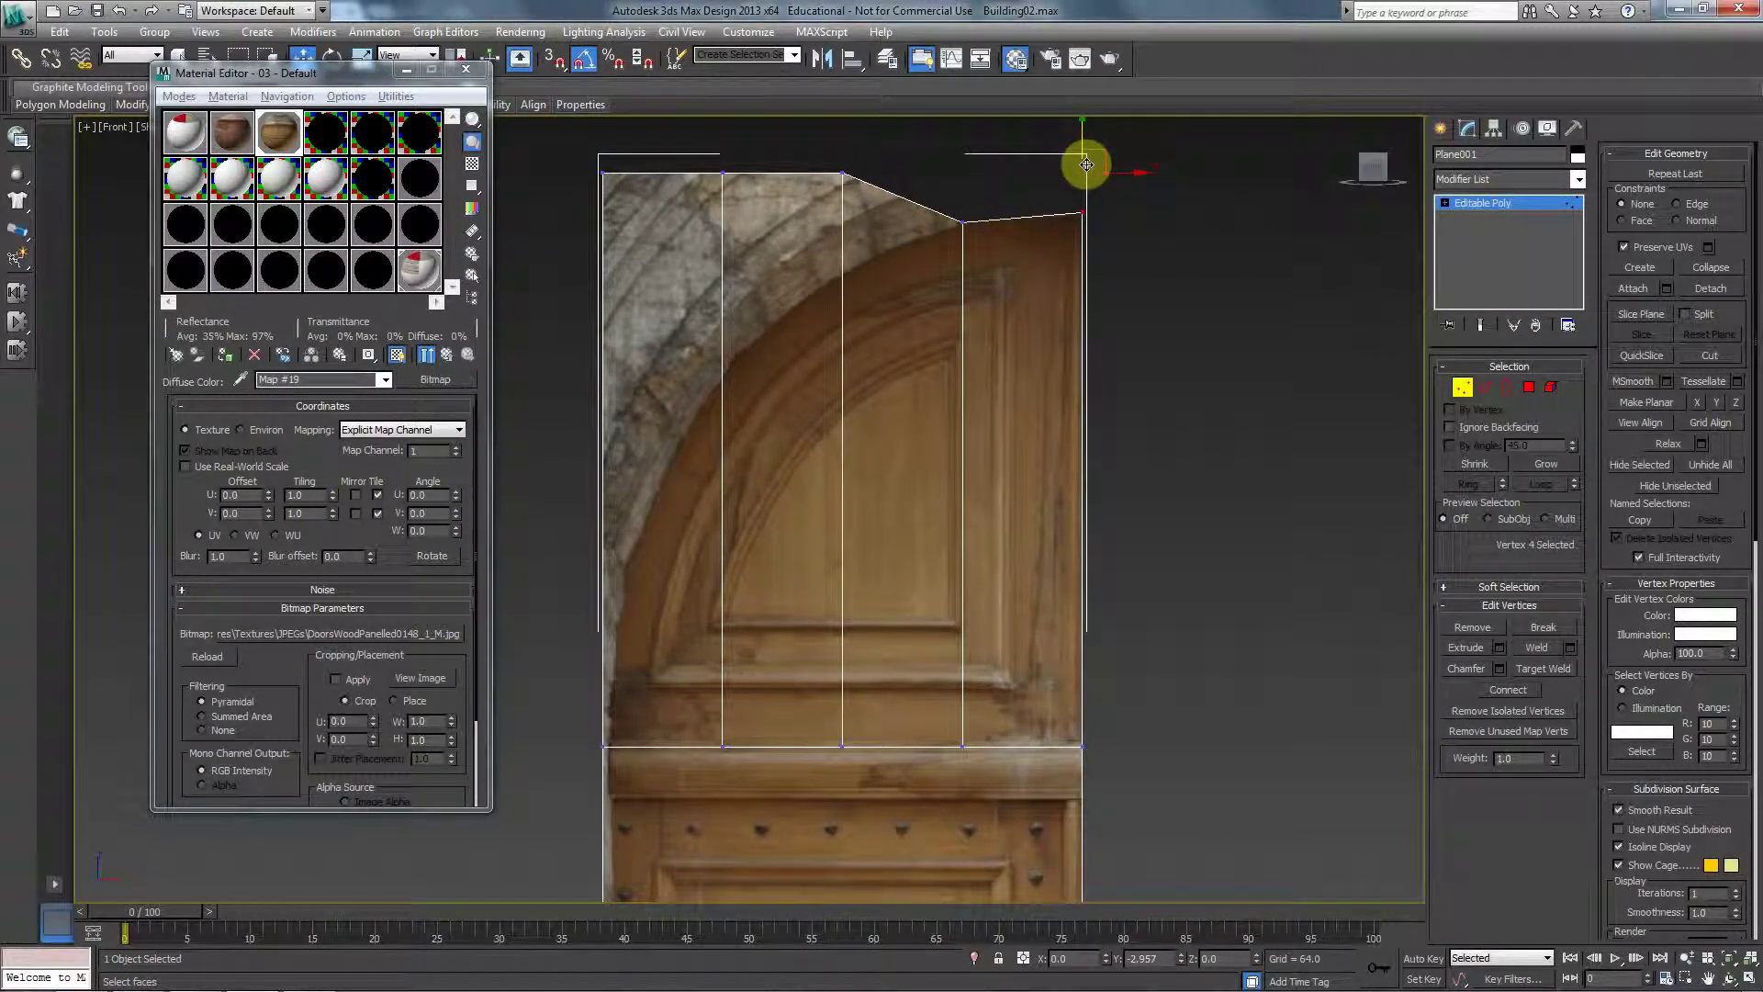
Lower the three remaining top vertices toward the outer side so the outline follows the arch's curve.
click(842, 172)
drag(842, 157, 839, 224)
click(723, 173)
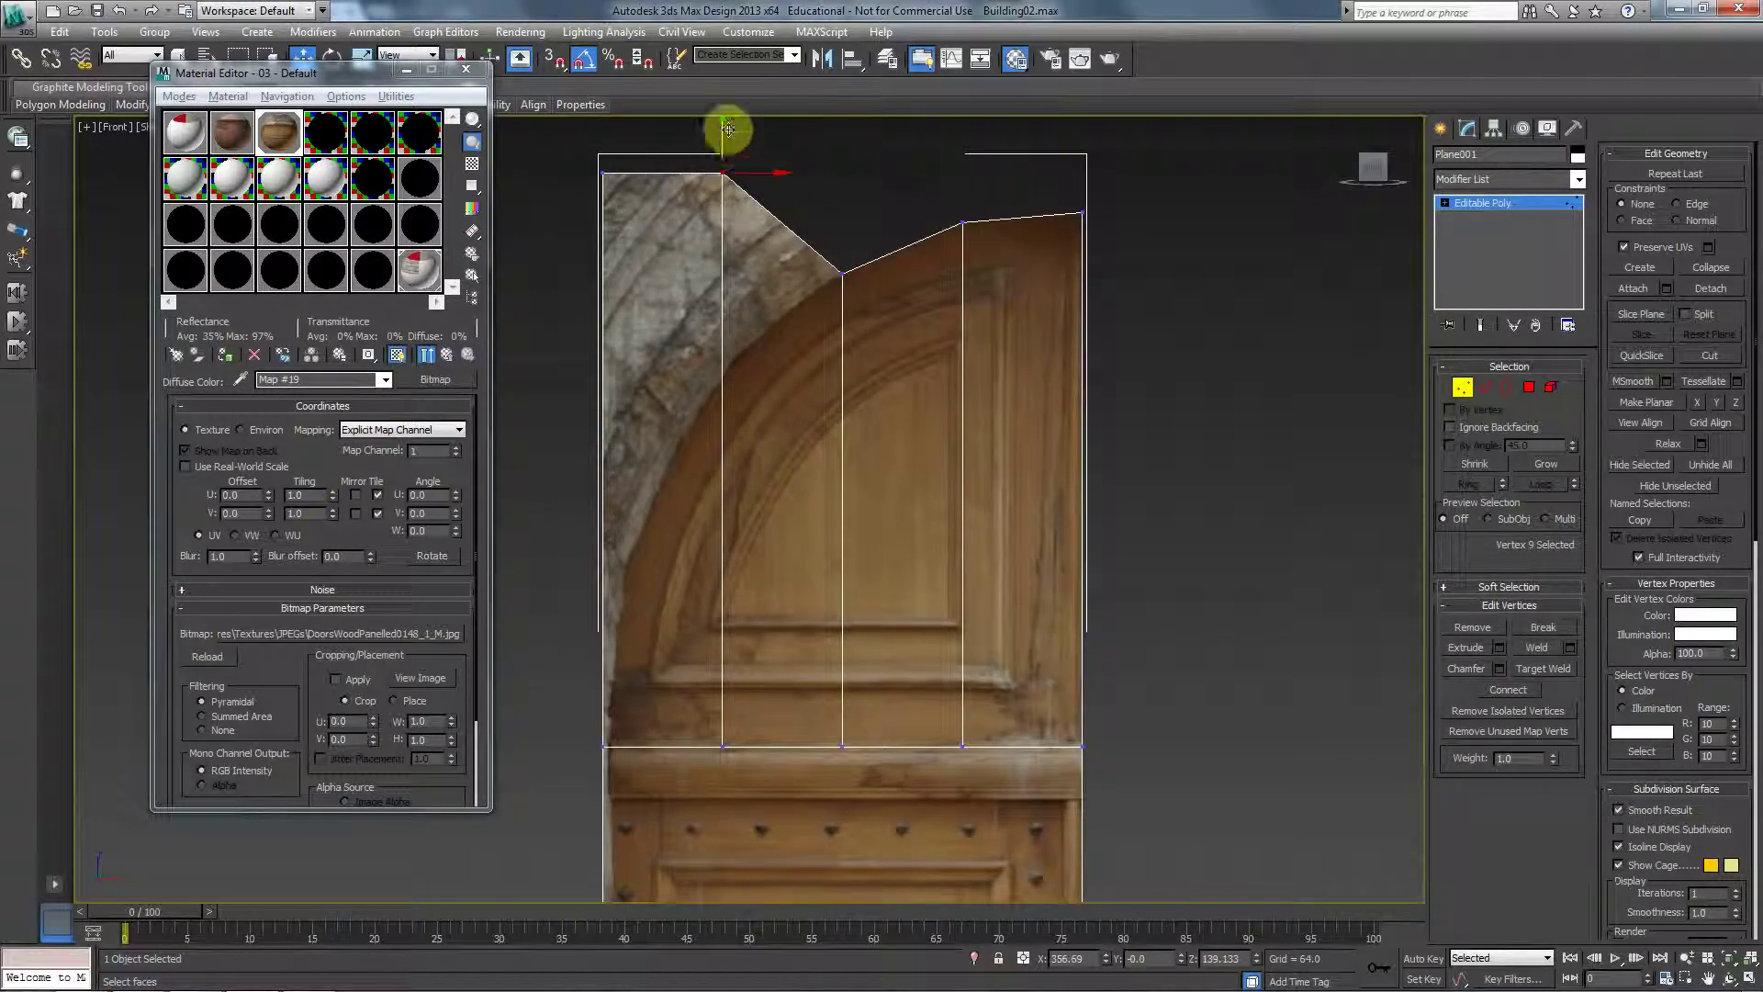
drag(728, 138, 720, 327)
click(604, 173)
drag(598, 141, 601, 285)
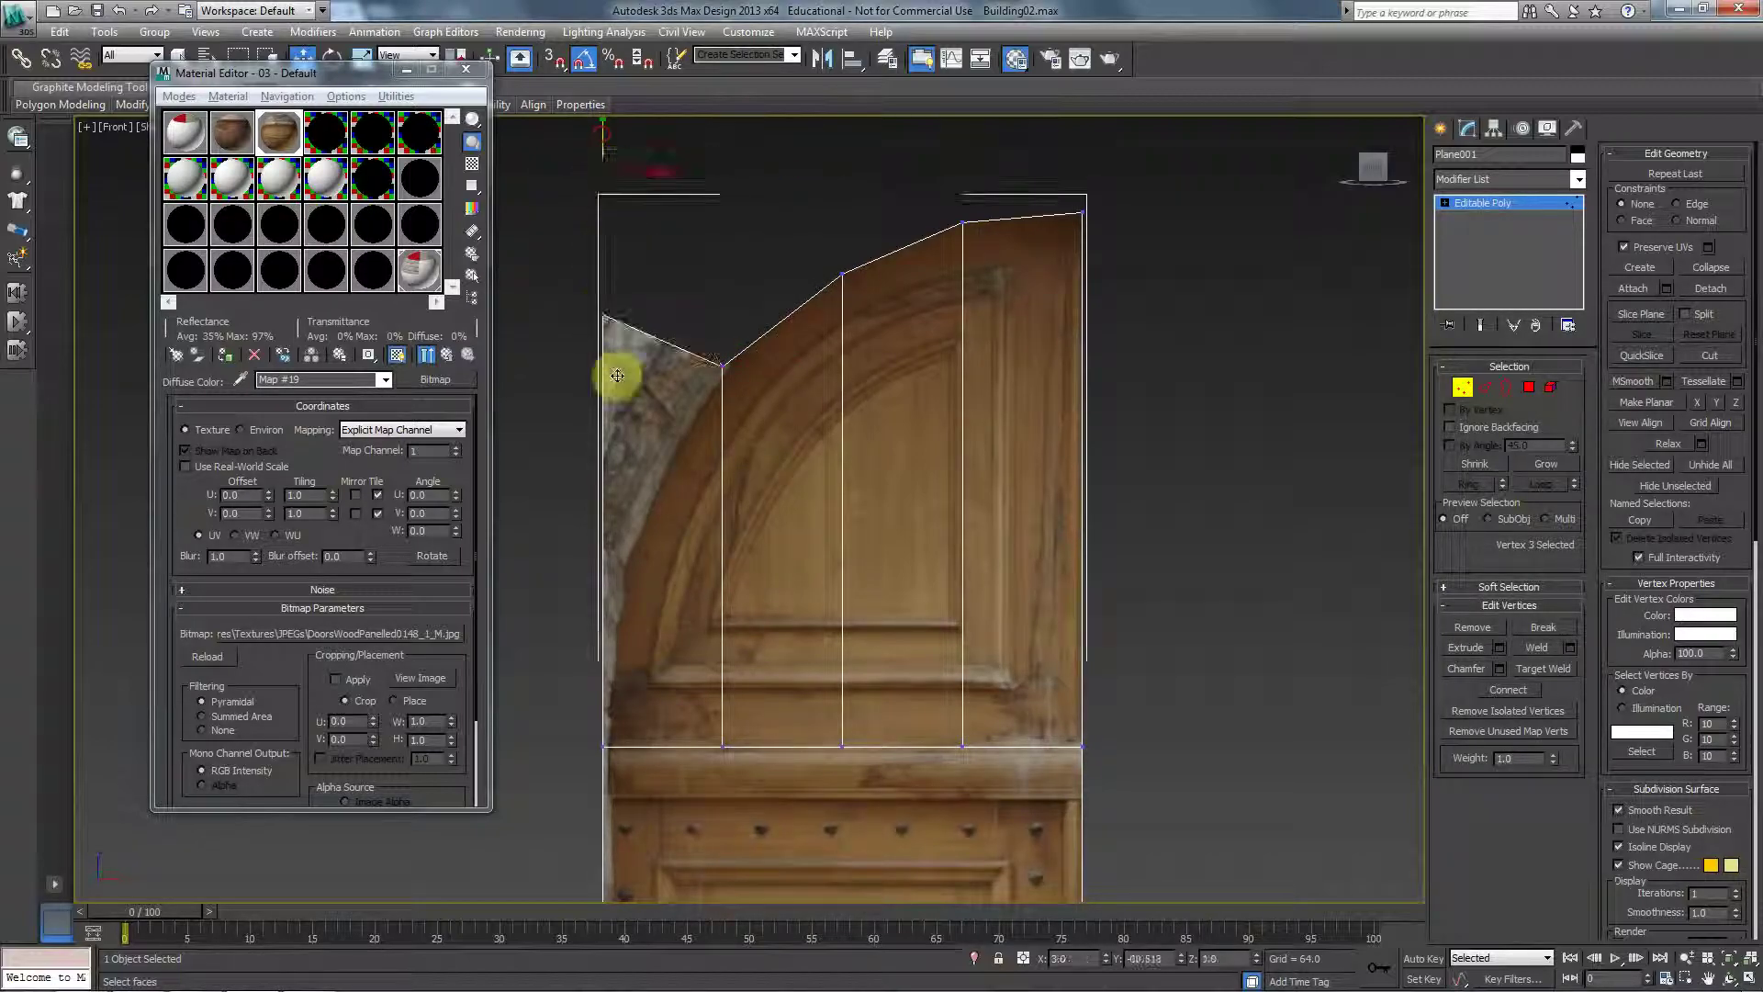
drag(617, 375, 618, 574)
Add one vertical edge in the outermost strip of the arch and adjust its top vertex to the door's curve.
key(2)
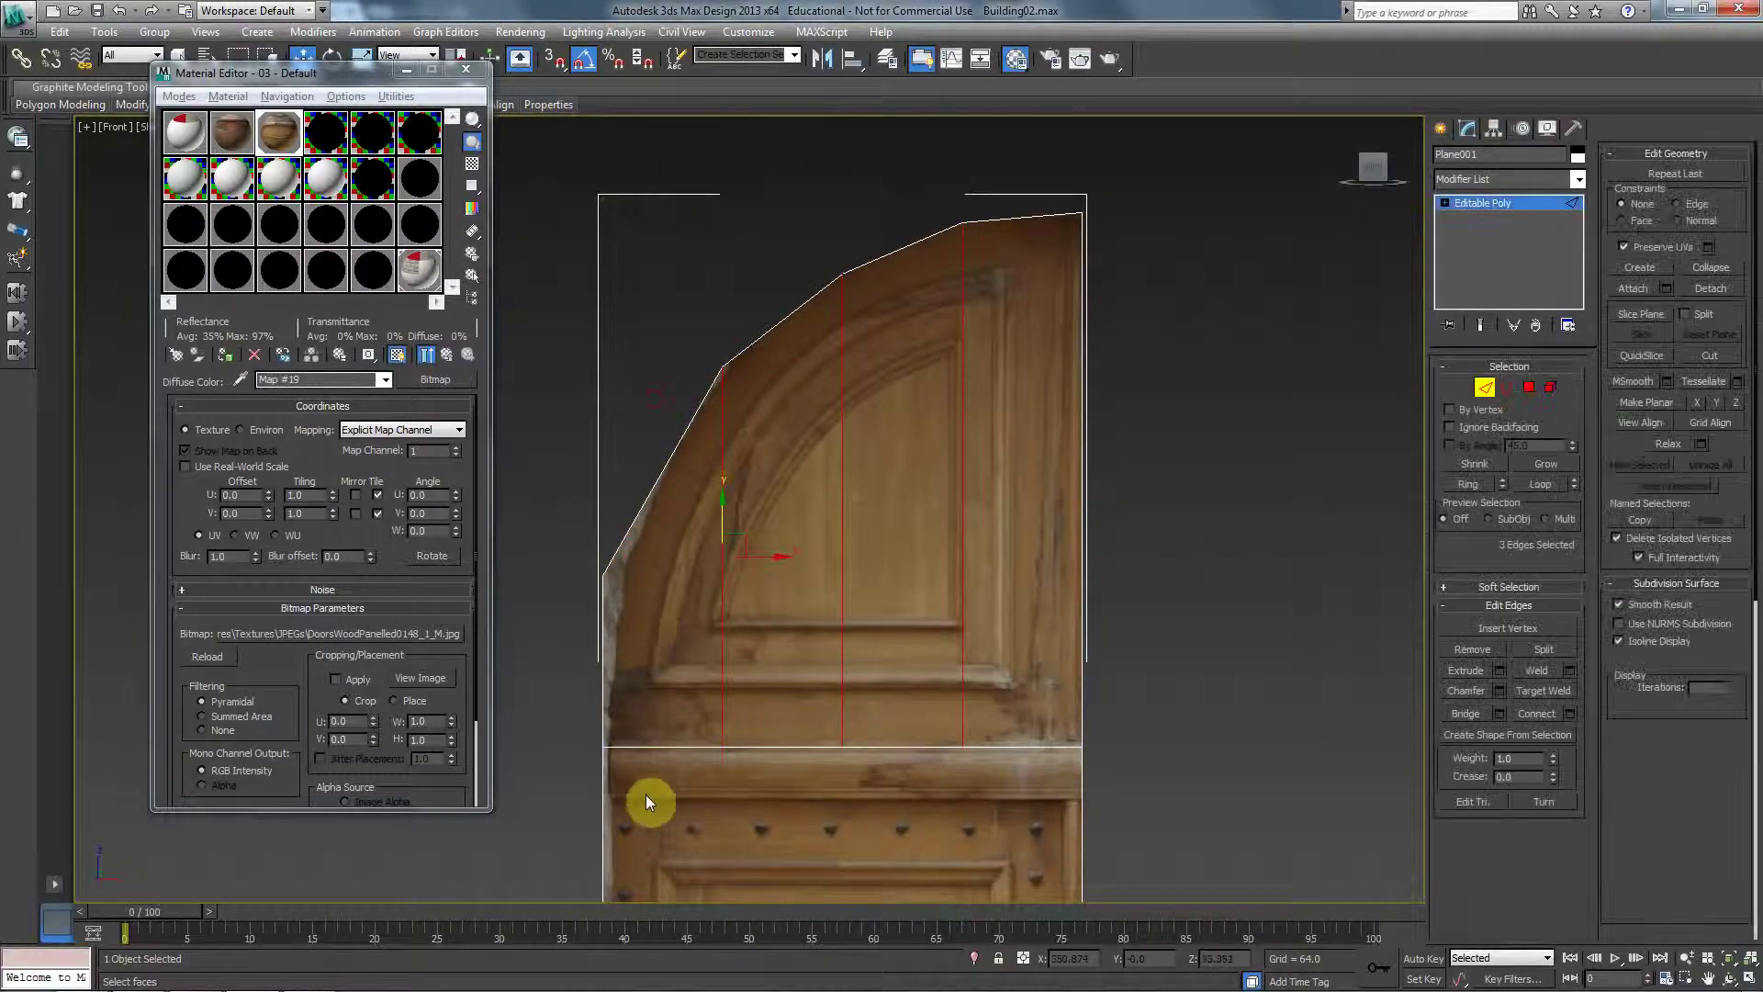
drag(654, 398, 646, 795)
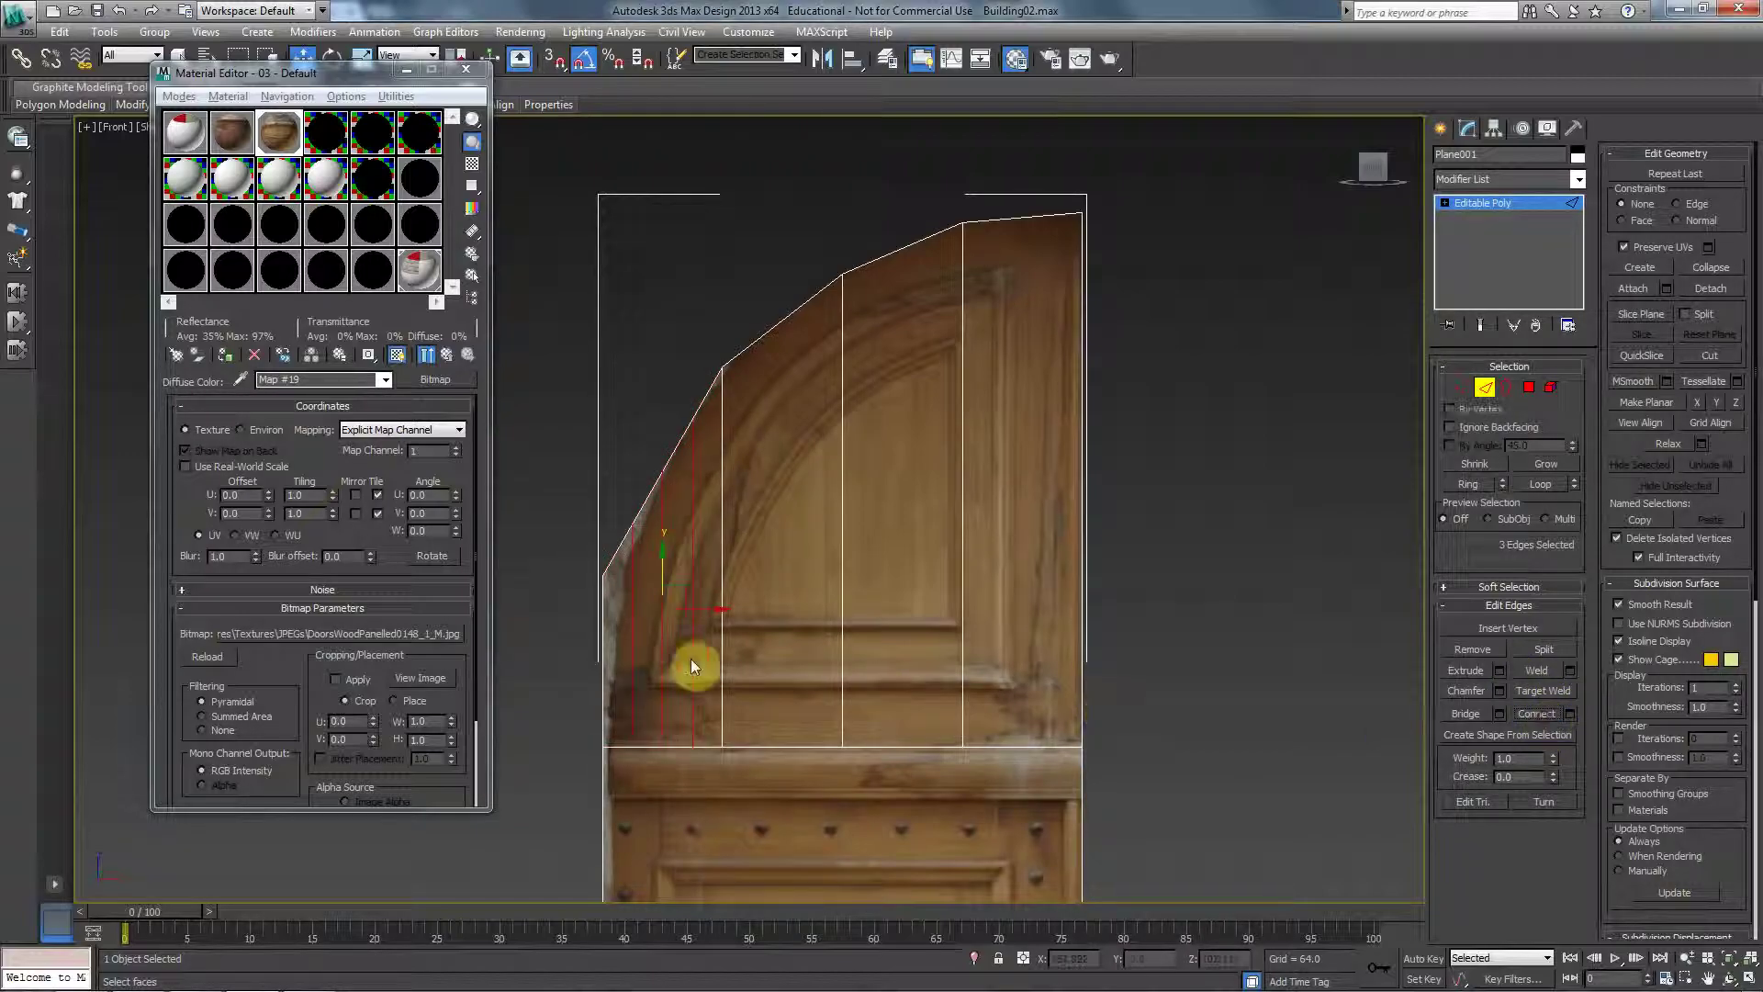
click(1570, 714)
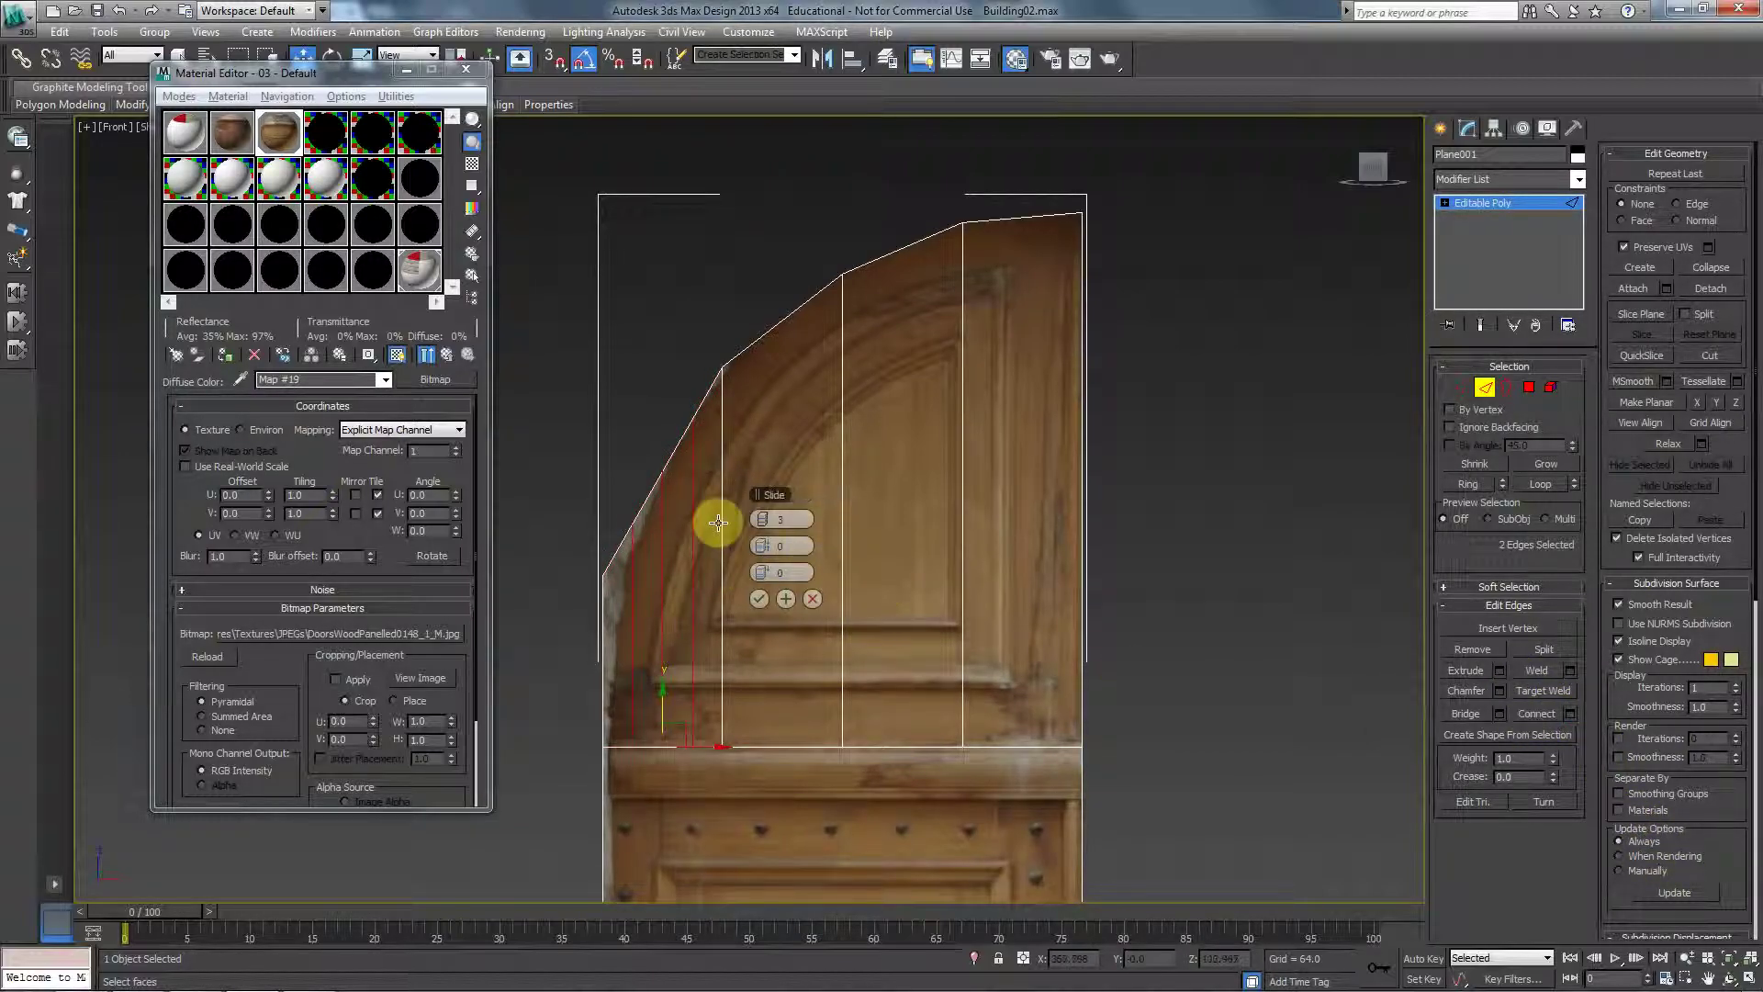
key(1)
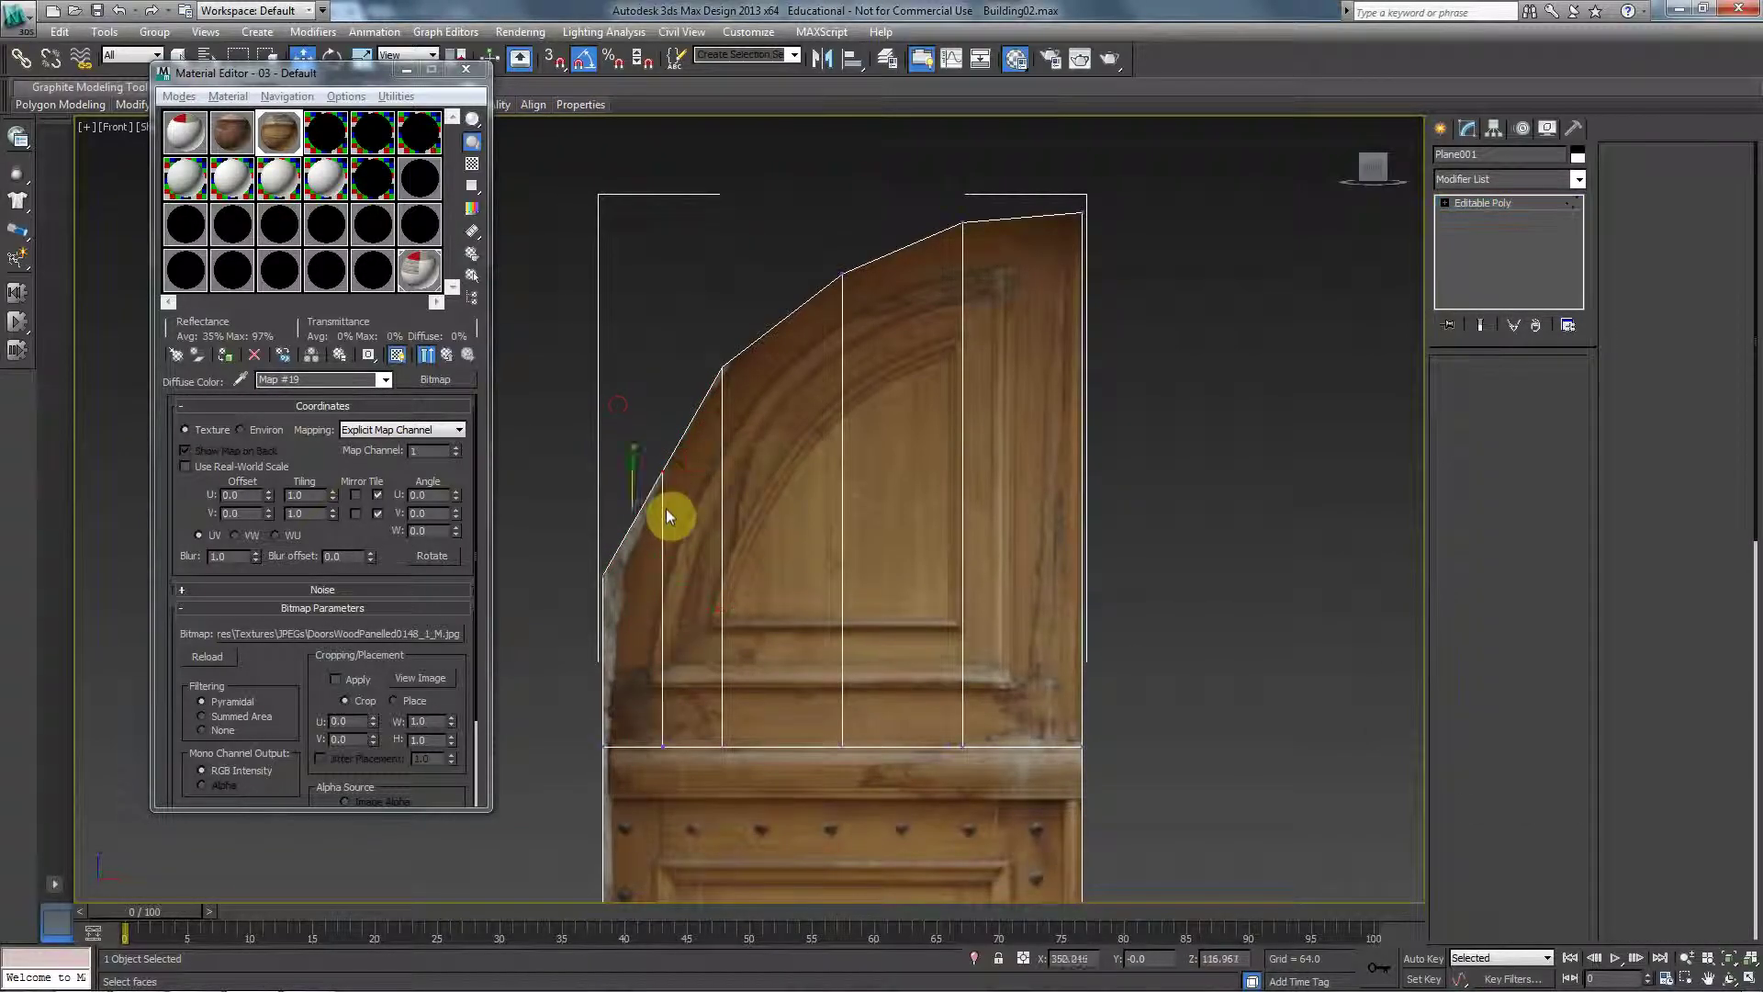
click(663, 472)
drag(661, 433, 655, 438)
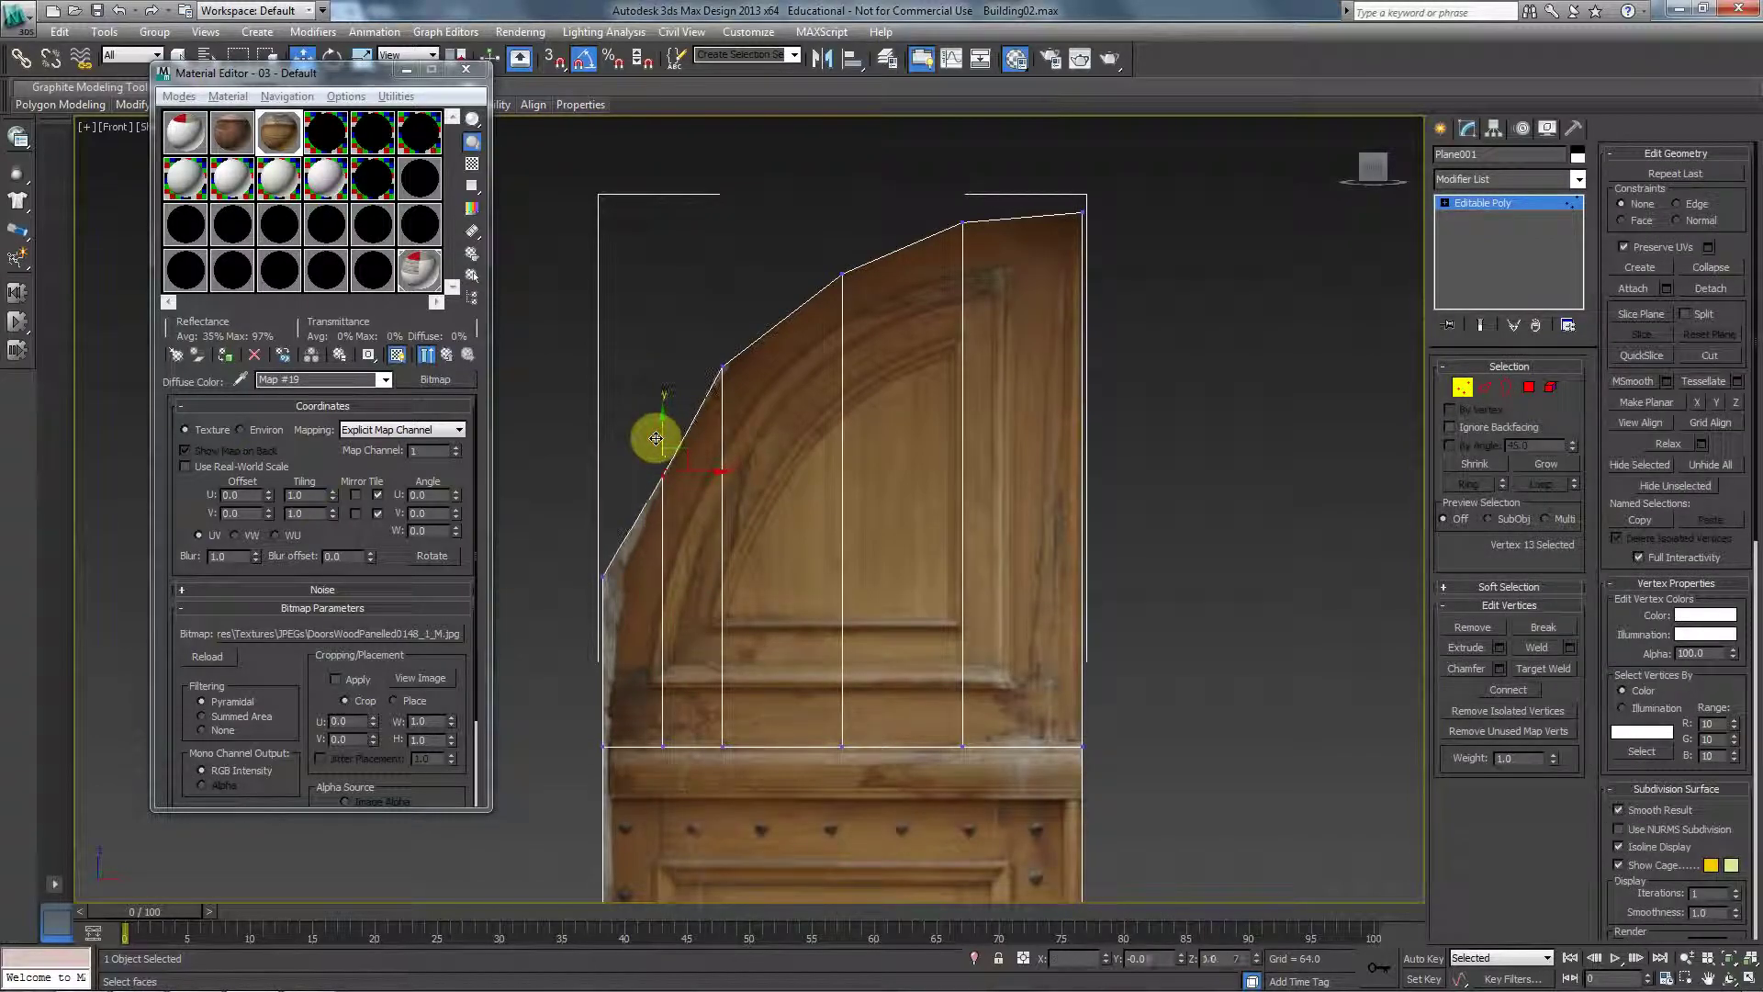
Move the door half's outer side edges slightly inward to cut off the stone strip beside the wood.
click(604, 574)
middle_drag(630, 591, 661, 461)
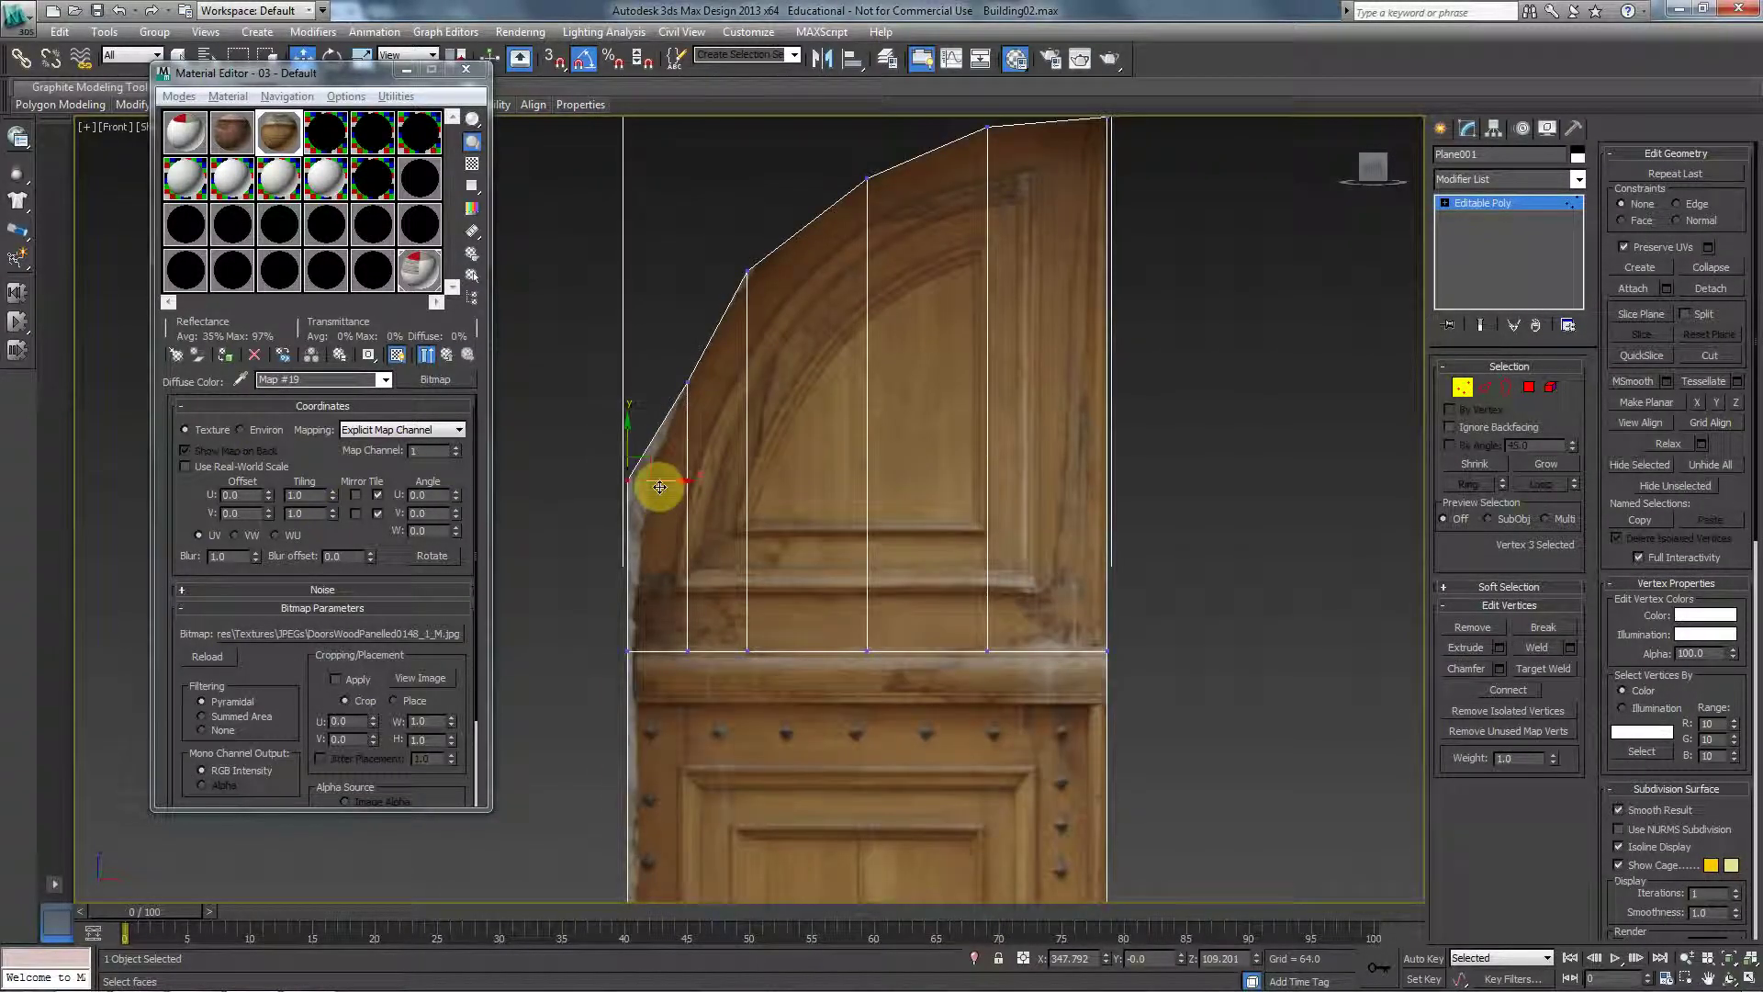
scroll(659, 487, down, 5)
middle_drag(649, 663, 672, 519)
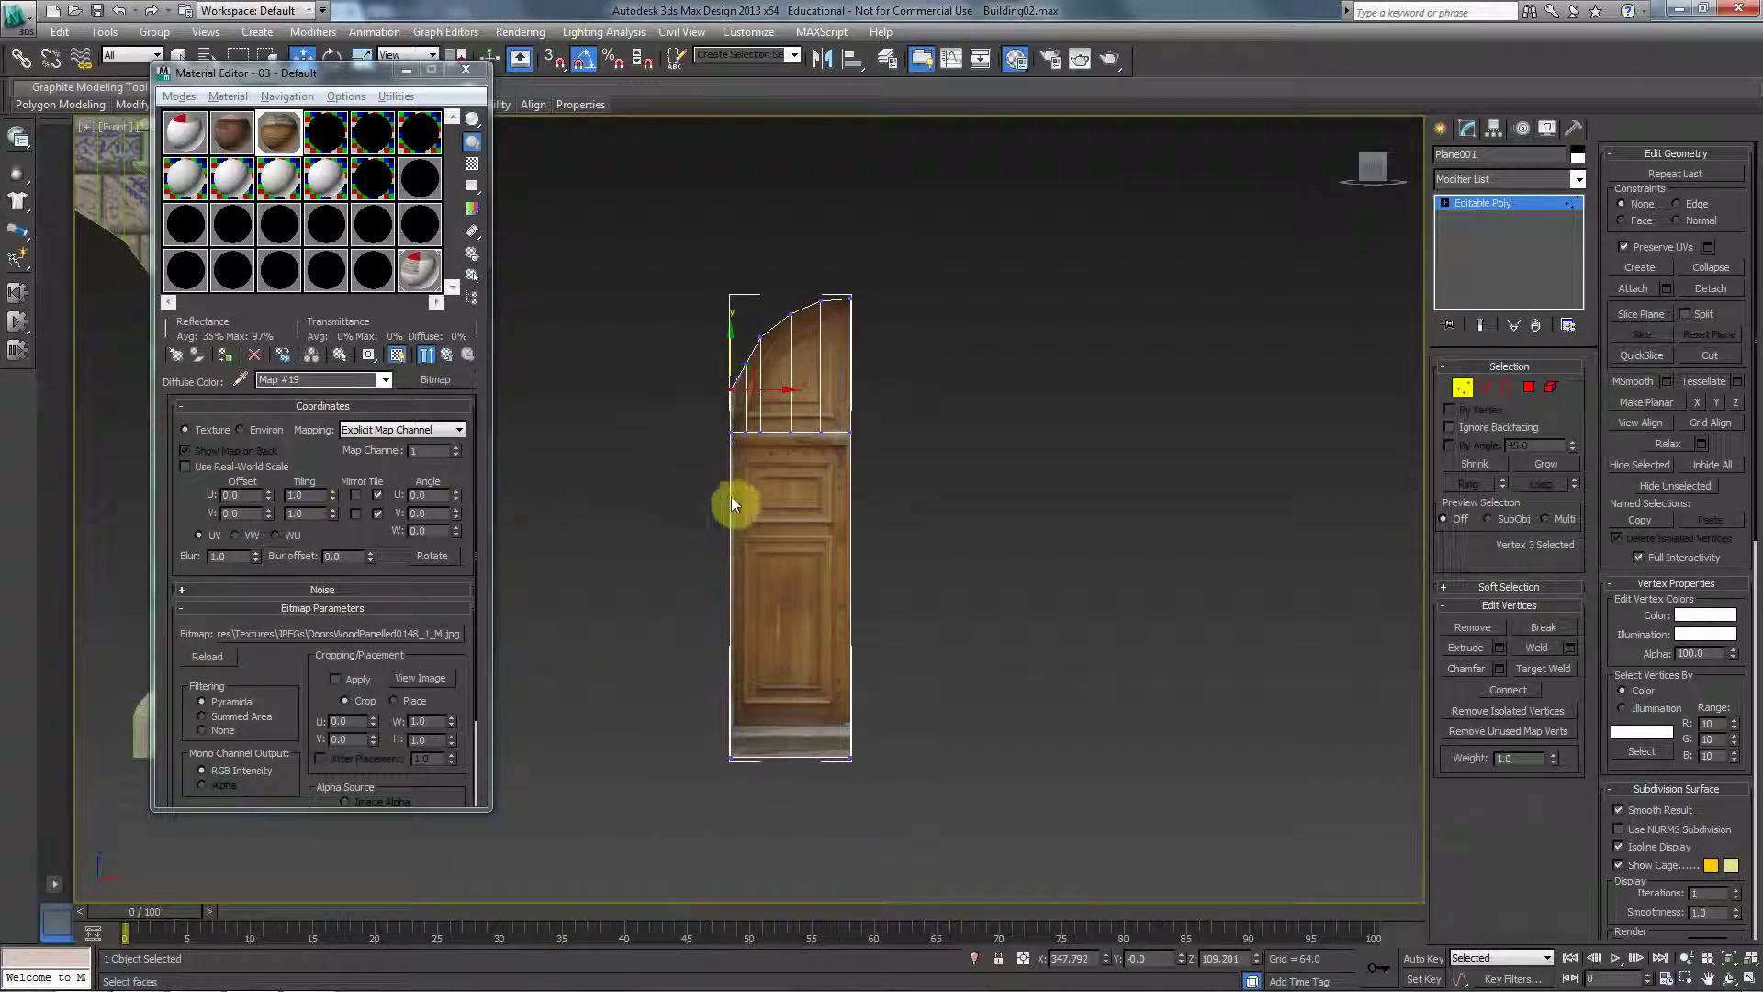
key(2)
scroll(739, 496, up, 5)
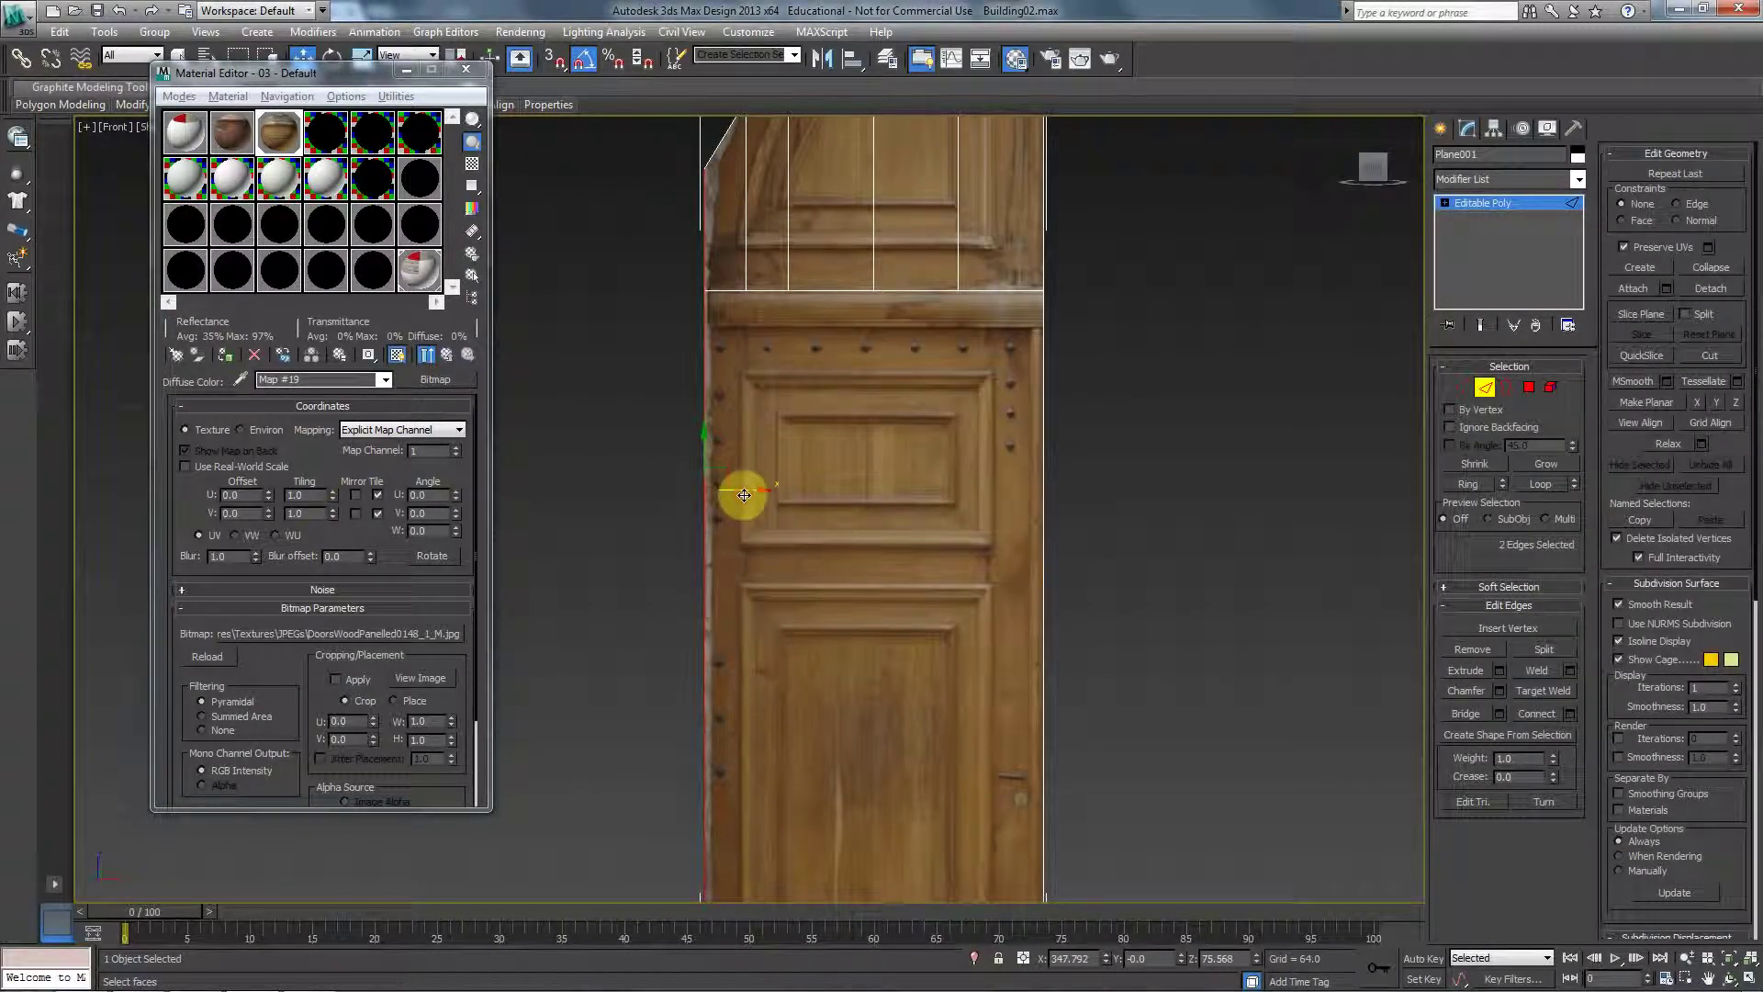
Lower the outermost arch vertex slightly so the outline meets the wooden door's side.
key(1)
click(714, 147)
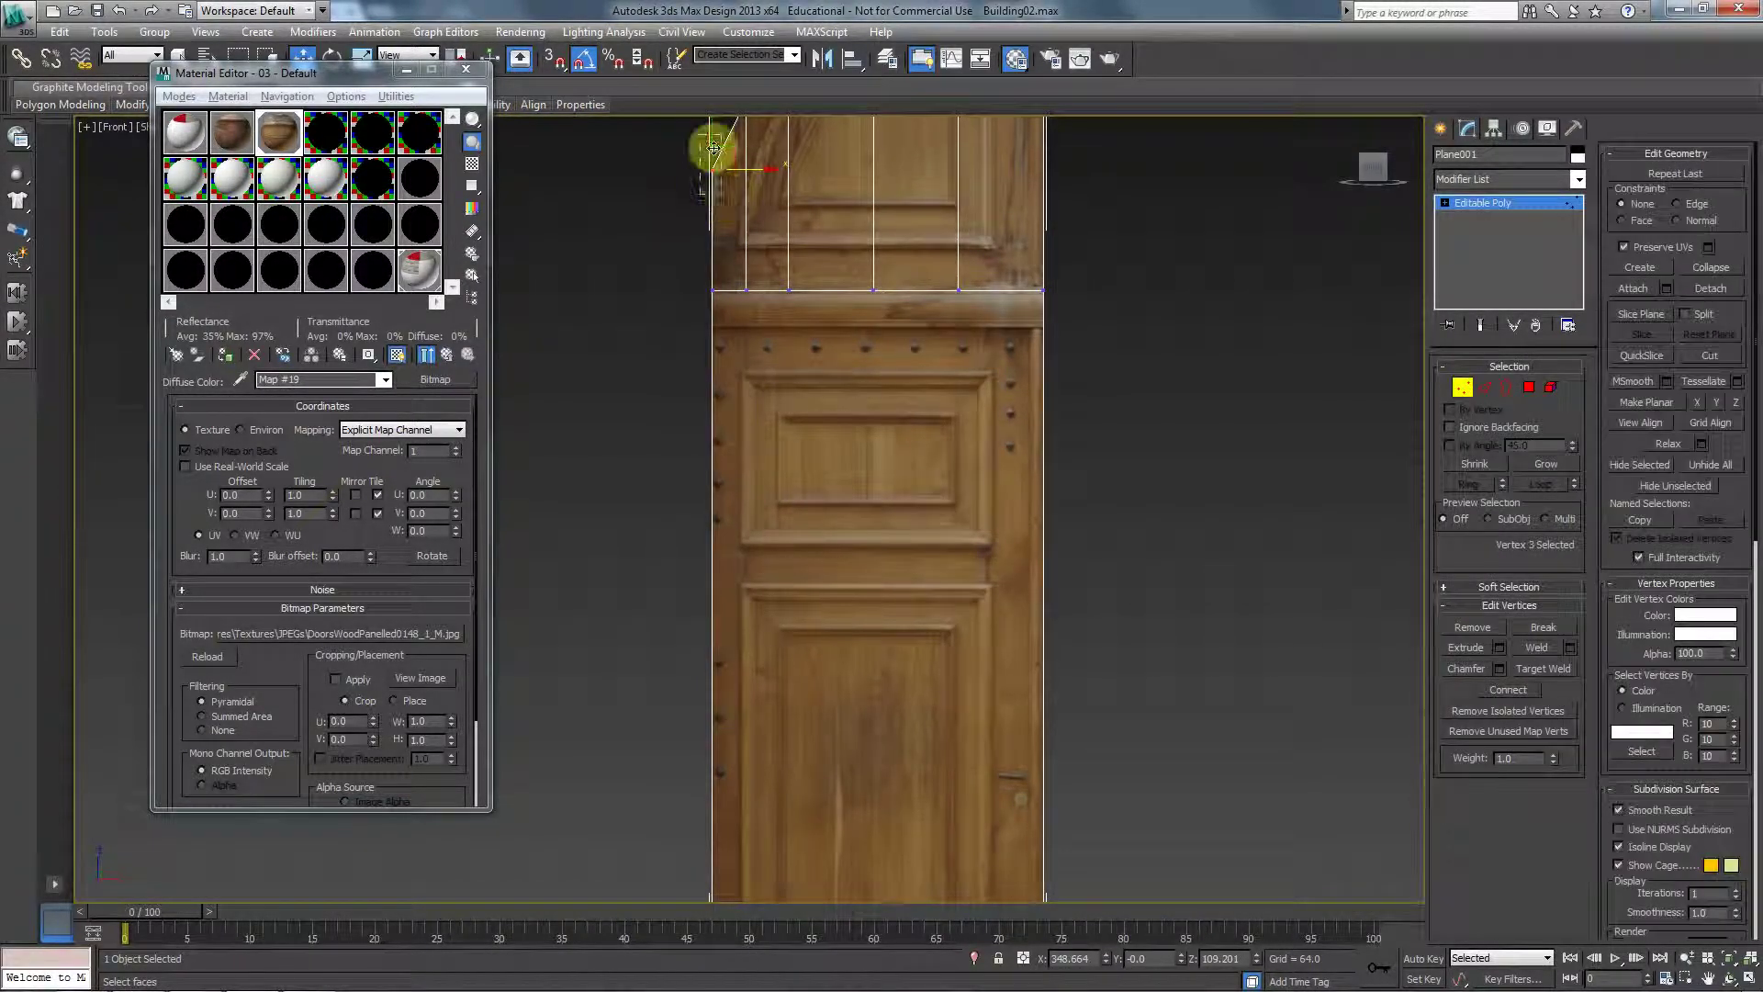
drag(713, 147, 720, 228)
scroll(748, 508, down, 4)
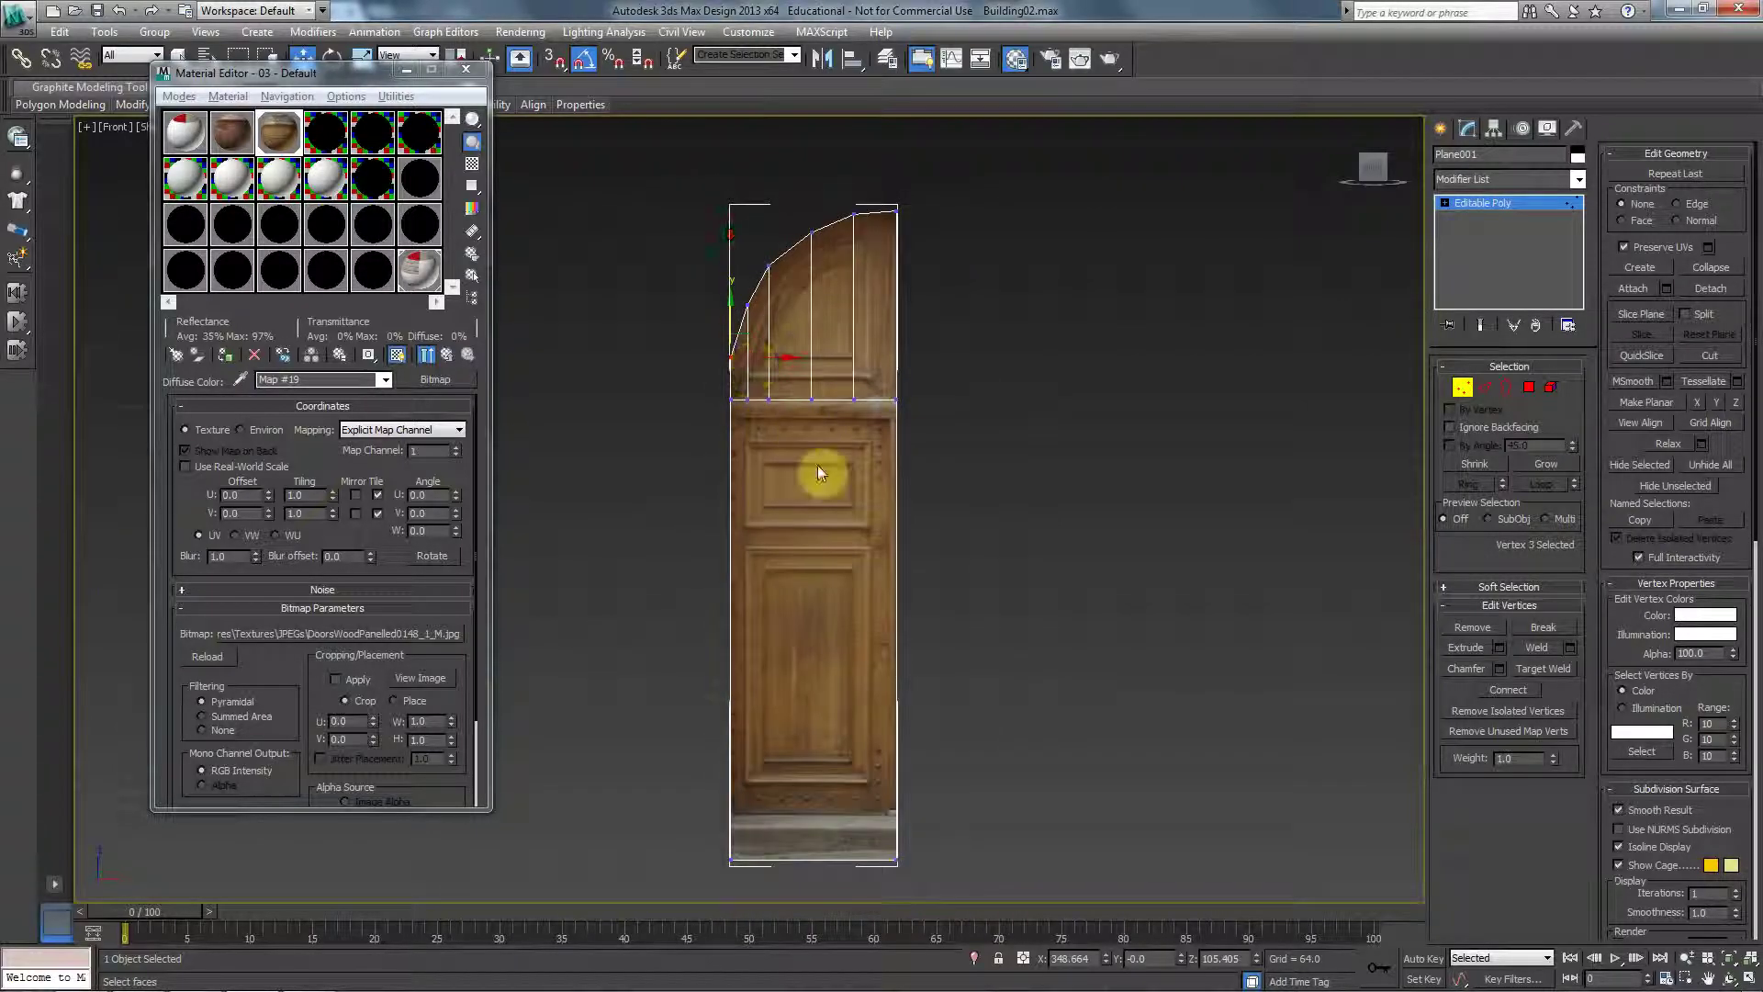
Try to target weld the vertices along the arch's base line to its corner at the centre seam.
scroll(805, 503, up, 3)
middle_drag(805, 503, 818, 615)
middle_drag(974, 474, 971, 498)
click(1542, 668)
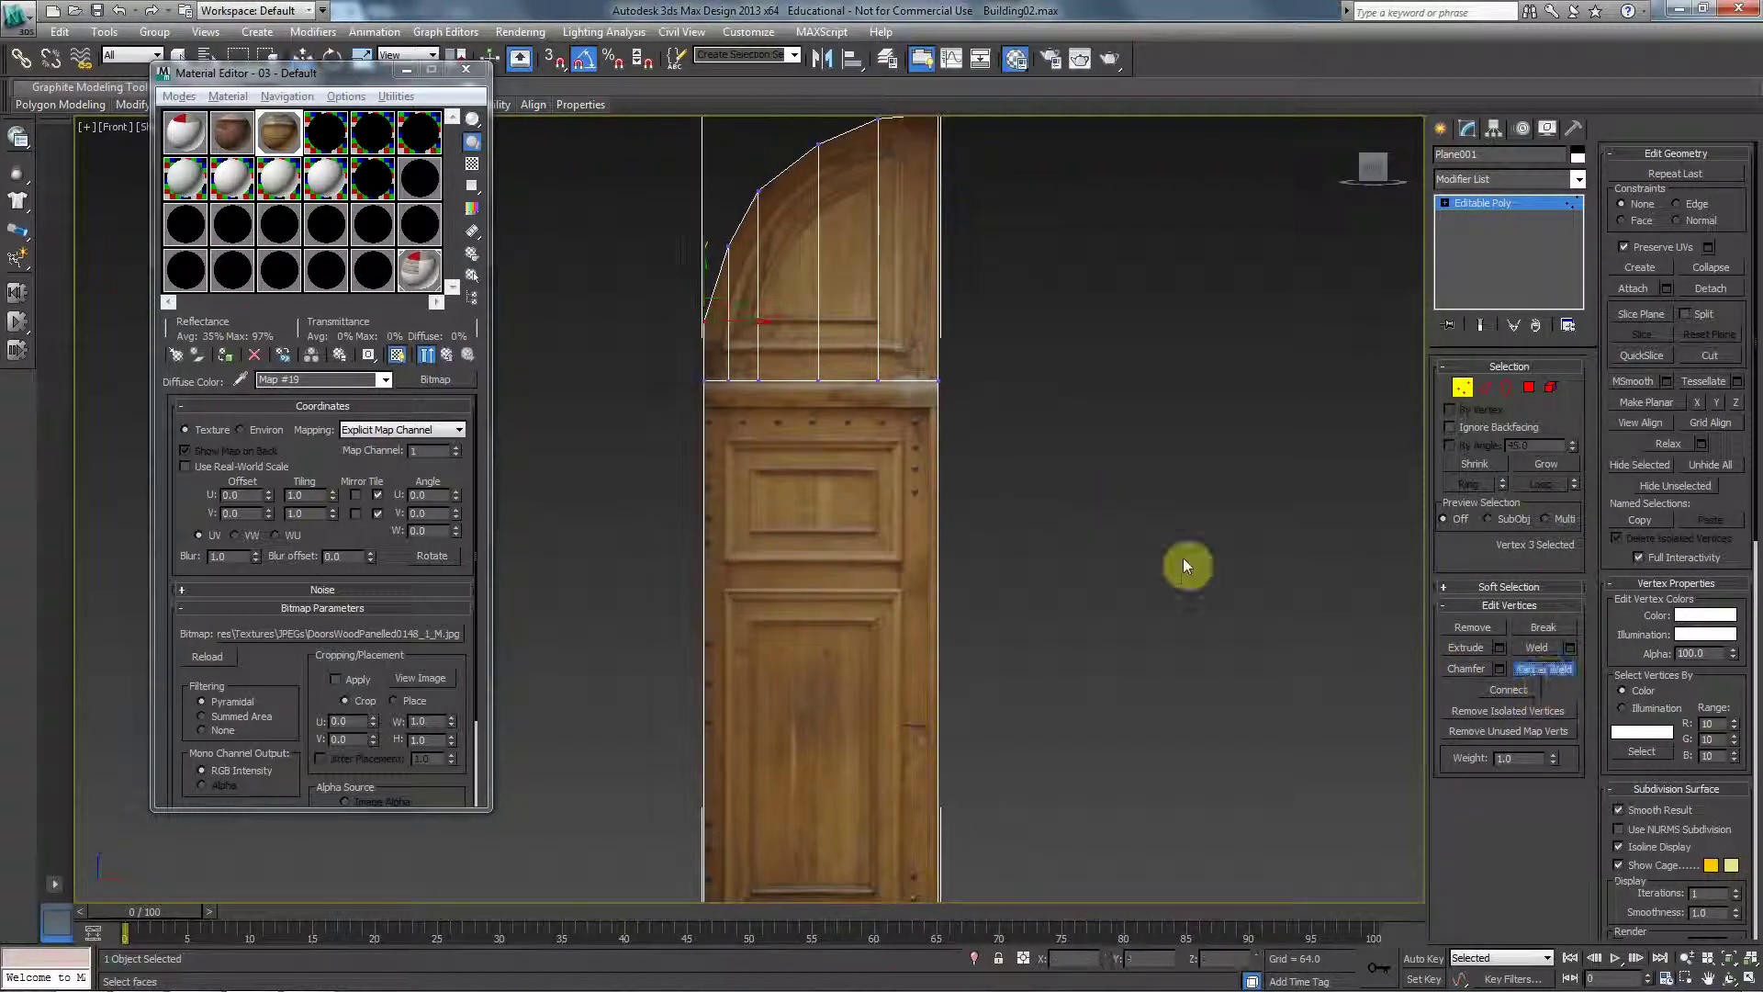
click(940, 384)
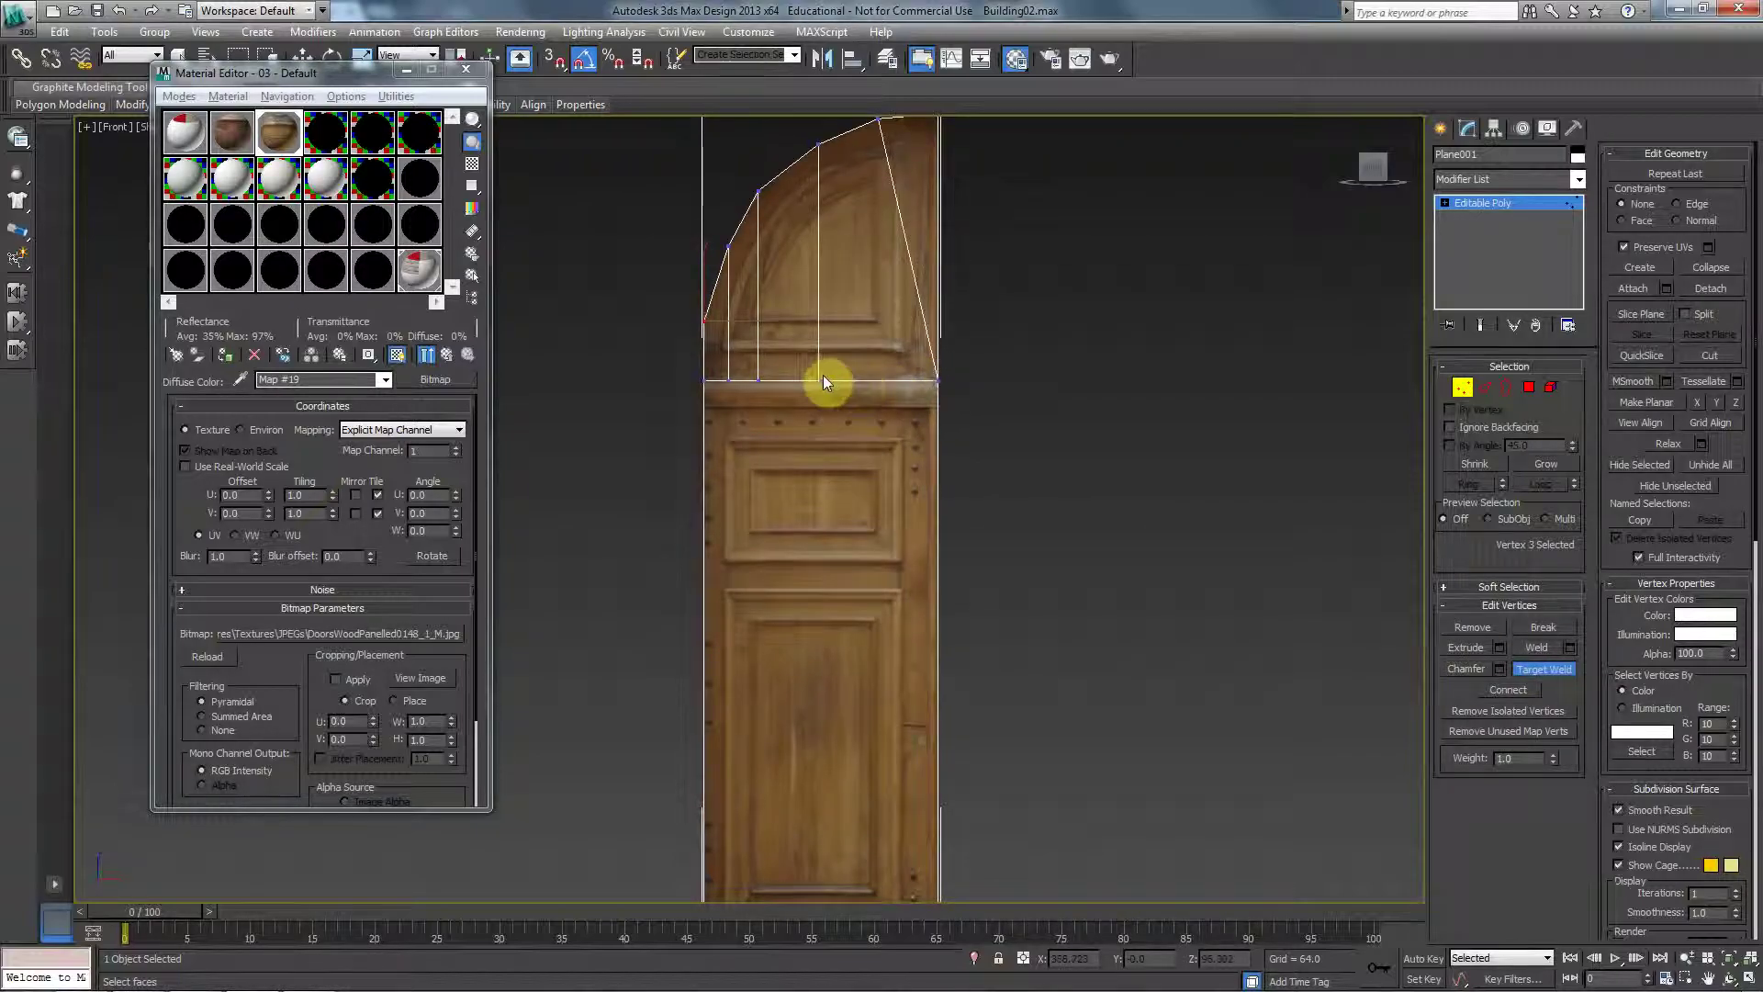
click(940, 378)
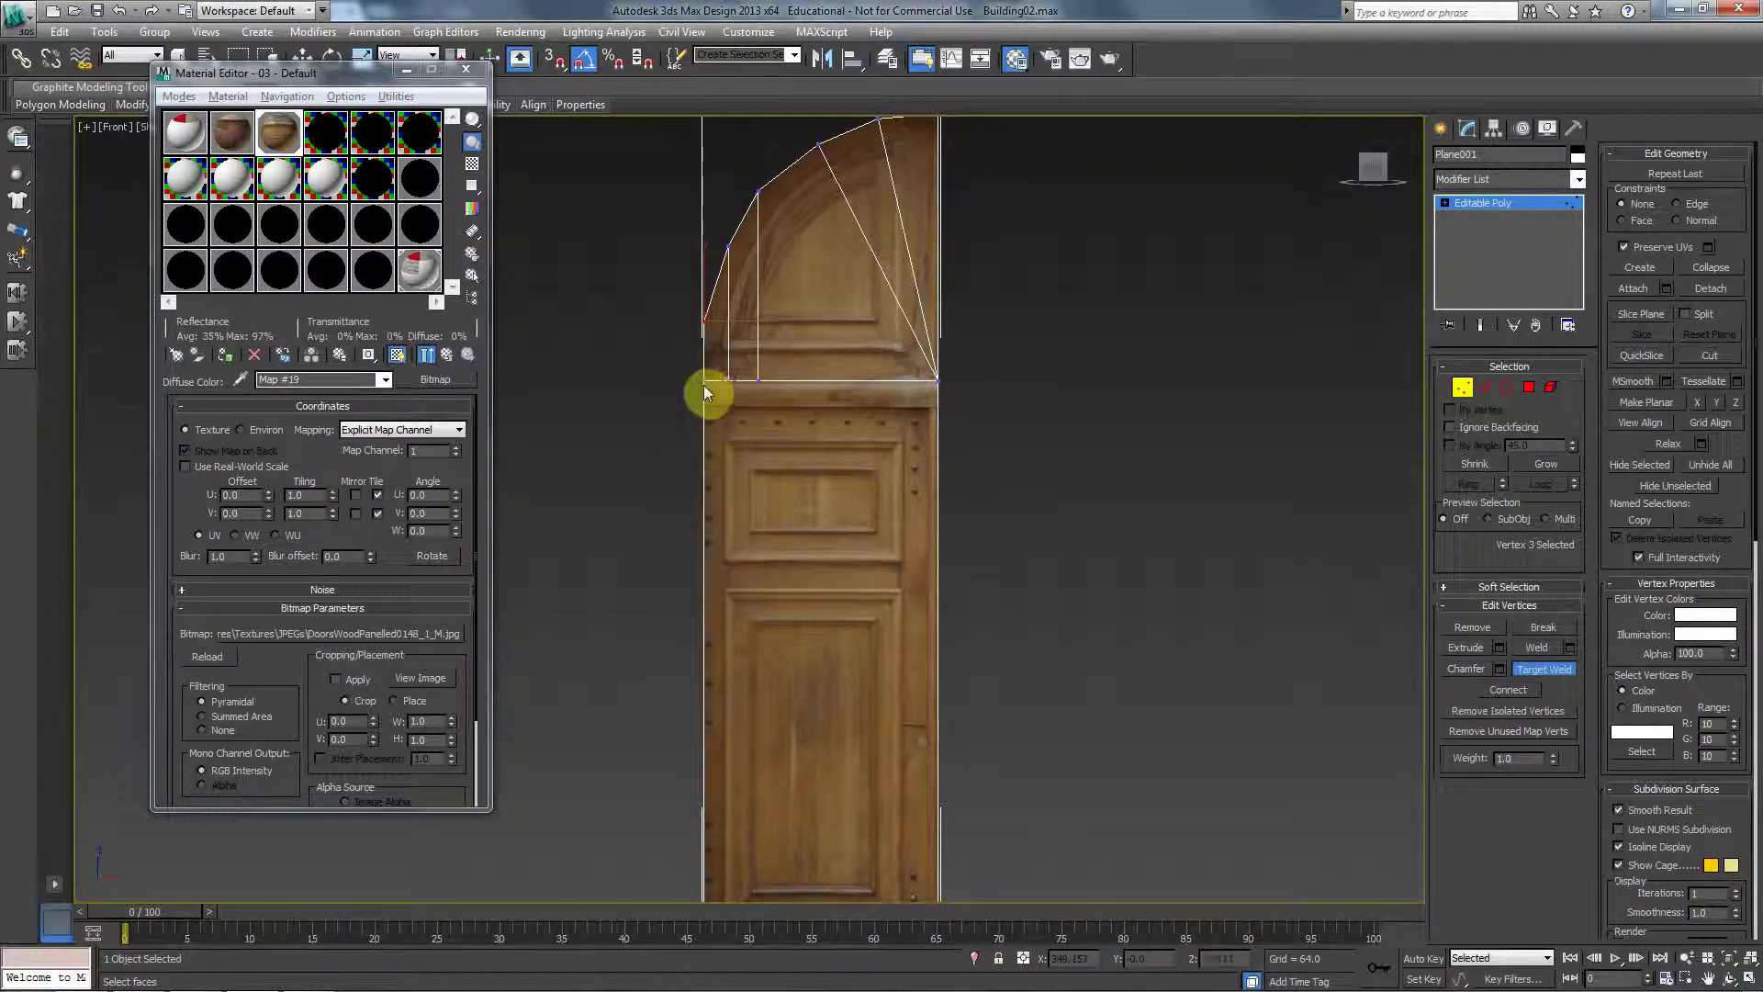
middle_drag(790, 417, 801, 558)
key(ctrl+z)
key(ctrl+z)
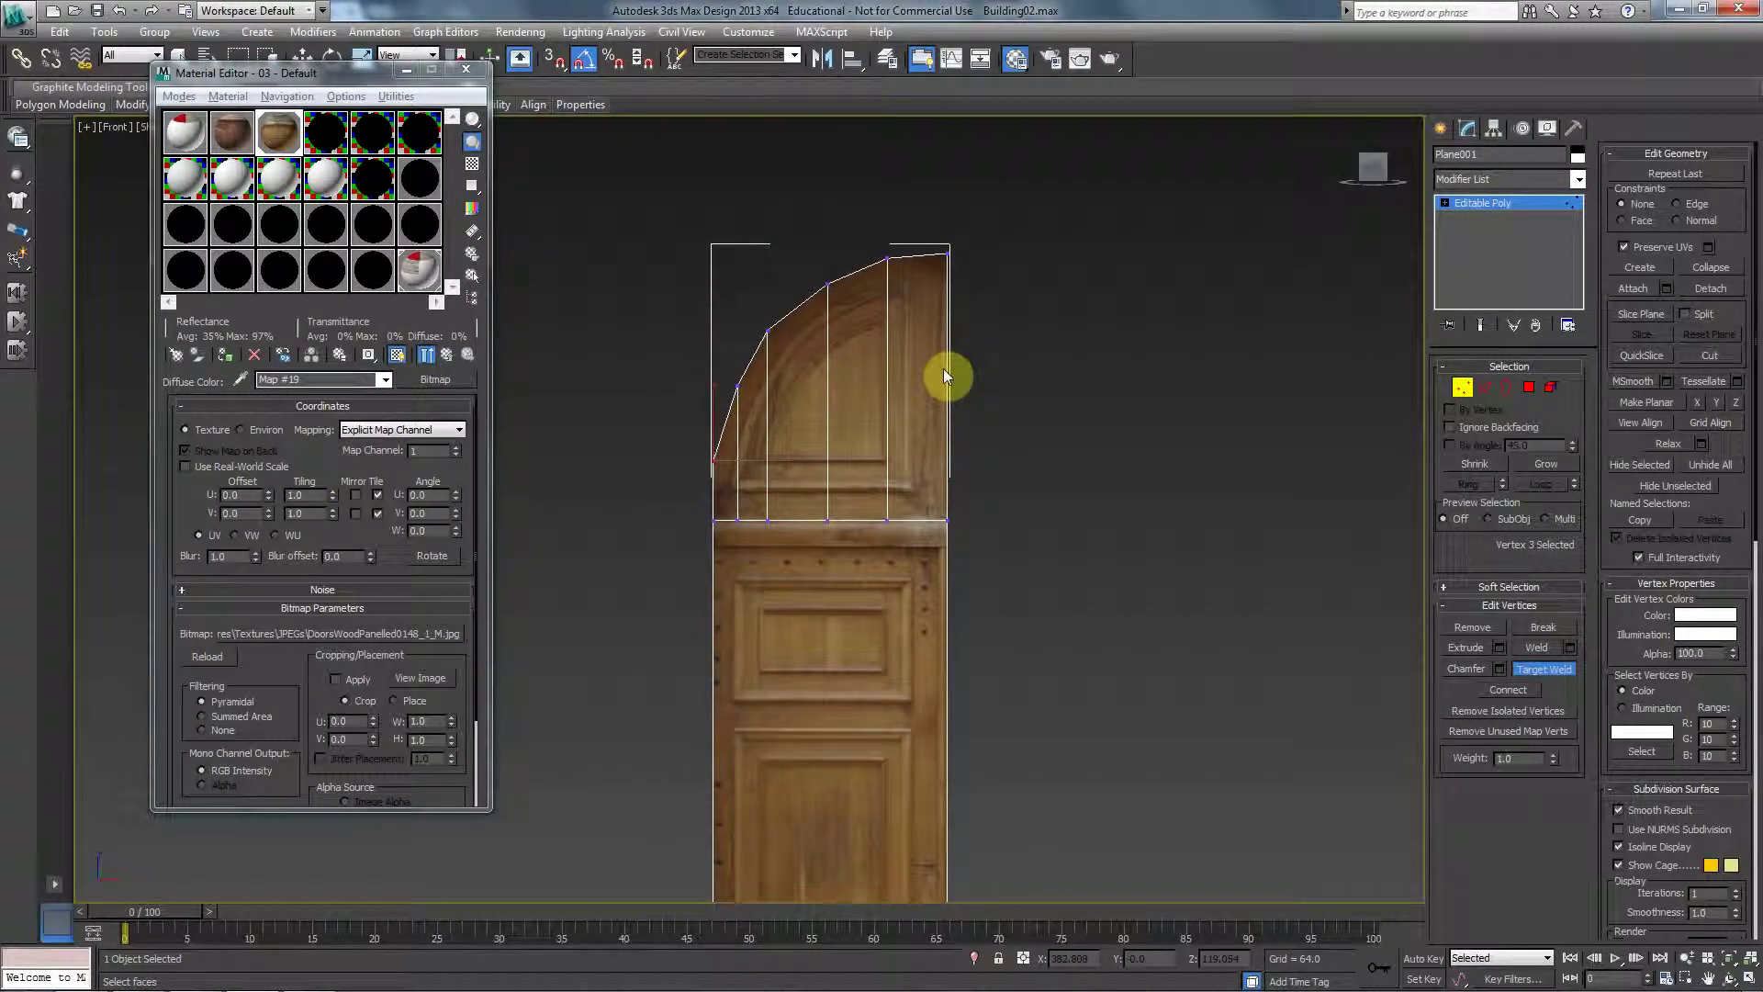
Try to inset the five polygons of the arched section as one group.
scroll(865, 361, up, 2)
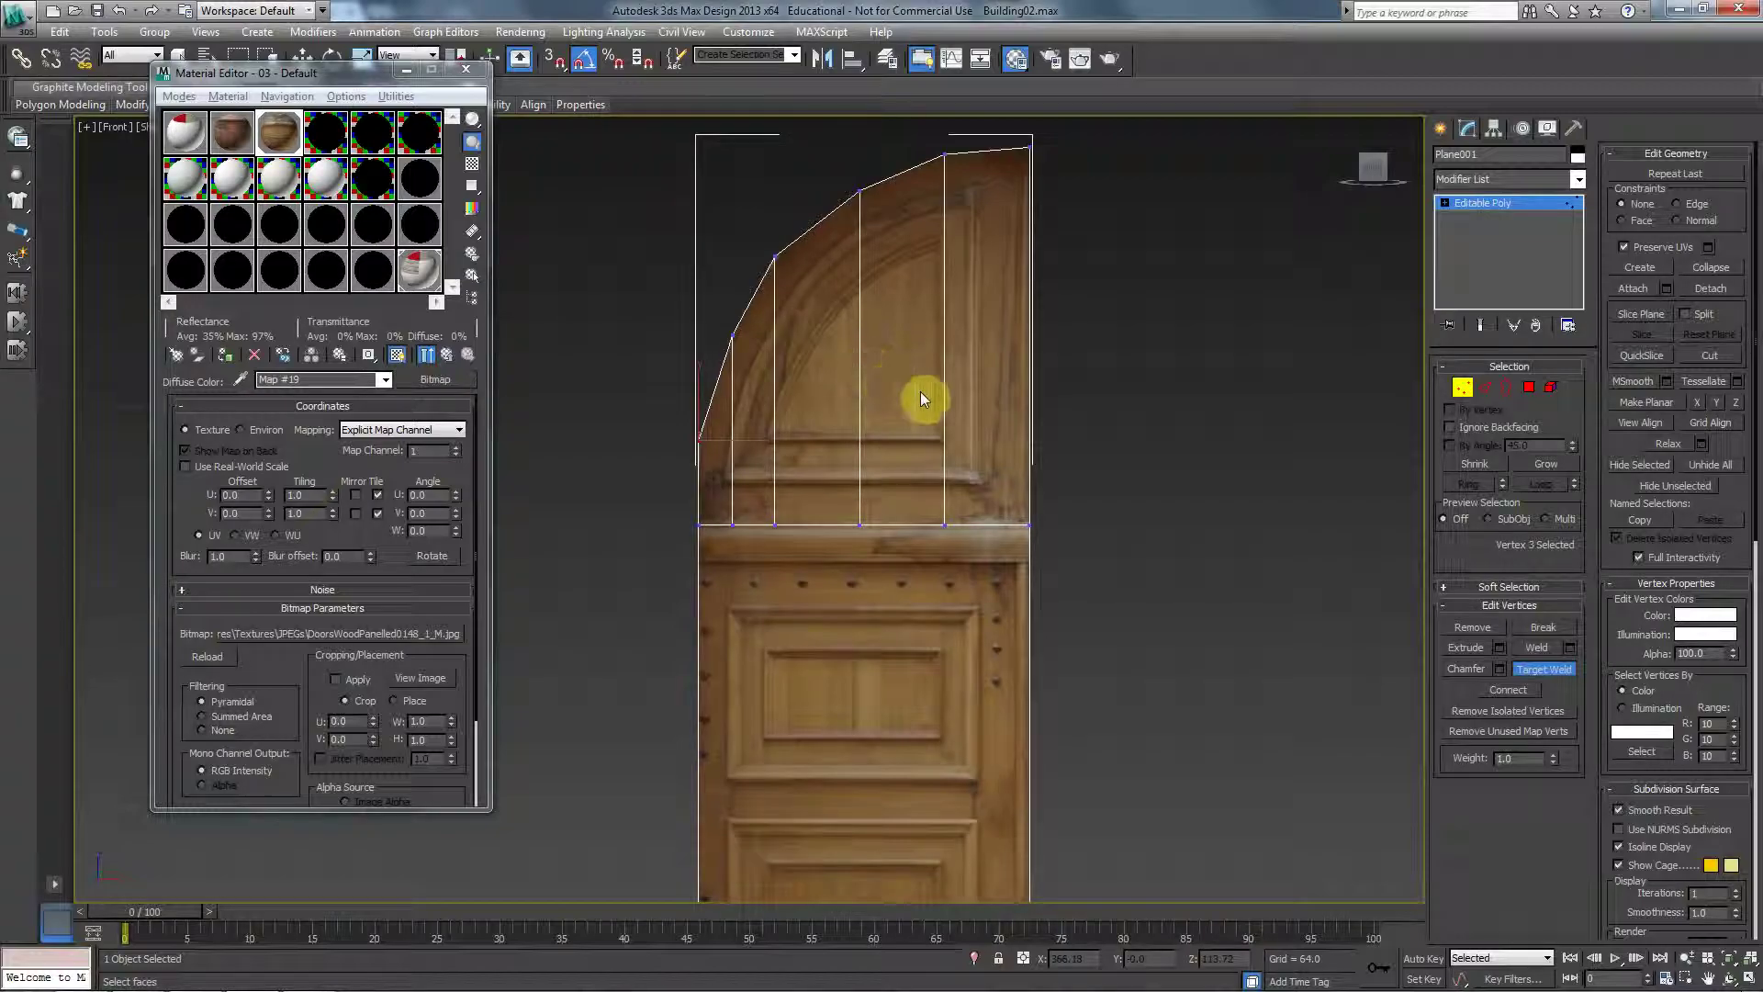
key(2)
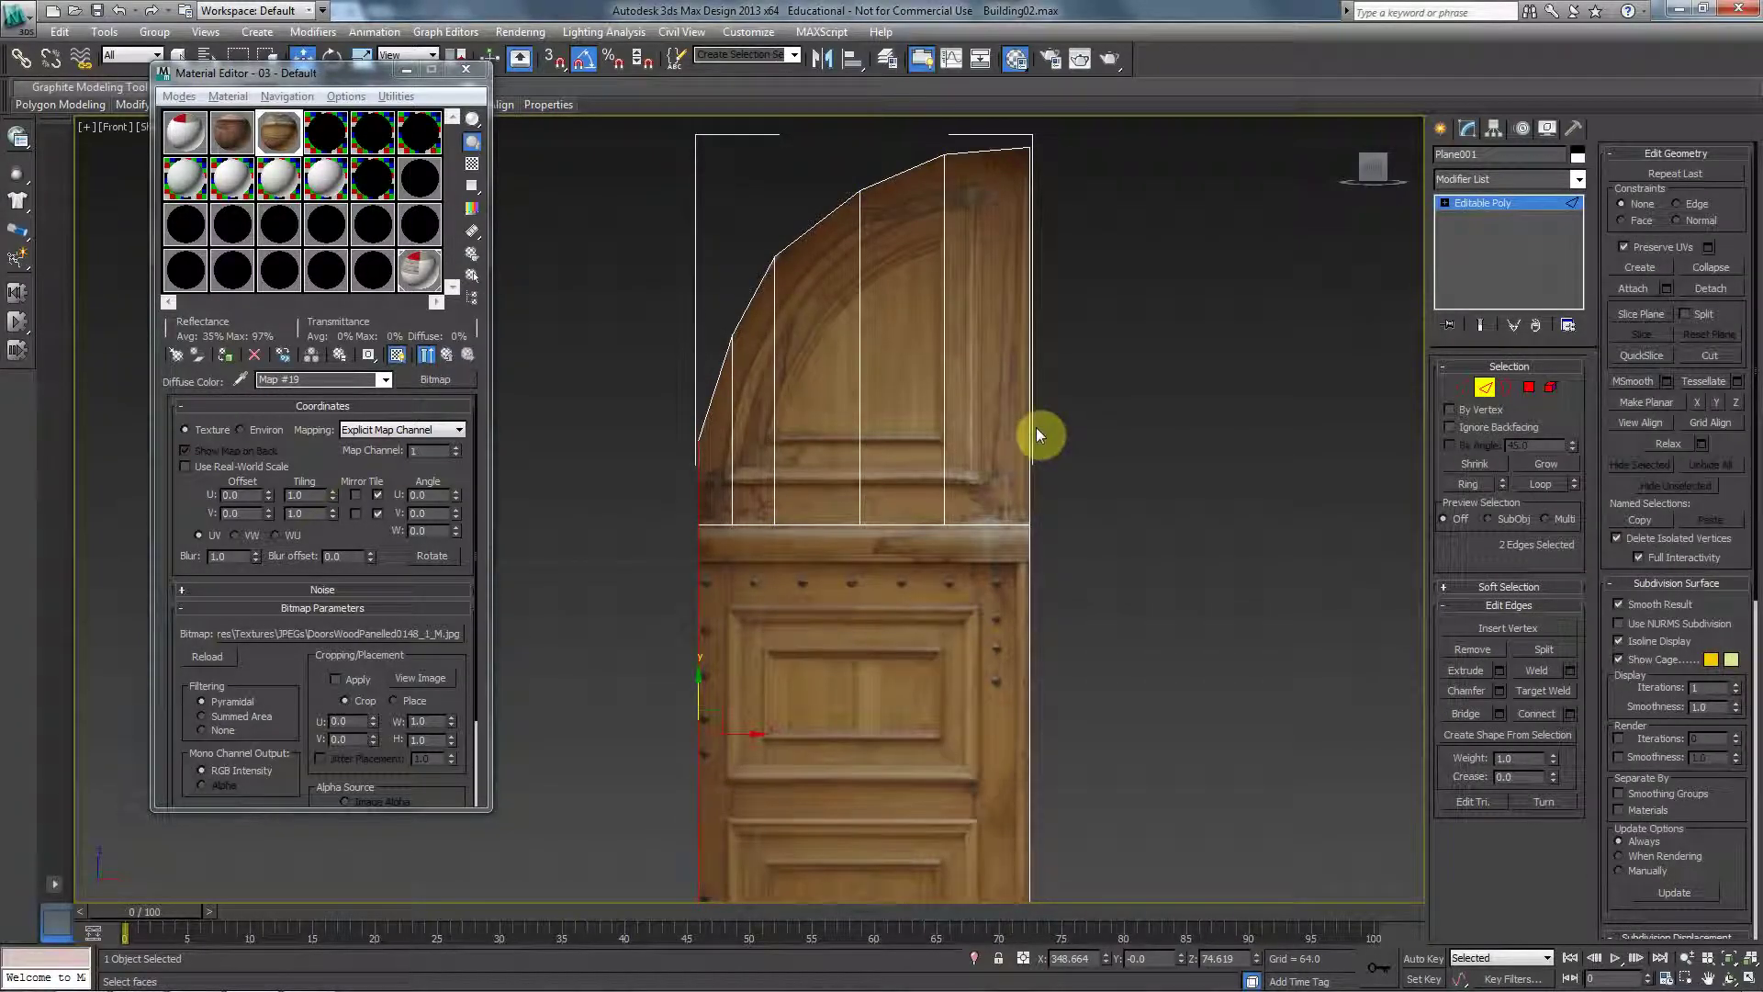
key(4)
click(1018, 384)
ctrl+click(905, 339)
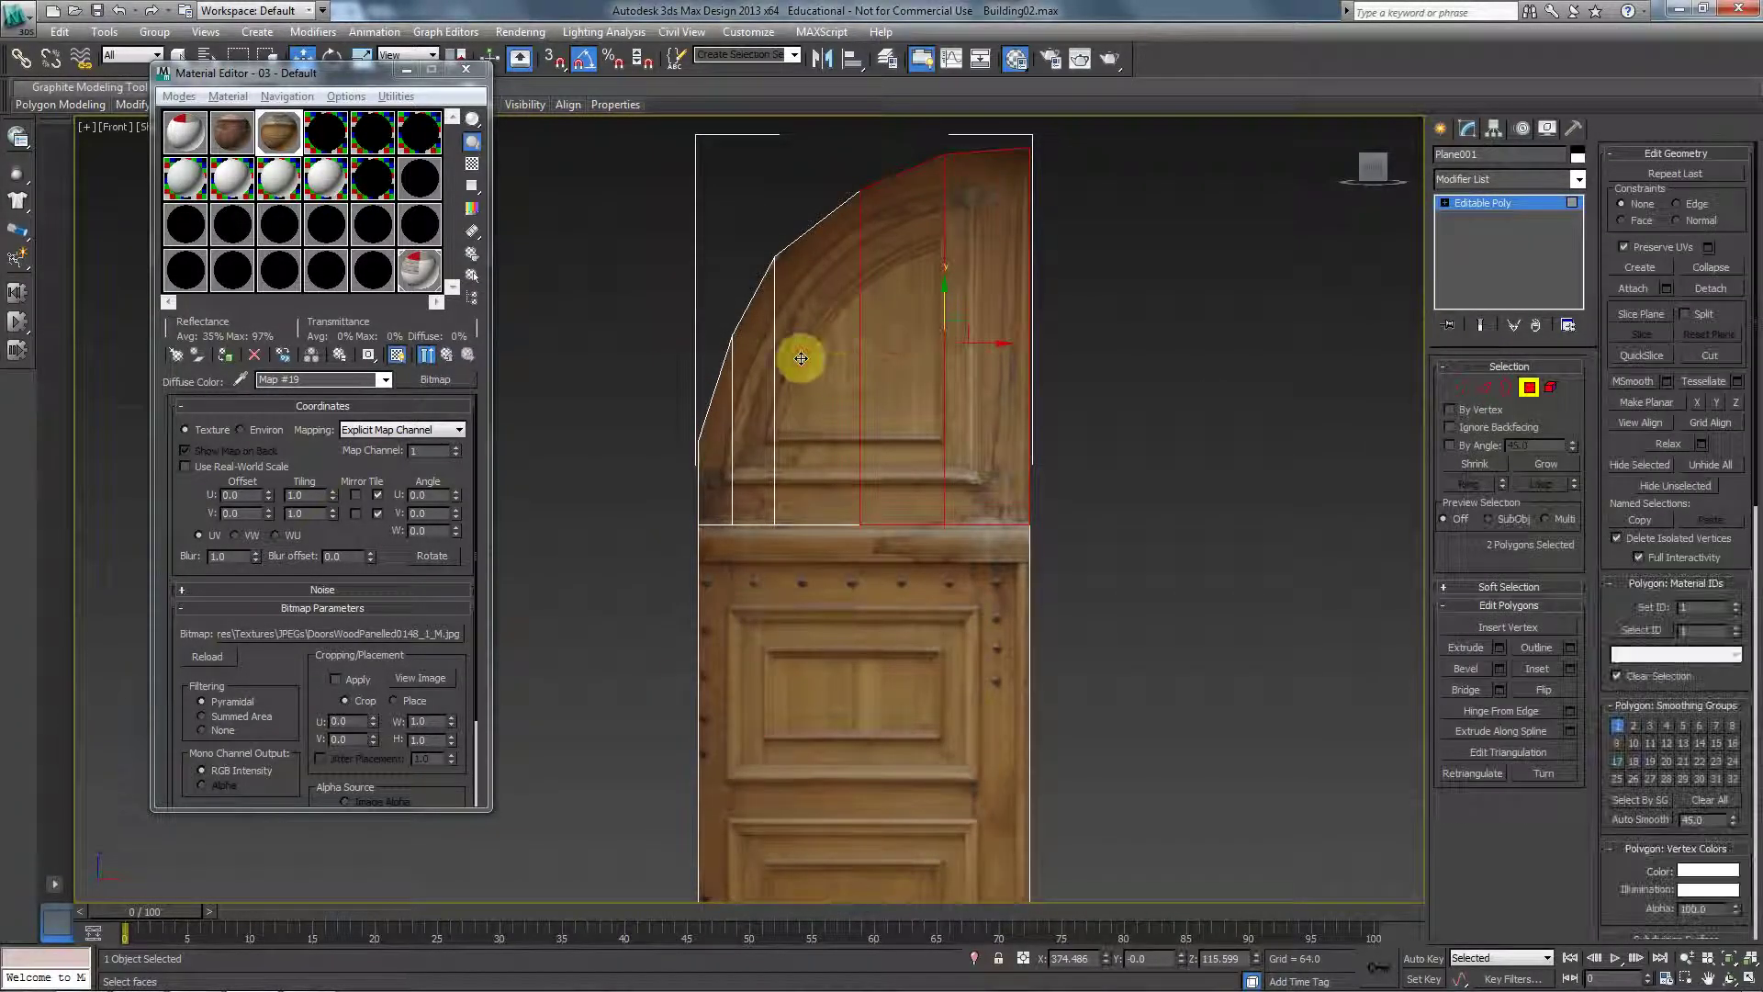
ctrl+click(802, 360)
ctrl+click(731, 452)
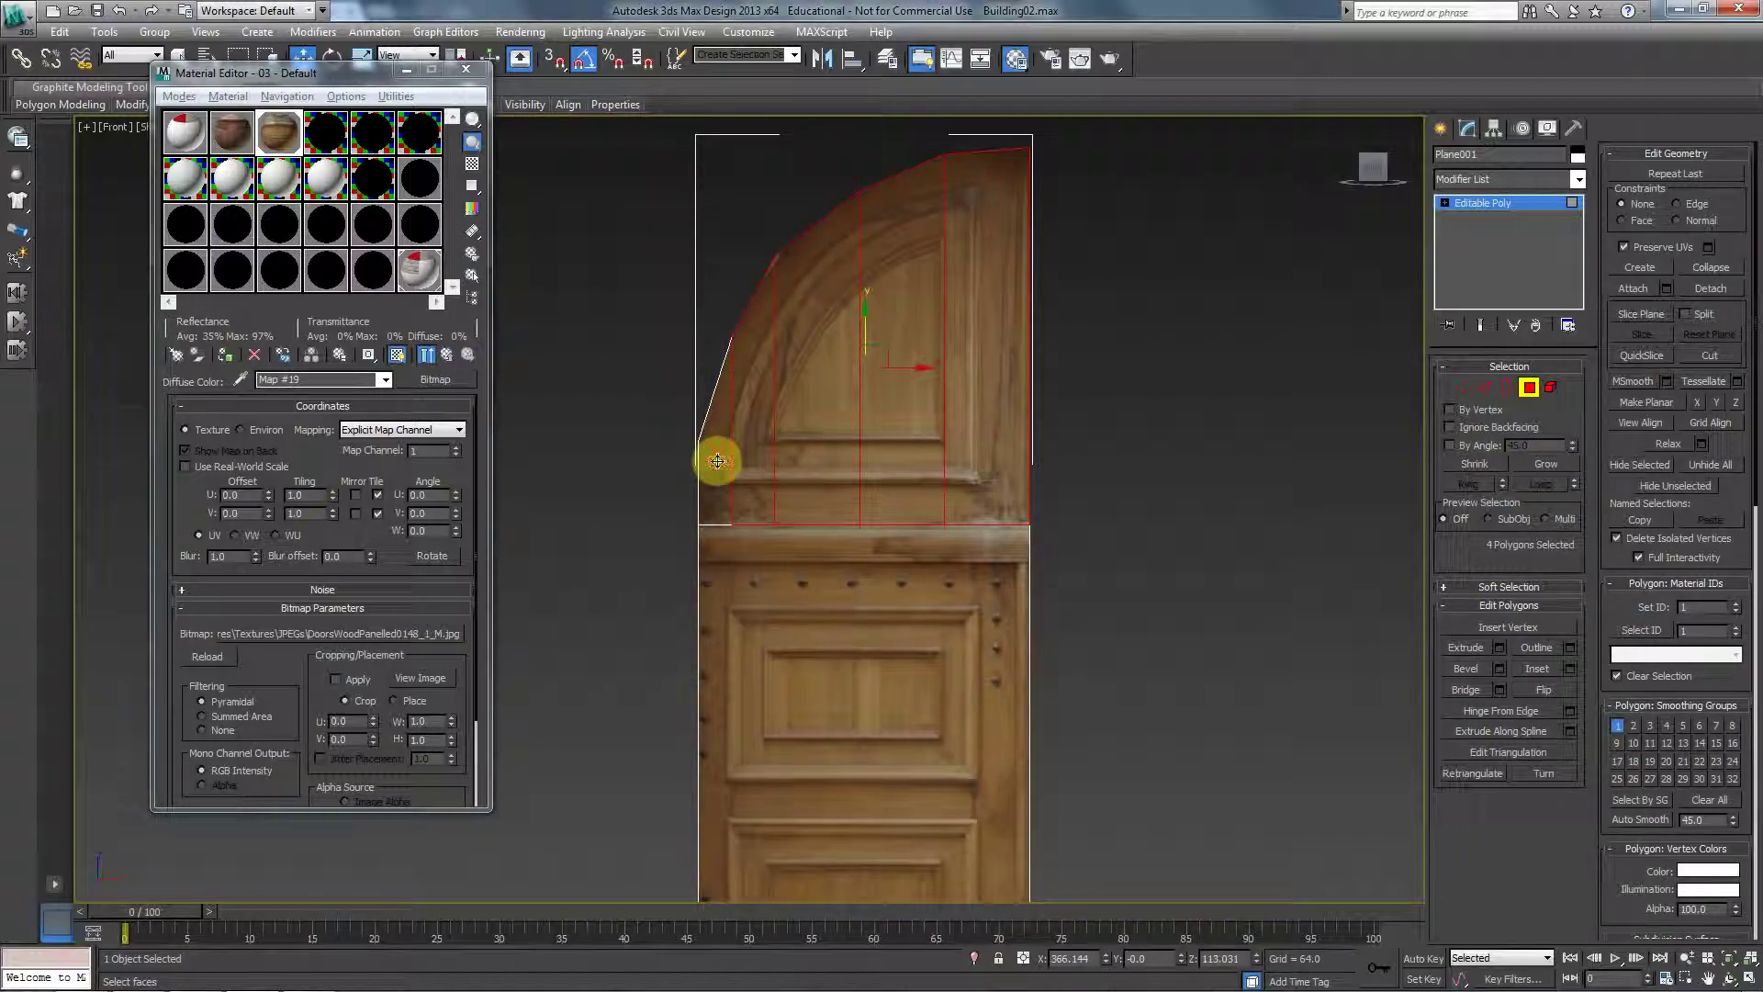
ctrl+click(717, 461)
click(1537, 666)
drag(807, 334, 882, 331)
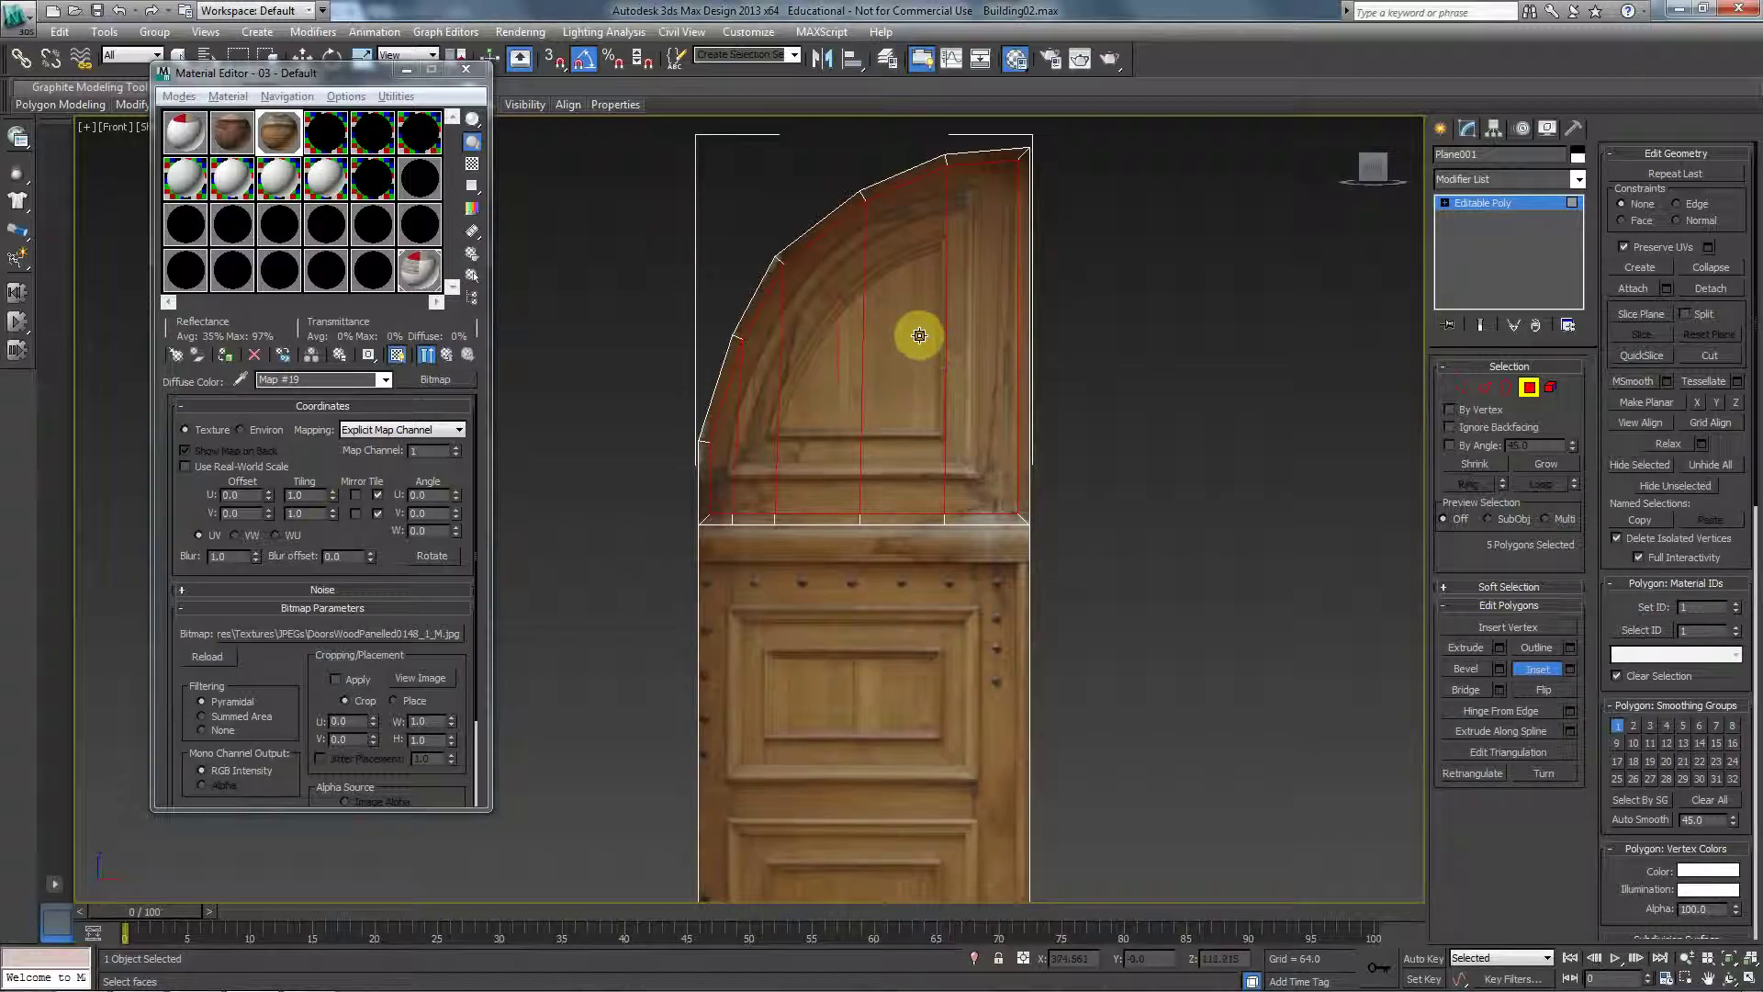
key(ctrl+z)
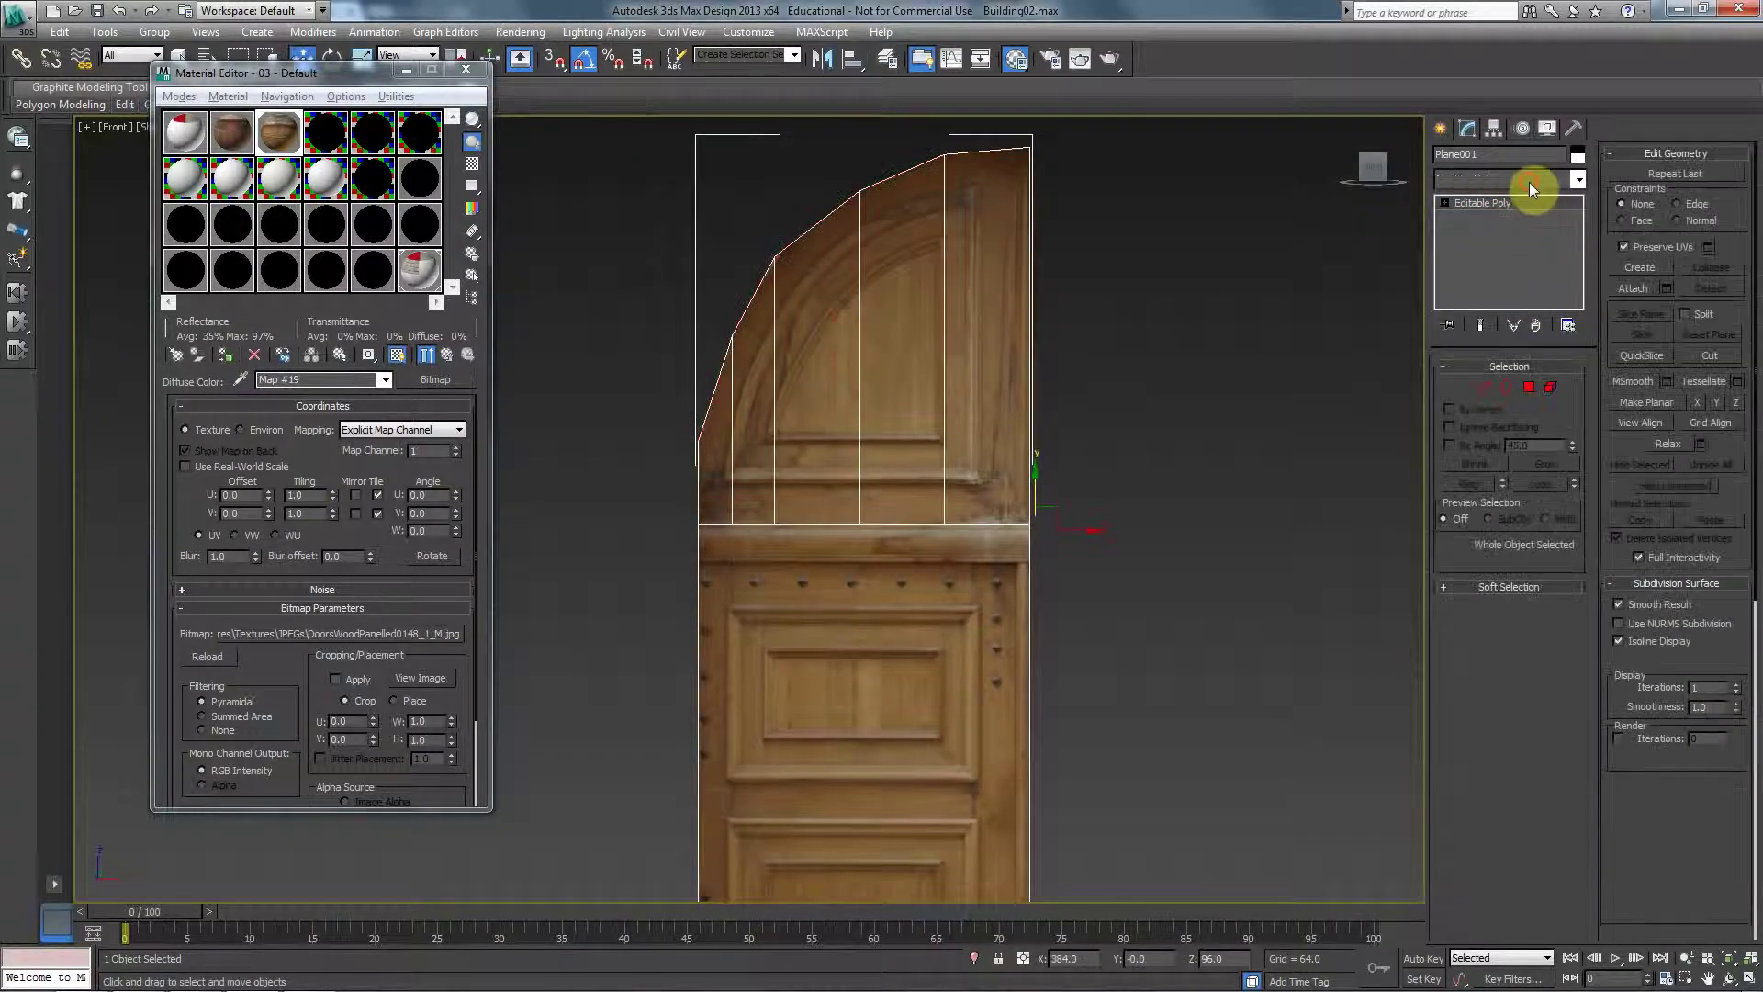
Add a UVW Map modifier to the door half and bitmap-fit it to DoorsWoodPanelled0148_1_M.jpg.
click(1529, 182)
key(u)
key(u)
key(Return)
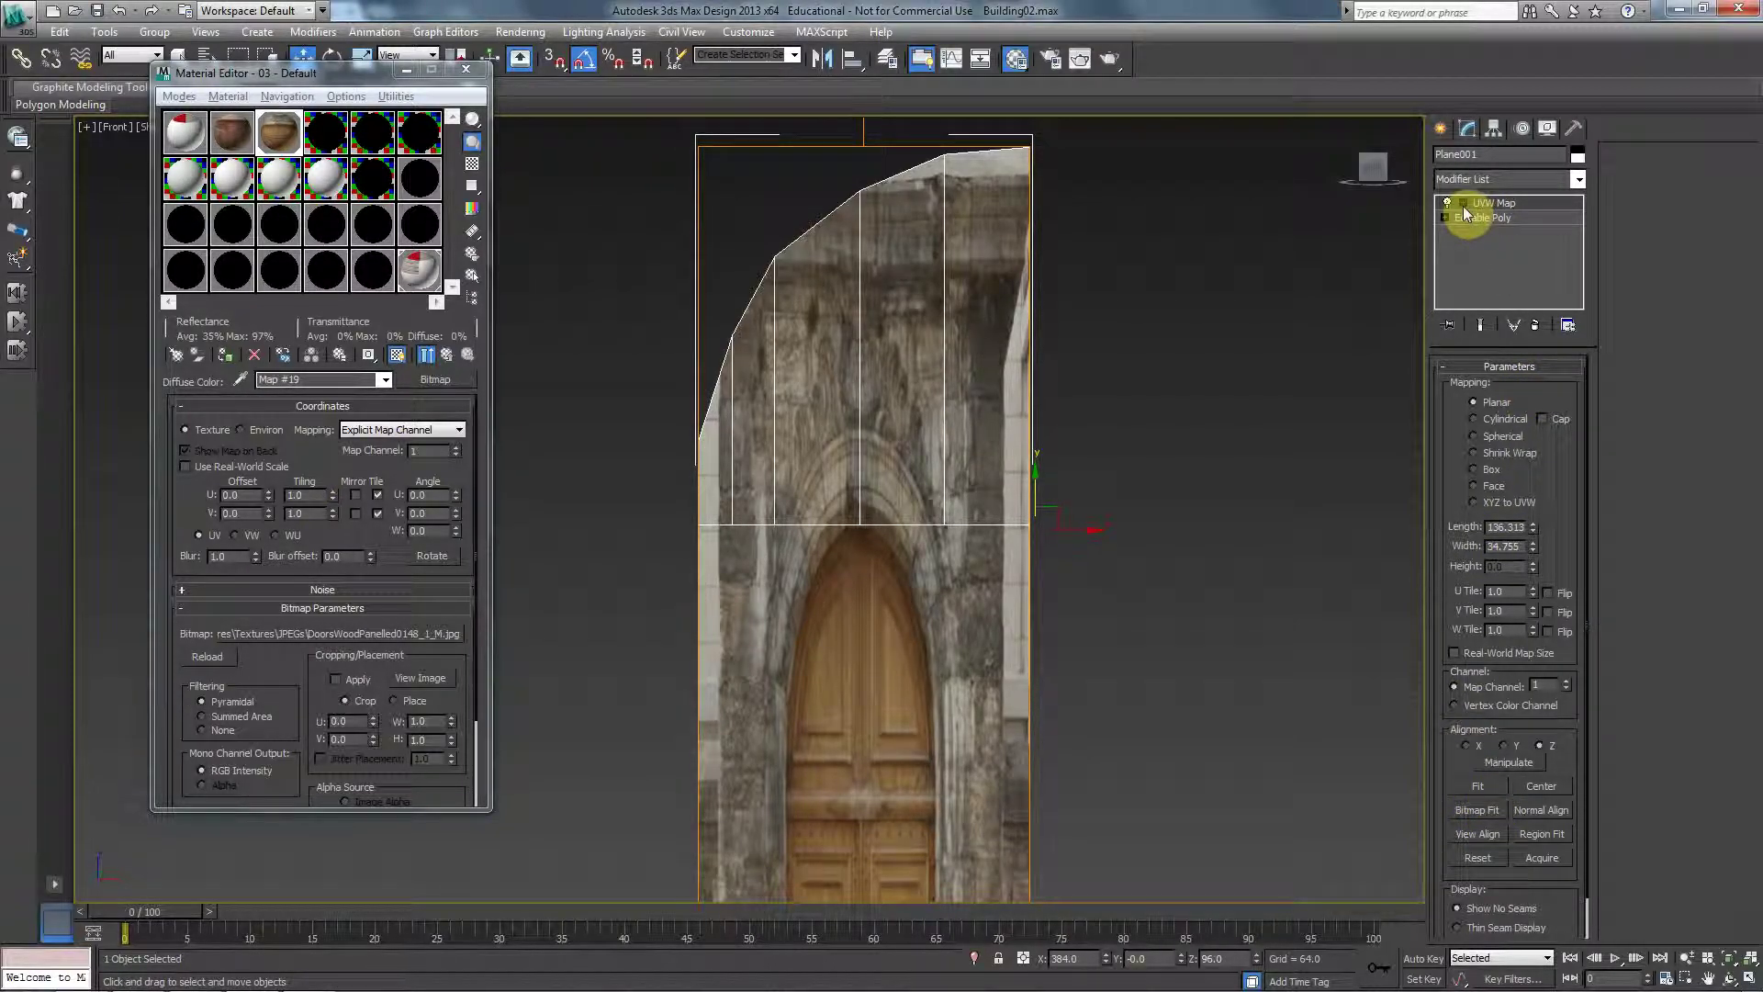
click(1491, 810)
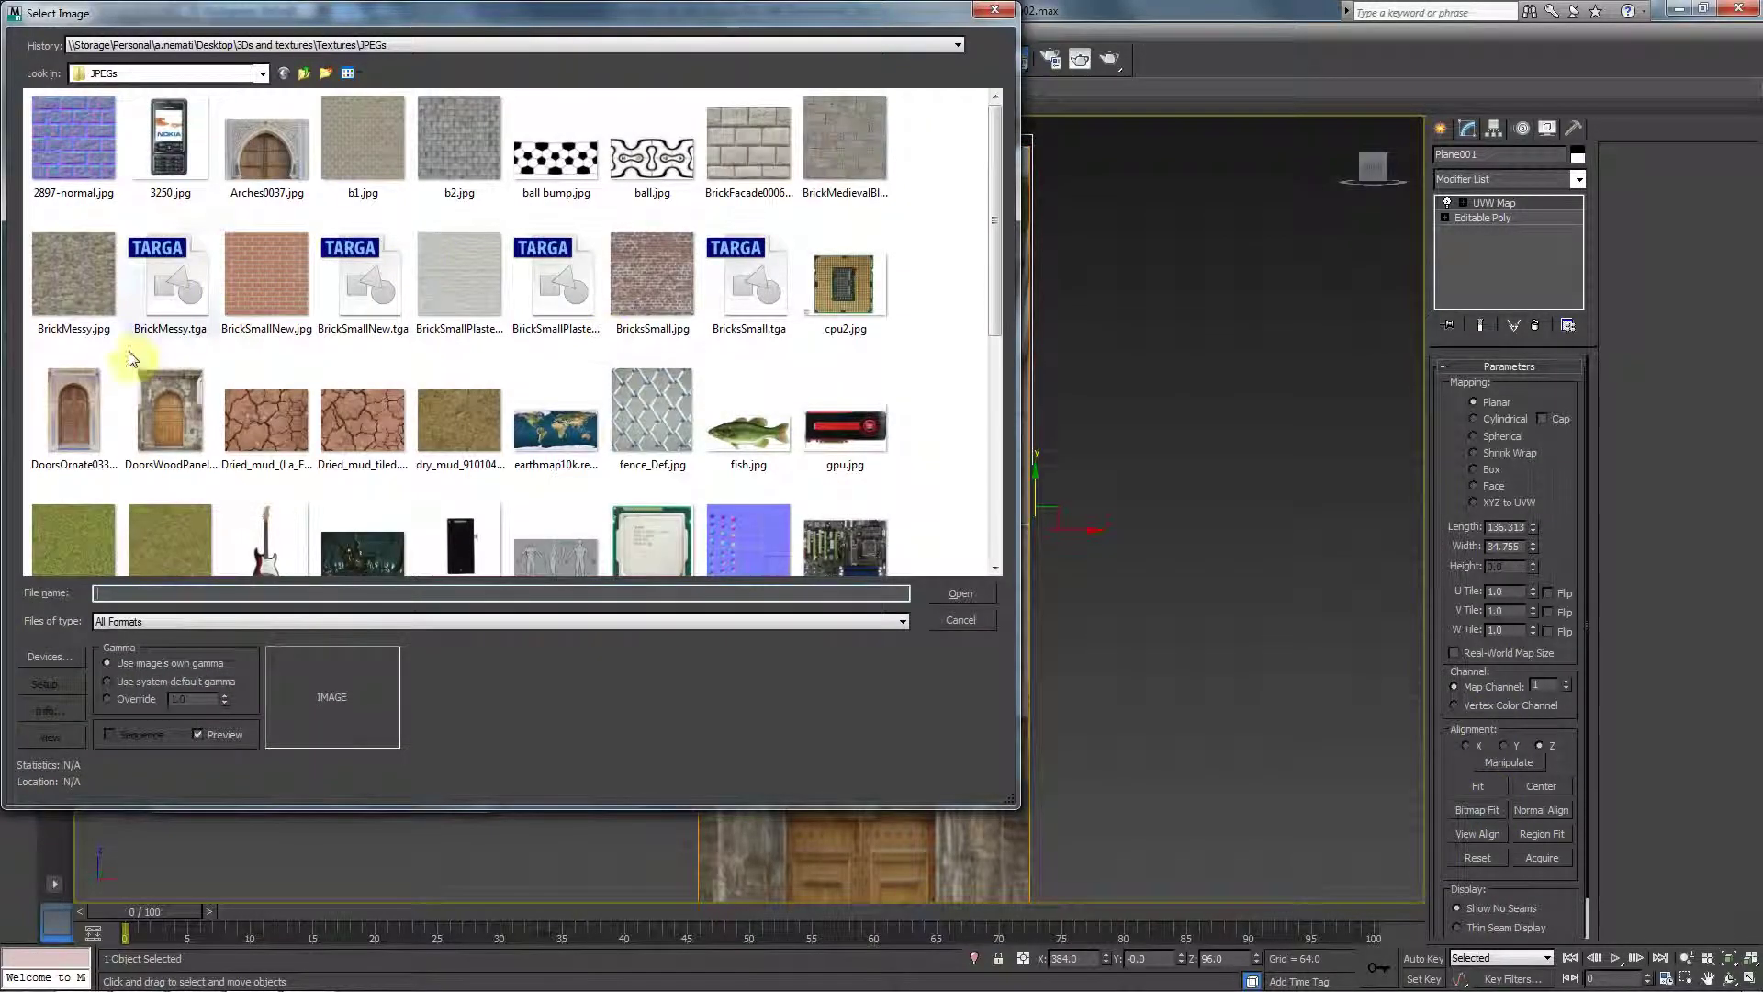
double_click(156, 418)
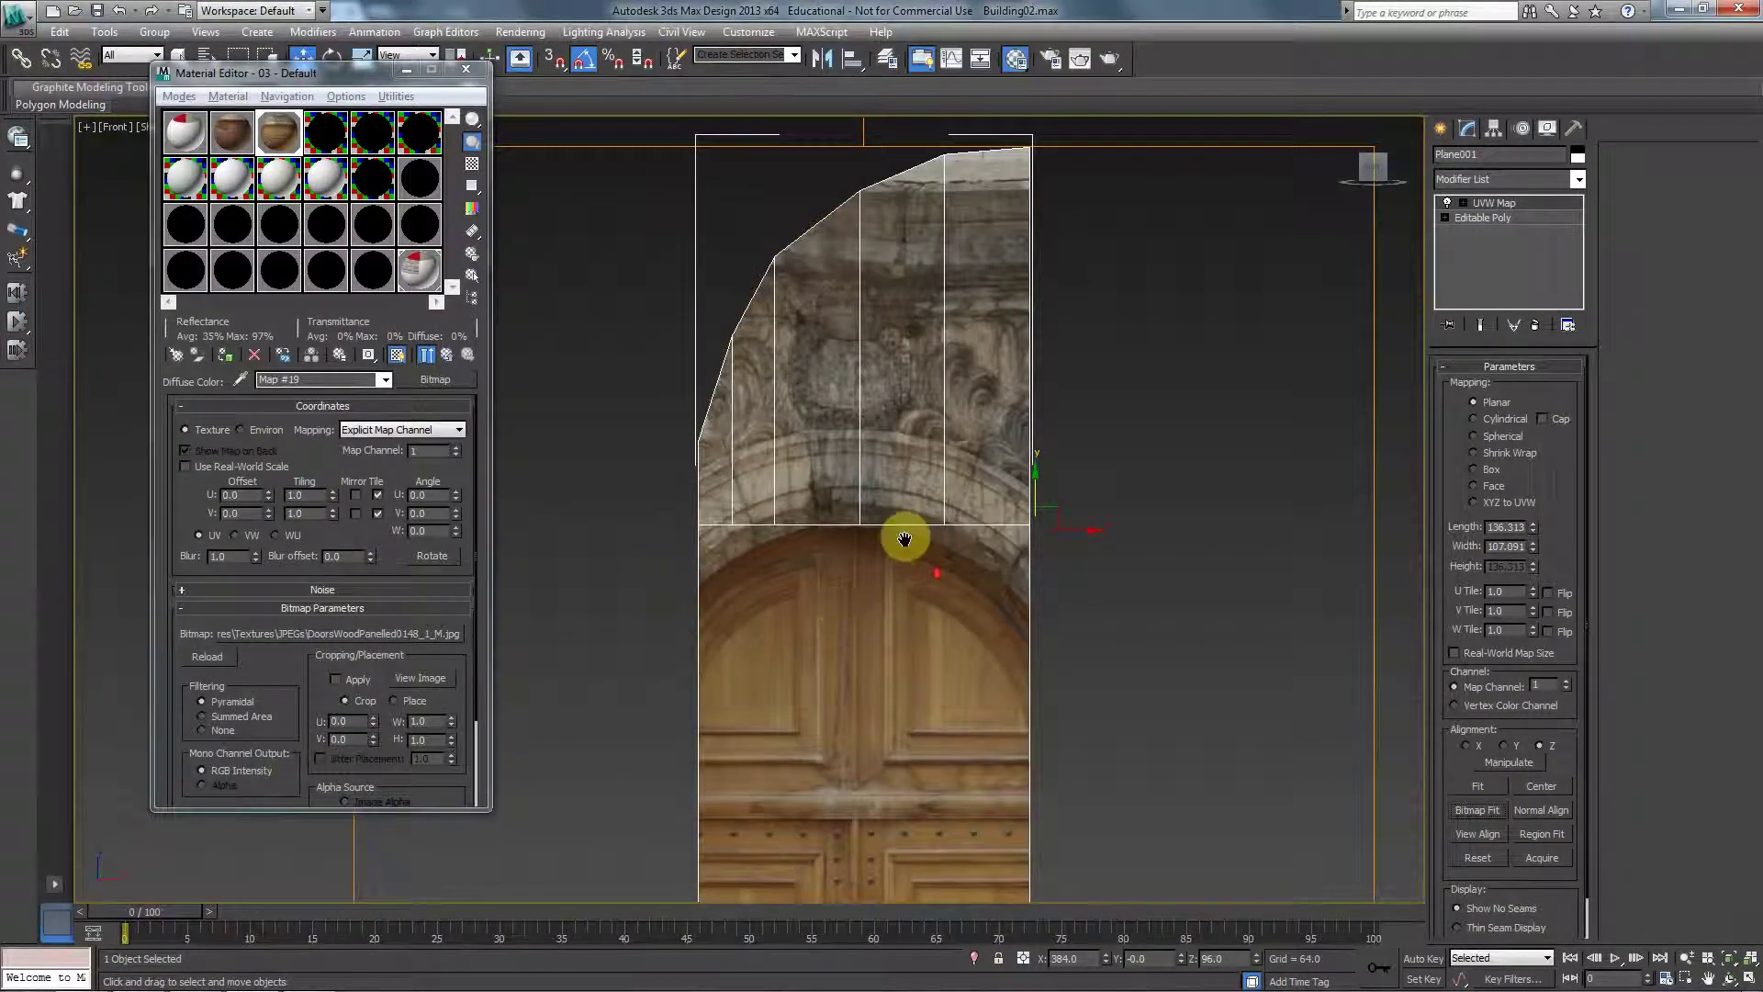
middle_drag(905, 538, 867, 454)
scroll(867, 454, down, 3)
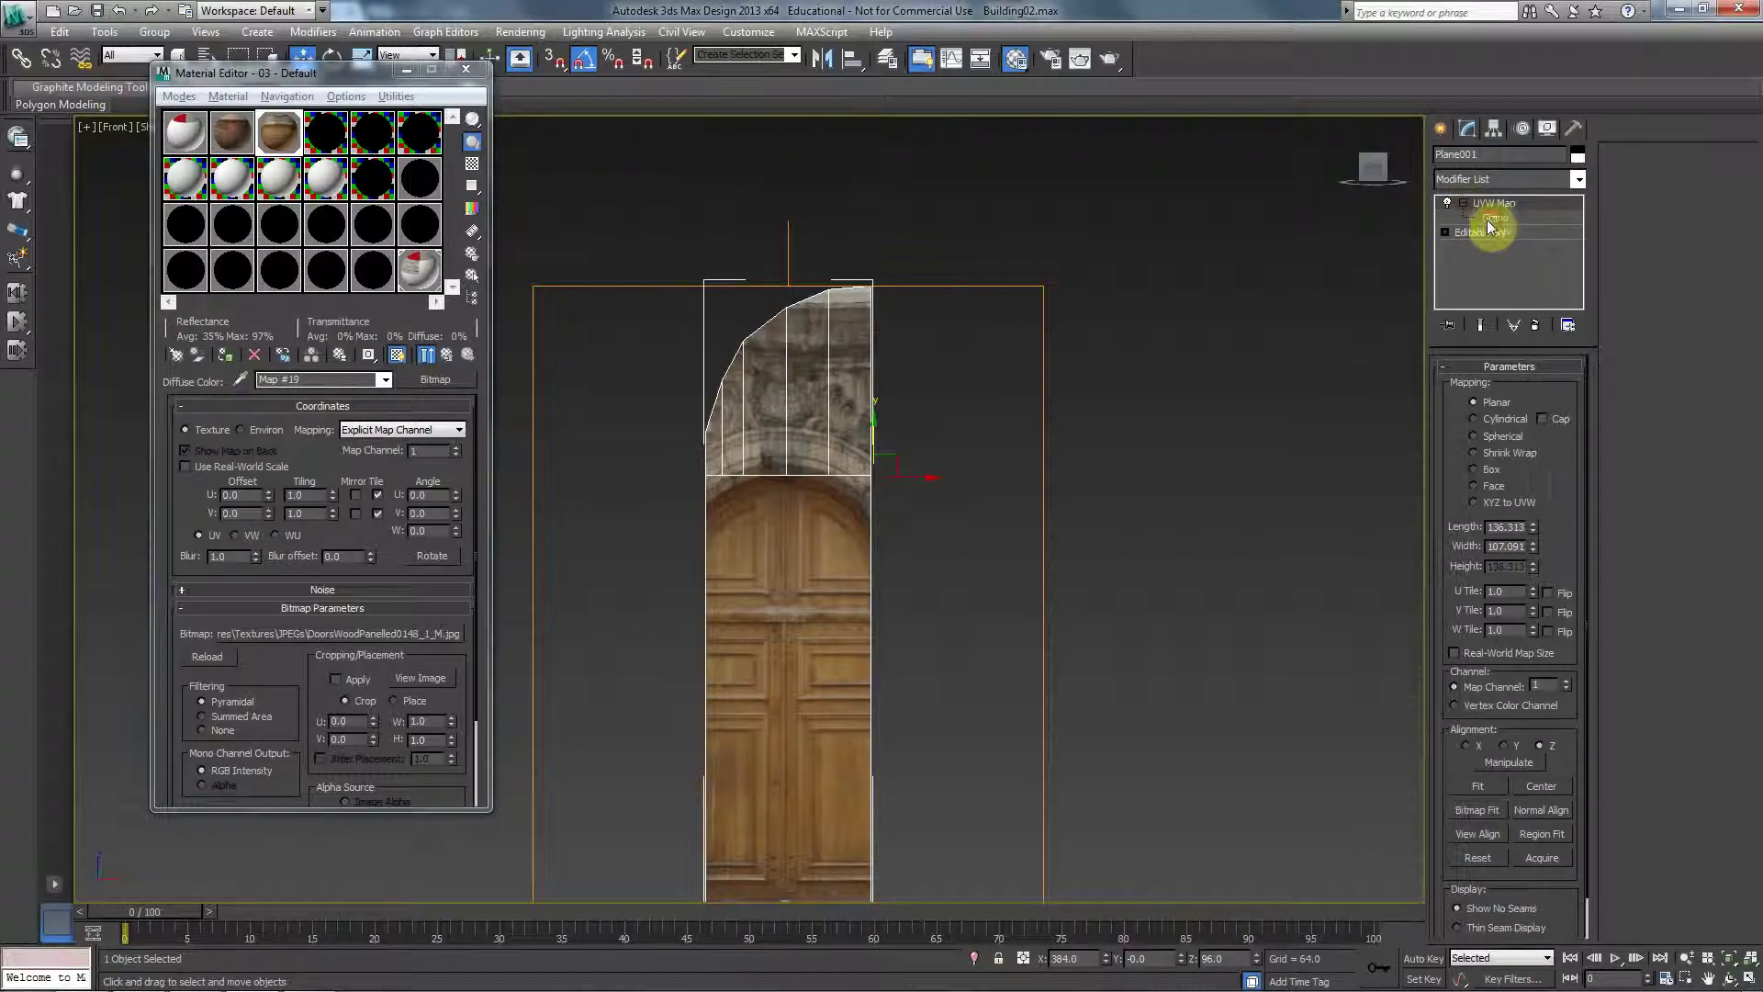
Move and enlarge the UVW Map gizmo so one panelled leaf of the wooden door texture fills the door half.
click(1491, 219)
drag(802, 592, 808, 501)
scroll(835, 529, down, 4)
key(r)
key(w)
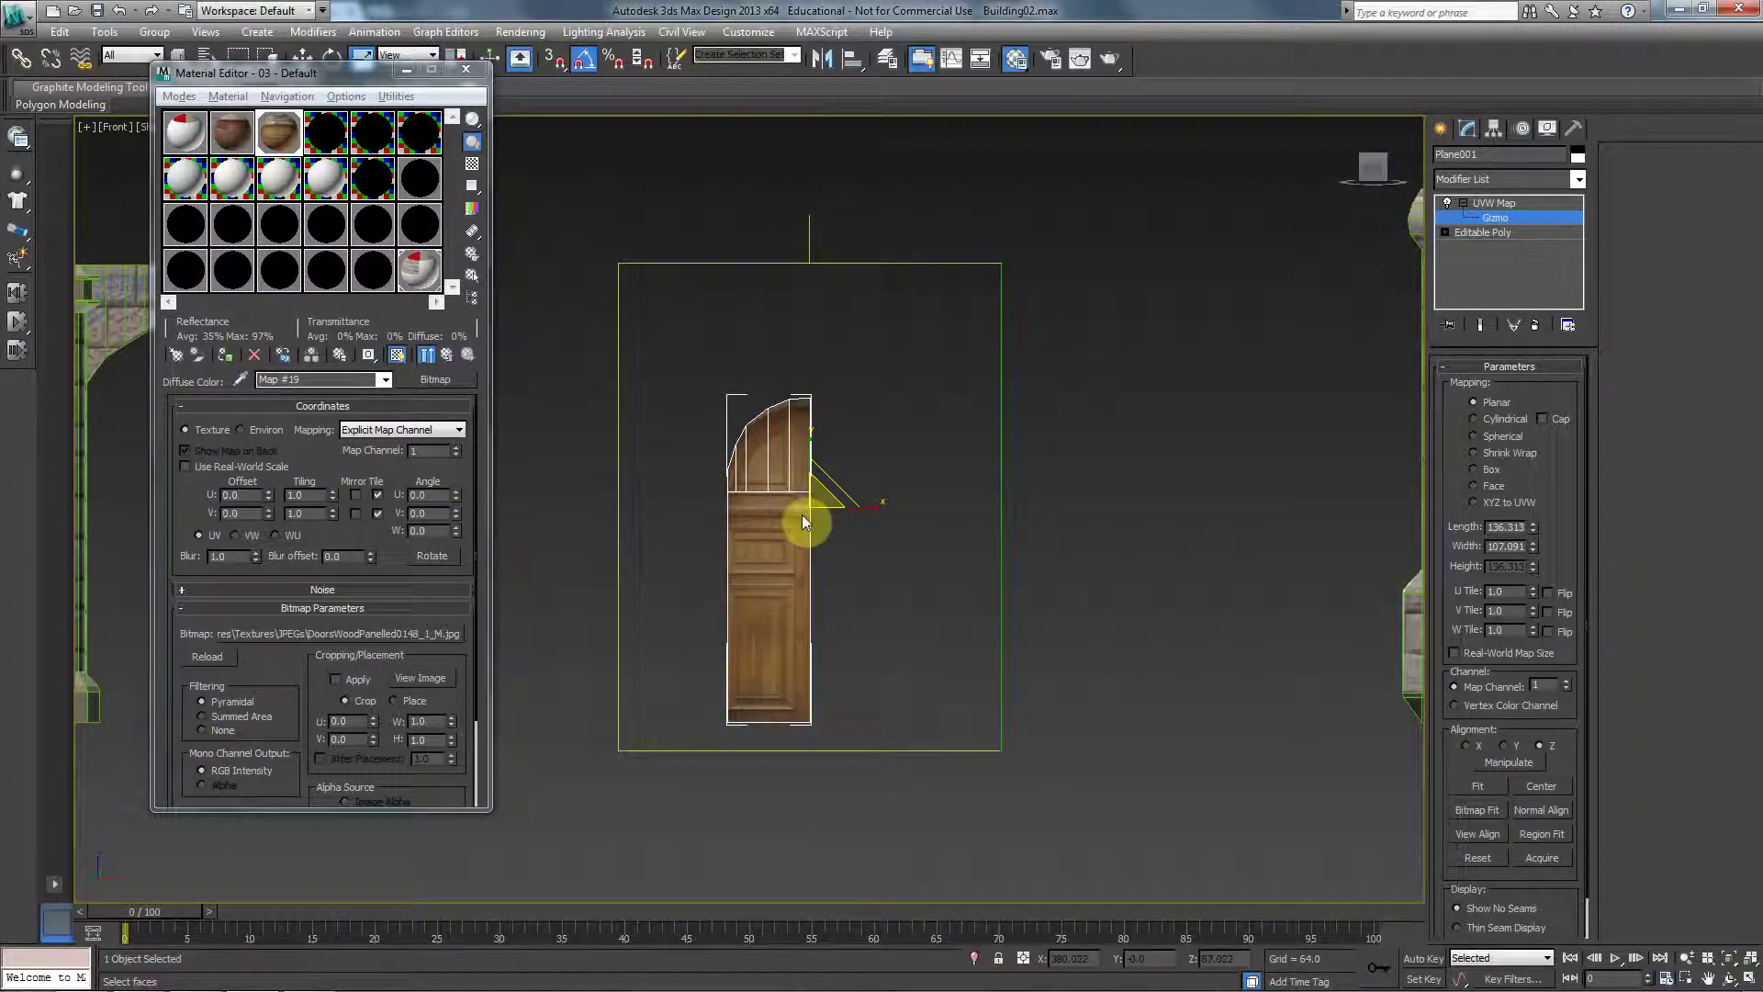
scroll(801, 515, up, 3)
Open the osdHotkey1.5 folder on the Desktop and run osdHotkey.exe.
key(super)
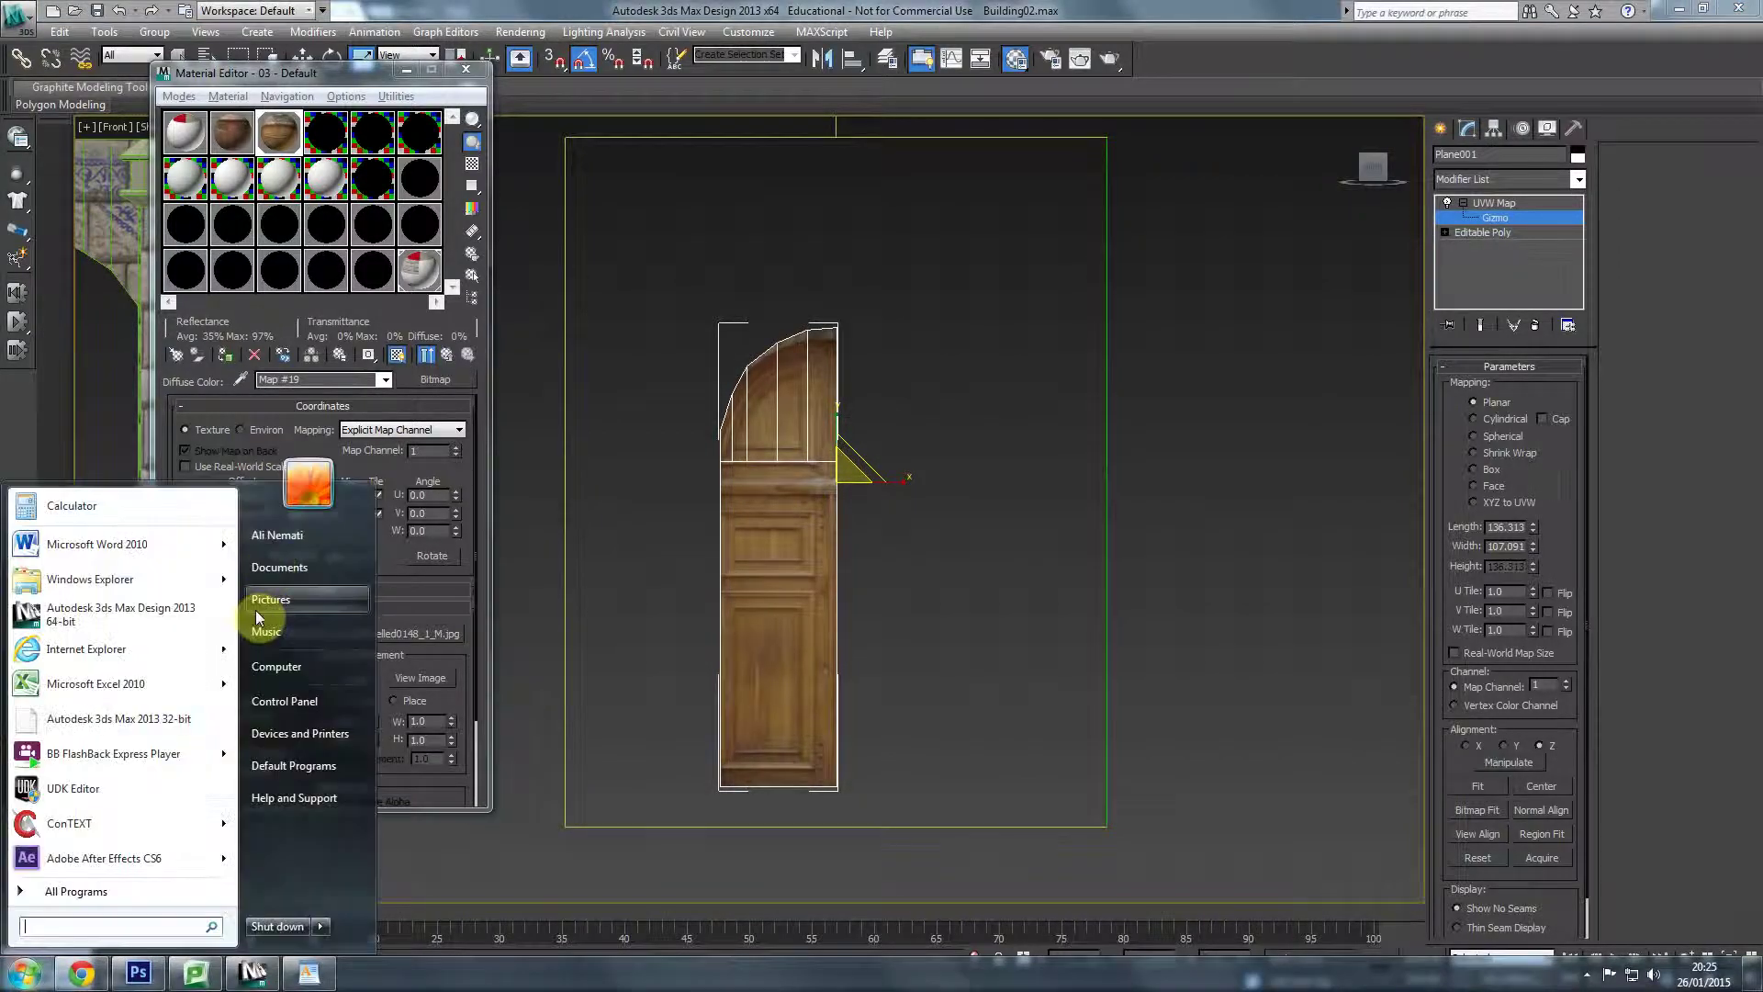
click(296, 670)
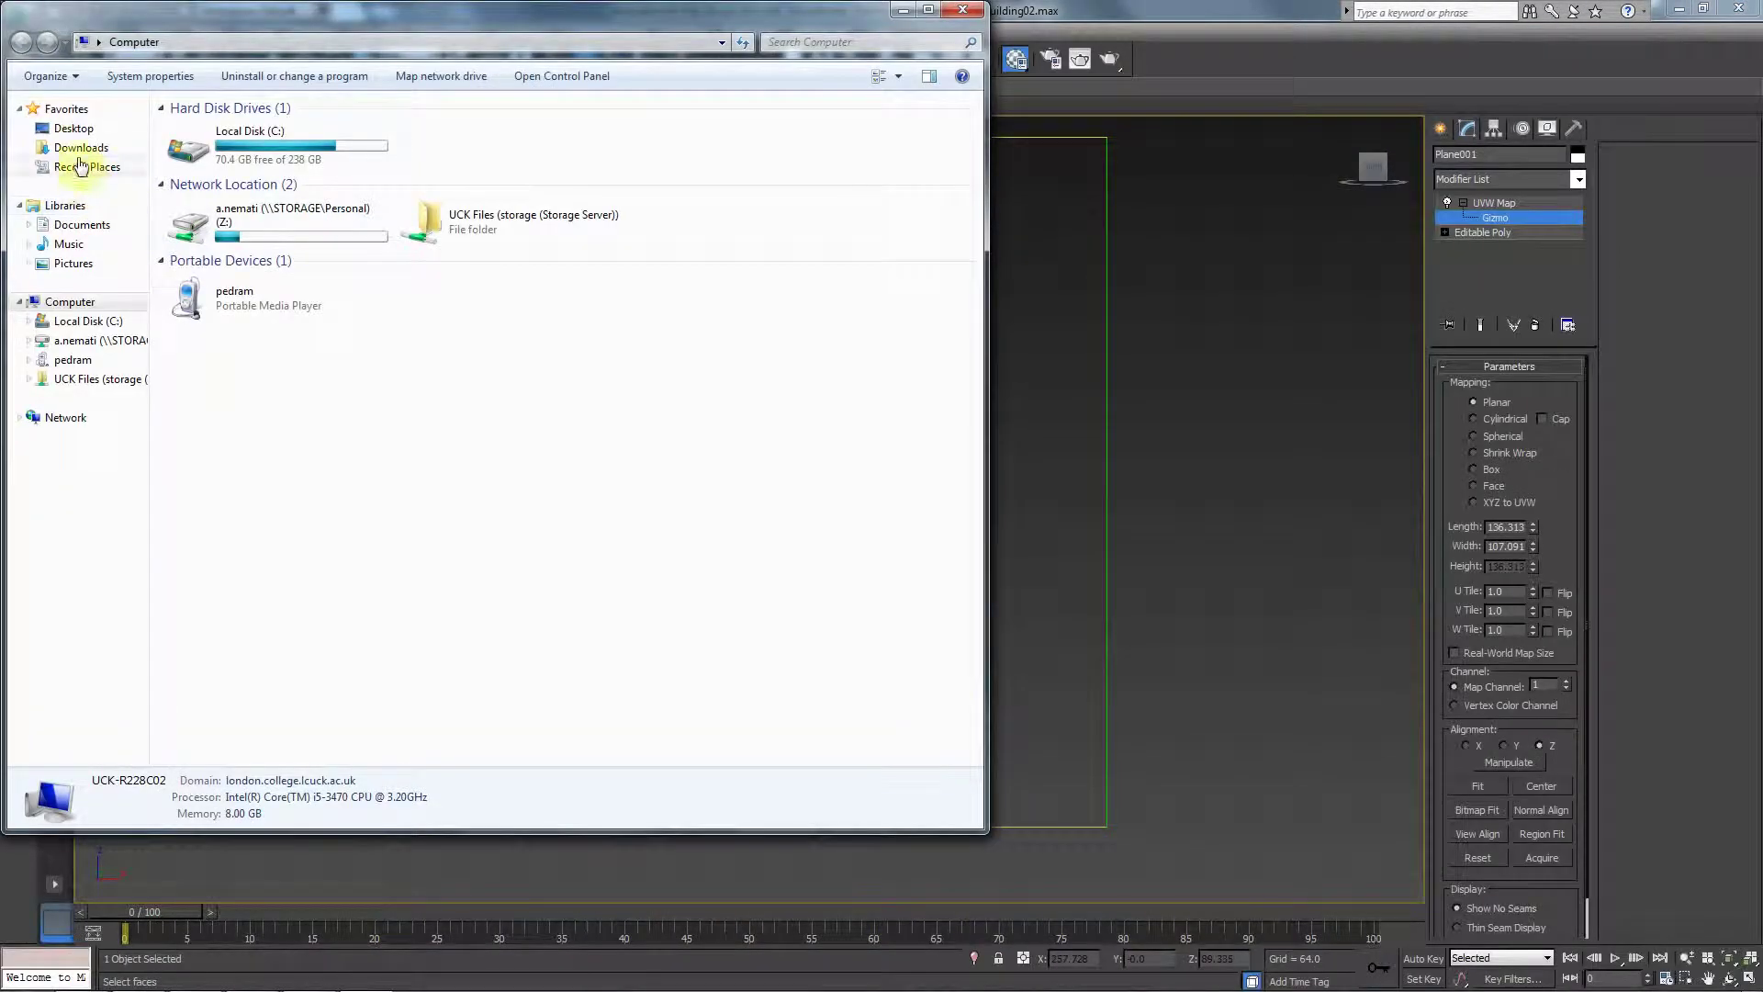
click(73, 128)
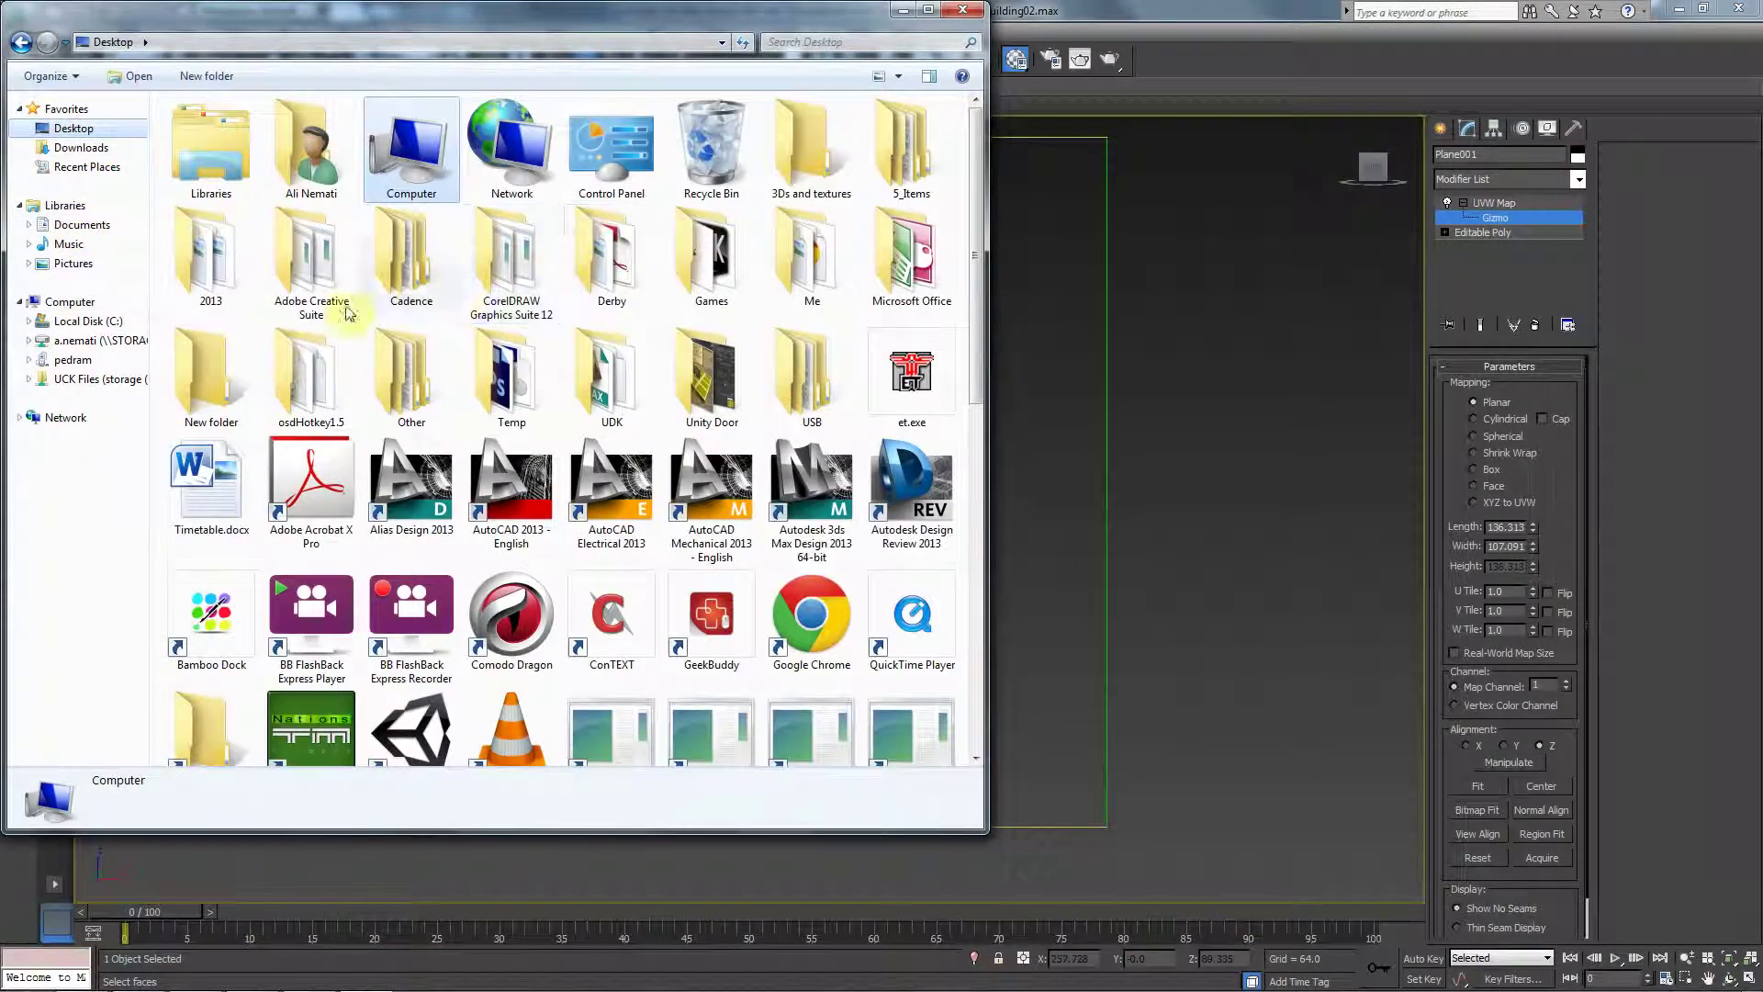
double_click(292, 382)
double_click(241, 304)
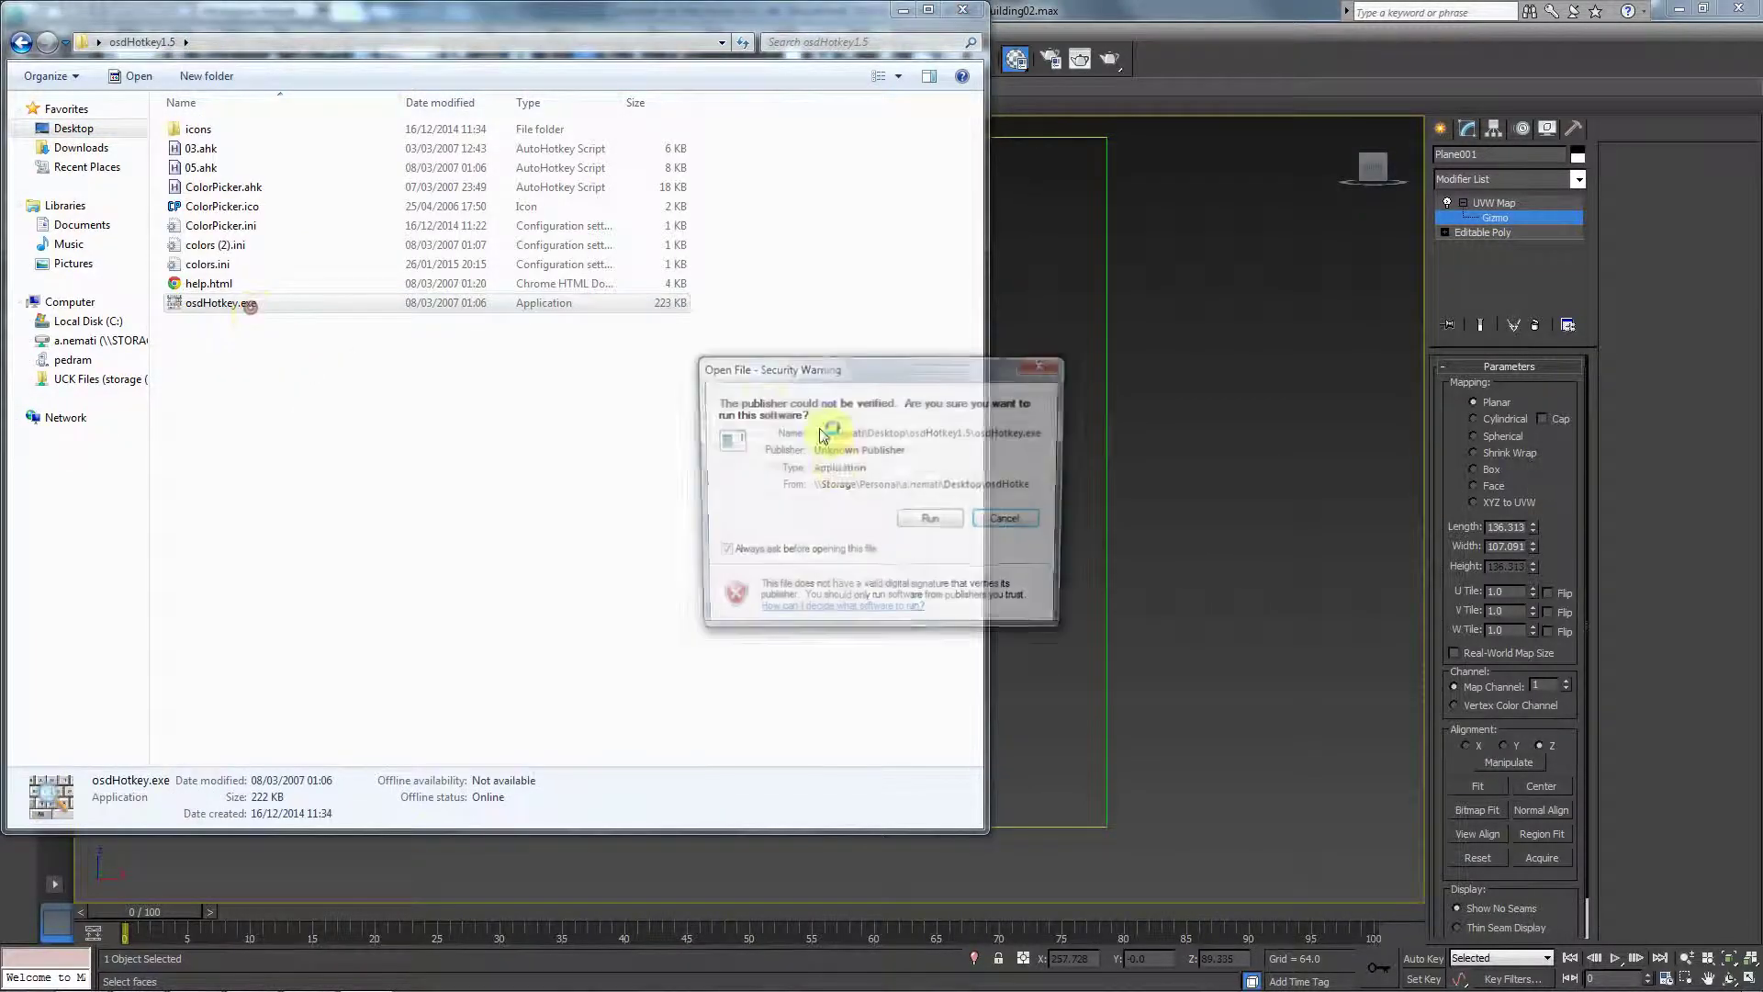
click(946, 524)
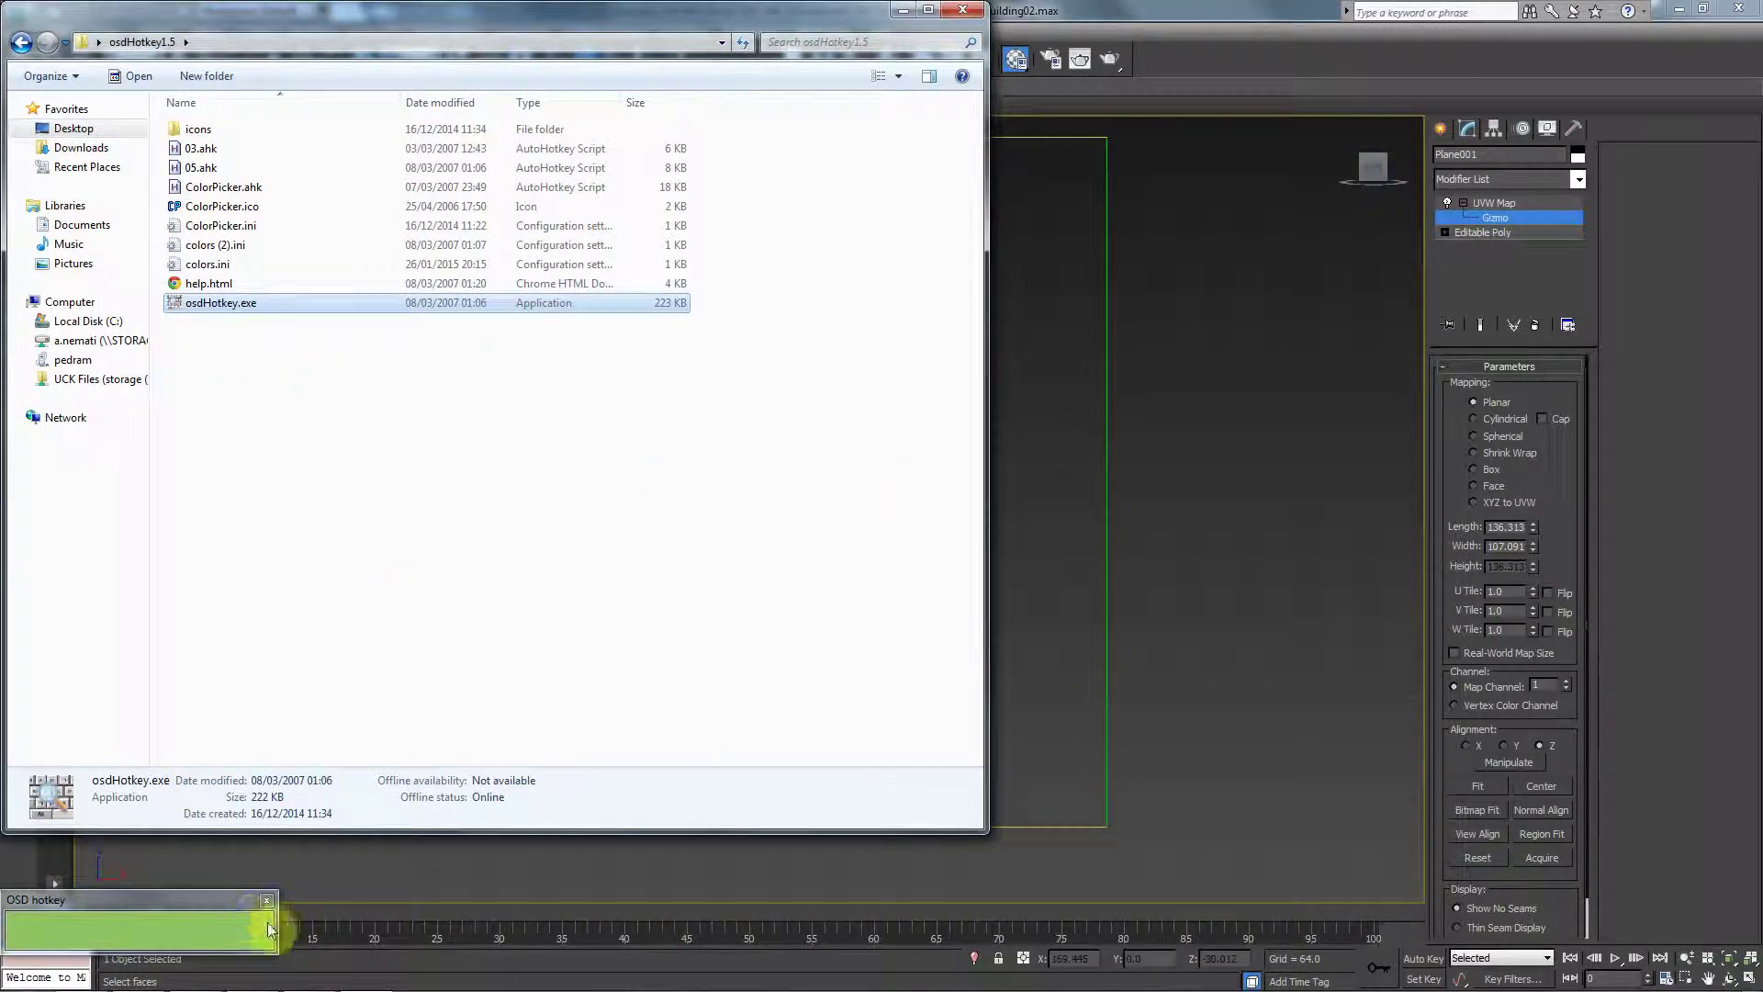
Widen the OSD hotkey overlay, raise it slightly above the timeline, and close the folder window.
drag(274, 927, 497, 929)
drag(318, 900, 311, 852)
click(962, 9)
Shift the UVW Map gizmo slightly so the texture's arch and centre seam line up with the door half.
middle_click(823, 548)
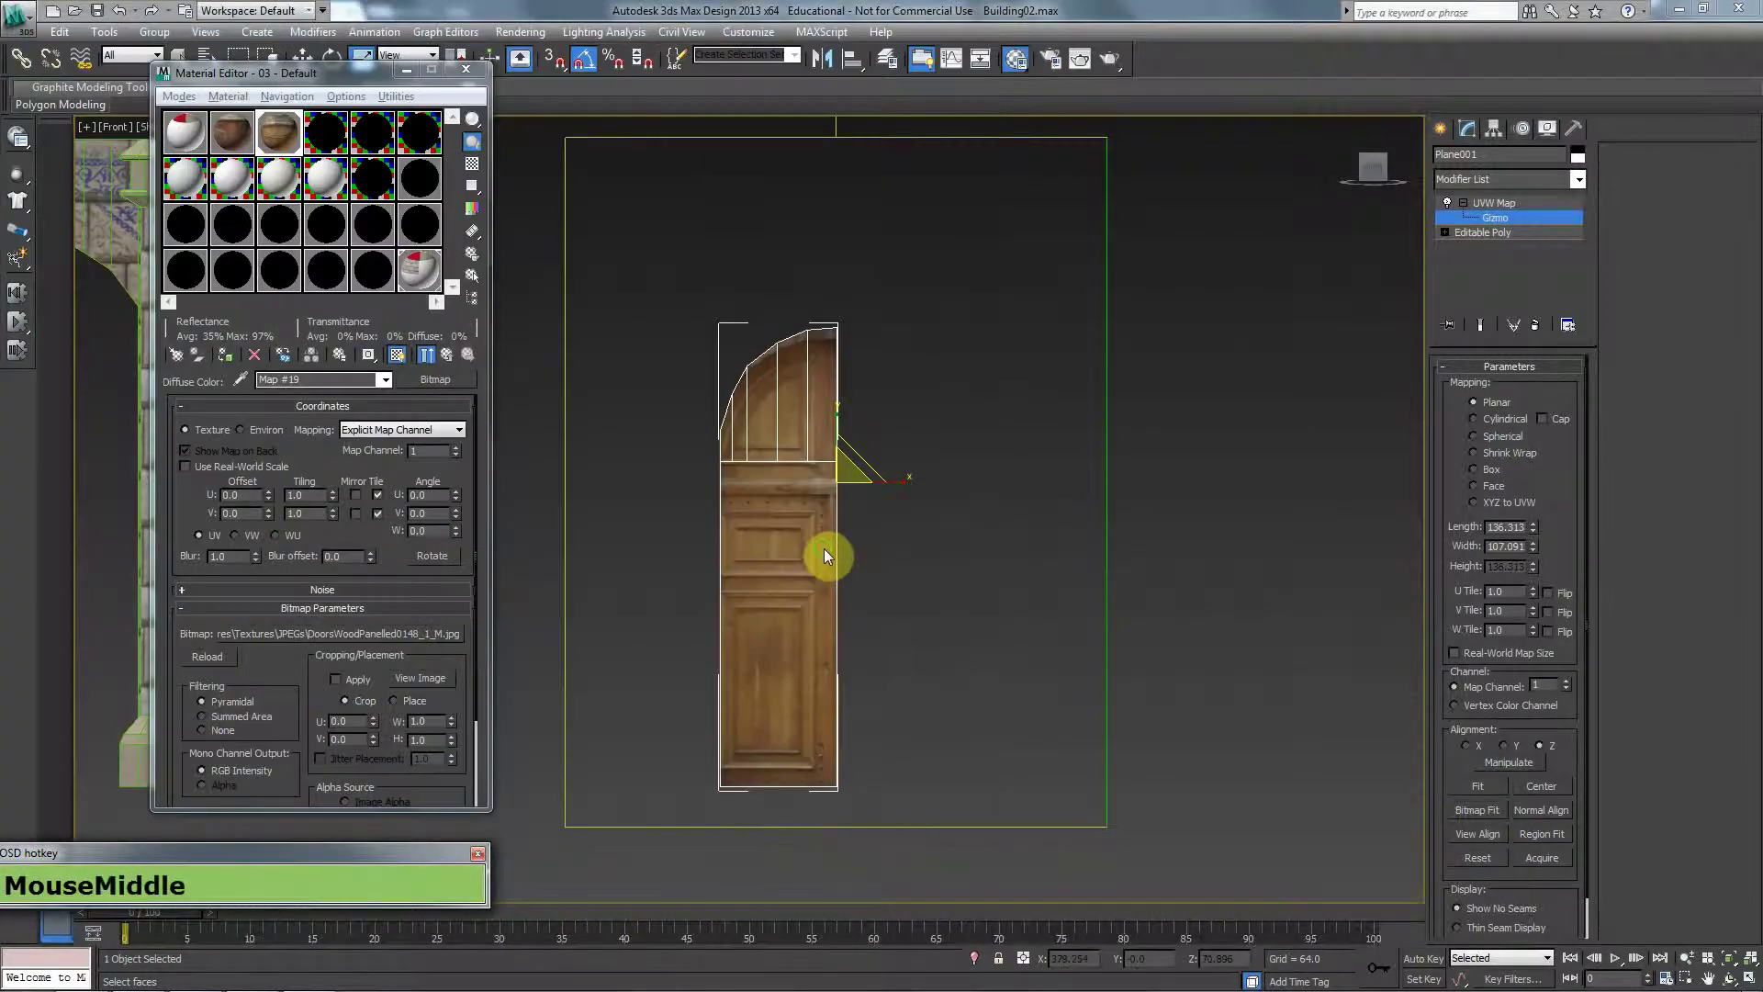
scroll(823, 548, up, 2)
key(w)
drag(895, 451, 908, 427)
middle_drag(849, 589, 857, 456)
key(r)
middle_drag(840, 370, 907, 305)
Fine-tune the UVW Map gizmo's vertical scale and position over the door half, undoing the excess changes.
drag(884, 301, 880, 331)
key(ctrl+z)
click(879, 294)
key(w)
click(881, 322)
middle_drag(852, 394, 851, 384)
key(r)
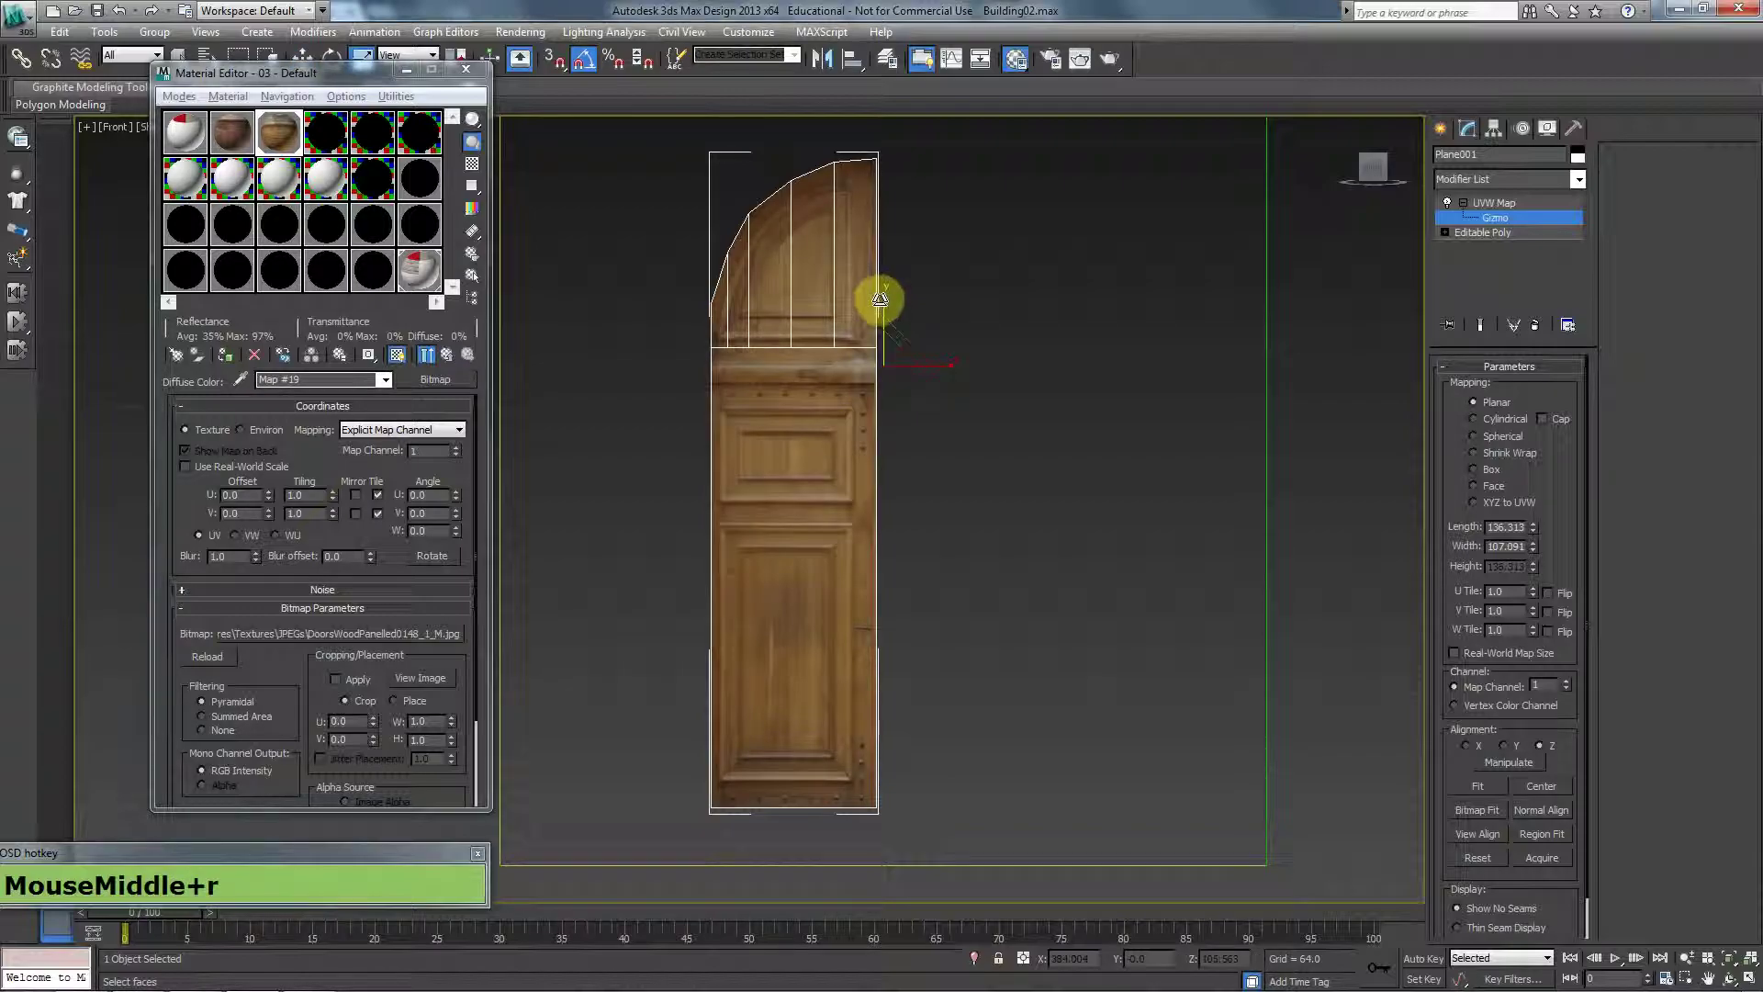
drag(878, 295, 882, 330)
key(w)
key(ctrl+z)
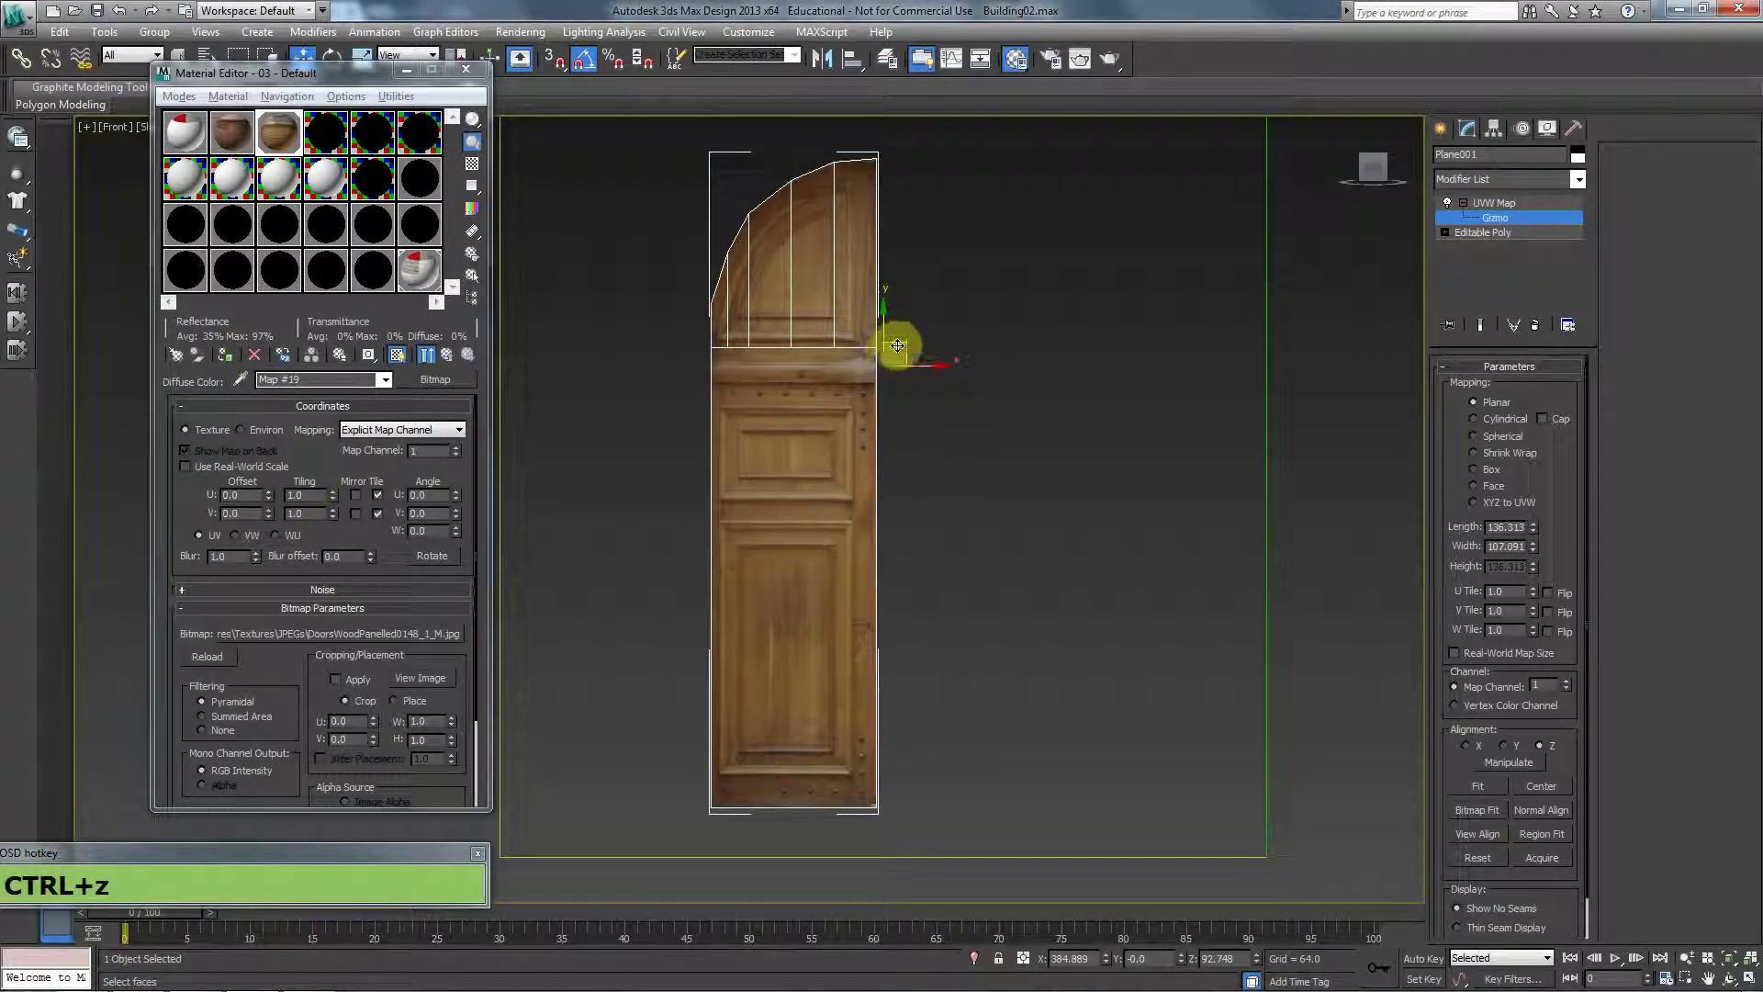
Return to the Editable Poly's polygon level with the UVW mapping result displayed and the arched section's polygons selected.
click(1501, 234)
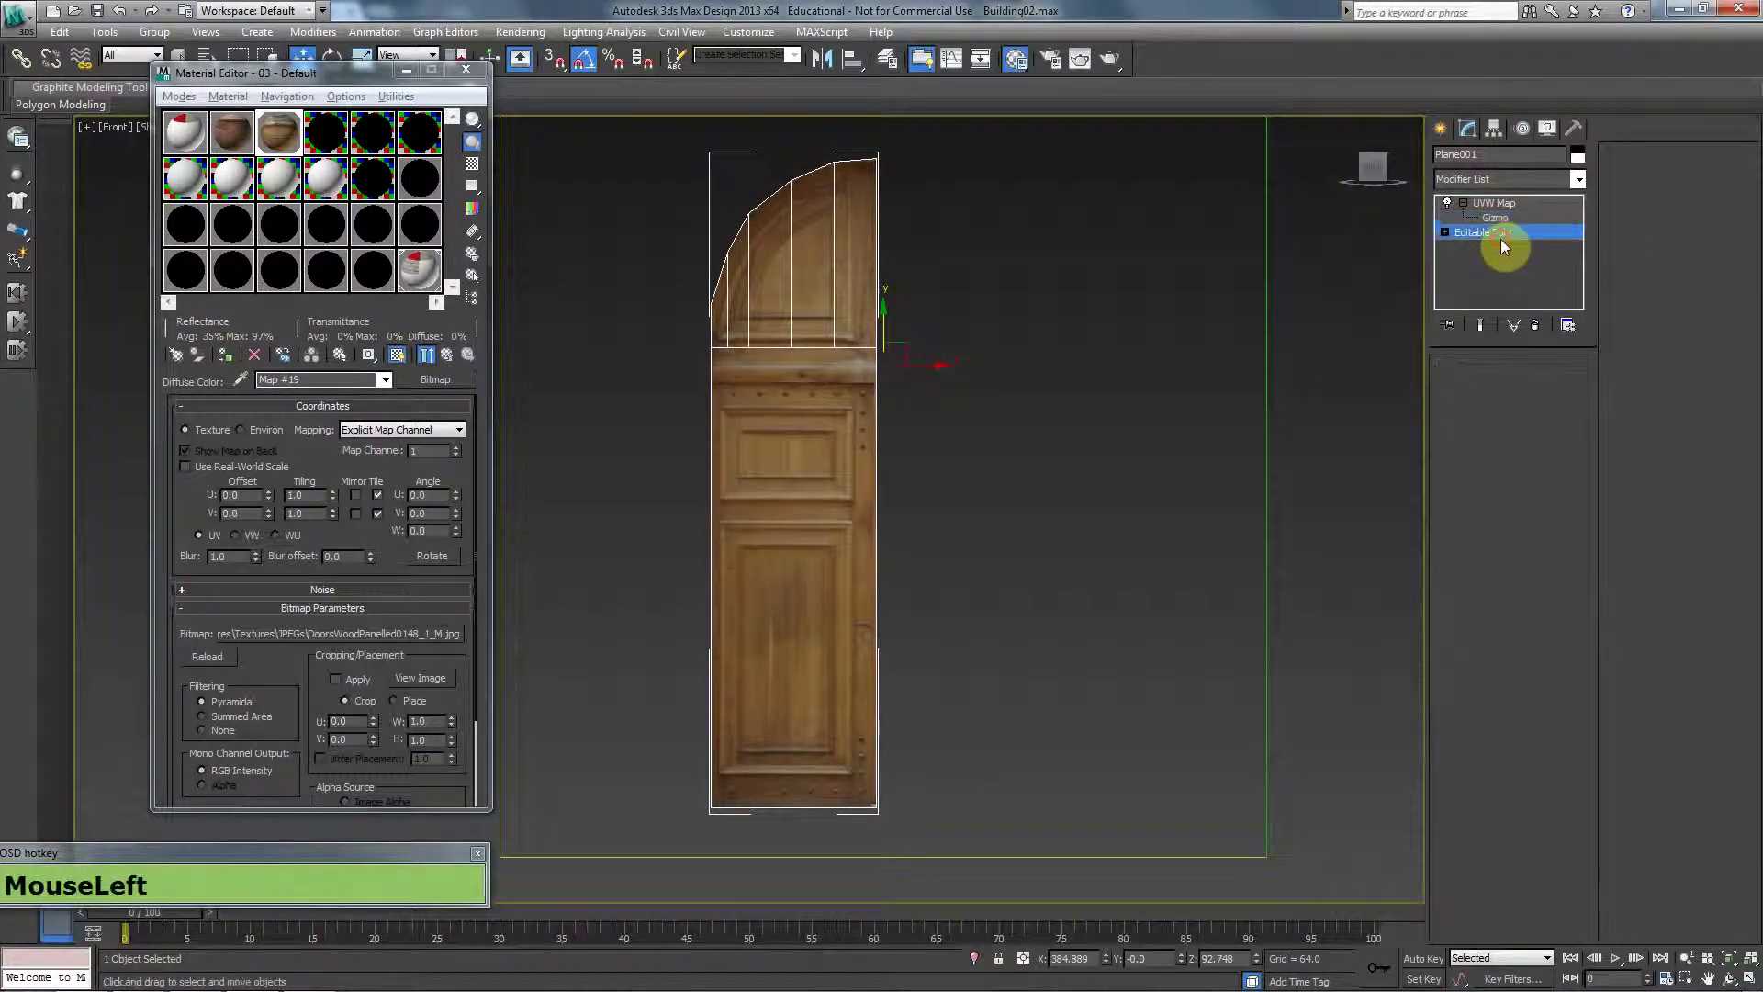
click(1480, 326)
middle_drag(997, 514, 1000, 521)
scroll(864, 513, up, 3)
middle_drag(864, 513, 889, 650)
click(1528, 394)
key(z)
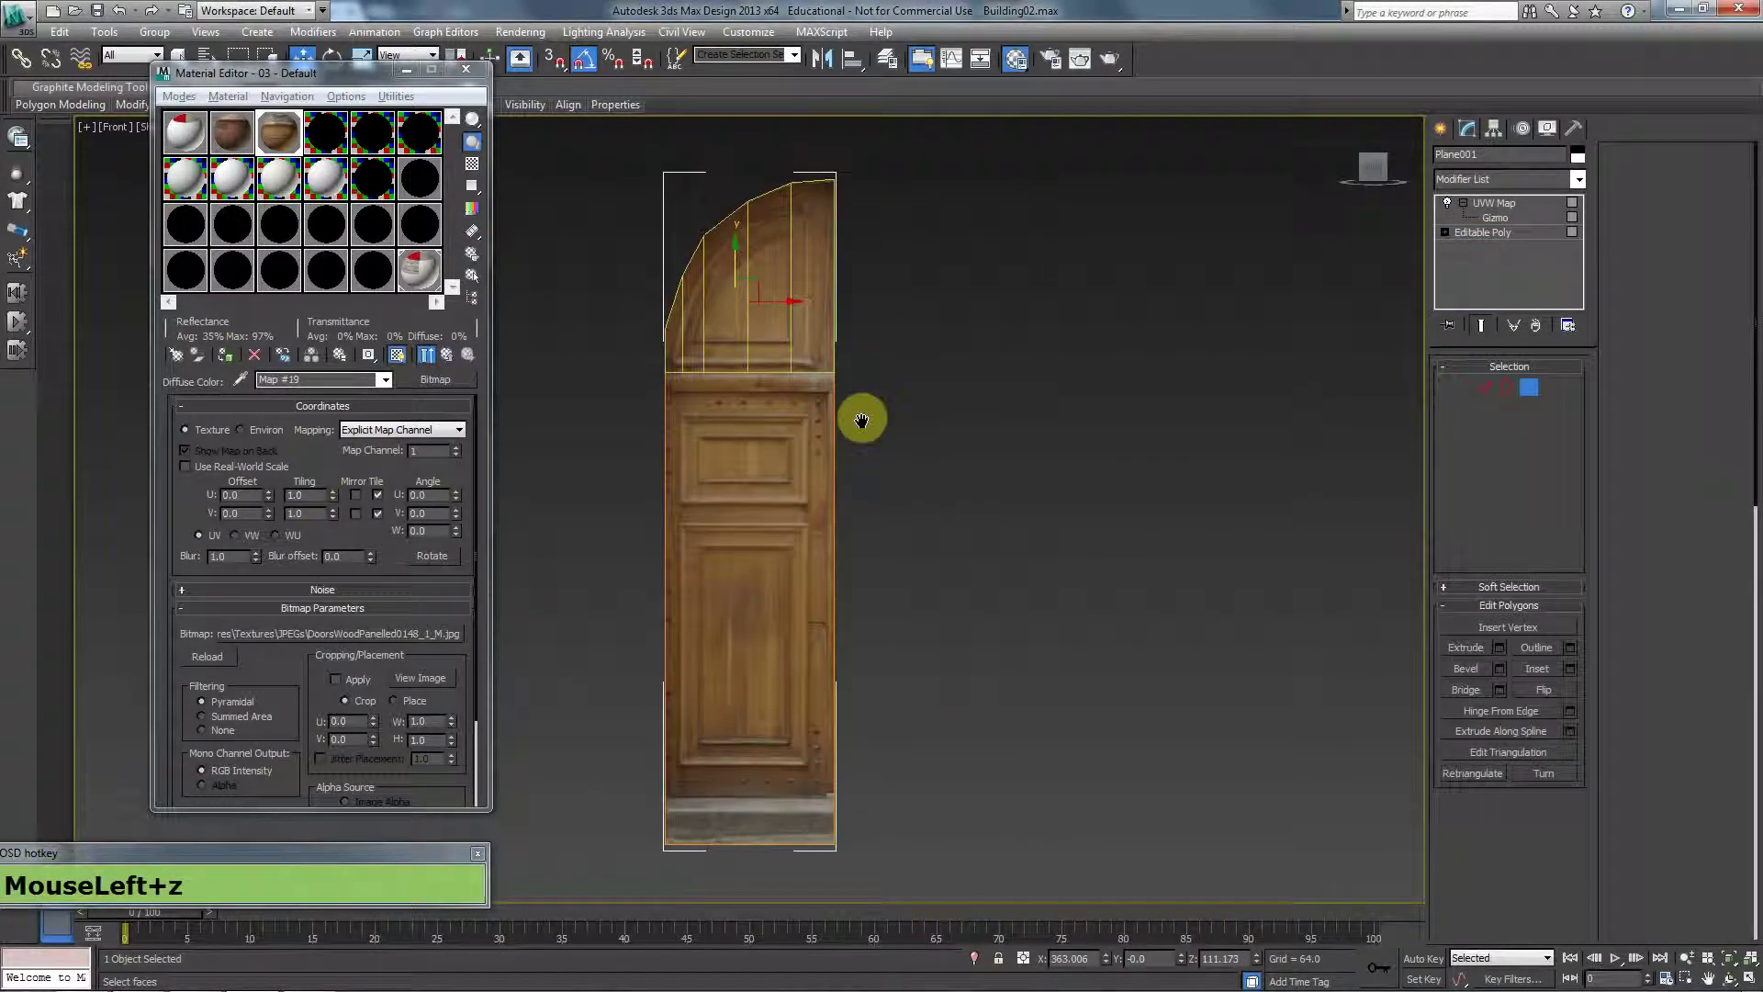
Inset the five arched polygons as one group by 1.222.
scroll(928, 569, up, 3)
click(1569, 668)
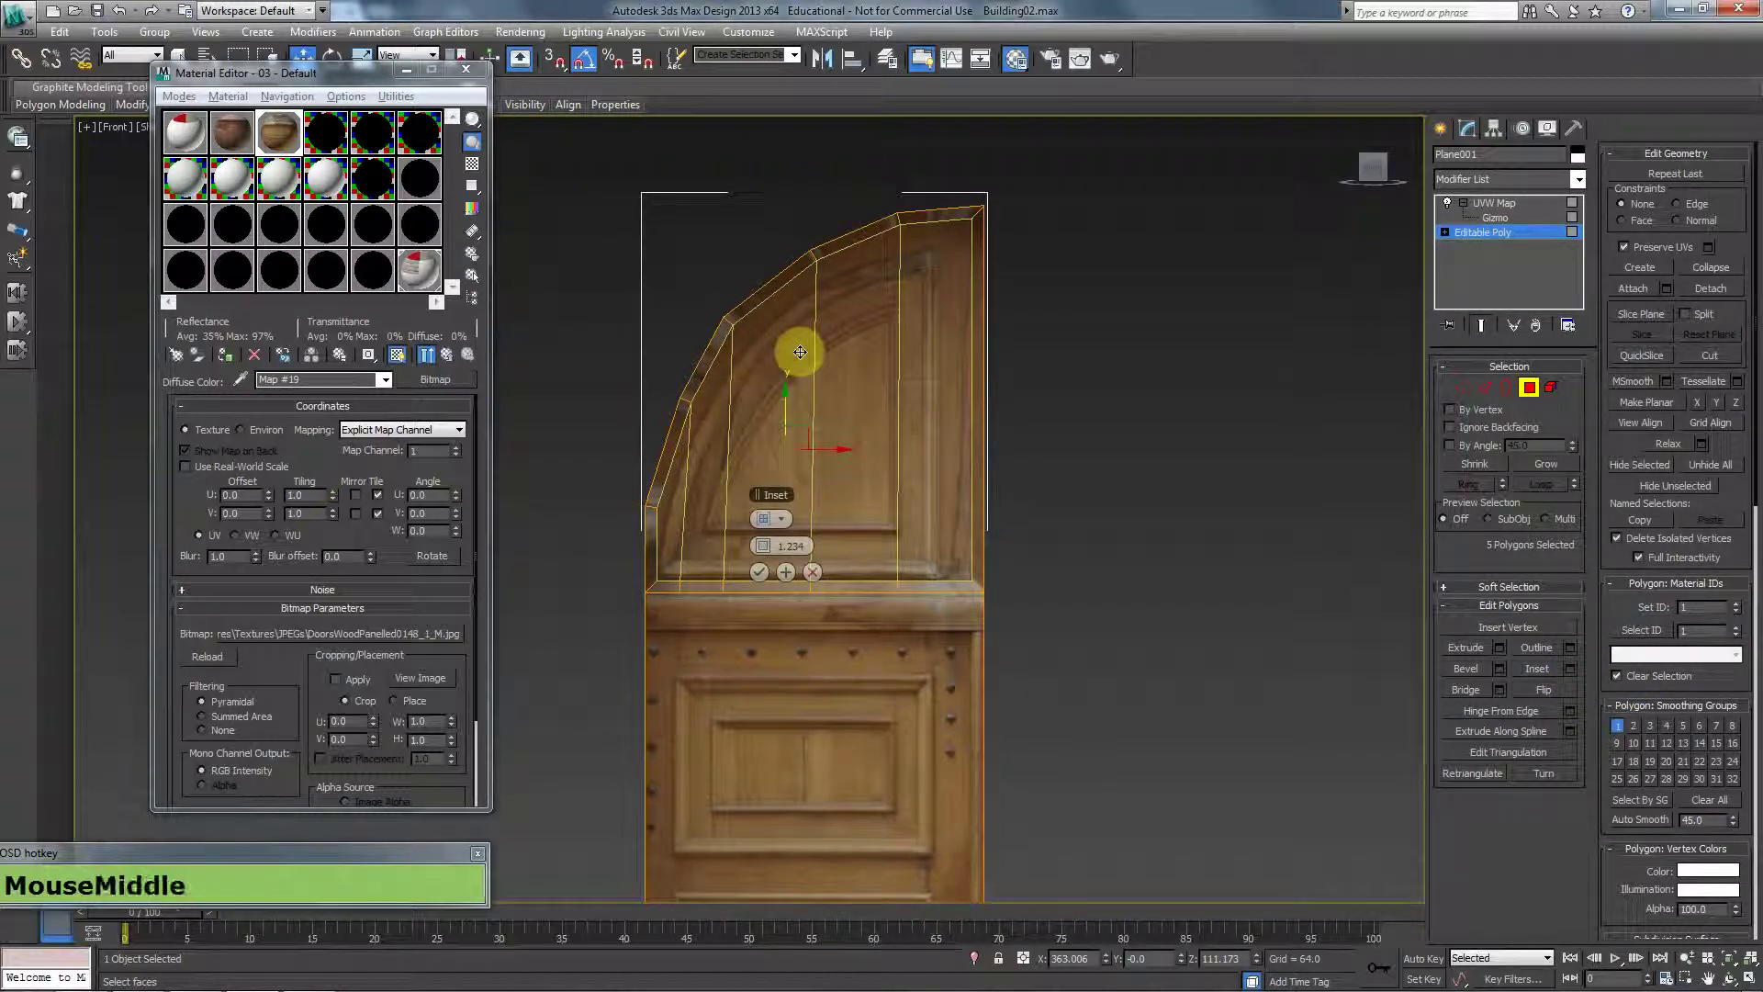
scroll(800, 351, up, 2)
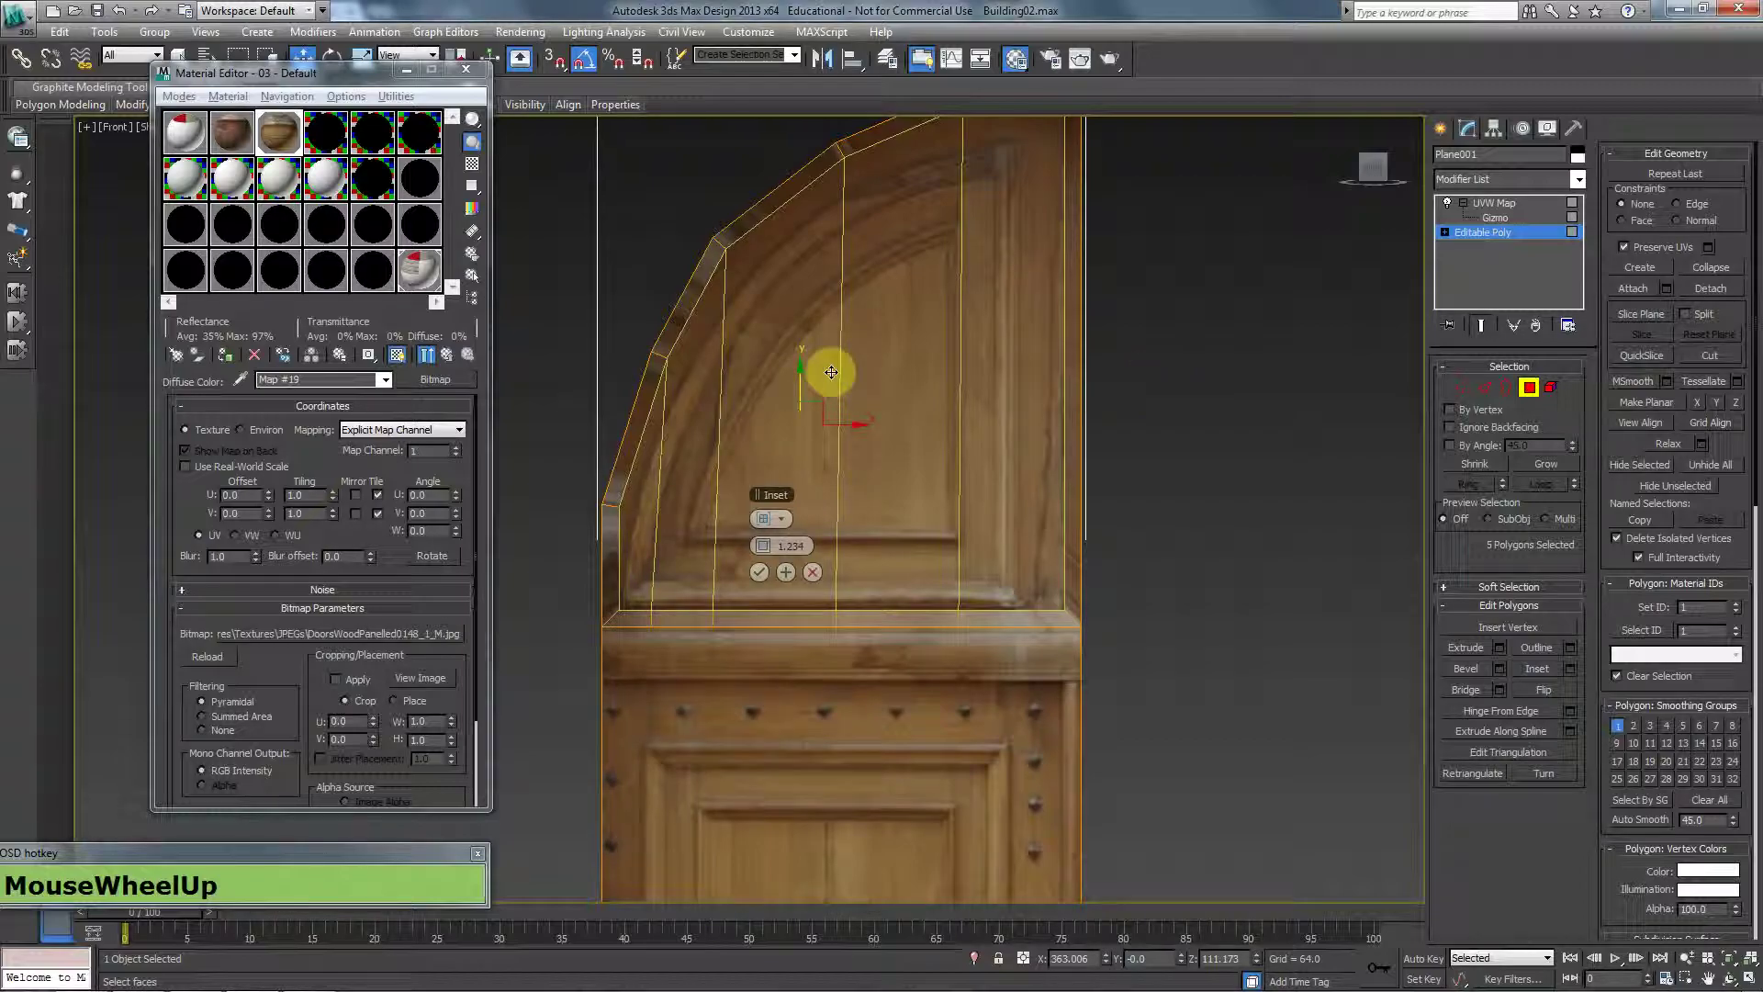
click(1526, 389)
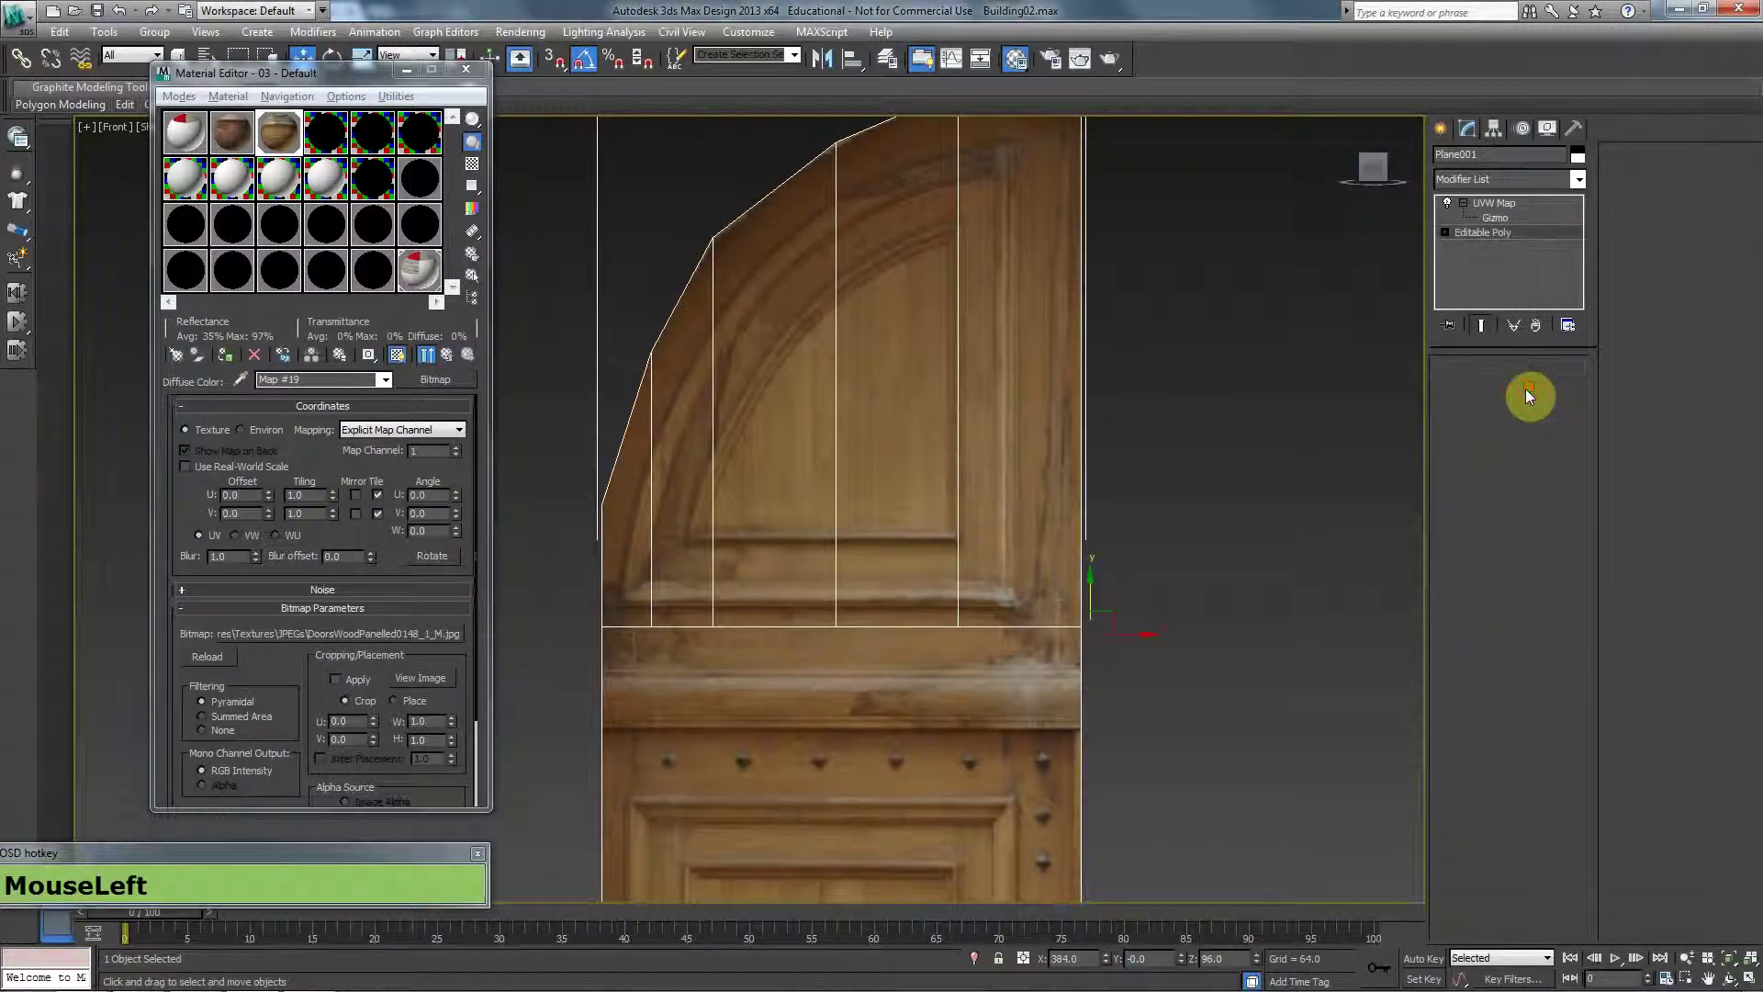
click(1524, 388)
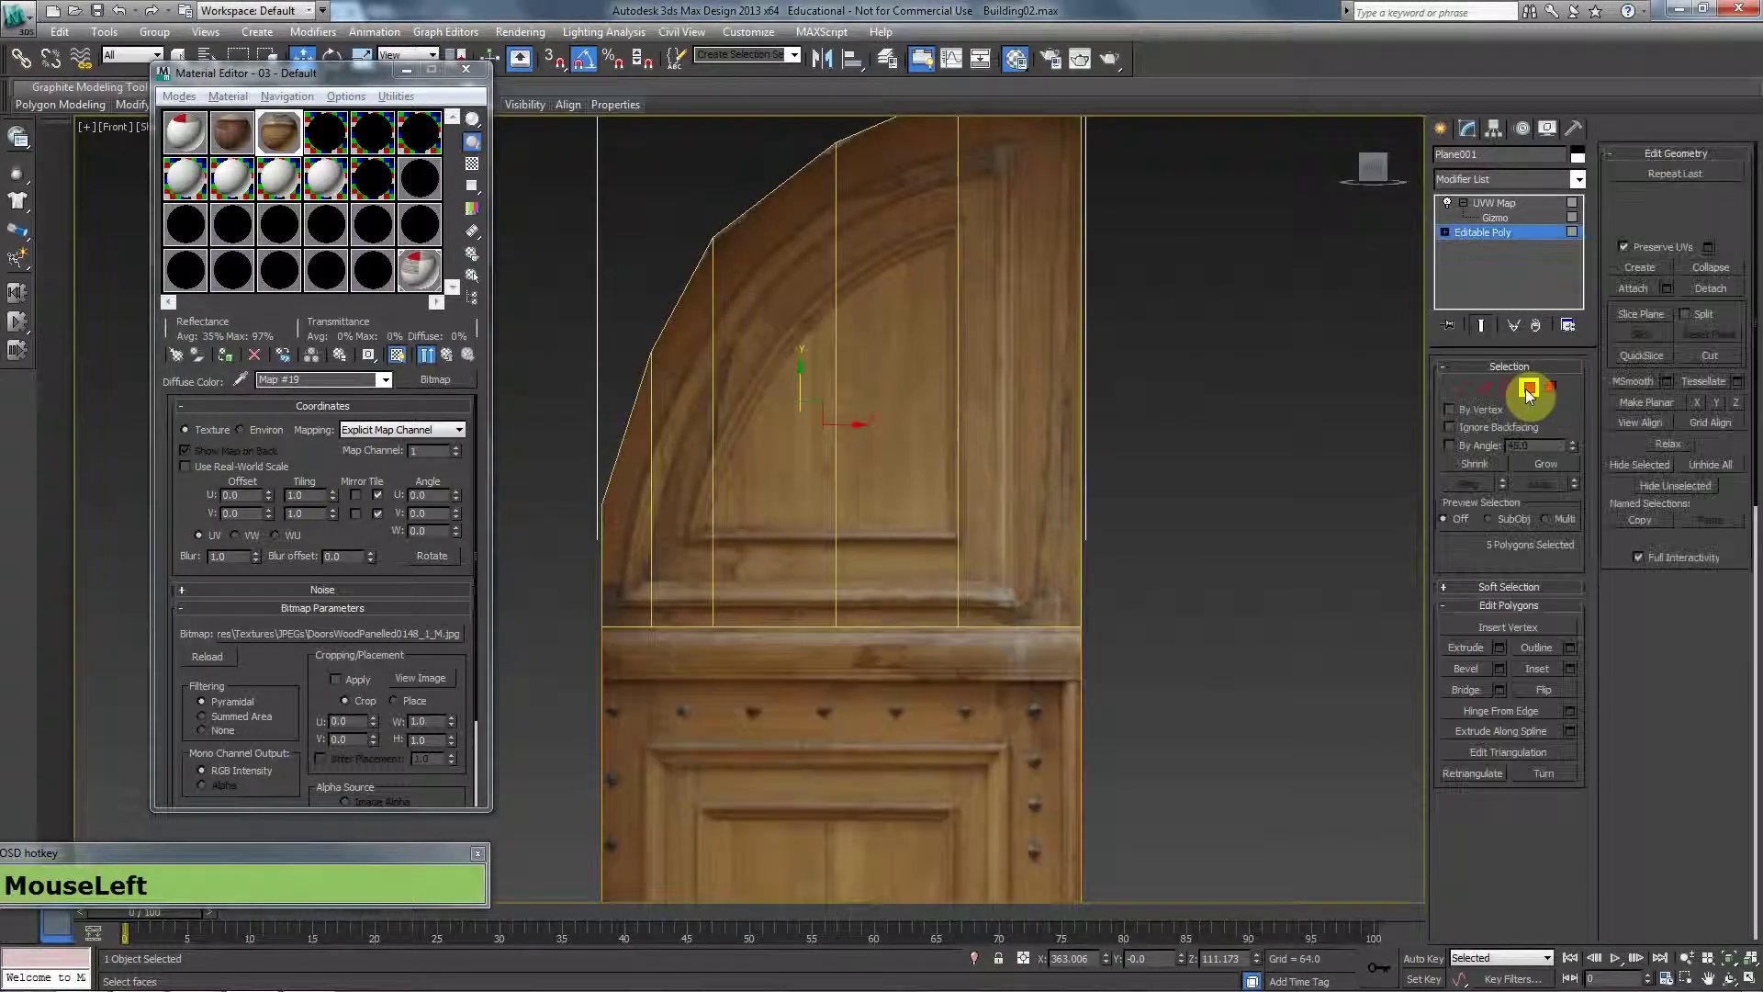
click(1571, 668)
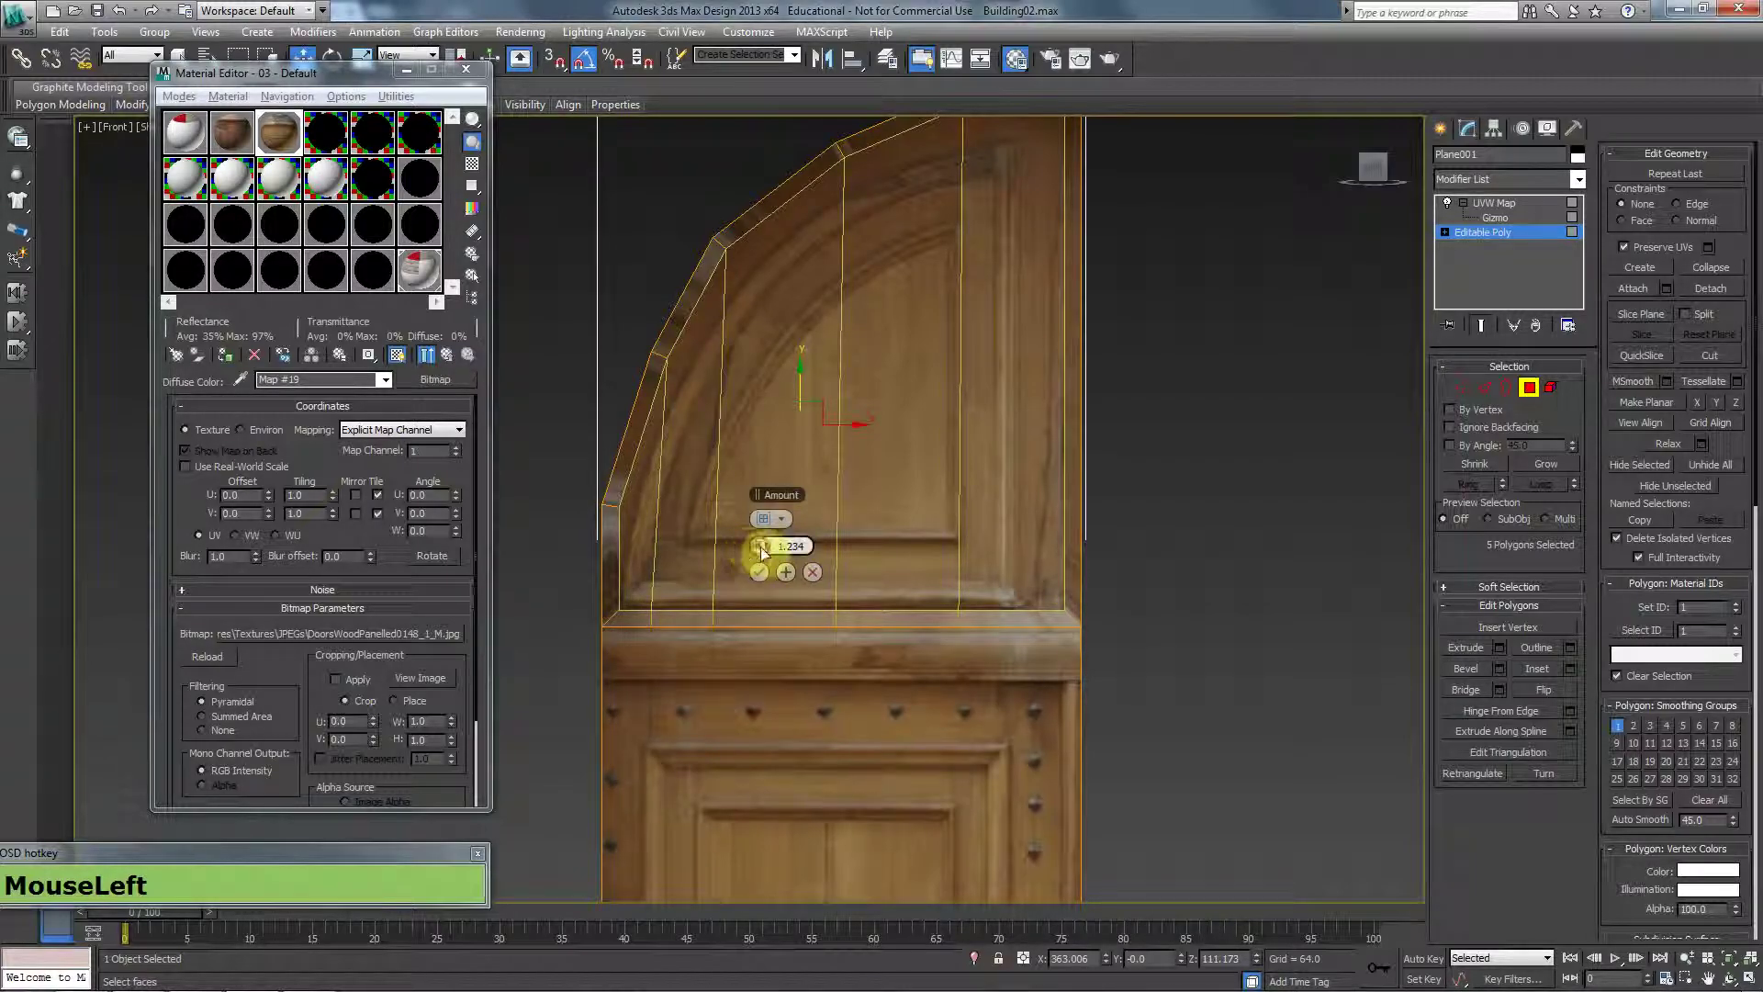
drag(761, 546, 761, 551)
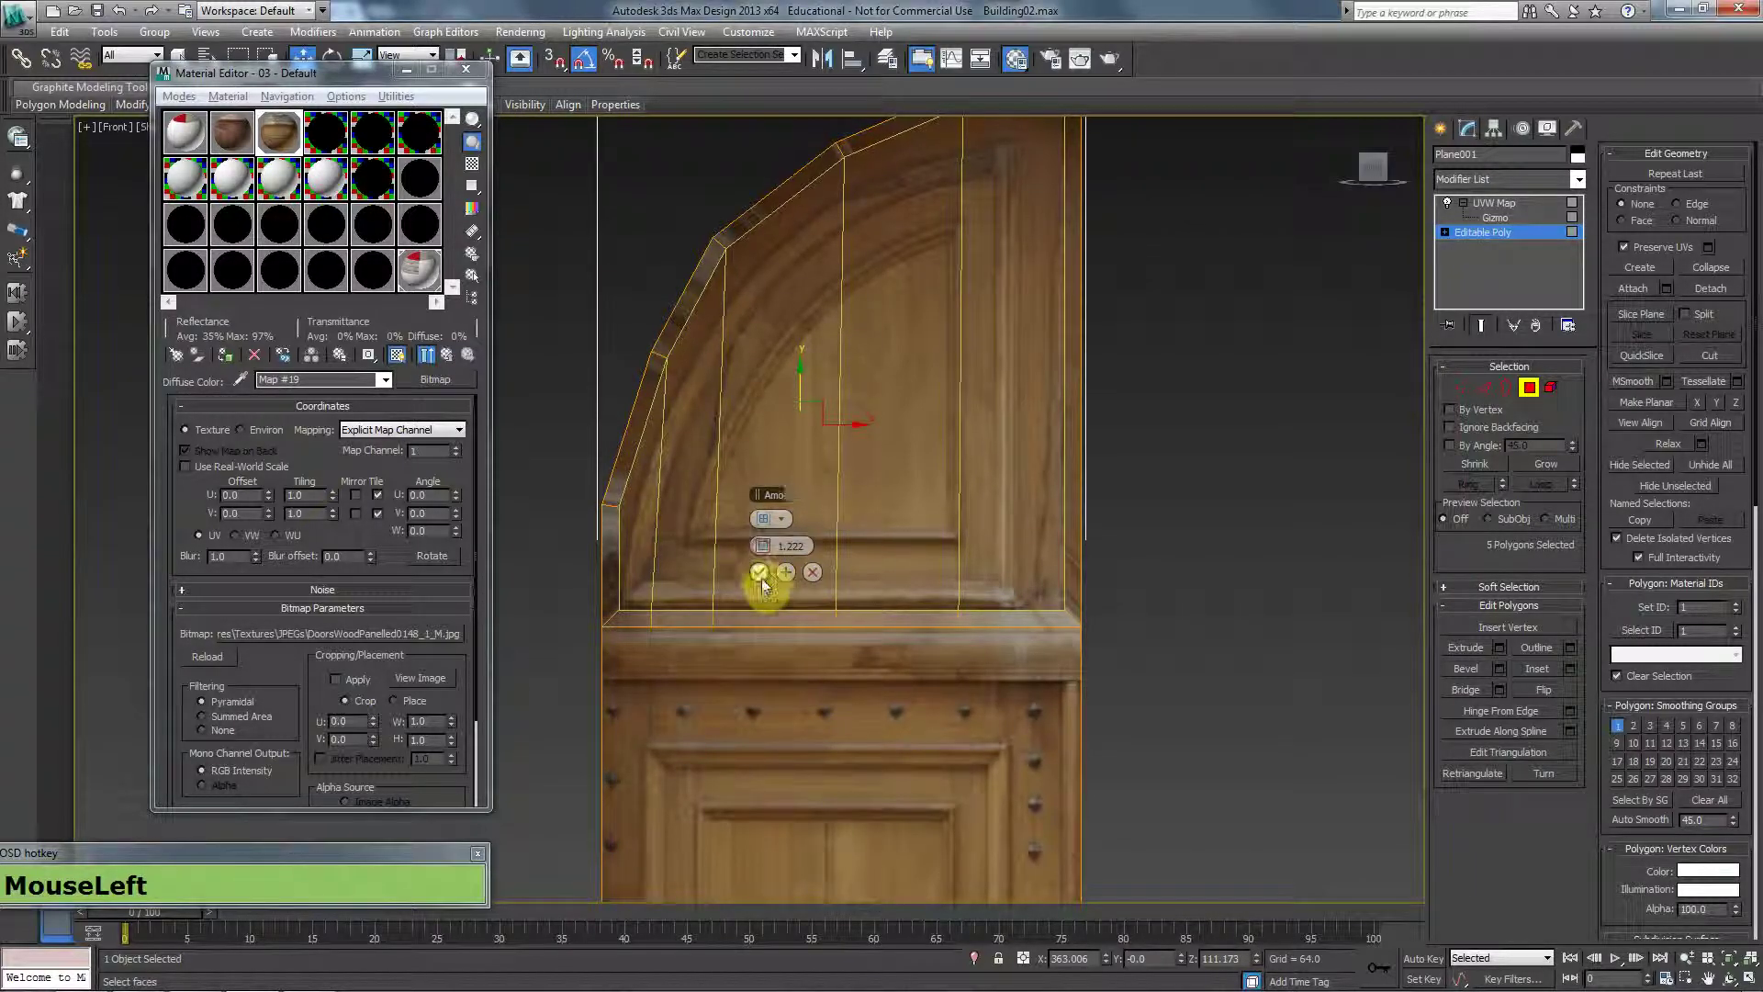
click(758, 572)
Move the inset's inner arch vertices inward and down to follow the curved moulding in the door texture.
key(1)
drag(697, 406, 657, 356)
middle_drag(712, 379, 713, 405)
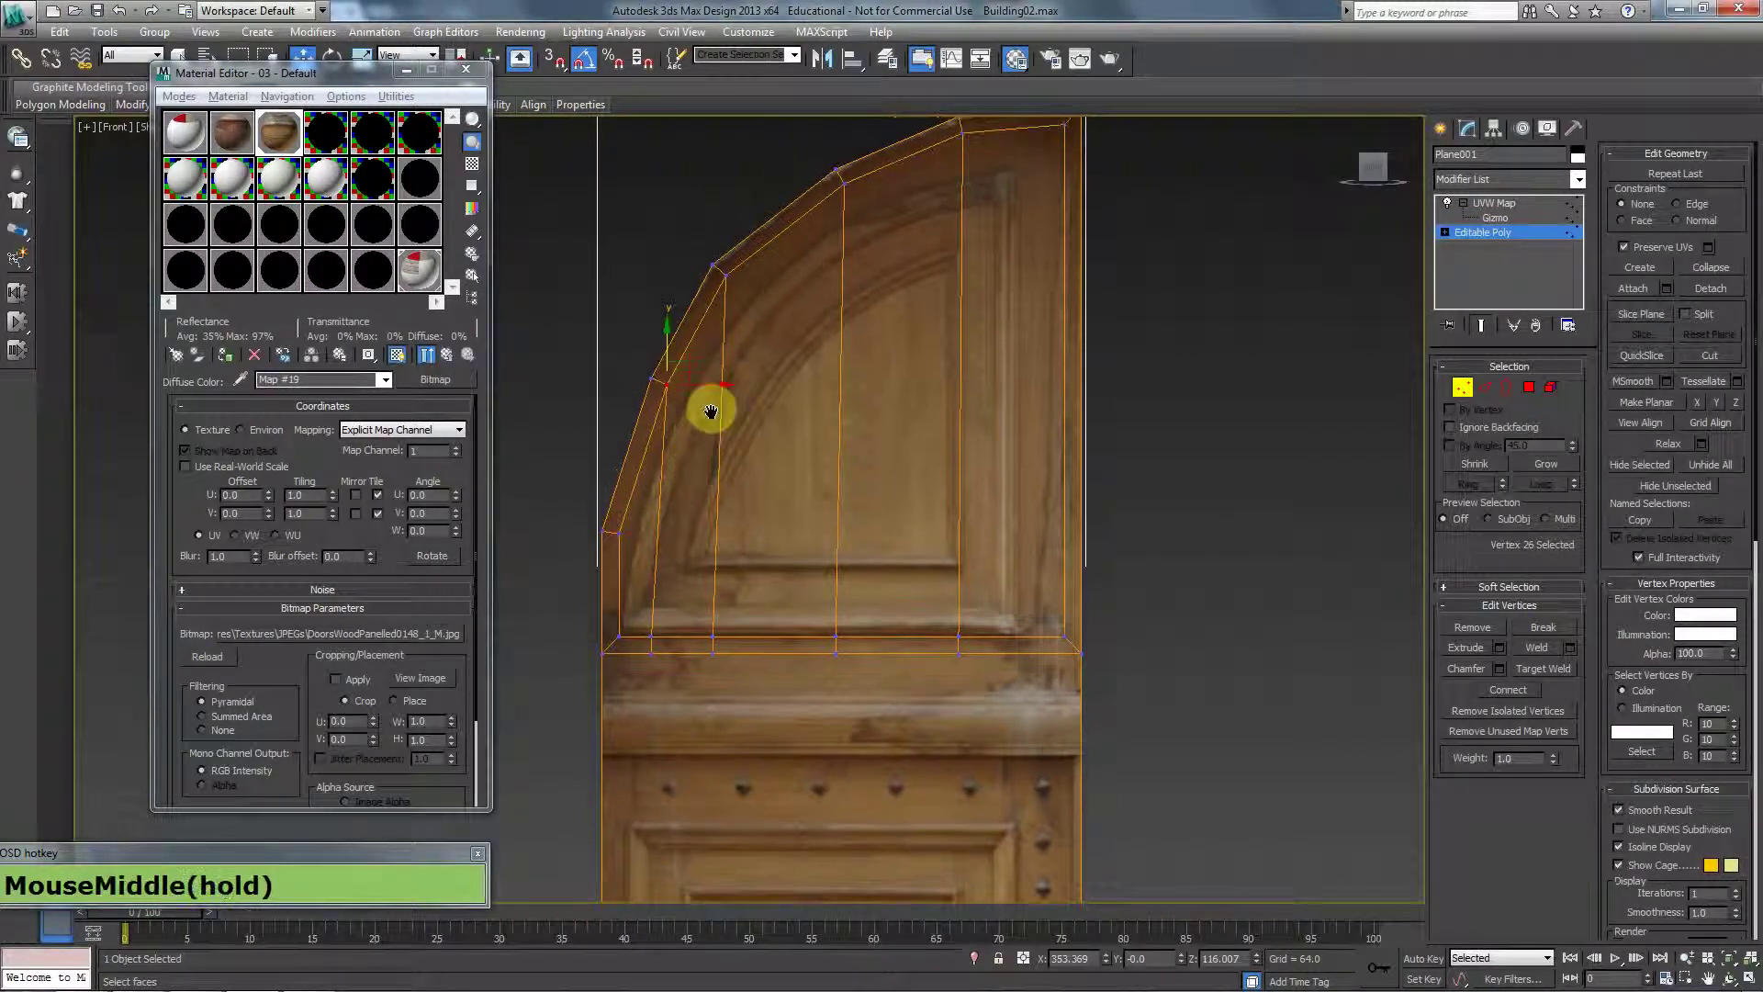
ctrl+drag(738, 273, 751, 261)
ctrl+drag(868, 166, 657, 496)
alt+click(720, 276)
click(949, 575)
click(620, 535)
drag(661, 532, 672, 530)
middle_drag(877, 395, 824, 531)
drag(938, 262, 1011, 292)
click(1013, 259)
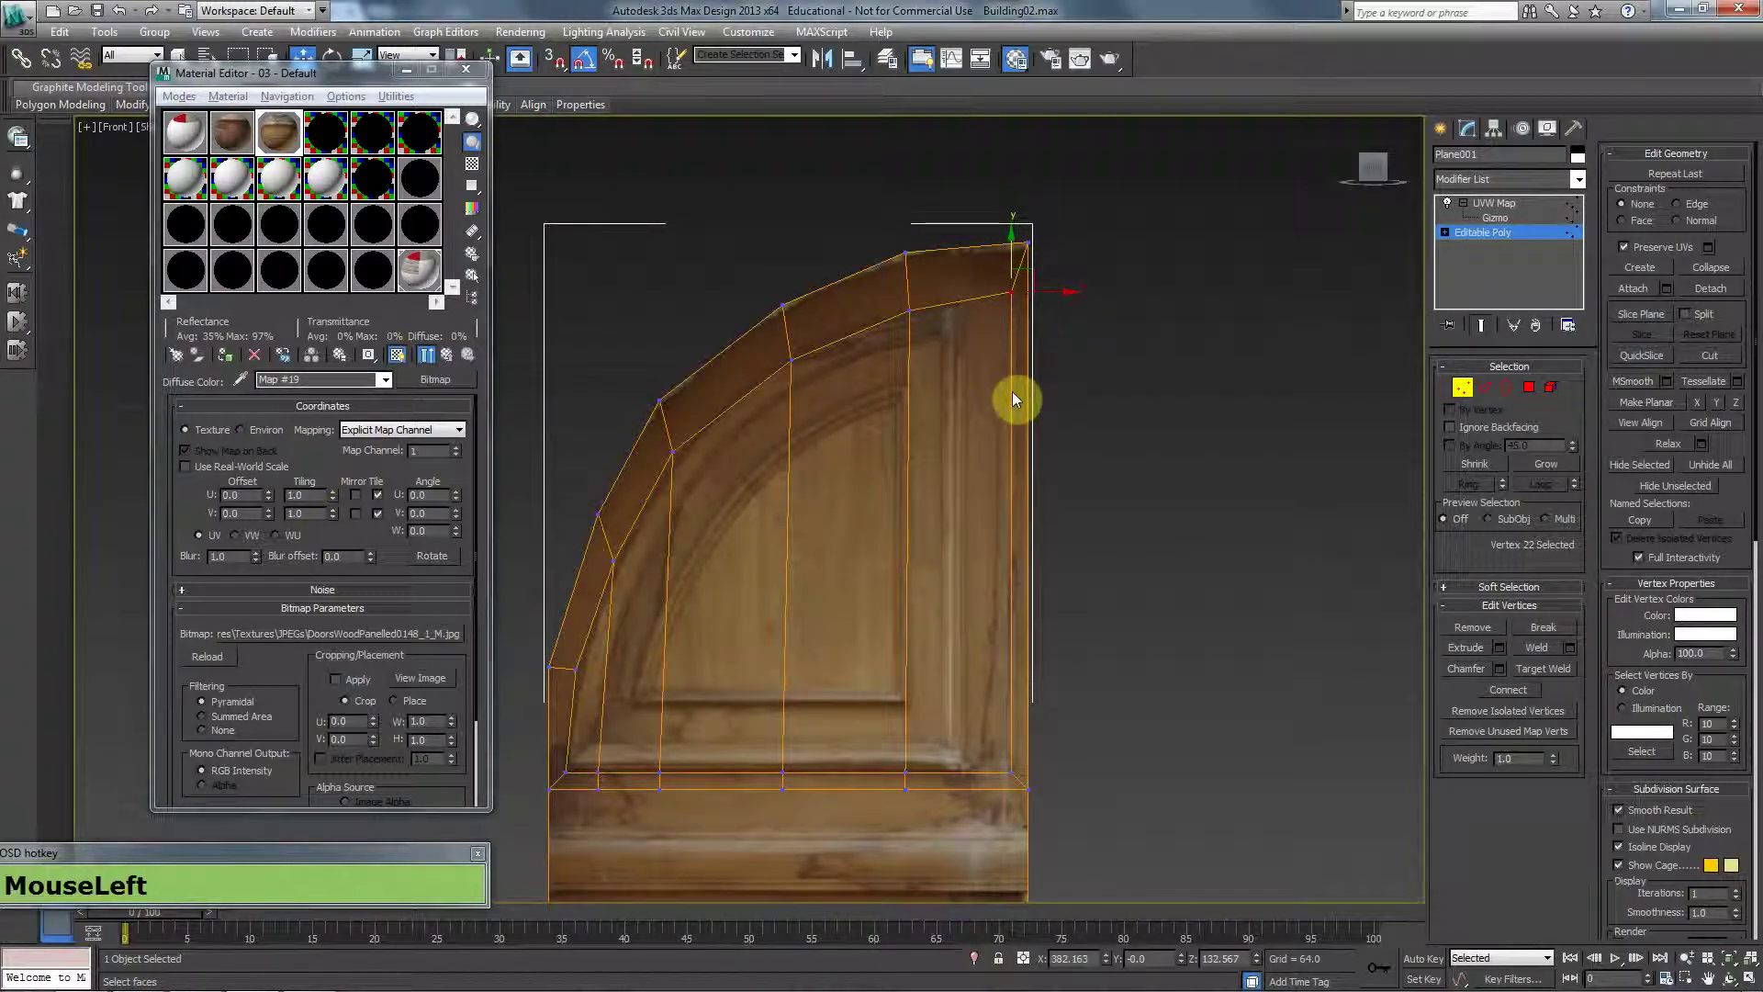
Move the inset's vertical edge near the centre seam inward to the panel frame and adjust its top vertex.
key(2)
click(1018, 509)
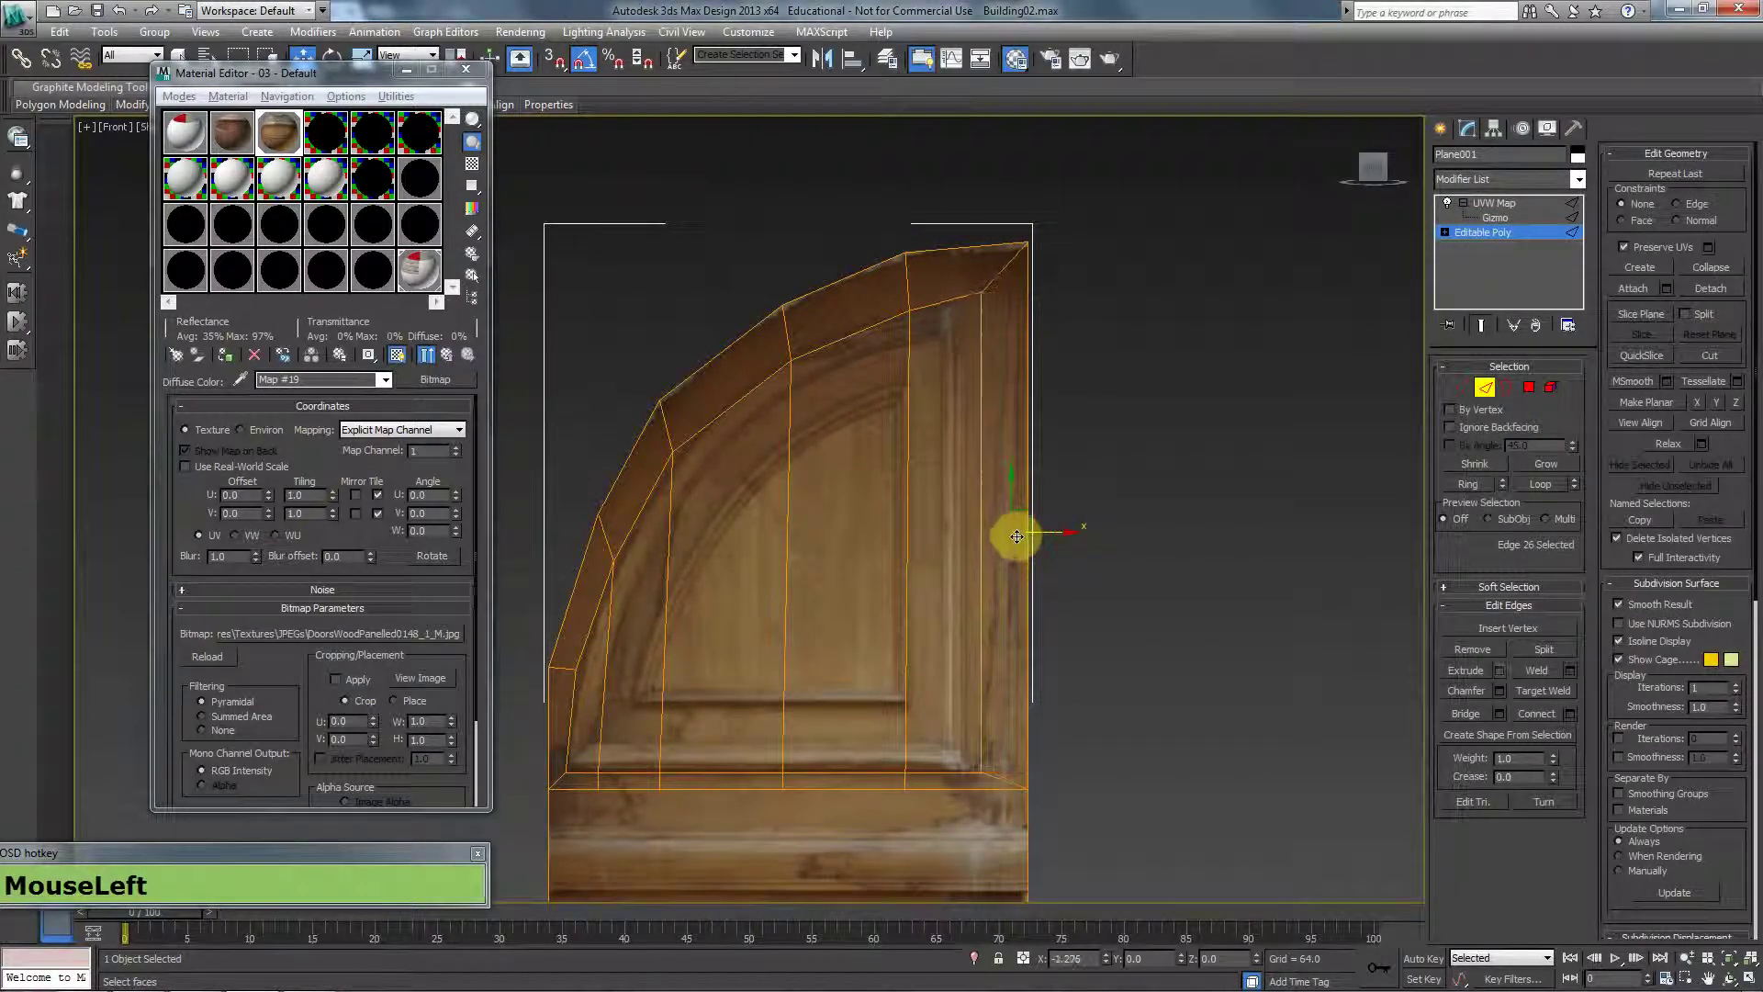
drag(1017, 536, 966, 399)
key(1)
click(909, 310)
key(ctrl+z)
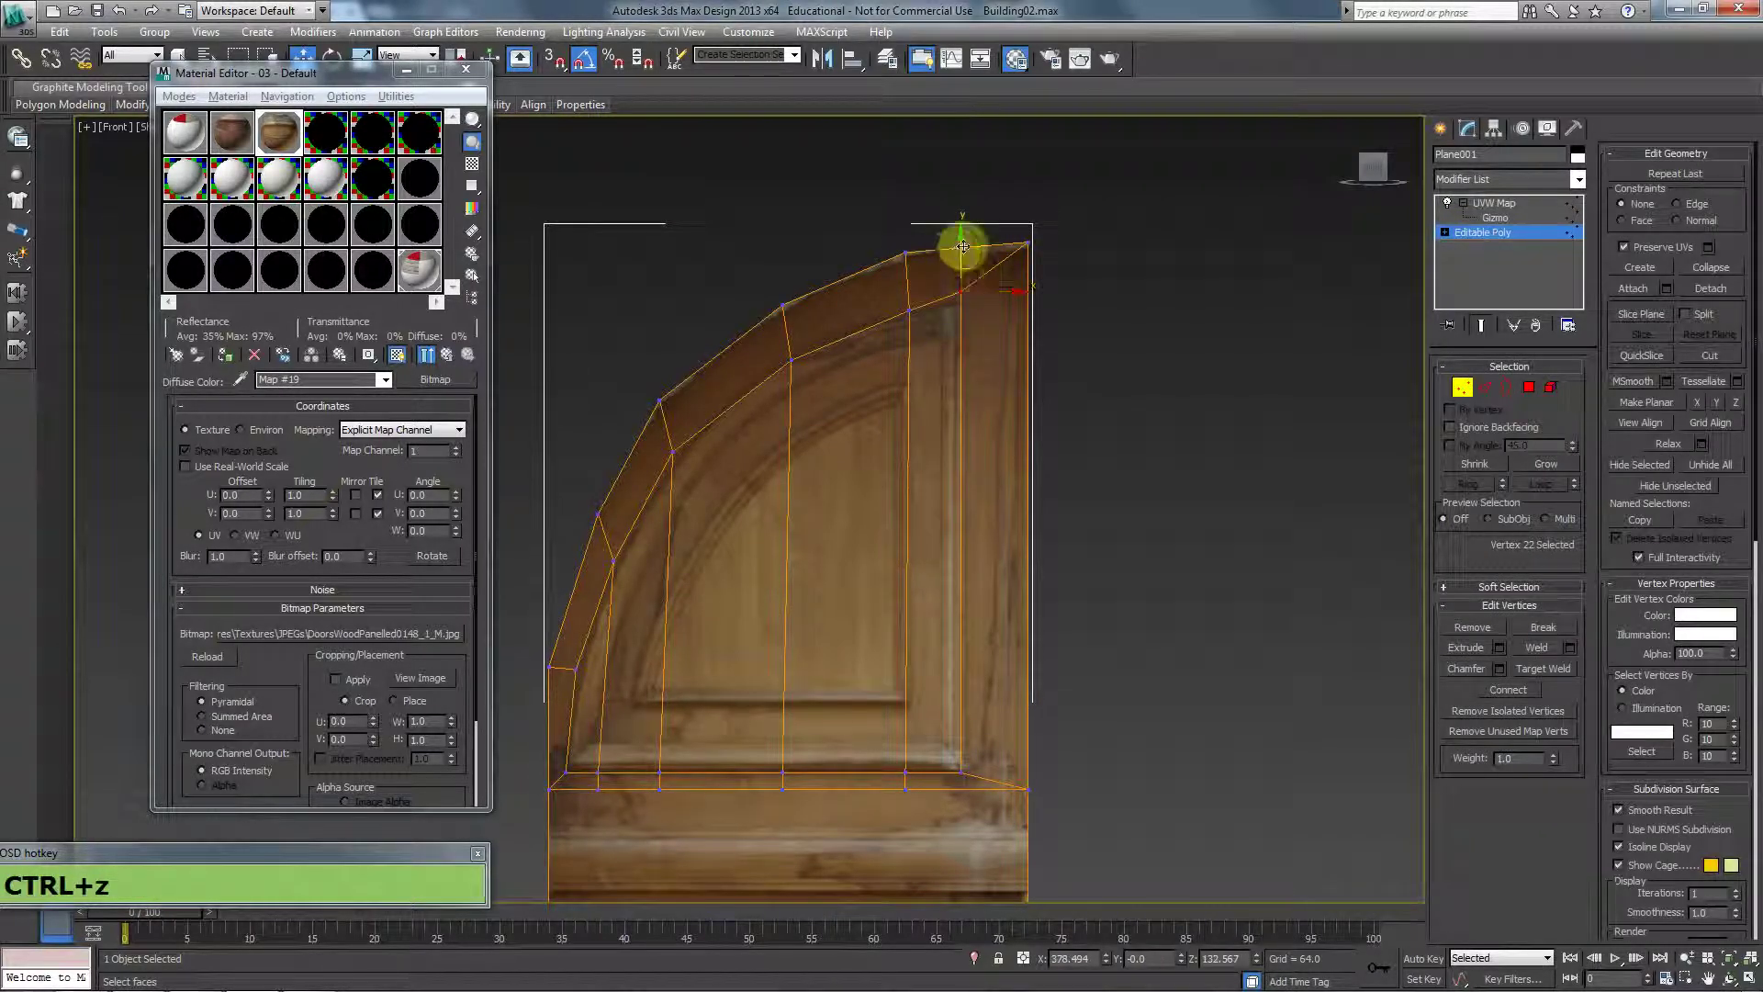
drag(962, 246, 901, 499)
middle_drag(900, 499, 960, 483)
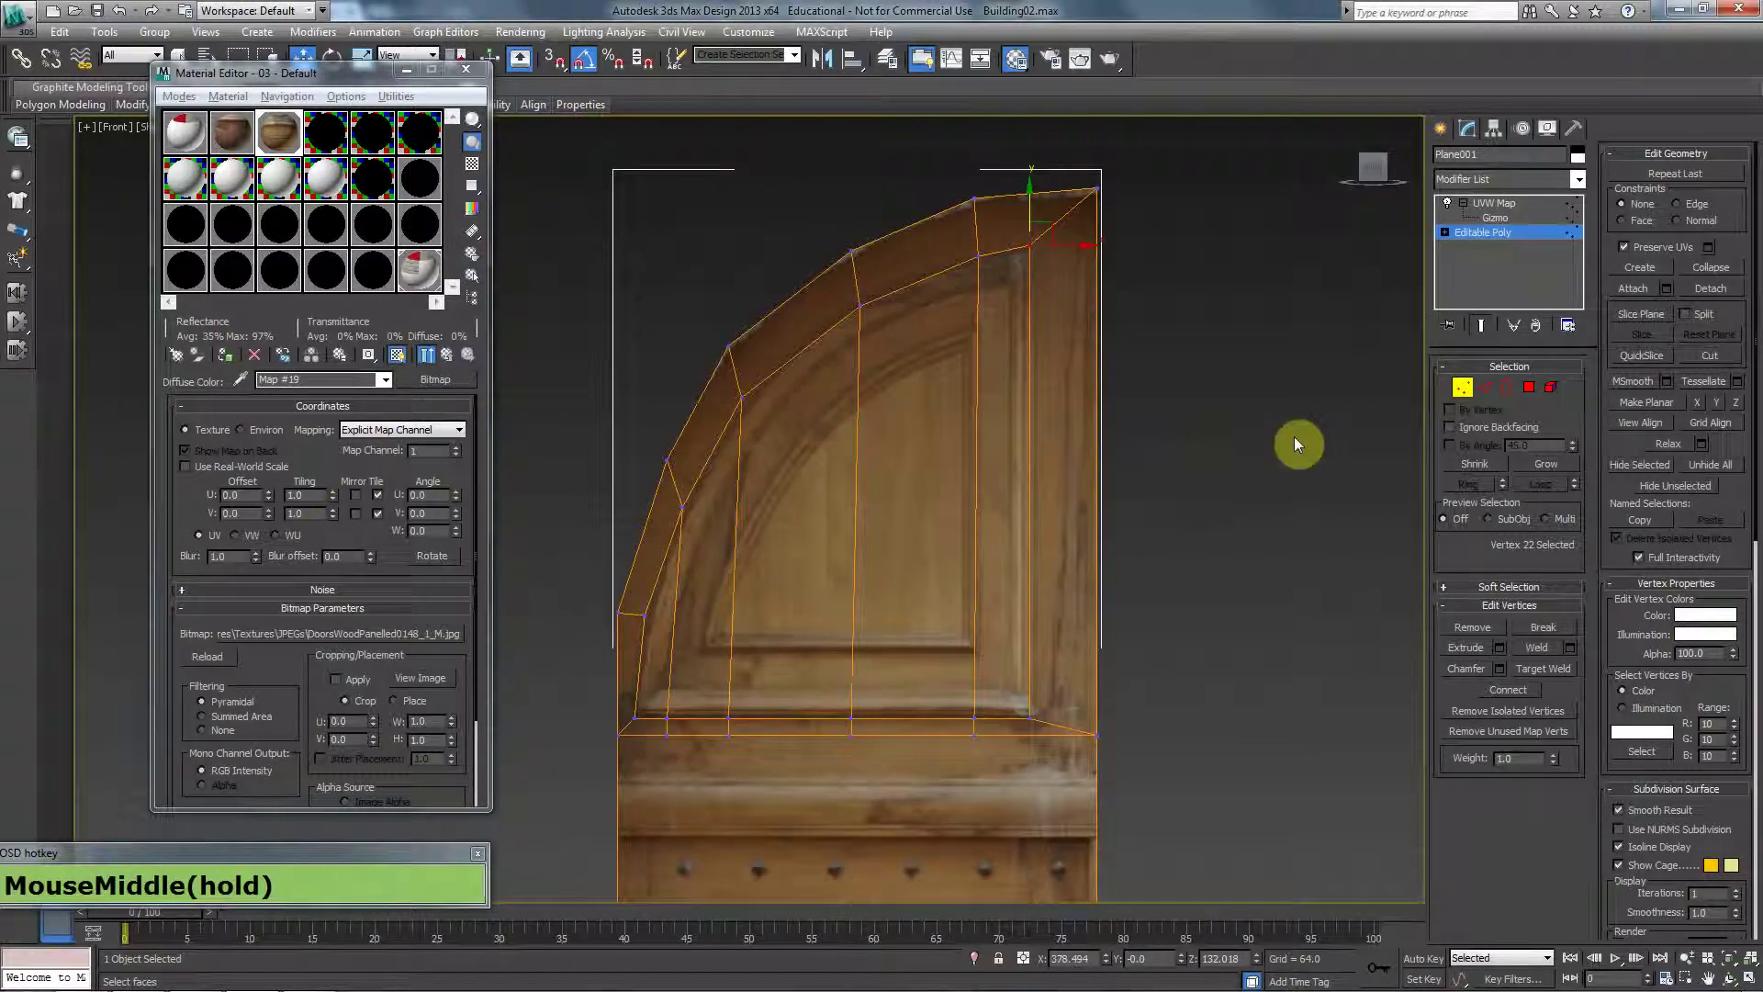
Select the five polygons inside the arched frame and inset them by 1.571.
click(1529, 387)
click(871, 441)
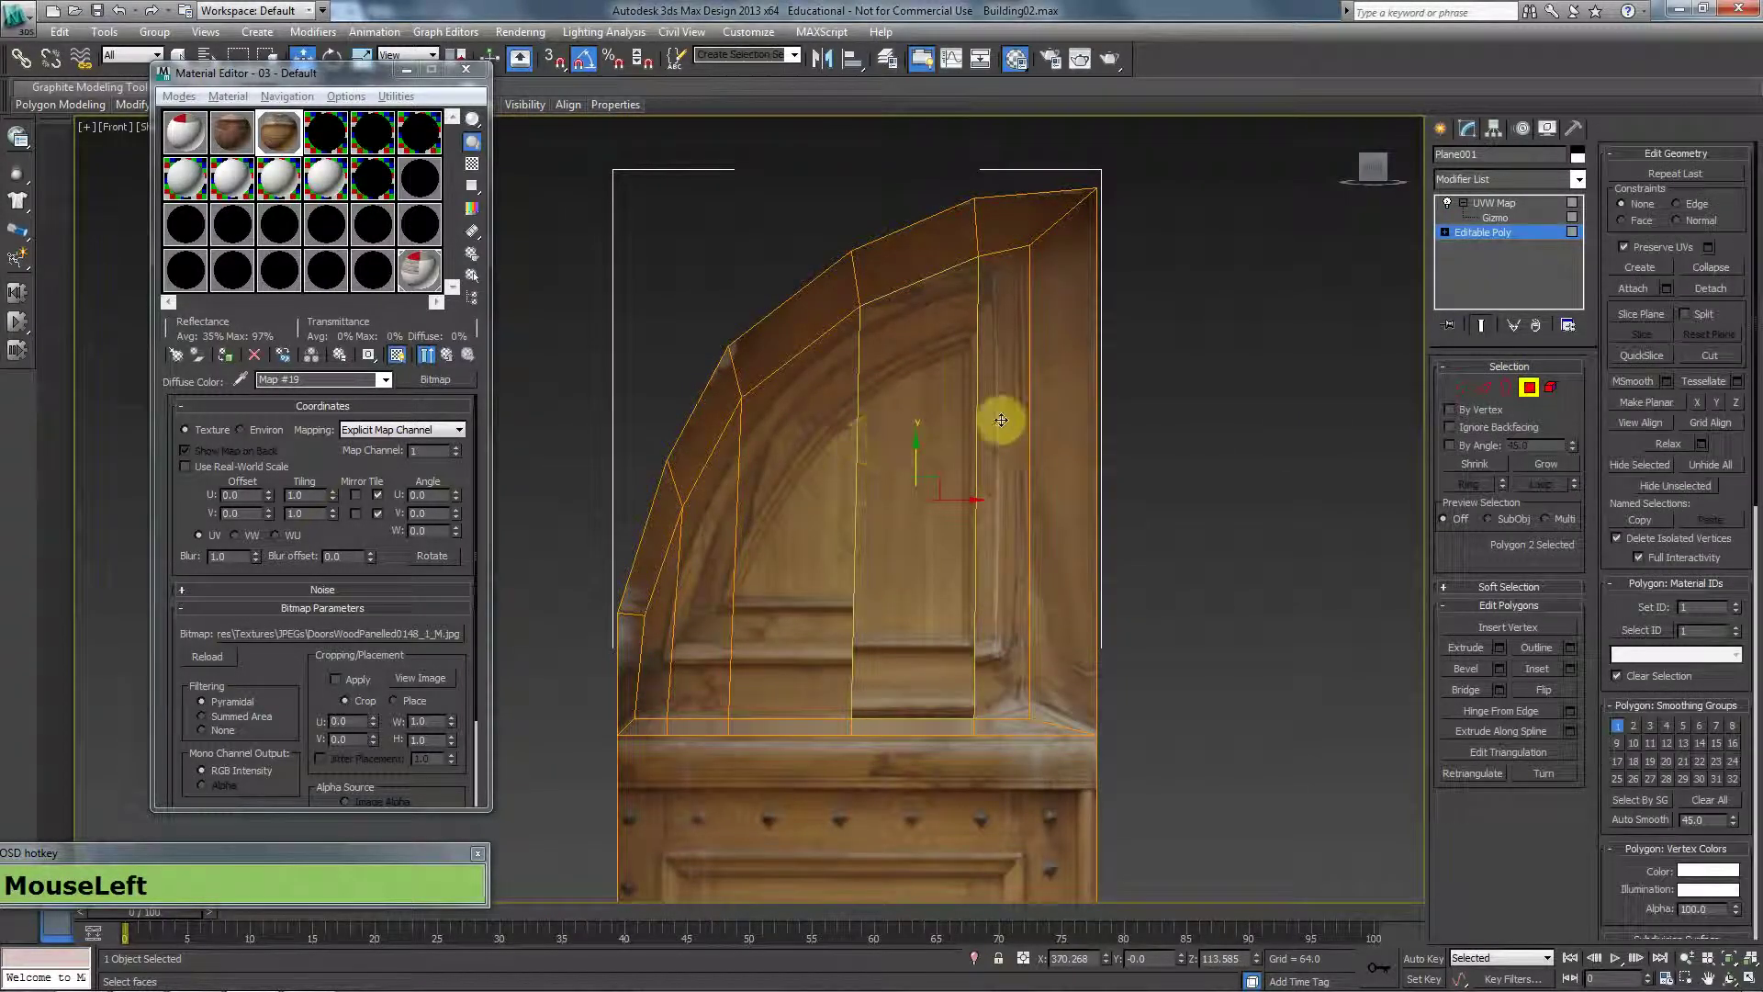
ctrl+click(1005, 377)
ctrl+click(821, 435)
ctrl+click(716, 530)
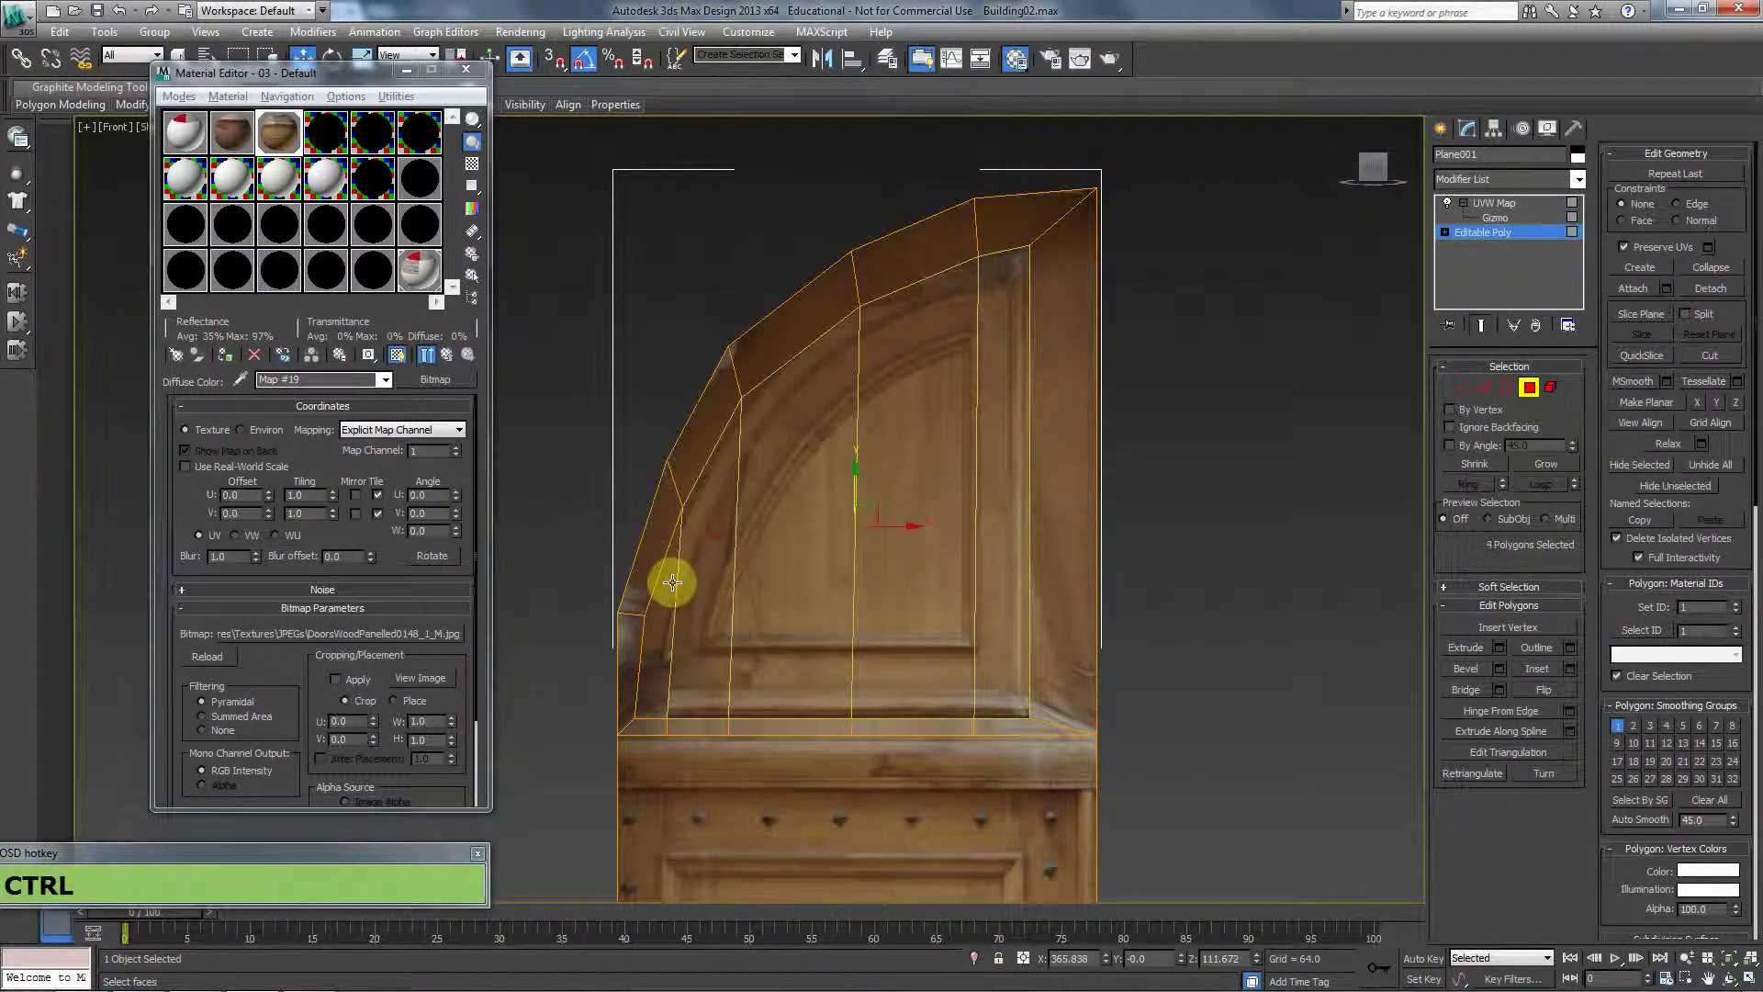
ctrl+click(672, 582)
ctrl+click(1044, 251)
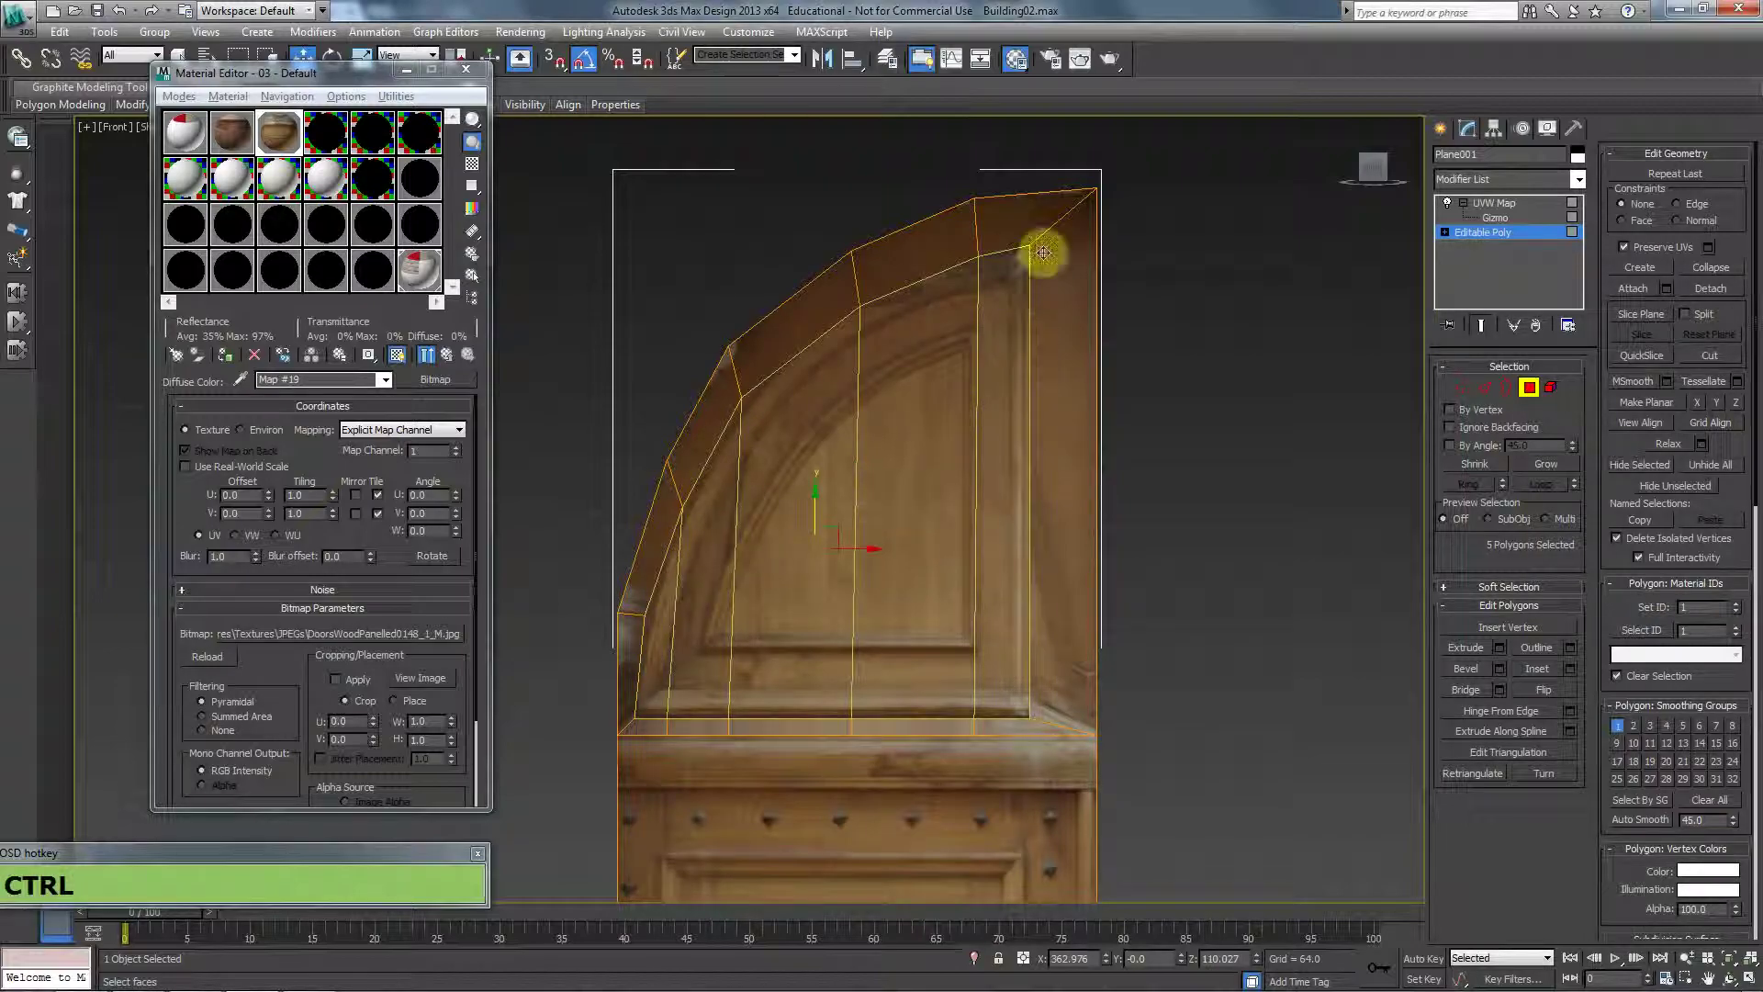
click(1570, 668)
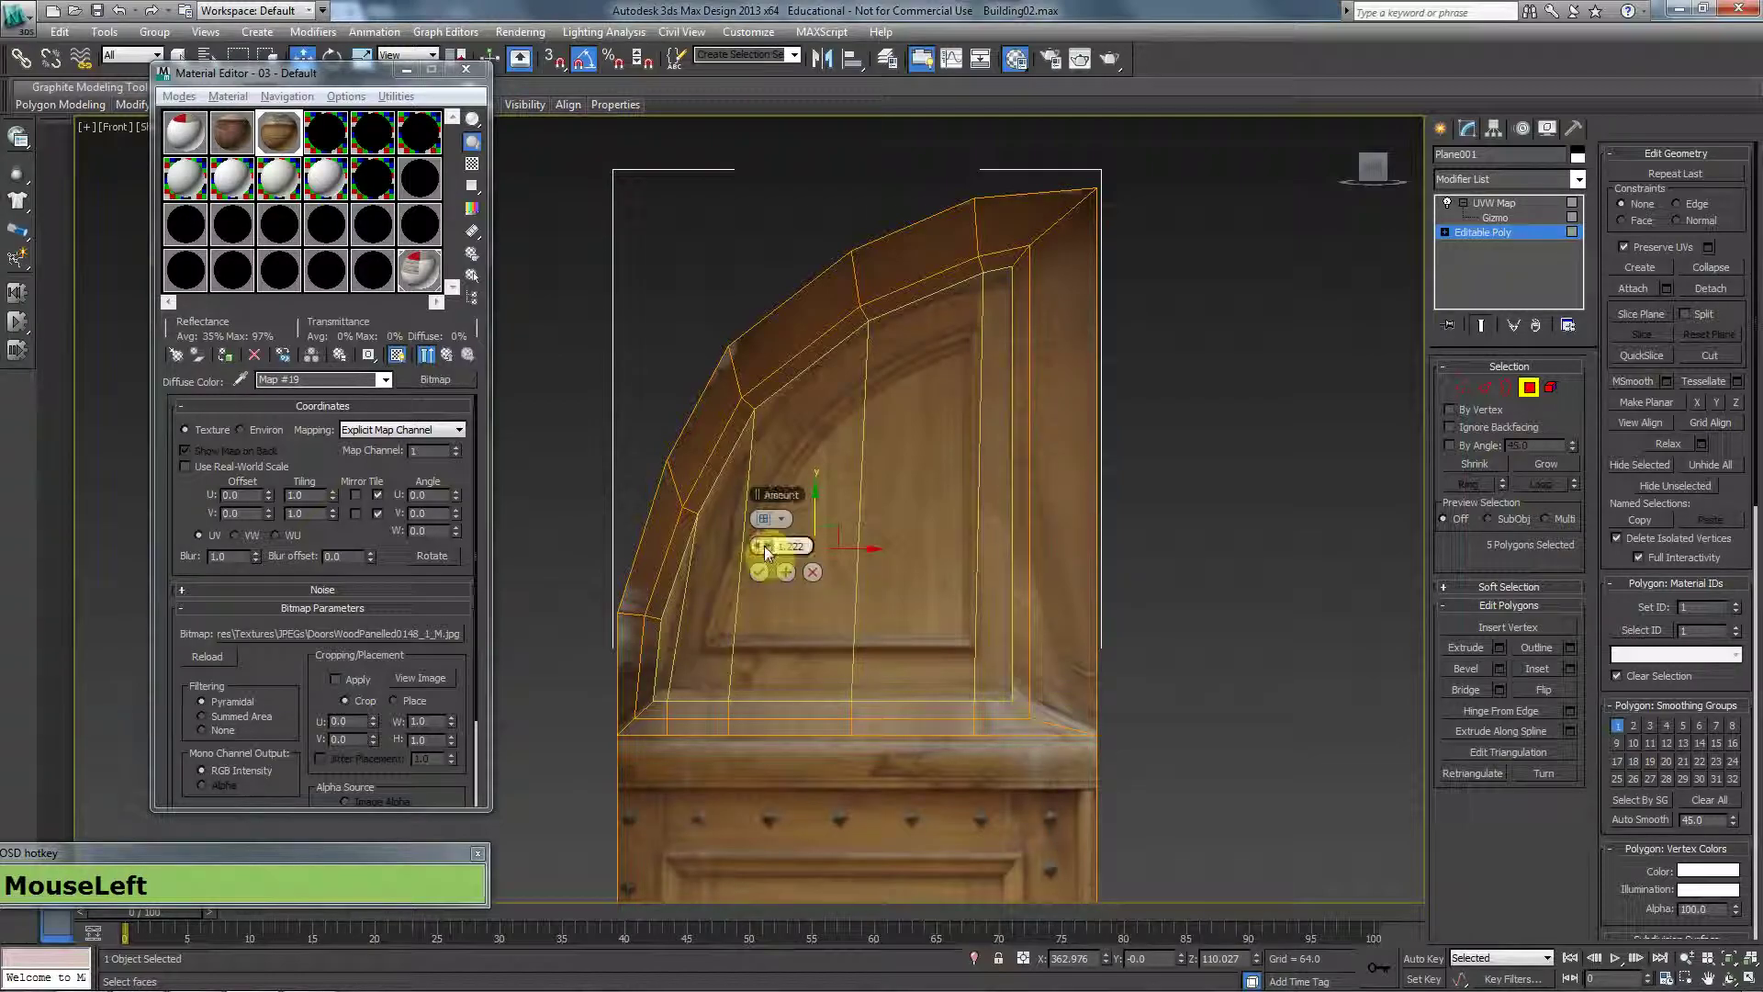
drag(764, 545, 763, 537)
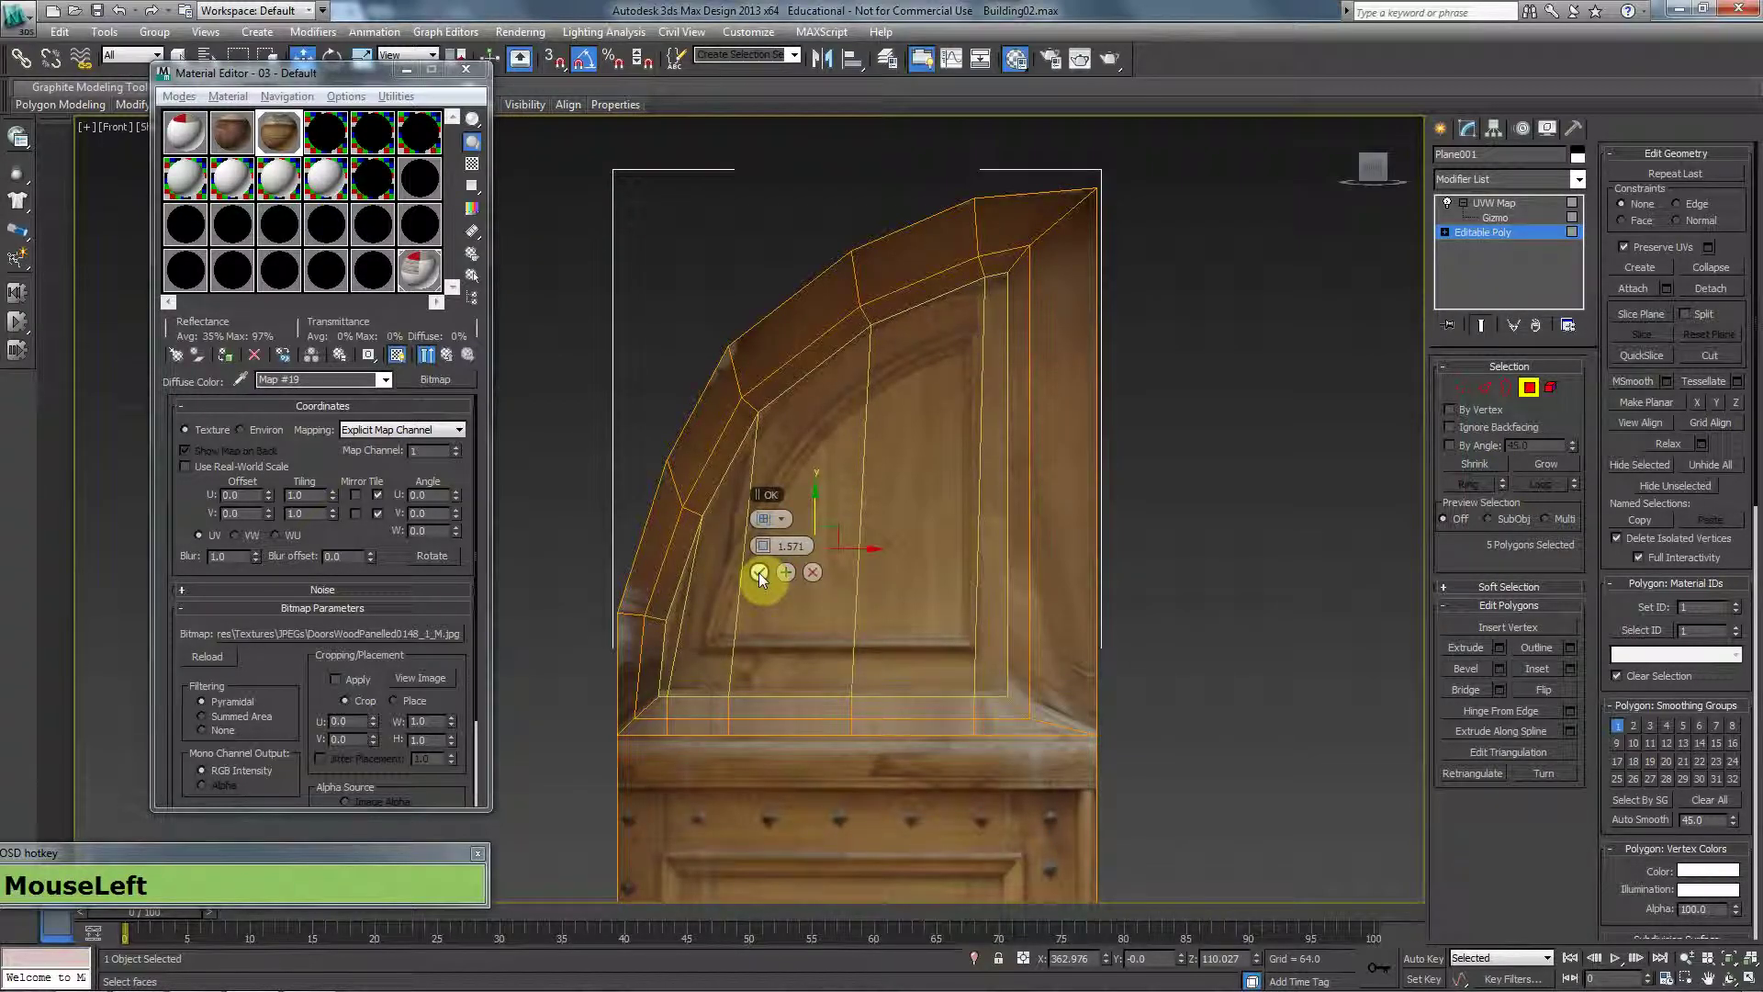
click(785, 572)
drag(770, 549, 751, 542)
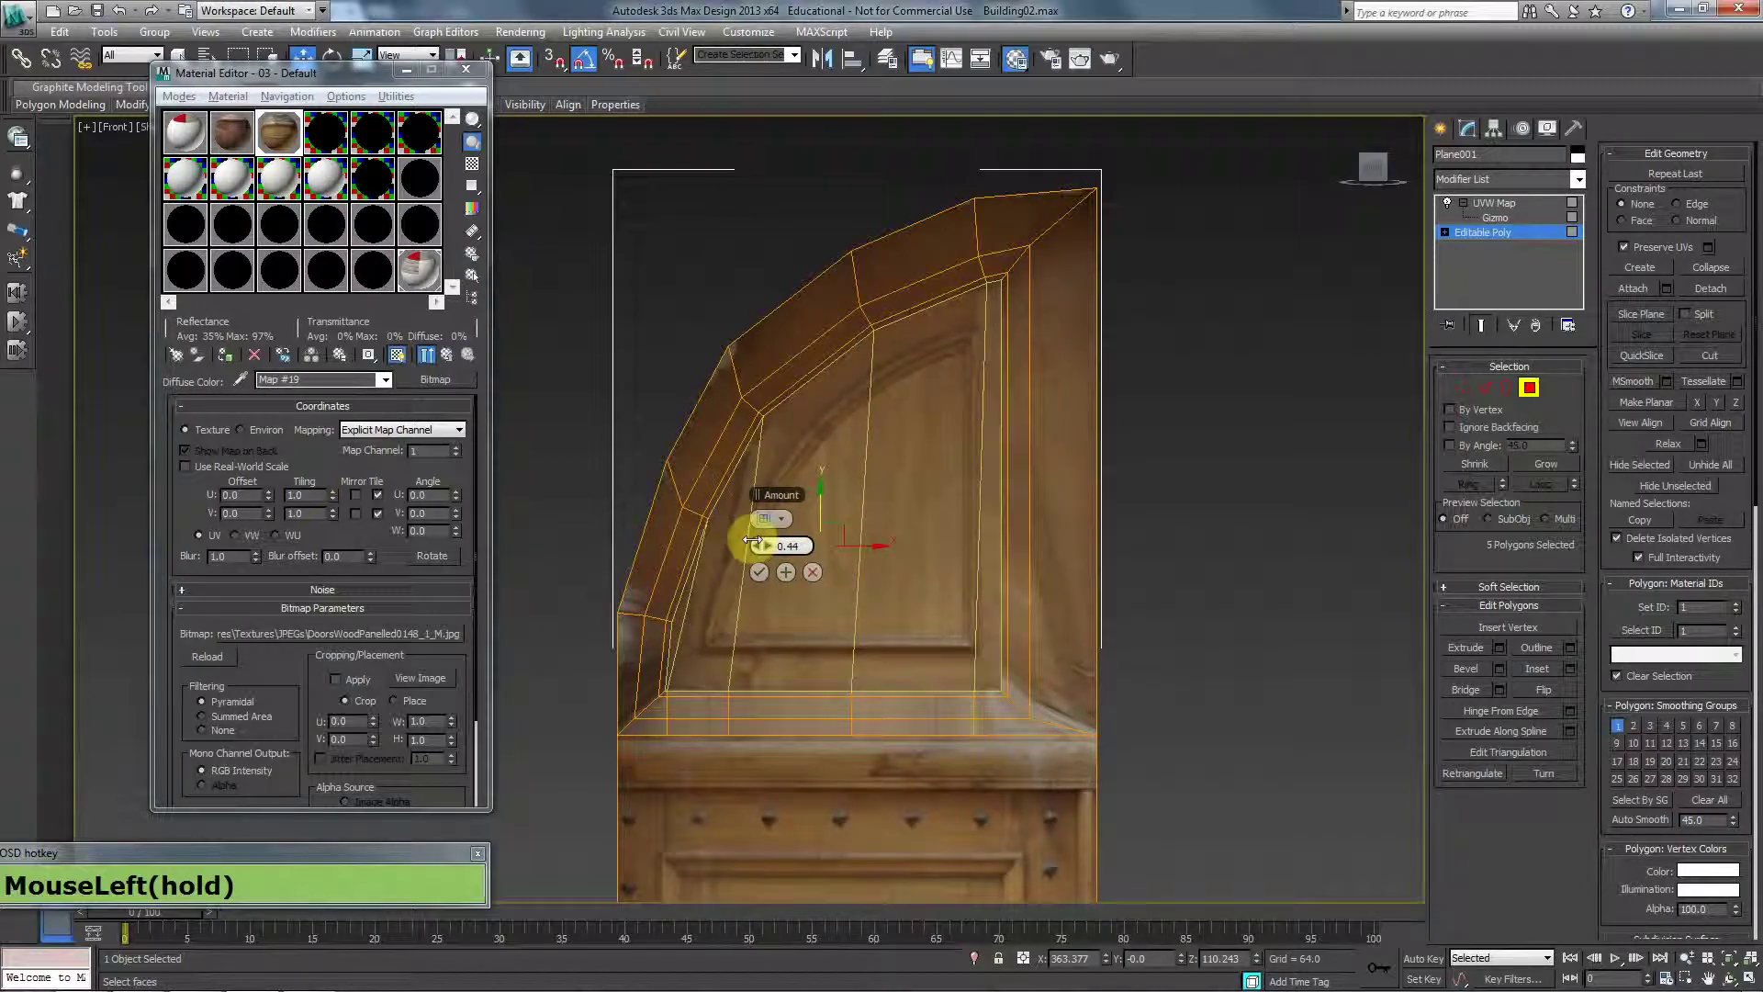
click(811, 573)
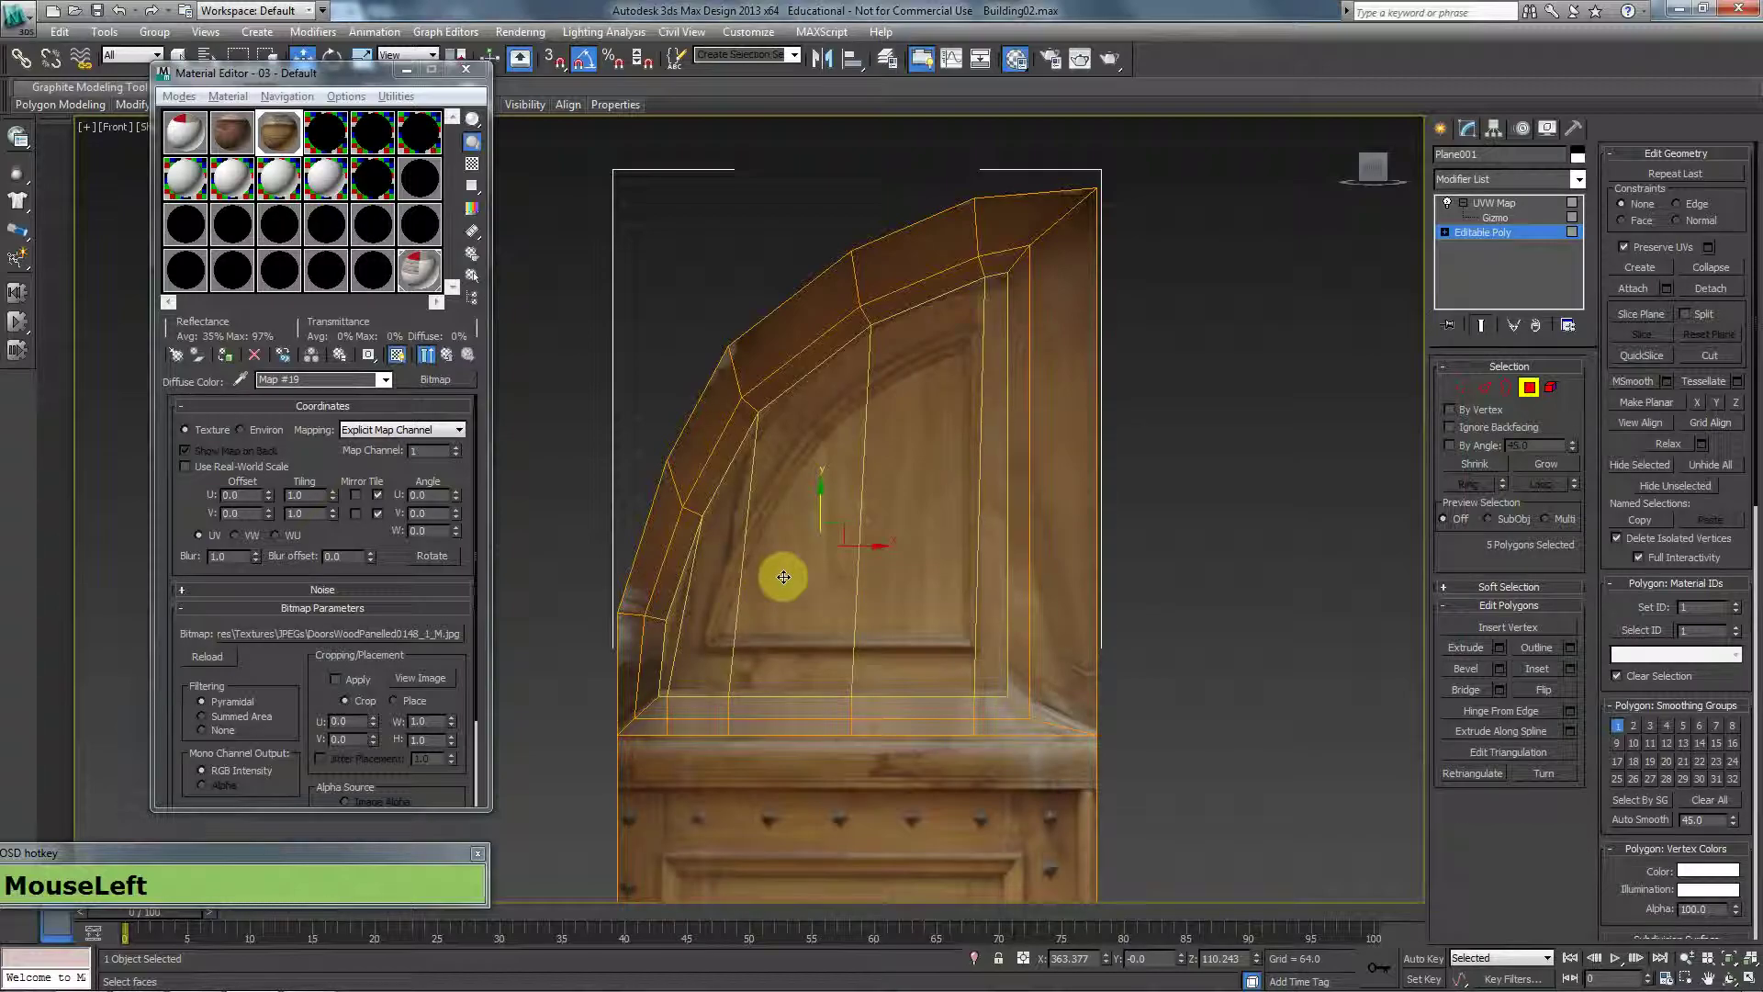
Adjust the new inset's top vertices near the centre seam to match the upper corner of the panel moulding.
click(1528, 390)
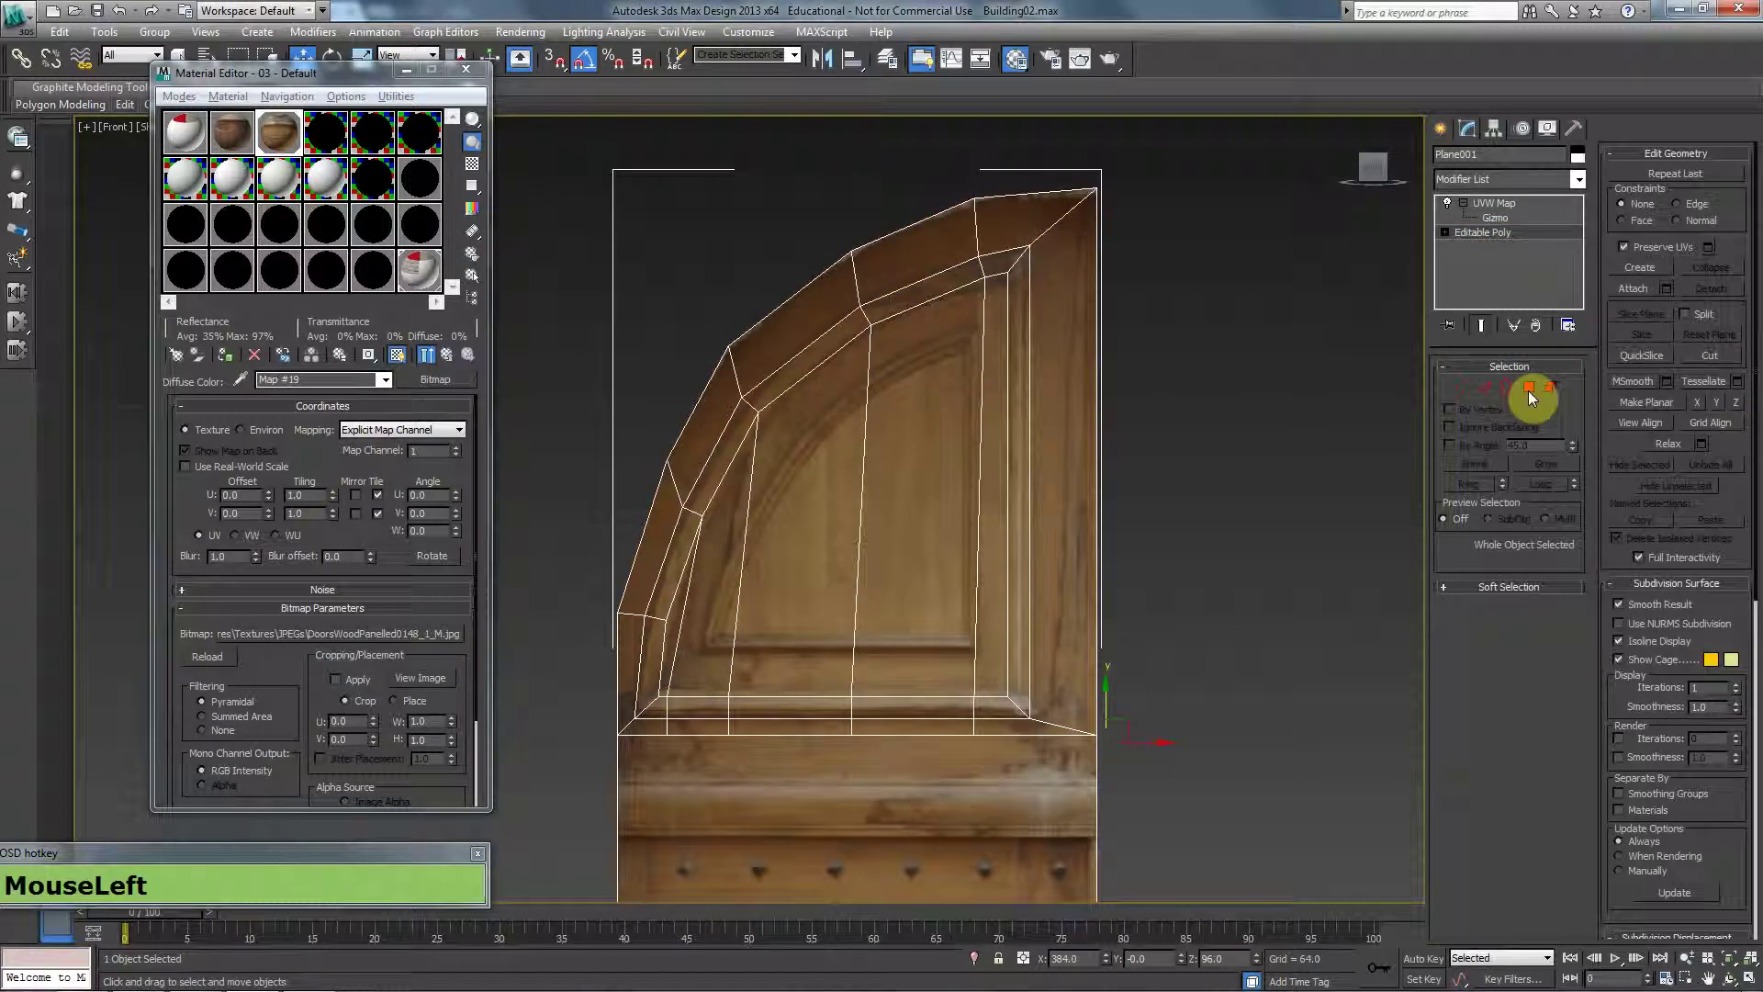
middle_drag(912, 575, 971, 640)
key(1)
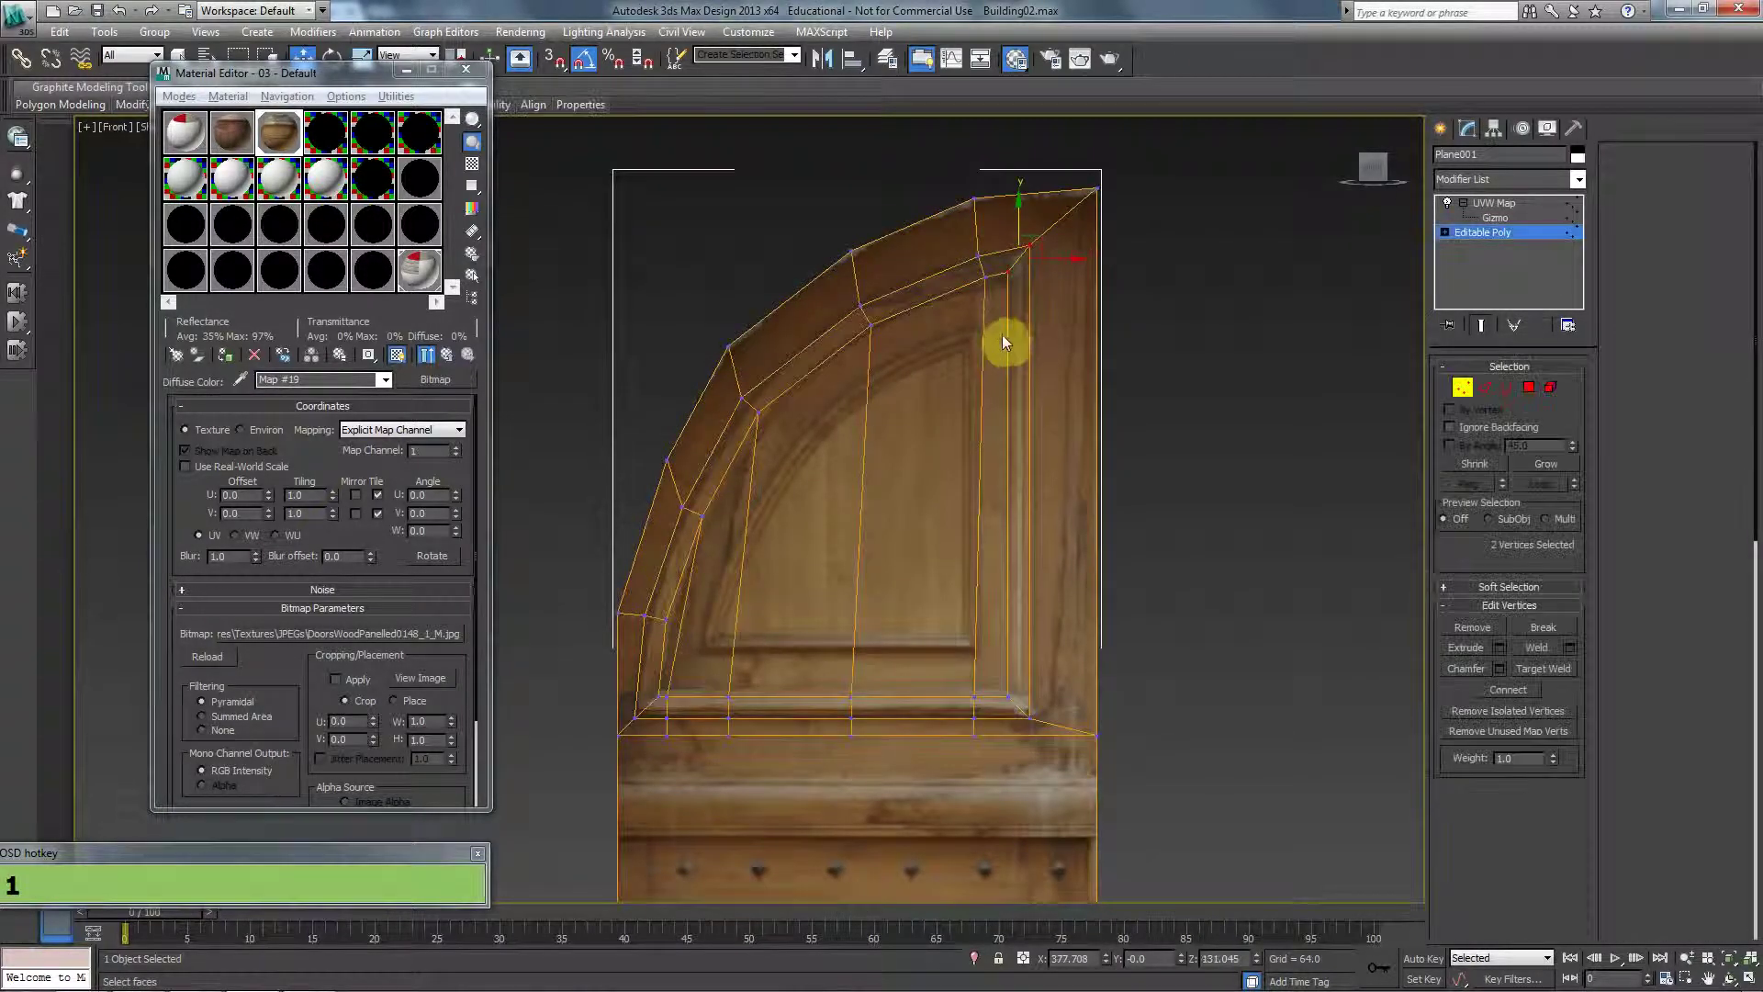
click(1006, 286)
drag(1022, 254, 1026, 256)
click(984, 275)
drag(1018, 329, 1008, 263)
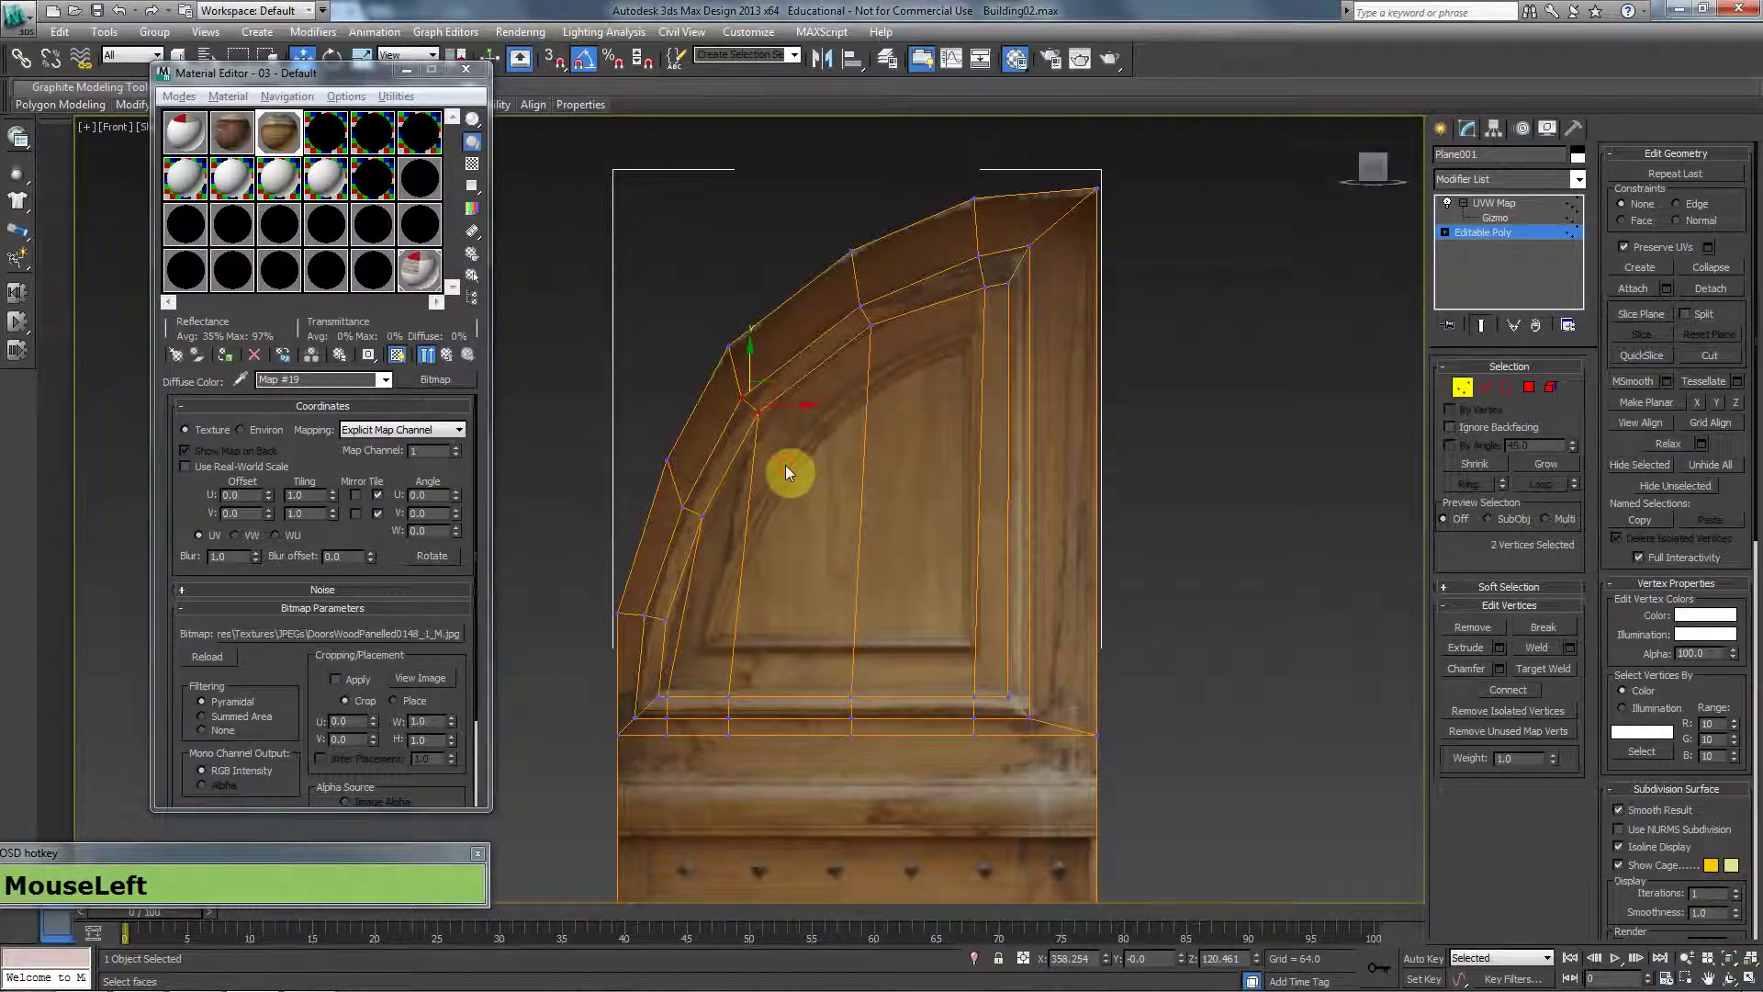
Move the inset vertices on the arch's outer side and along its base to straighten the vertical edges.
drag(774, 399, 778, 410)
drag(680, 552, 659, 696)
click(667, 704)
drag(684, 669, 1038, 401)
click(675, 705)
Move the arched inset's top vertices near the centre seam outward to line up with the vertical edge below.
click(992, 273)
drag(1000, 270, 970, 242)
click(978, 260)
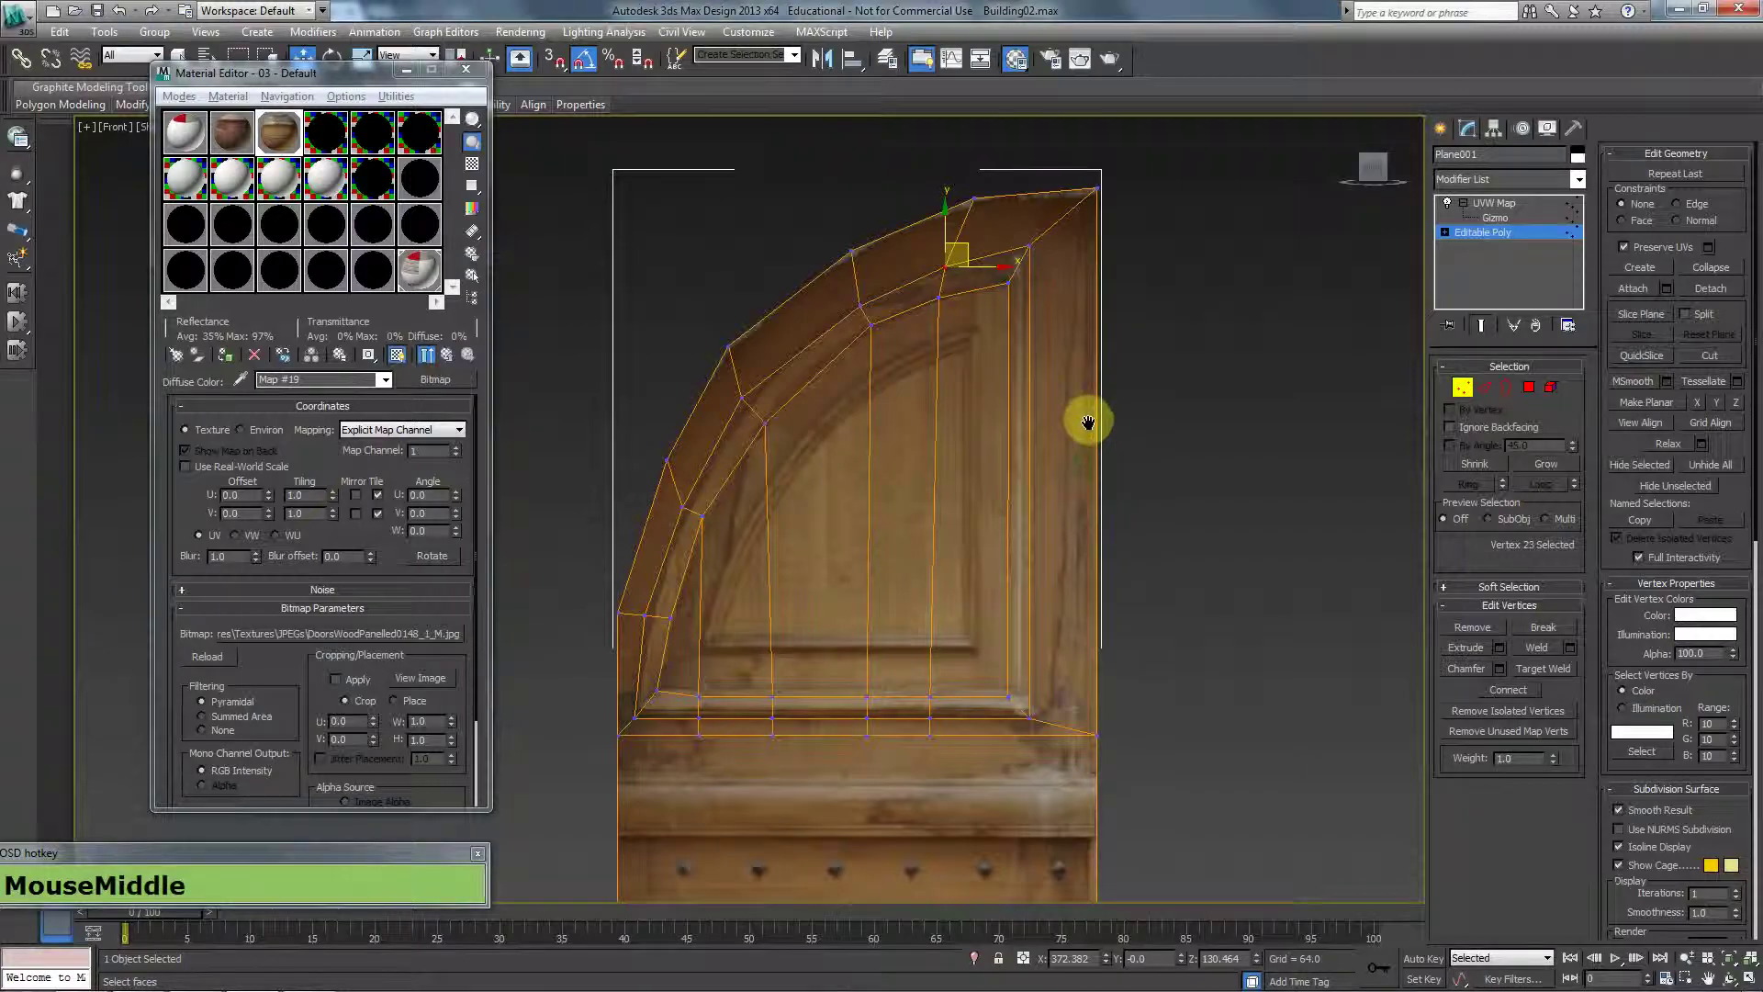
middle_drag(1087, 421, 1099, 434)
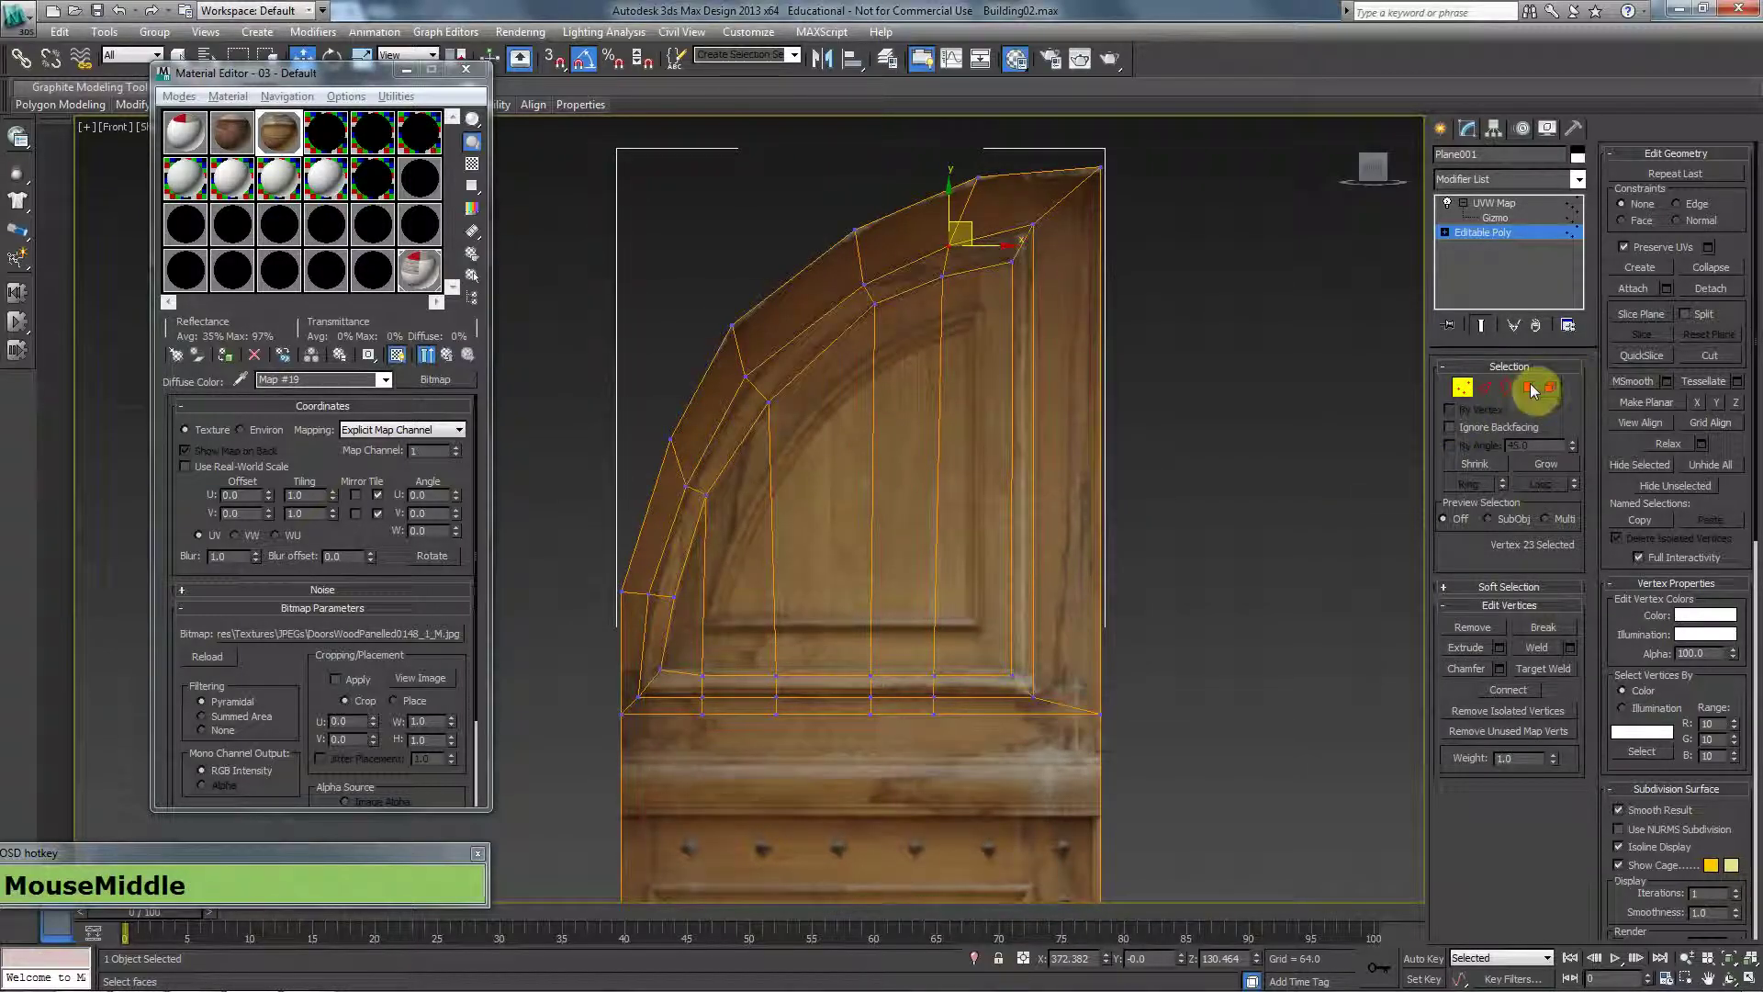
Adjust the inset's lower outer corner vertex and raise the five vertices along its inner base slightly.
click(661, 669)
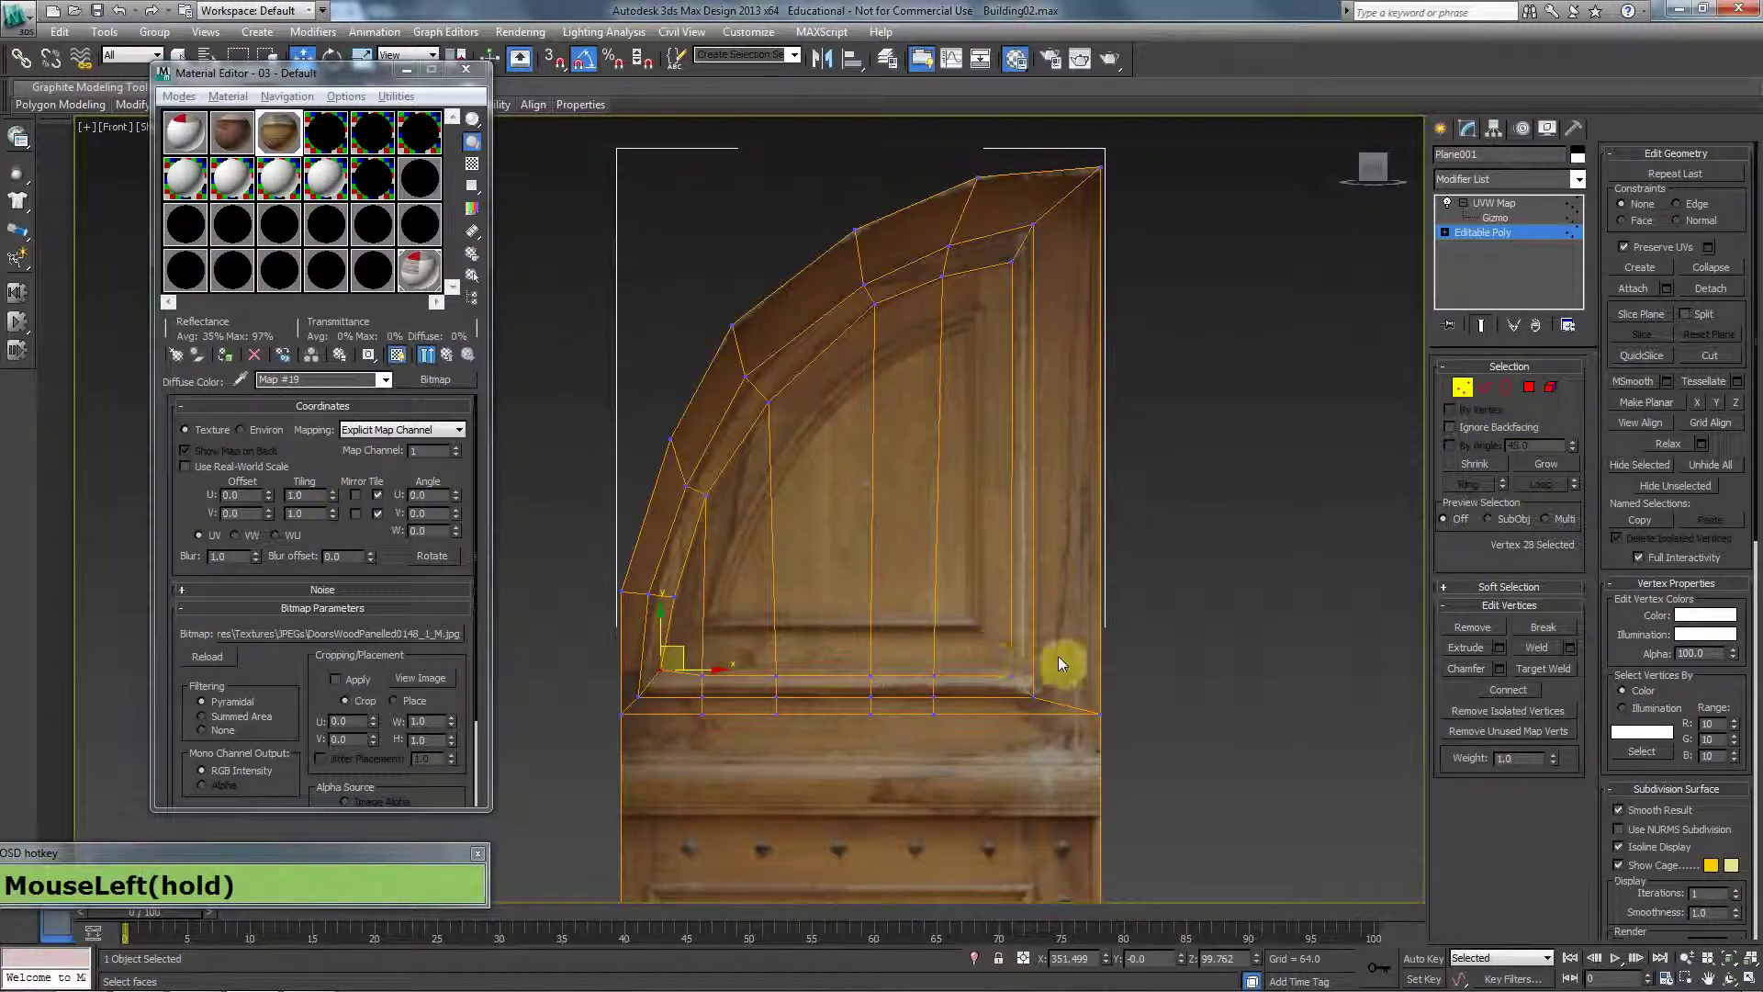
drag(690, 681, 692, 681)
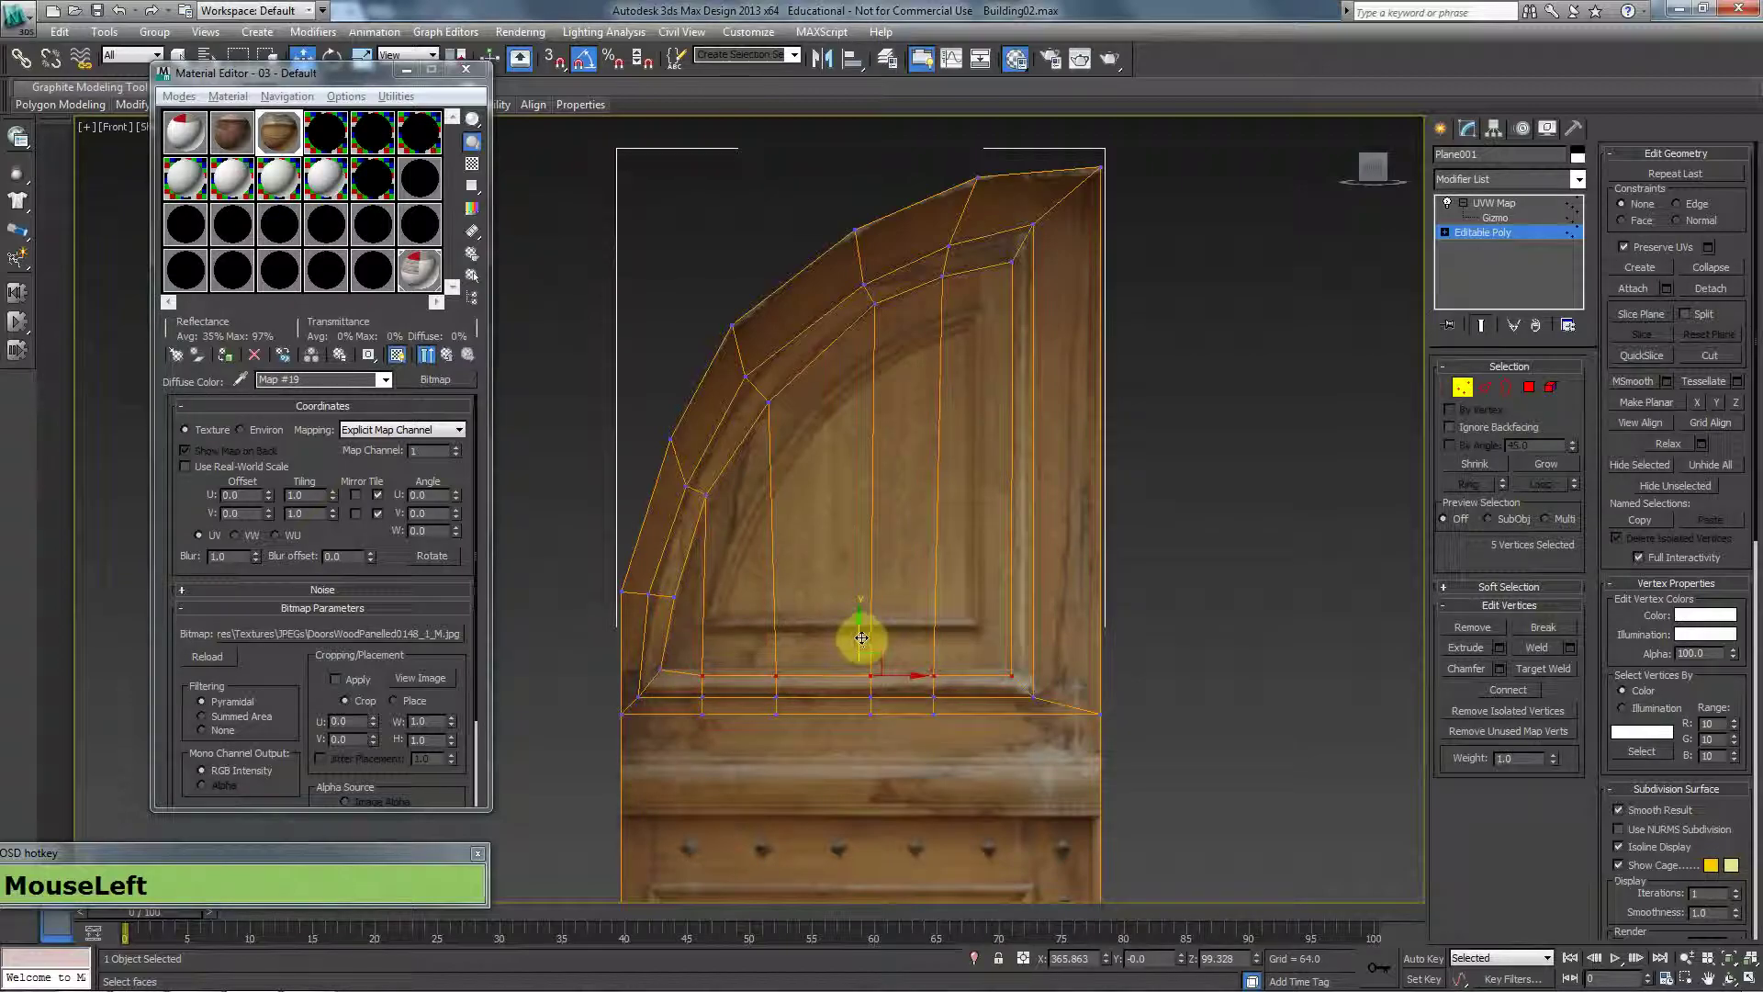
drag(861, 638, 853, 631)
Try another inset on the five polygons inside the arched frame.
click(1528, 386)
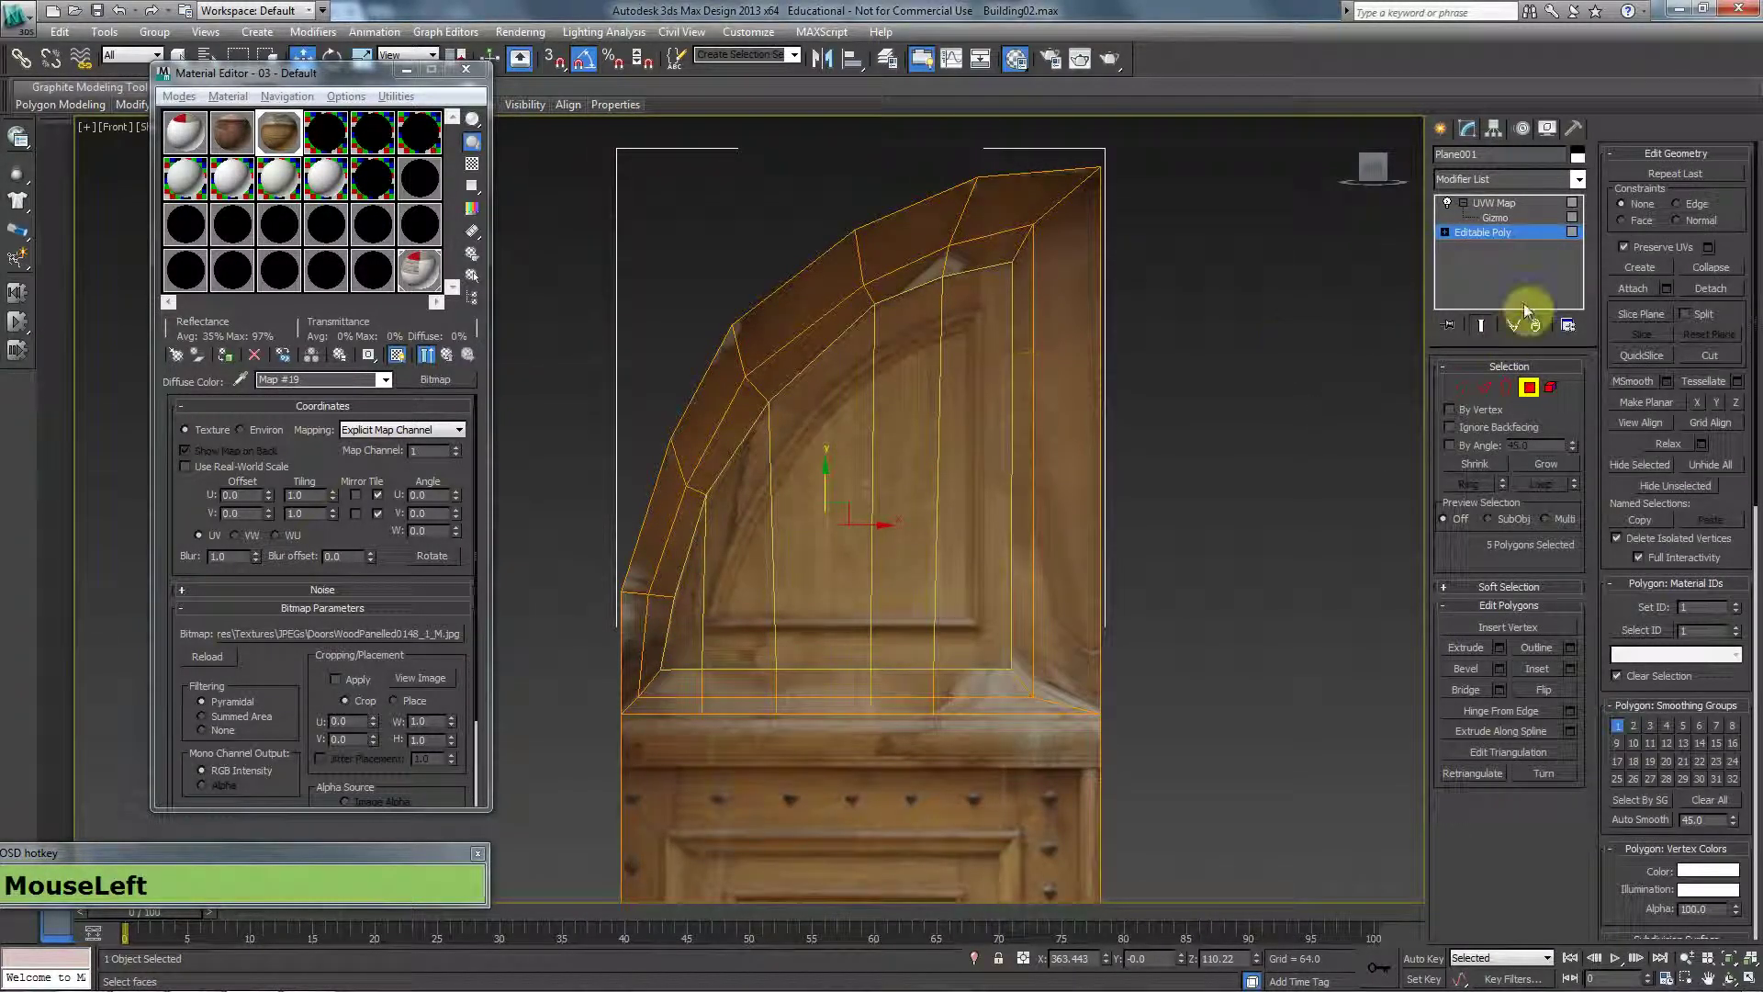
click(1570, 669)
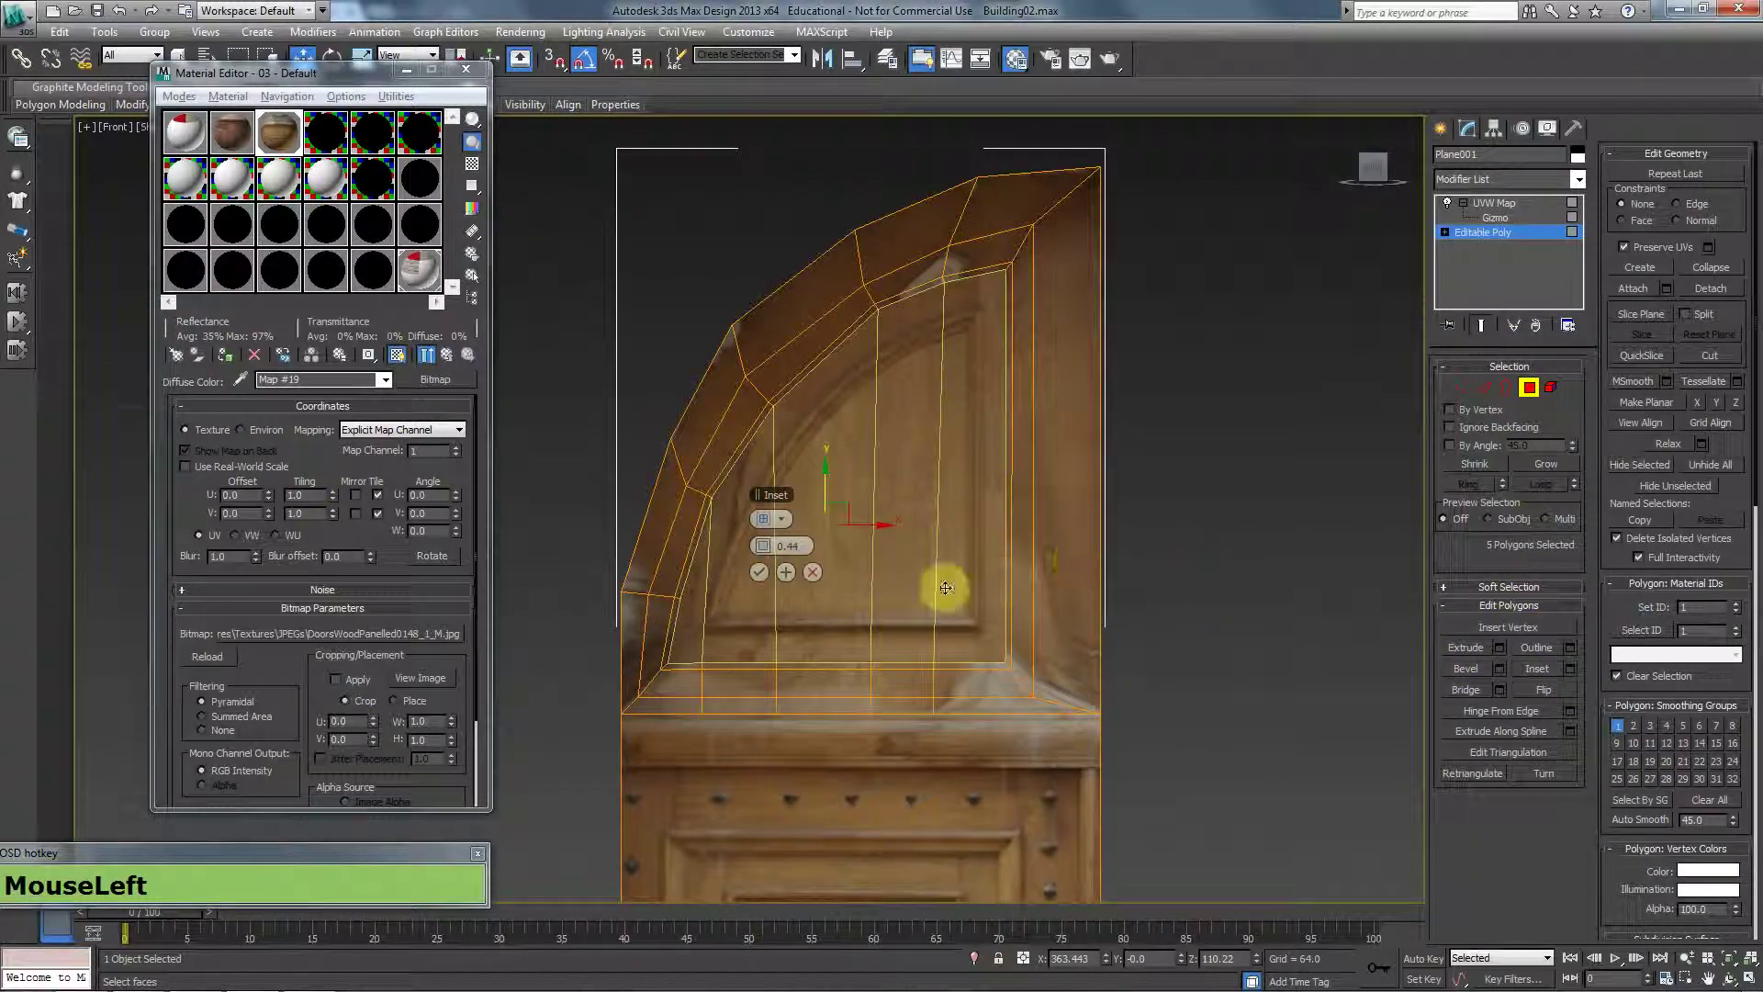
drag(765, 549, 755, 584)
click(762, 576)
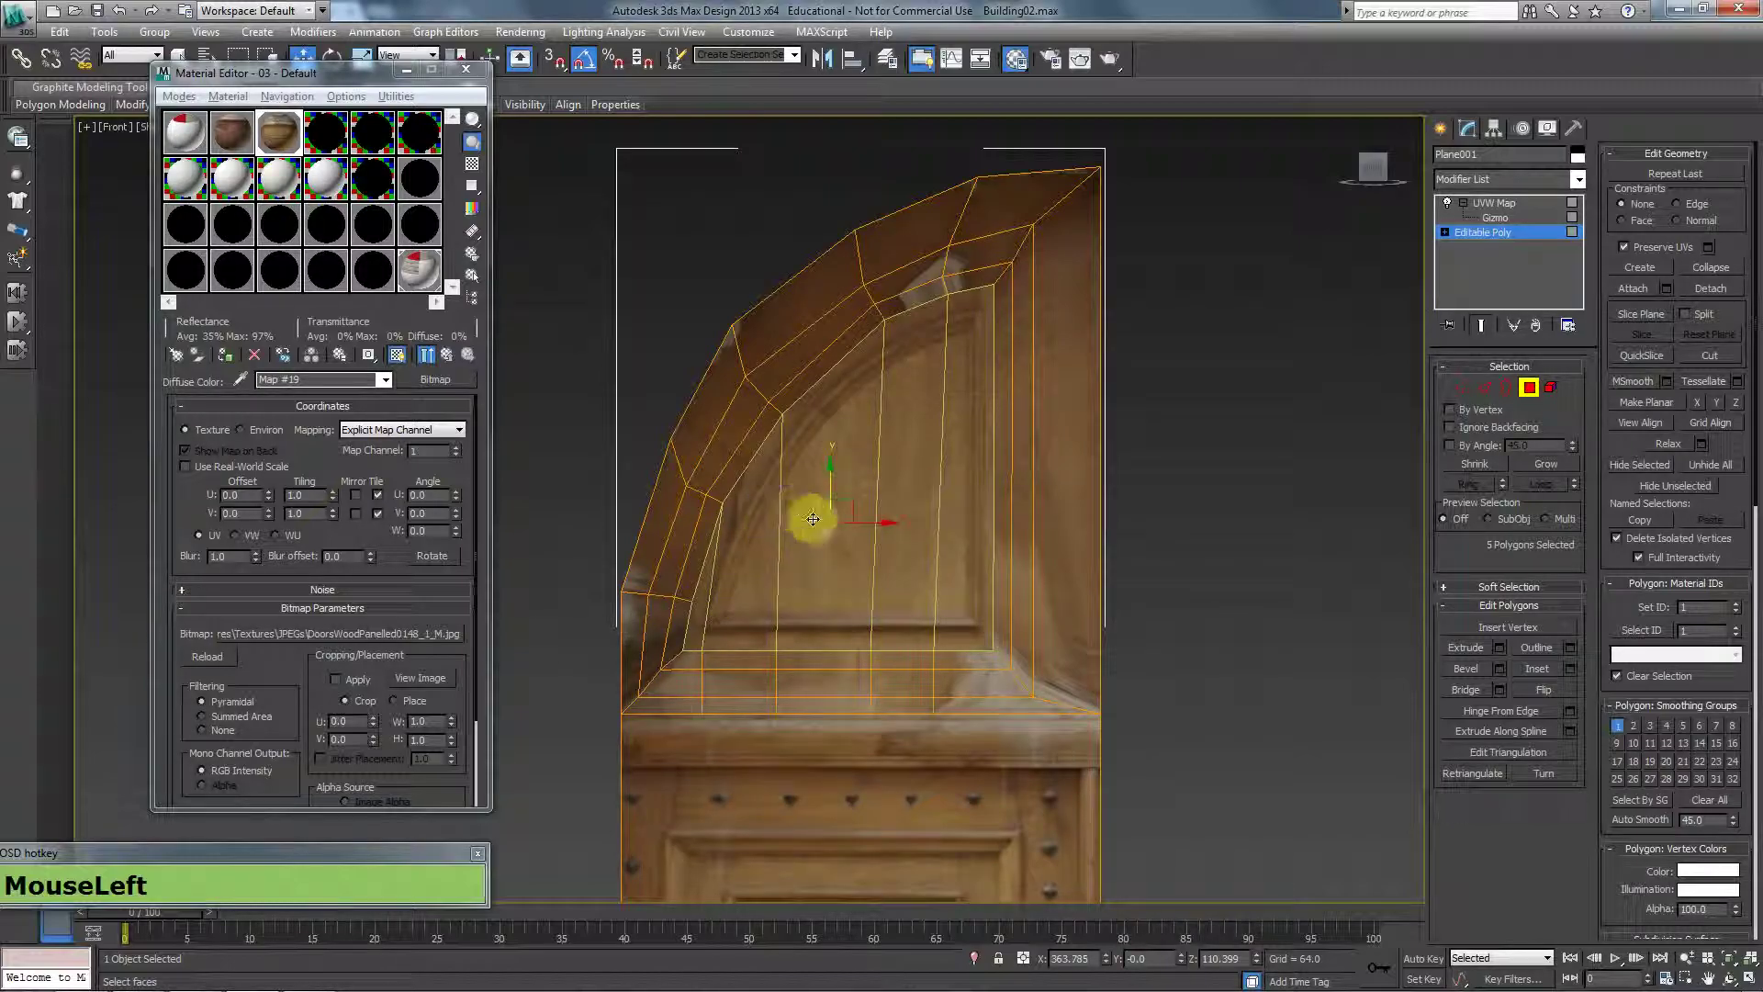
click(1529, 390)
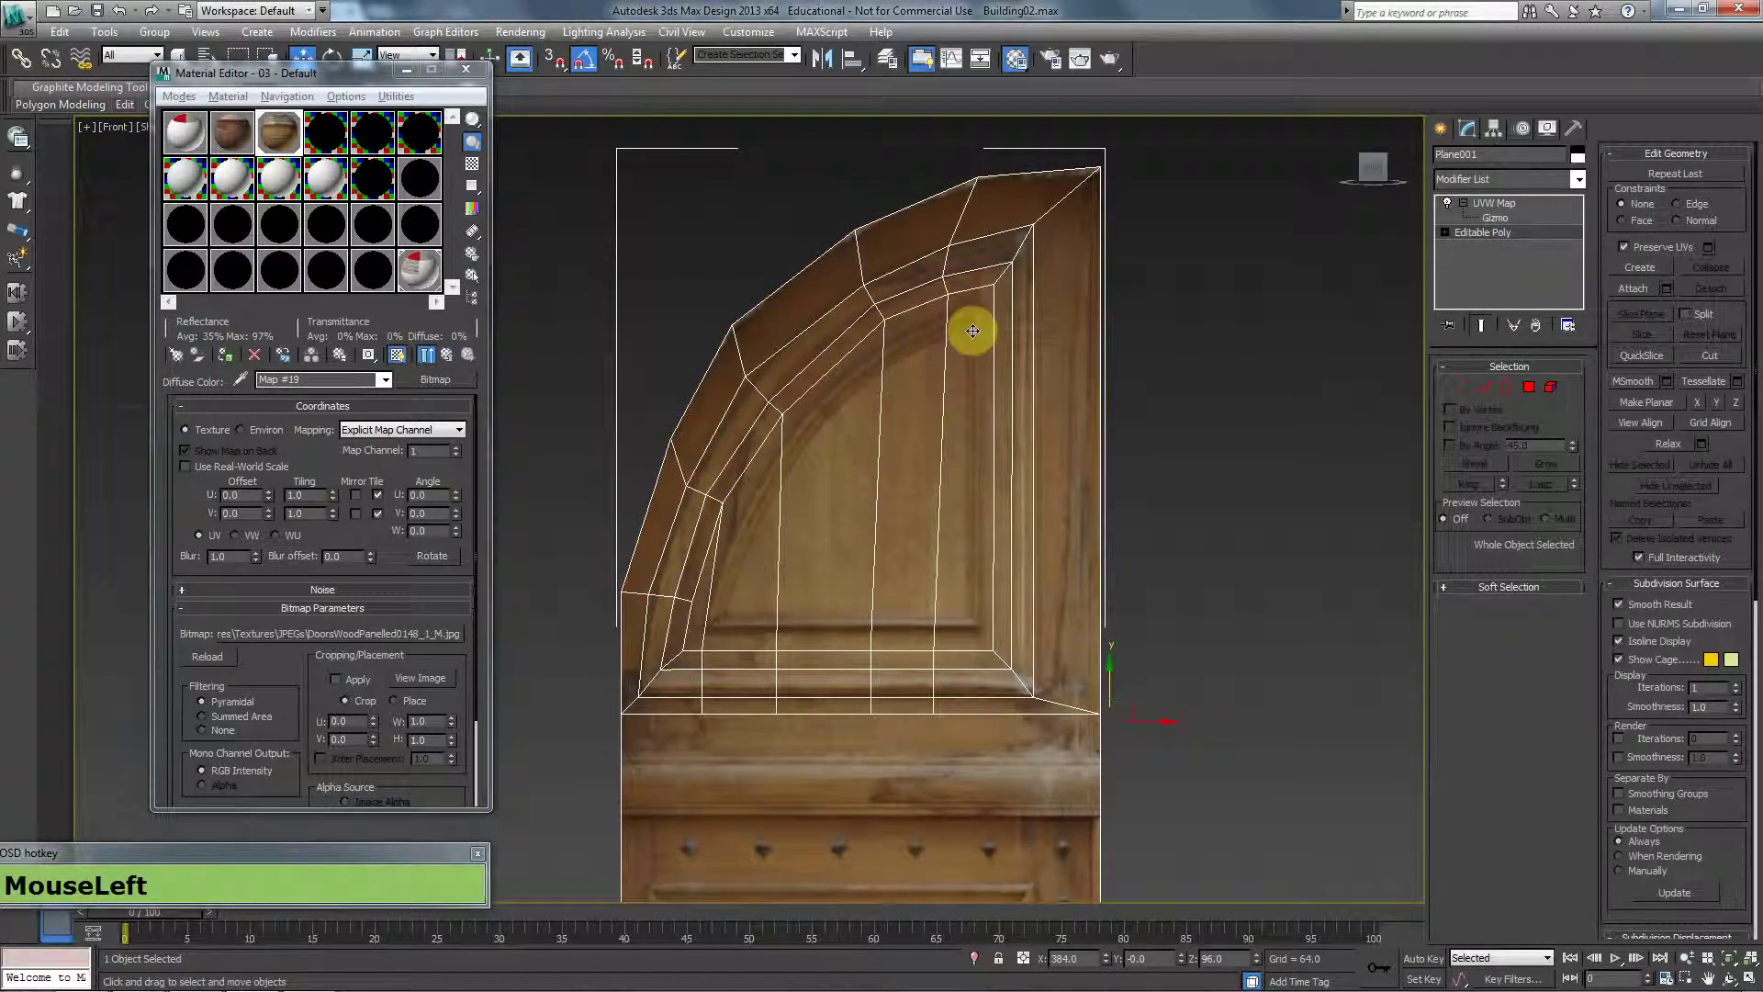
key(1)
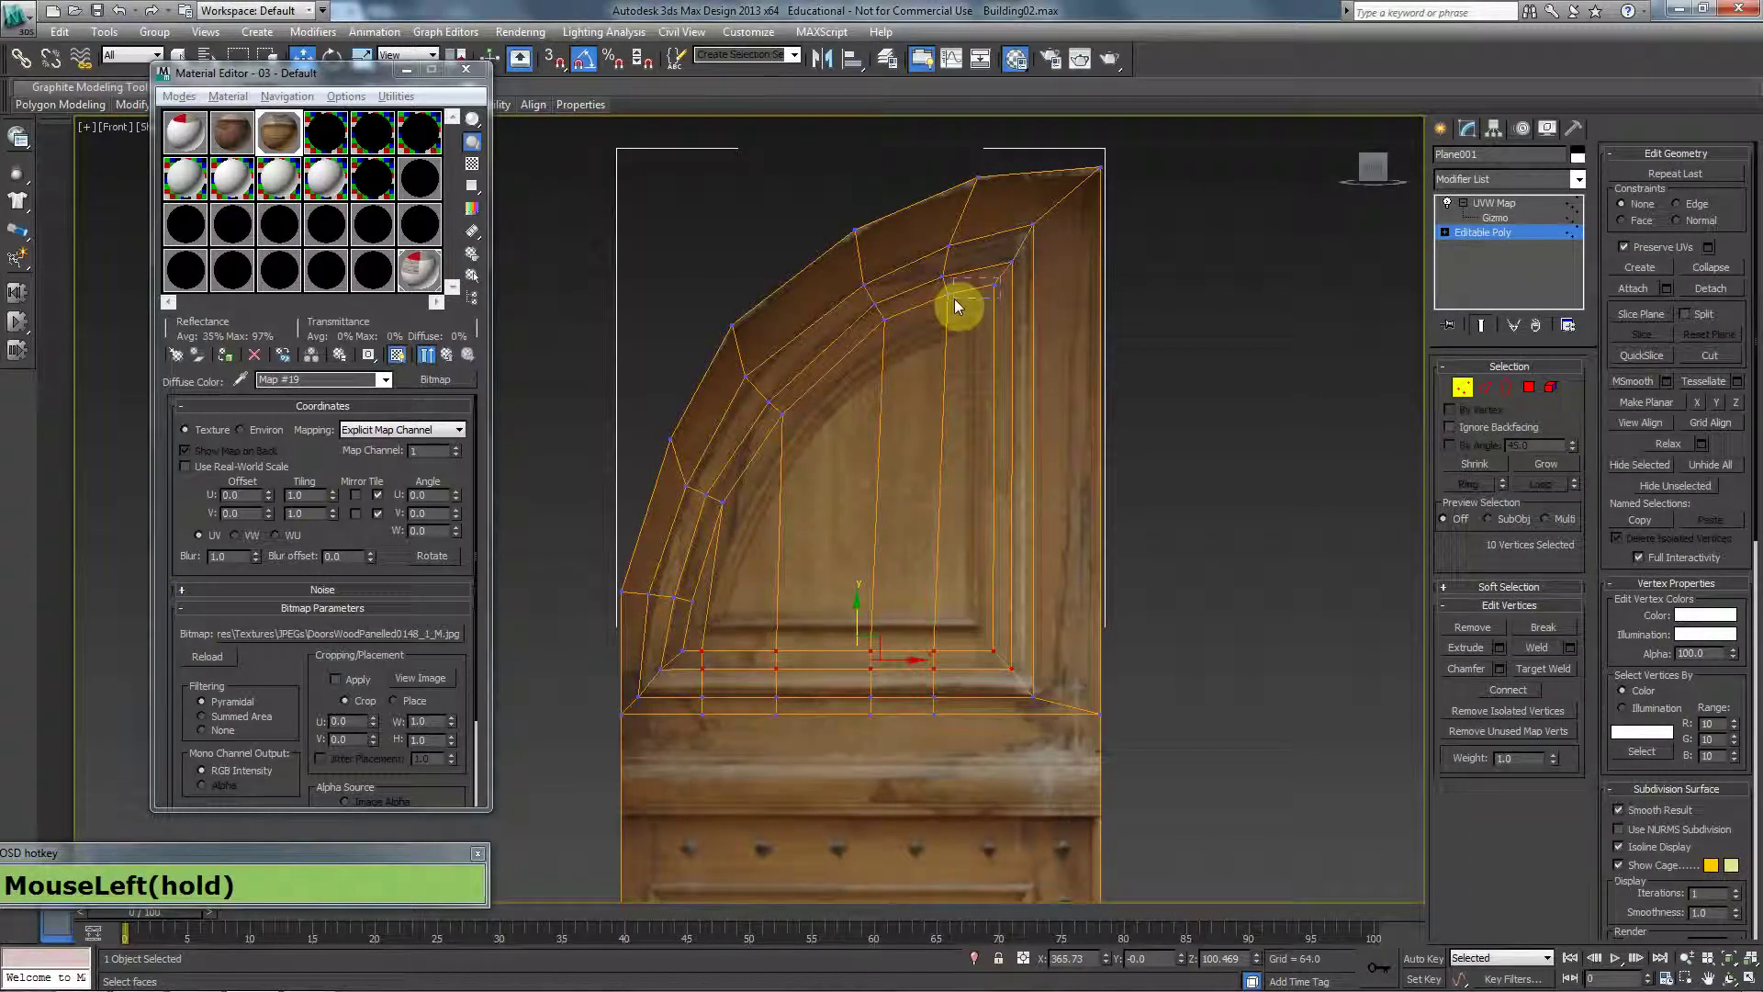
key(ctrl+z)
key(ctrl+z)
Select the twelve polygons forming the moulding strip all the way around the arched panel.
click(1528, 387)
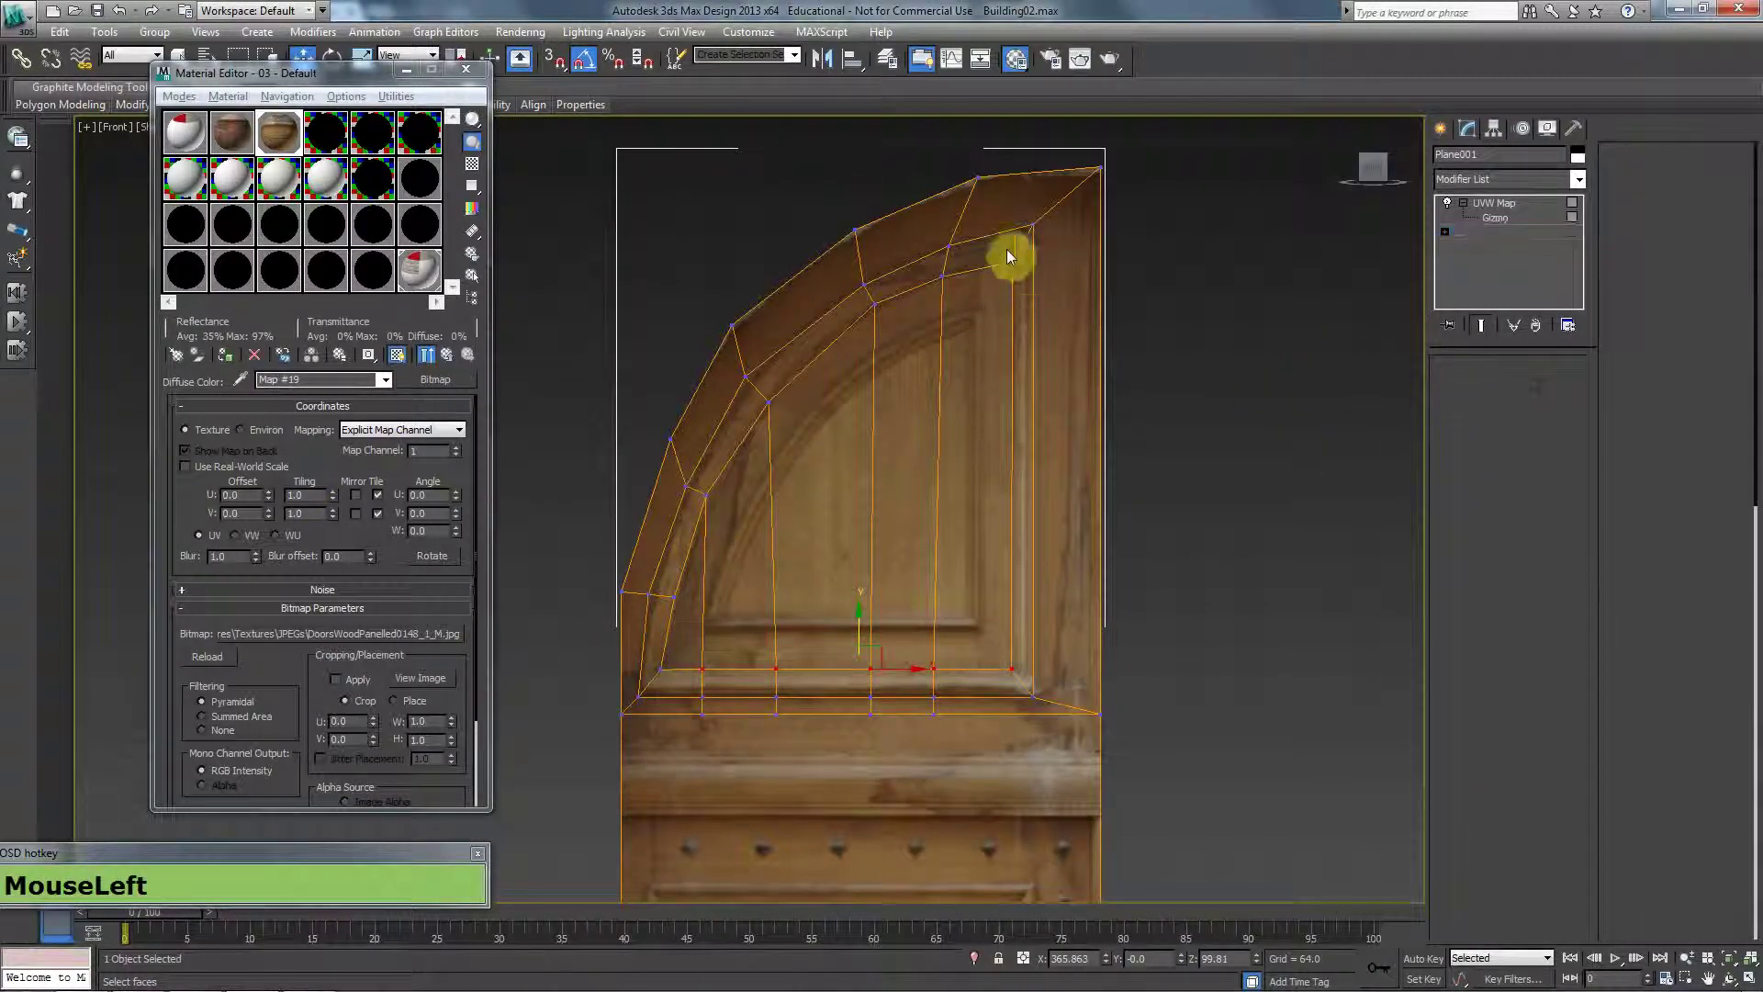
click(1010, 261)
ctrl+click(976, 641)
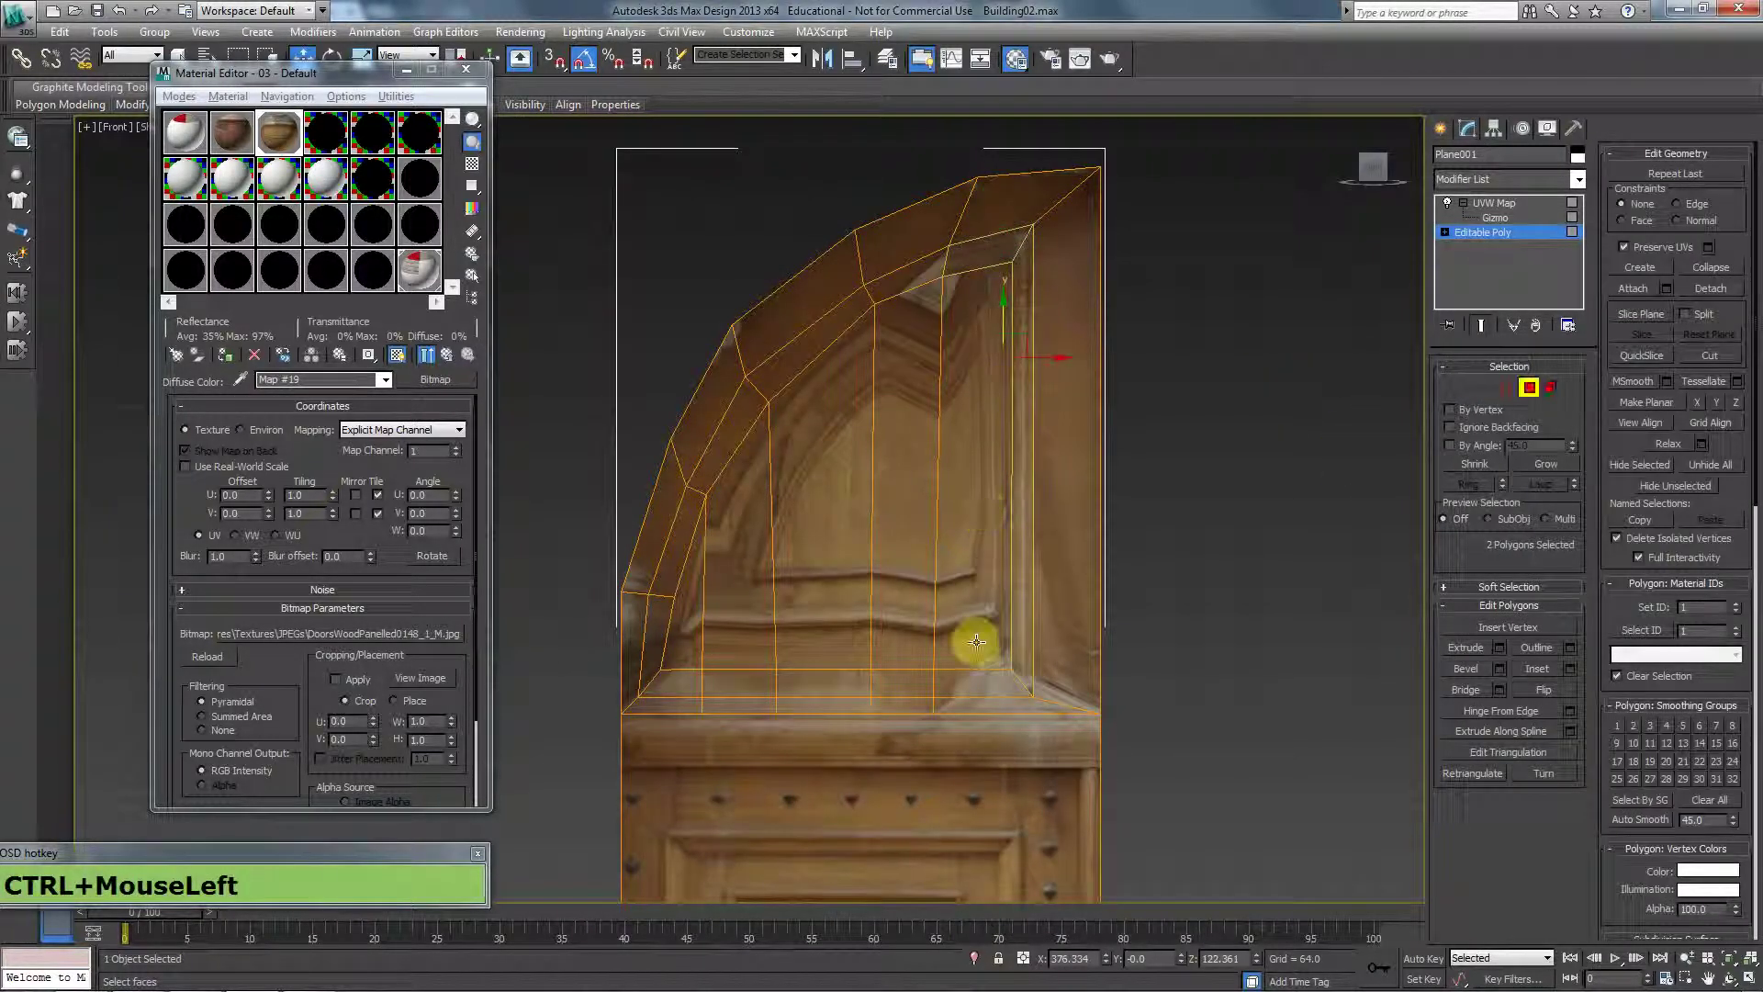
ctrl+click(896, 681)
ctrl+click(829, 685)
ctrl+click(739, 684)
ctrl+click(679, 679)
ctrl+click(658, 635)
ctrl+click(705, 485)
ctrl+click(757, 397)
ctrl+click(792, 349)
ctrl+click(917, 275)
ctrl+click(894, 303)
key(ctrl+F2)
key(ctrl+F2)
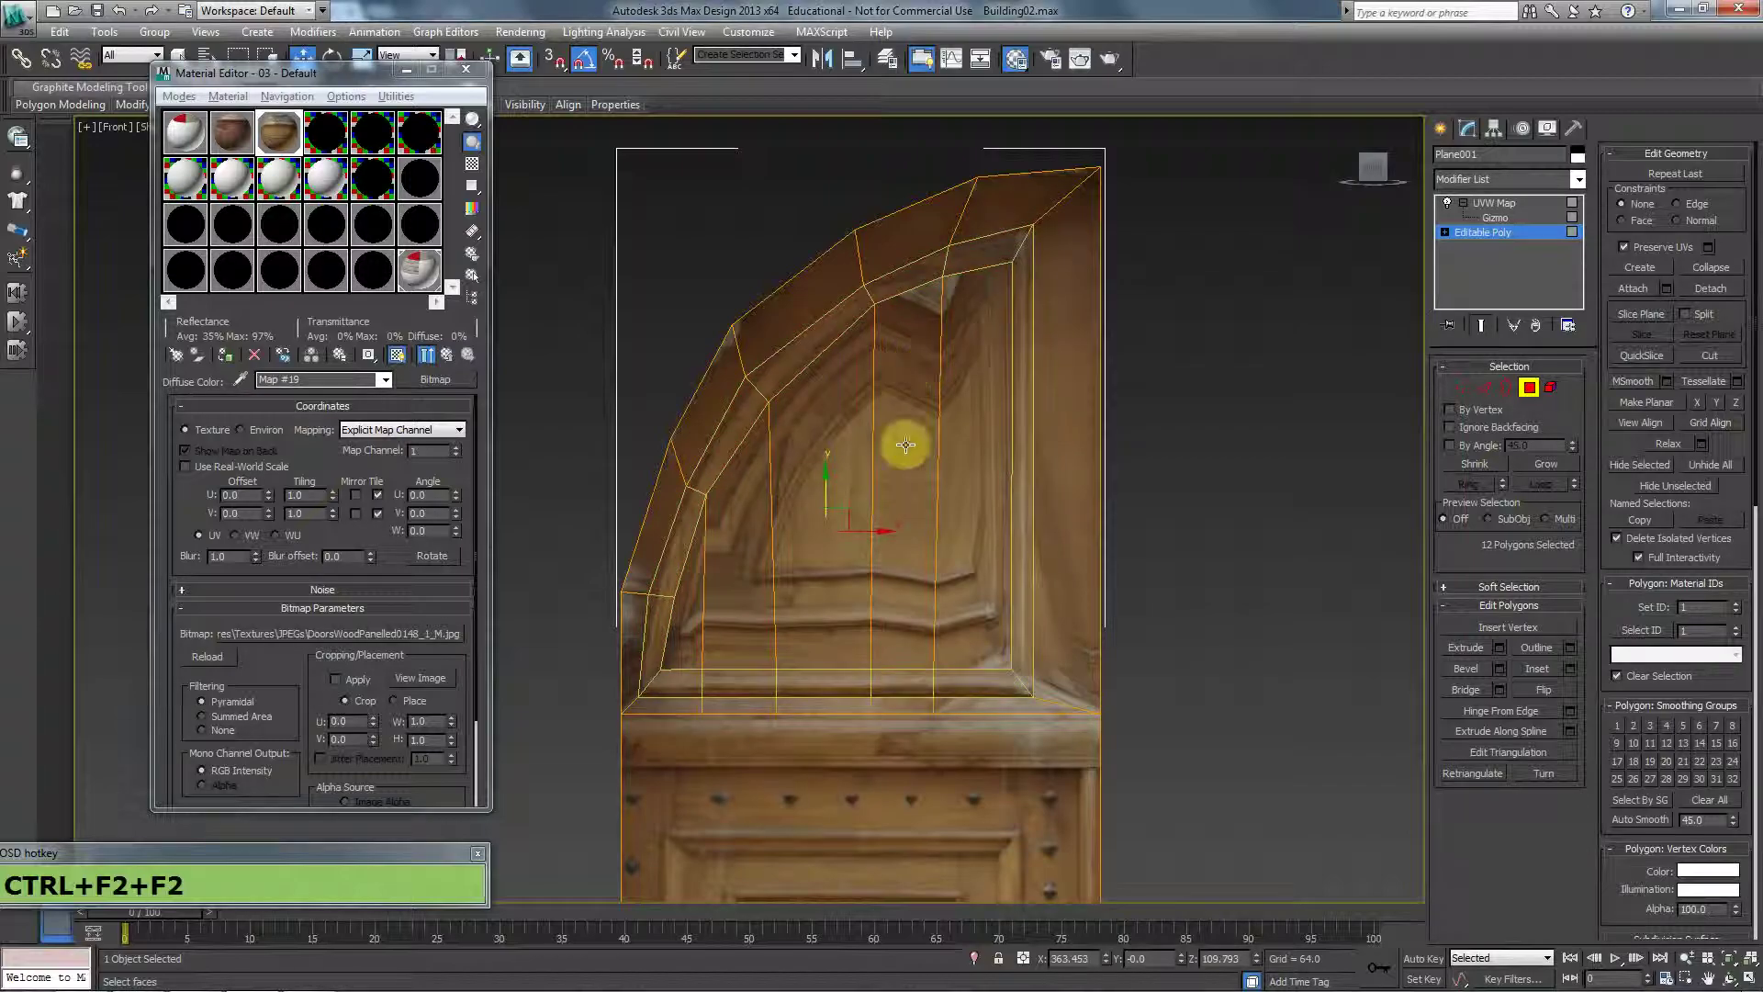
Extrude the selected moulding strip slightly outward from the door face.
key(p)
alt+middle_drag(787, 578, 918, 574)
middle_drag(868, 525, 944, 448)
click(1498, 648)
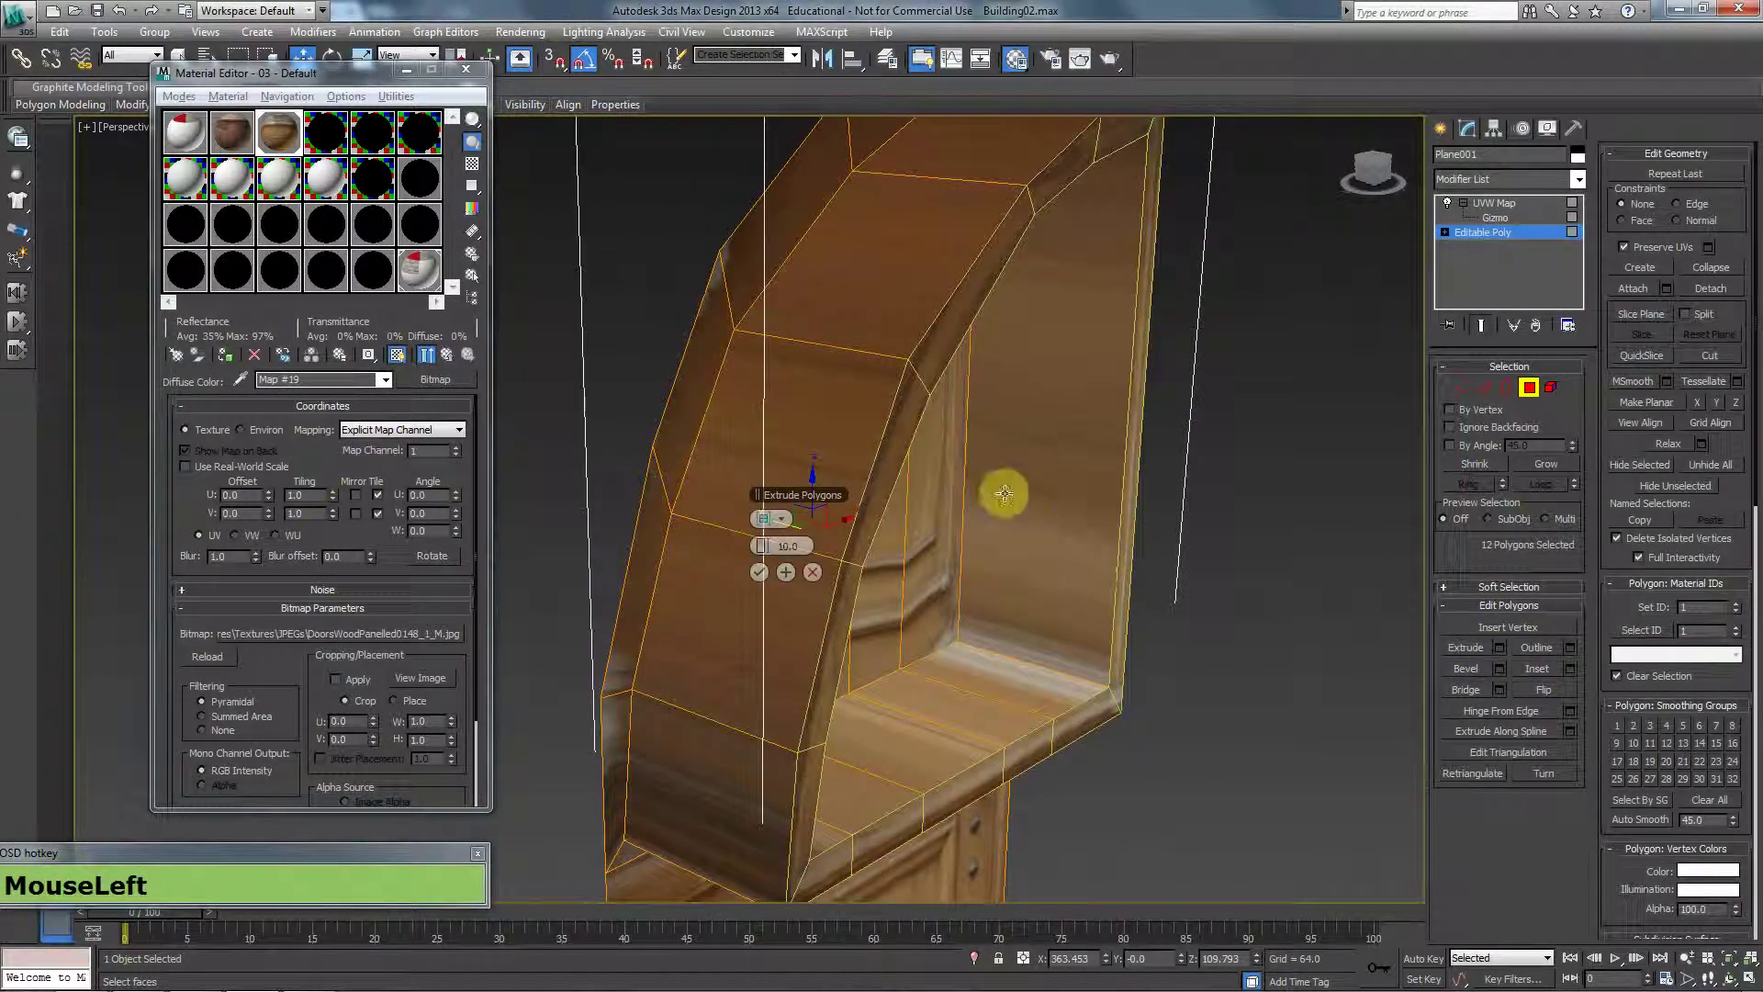
right_click(766, 547)
drag(762, 548, 765, 546)
click(758, 572)
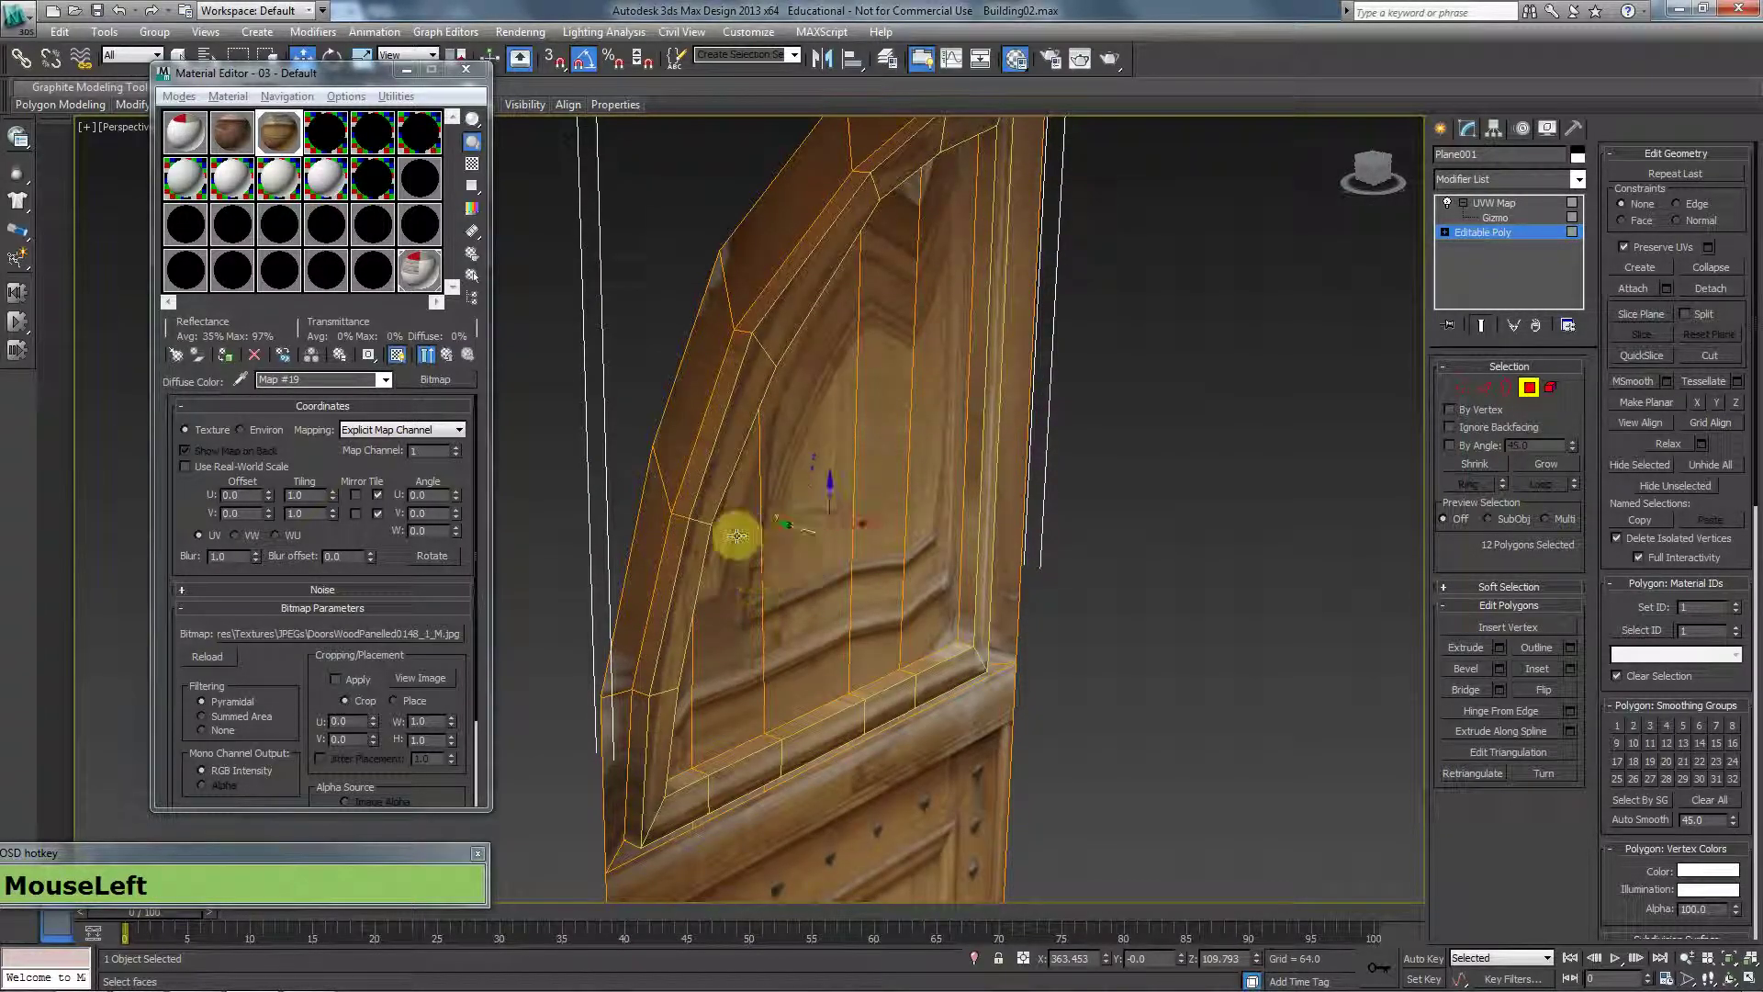
Convert the polygon selection of the extruded moulding strip into an edge selection.
click(725, 424)
key(2)
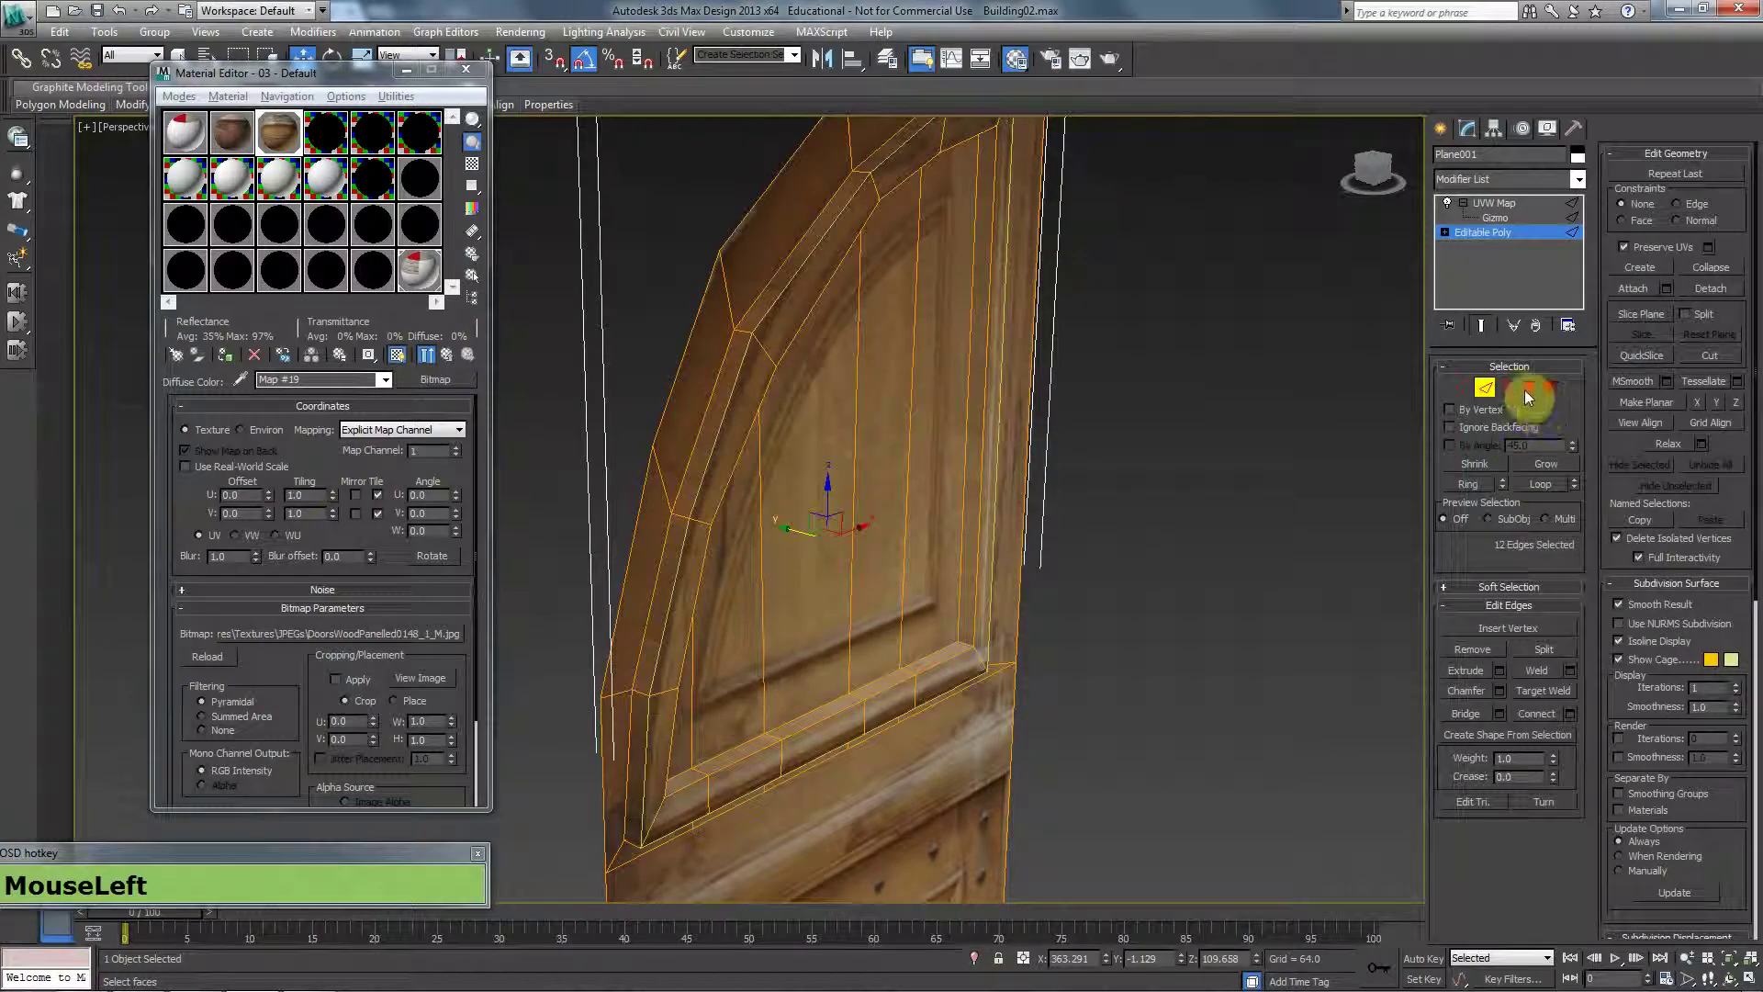
click(1528, 388)
ctrl+click(1485, 386)
key(ctrl+F2)
alt+middle_drag(815, 412, 865, 571)
Try a small chamfer on all selected edges of the raised moulding.
click(1499, 689)
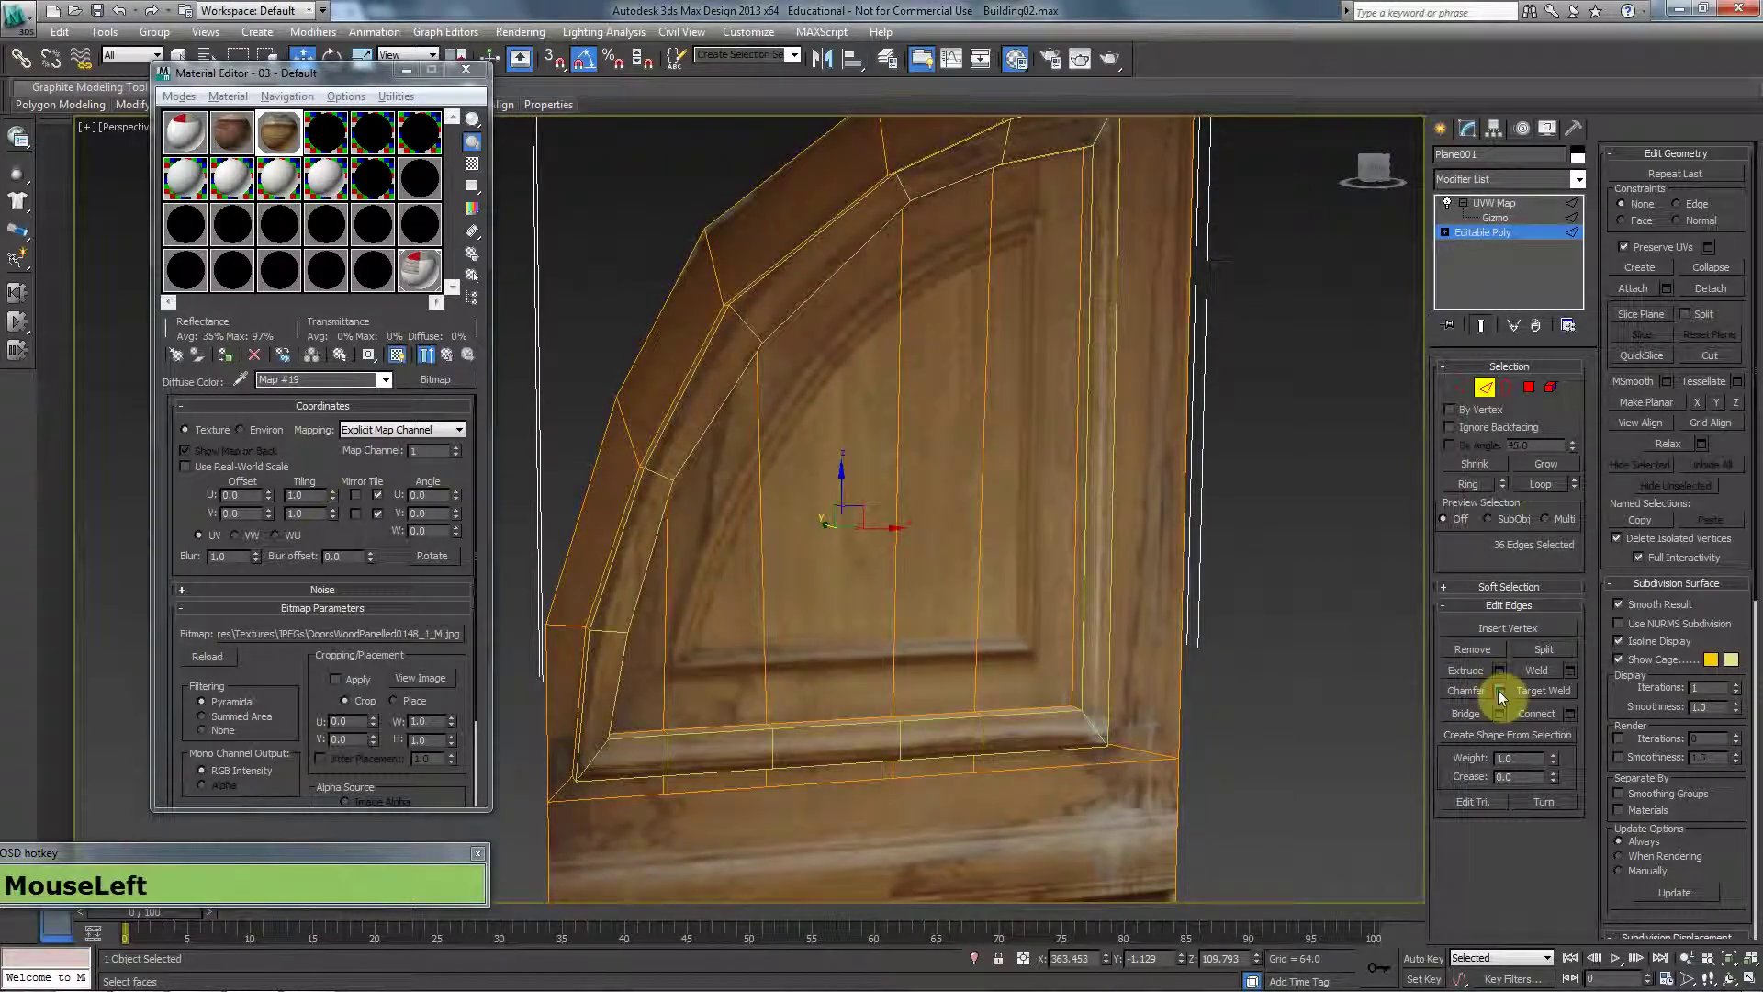
right_click(764, 521)
drag(764, 523, 769, 519)
click(758, 602)
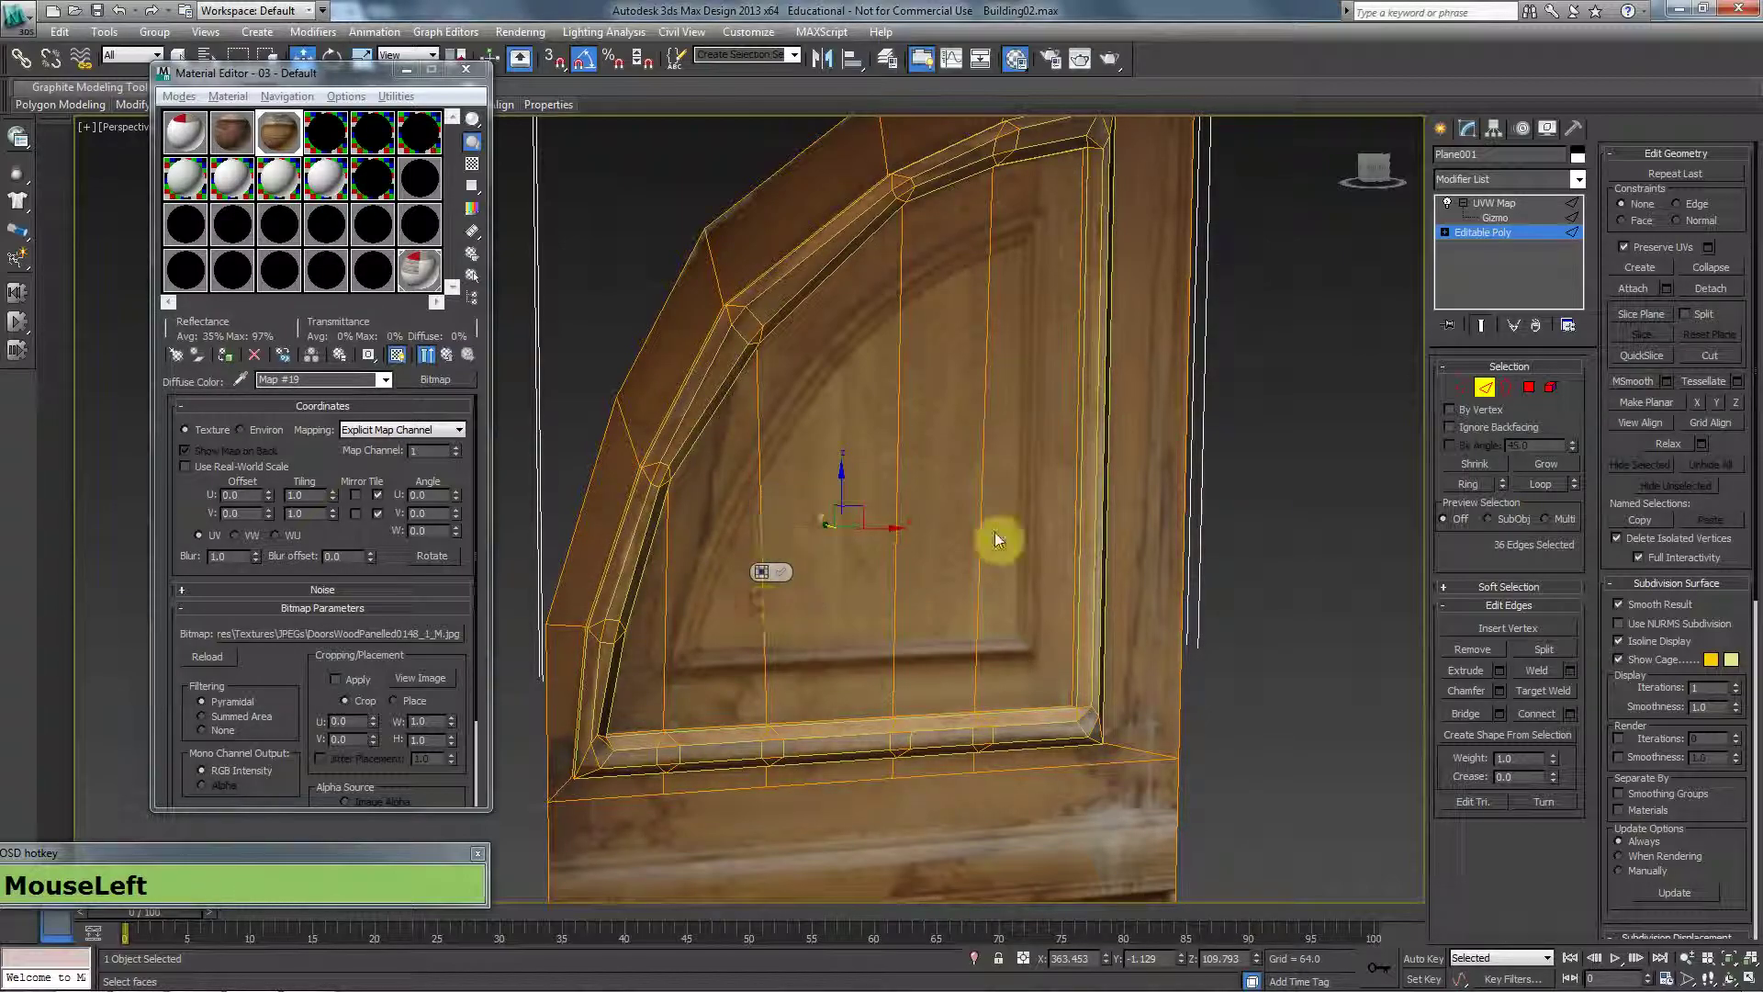
click(1485, 388)
click(1414, 424)
Inspect the chamfered moulding and the panels below against the door texture from the front, with and without edges displayed.
key(f)
scroll(1038, 535, down, 3)
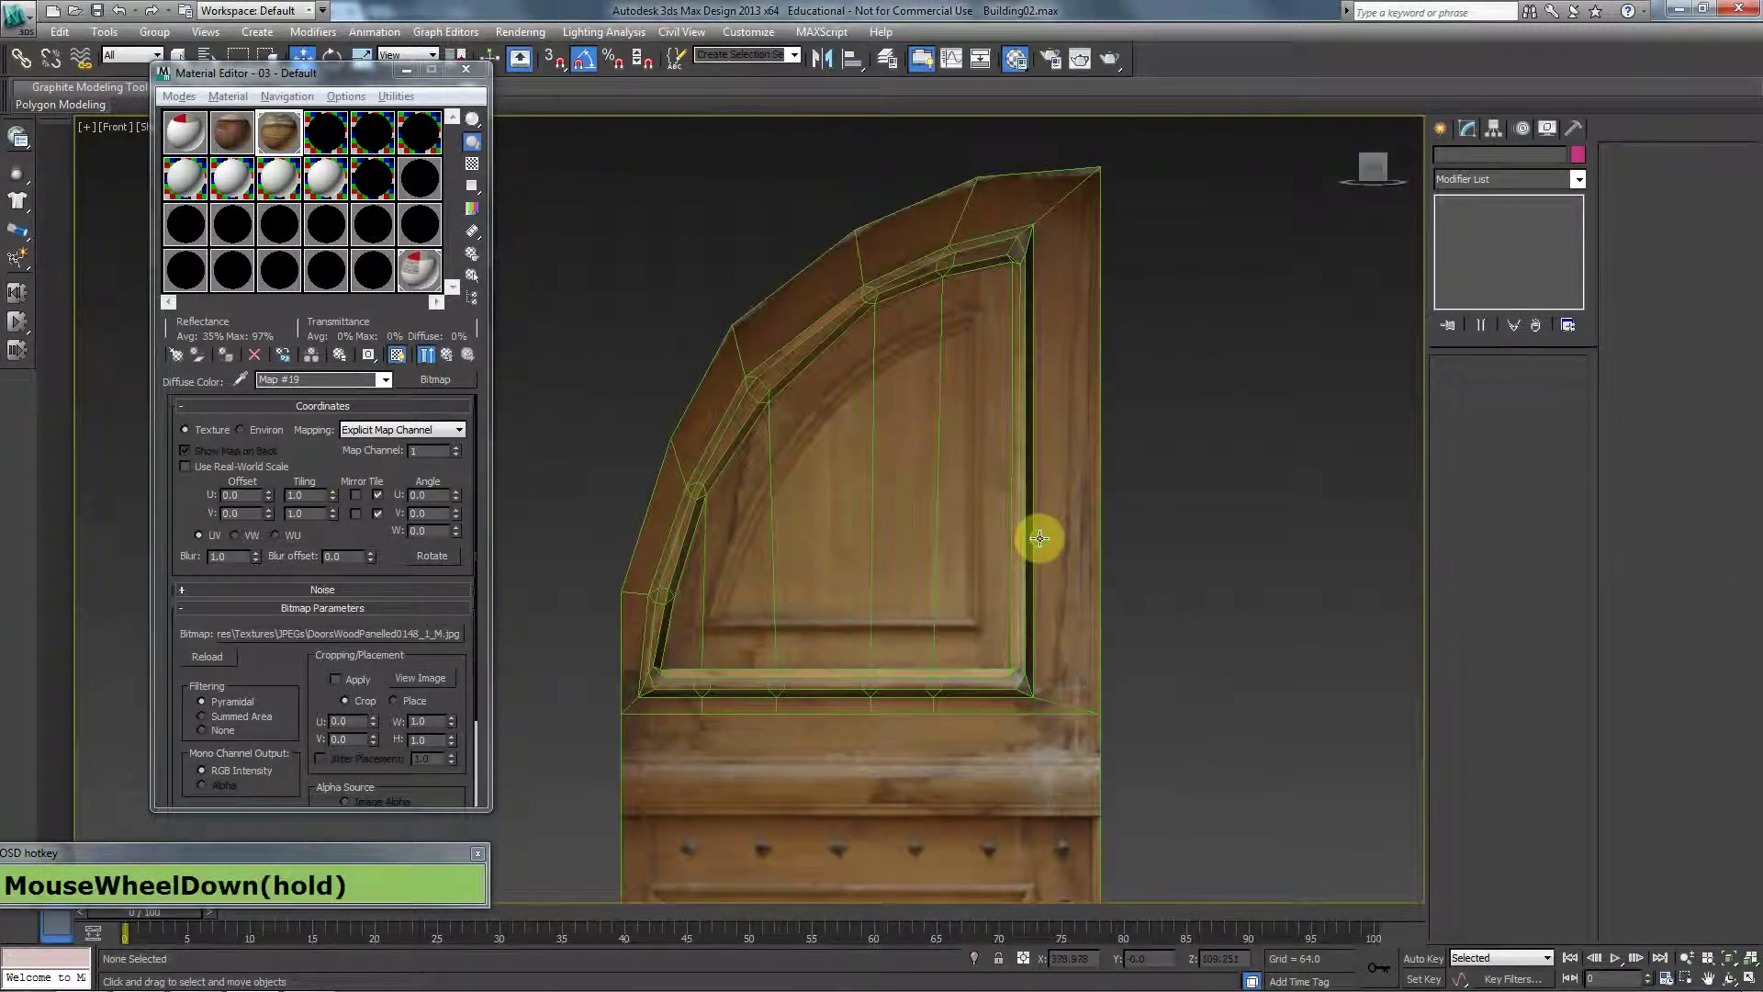
key(F4)
key(F4)
middle_drag(868, 437, 933, 494)
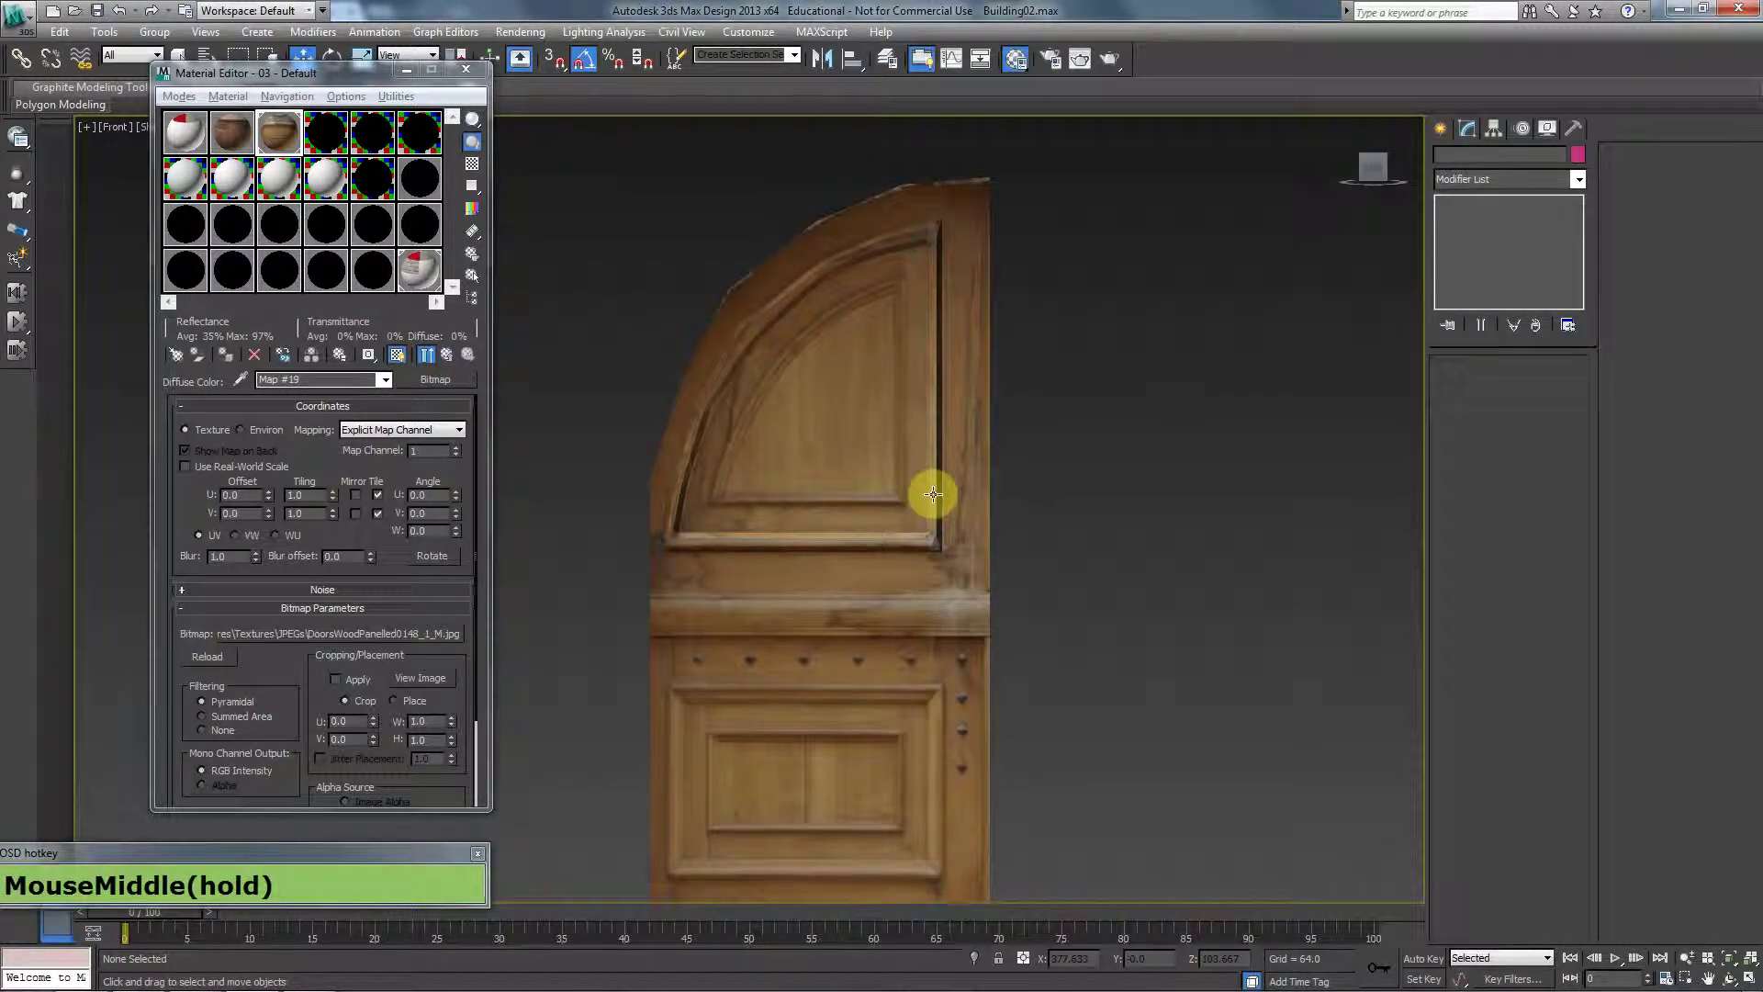
key(F4)
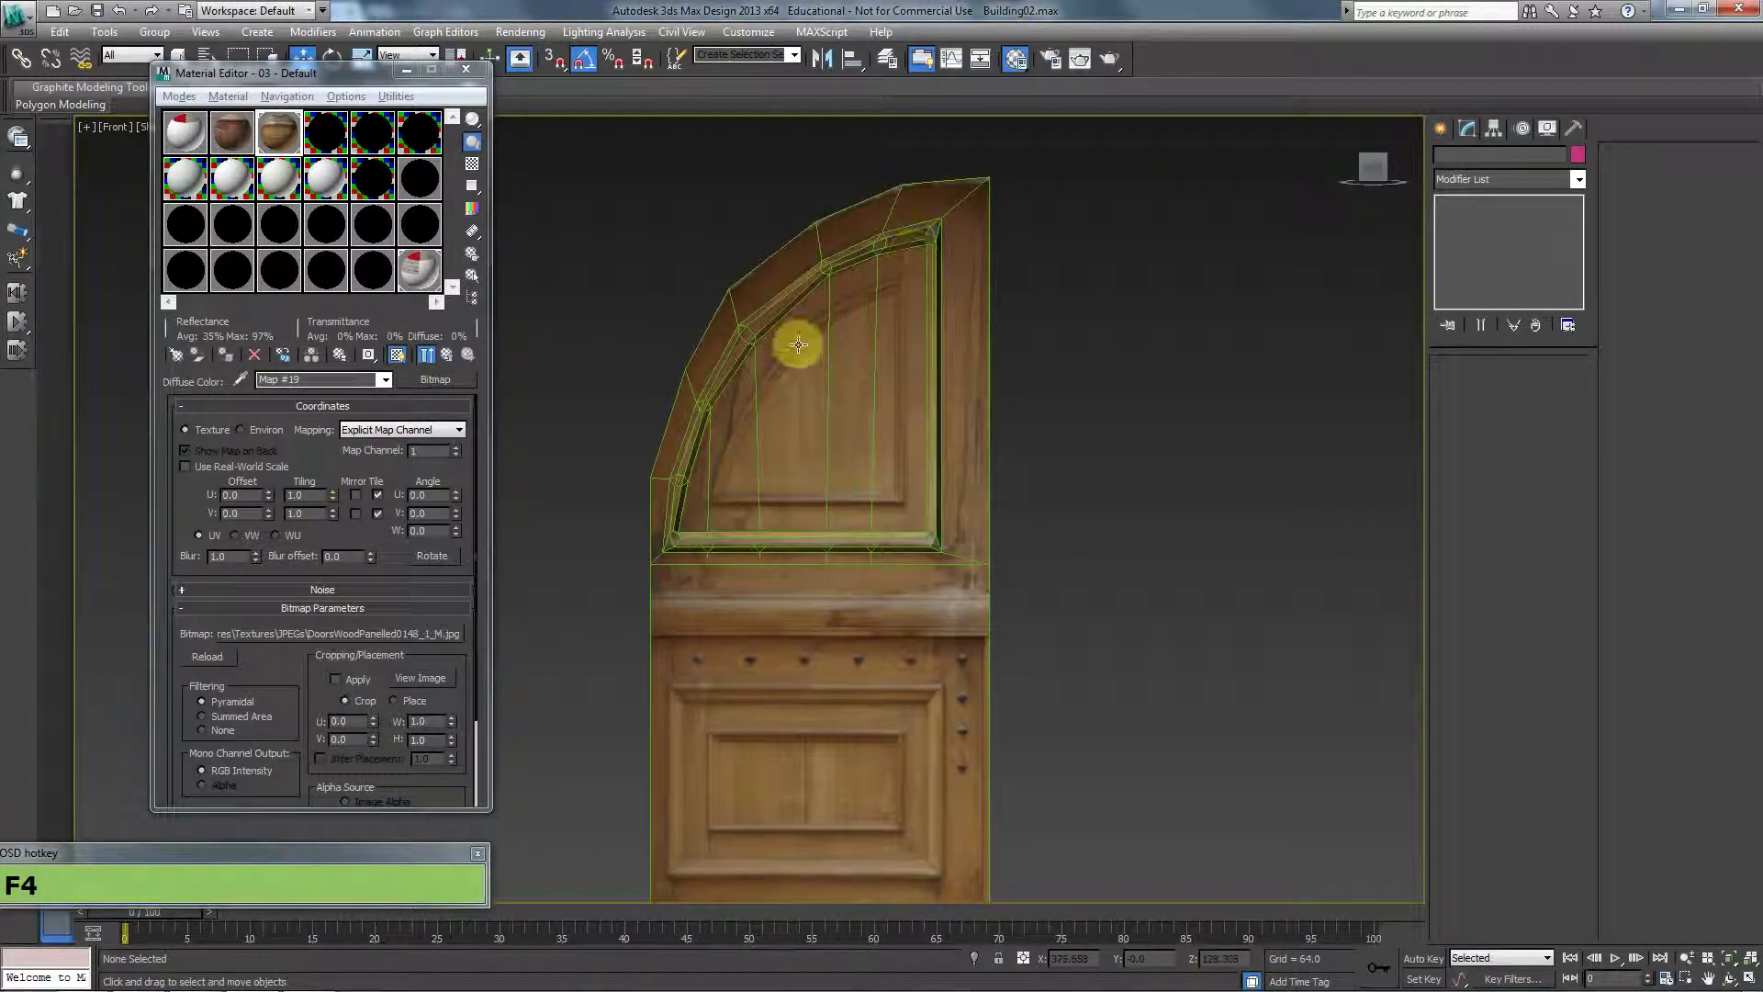
middle_click(861, 471)
scroll(933, 382, up, 2)
click(933, 382)
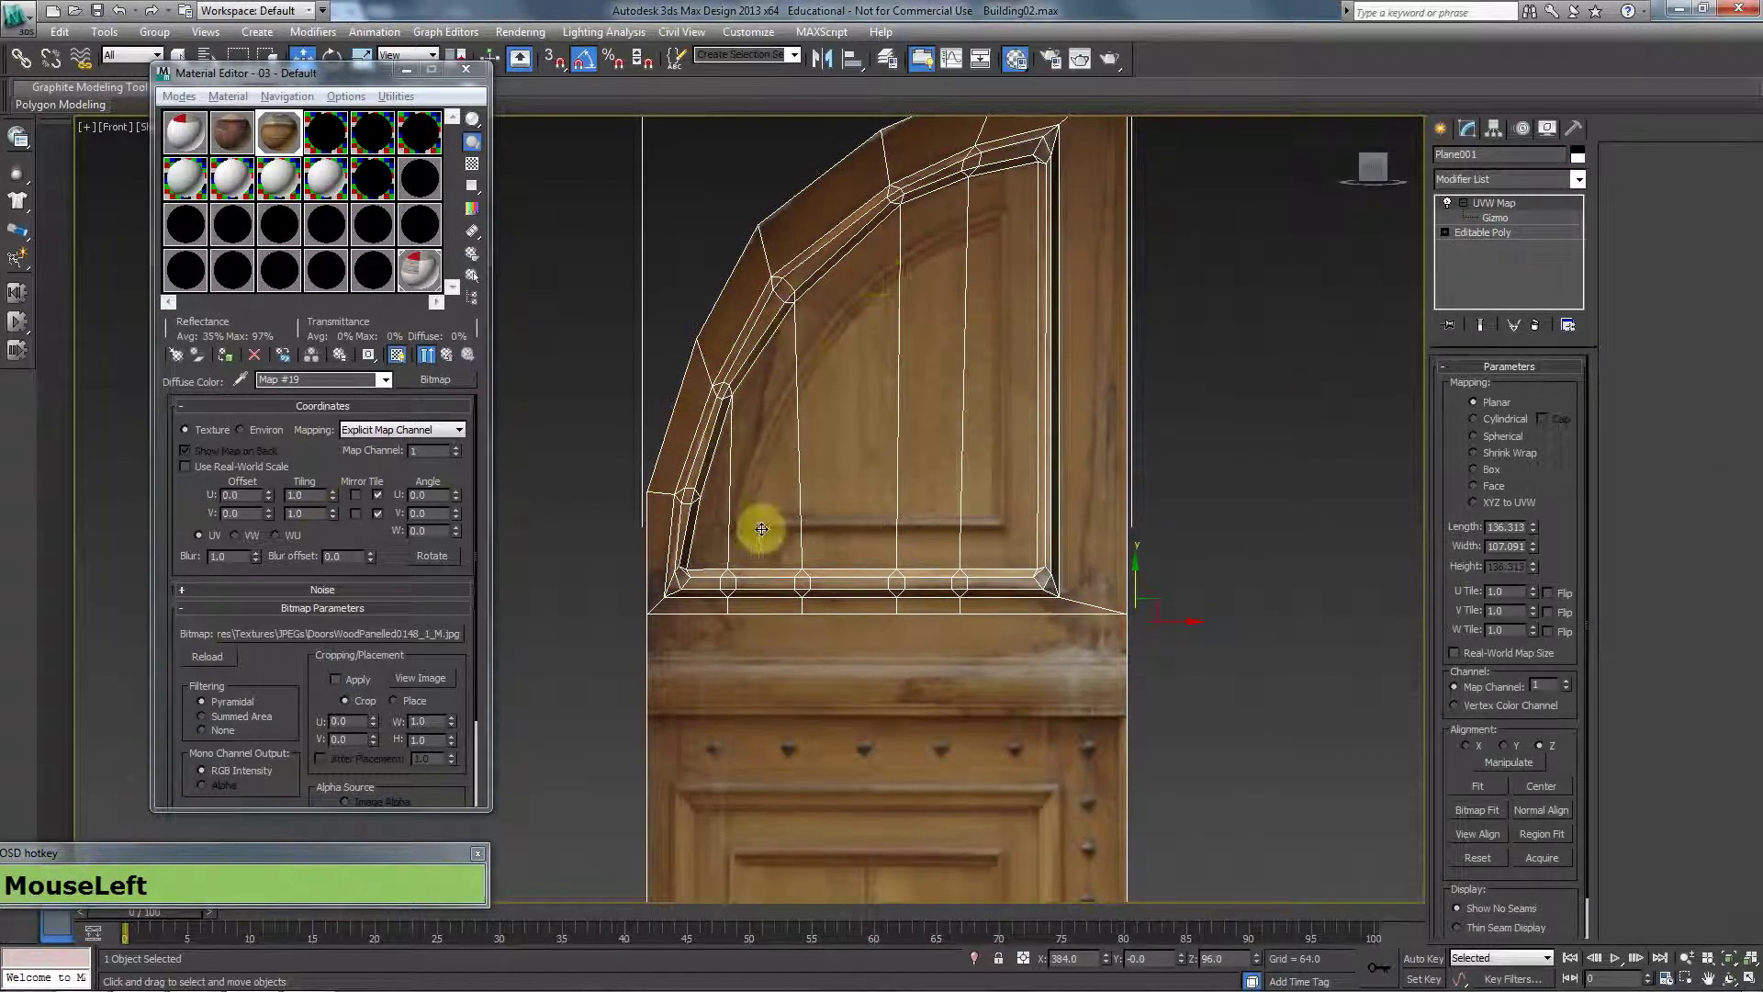
middle_drag(909, 482, 890, 362)
scroll(930, 569, down, 2)
middle_drag(930, 570, 933, 444)
scroll(897, 385, up, 2)
middle_drag(974, 284, 917, 559)
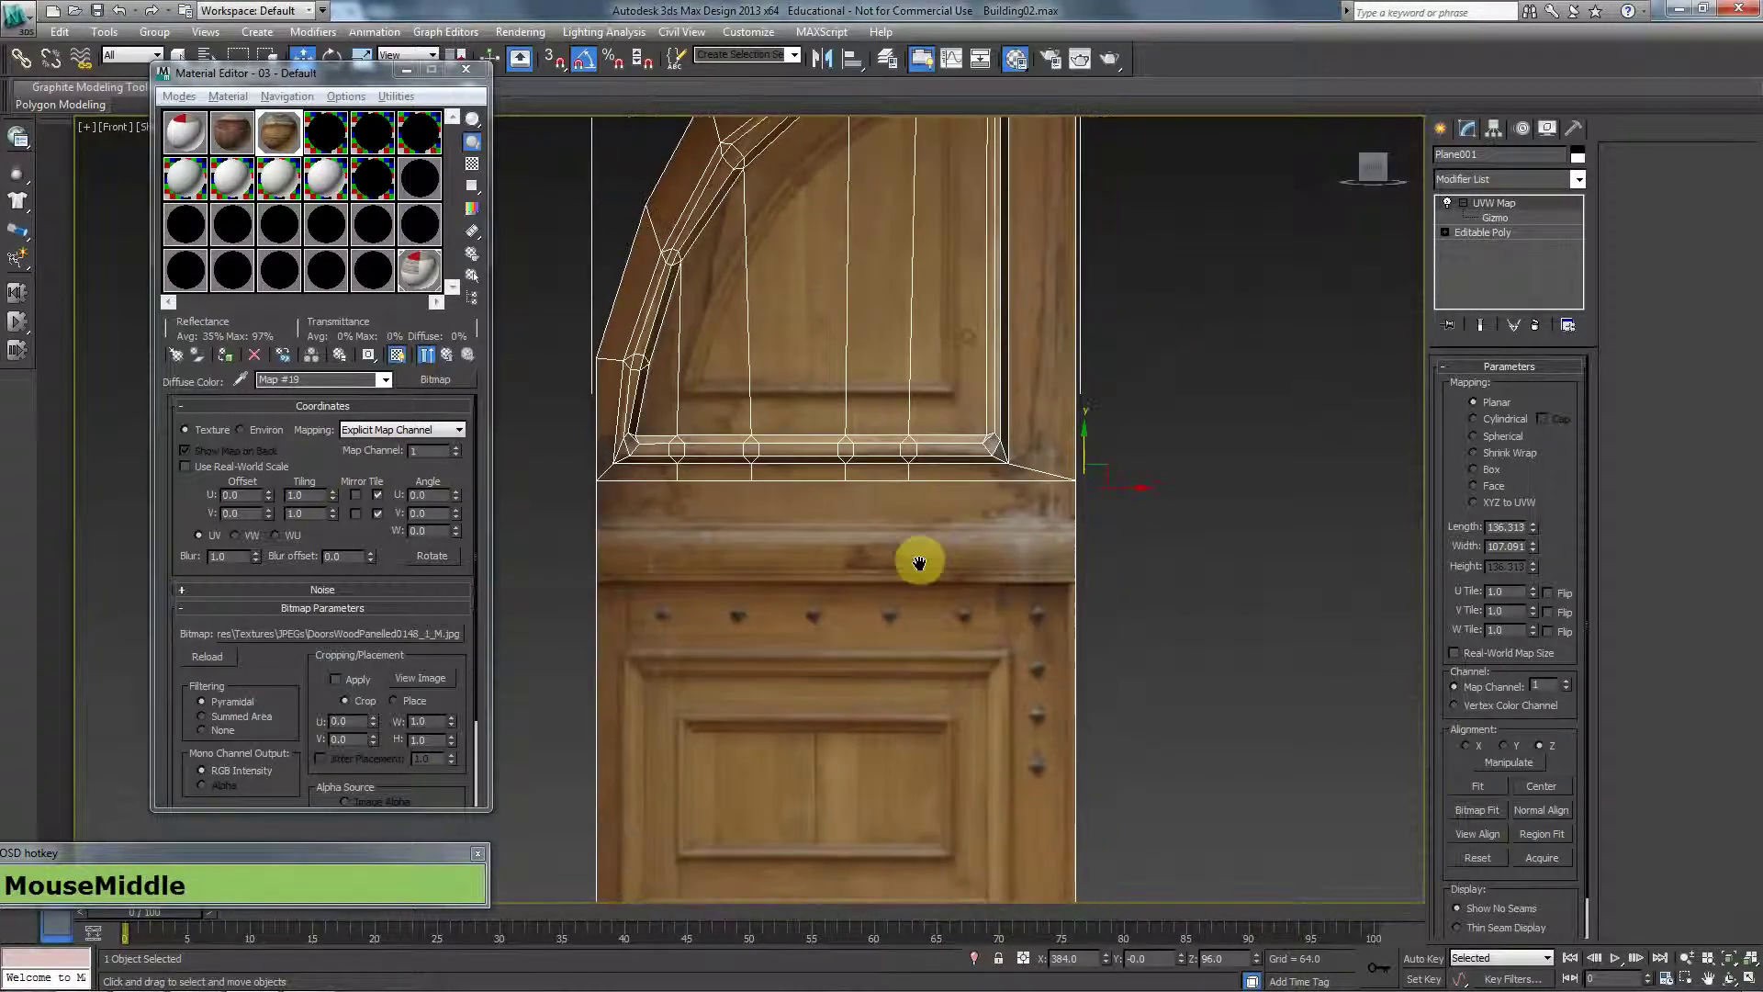
scroll(918, 551, up, 2)
key(1)
scroll(1013, 515, up, 2)
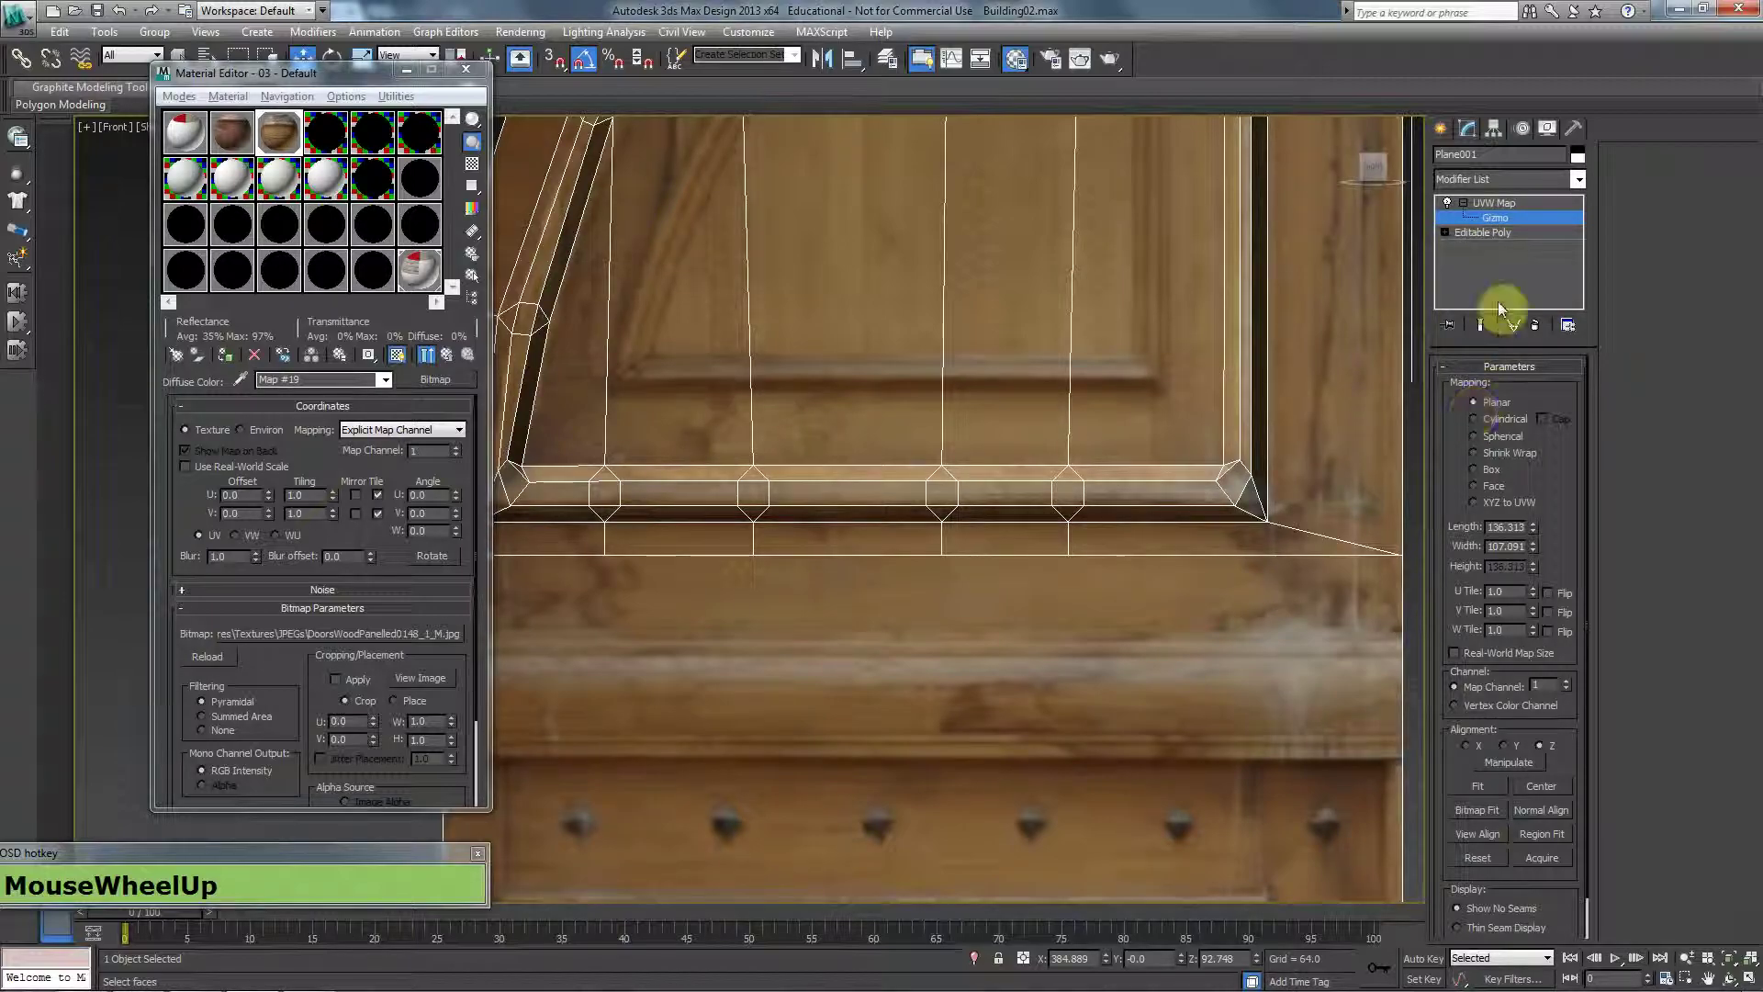
click(1495, 233)
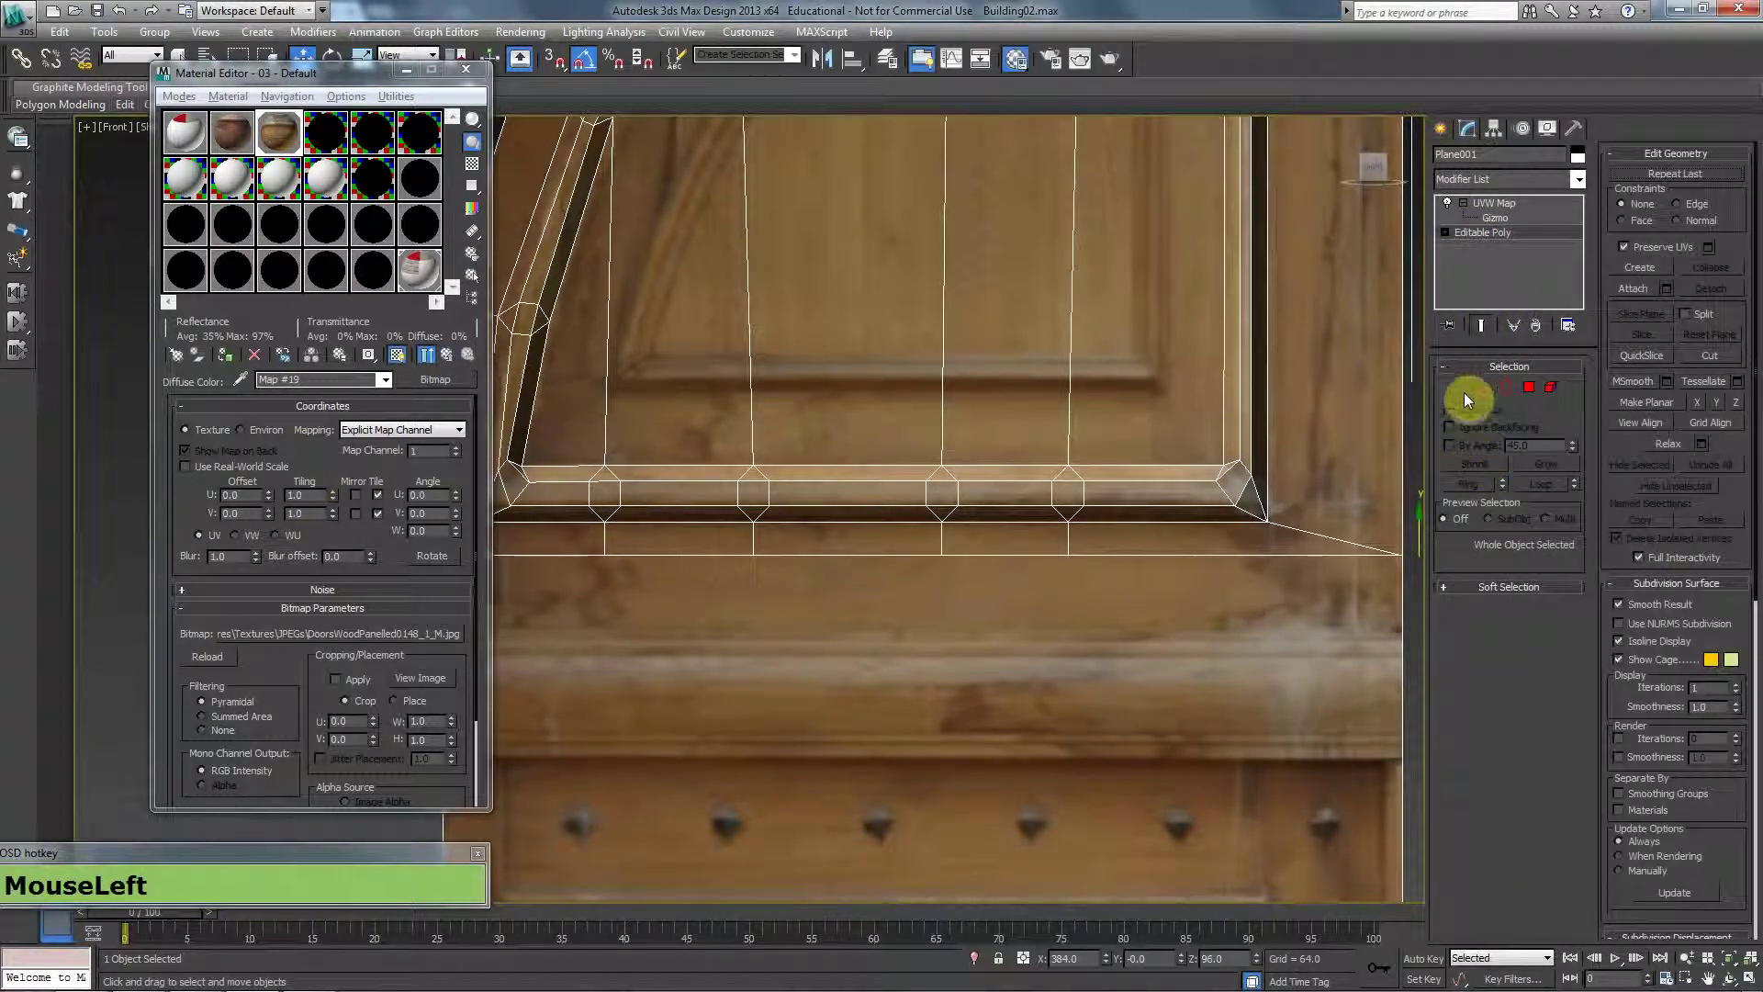
Undo the chamfer on the arched moulding's edges.
key(ctrl+z)
key(ctrl+z)
key(ctrl+z)
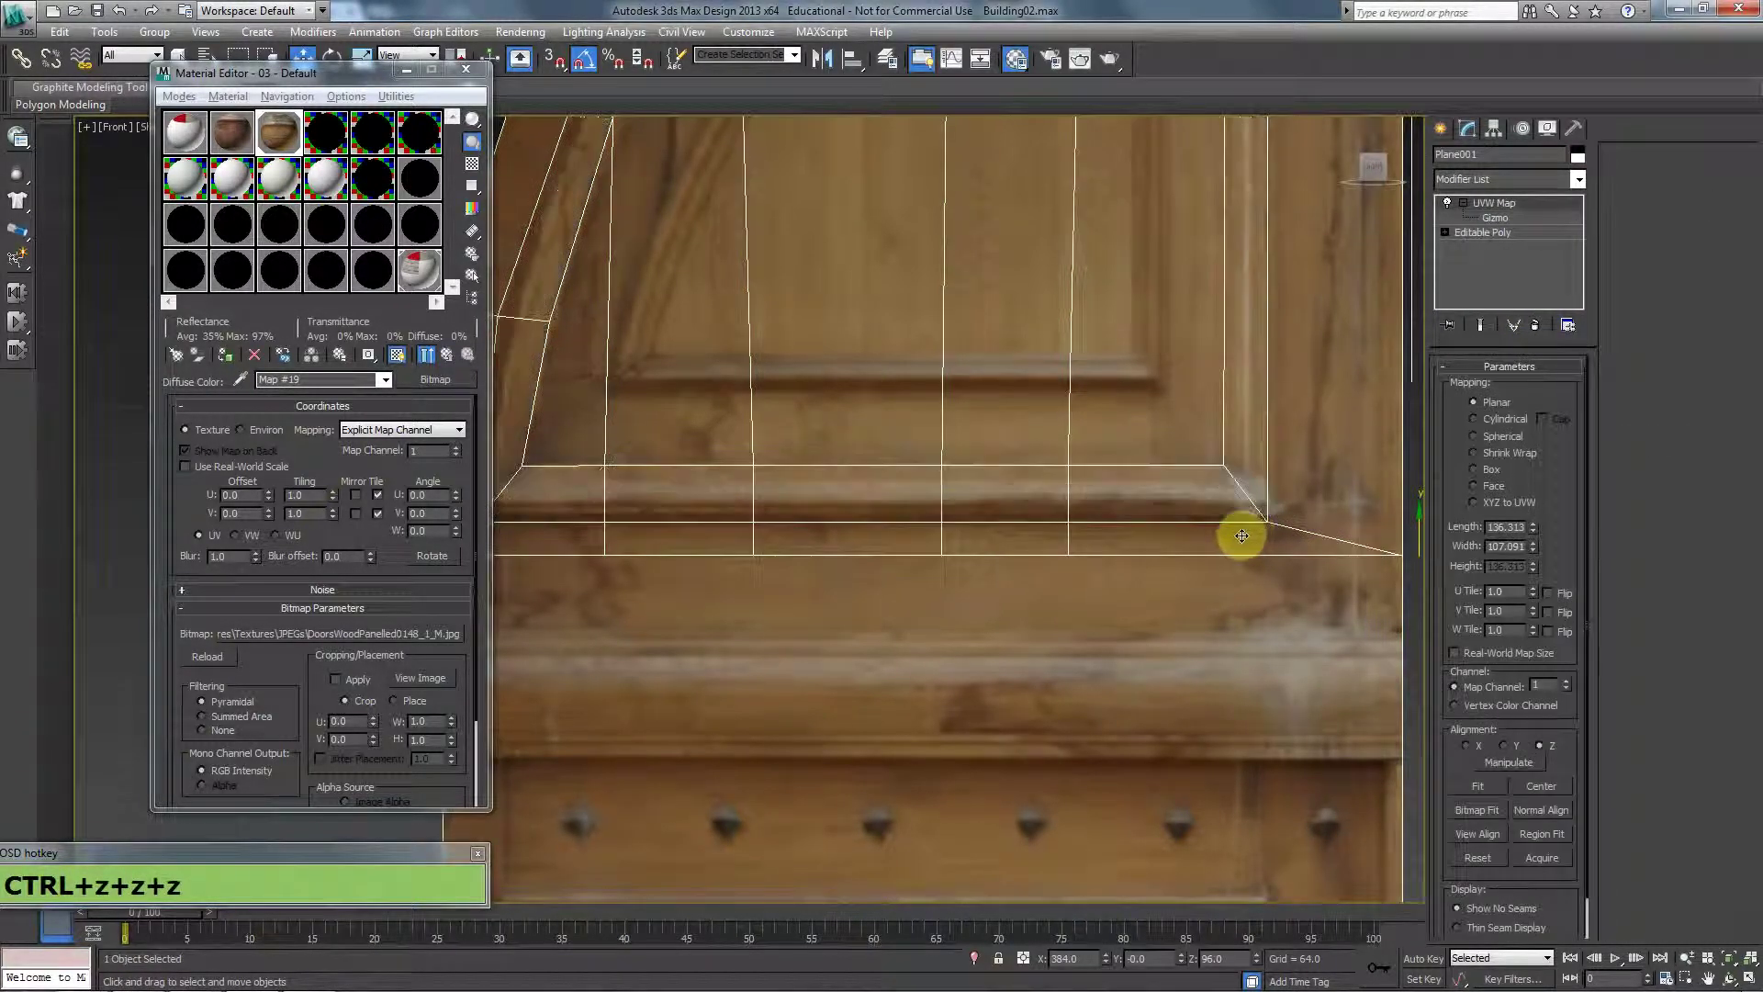
Return to edge editing on the door's Editable Poly and turn off the end-result display of the modifier stack.
scroll(1244, 545, down, 3)
click(1515, 231)
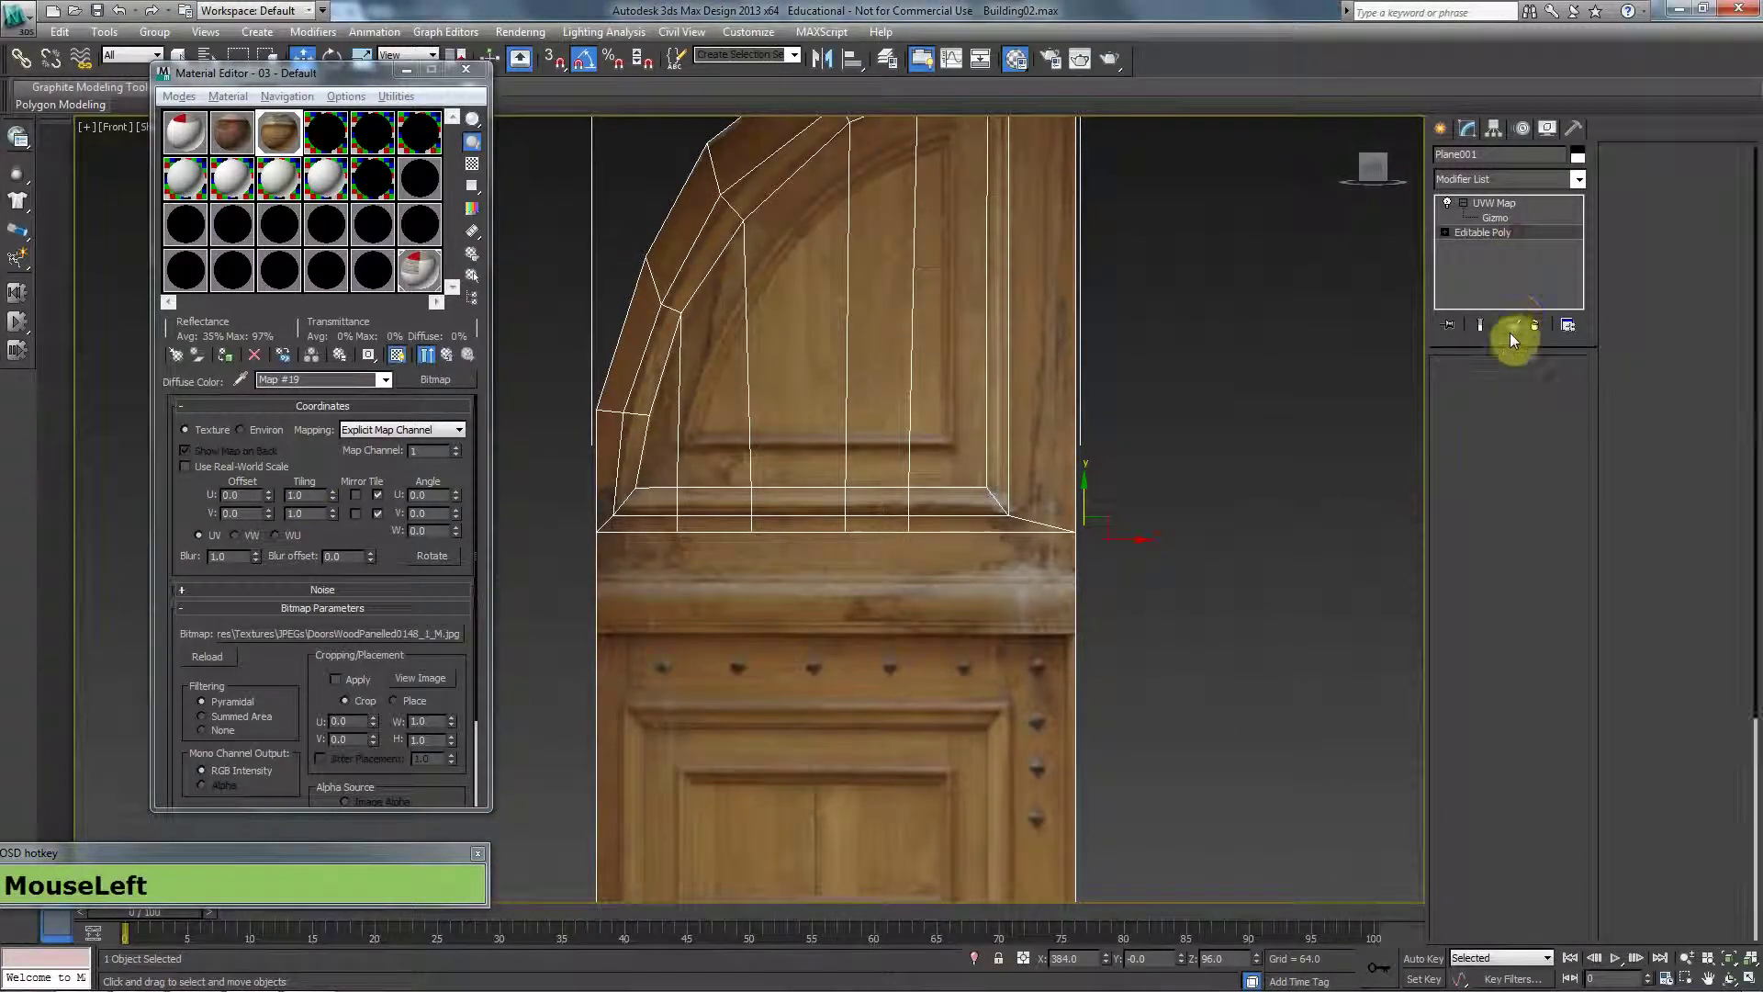
click(1484, 386)
key(p)
scroll(800, 454, down, 2)
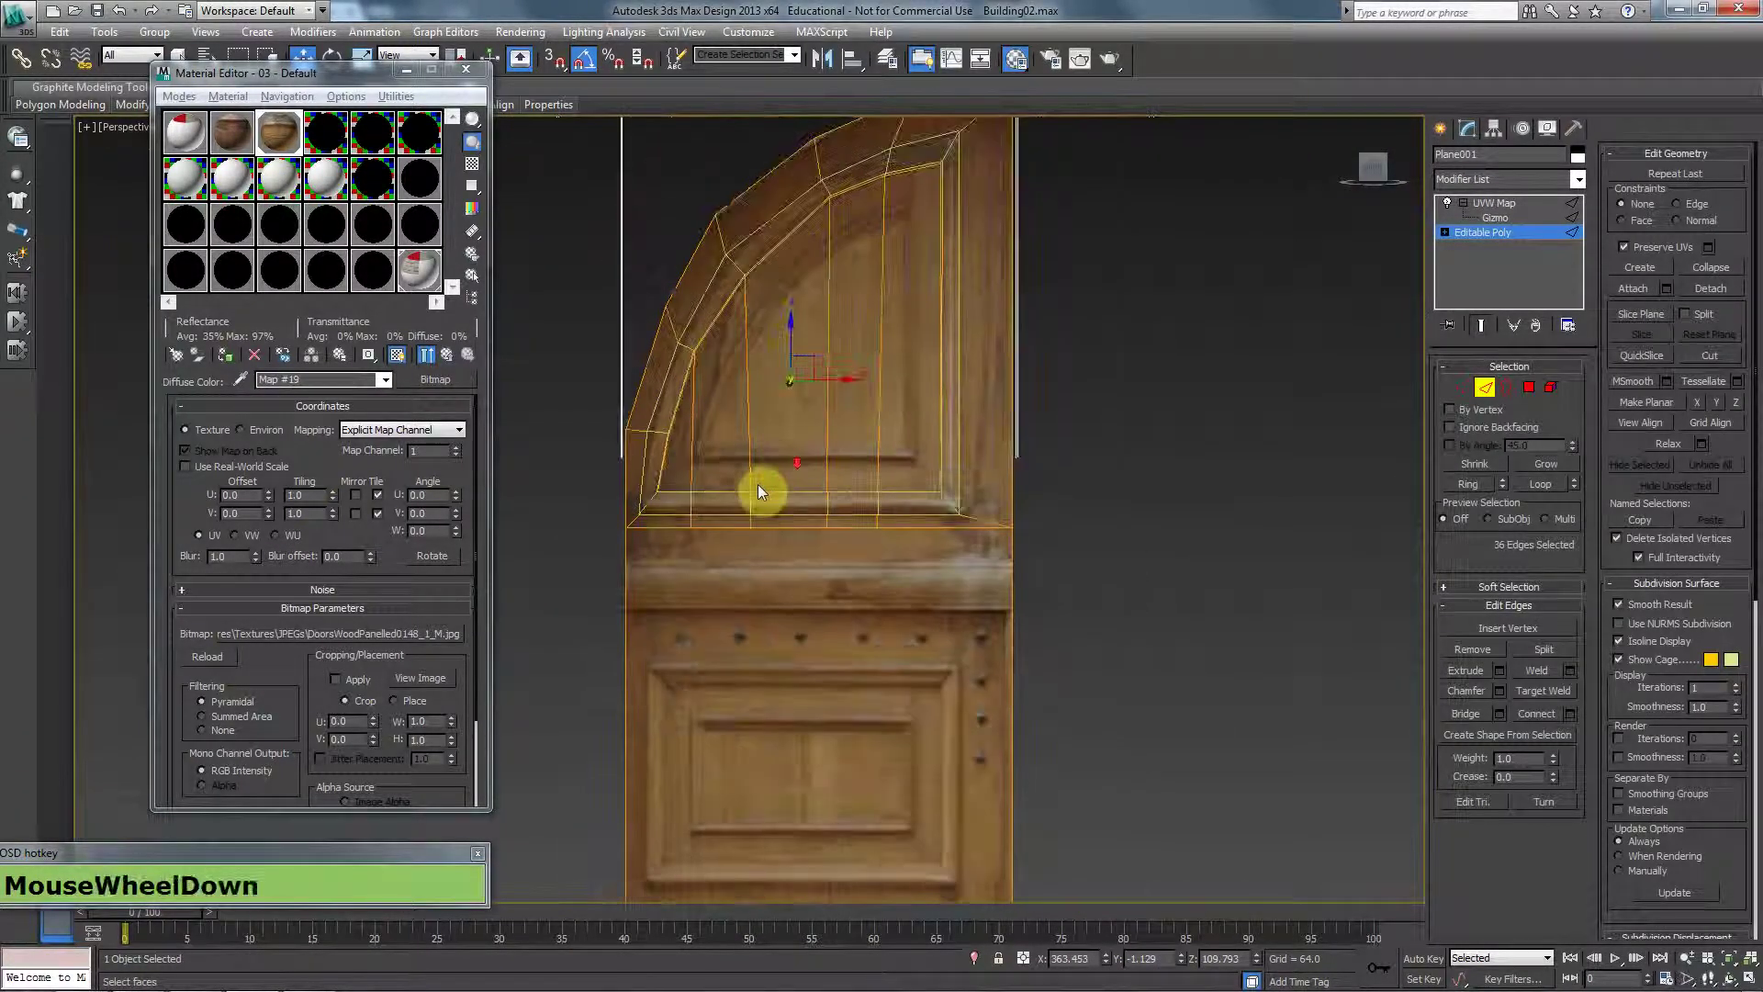
alt+middle_drag(757, 482, 633, 303)
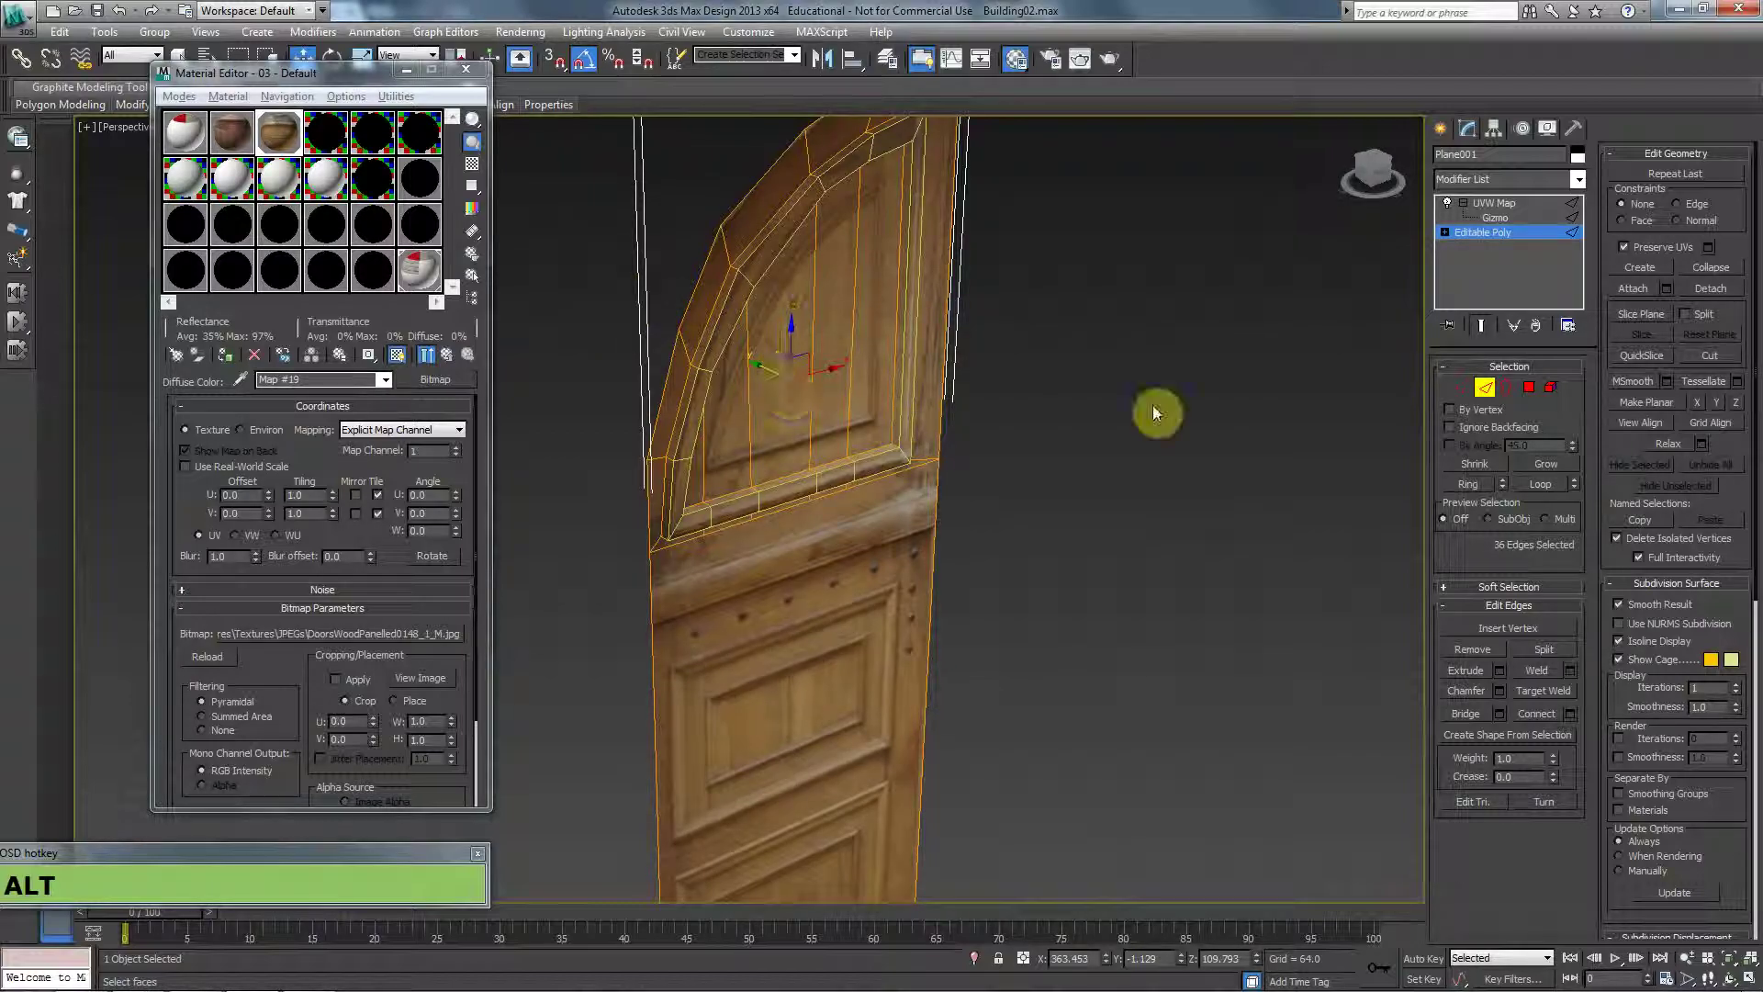
click(1448, 201)
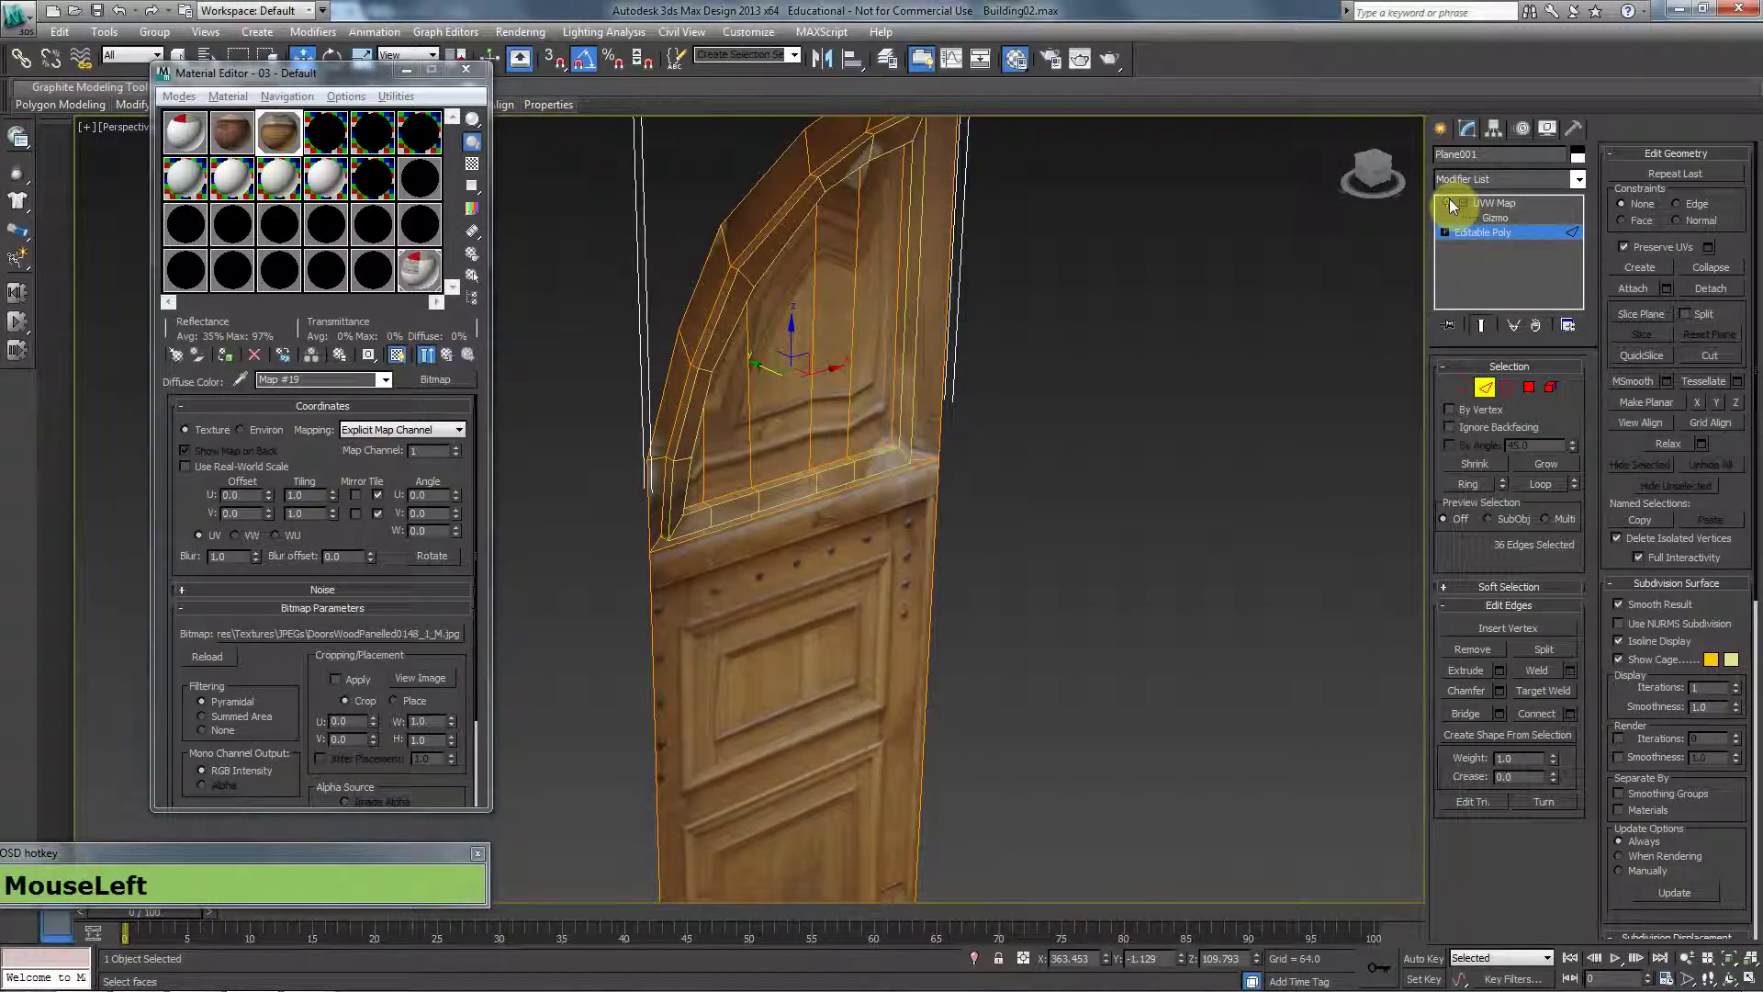
click(1448, 202)
click(1480, 329)
alt+middle_drag(874, 394, 812, 393)
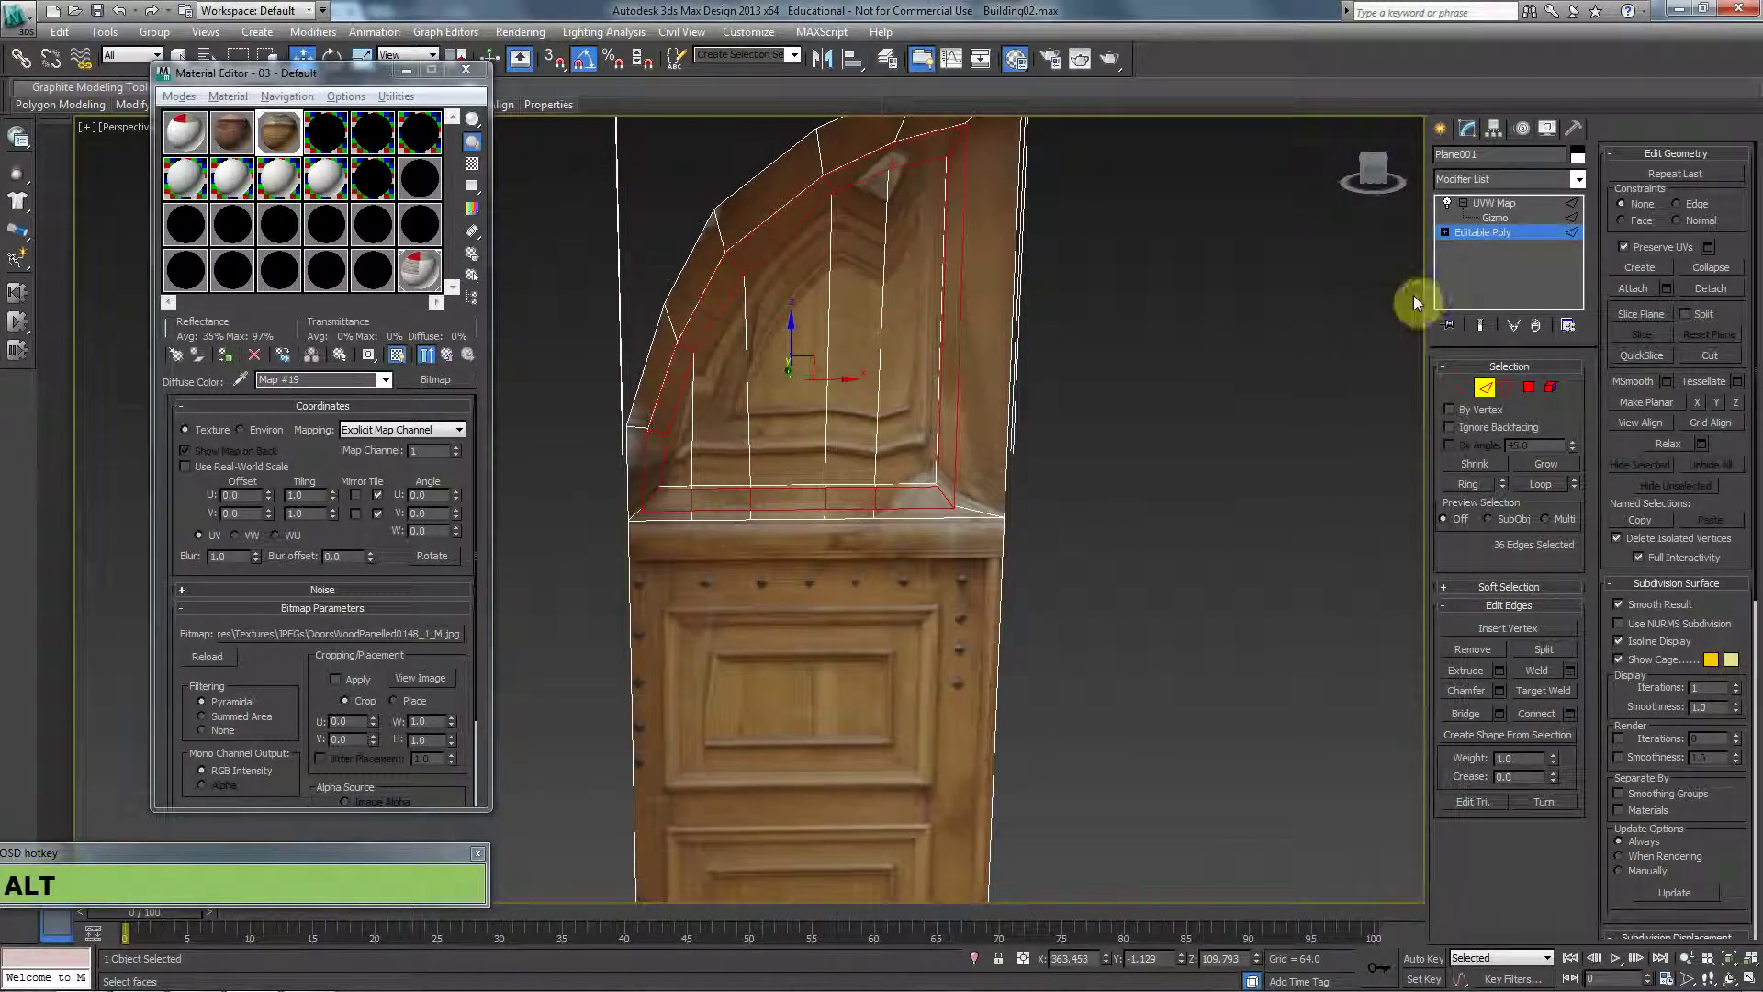
Deselect the short edges crossing the moulding strip, keeping only the edges along its inner and outer outlines.
click(804, 526)
key(f)
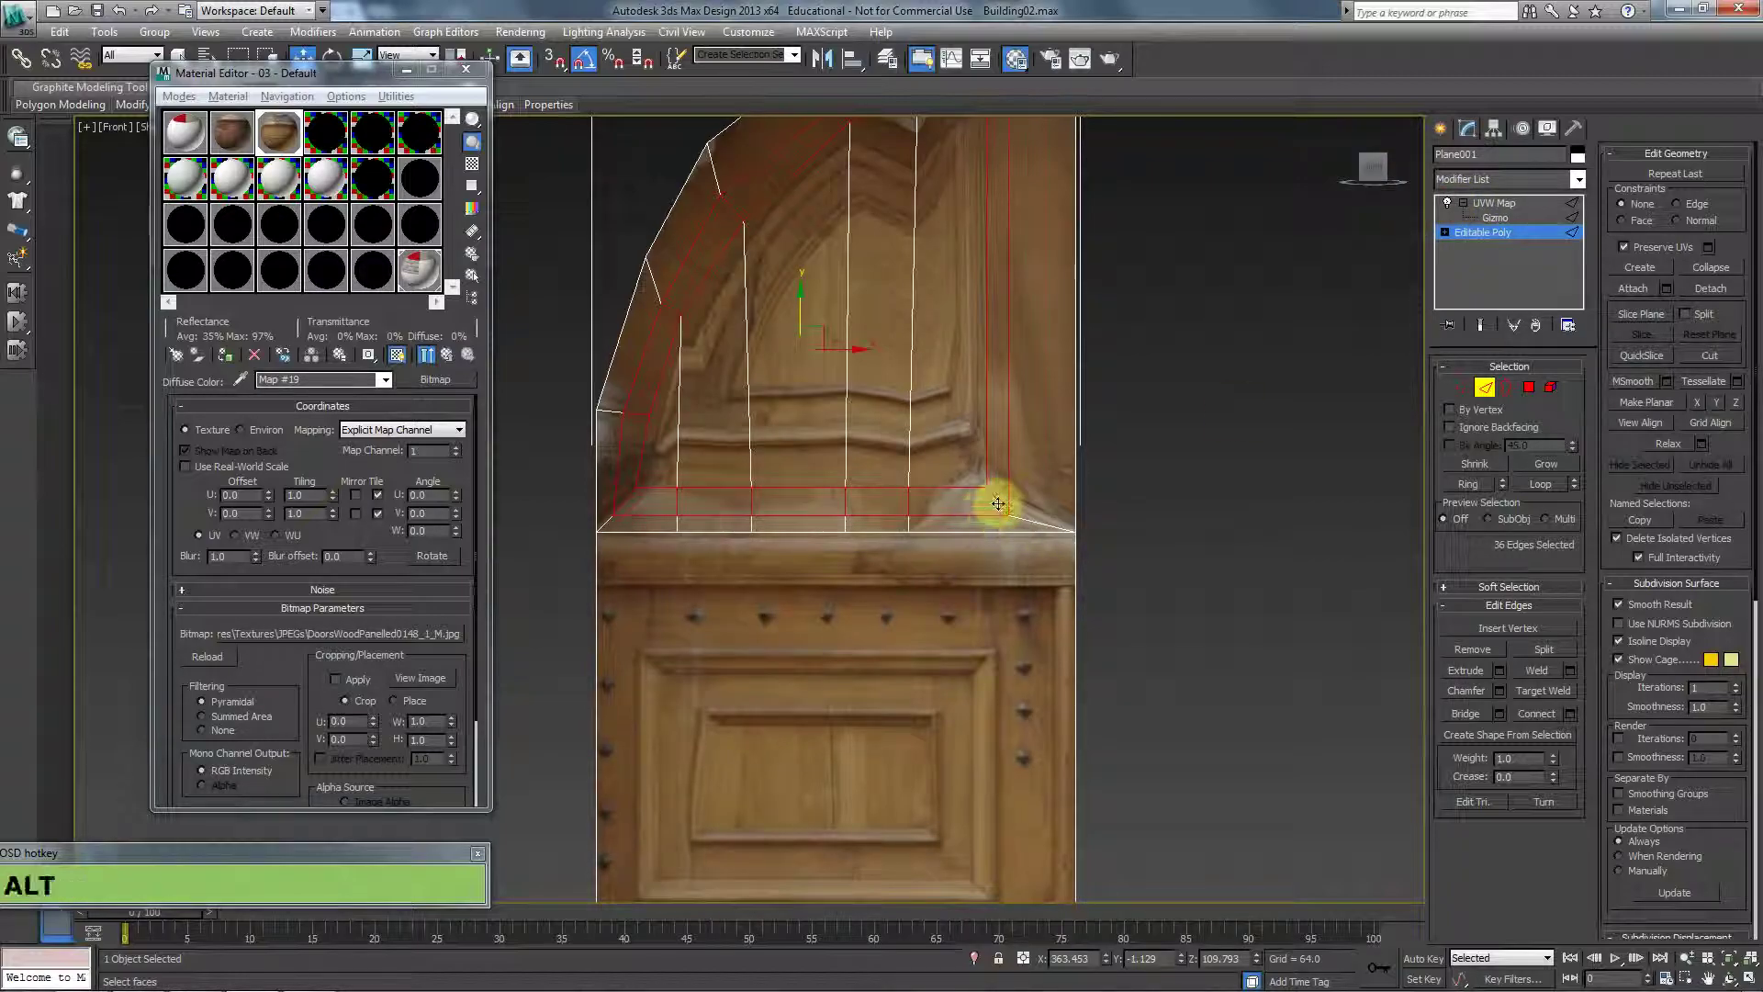
alt+click(962, 513)
alt+drag(690, 513, 632, 511)
alt+click(632, 495)
alt+click(633, 414)
alt+click(672, 307)
alt+click(728, 208)
middle_drag(787, 193, 729, 355)
key(alt)
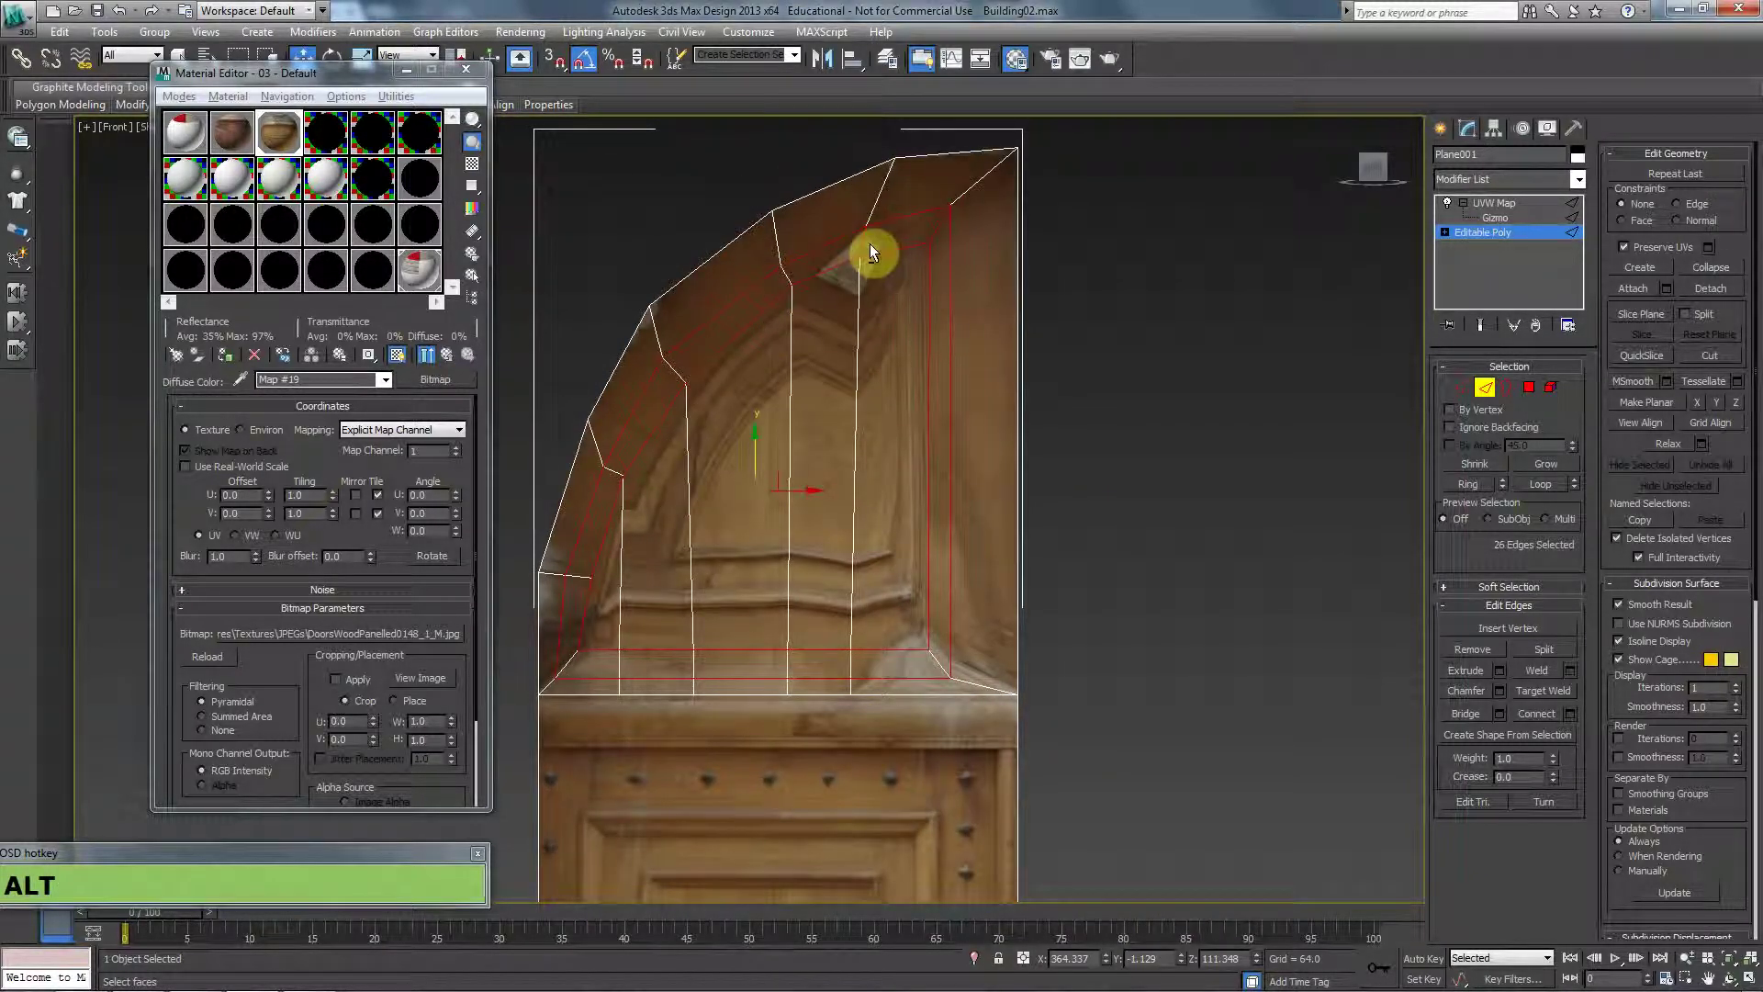
alt+click(925, 238)
alt+click(932, 650)
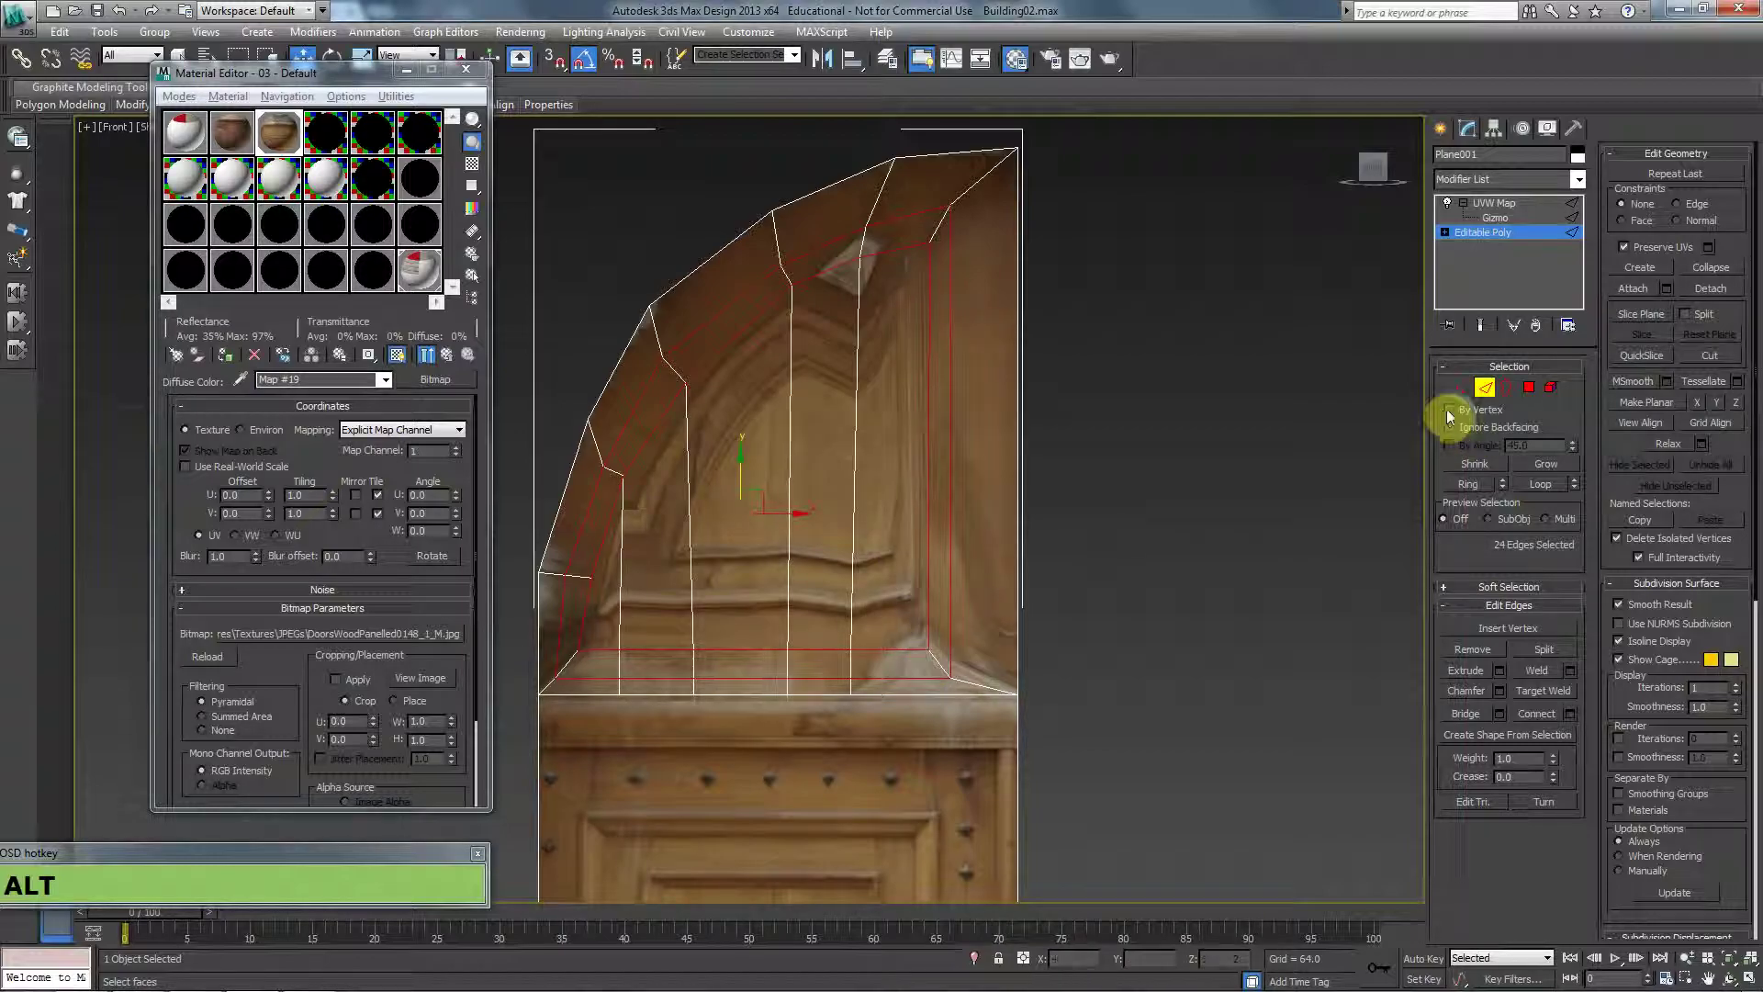
Chamfer the selected inner and outer outline edges of the arched moulding by 0.574 with 1 segment.
scroll(846, 512, down, 2)
alt+middle_drag(846, 512, 1366, 455)
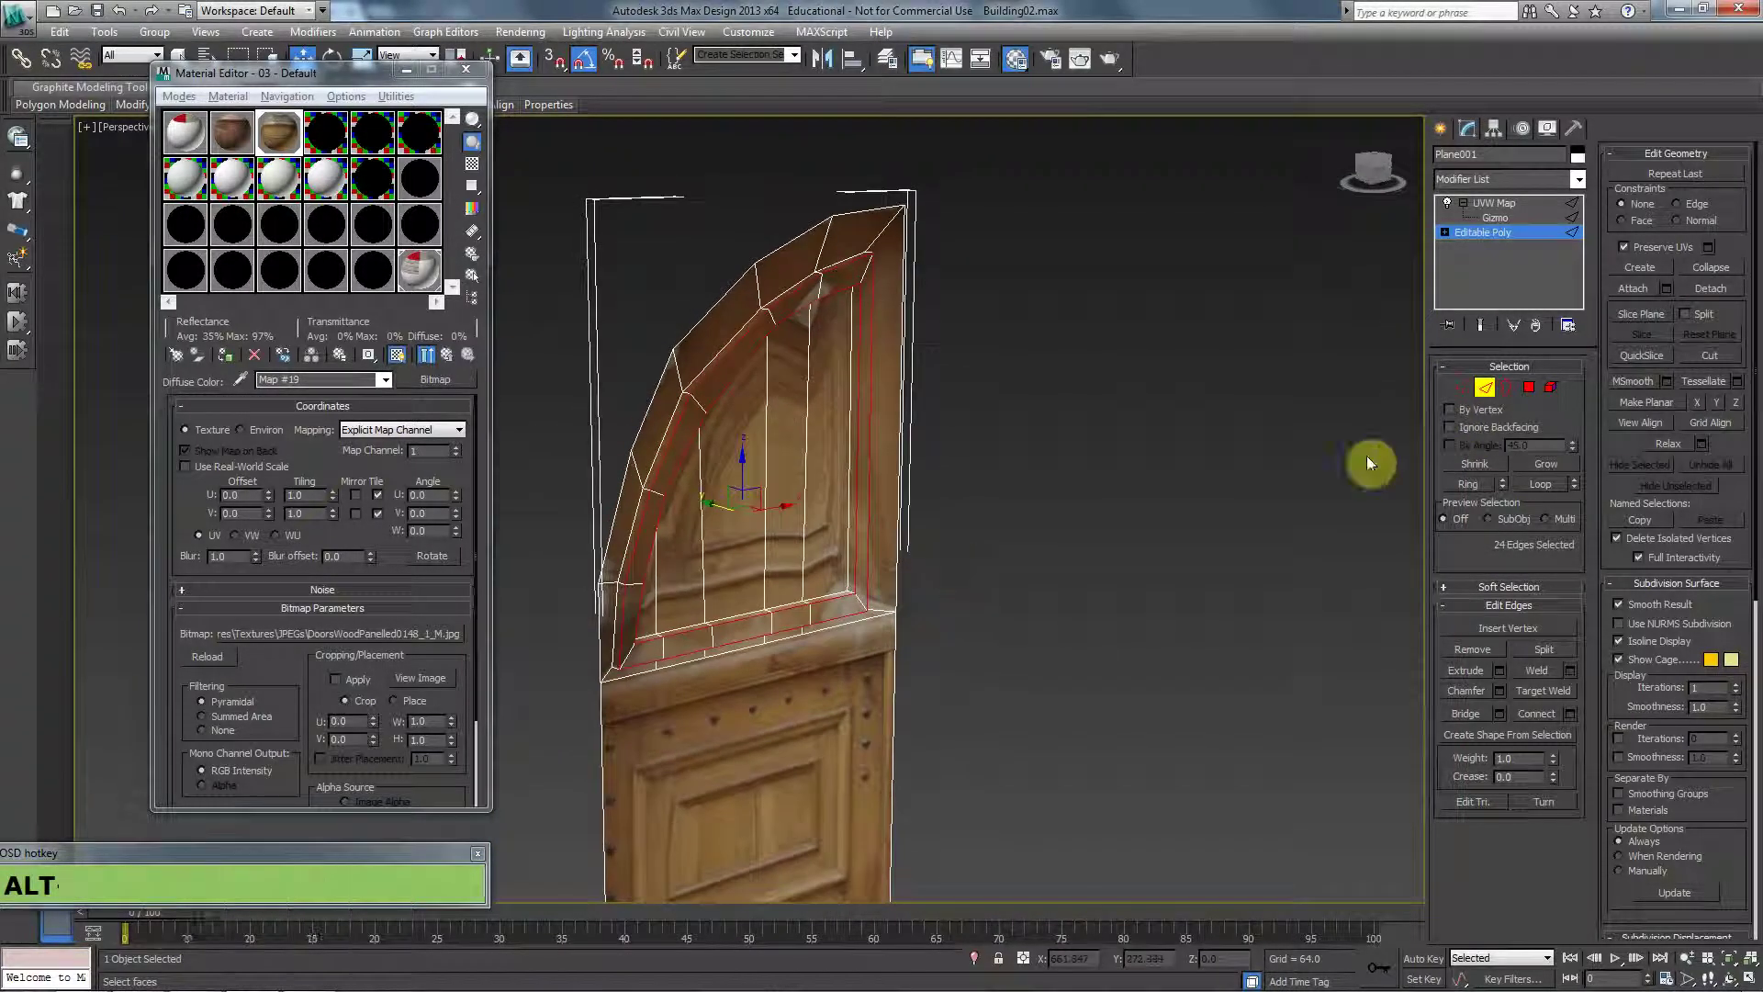
click(1498, 691)
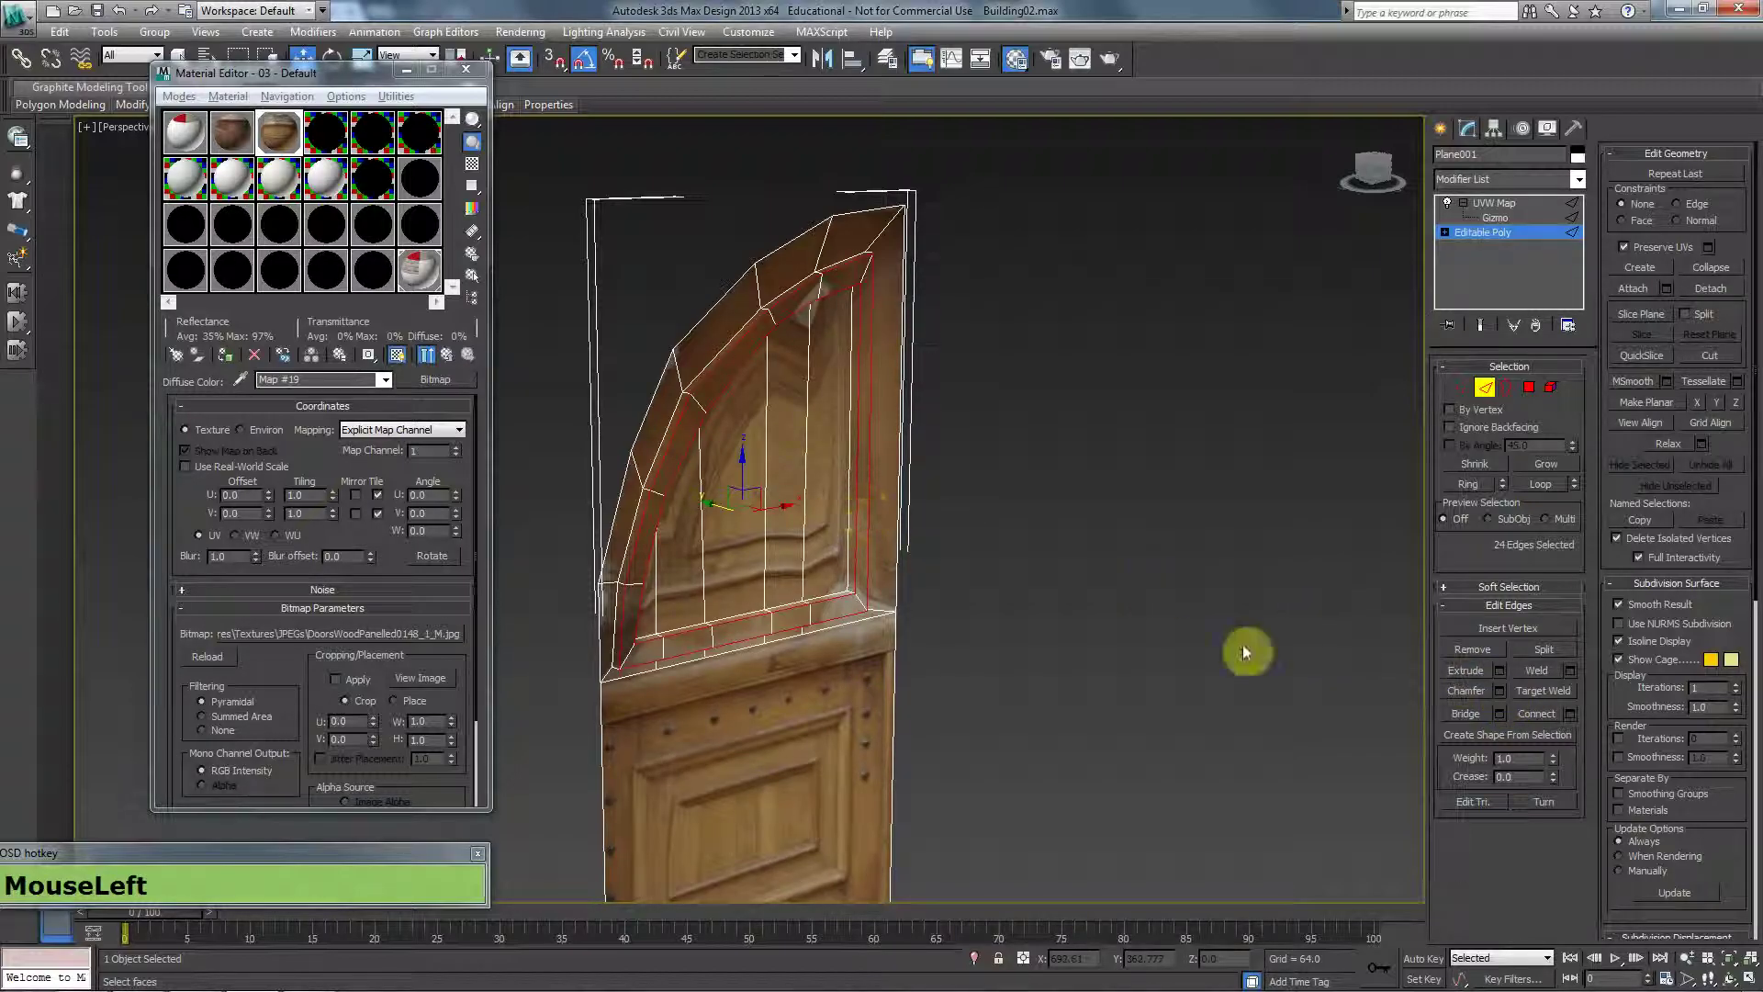
click(1498, 691)
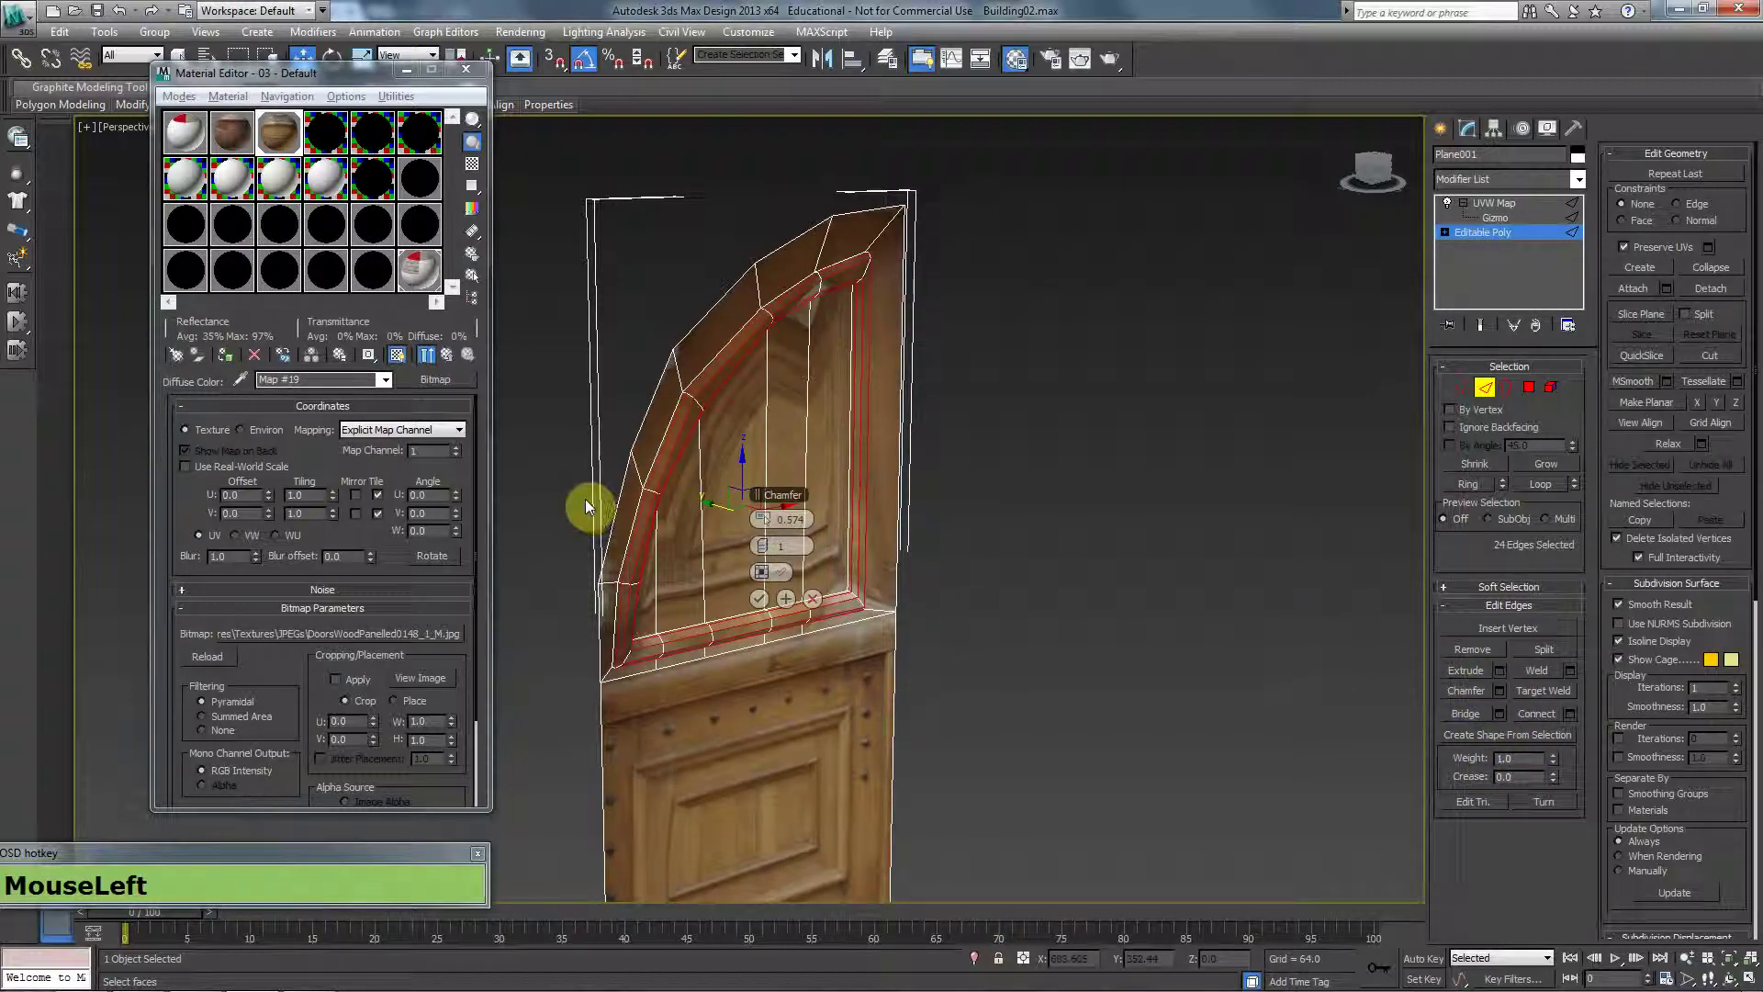
click(759, 608)
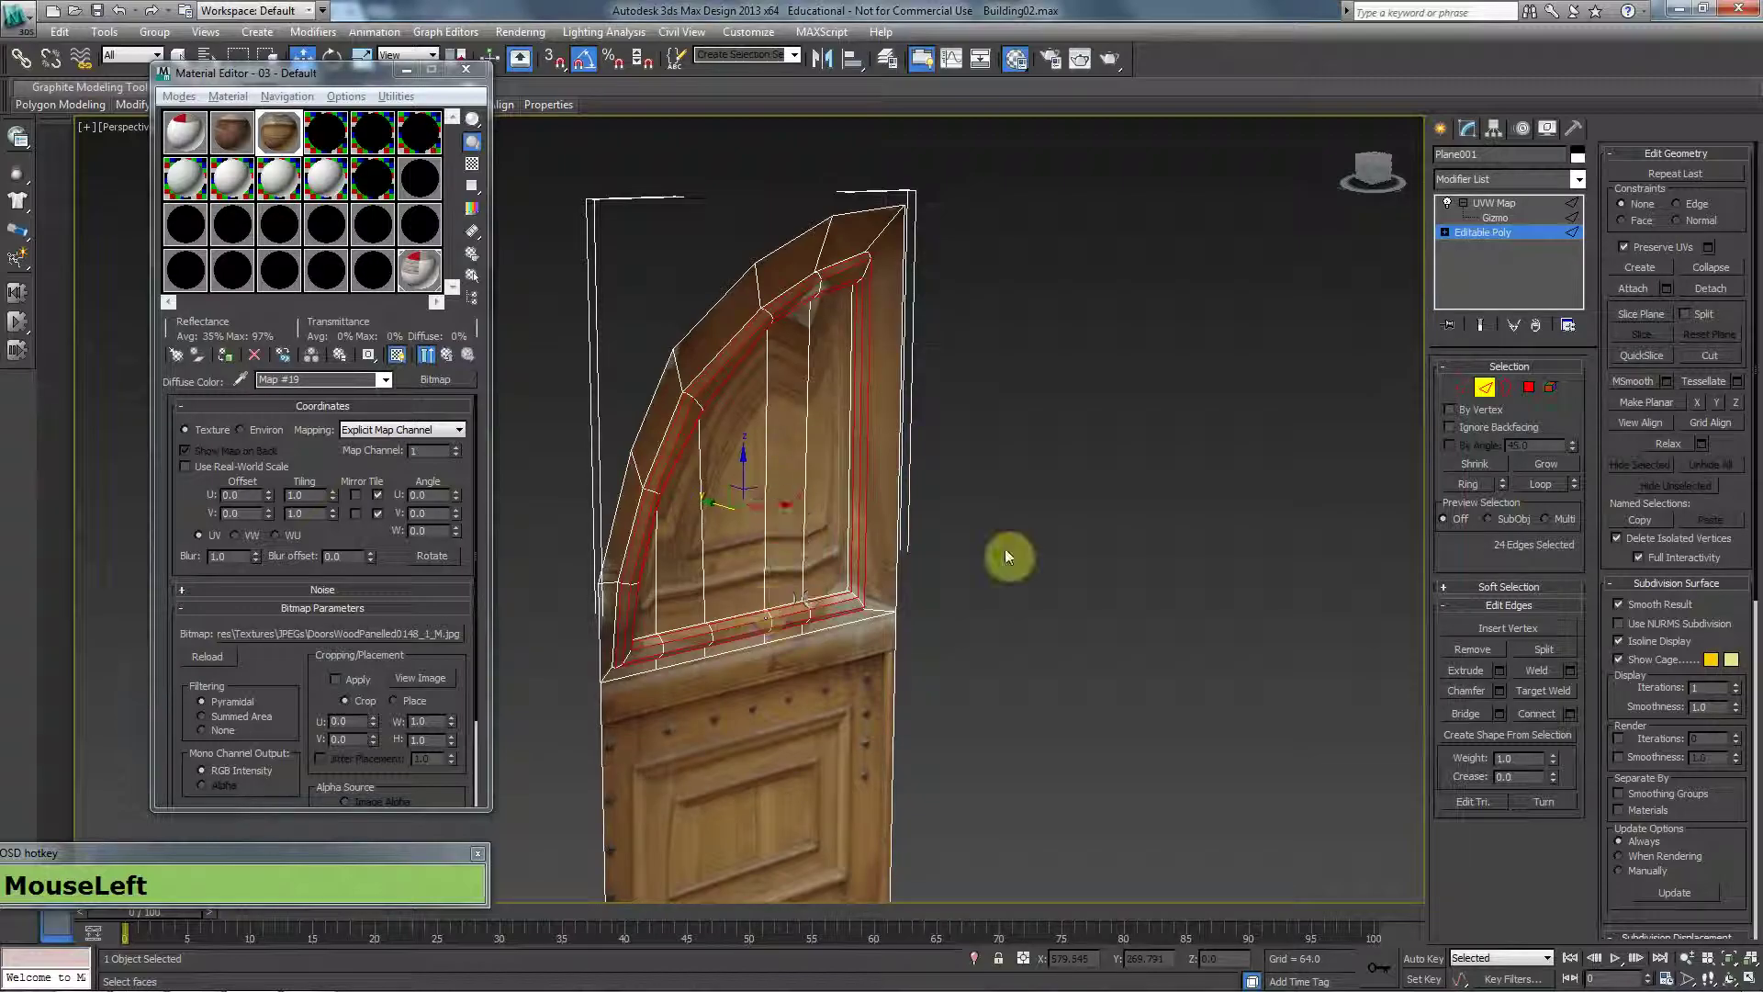
Examine the newly chamfered moulding and the lower panels from the front with the mapping applied, hiding and restoring the edge display.
alt+middle_drag(1138, 459, 1092, 457)
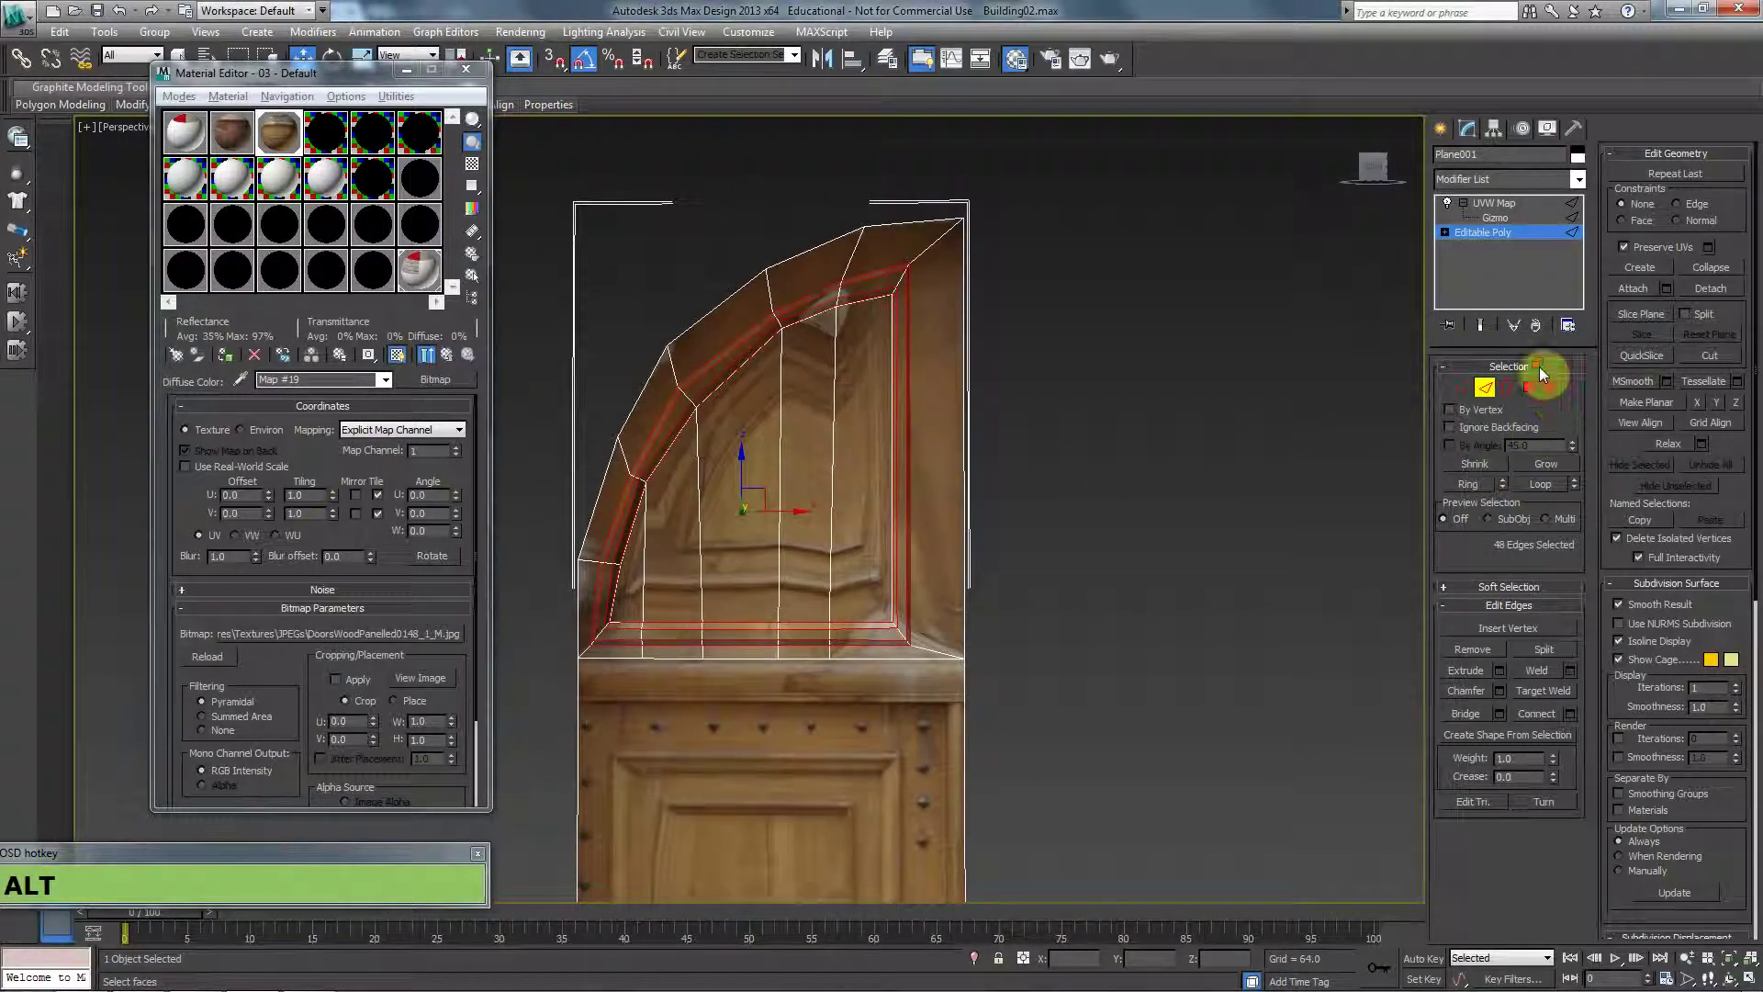
click(1512, 200)
key(f)
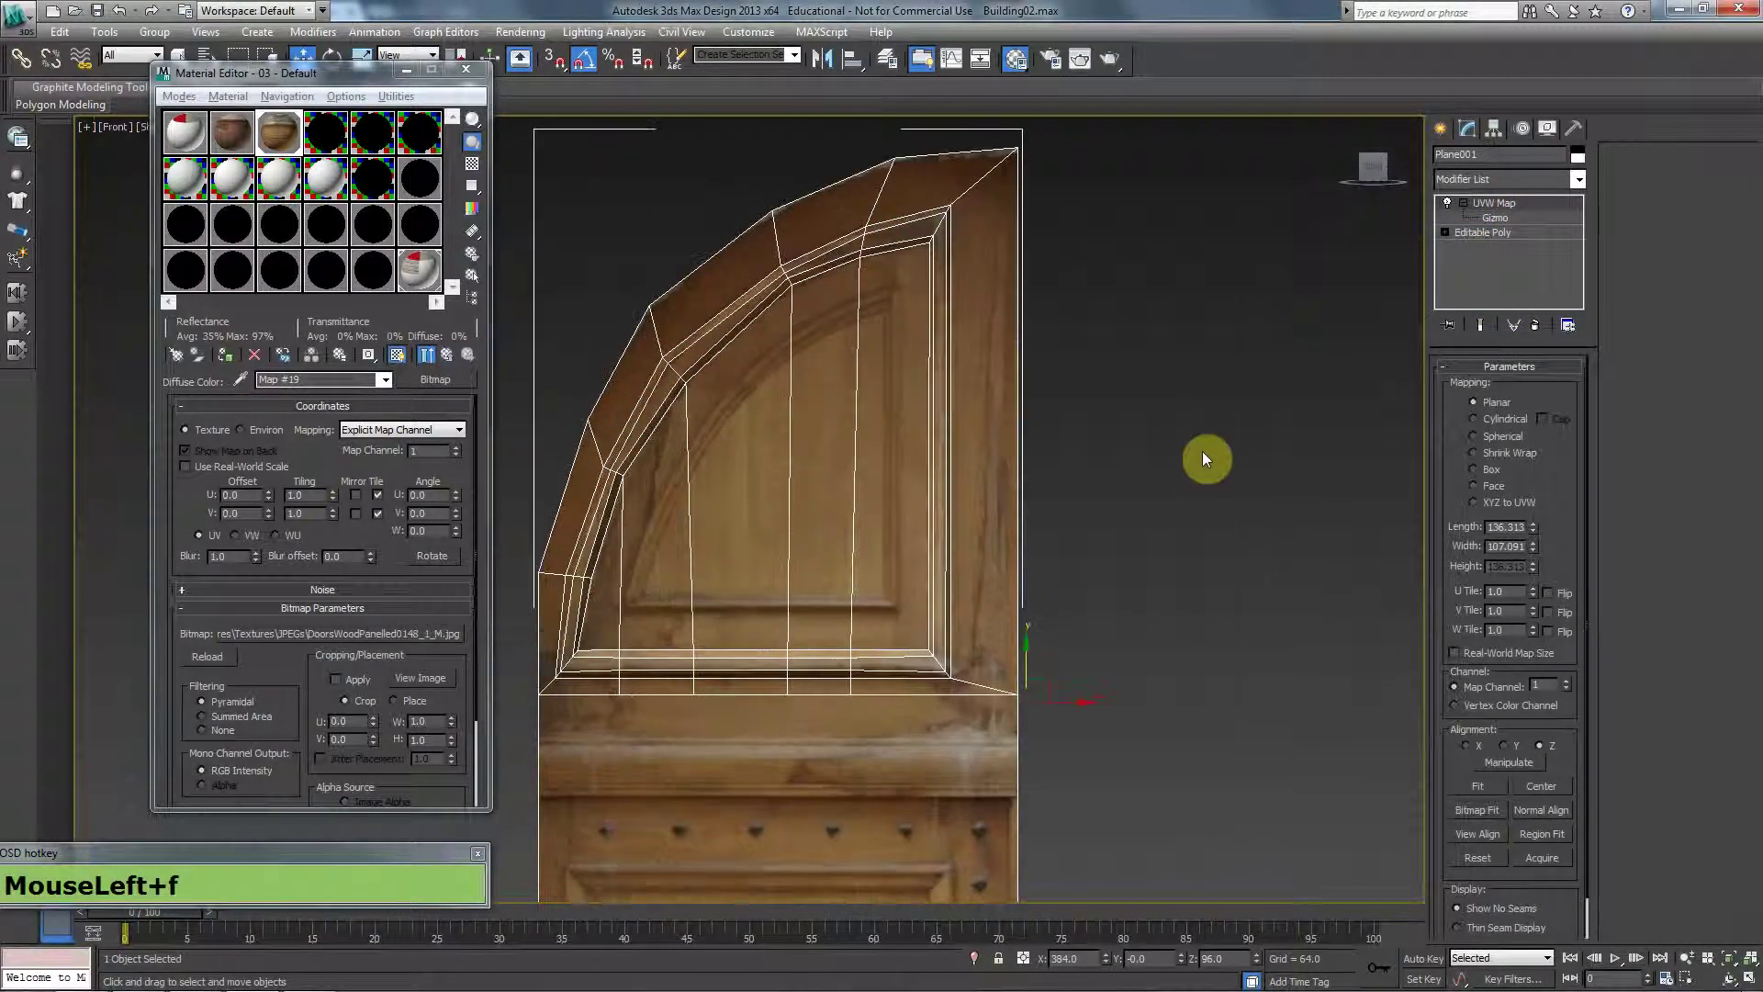
click(1164, 461)
key(F4)
scroll(955, 514, down, 3)
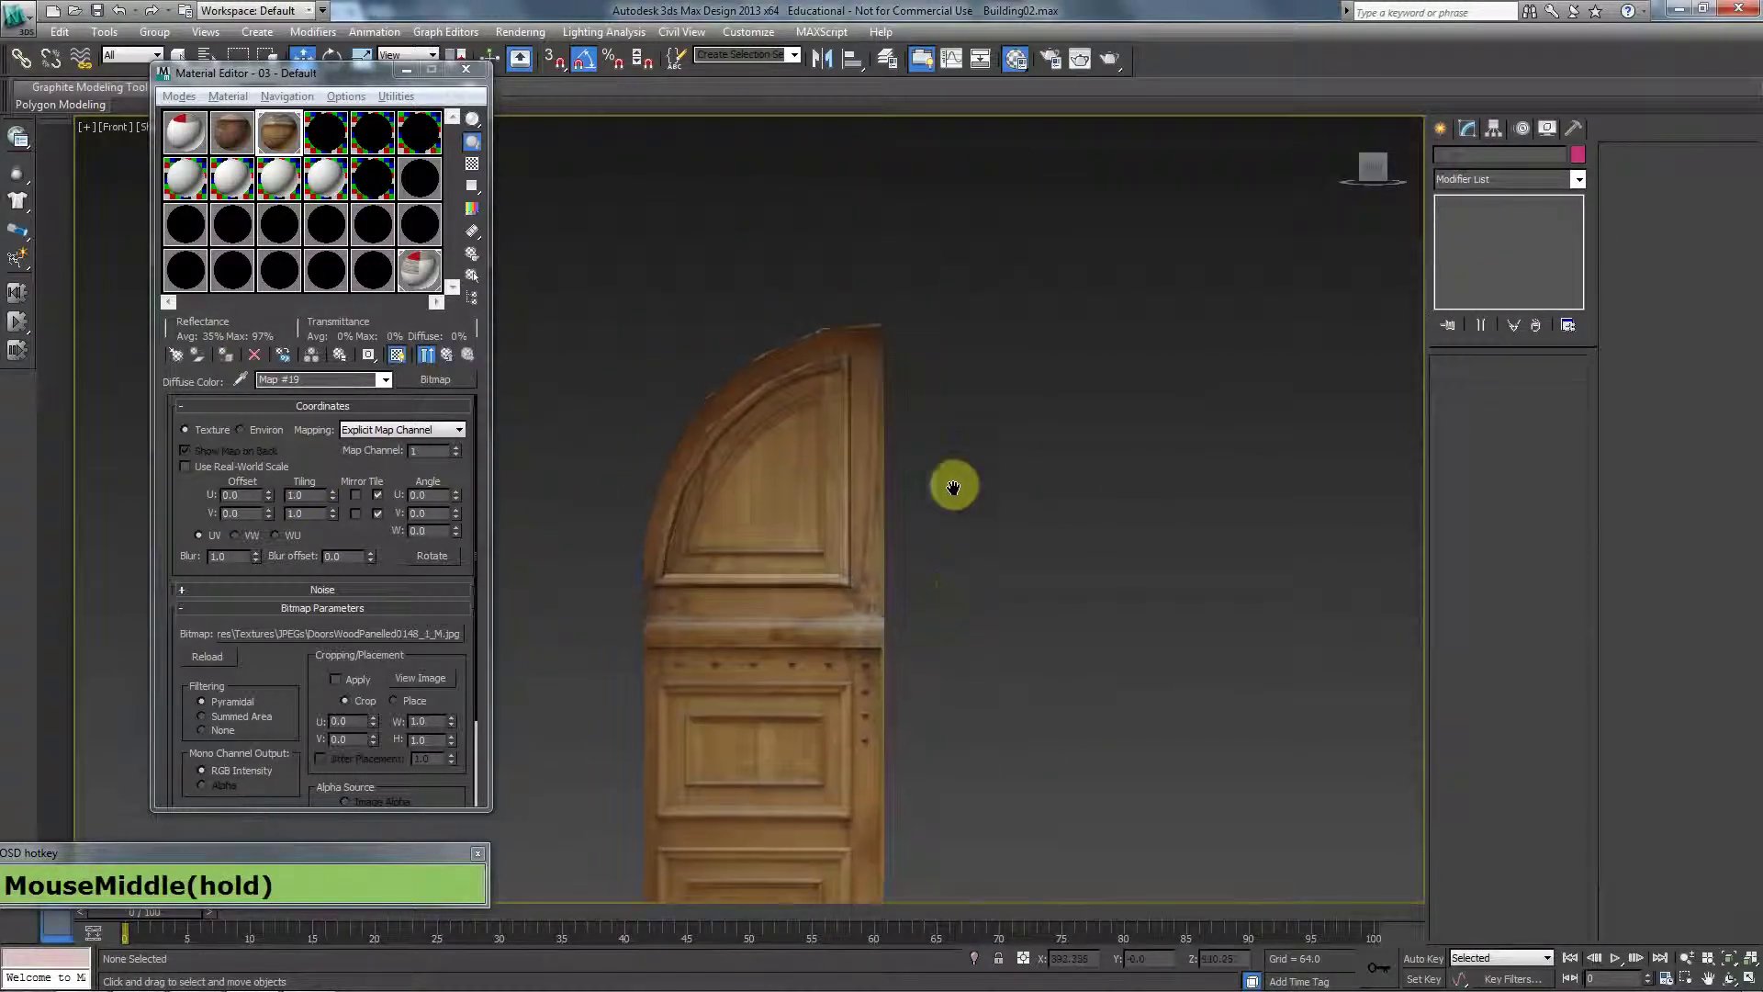
middle_drag(952, 484, 962, 323)
scroll(897, 487, up, 4)
click(862, 440)
key(F4)
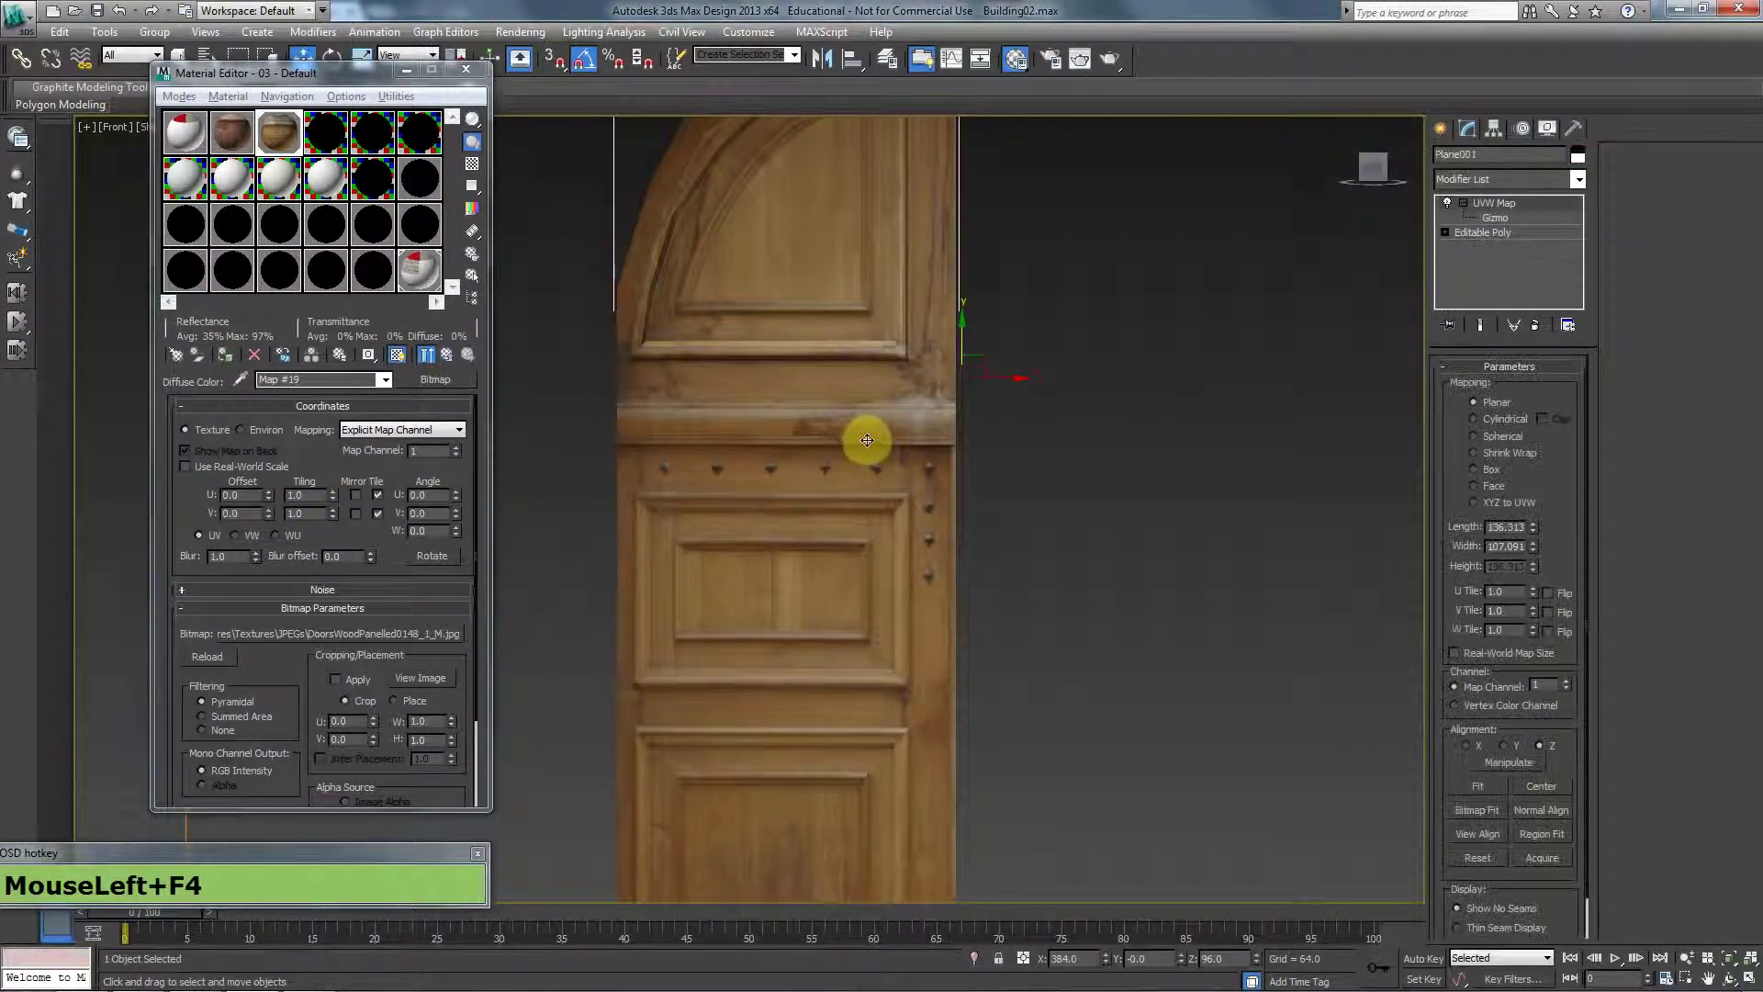
Connect the door's two long side edges below the arched panel with 2 horizontal edges.
click(1512, 232)
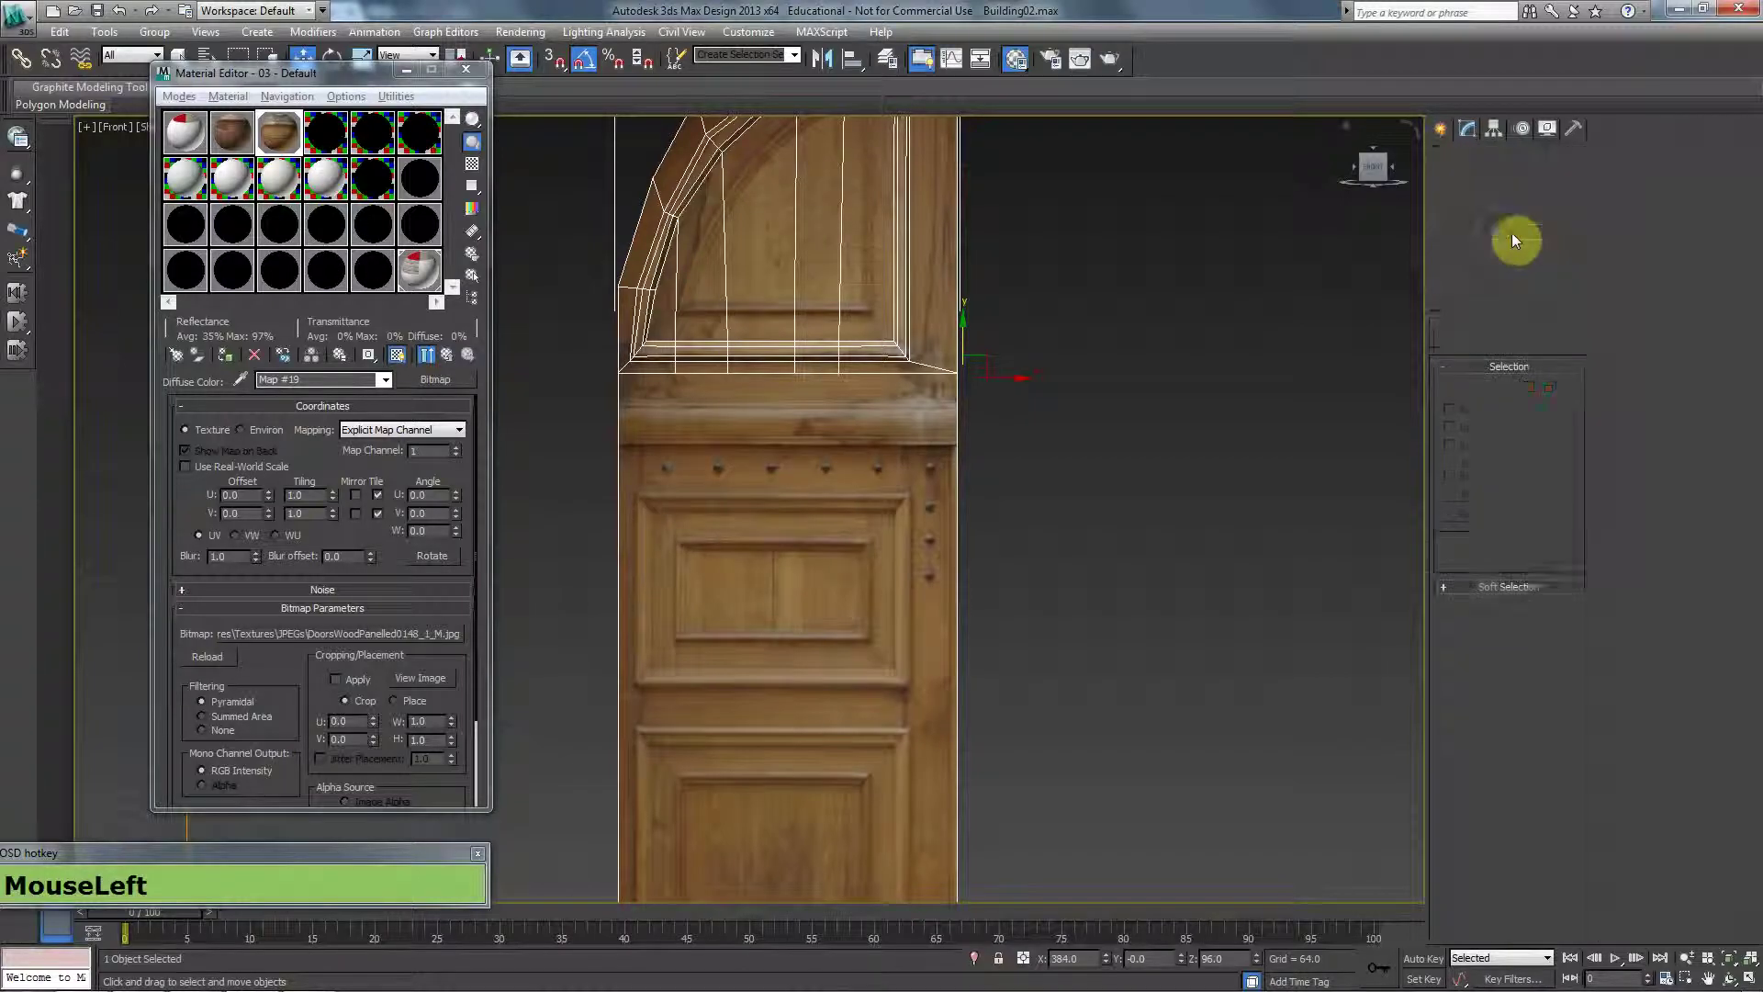
click(1484, 387)
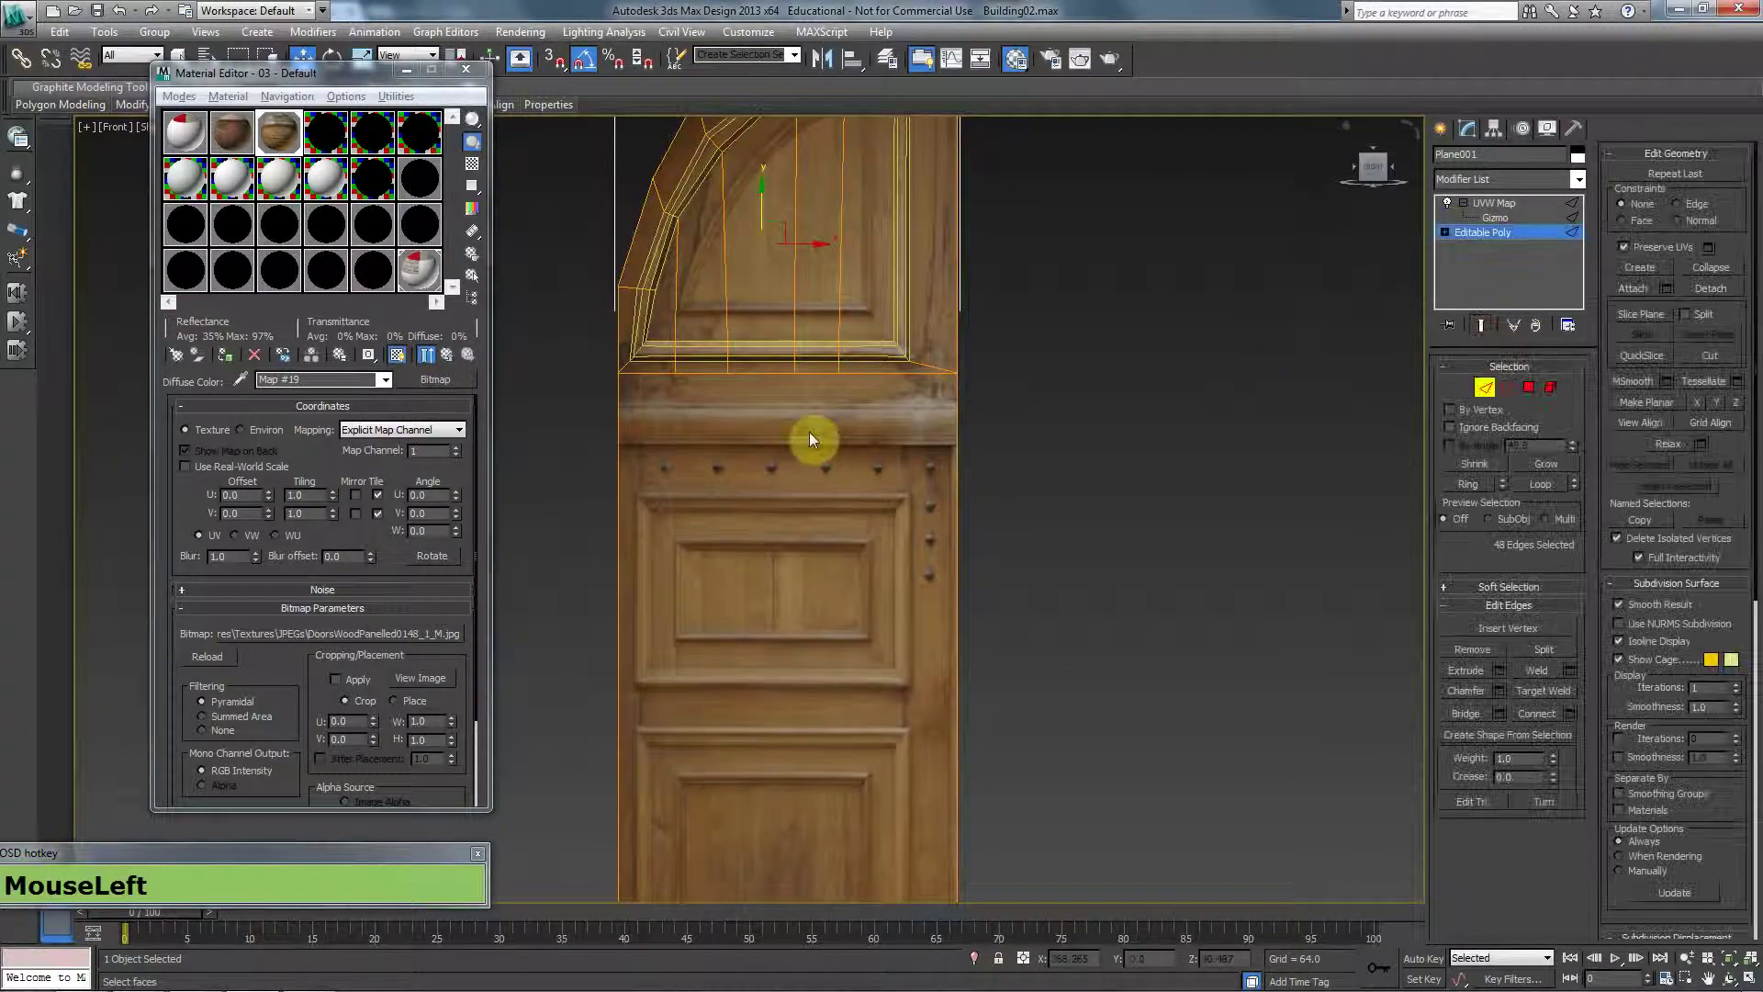
scroll(877, 448, up, 2)
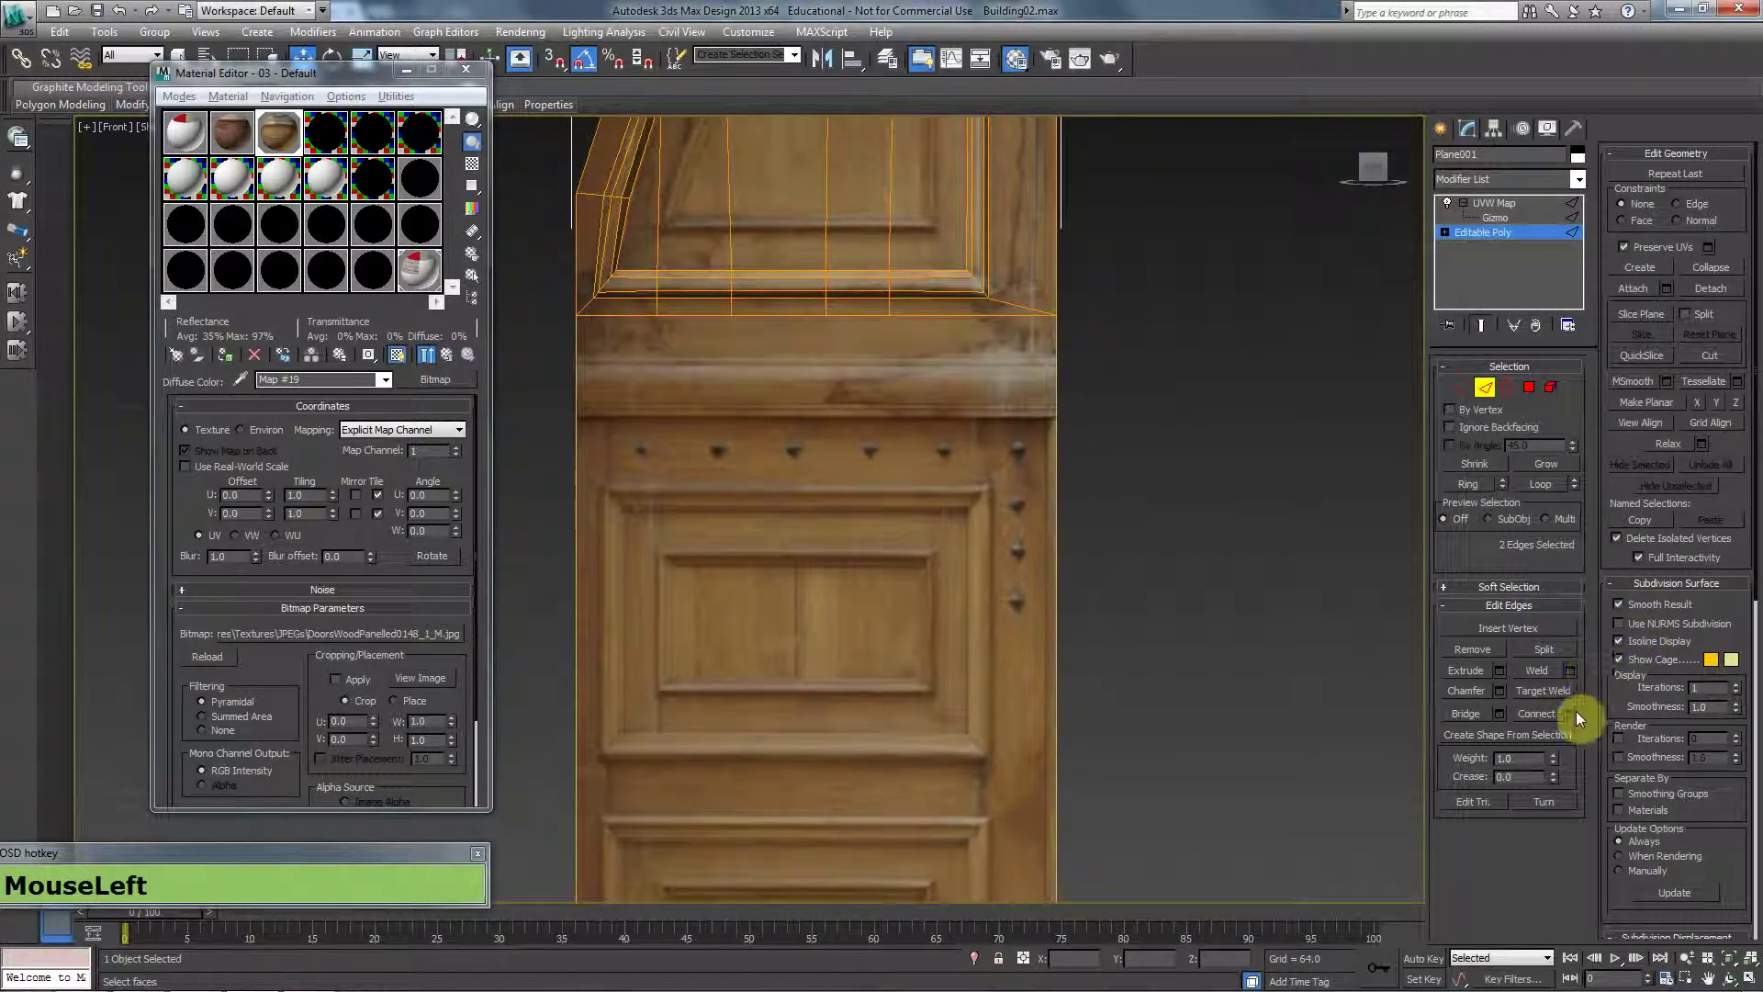
middle_drag(959, 521, 1035, 450)
click(758, 598)
scroll(1044, 636, down, 4)
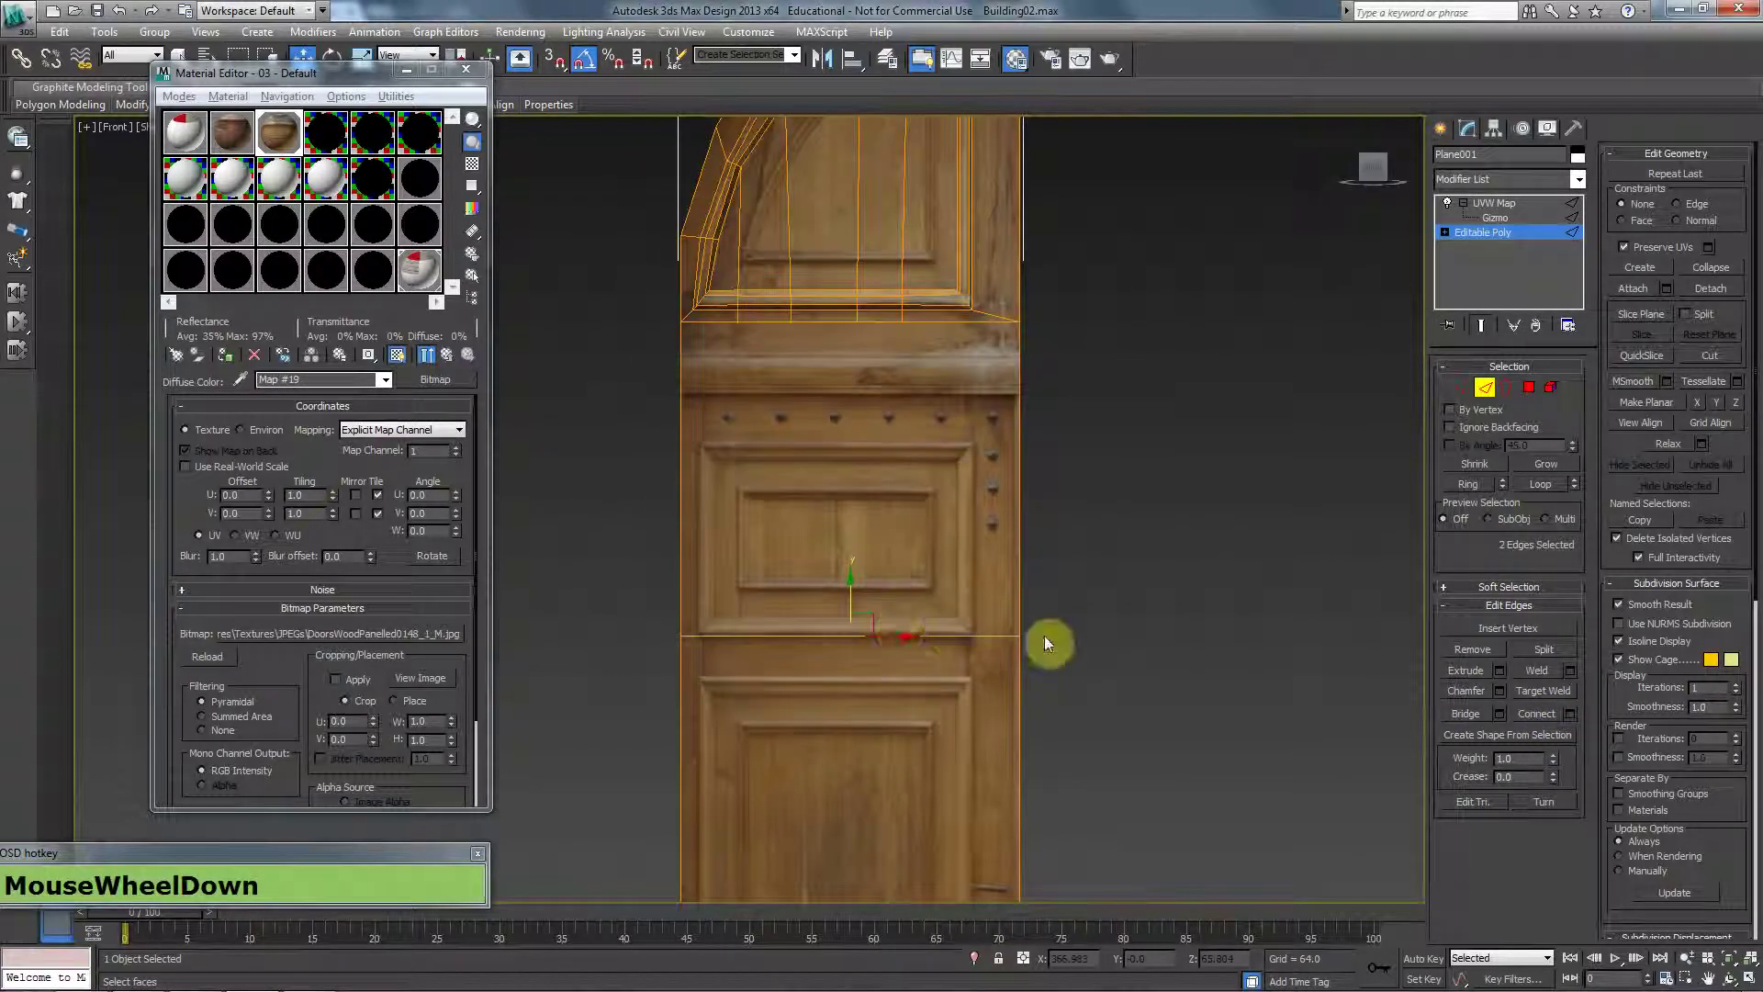
Move the vertices of the two new horizontal edges up to the upper and lower borders of the rail beneath the arched panel.
key(1)
drag(923, 542, 706, 598)
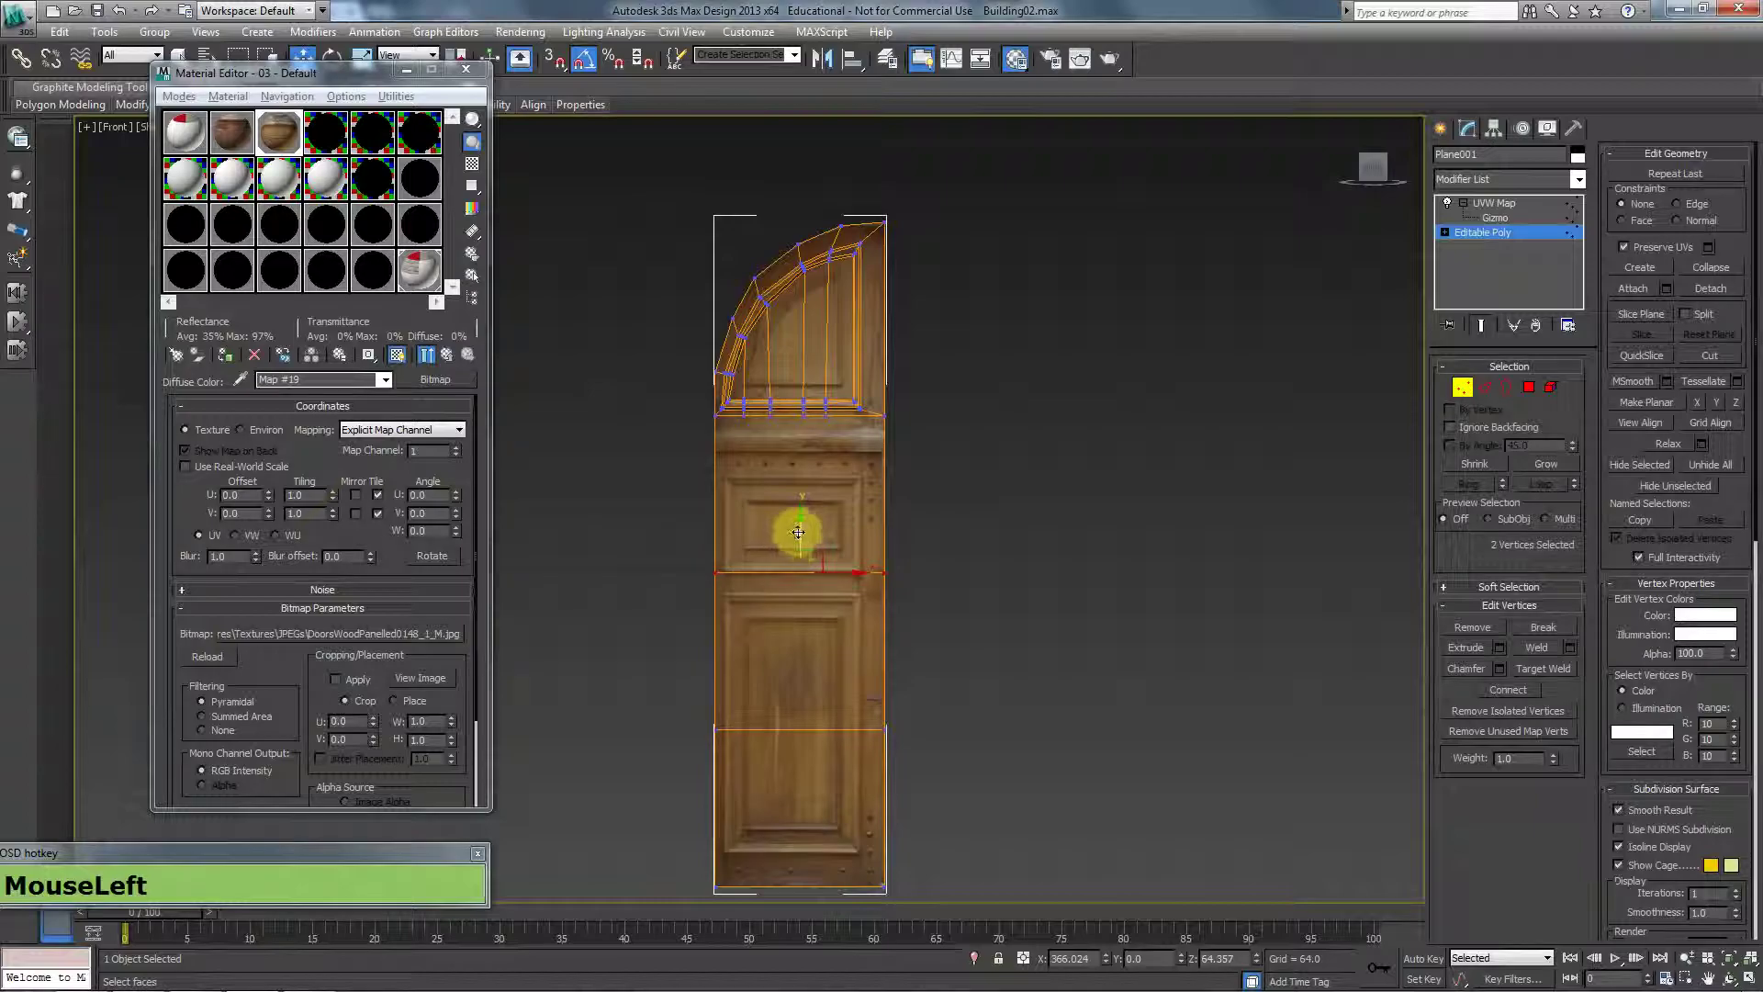
drag(798, 533, 779, 392)
drag(792, 703, 805, 415)
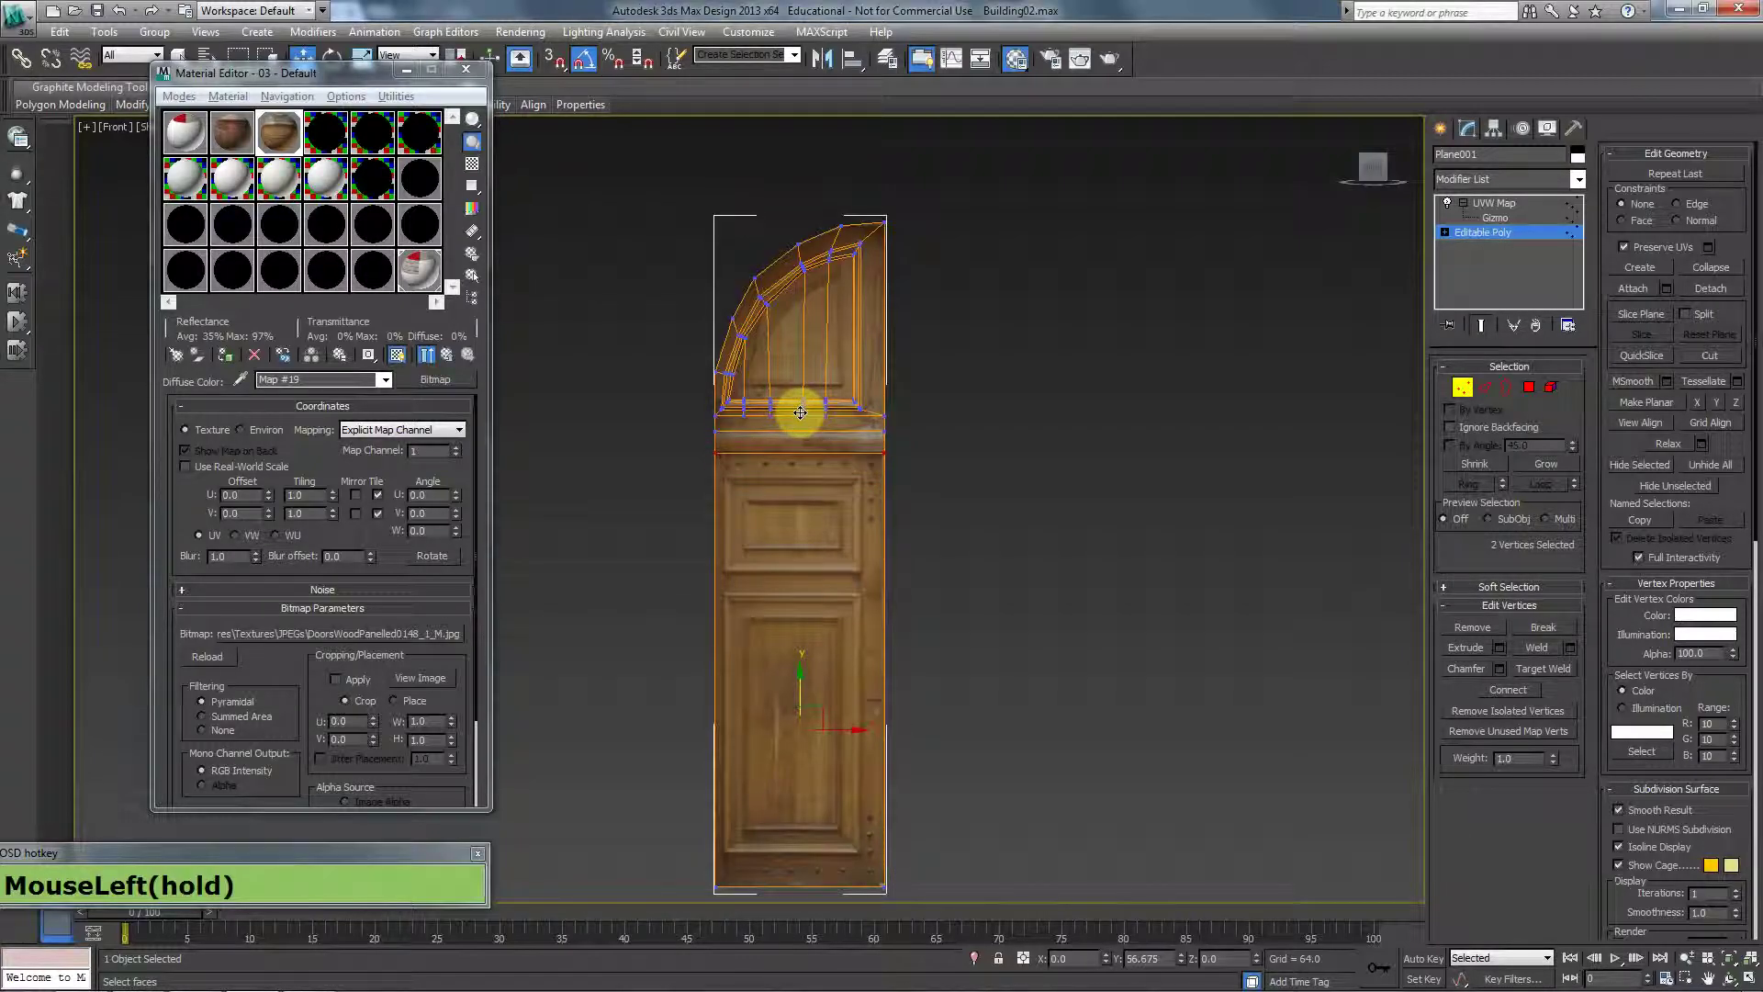
drag(791, 410, 792, 410)
Extrude the horizontal rail polygon beneath the arched panel slightly outward from the door's face.
scroll(938, 588, up, 2)
key(p)
alt+middle_drag(1012, 635, 1507, 400)
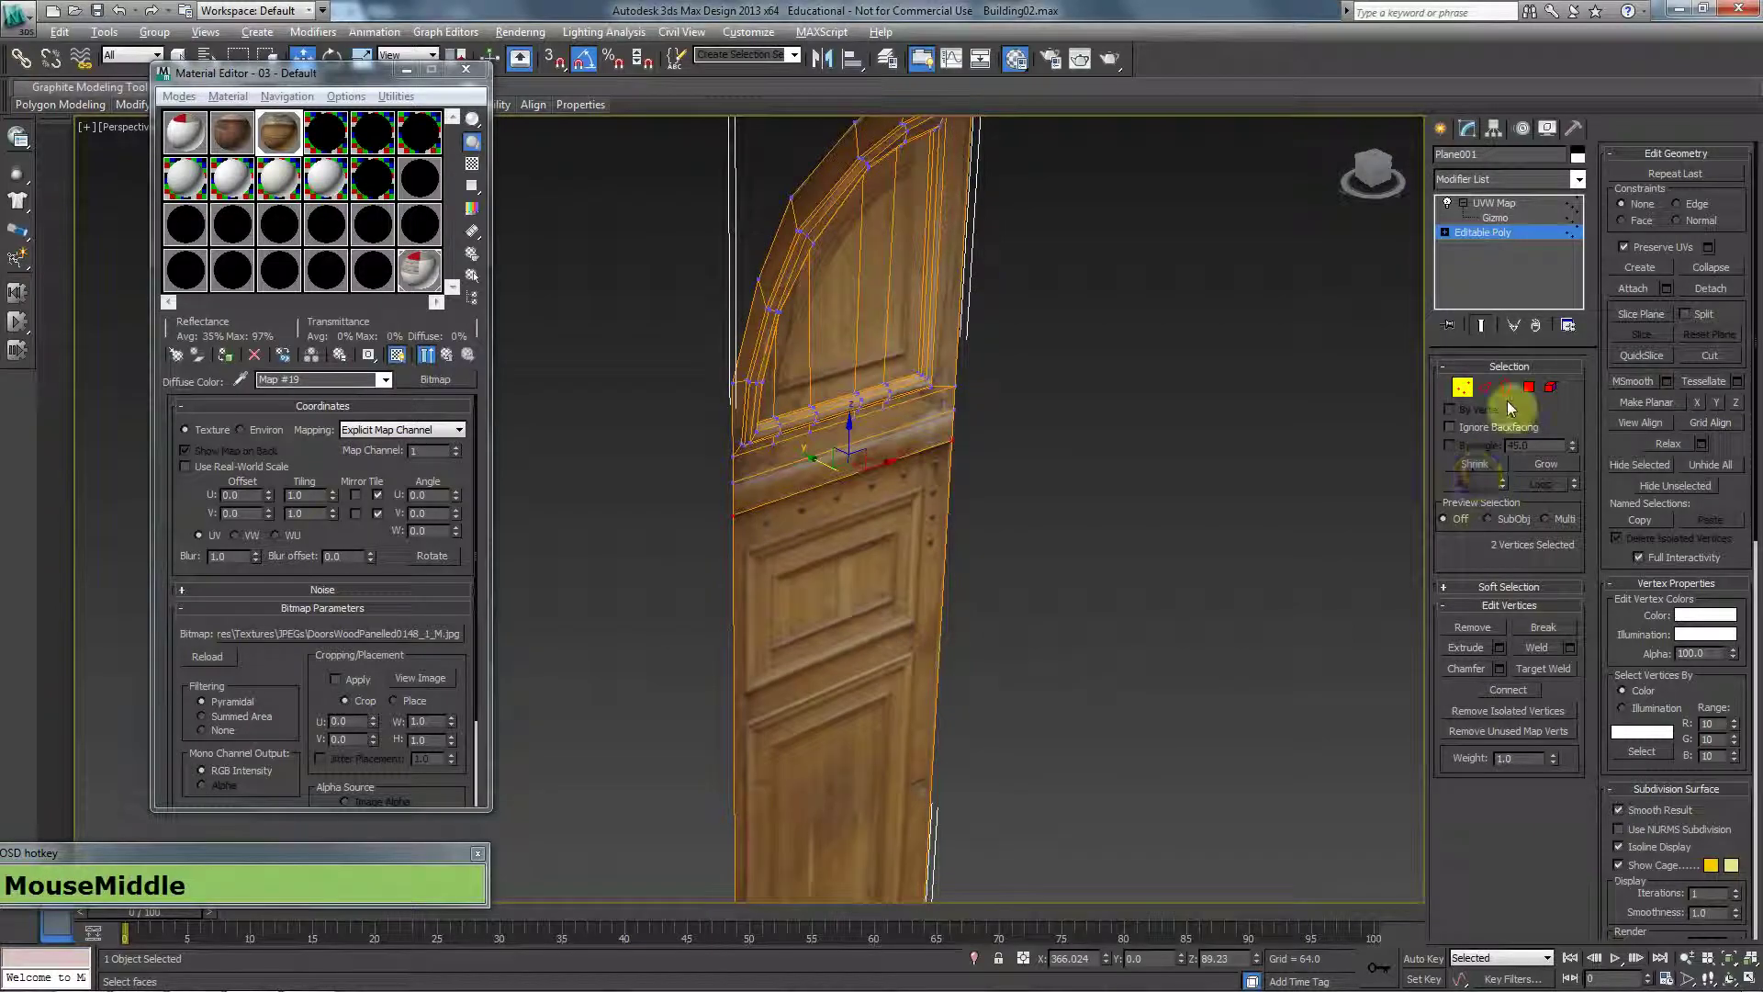
click(1525, 388)
click(787, 473)
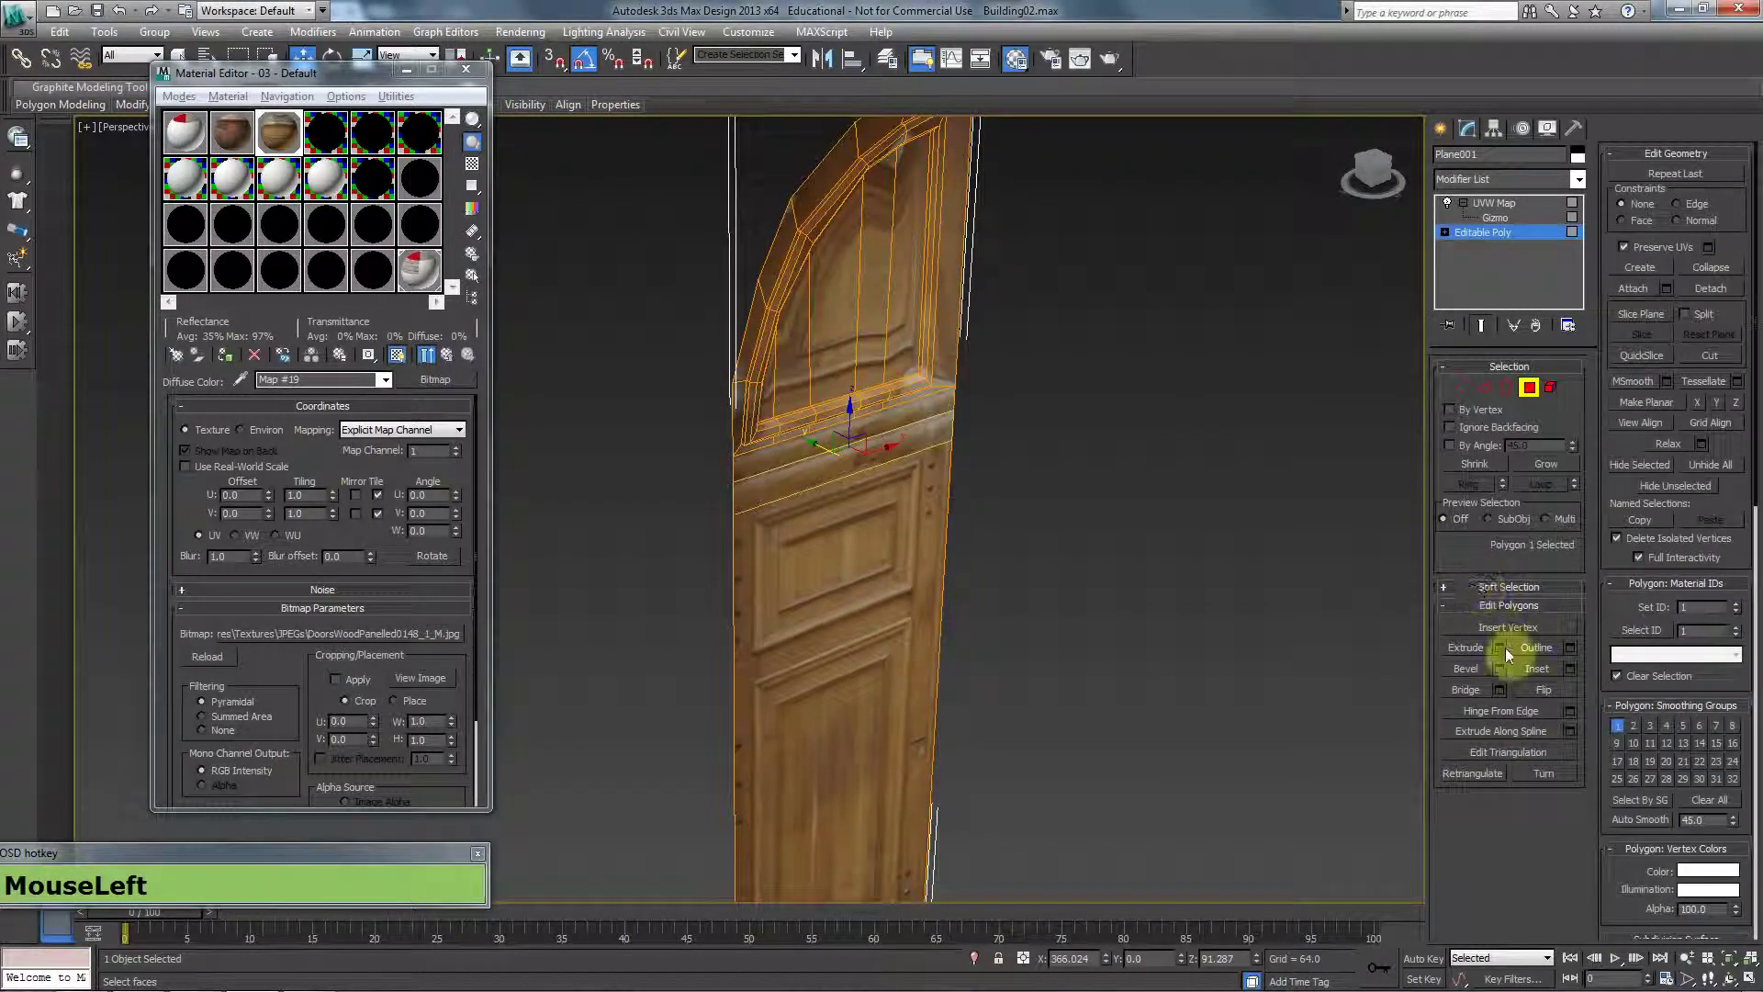
drag(846, 460, 1416, 397)
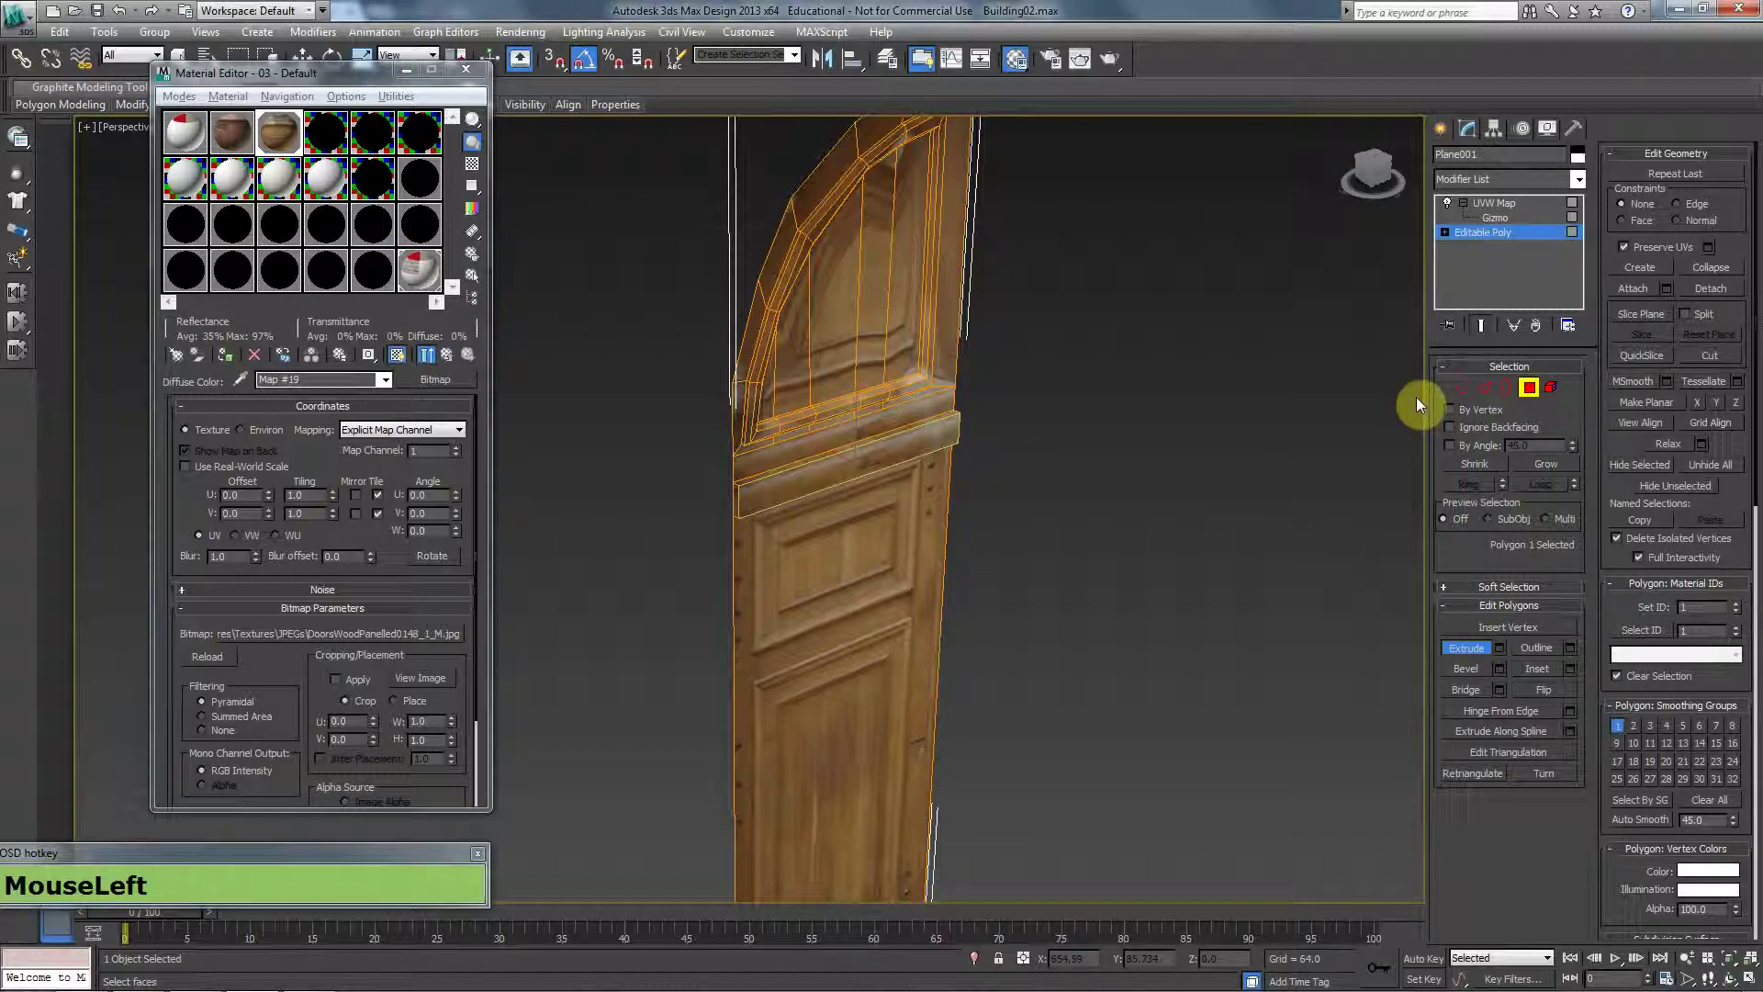
Connect the side edges below the rail with 1 segment and move the new edge up between the two rectangular panels.
click(1485, 386)
key(f)
scroll(996, 601, down, 4)
scroll(773, 520, up, 3)
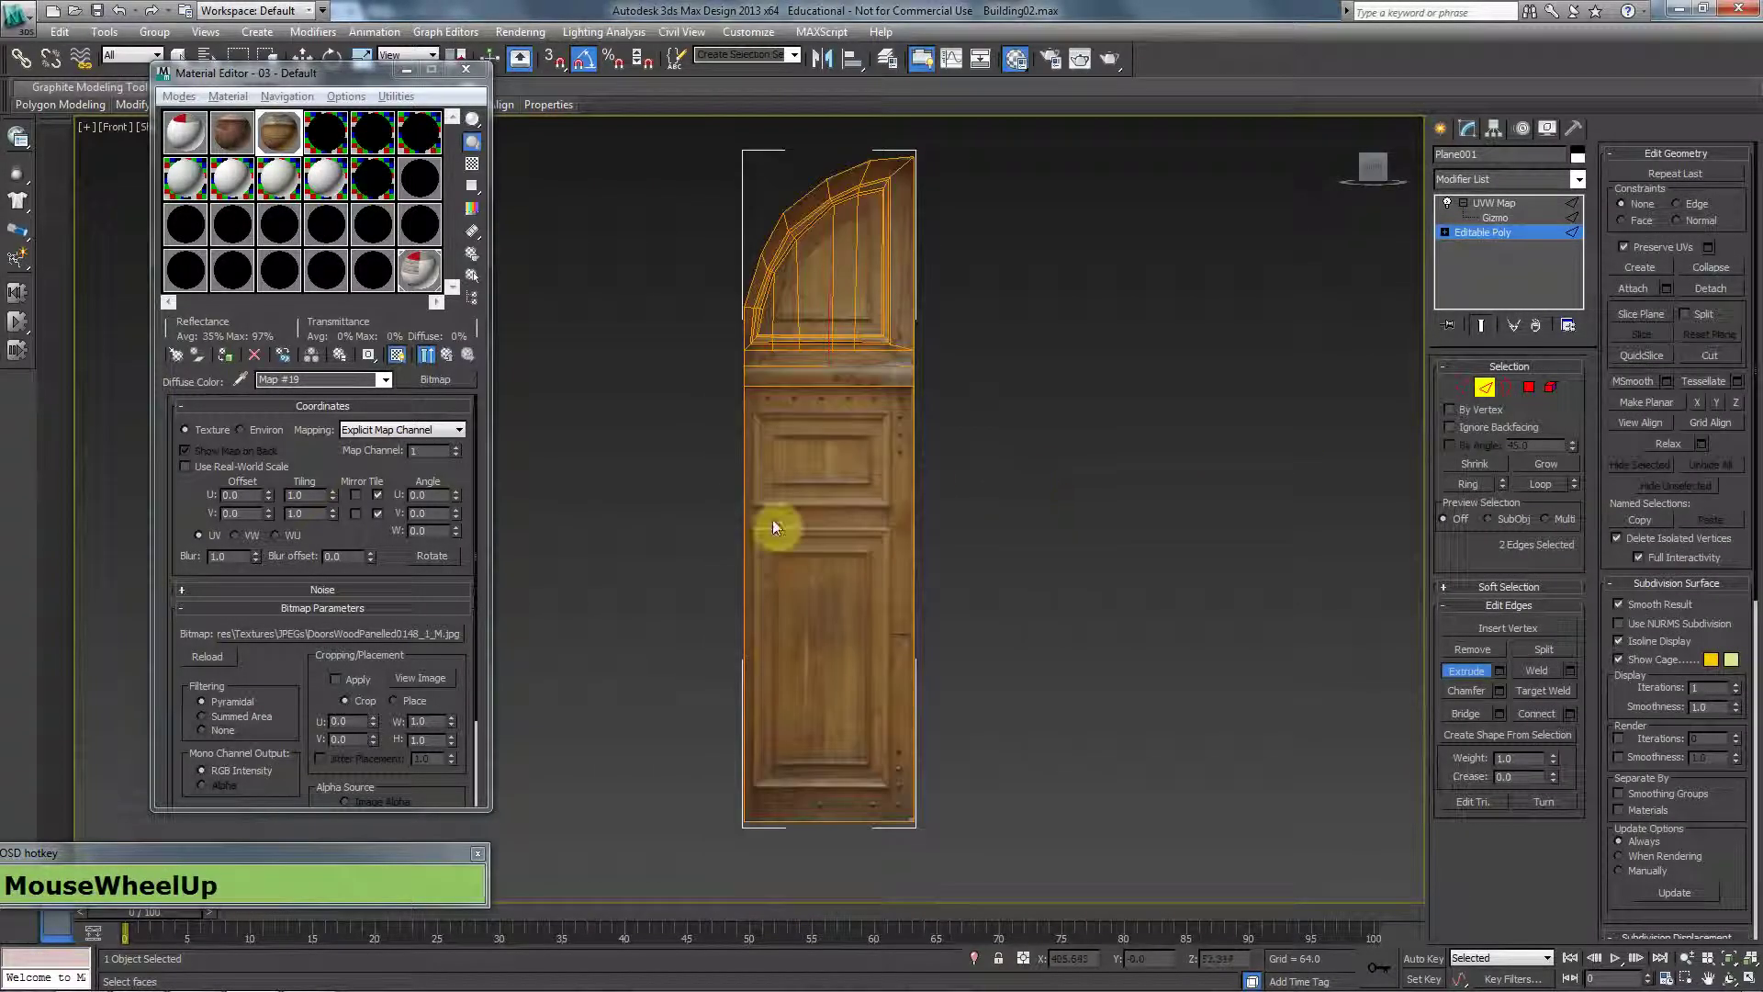
click(914, 560)
click(1572, 713)
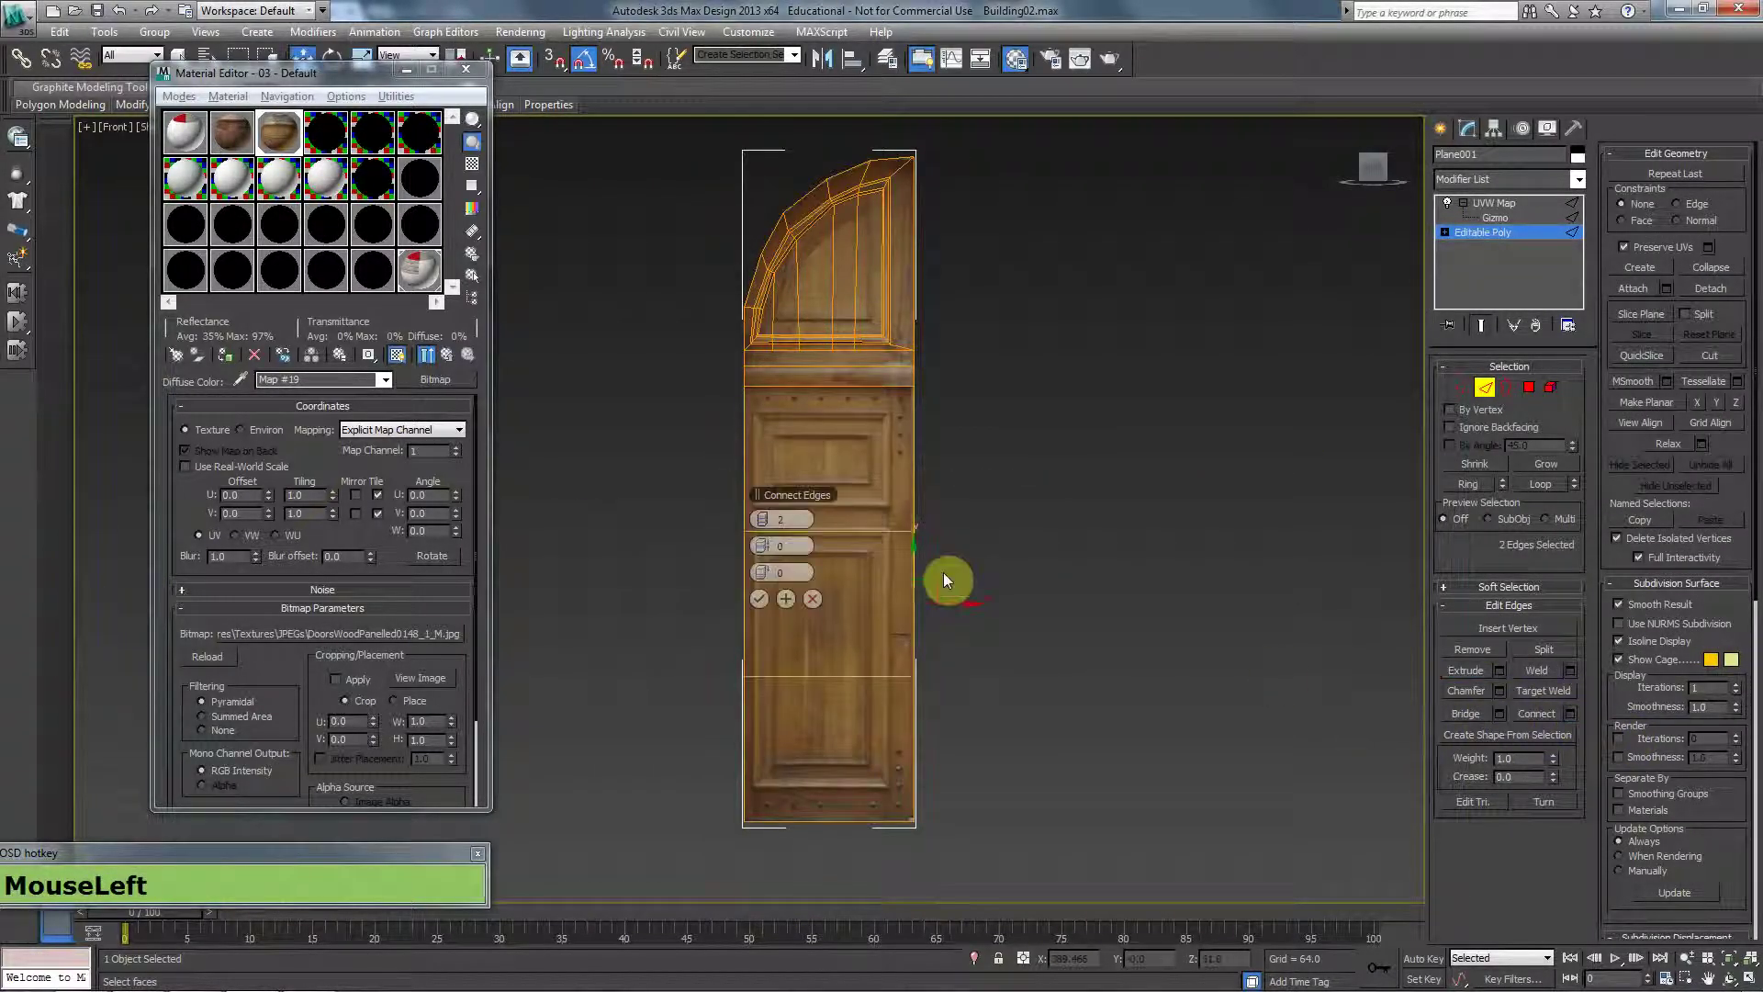
right_click(758, 522)
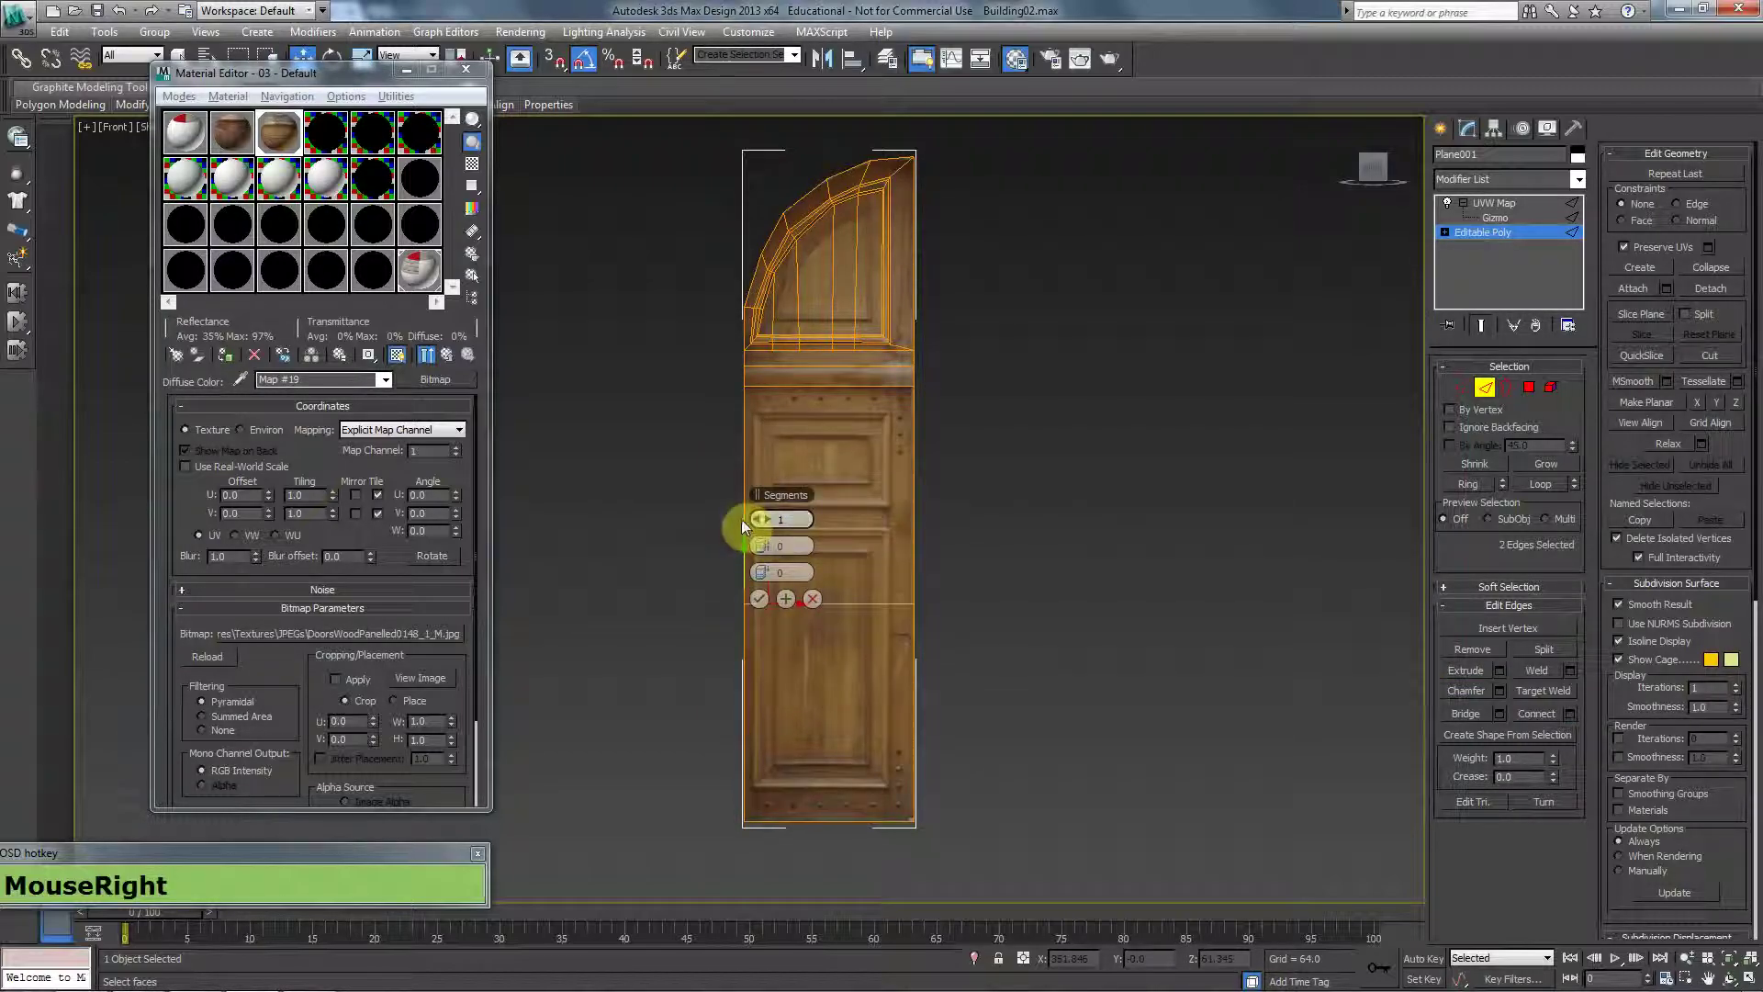
click(758, 599)
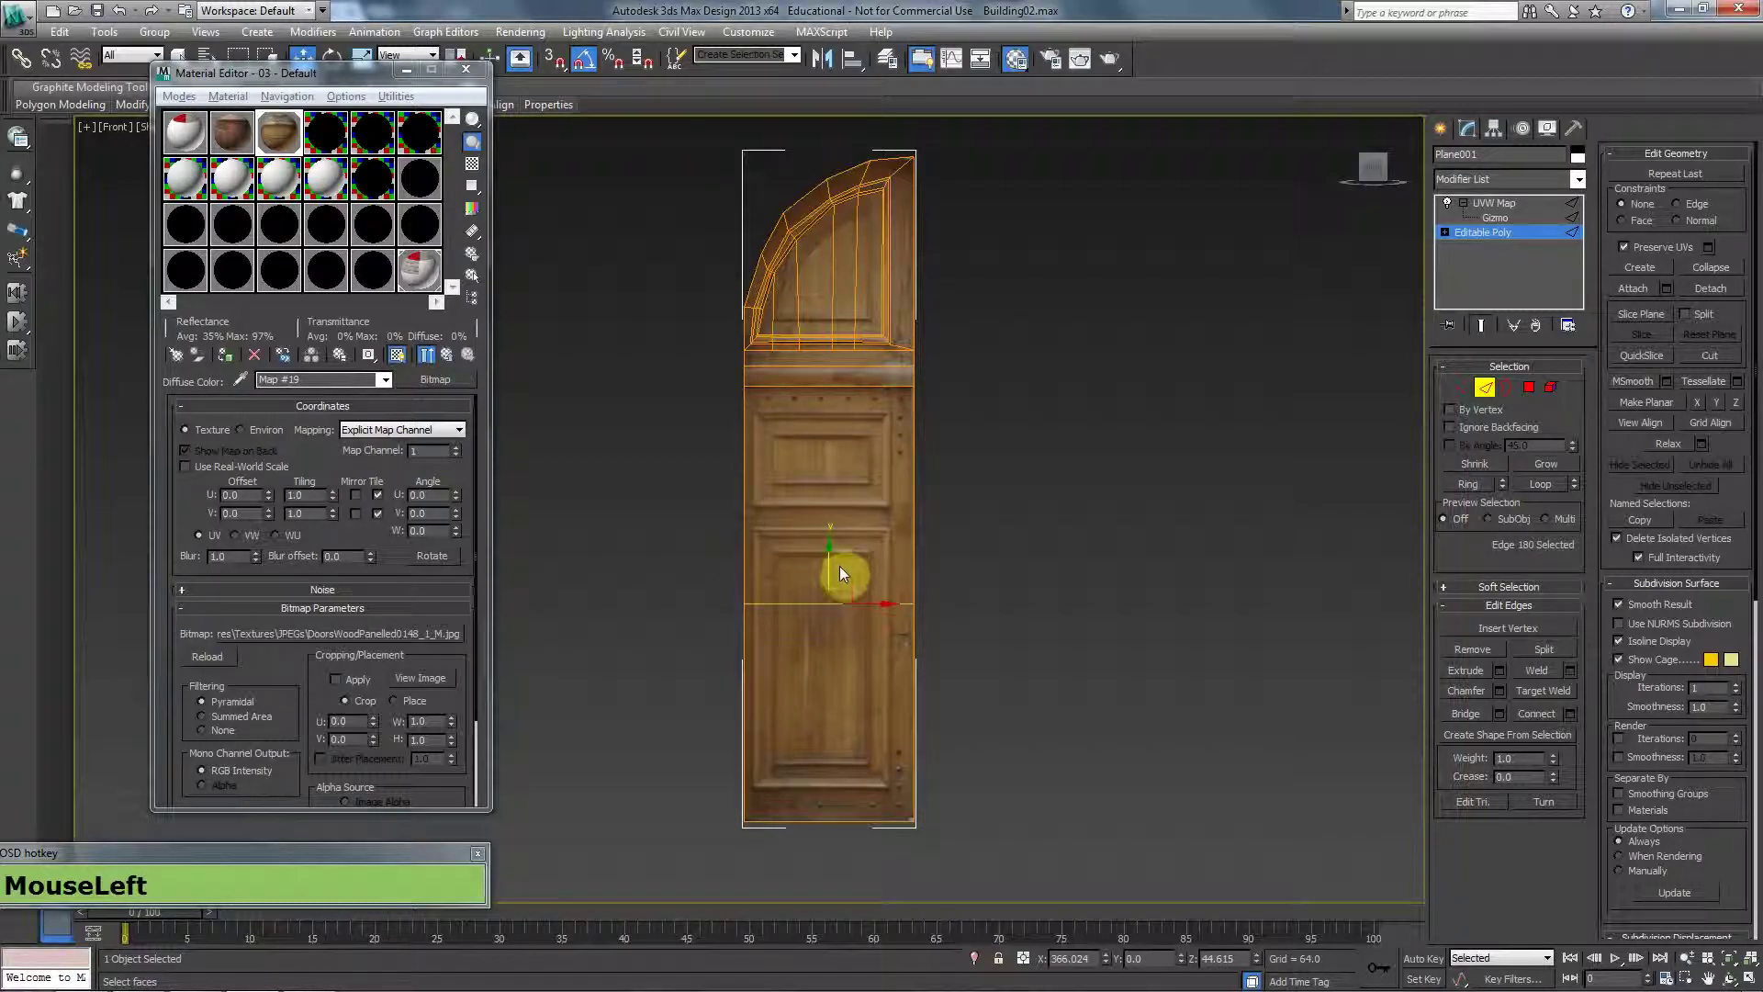
drag(829, 539, 830, 496)
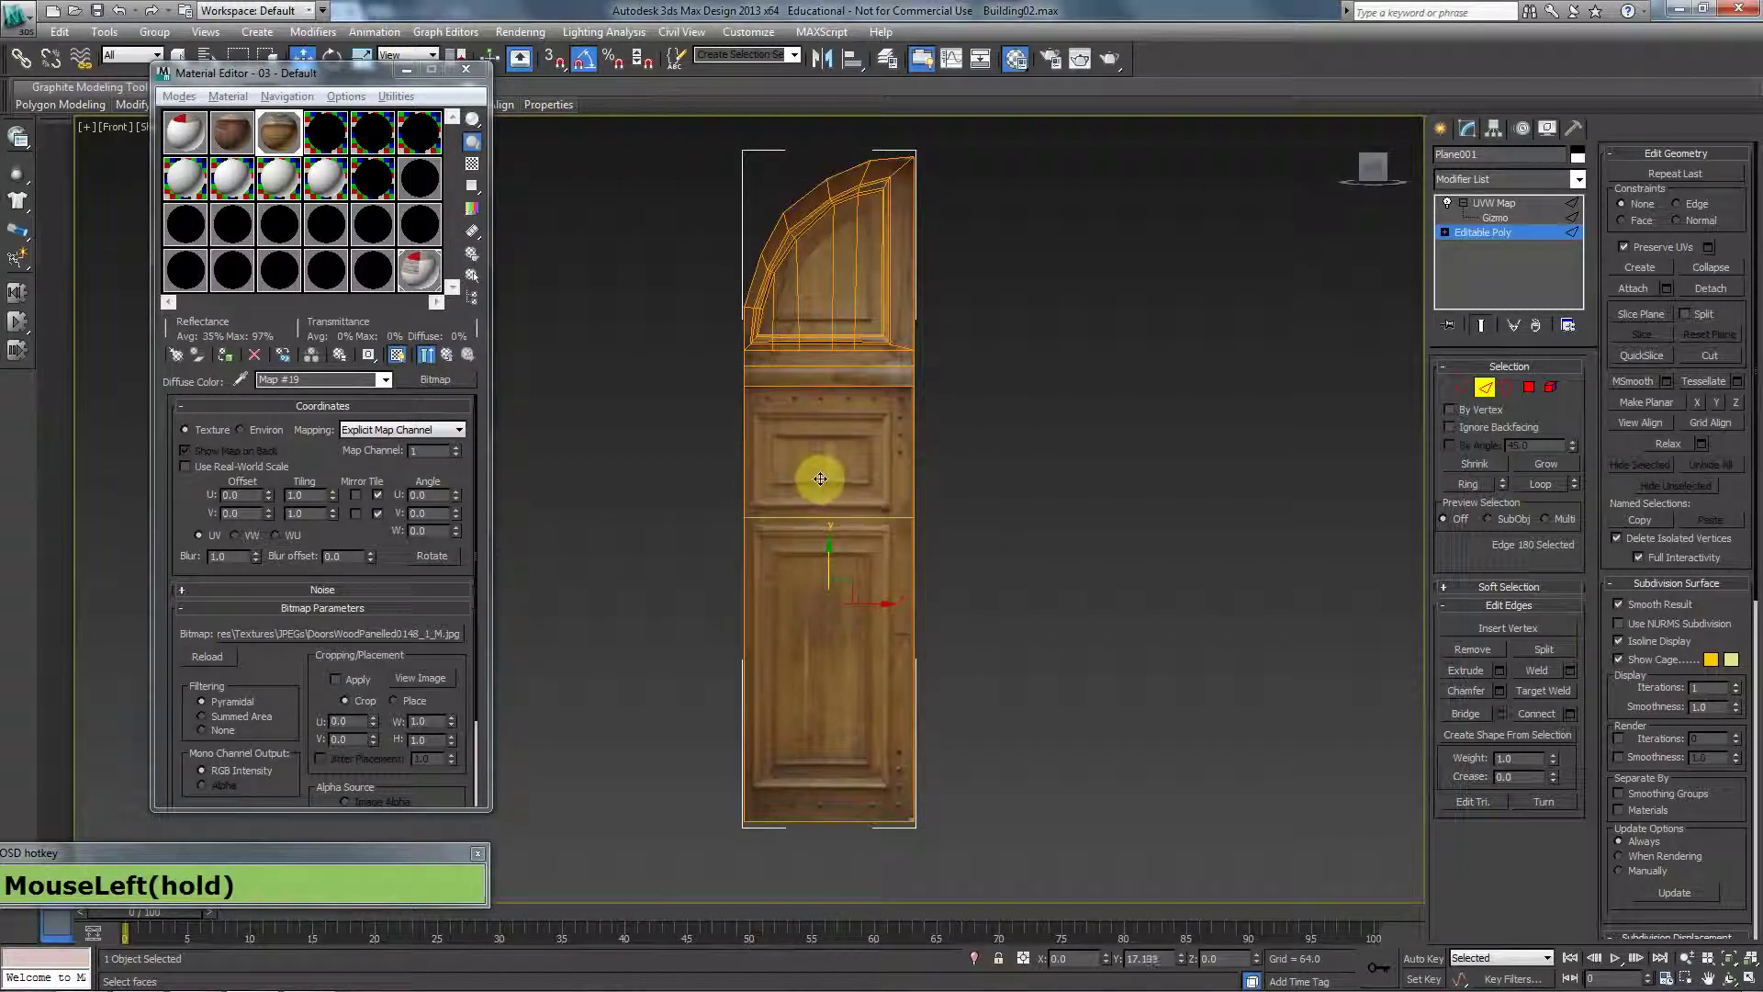
Inset the two large polygons below the rail with the By Polygon option.
click(1529, 387)
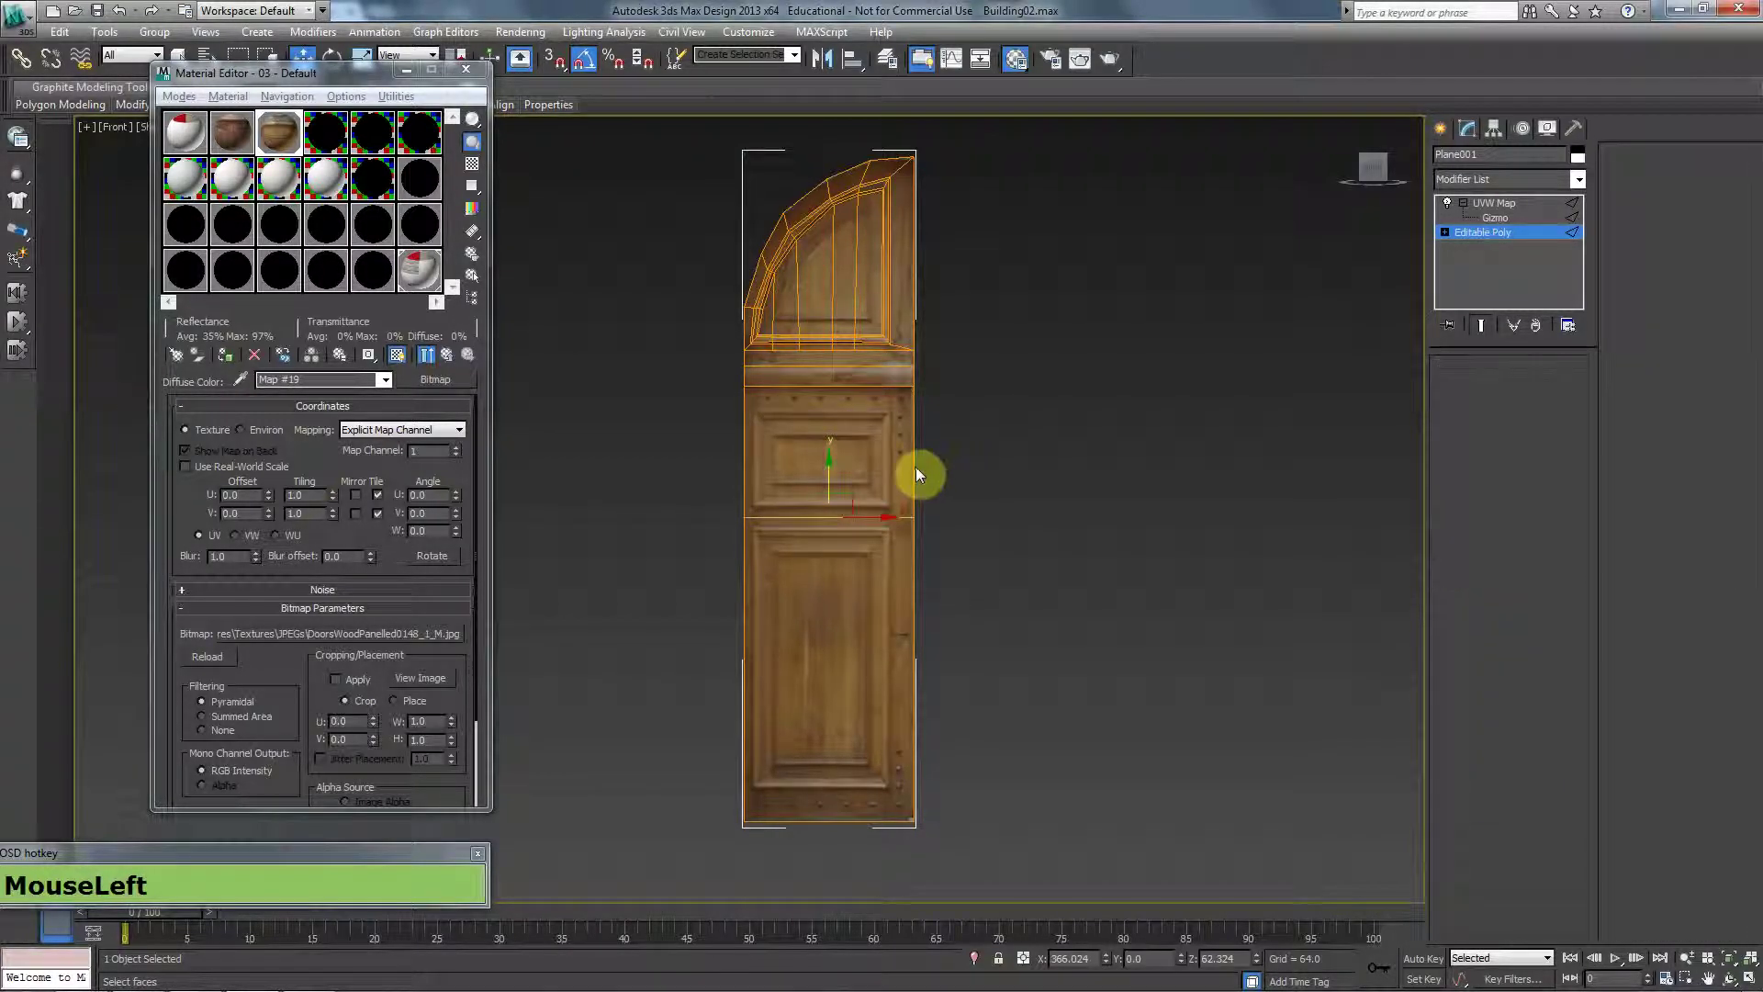
ctrl+click(867, 502)
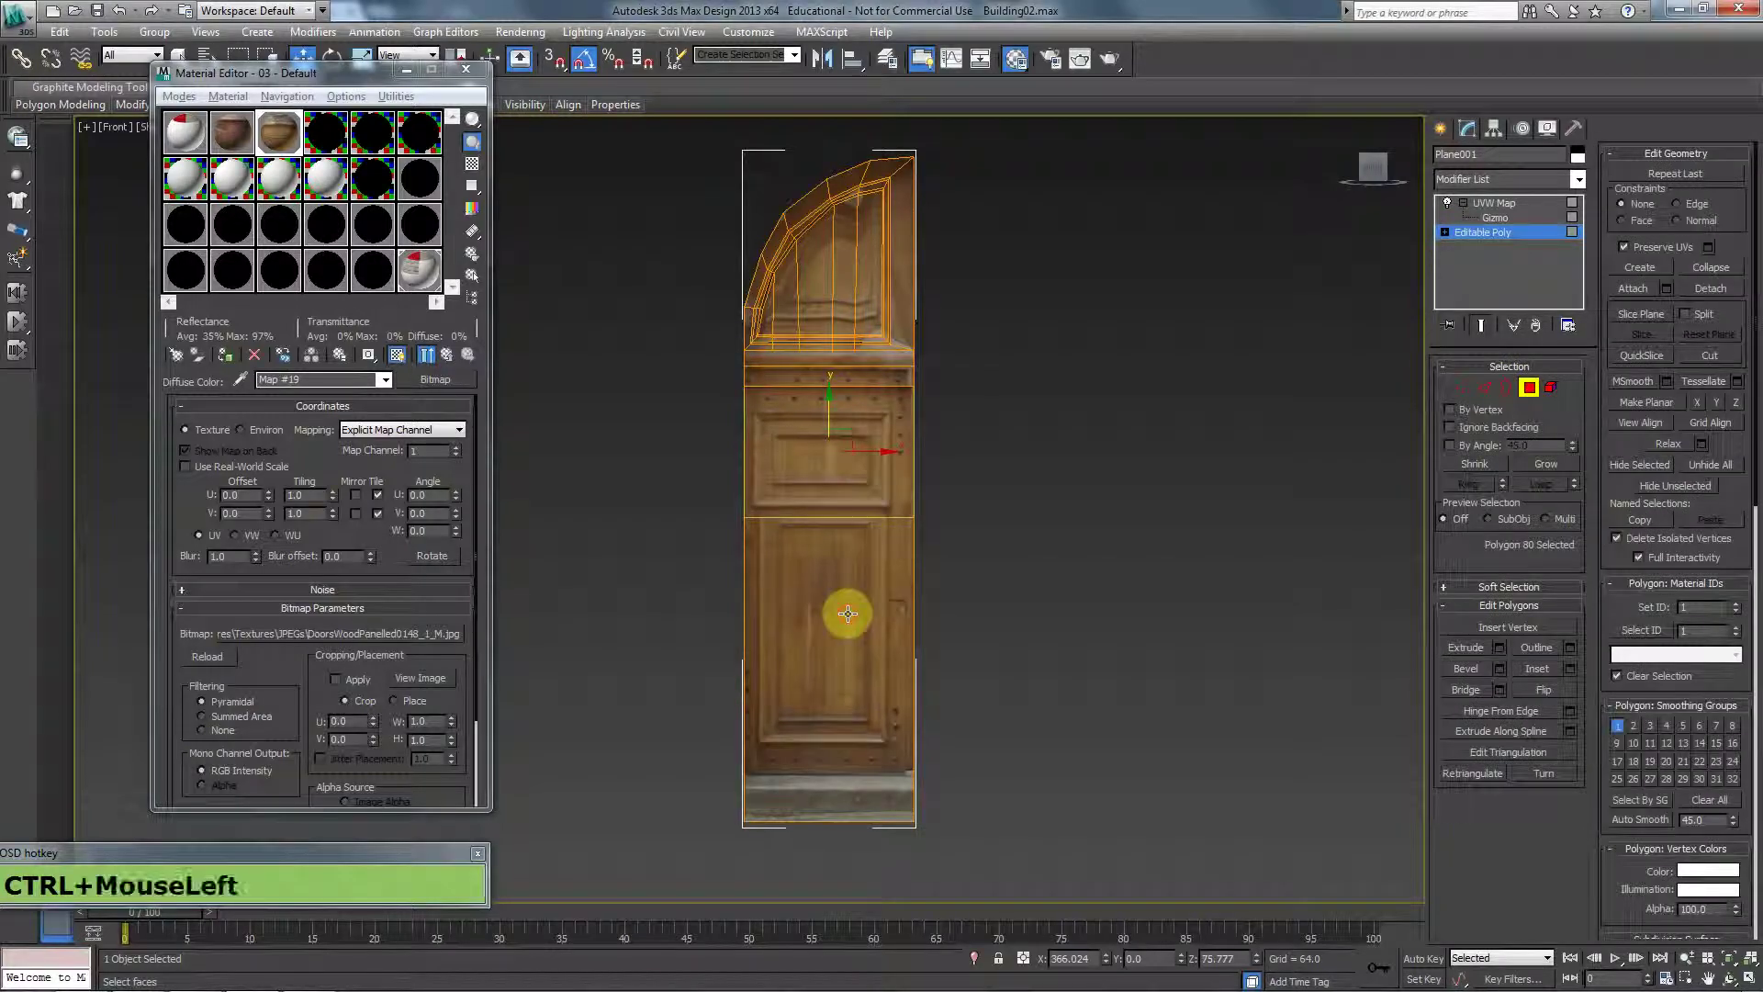
click(1569, 669)
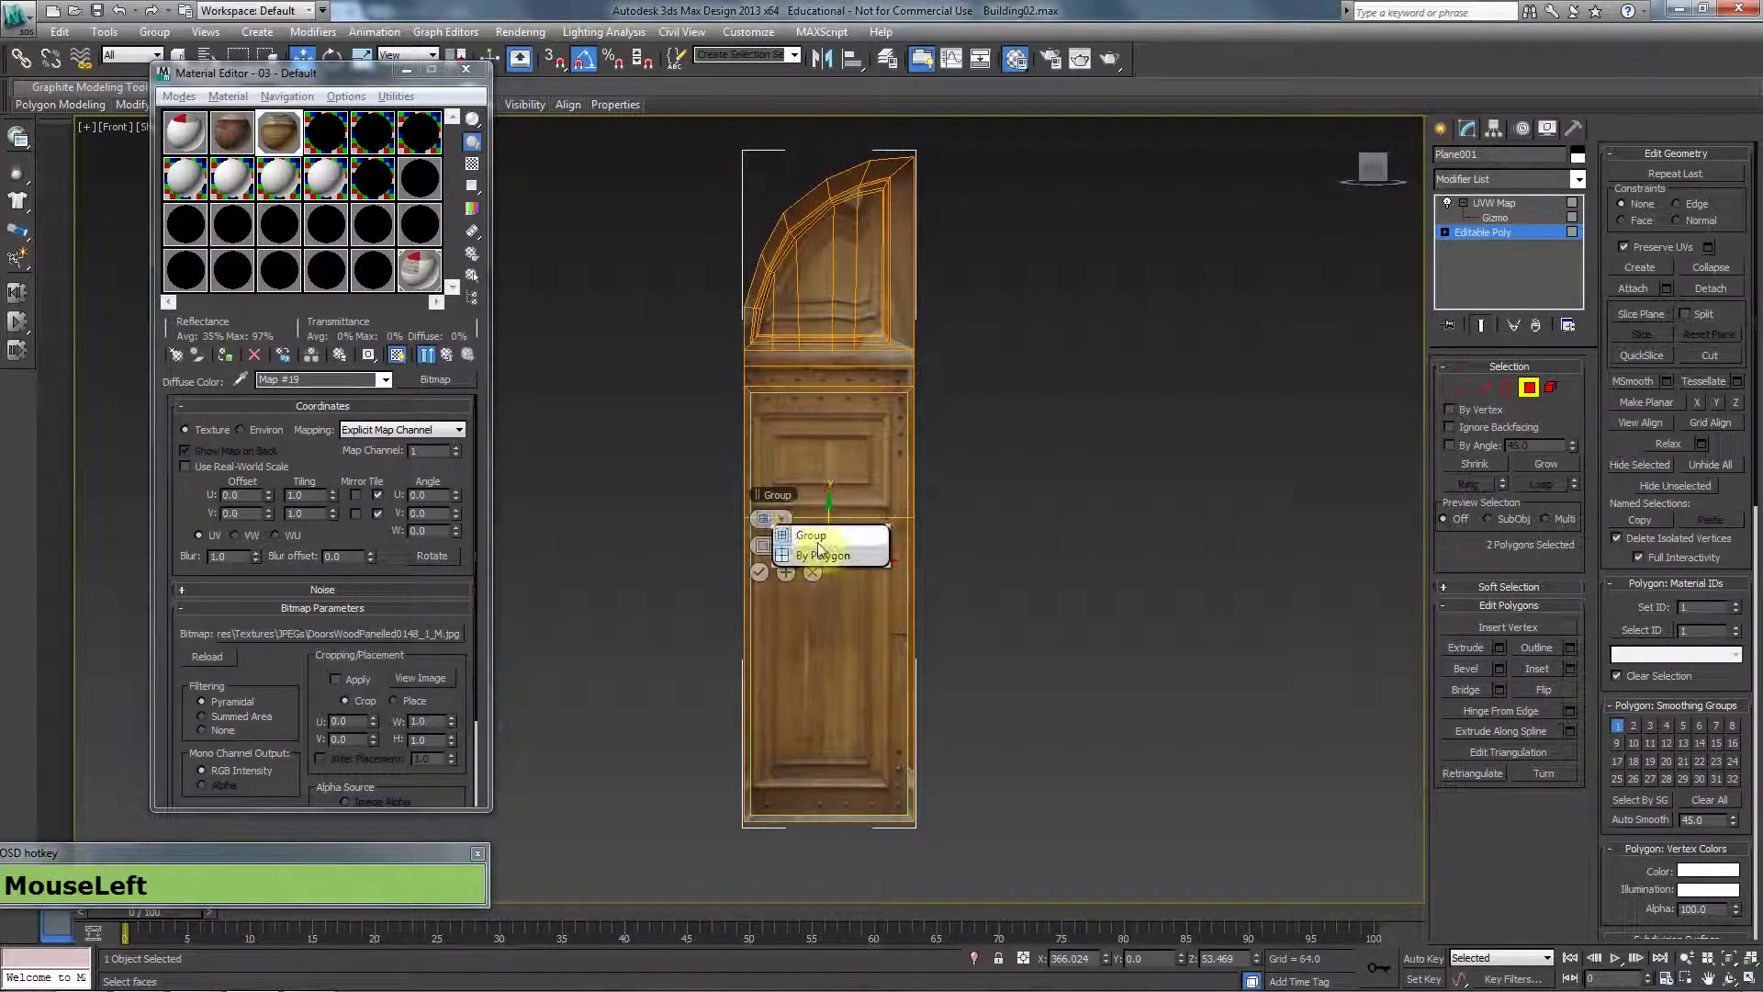
click(786, 572)
scroll(779, 551, up, 3)
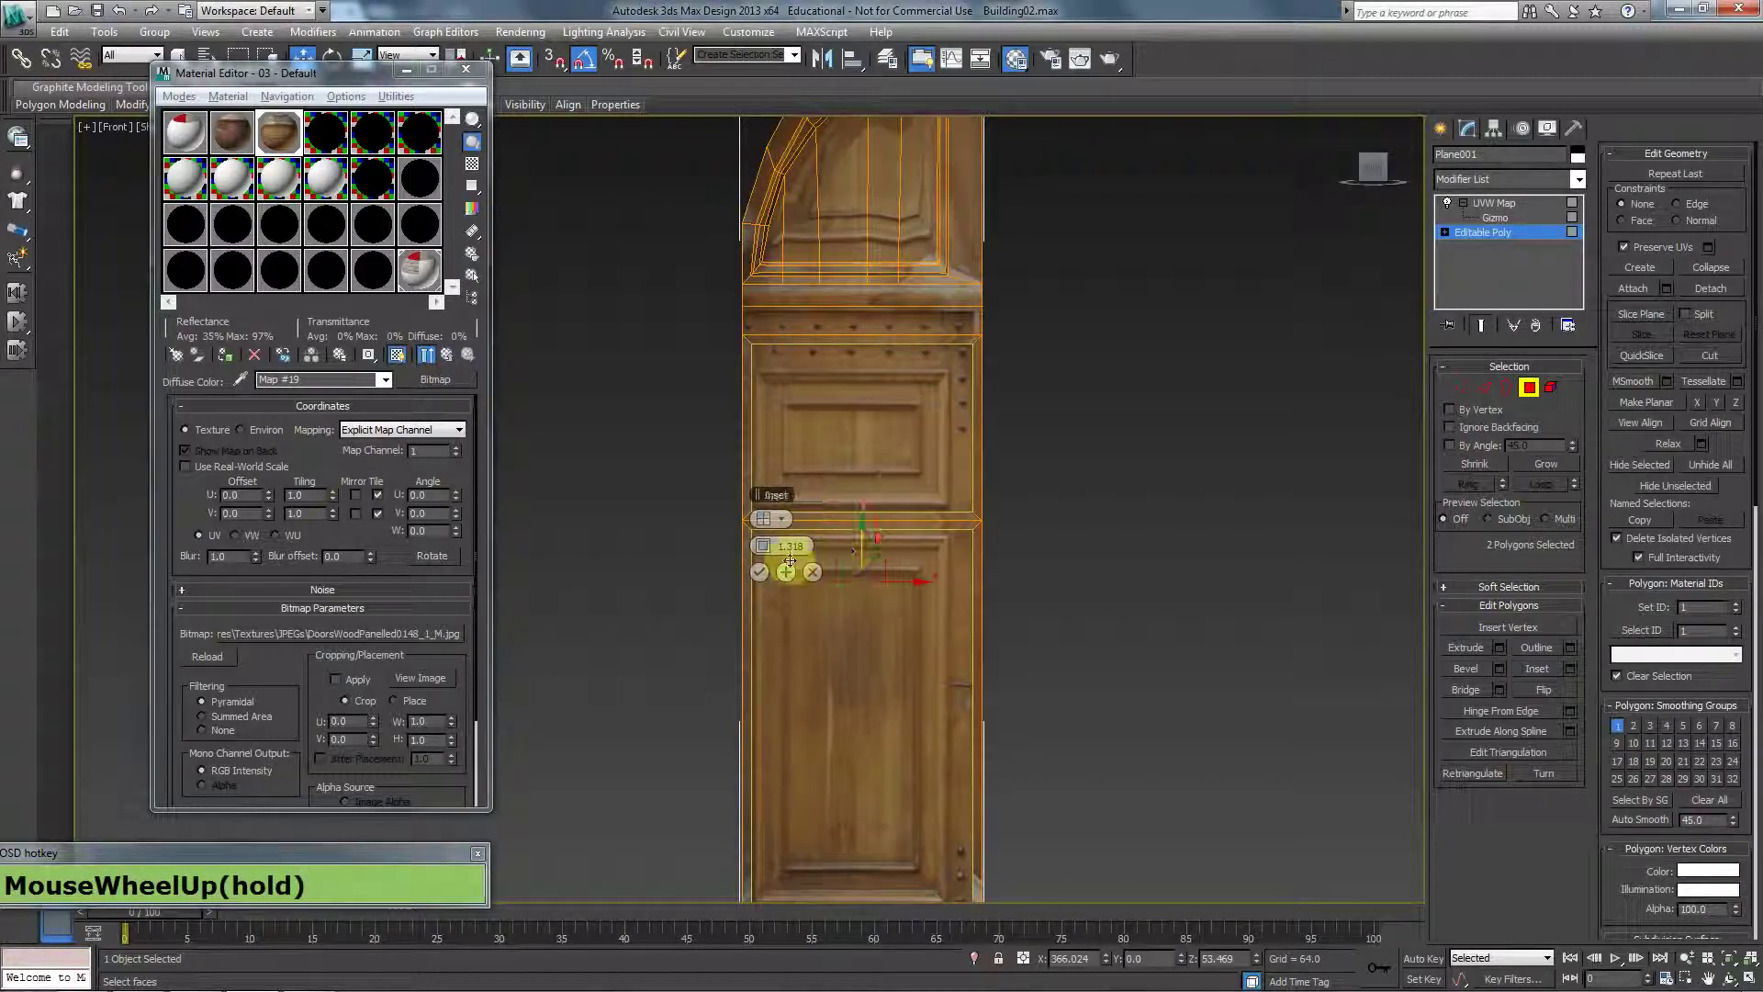
drag(788, 545, 768, 548)
click(759, 572)
Move the right-hand inner vertices of both inset polygons left to the right border of the textured rectangular panels.
click(950, 361)
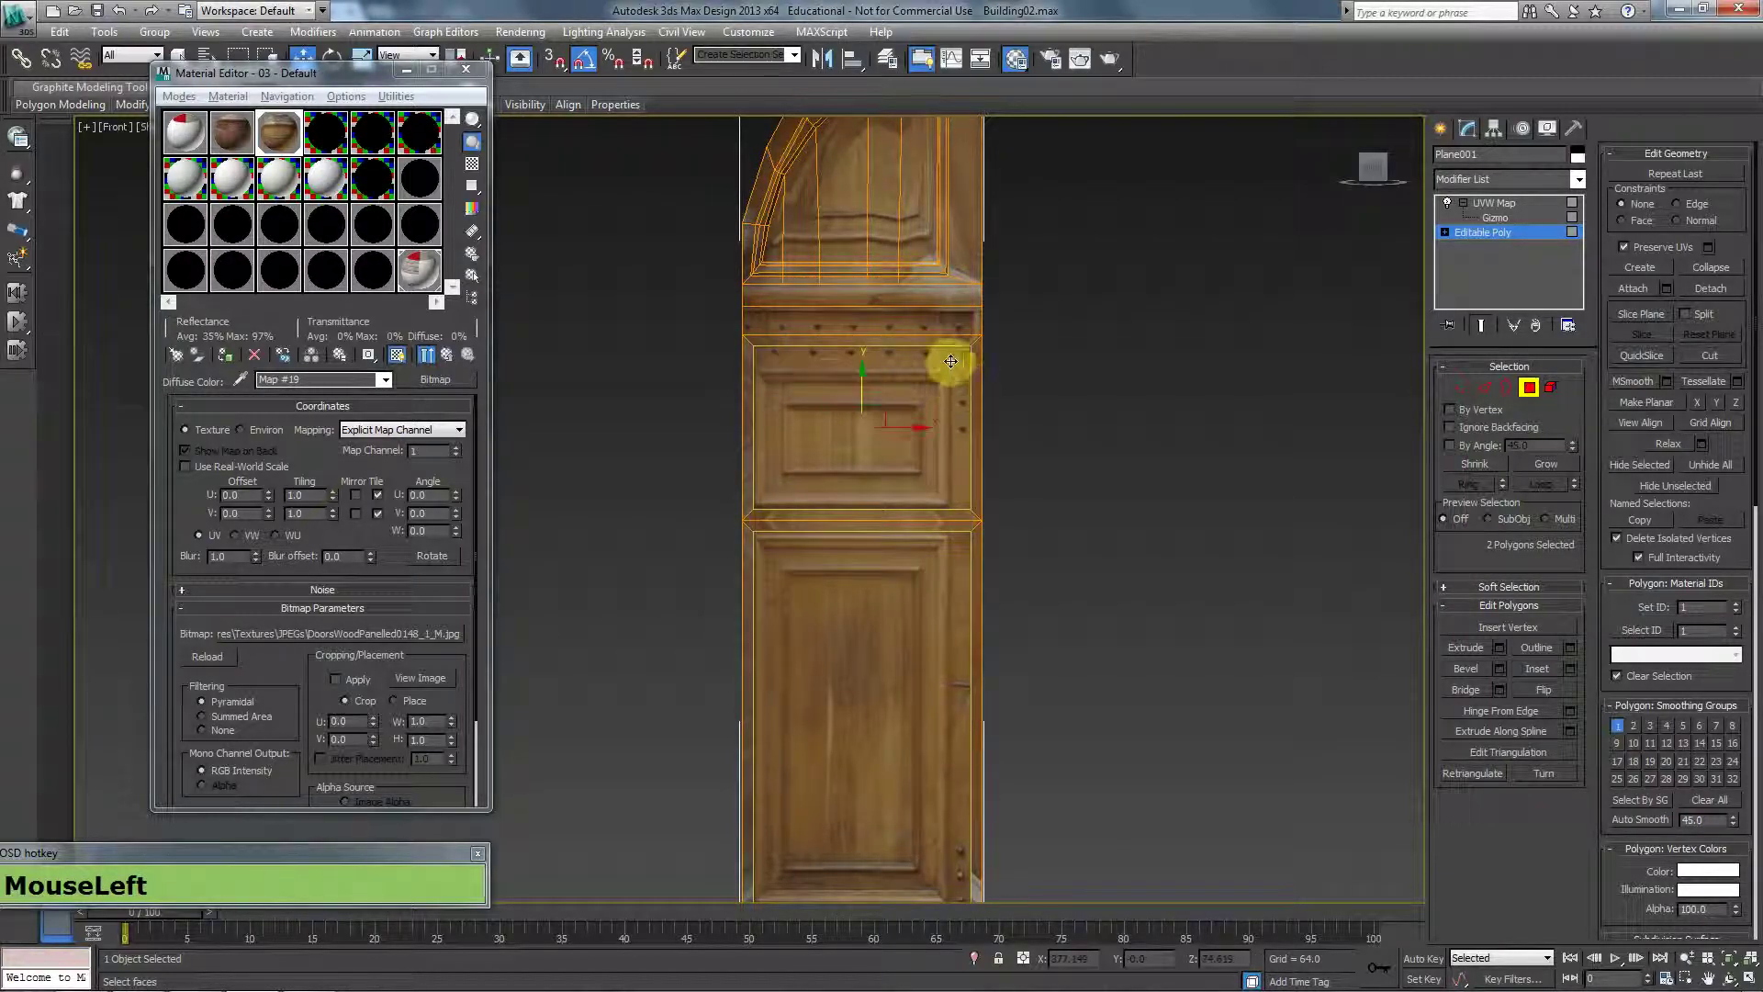
key(1)
drag(955, 344, 964, 675)
middle_drag(937, 669, 885, 622)
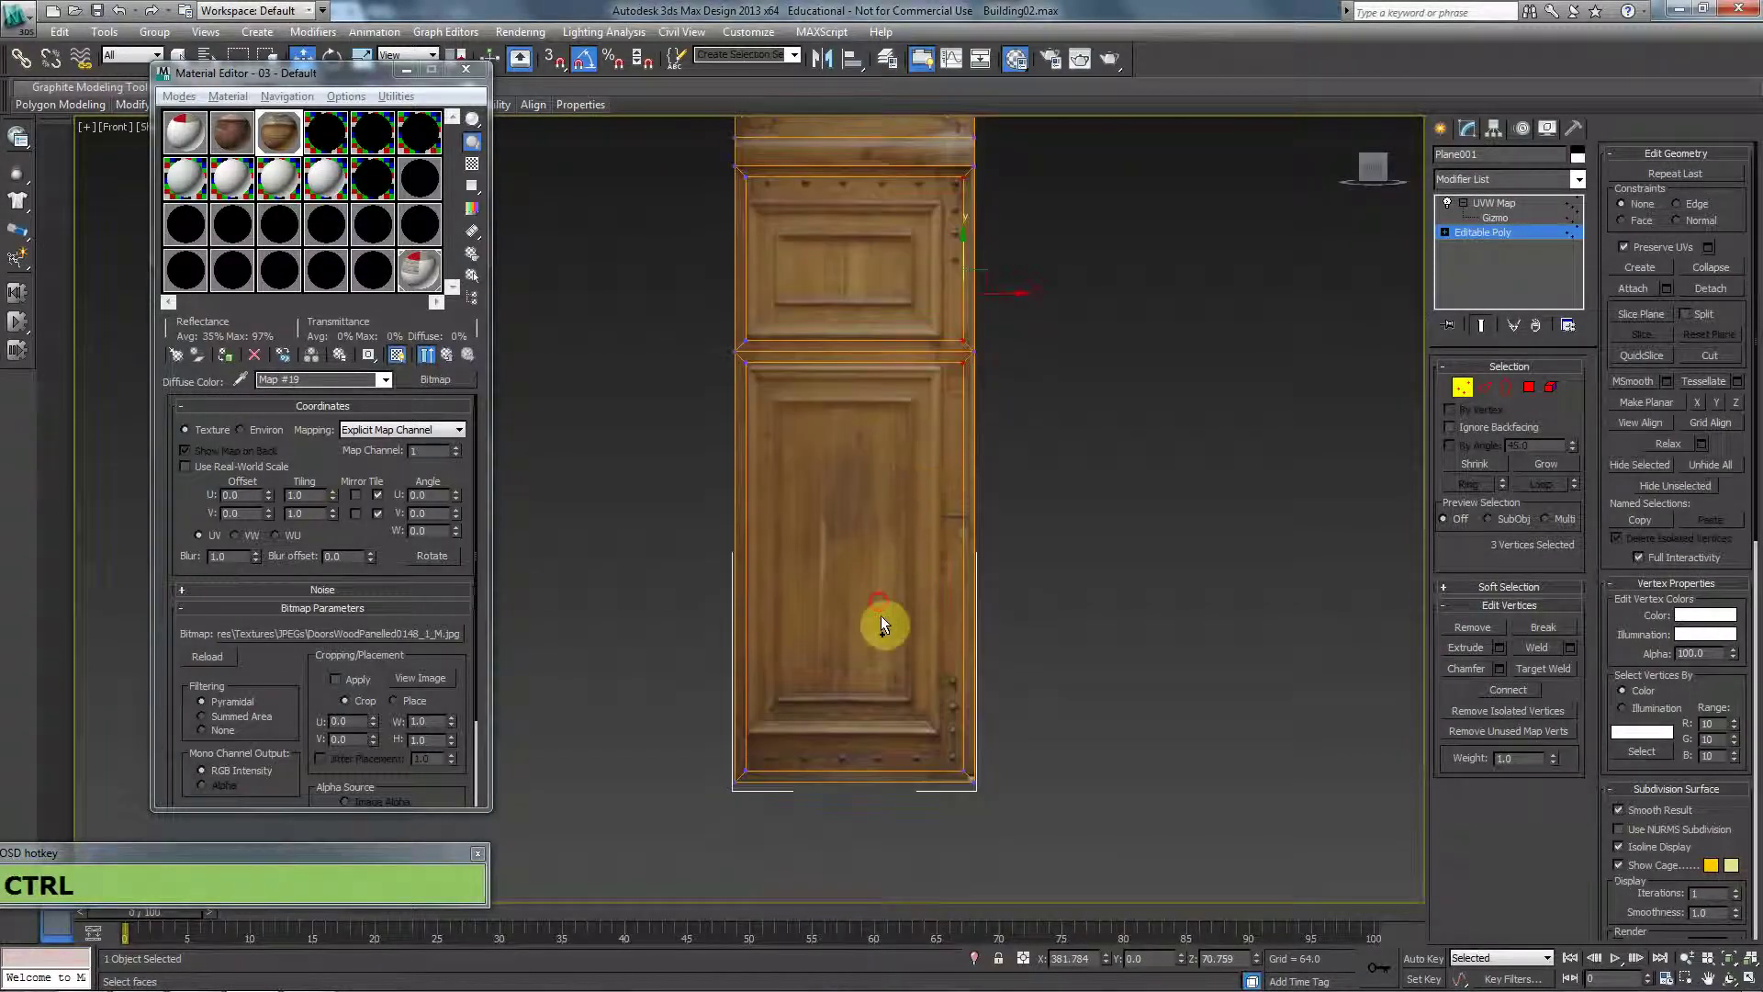
ctrl+drag(880, 601, 984, 801)
drag(1006, 420, 972, 386)
Lower the top inner vertices to the small panel's upper border and raise the bottom ones to the large panel's lower border.
drag(724, 186, 741, 201)
drag(841, 143, 838, 179)
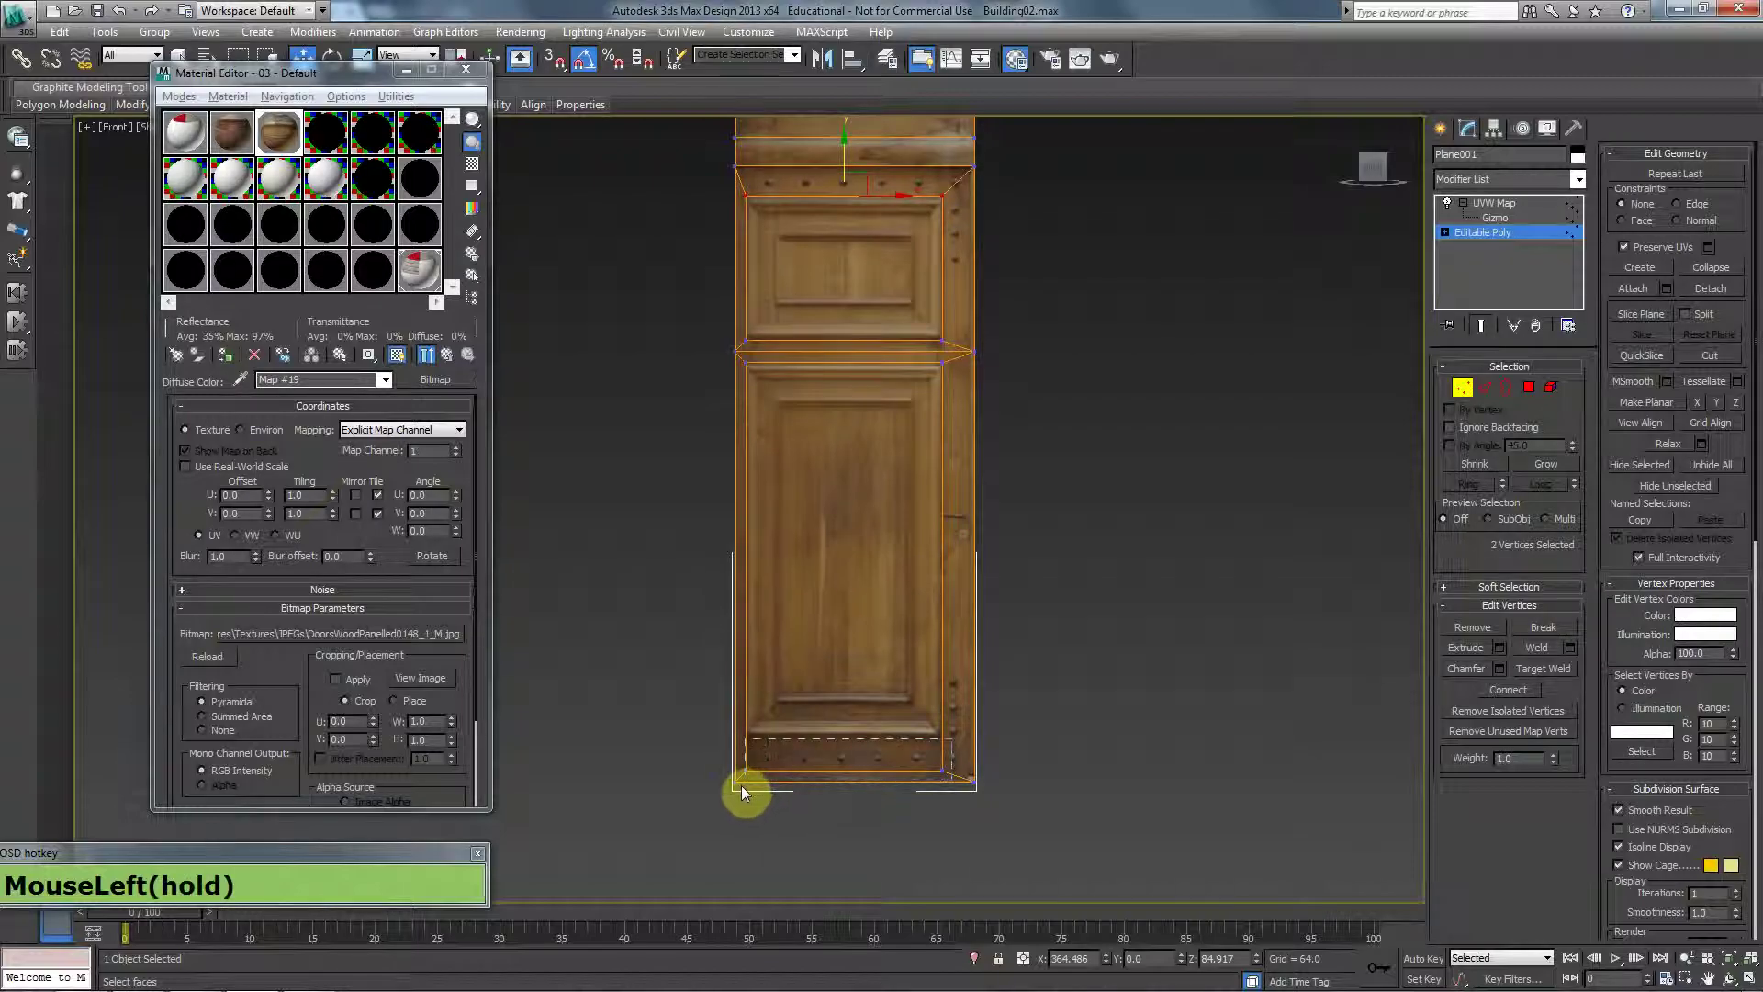
drag(740, 785, 741, 785)
drag(839, 732, 838, 702)
Inset both rectangular panel polygons again to the inner side of their mouldings and turn off the UVW Map modifier.
click(1527, 388)
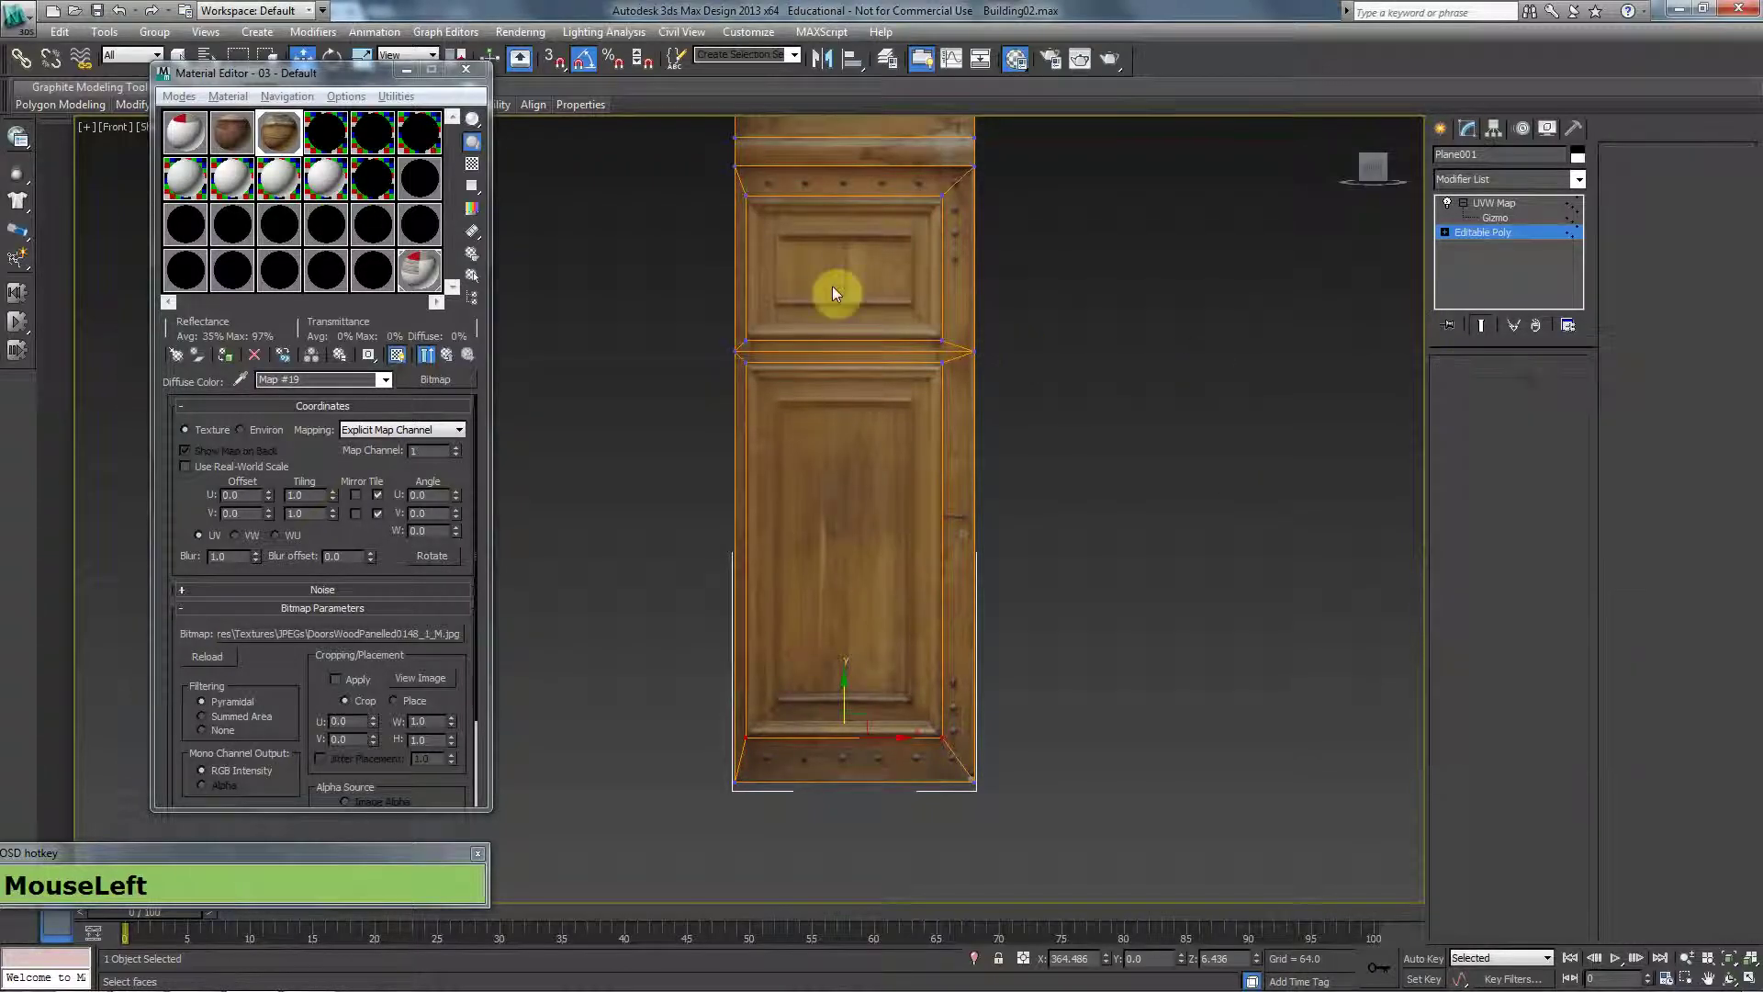
click(838, 288)
ctrl+click(861, 450)
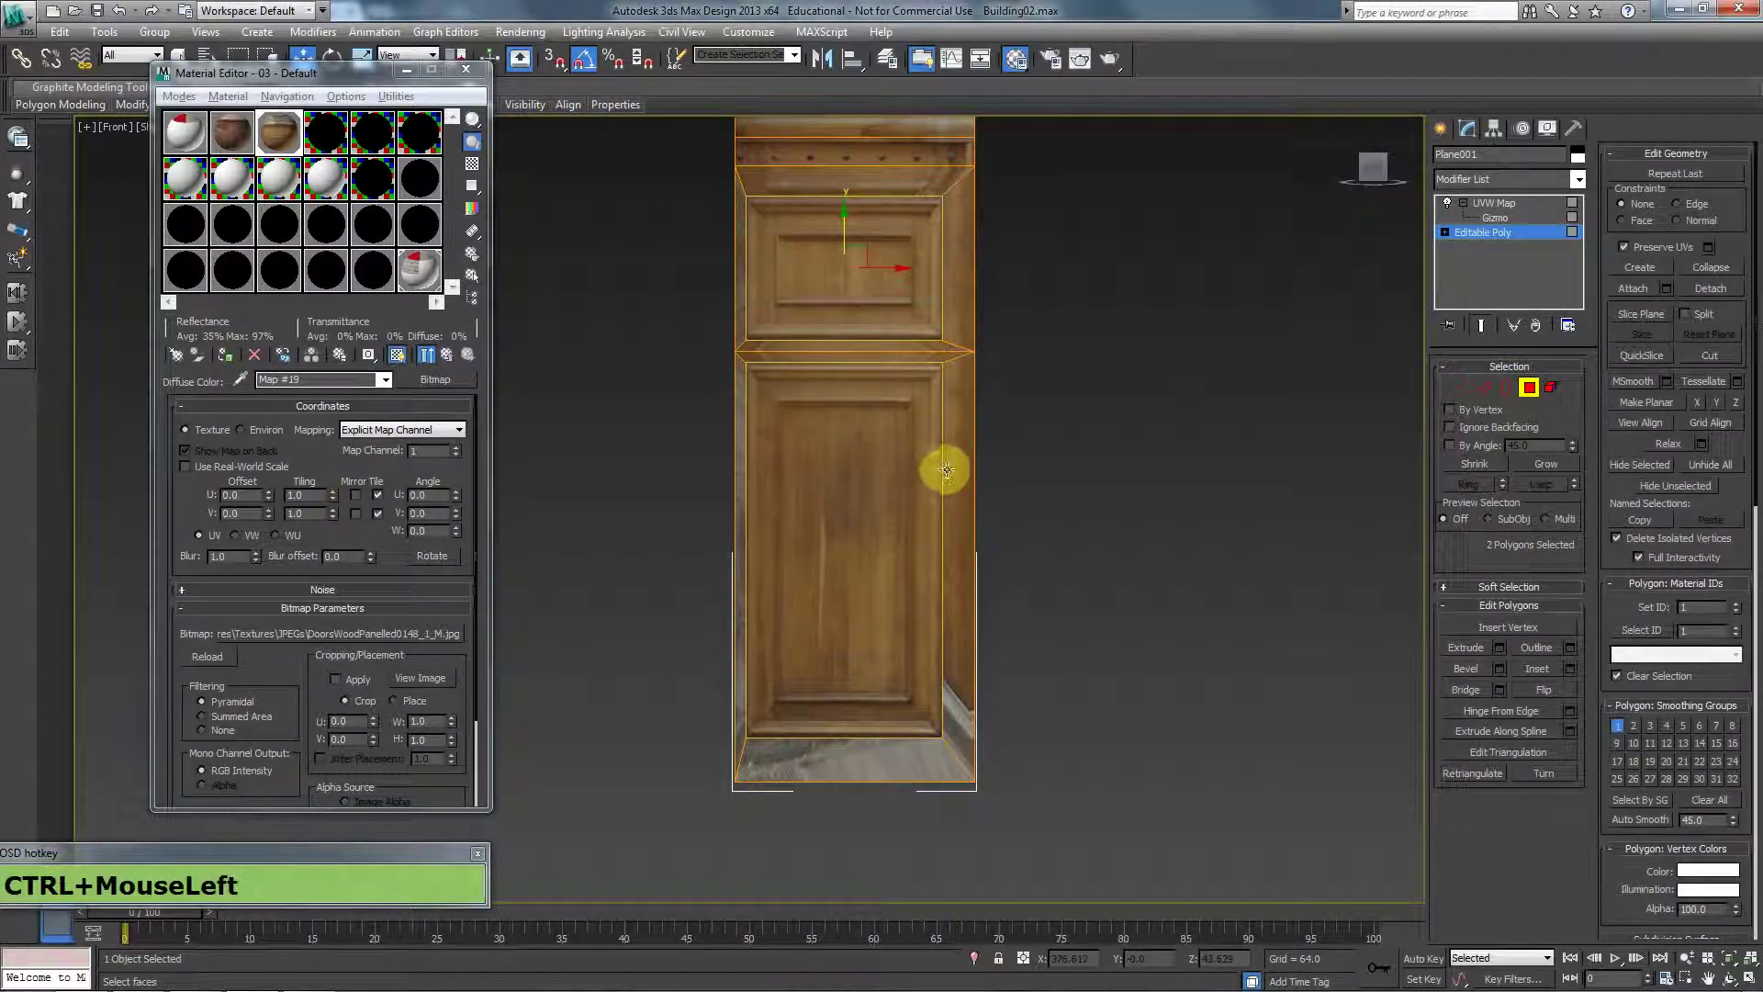
middle_drag(941, 469, 943, 479)
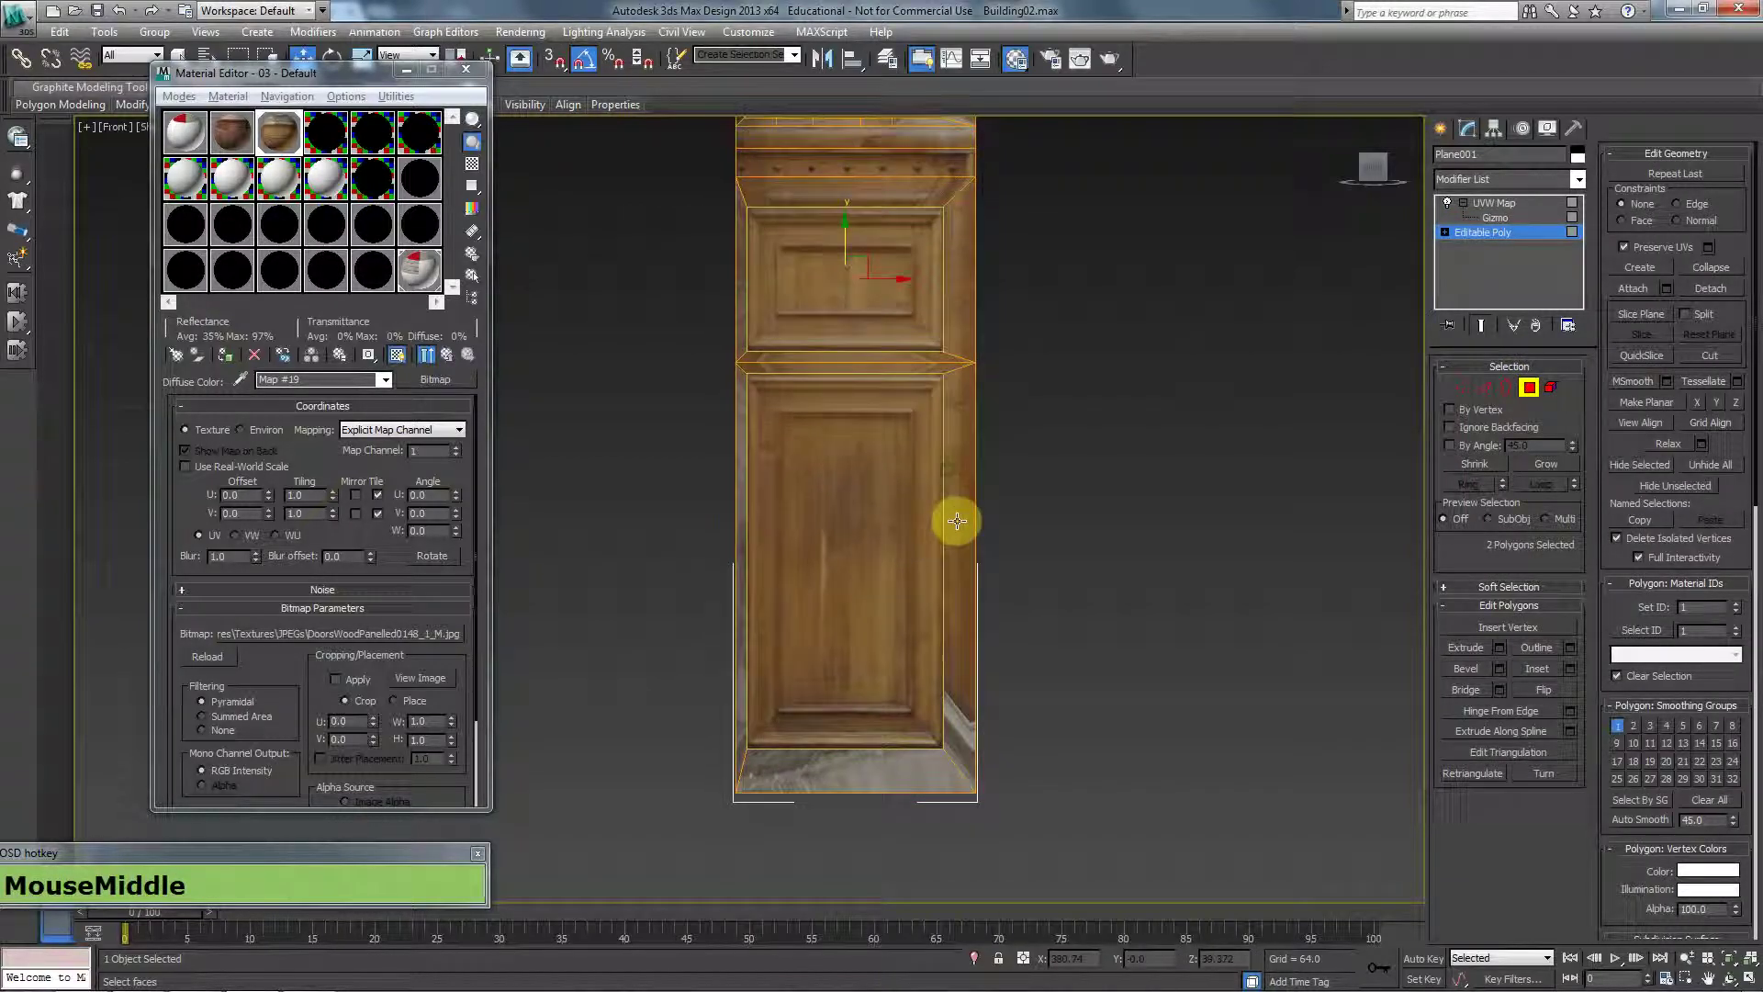
click(1570, 668)
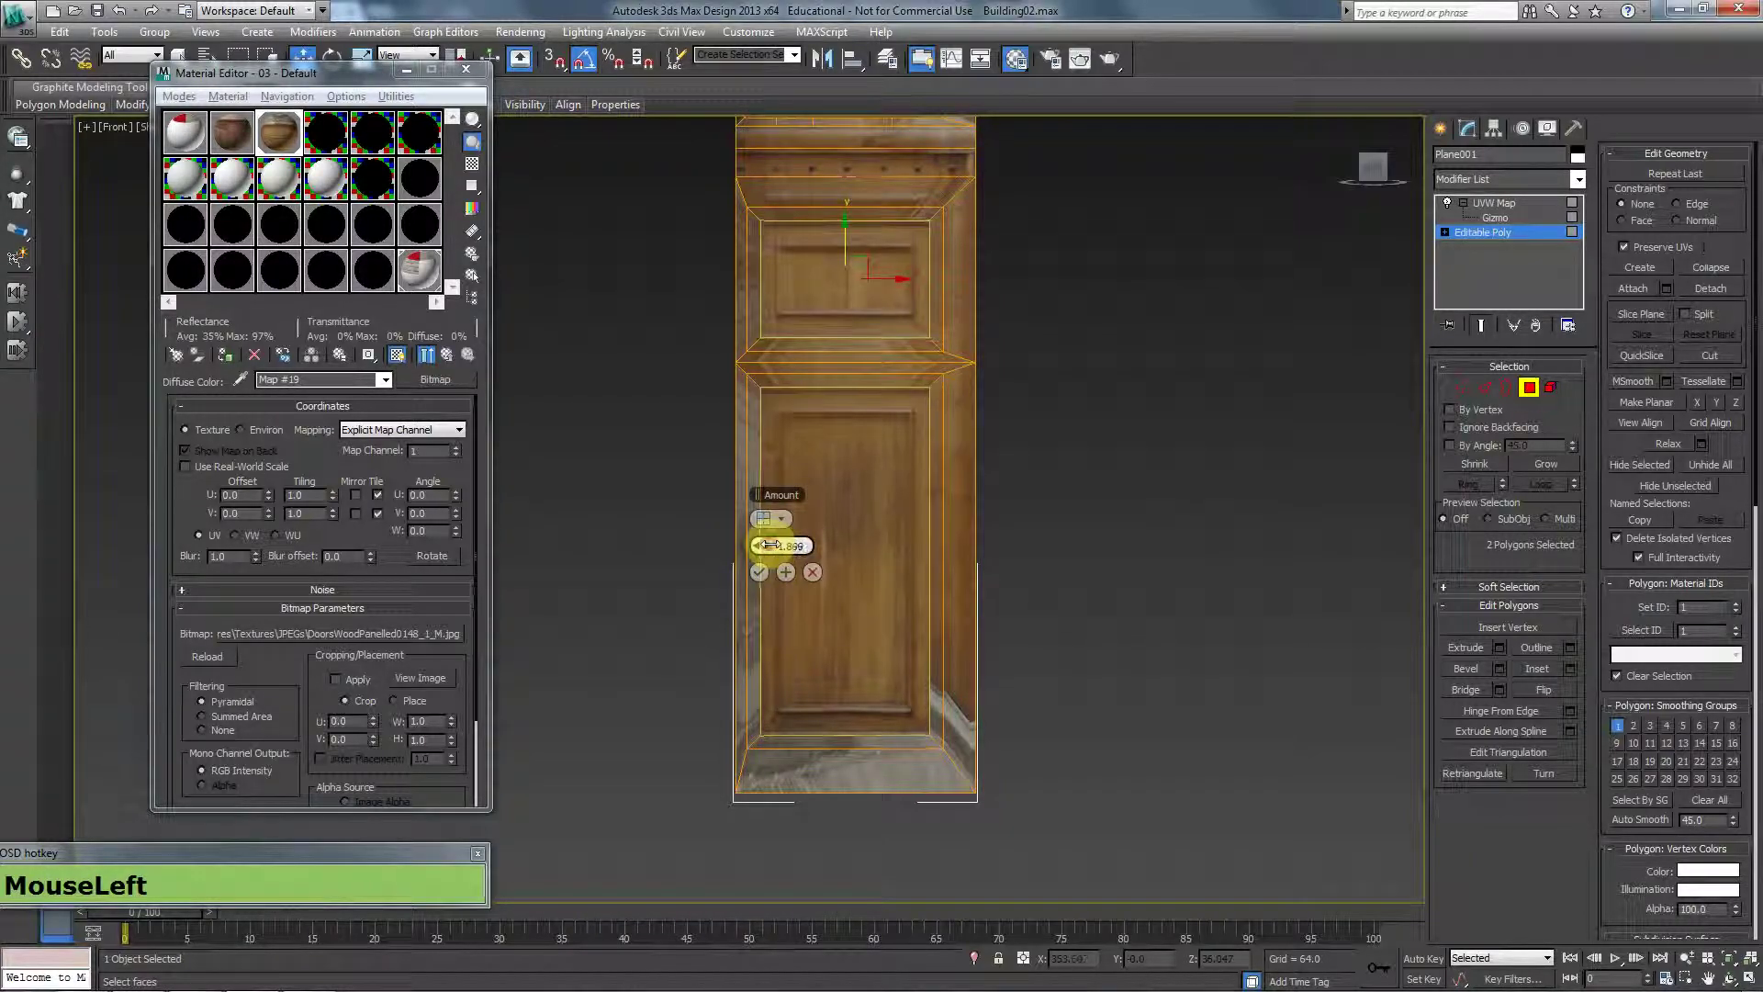
click(759, 572)
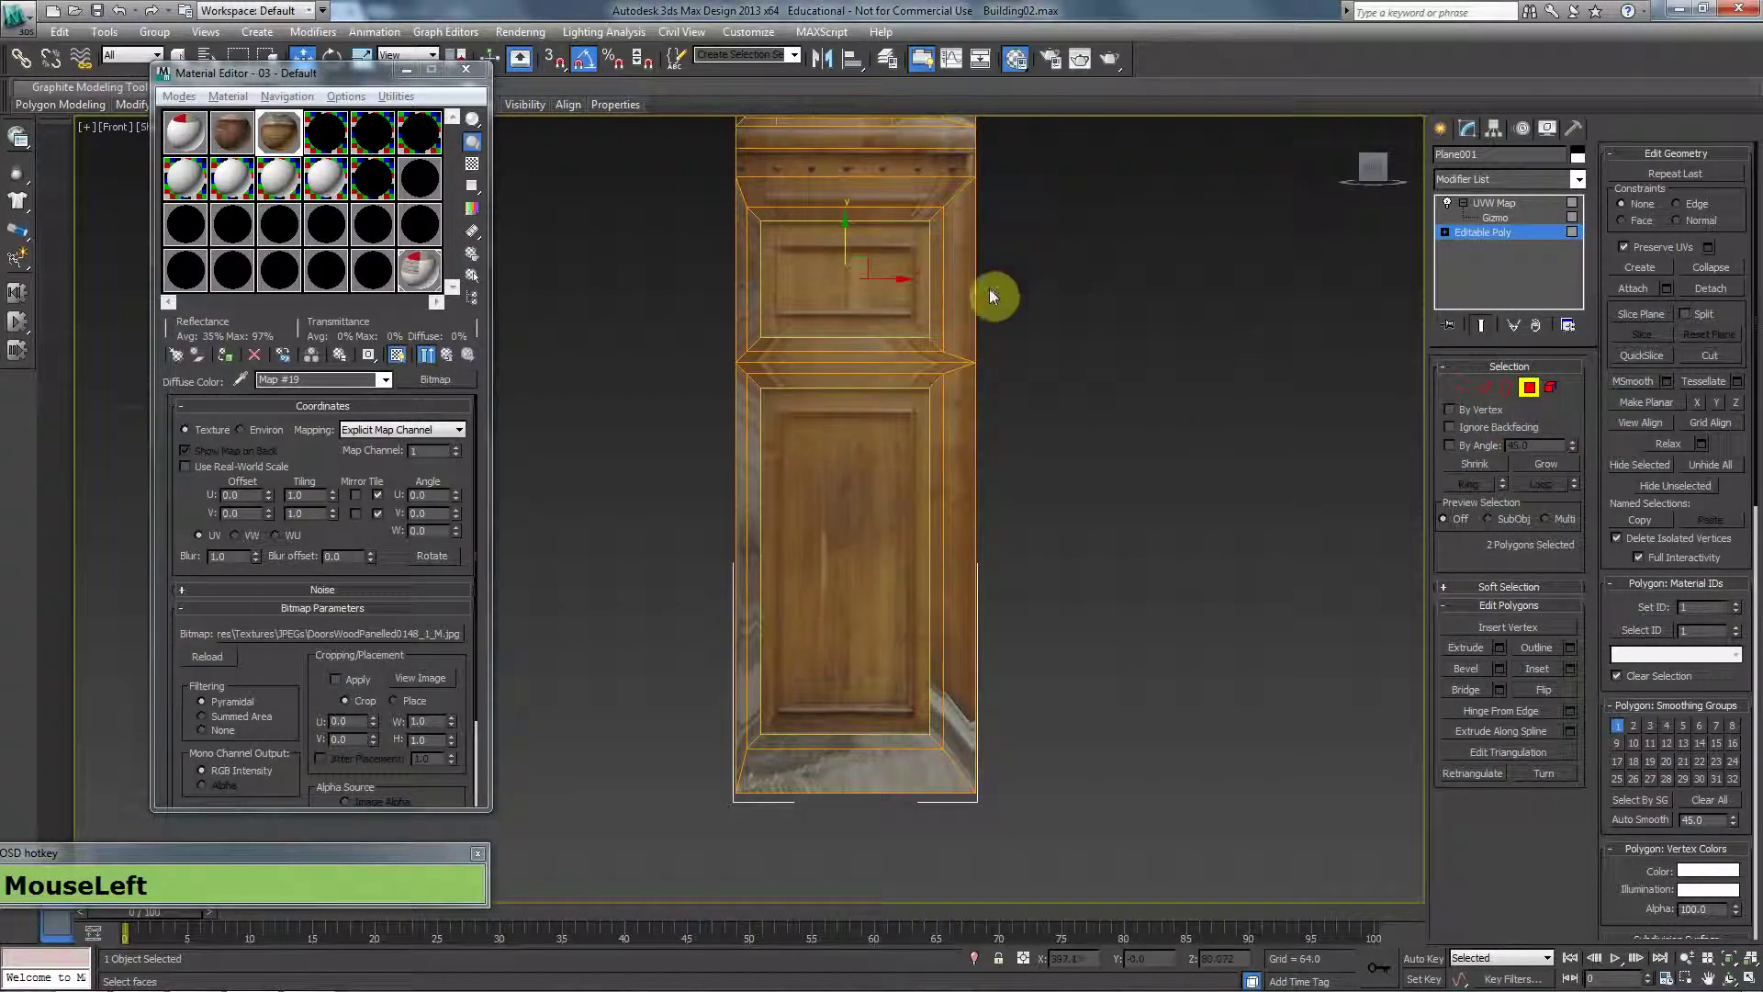
click(1447, 203)
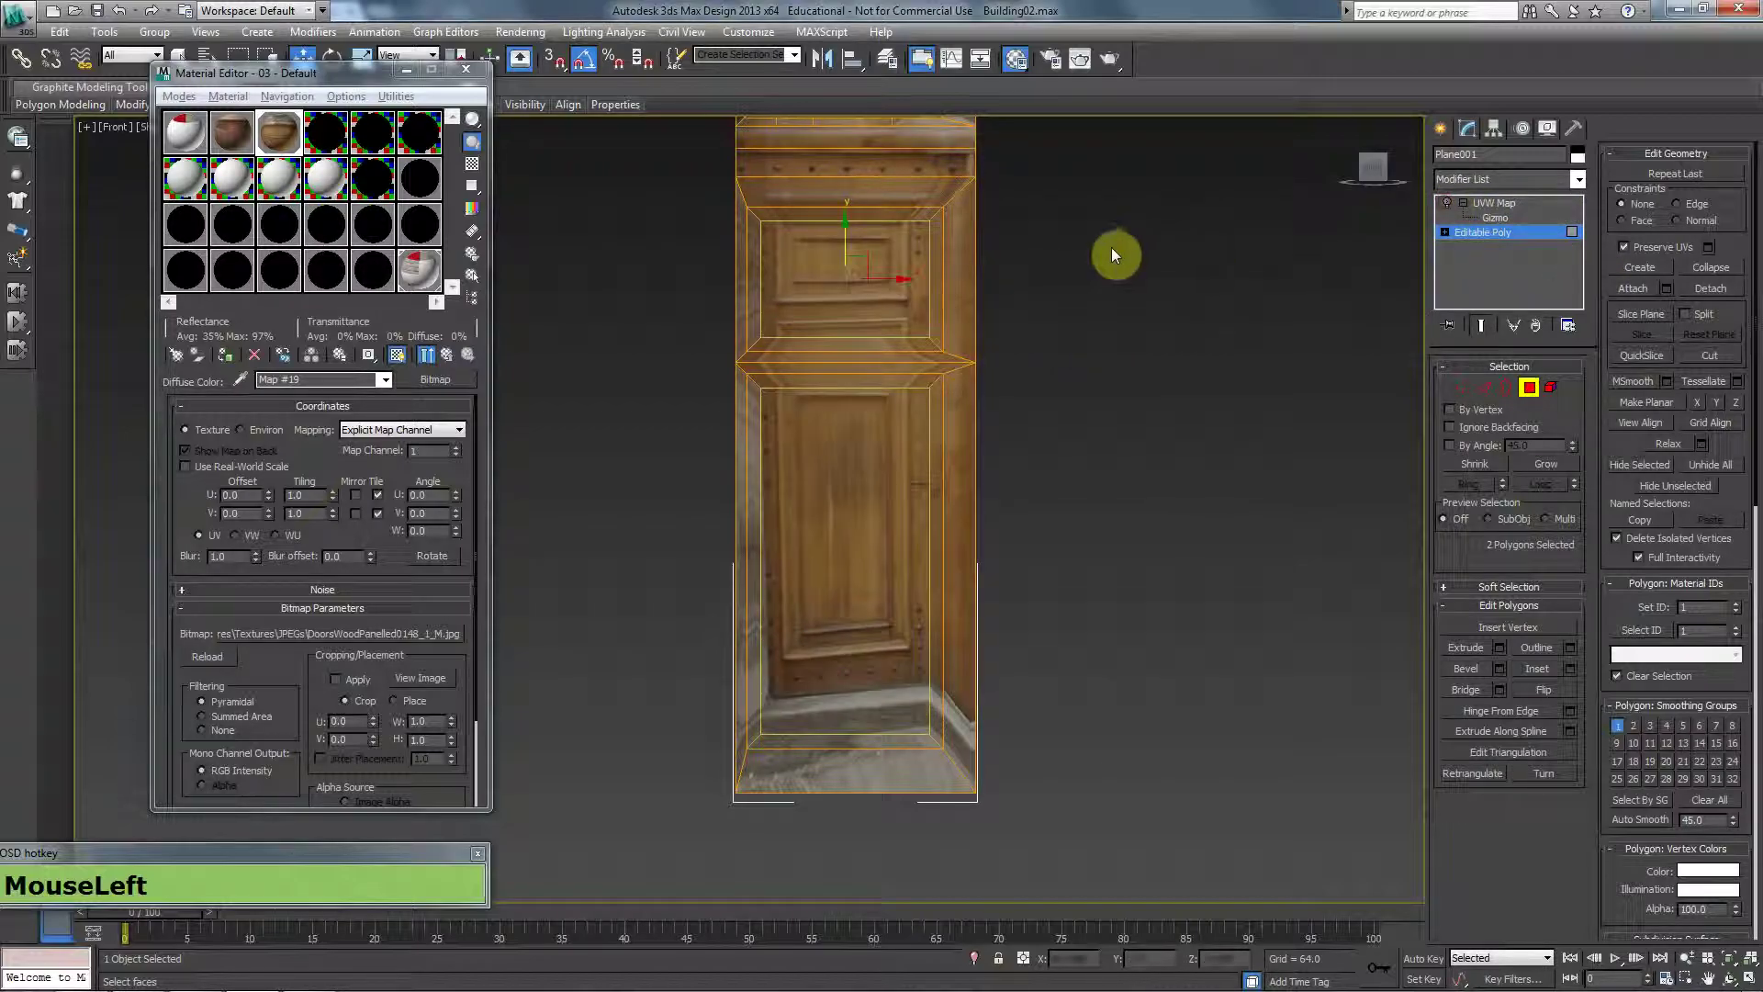
Turn the UVW Map modifier back on, select the eight moulding polygons framing the two inset panels, and decline resaving the corrupt backup file.
click(1449, 203)
click(1480, 325)
middle_drag(1008, 351, 1016, 378)
click(1105, 261)
click(886, 245)
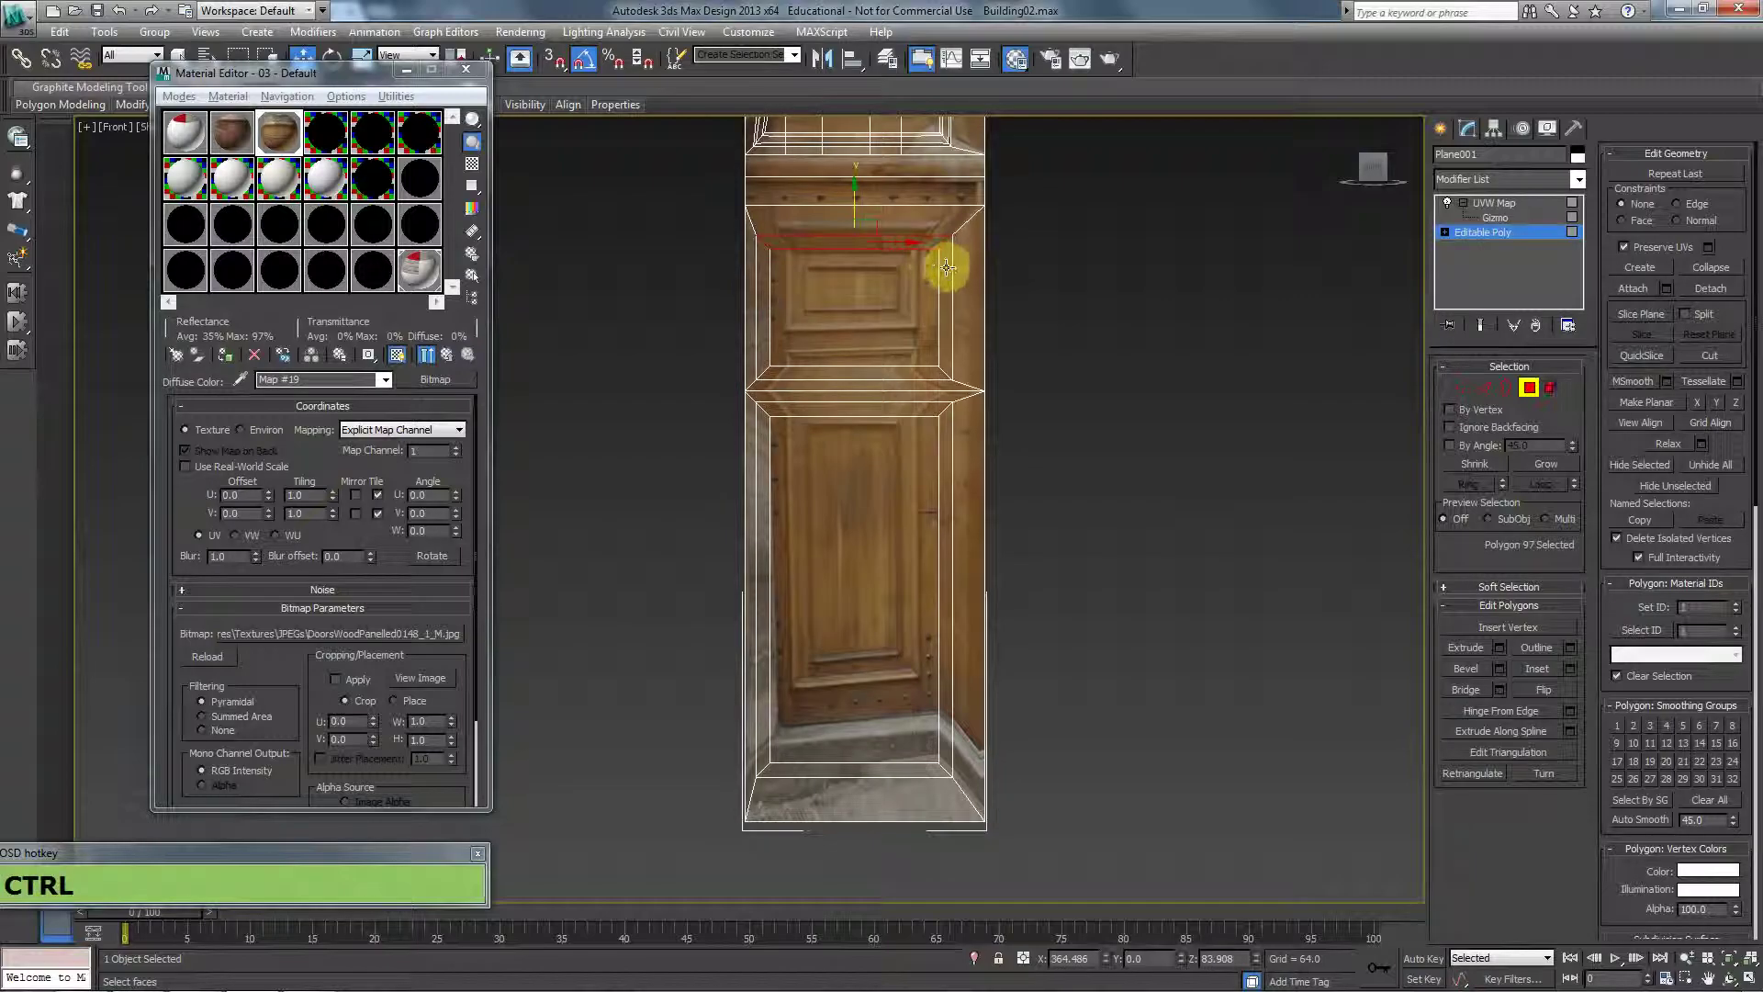
ctrl+click(945, 312)
ctrl+click(922, 372)
ctrl+click(773, 359)
ctrl+click(785, 408)
ctrl+click(760, 440)
ctrl+click(931, 479)
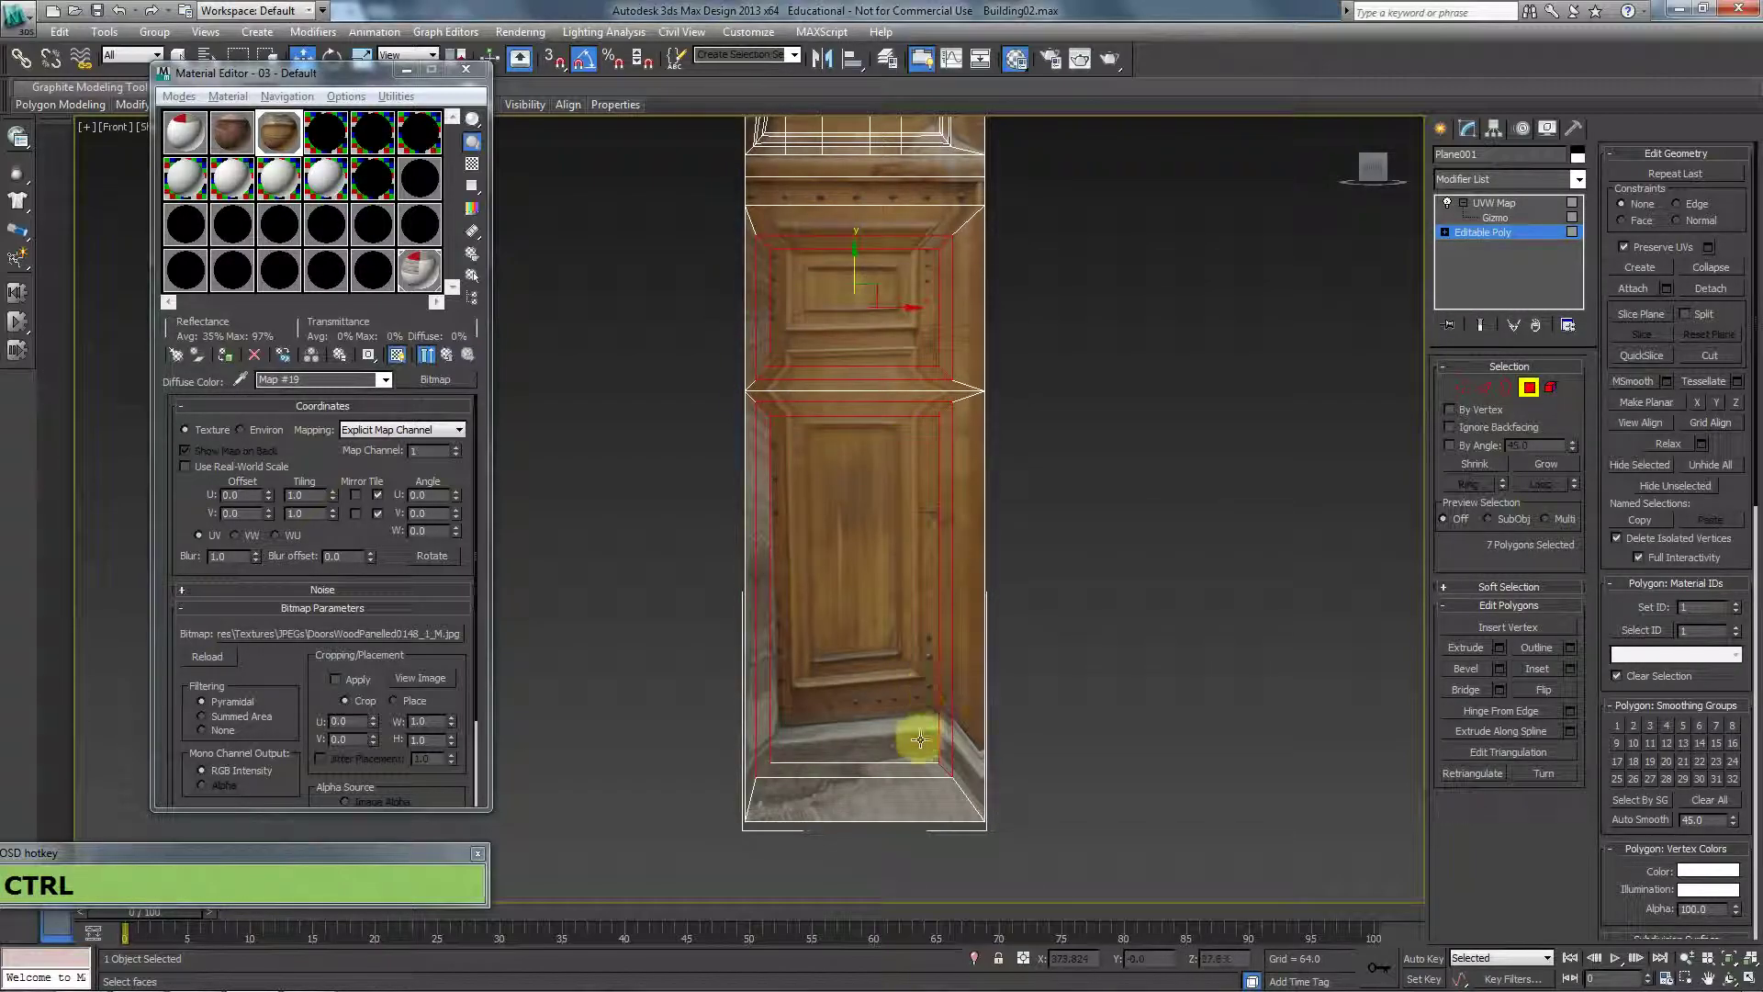
scroll(919, 766, down, 1)
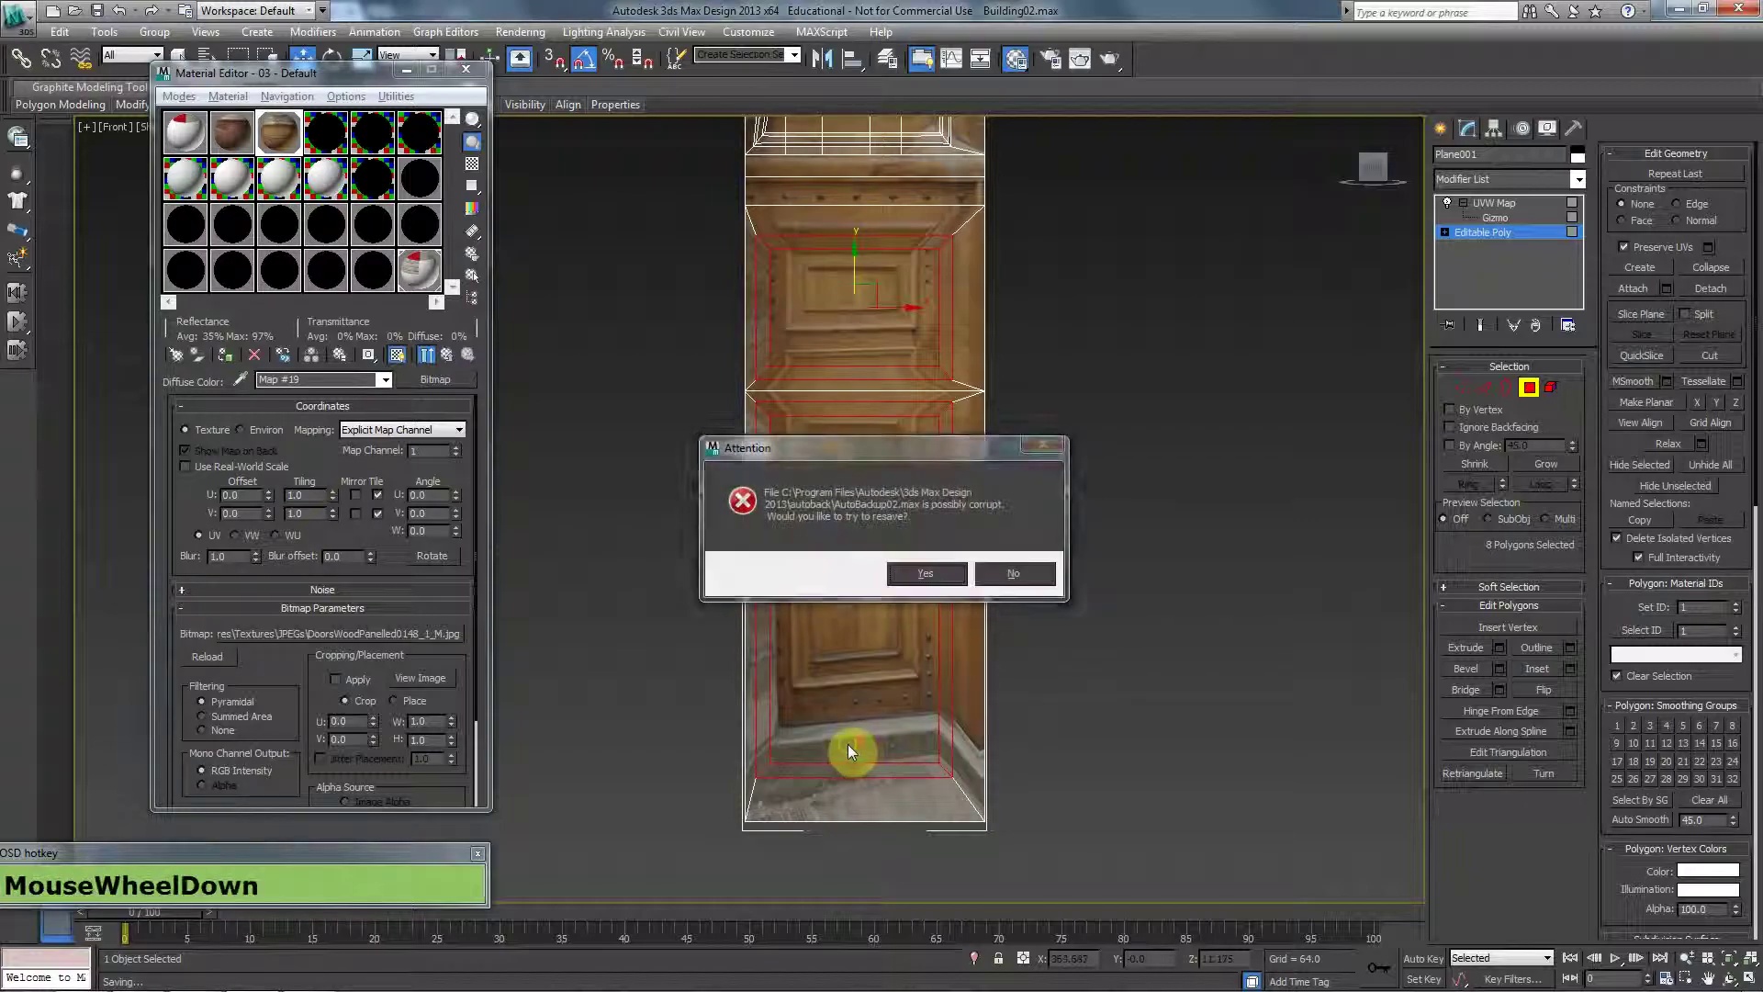
click(1015, 575)
Extrude the eight selected moulding polygons by 0.79.
key(p)
alt+middle_drag(846, 541, 940, 563)
scroll(1397, 643, up, 1)
click(1500, 648)
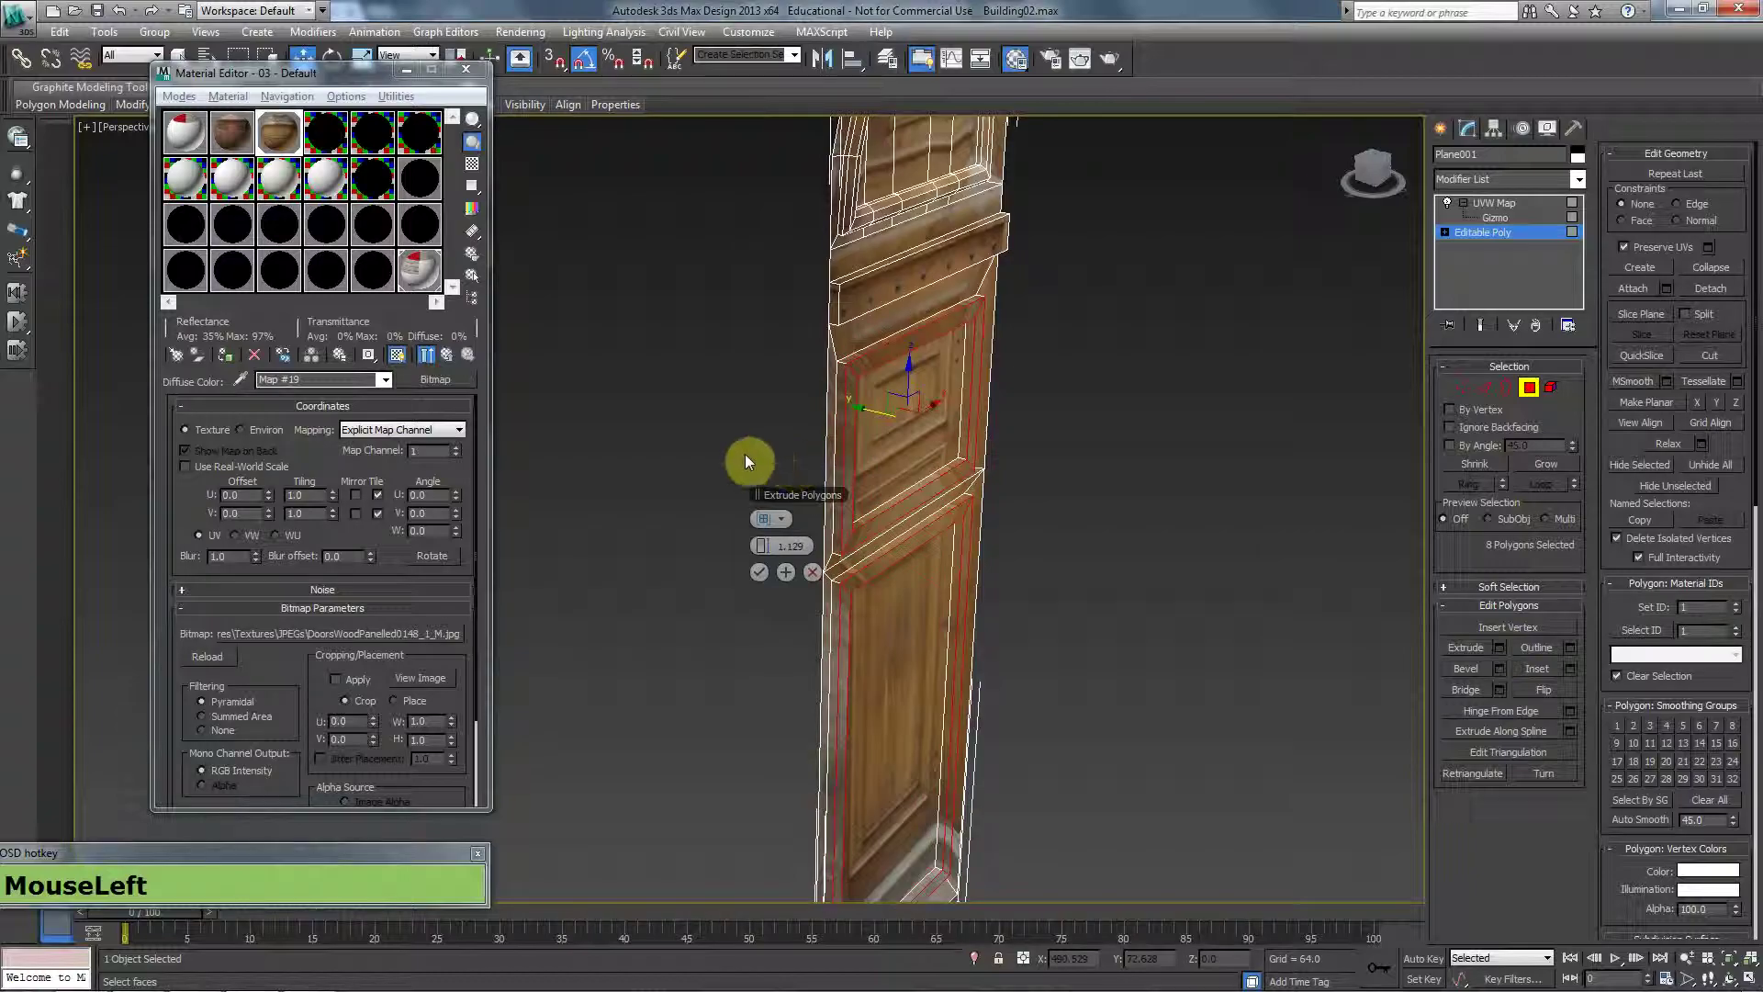
drag(763, 548, 762, 547)
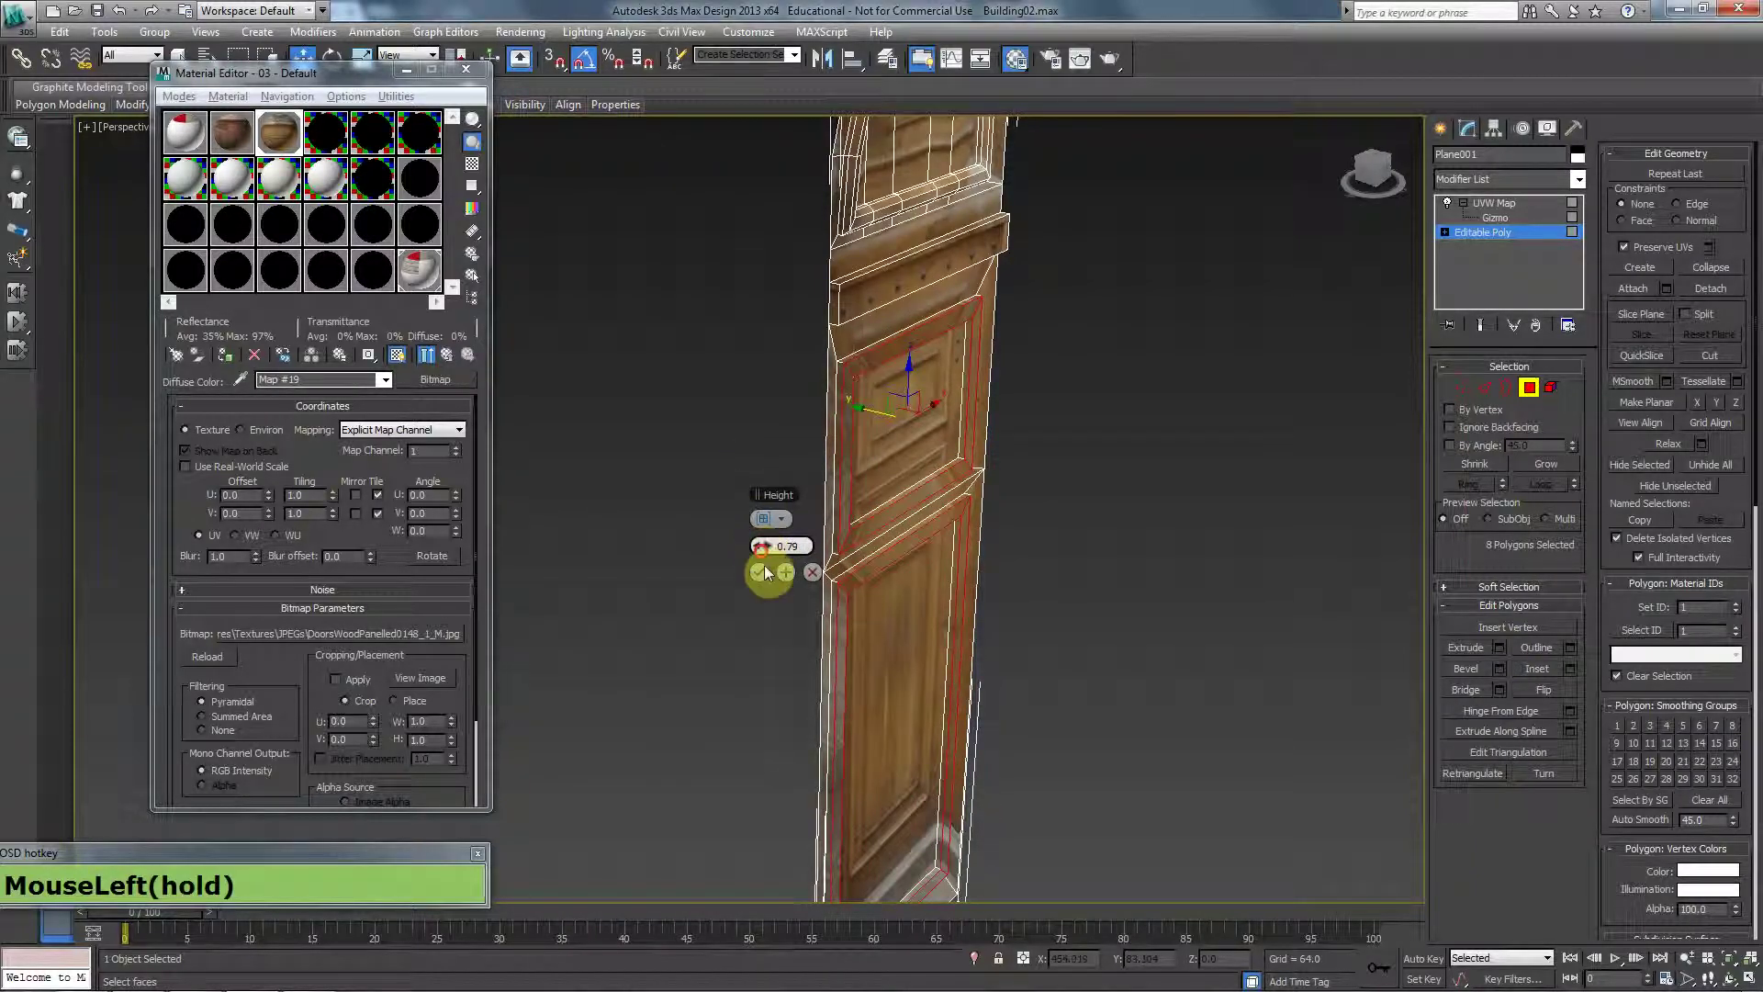
click(767, 573)
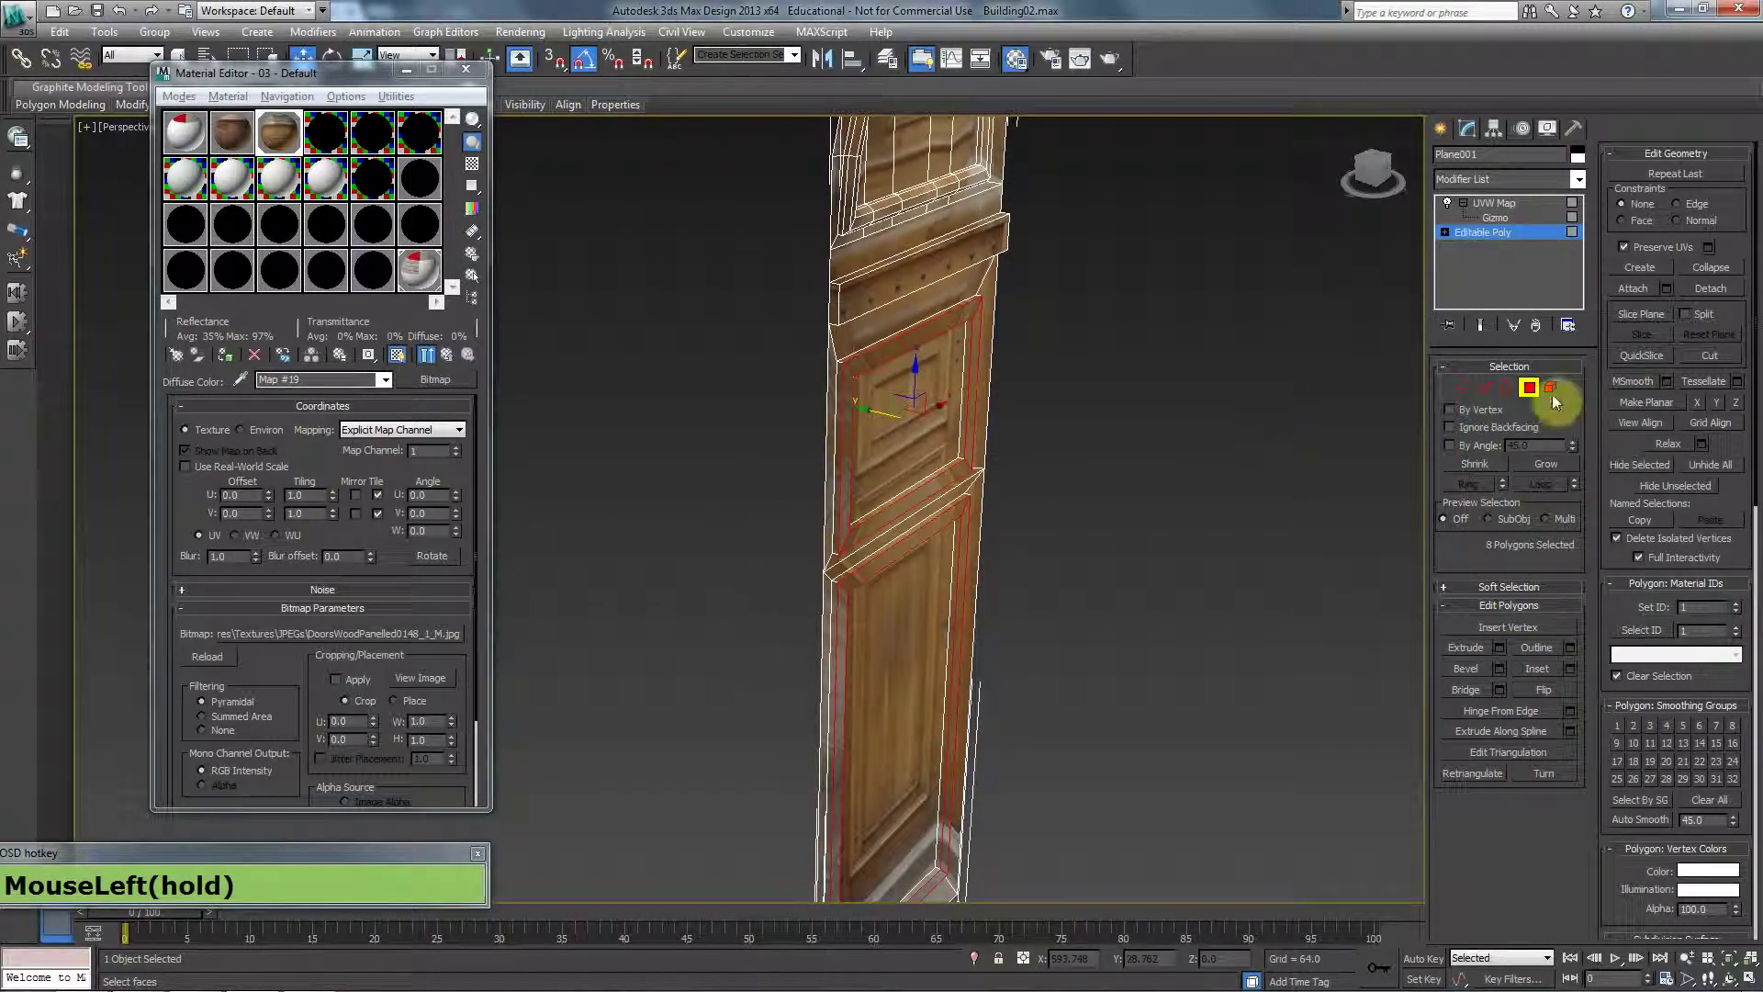
Convert the polygon selection to edges and deselect the diagonal edges at the small panel moulding's upper corners.
ctrl+click(1486, 390)
alt+middle_drag(1186, 446, 823, 377)
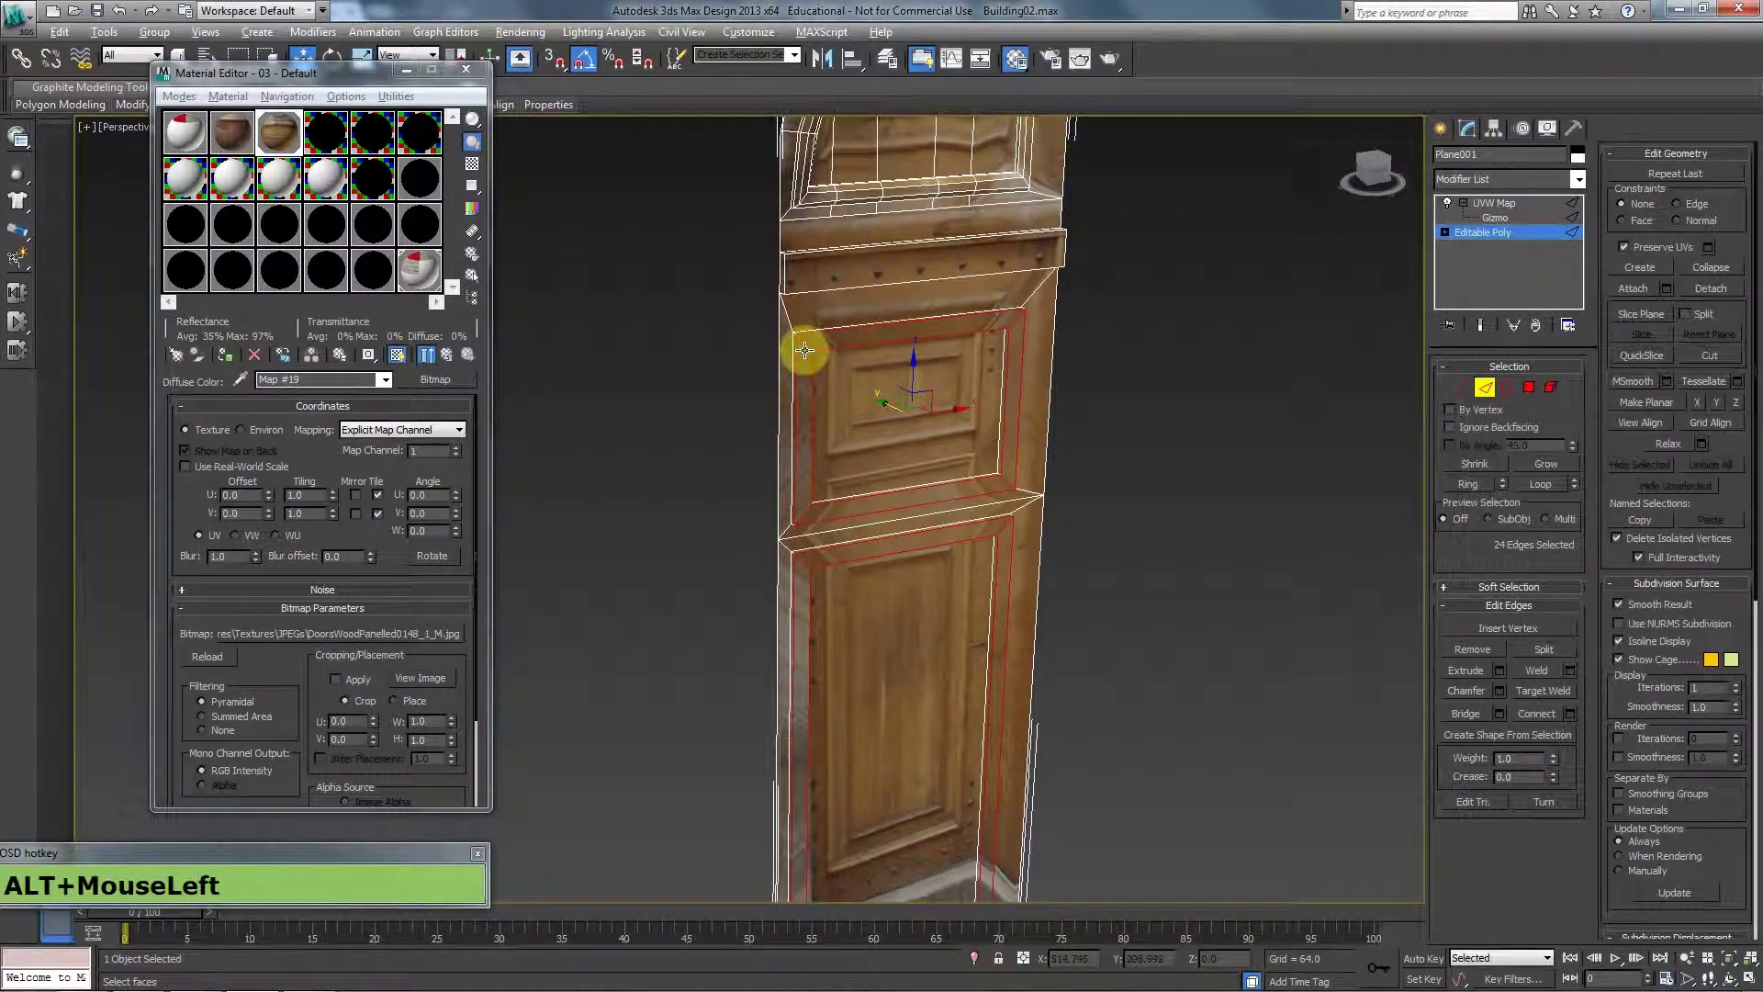
alt+click(804, 350)
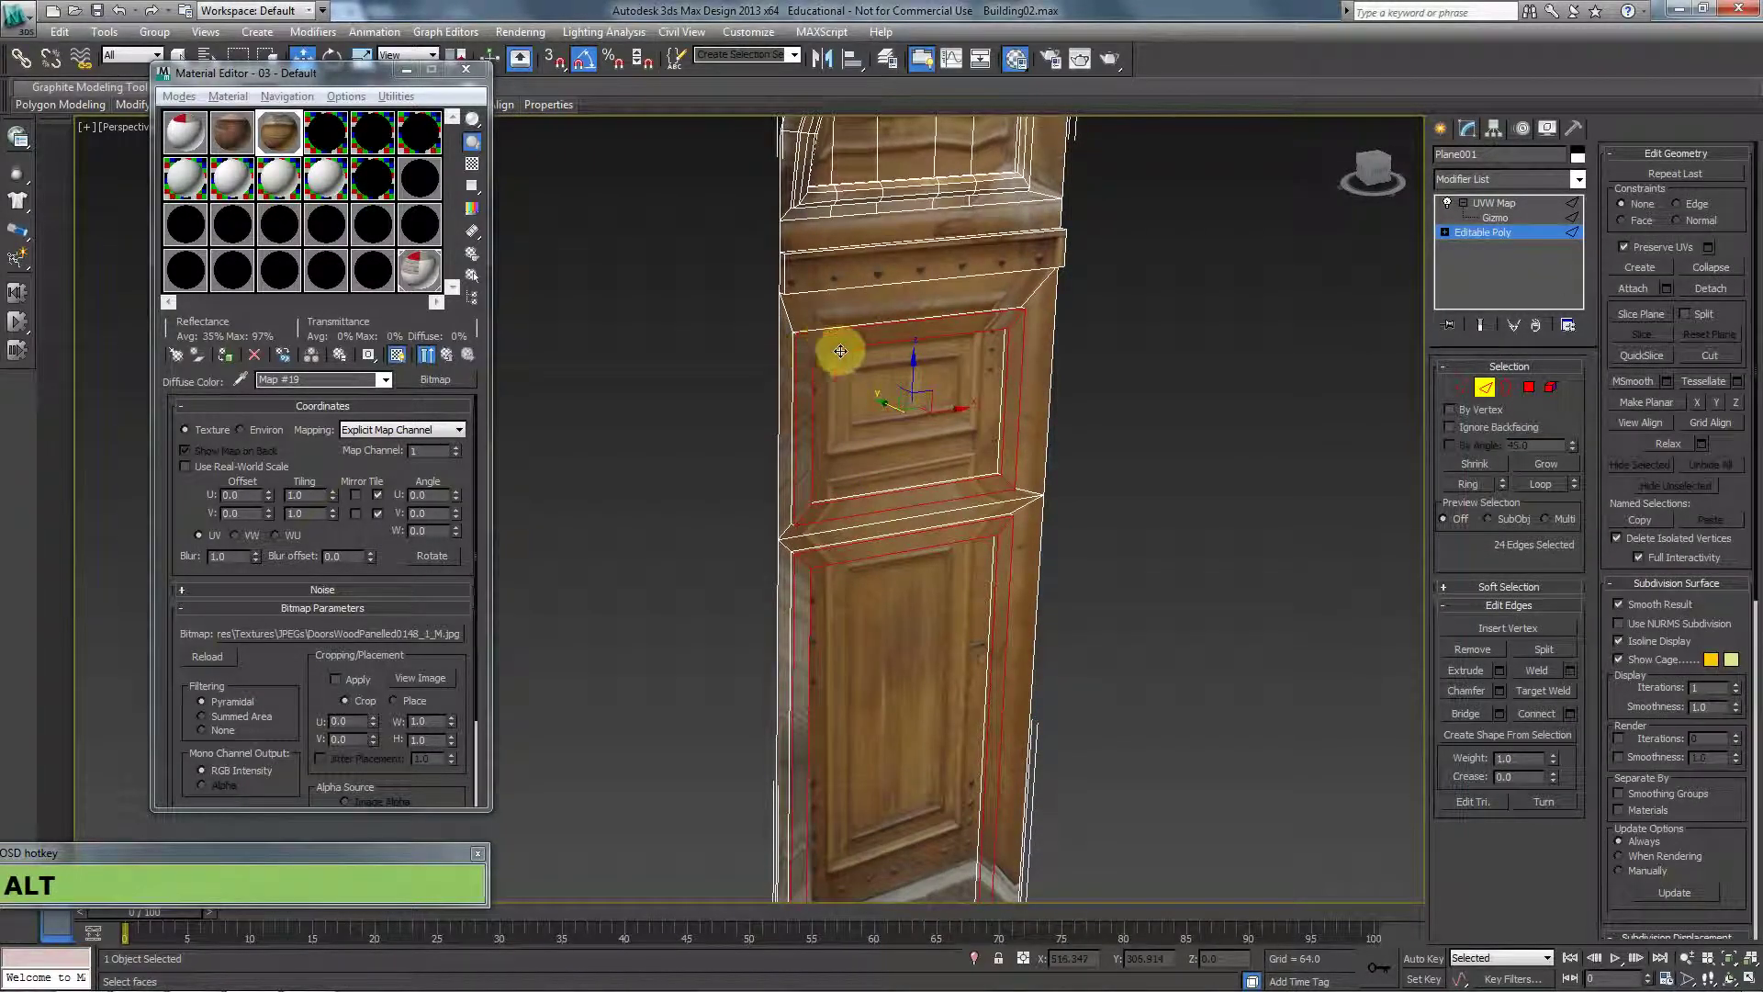
alt+click(1017, 323)
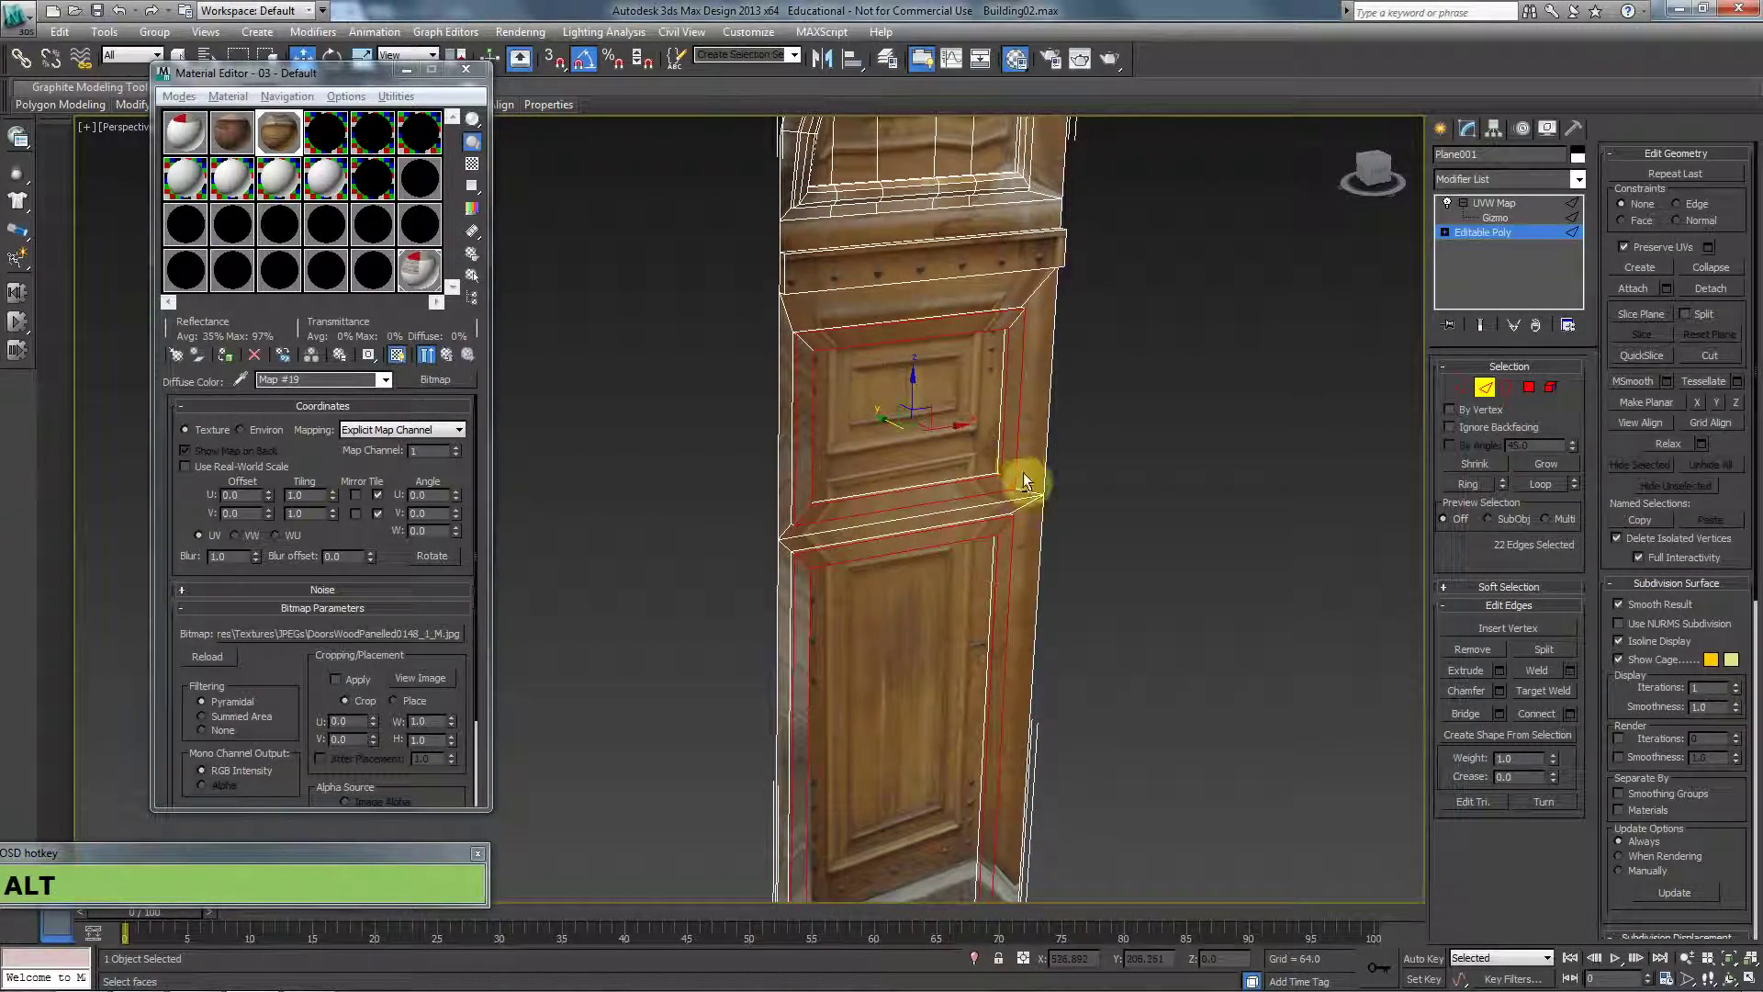
click(1486, 389)
Examine the raised mouldings with the mapped end result shown, in perspective and in front view without edged faces.
alt+middle_drag(1109, 428, 1223, 408)
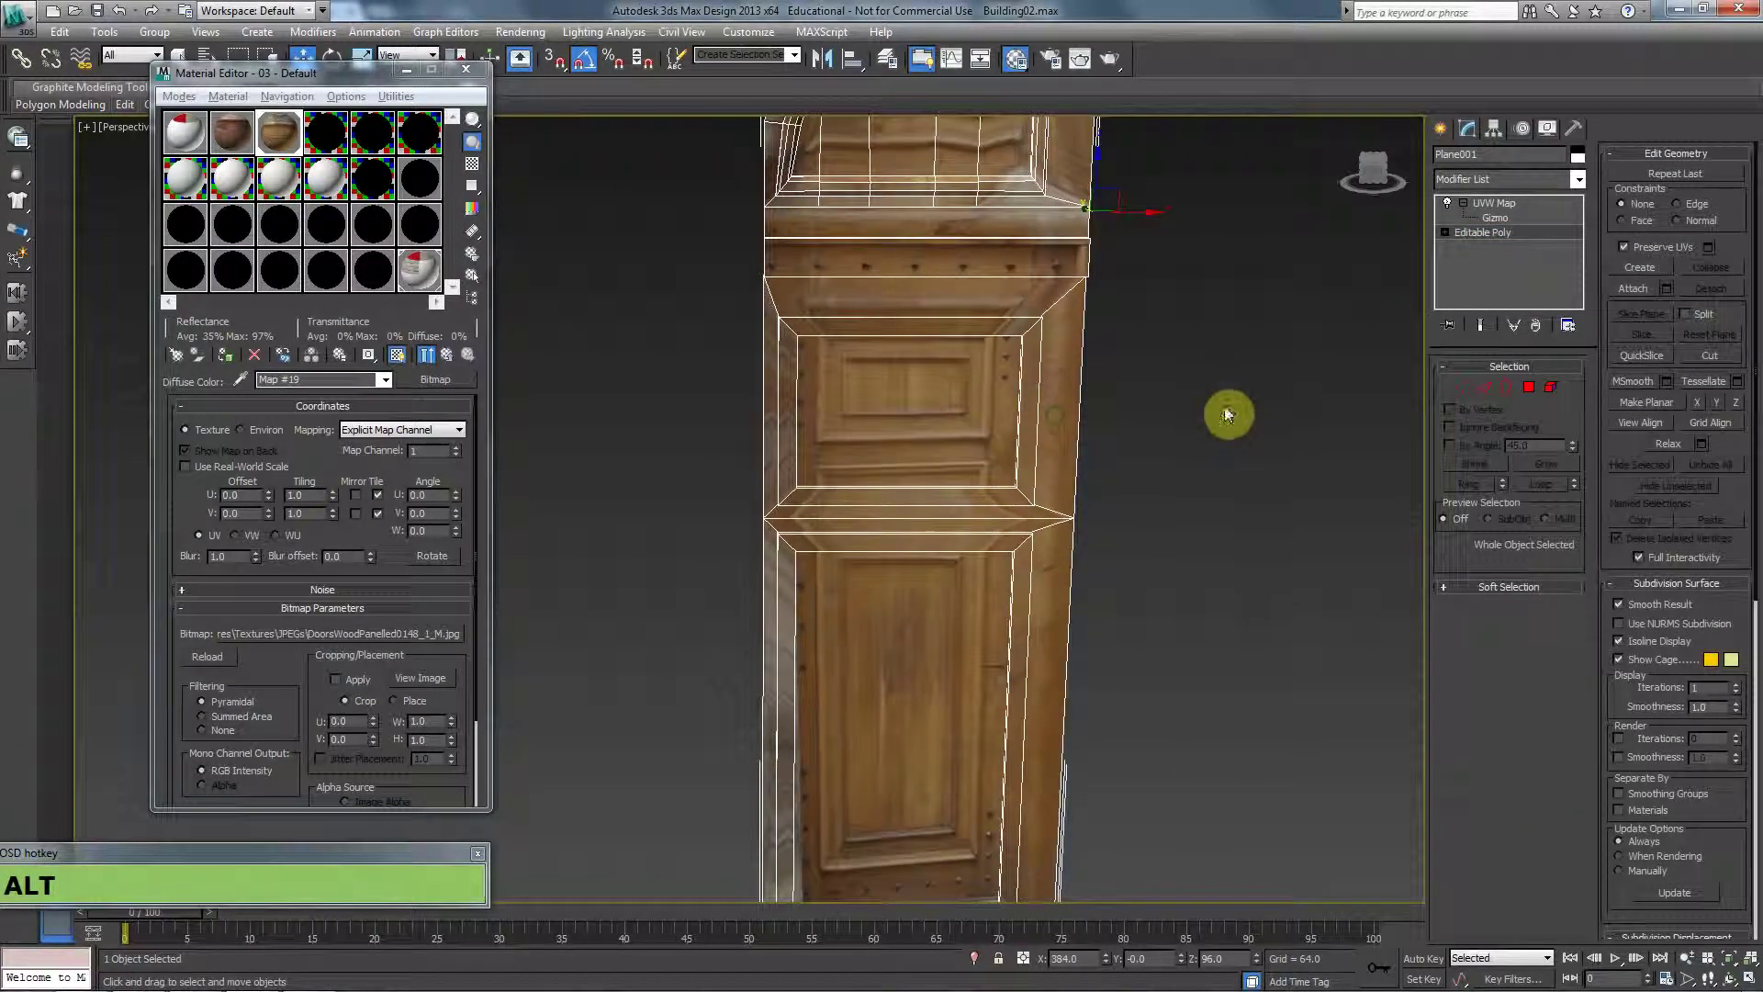
click(1481, 322)
click(1155, 412)
scroll(1155, 412, down, 2)
alt+middle_drag(900, 449, 986, 482)
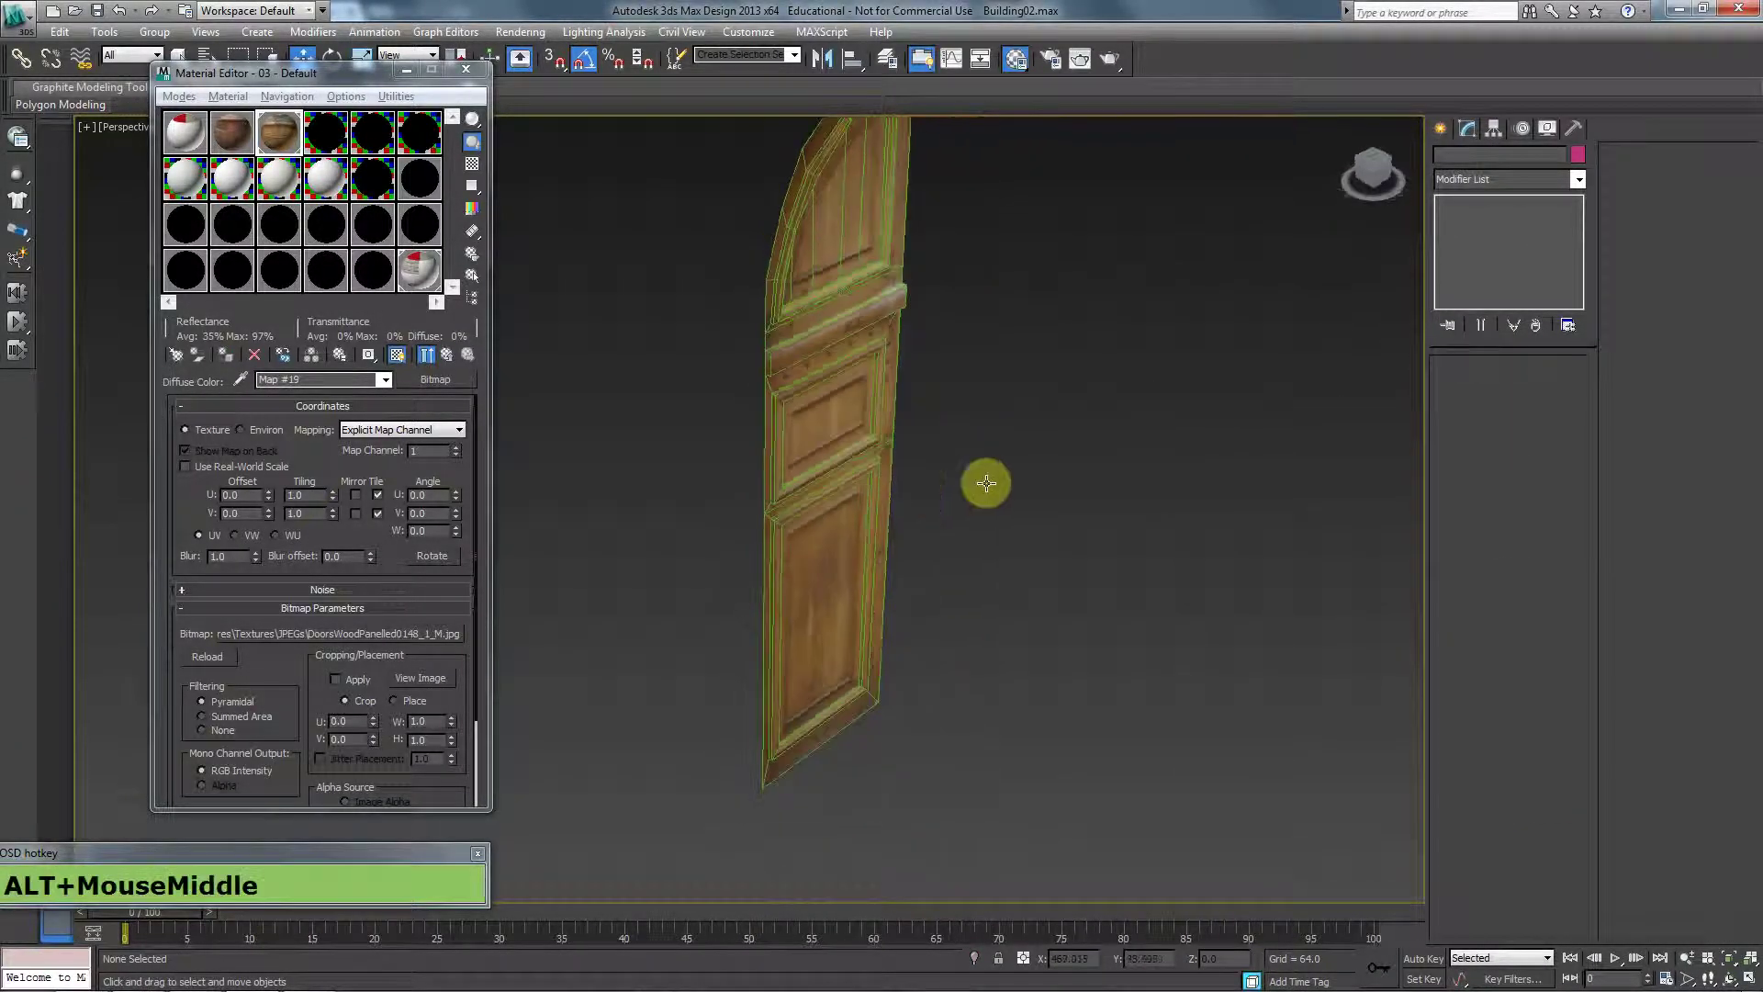
key(alt+f)
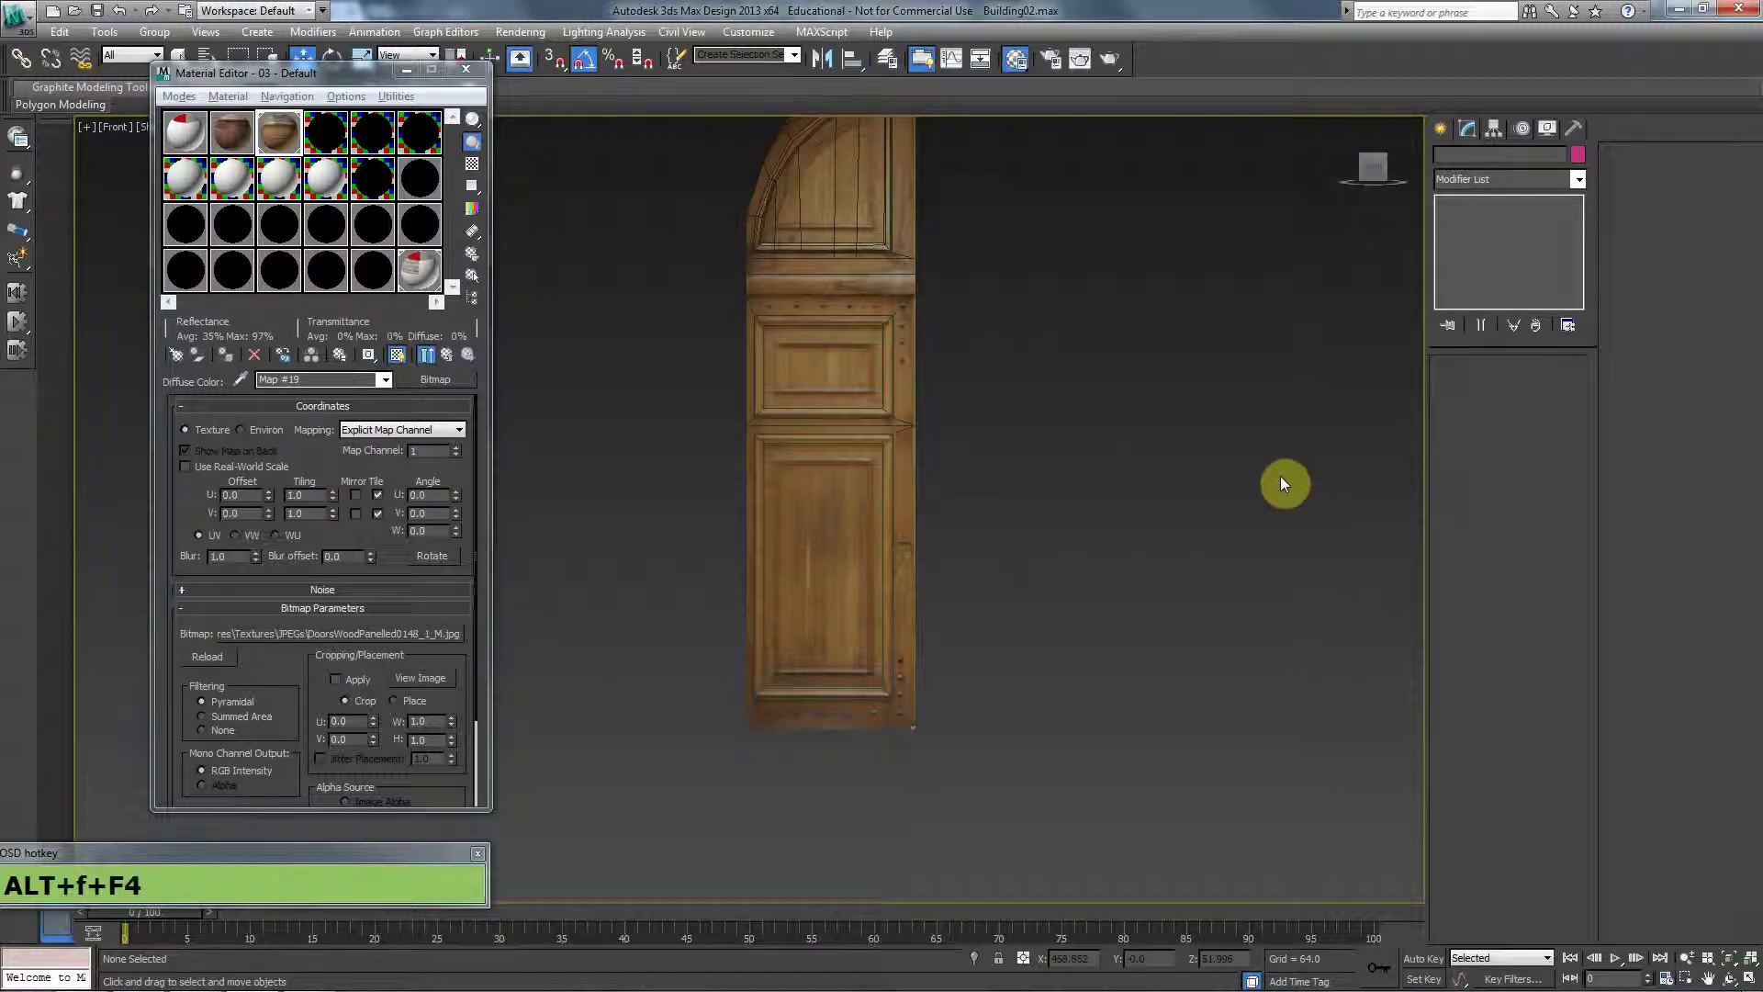
key(F4)
mouse_move(897, 401)
middle_down()
mouse_move(866, 433)
mouse_move(906, 480)
mouse_move(887, 373)
middle_up()
click(835, 335)
scroll(1129, 348, up, 2)
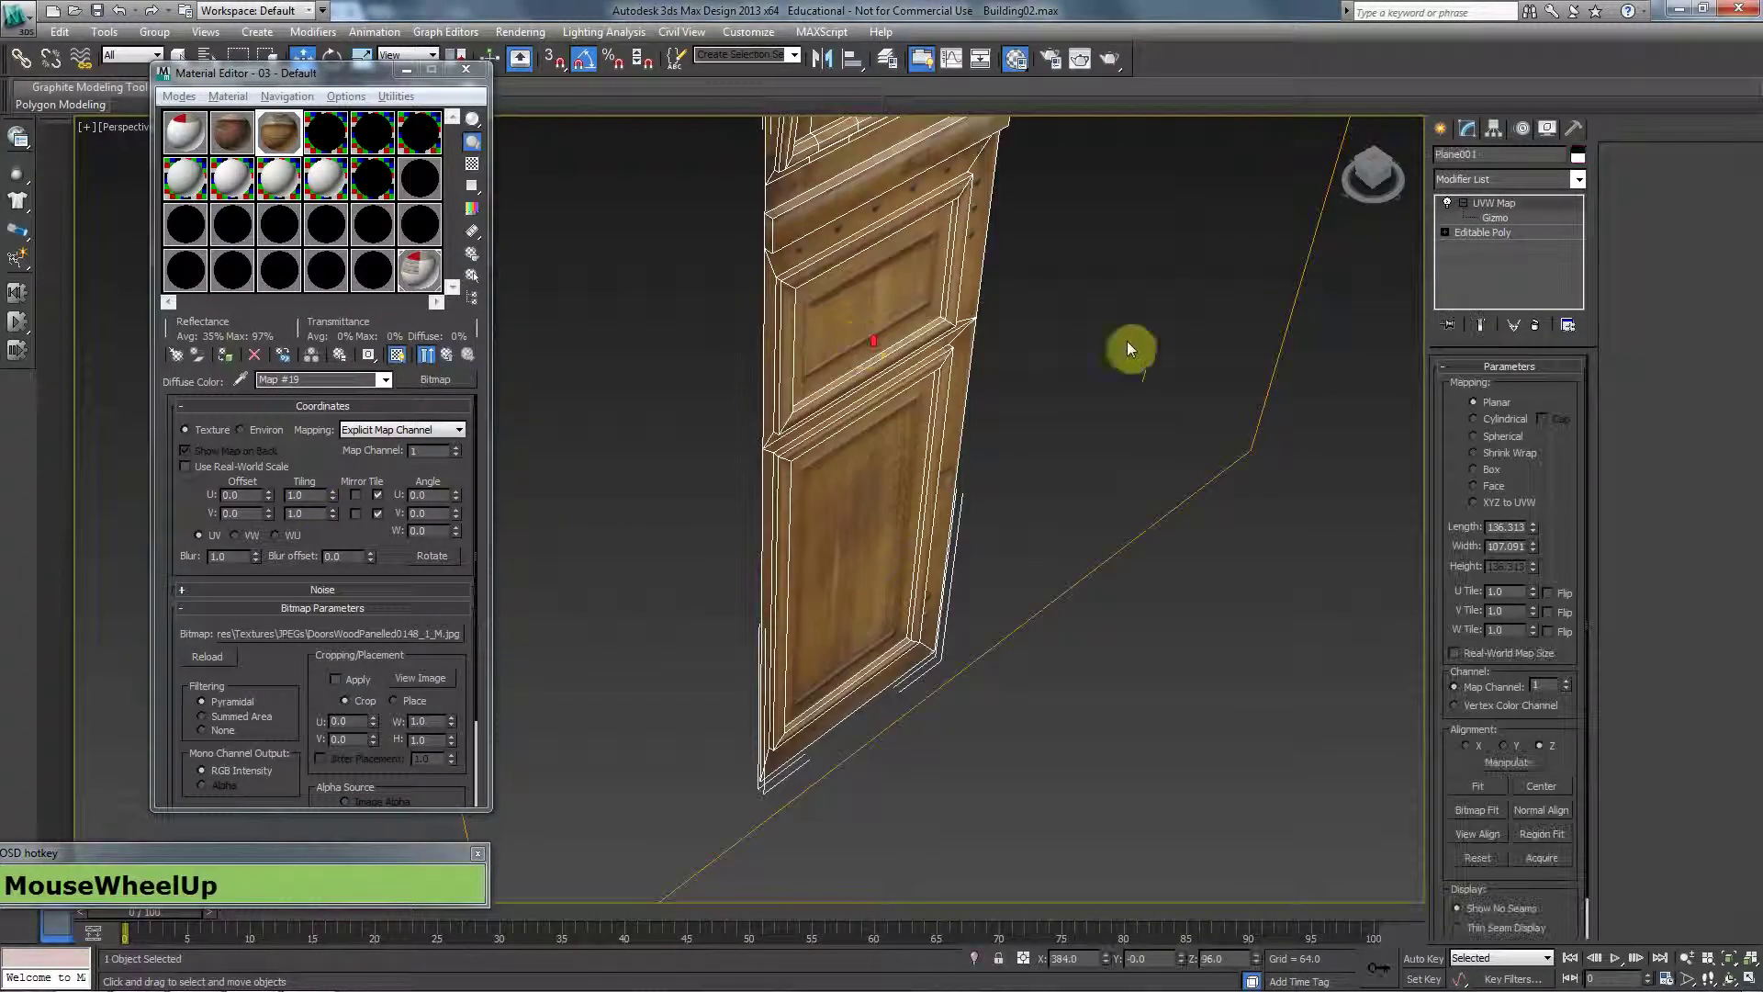
Return to the Editable Poly's edge level with the moulding edges still selected and view them without the modifier's end result.
click(1480, 236)
click(1483, 388)
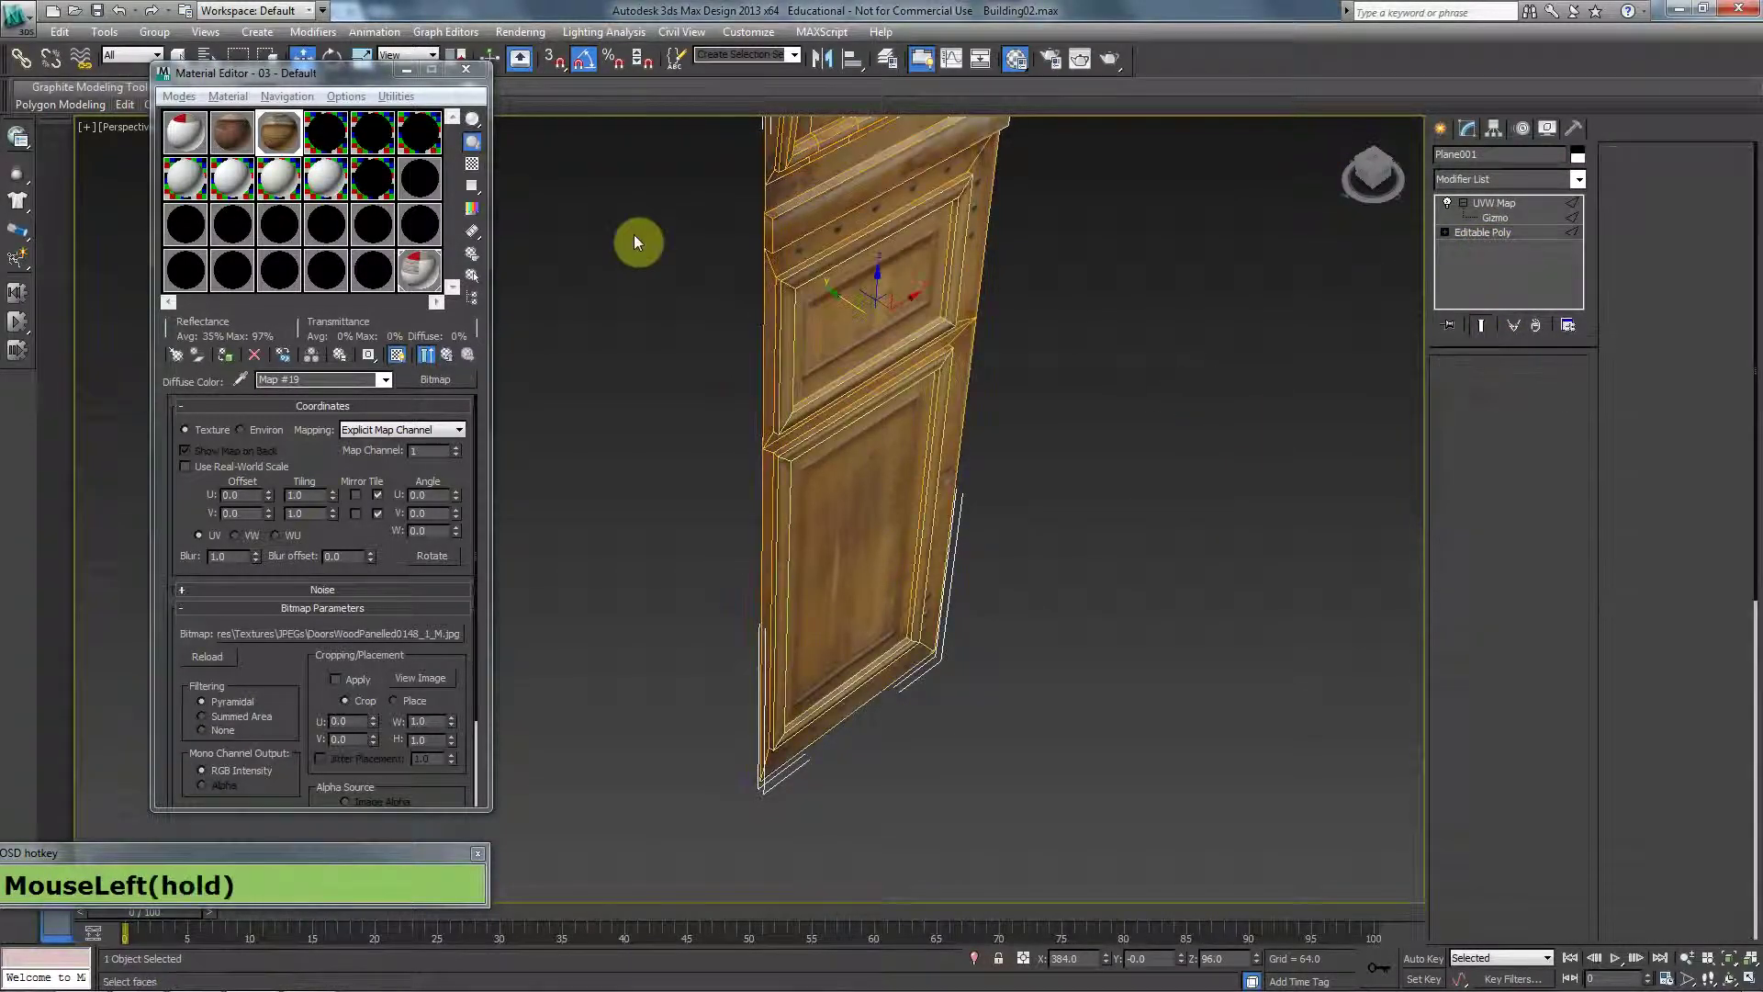
drag(633, 244, 835, 252)
click(1445, 203)
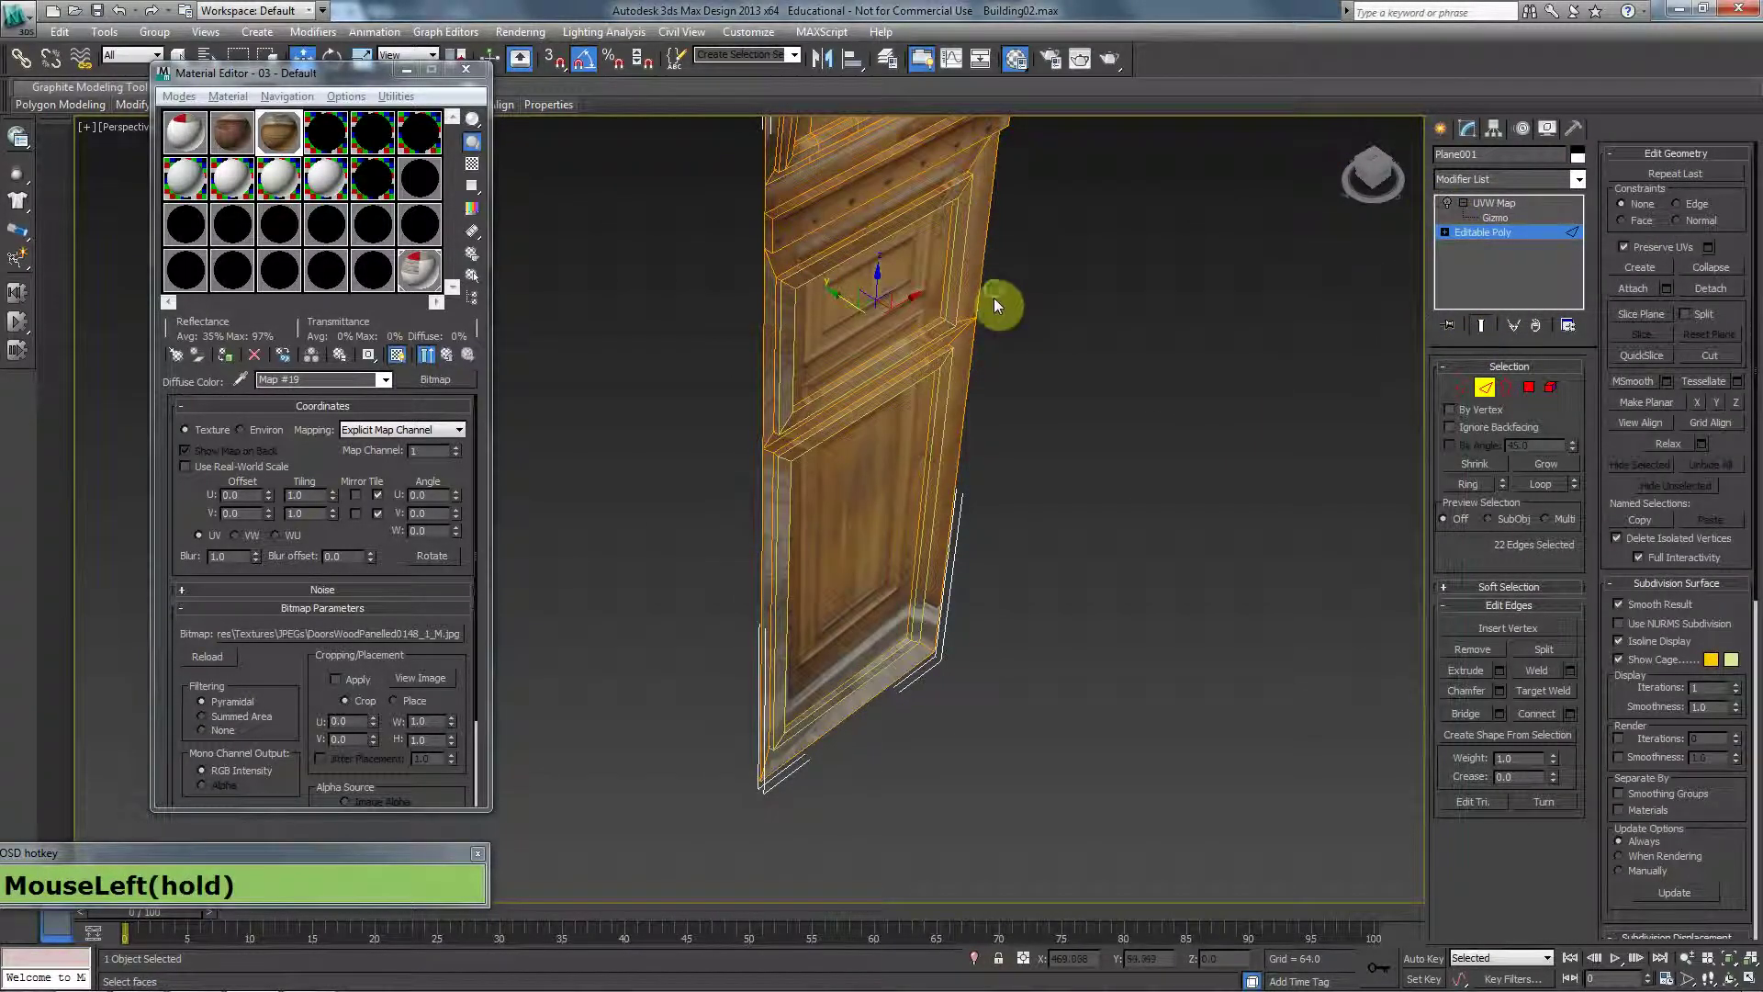
middle_drag(994, 297, 995, 334)
click(1448, 200)
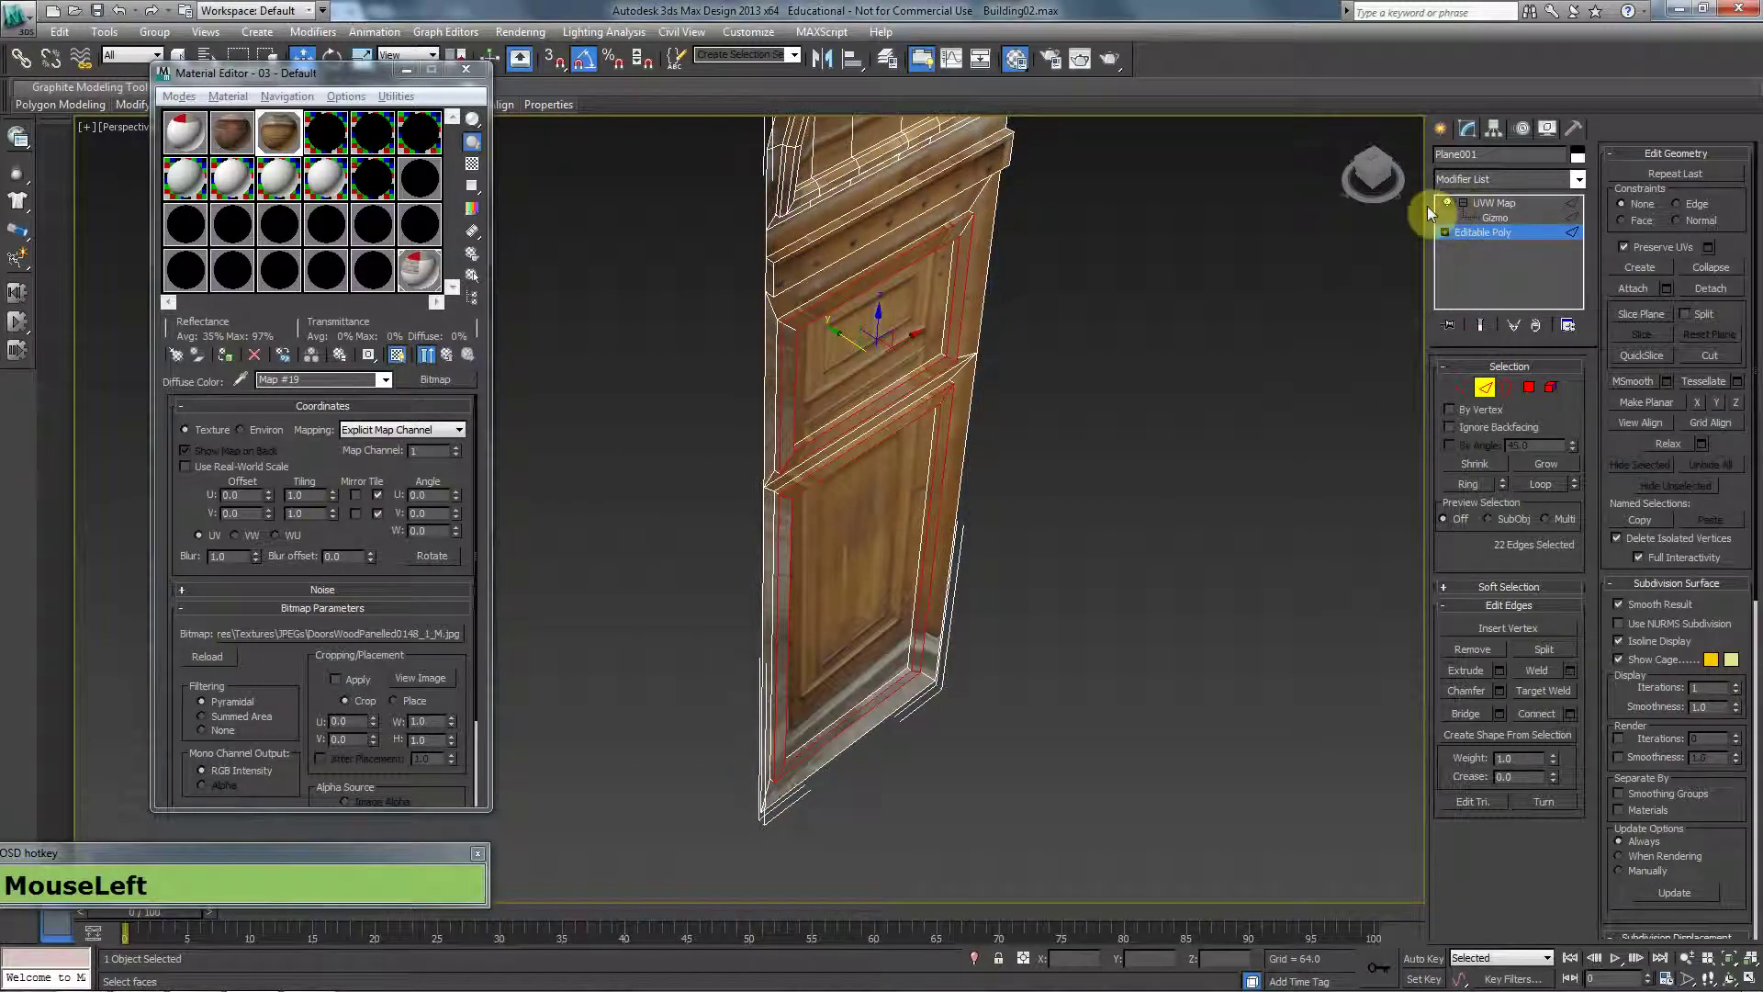
middle_drag(1153, 326, 1153, 394)
alt+middle_drag(994, 404, 963, 394)
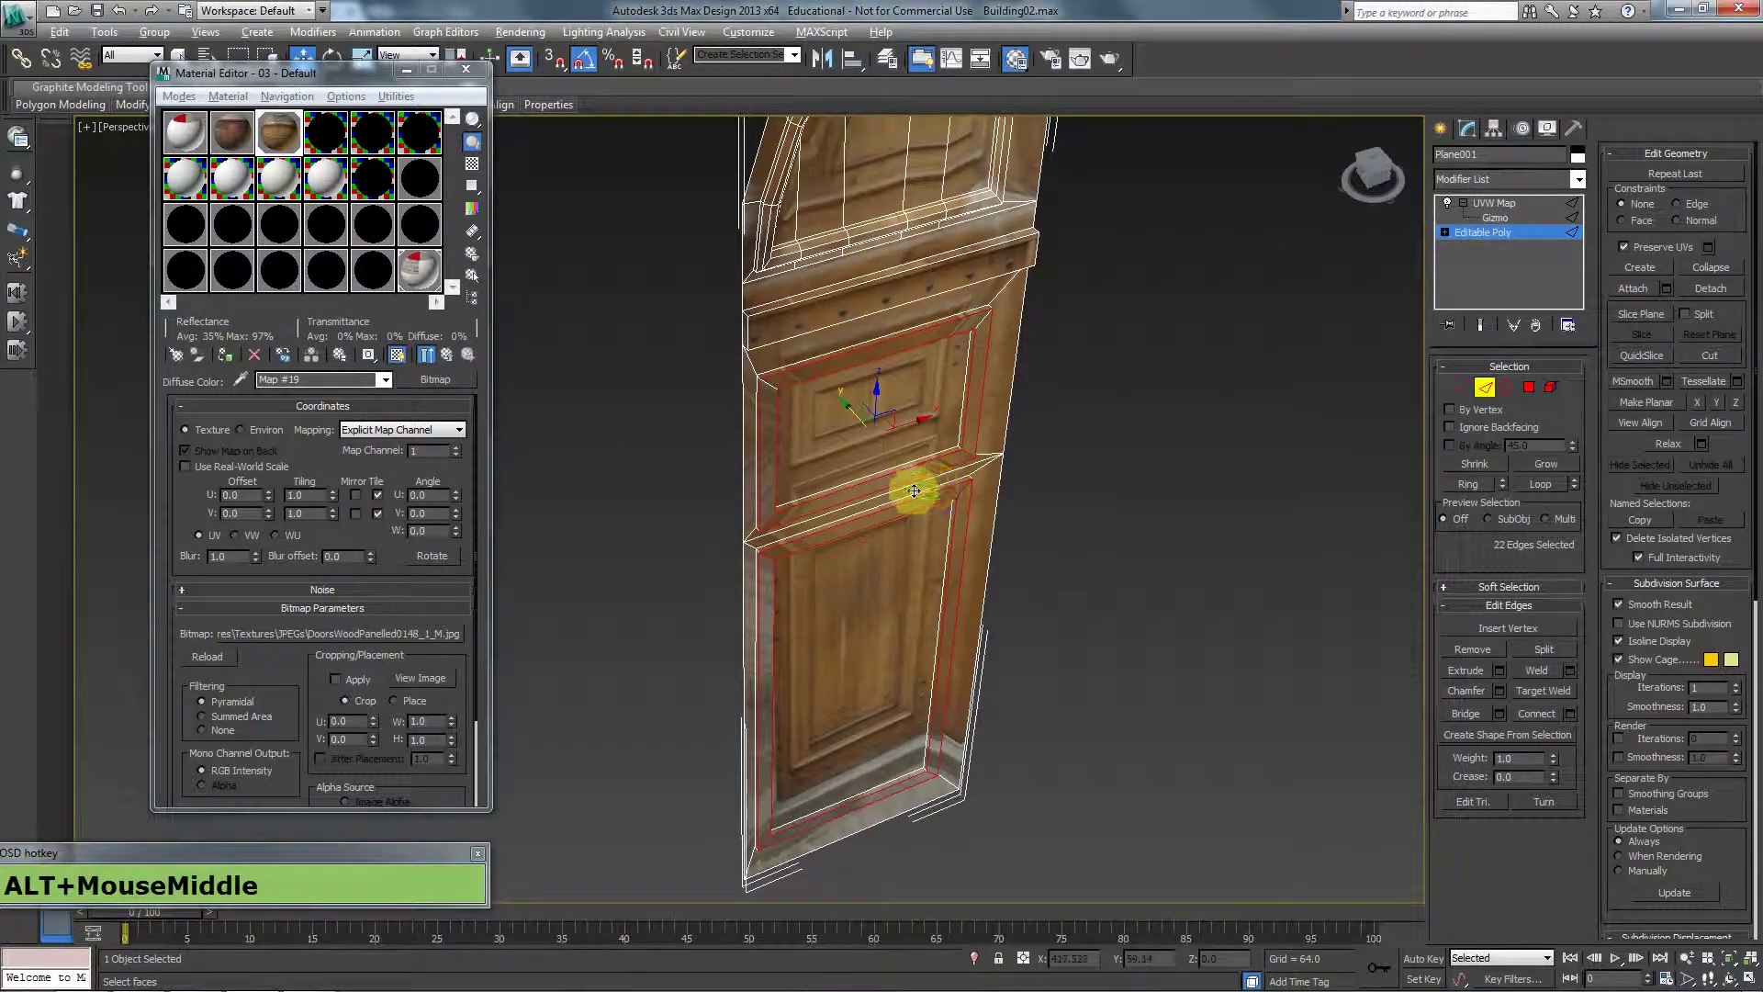
alt+middle_drag(914, 492, 862, 460)
Deselect the remaining diagonal corner edges of both mouldings, keeping only their long border edges selected.
key(alt+f)
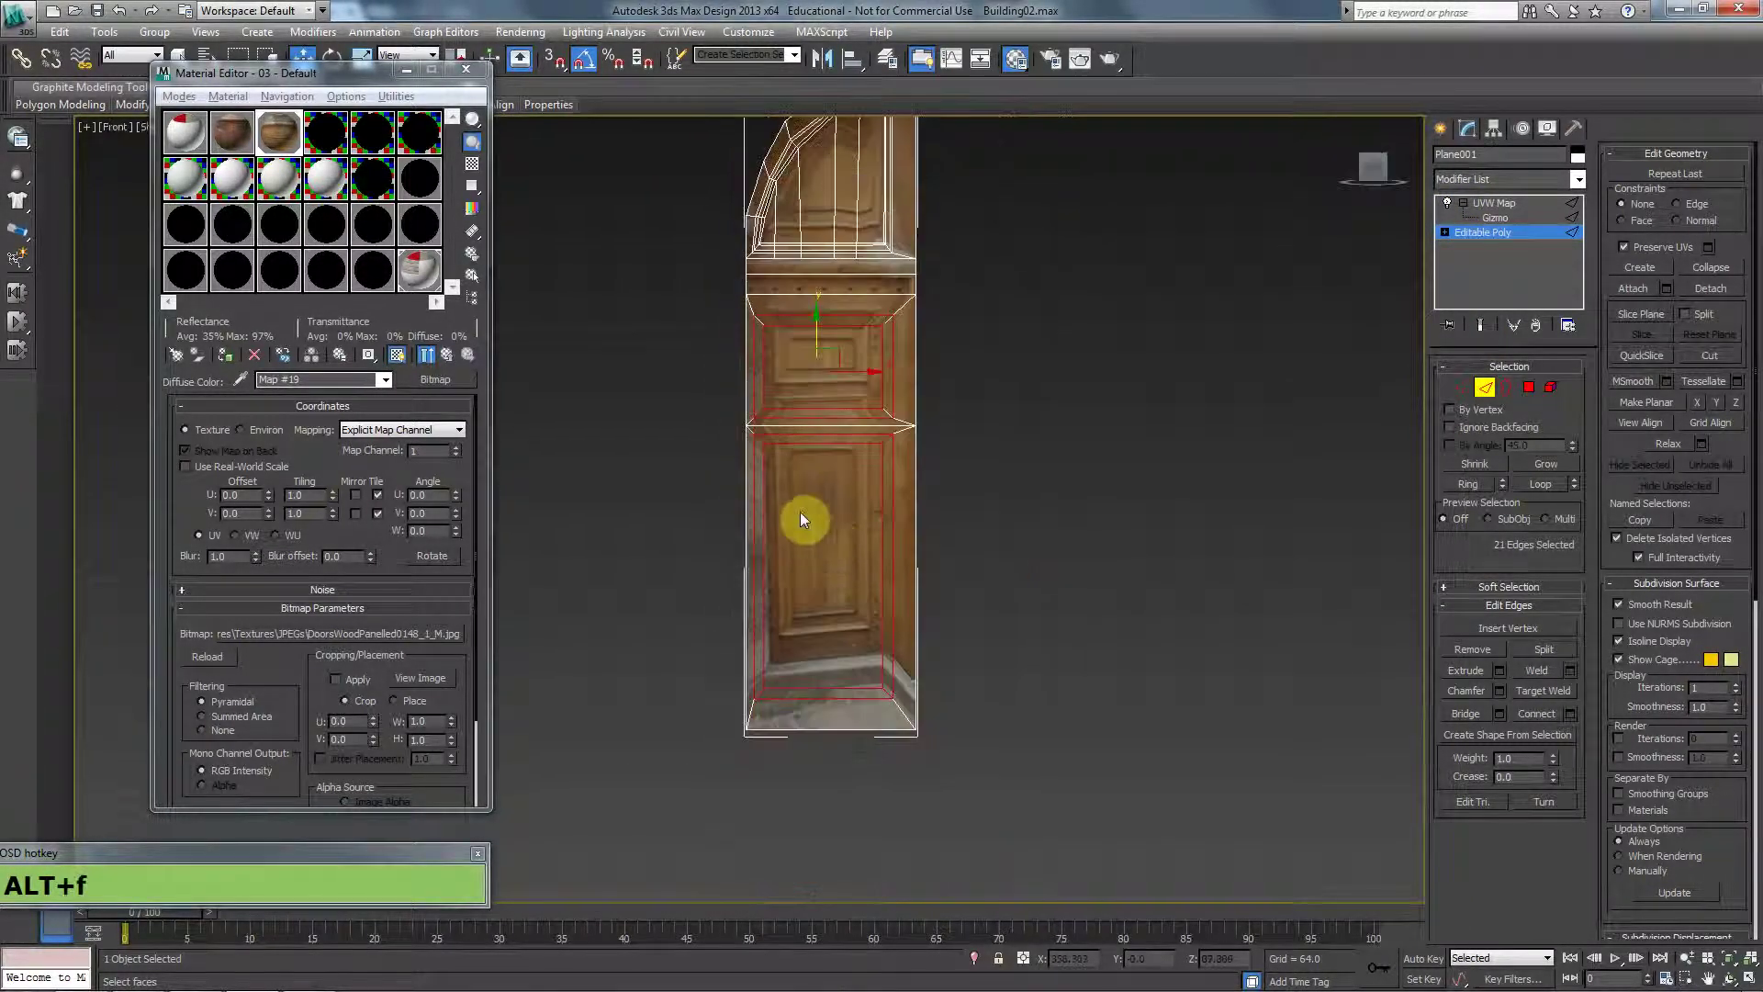
scroll(771, 445, up, 5)
alt+click(773, 310)
alt+click(777, 366)
alt+click(1032, 364)
middle_drag(979, 526, 1024, 708)
alt+click(770, 712)
middle_drag(770, 711, 888, 600)
Chamfer the selected moulding edges by about 0.52 with one segment, leave edge editing and show the mapped end result.
key(p)
click(1499, 690)
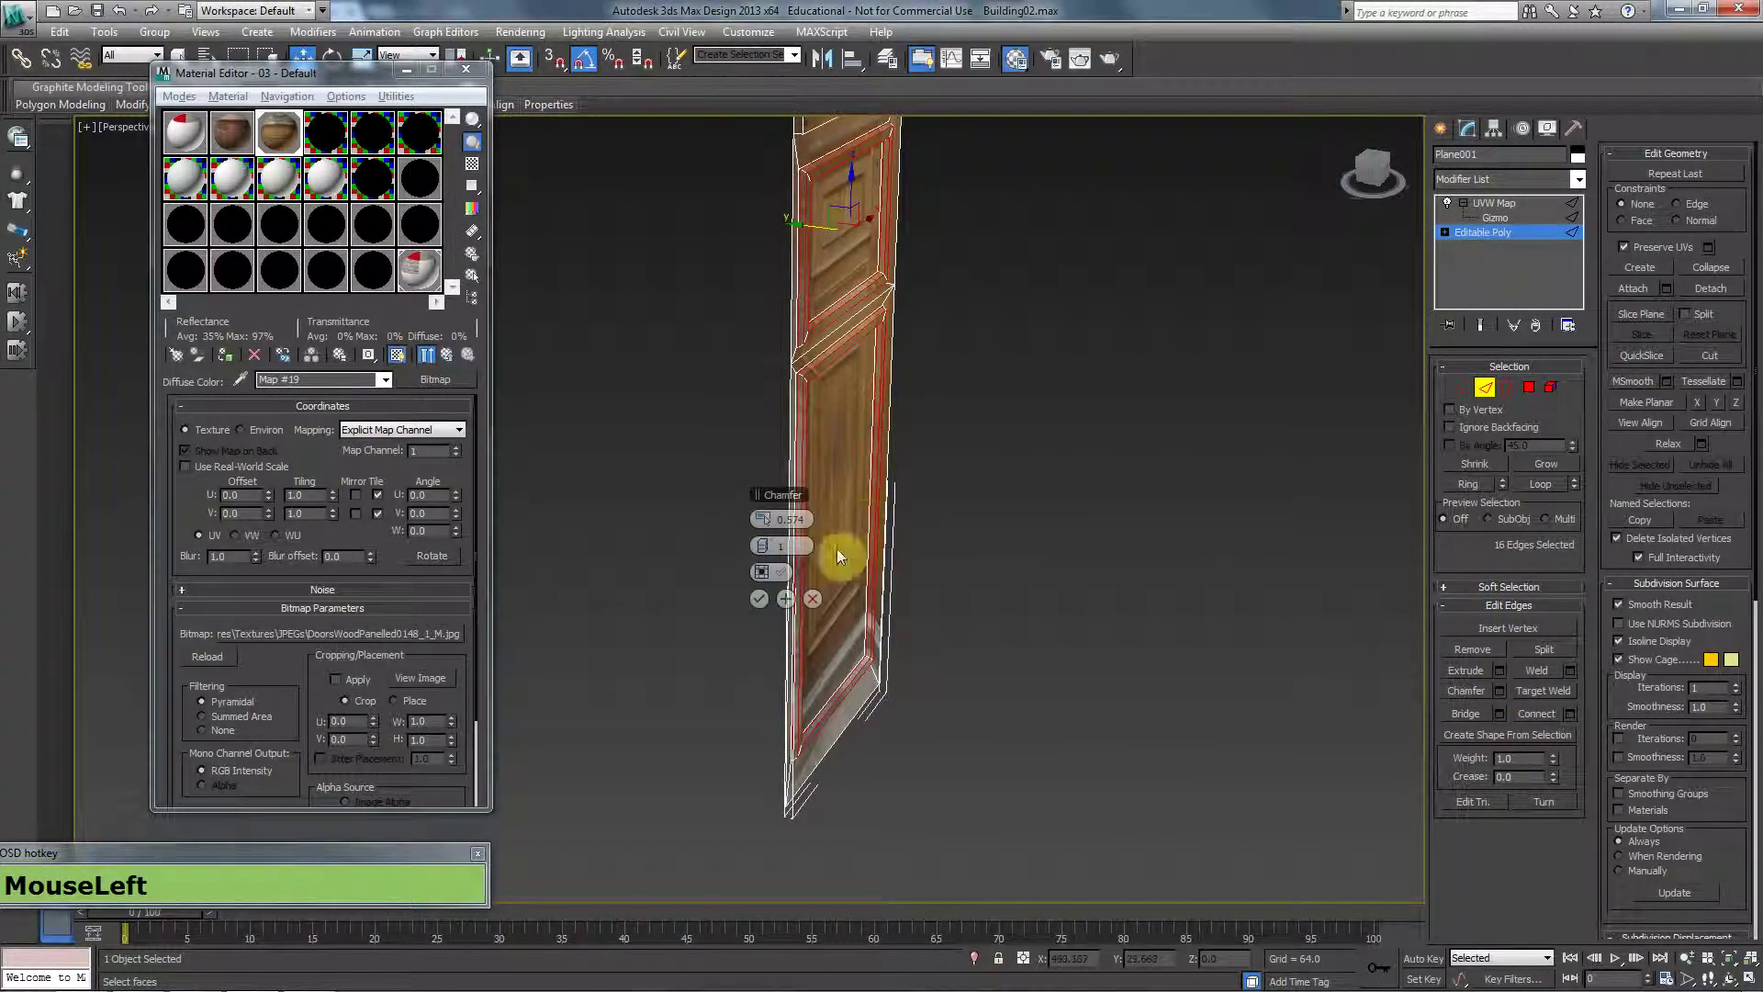
alt+middle_drag(898, 456, 842, 567)
scroll(842, 567, up, 5)
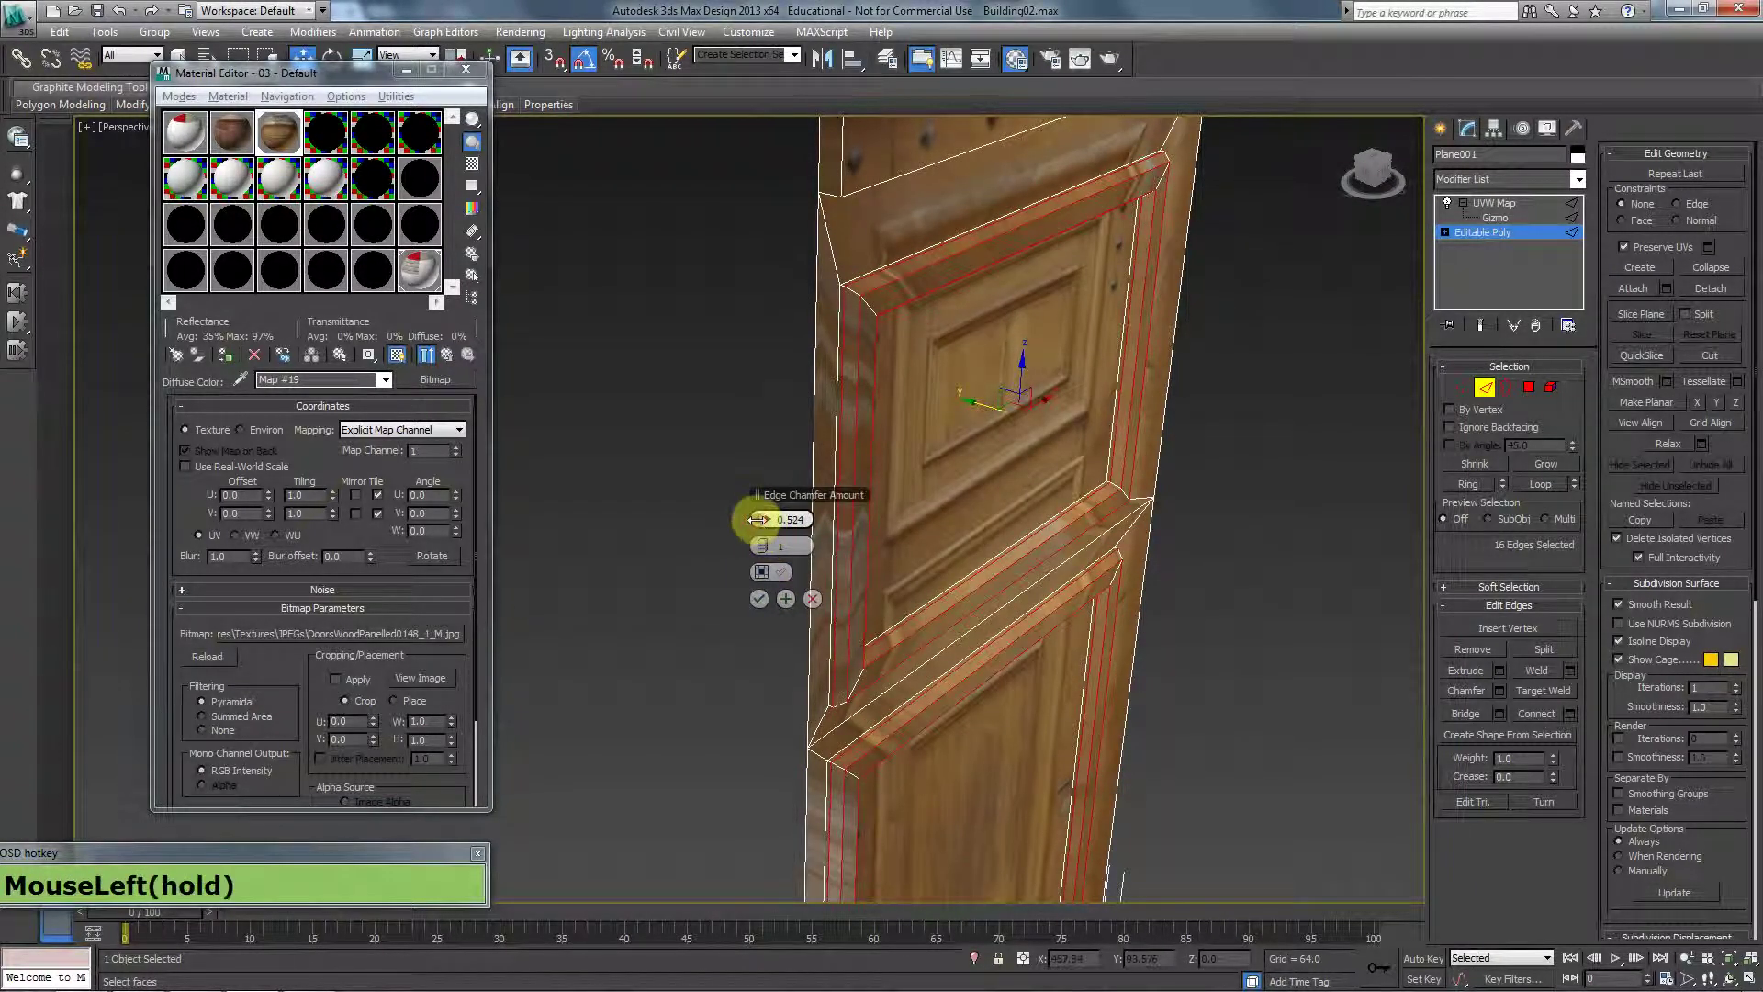
drag(758, 520, 757, 515)
click(760, 598)
click(1485, 386)
alt+middle_drag(1082, 405, 1143, 432)
click(1480, 324)
Examine the textured door half from the front, checking the chamfered mouldings and the painted nails below the rail.
scroll(1093, 450, down, 6)
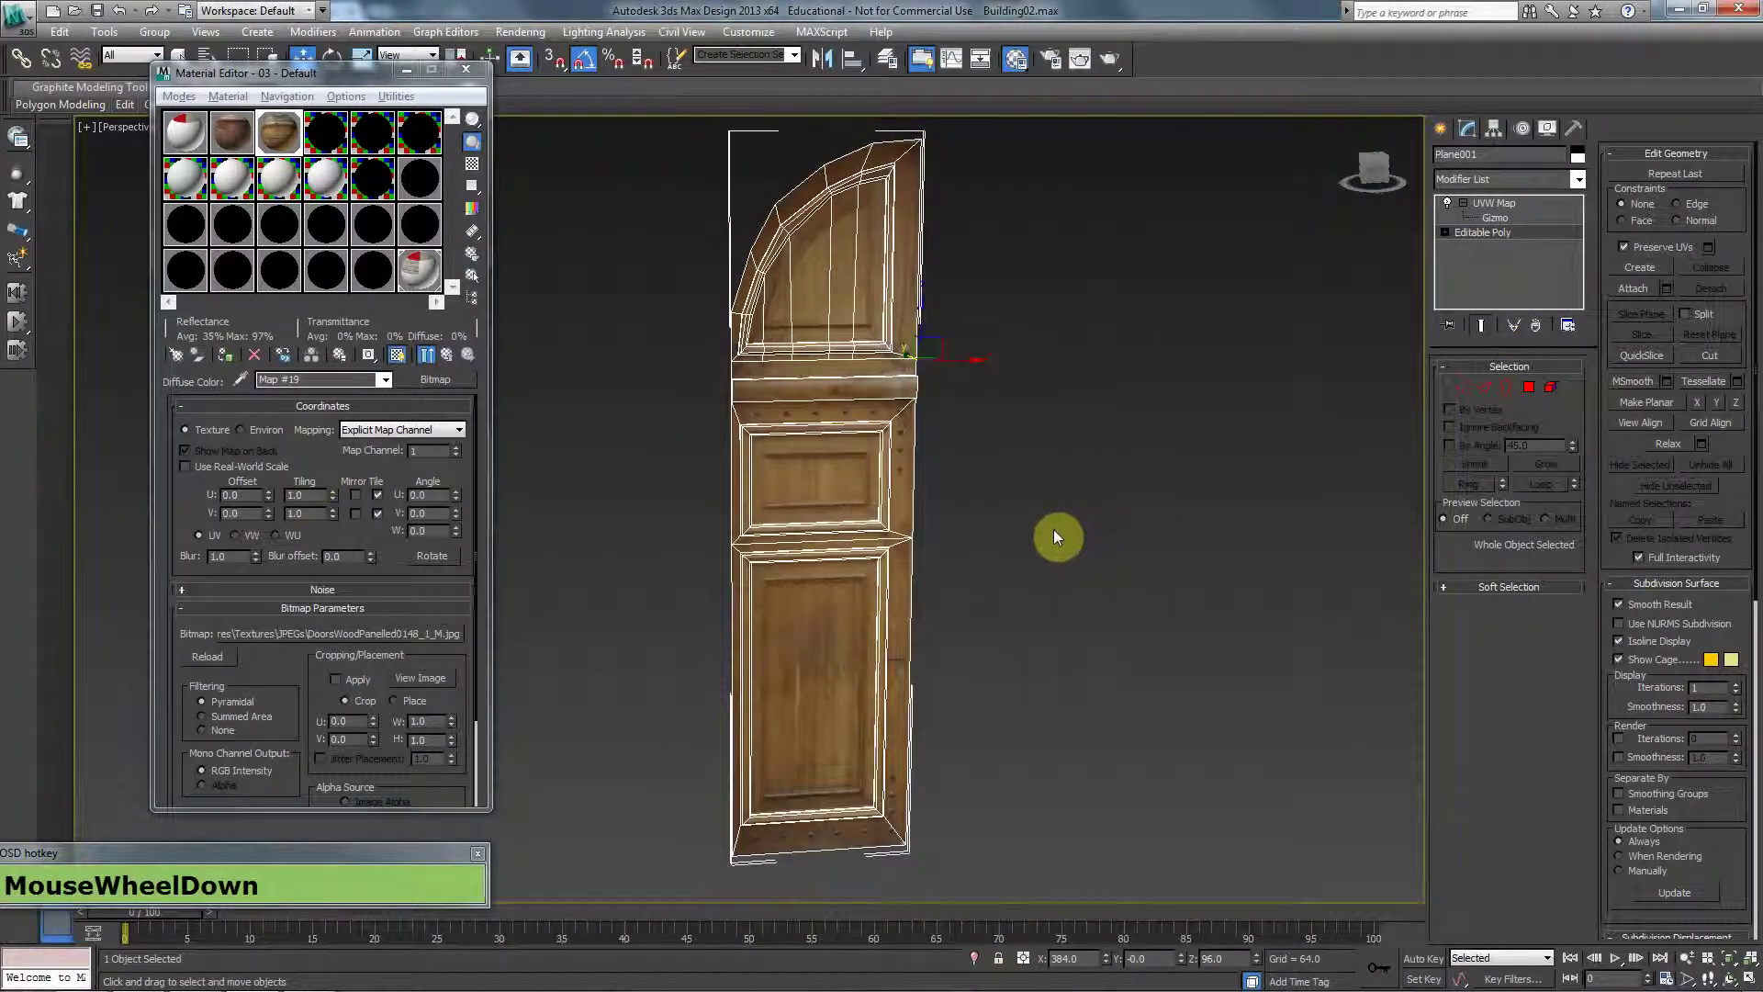
key(f)
middle_drag(890, 563, 912, 629)
scroll(912, 634, down, 4)
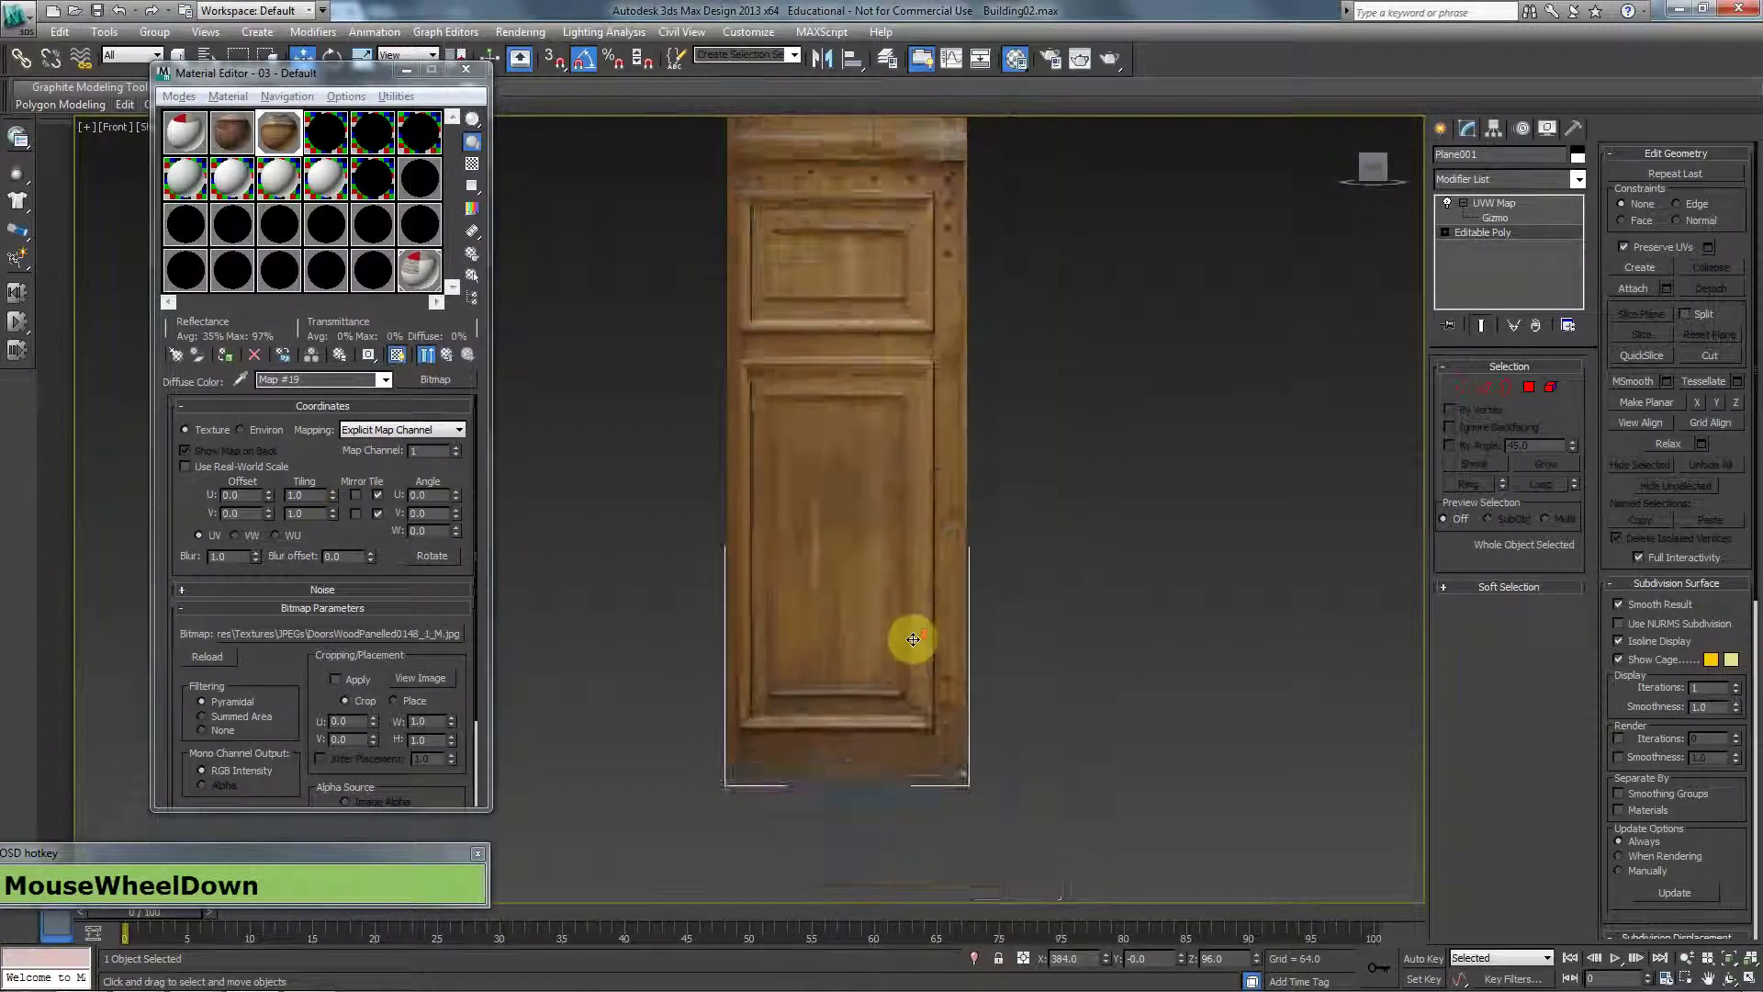
middle_drag(879, 530, 866, 740)
scroll(860, 555, up, 5)
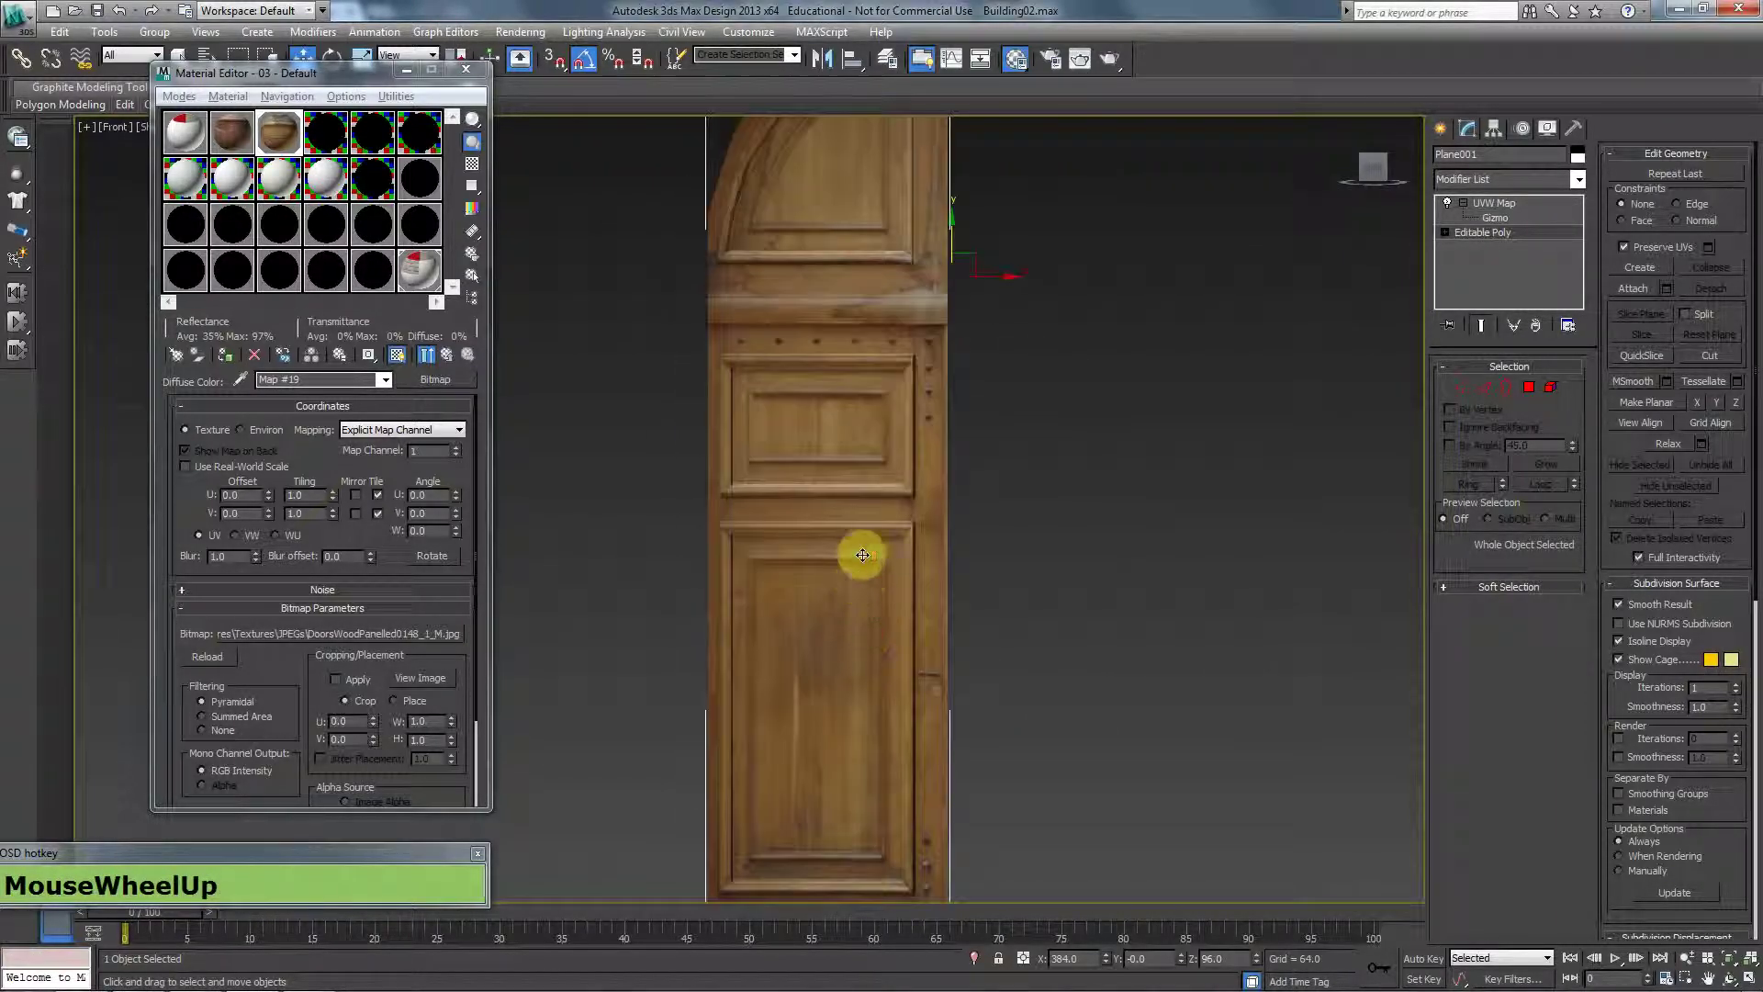
middle_drag(995, 473, 996, 614)
scroll(997, 611, up, 2)
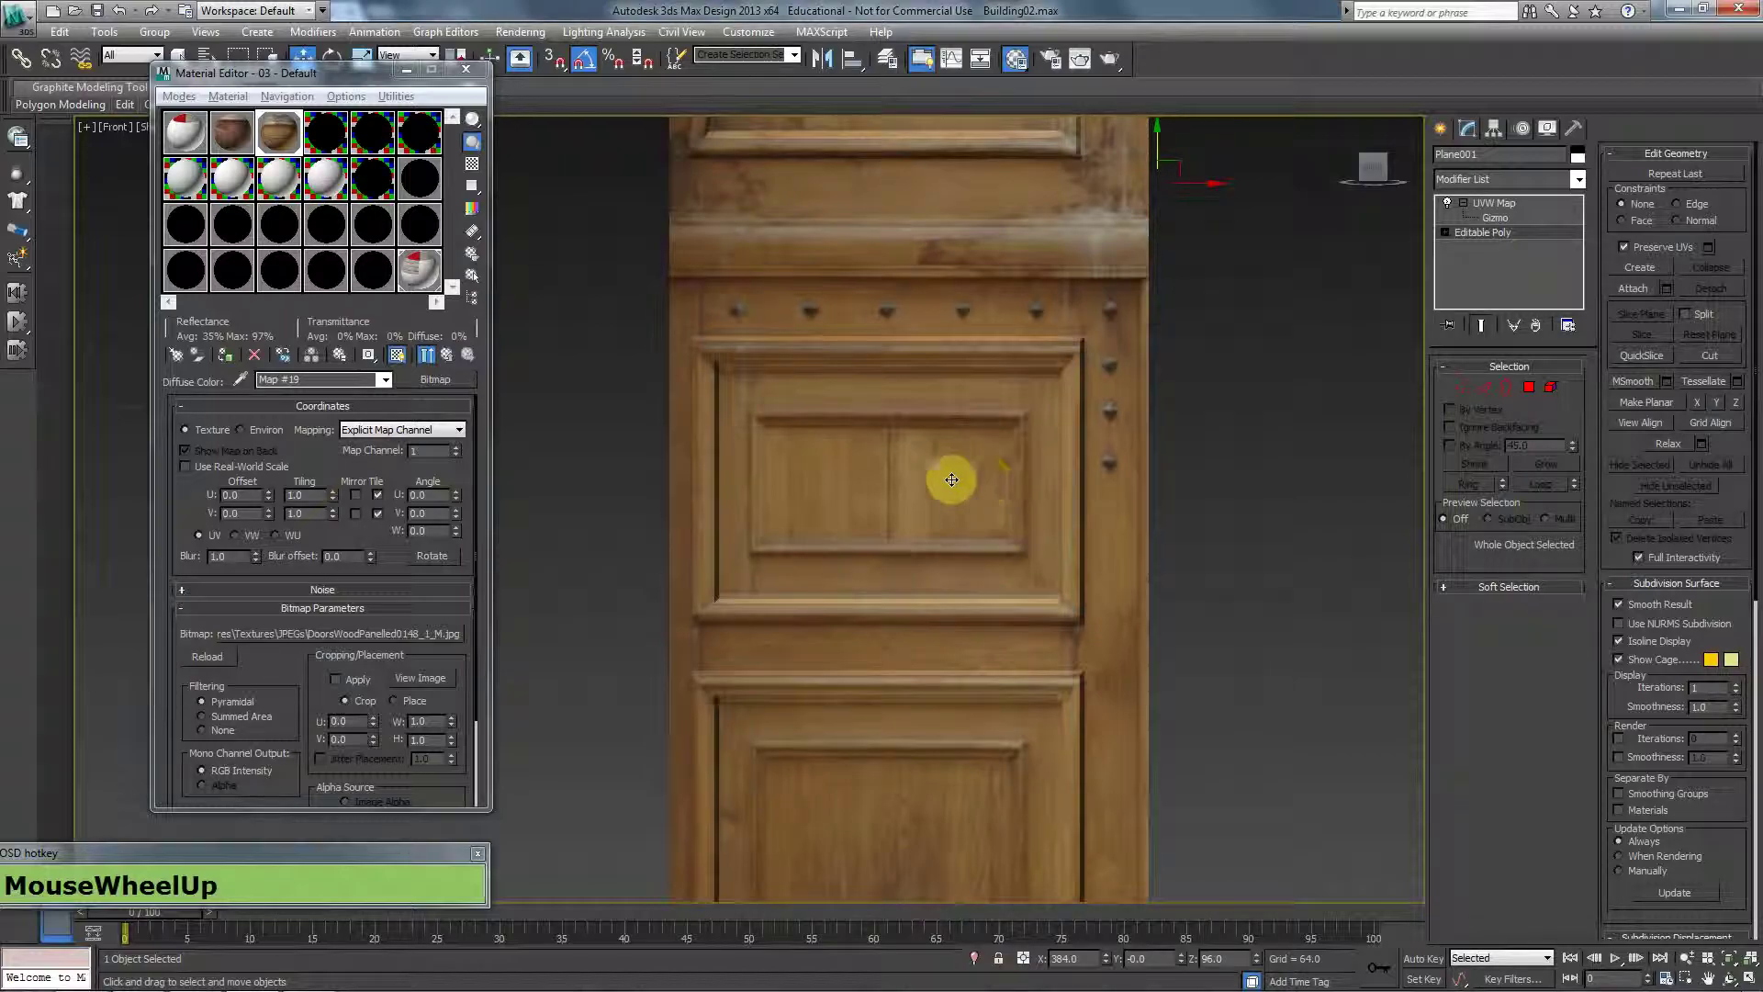
middle_drag(948, 477, 912, 459)
Create a sphere with a radius of about 0.9 and 4 segments just below the rail in the wireframe front view.
click(1440, 129)
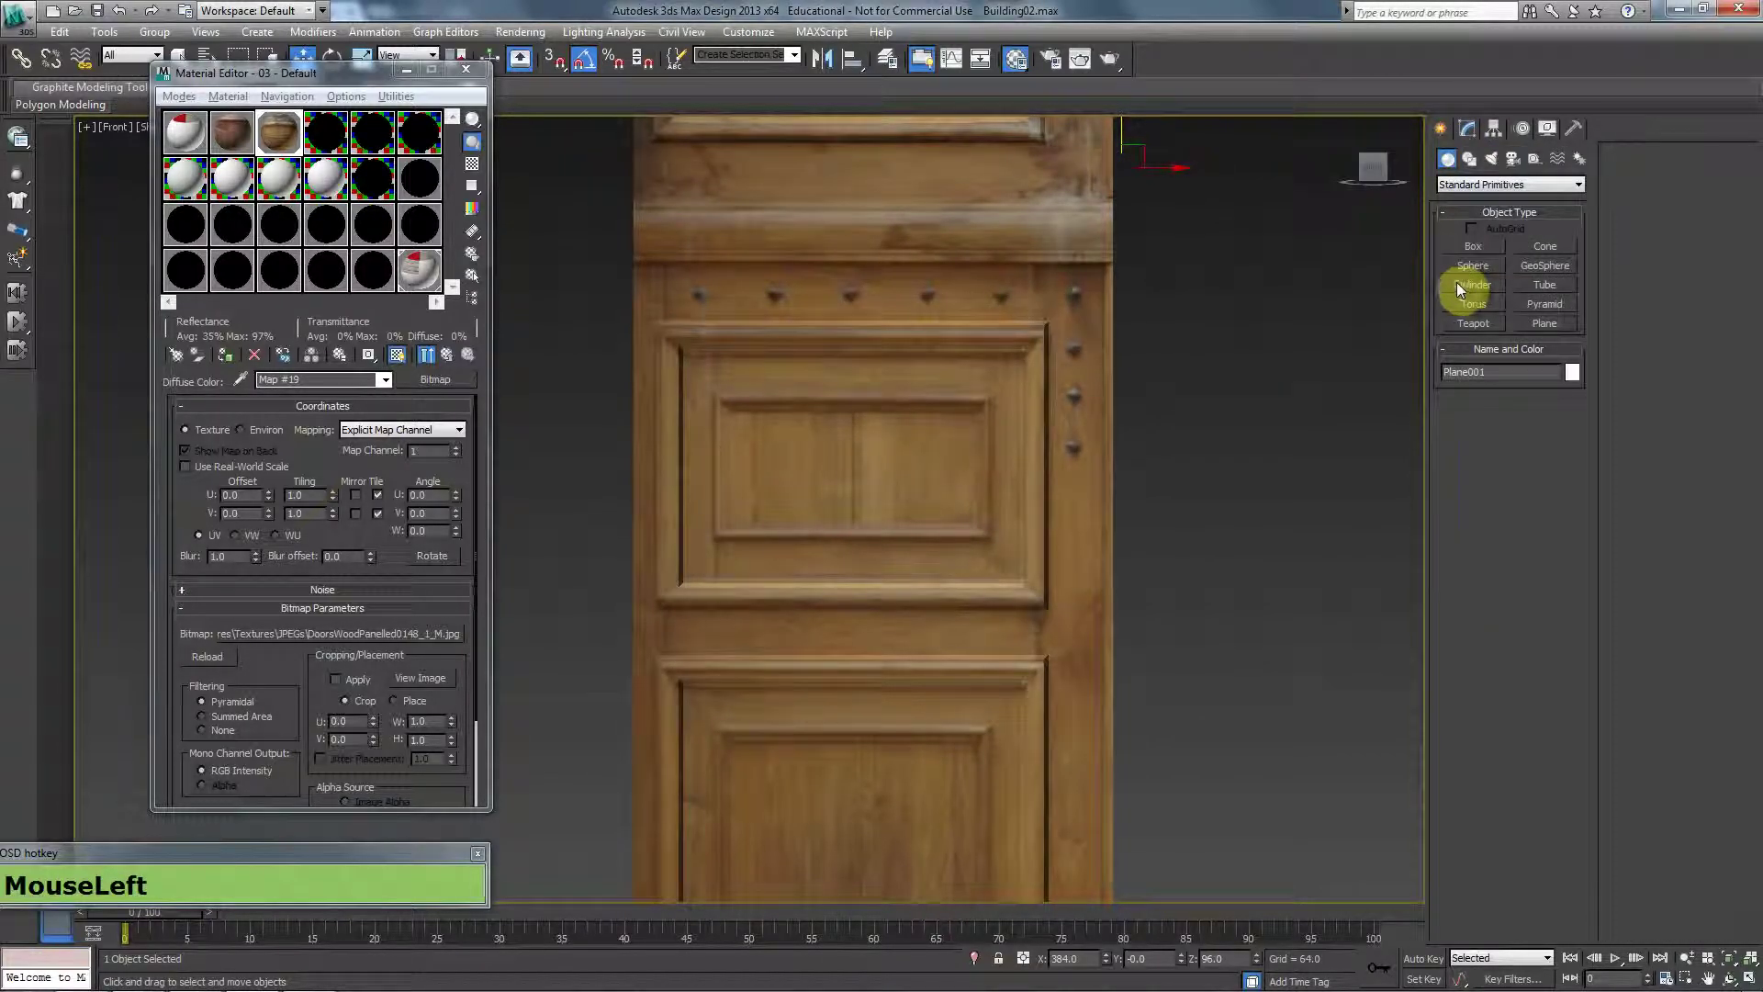
click(1472, 265)
middle_drag(956, 389, 925, 421)
key(F3)
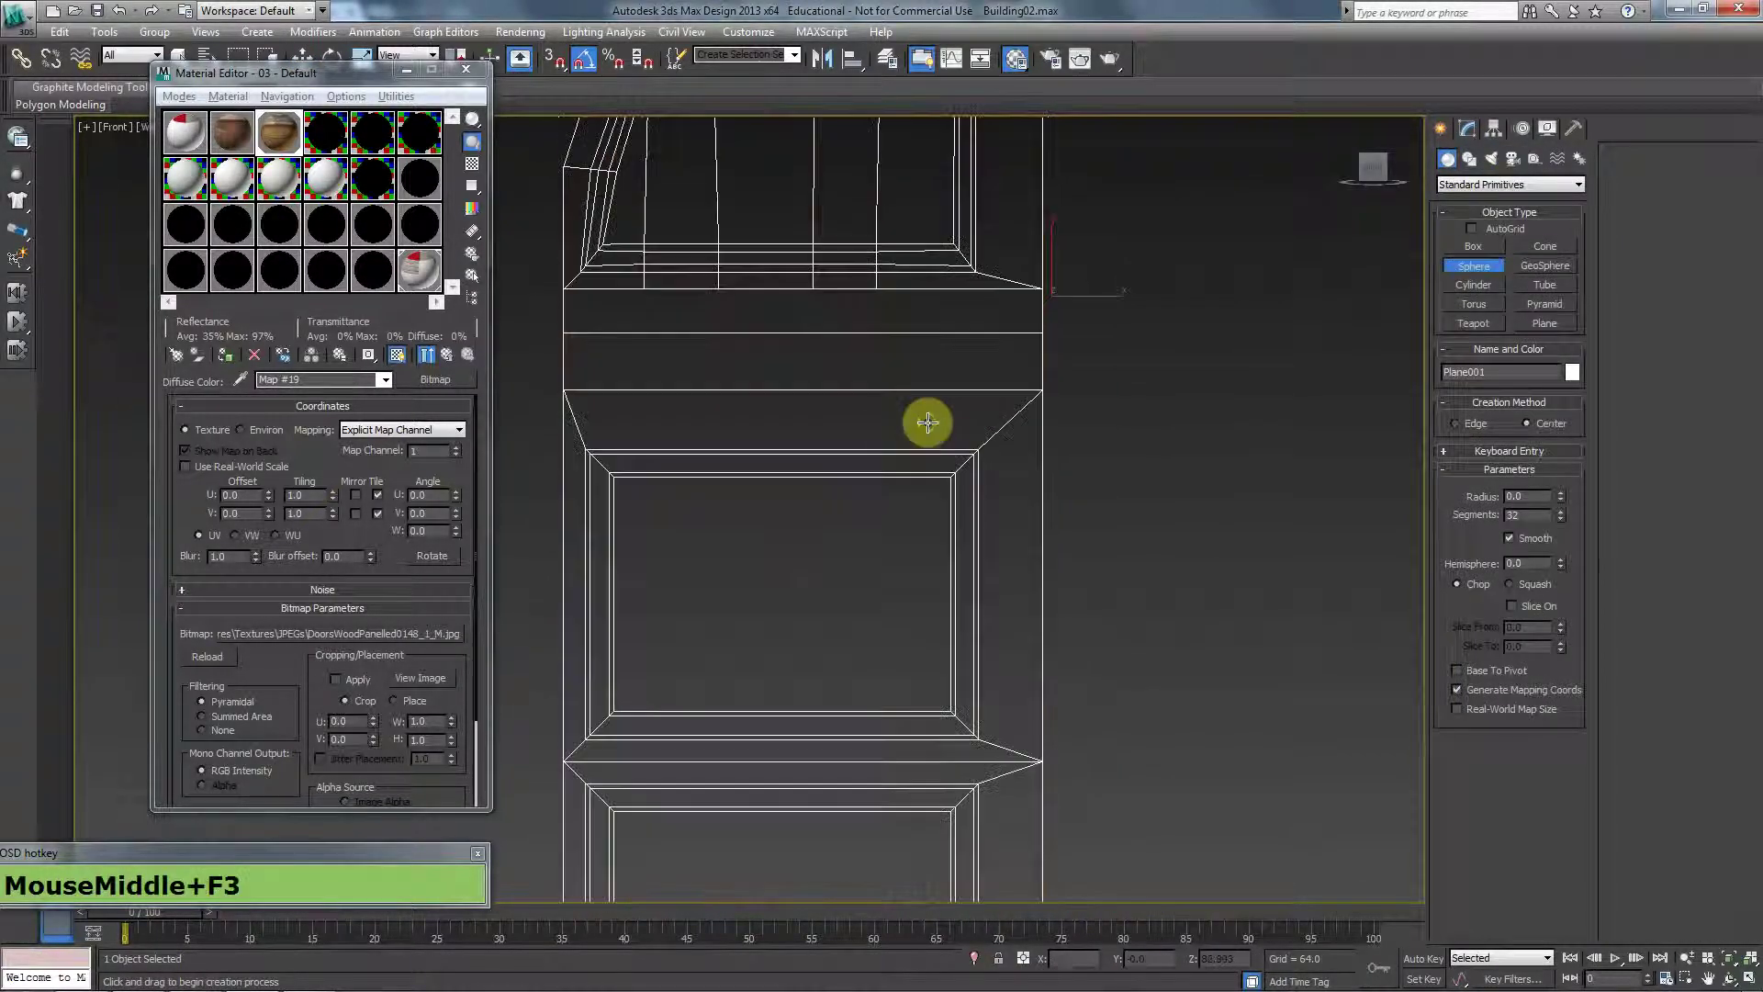
scroll(862, 444, up, 3)
click(886, 431)
drag(886, 431, 925, 447)
right_click(1534, 558)
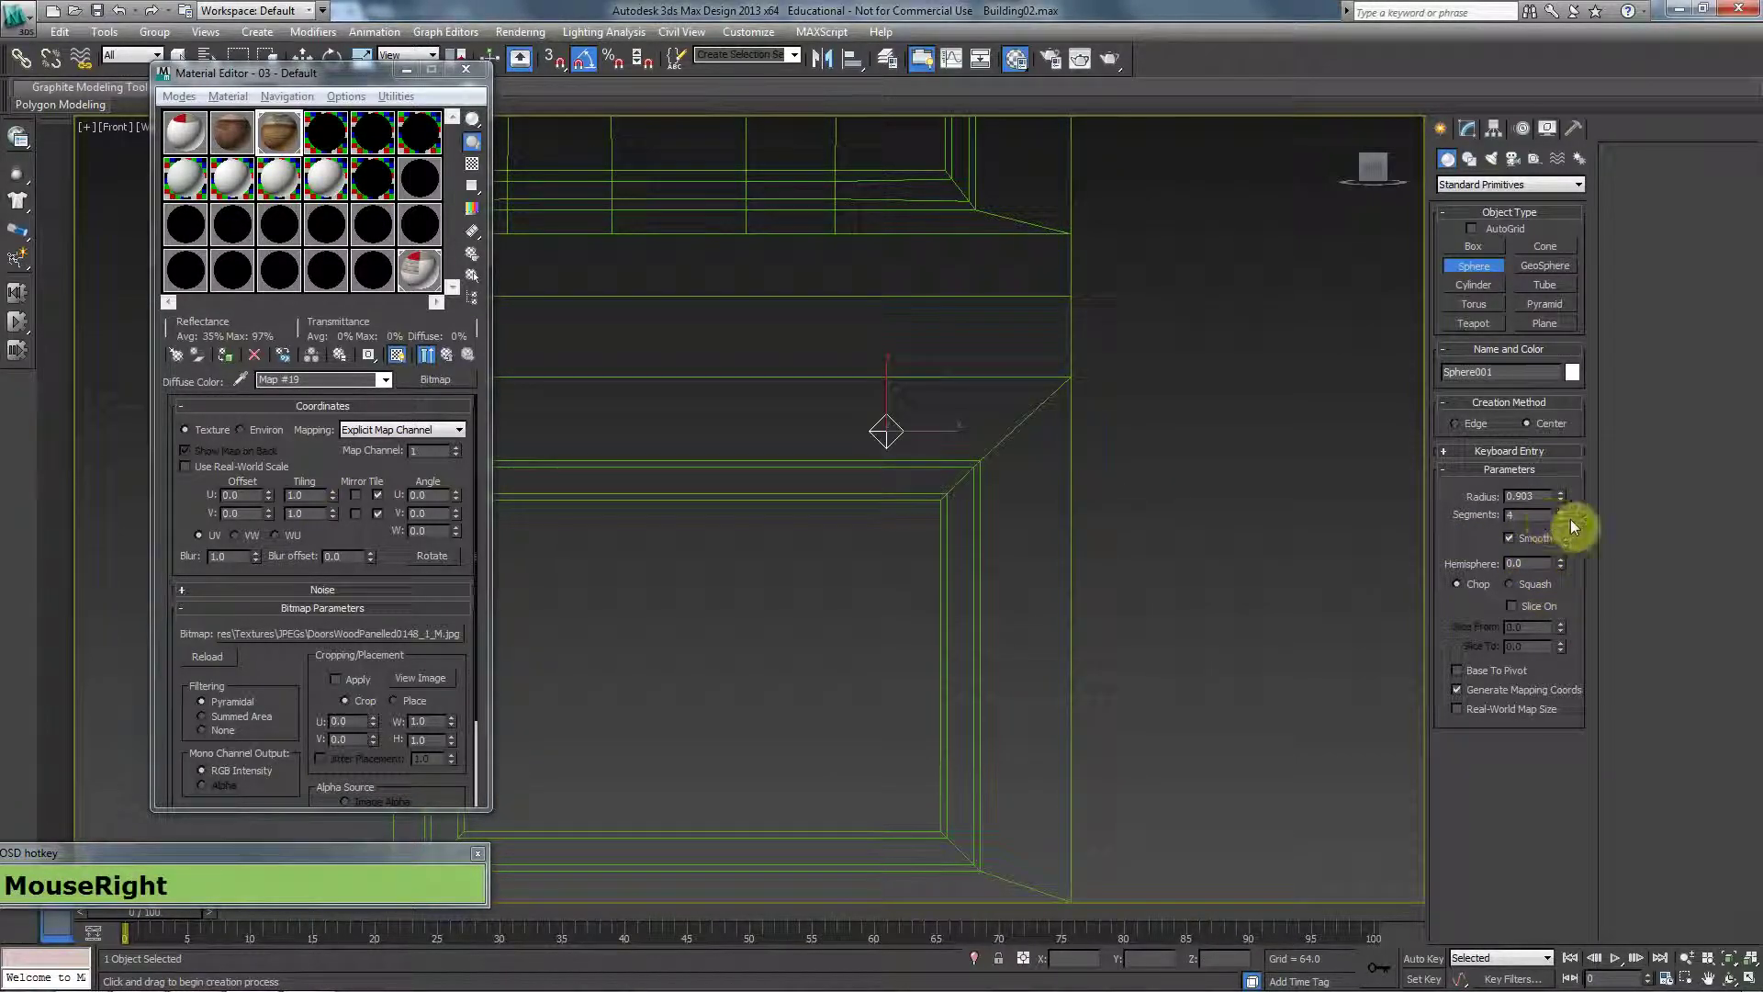
key(w)
Convert the sphere to an Editable Poly and delete its rear vertex in the left view to leave a pointed stud.
key(l)
scroll(918, 442, down, 6)
right_click(889, 456)
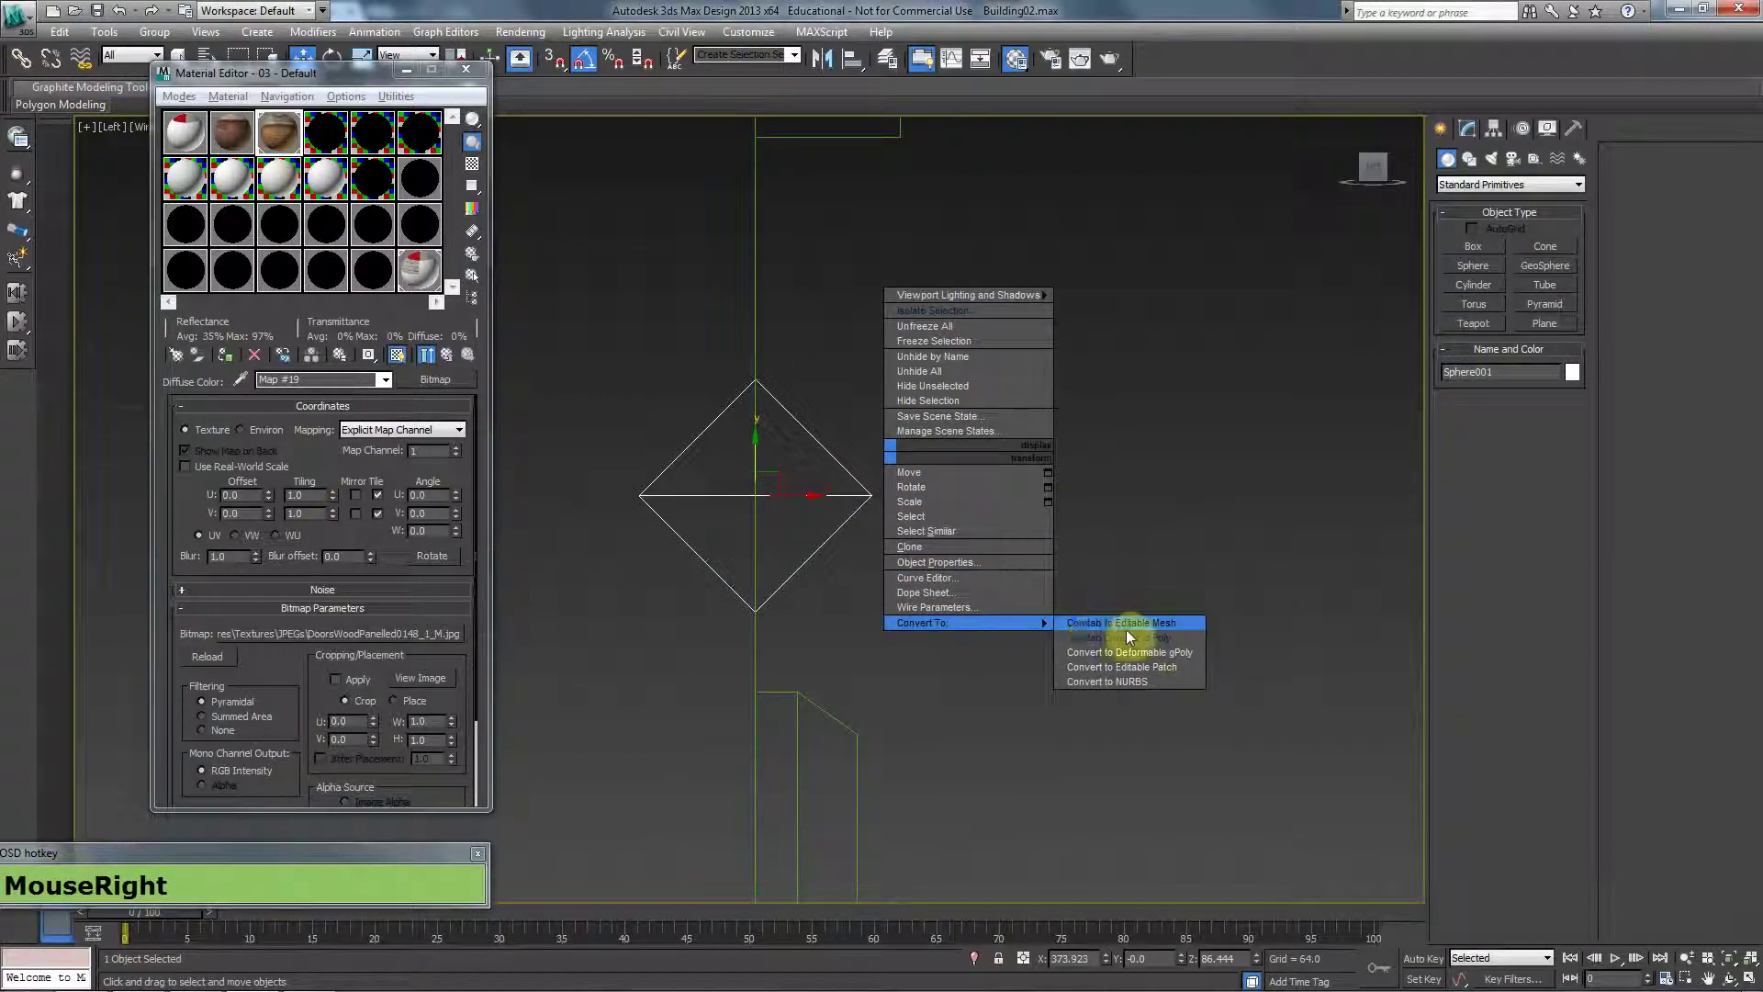
click(1121, 626)
key(1)
click(640, 495)
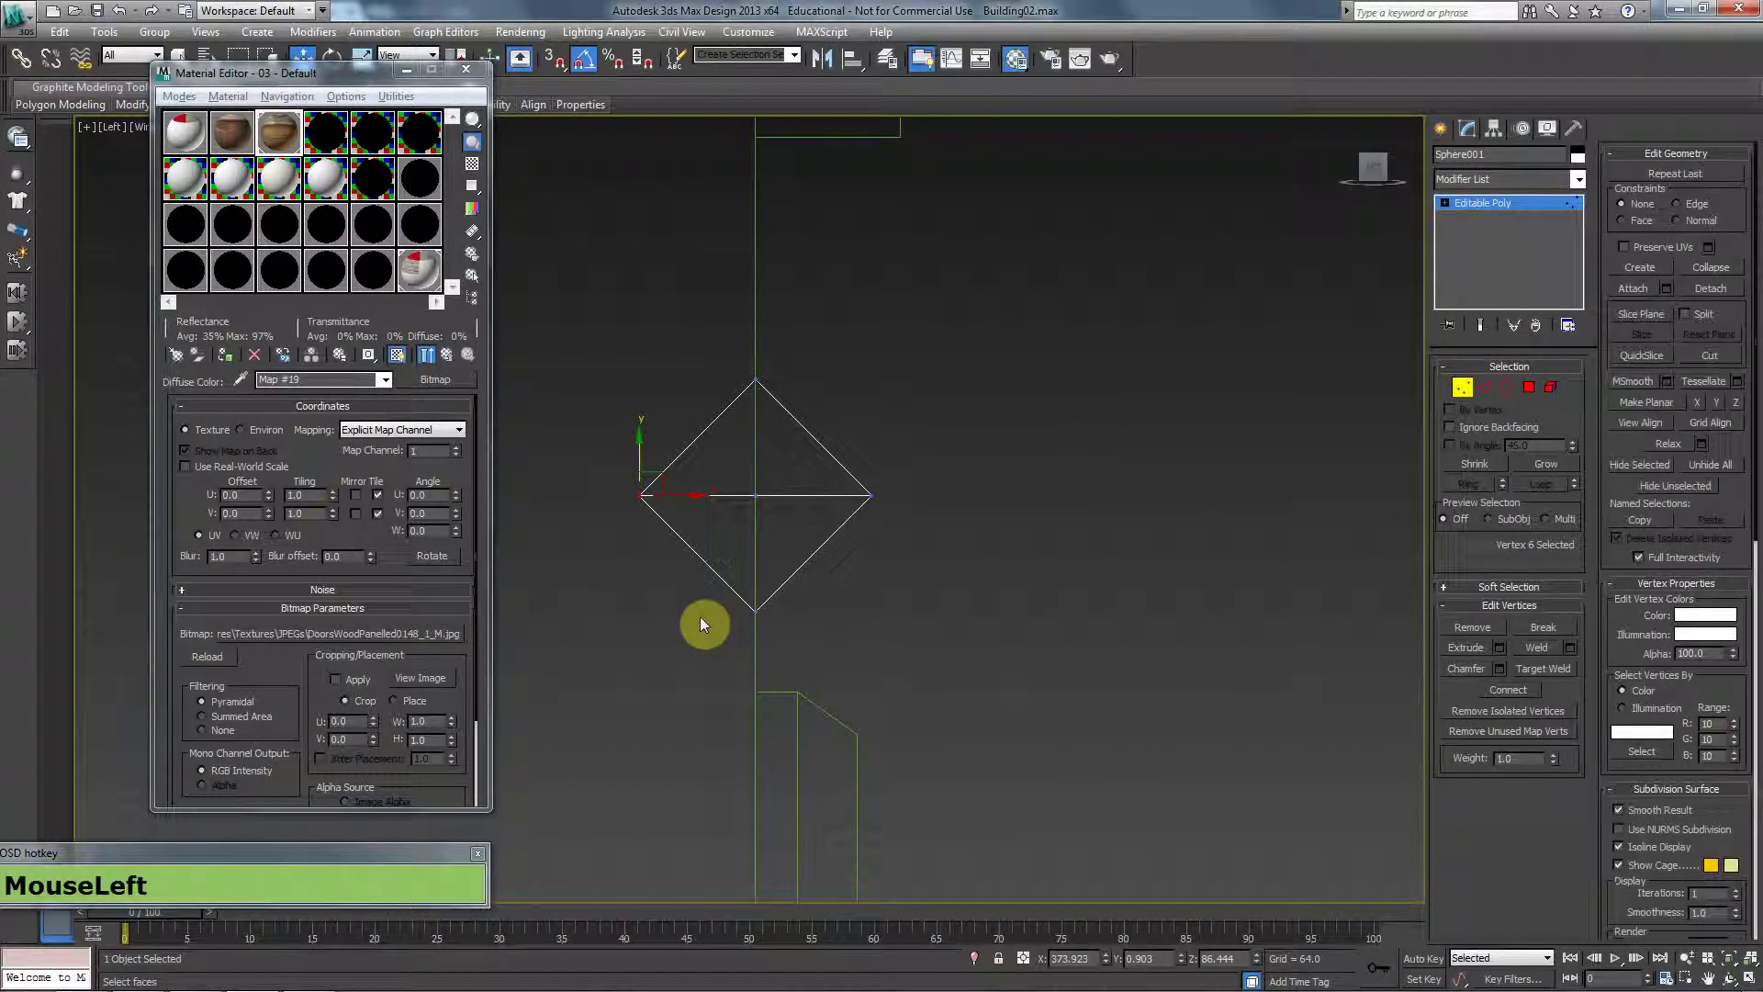
key(Delete)
click(1462, 387)
key(f)
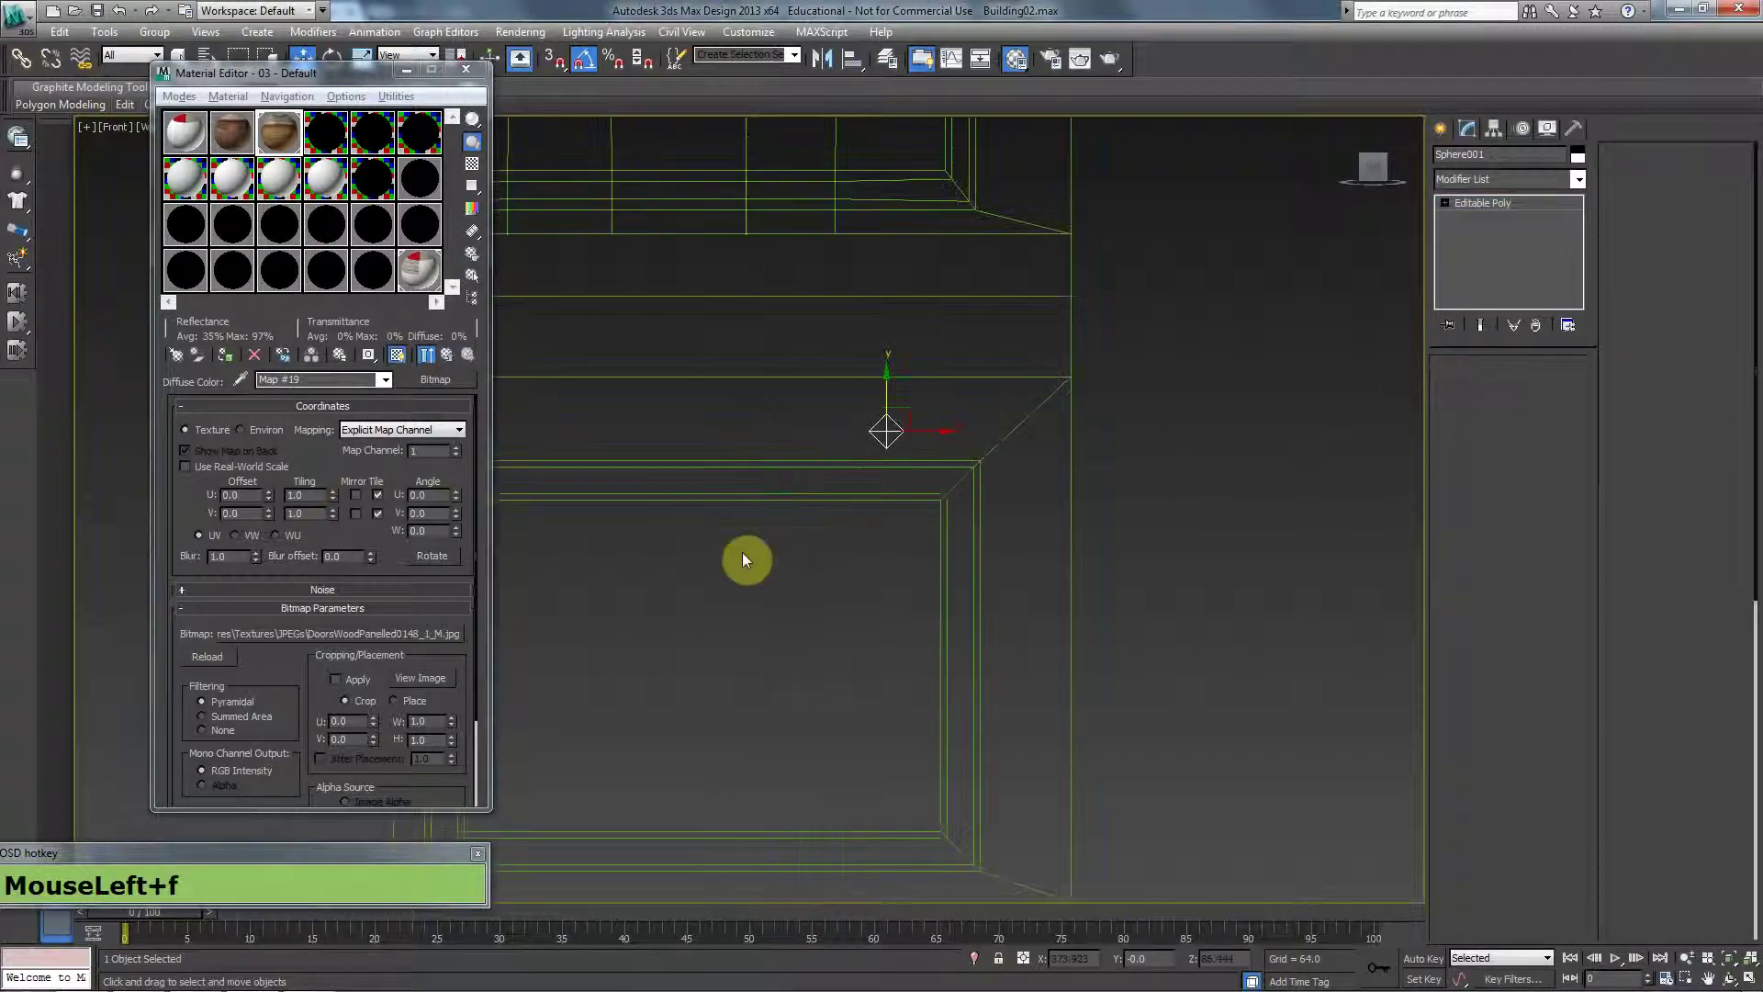
Move the stud onto the textured nail at the right end of the row below the rail and scale it down to match.
scroll(747, 559, down, 3)
key(F3)
scroll(829, 511, up, 3)
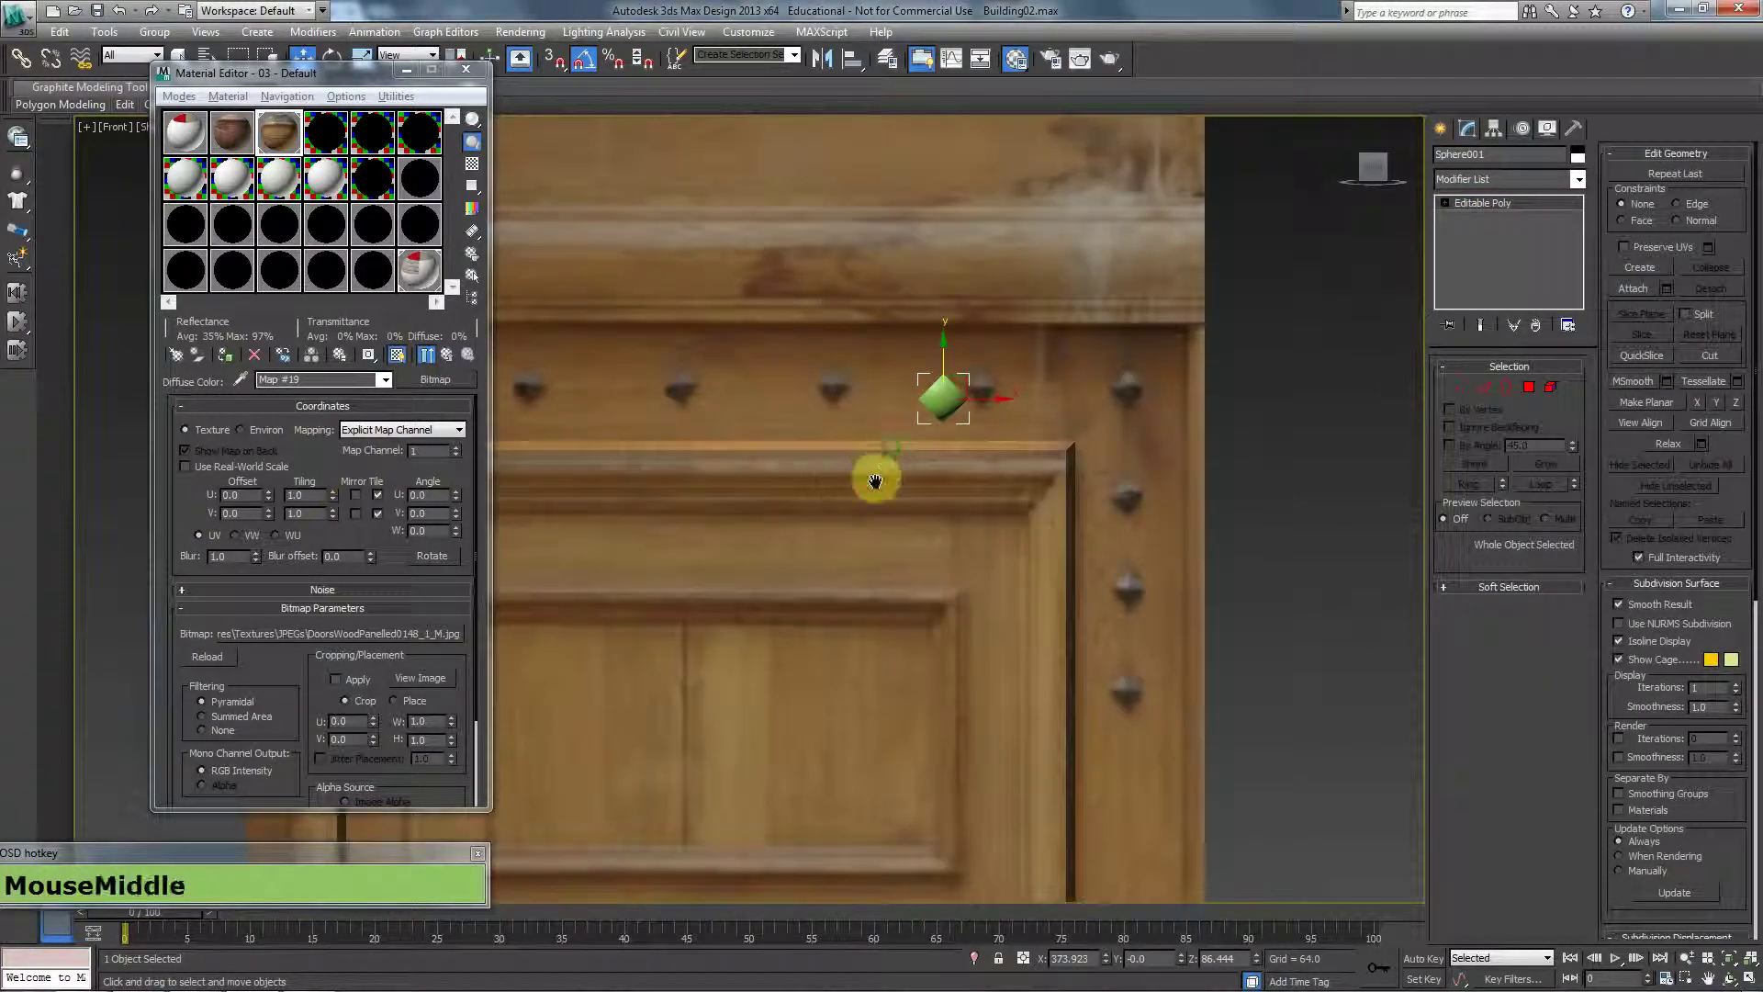
scroll(988, 429, down, 1)
middle_drag(902, 443, 1024, 445)
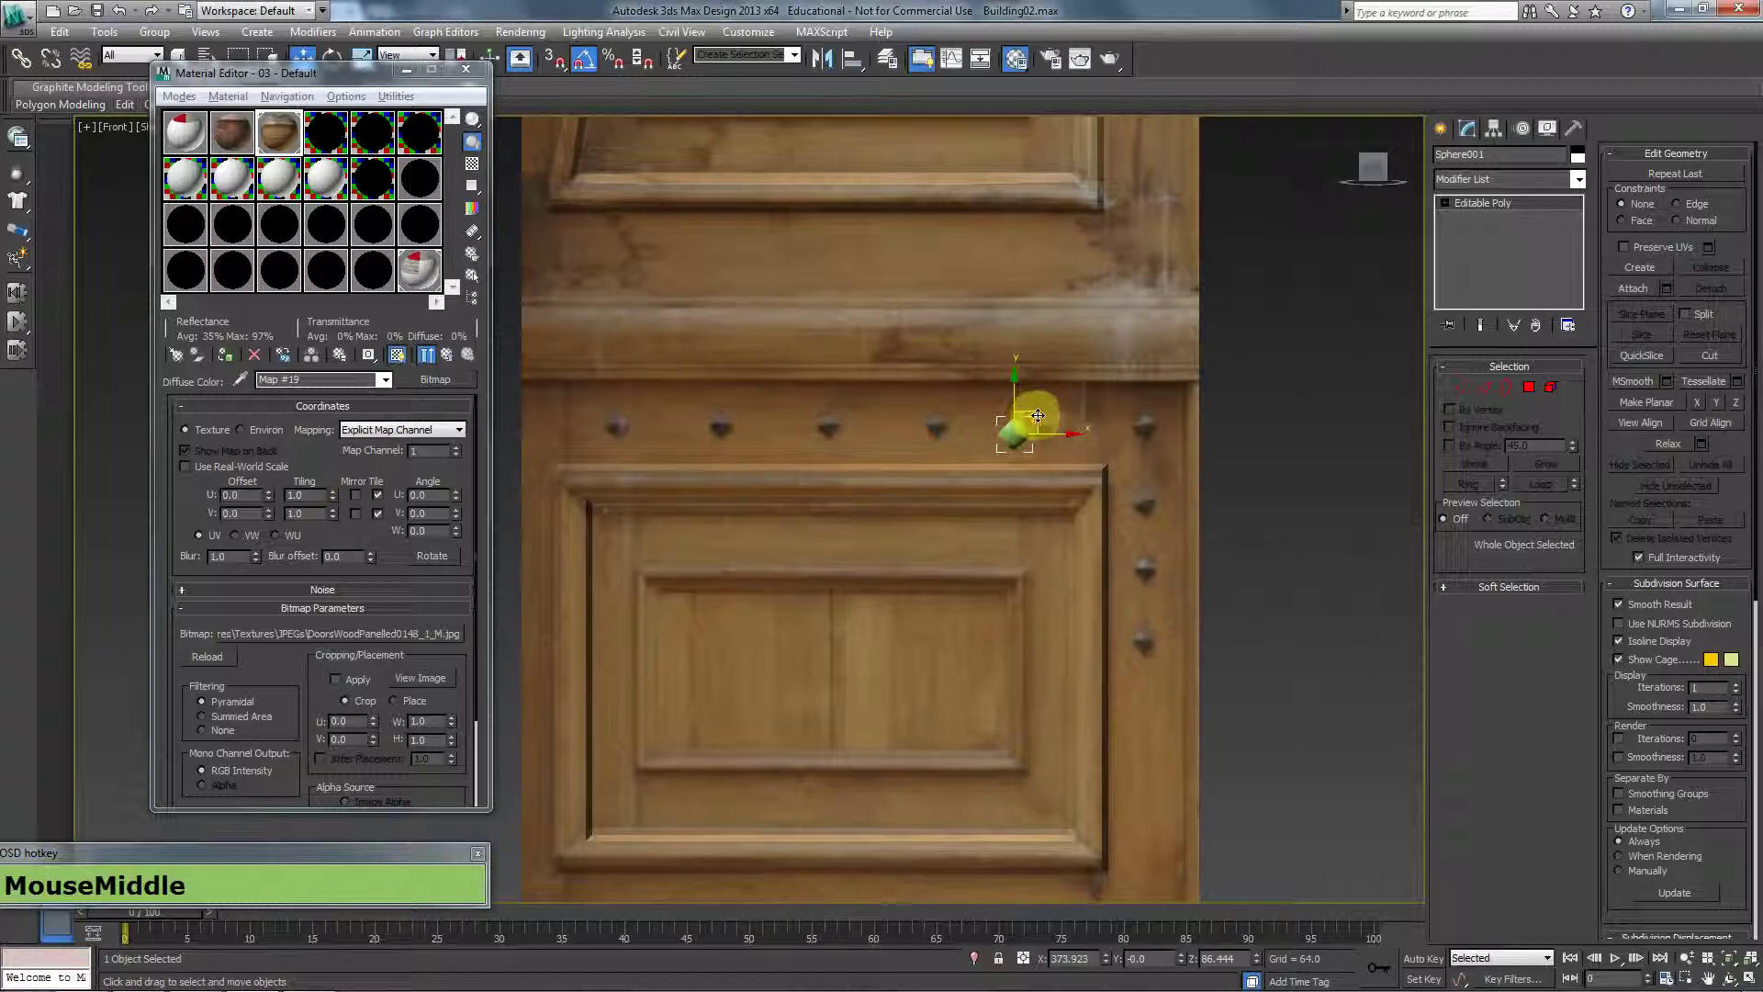
mouse_move(1037, 415)
mouse_down()
mouse_move(1060, 410)
mouse_move(1043, 433)
mouse_move(1102, 441)
mouse_move(1092, 427)
mouse_move(1187, 429)
mouse_move(1084, 435)
mouse_up()
key(r)
key(w)
Clone the stud leftward over the other five nails in the row and align the copies with the texture.
click(929, 509)
click(887, 578)
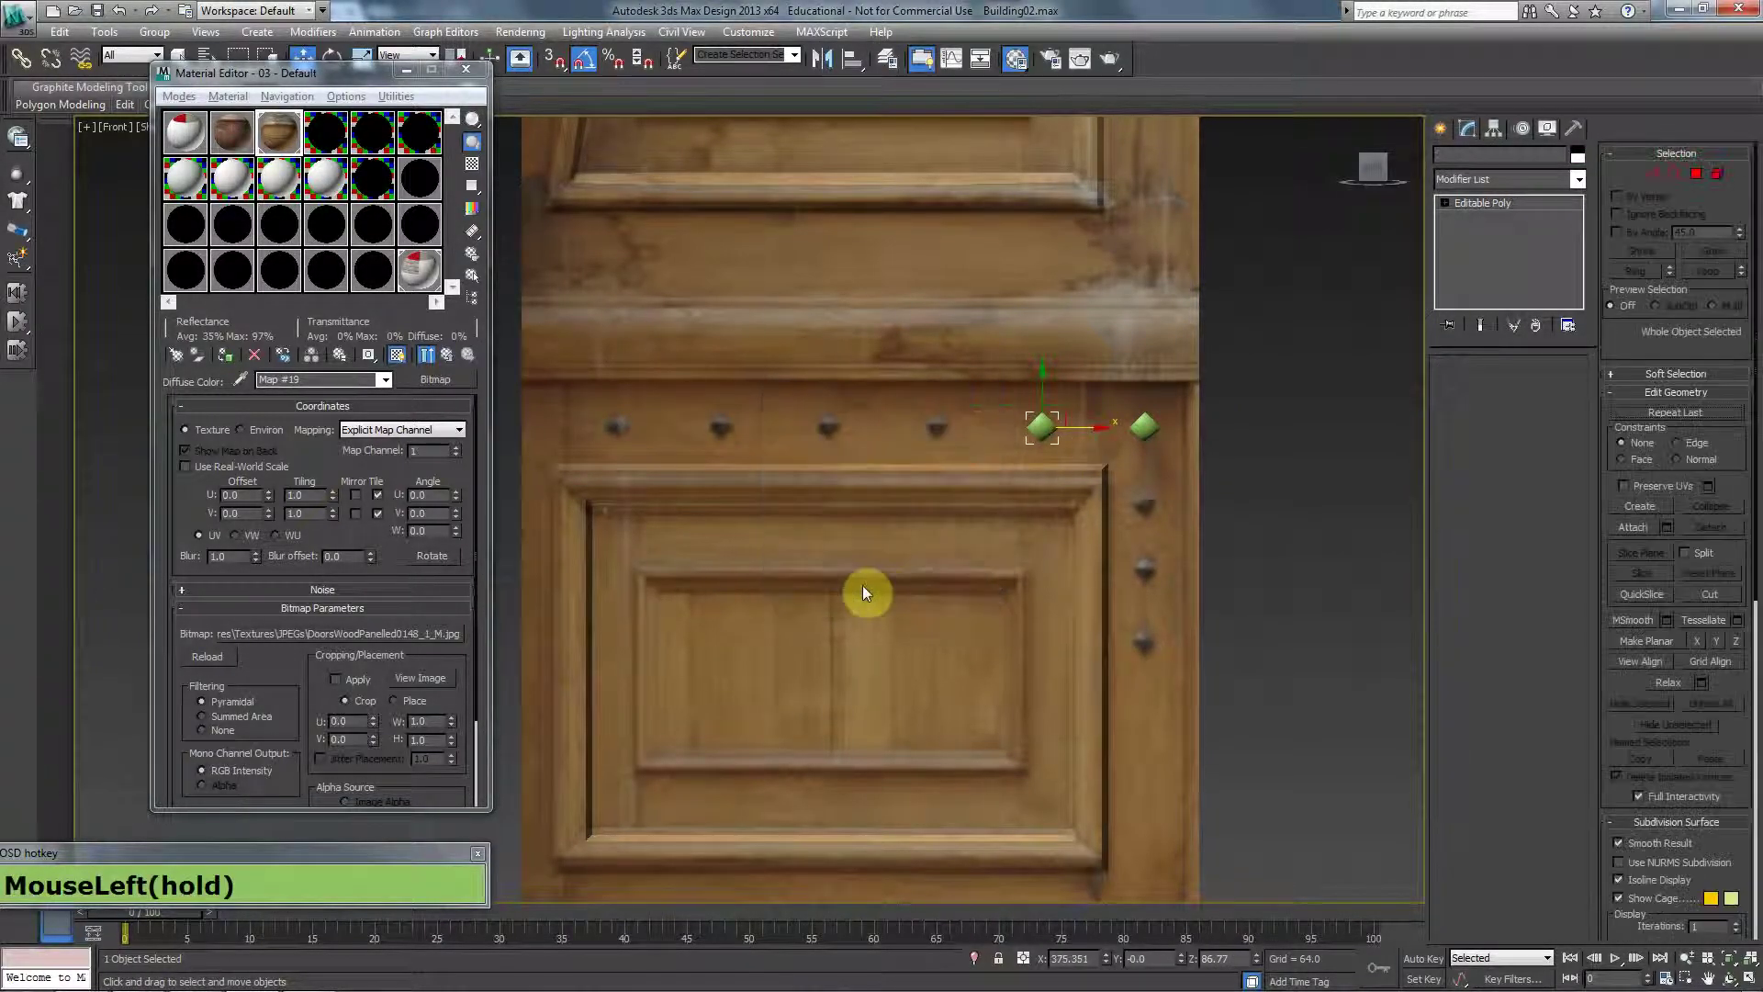
middle_drag(761, 559, 911, 562)
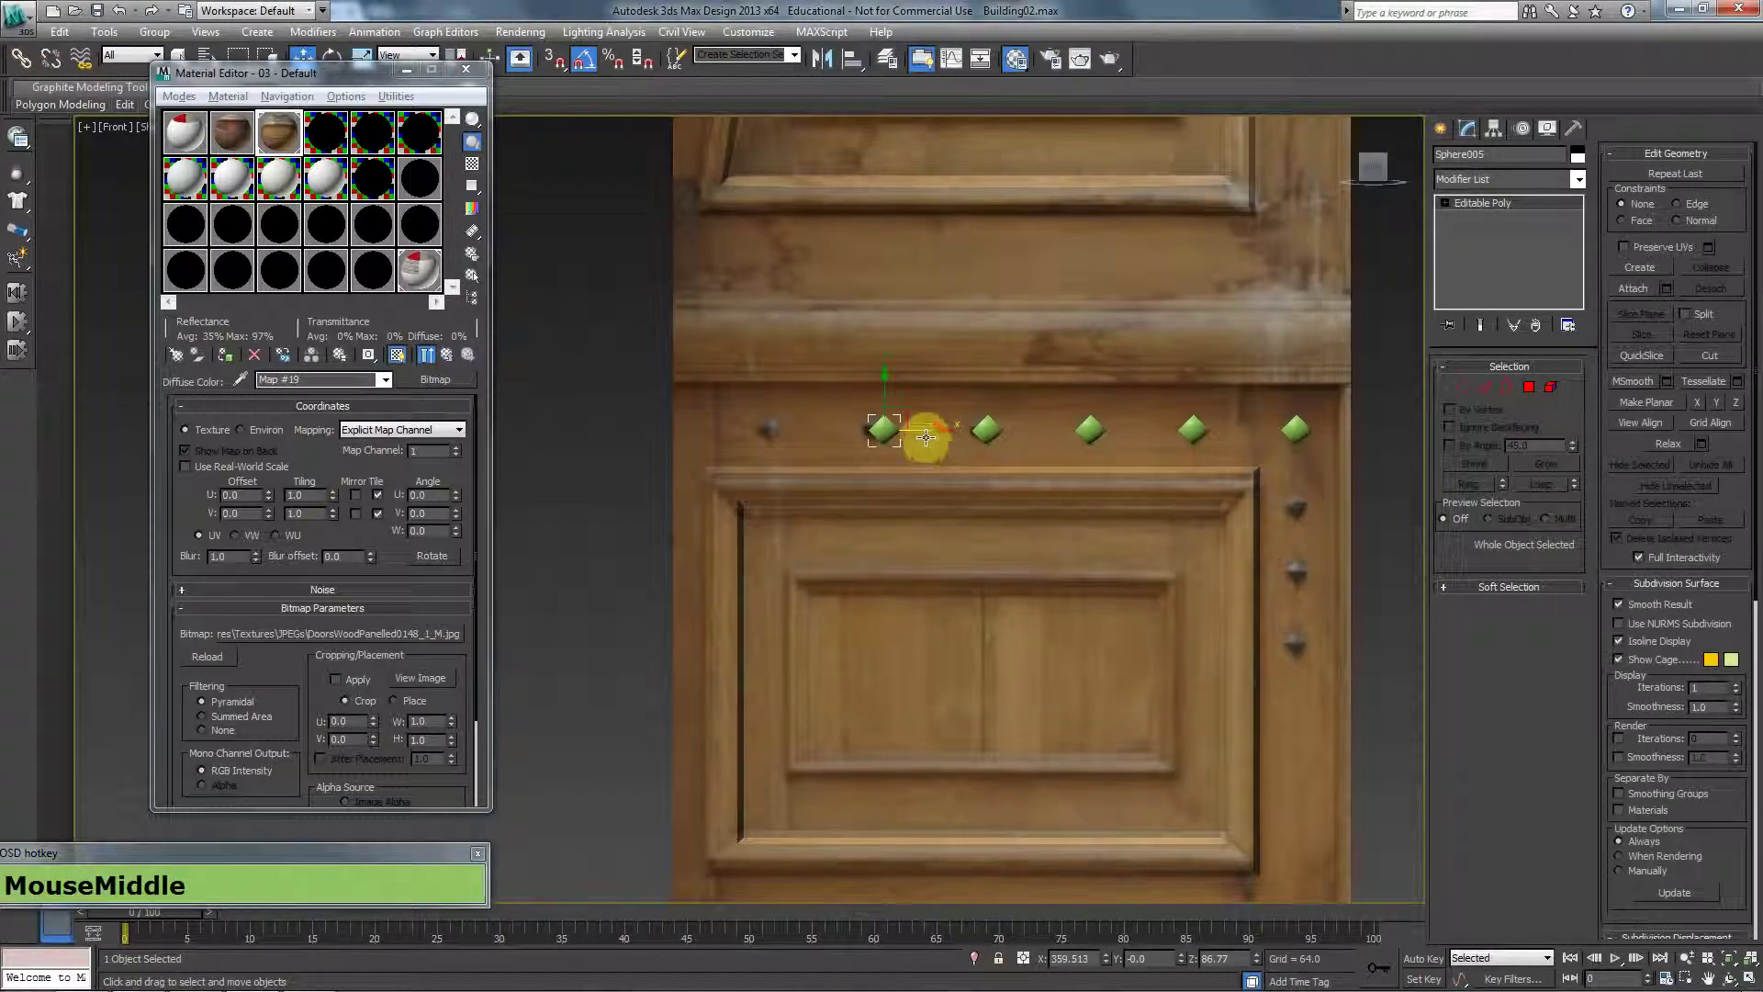
mouse_move(924, 429)
mouse_down()
mouse_move(1007, 430)
mouse_move(807, 425)
mouse_move(836, 441)
mouse_up()
click(984, 433)
click(876, 434)
click(884, 582)
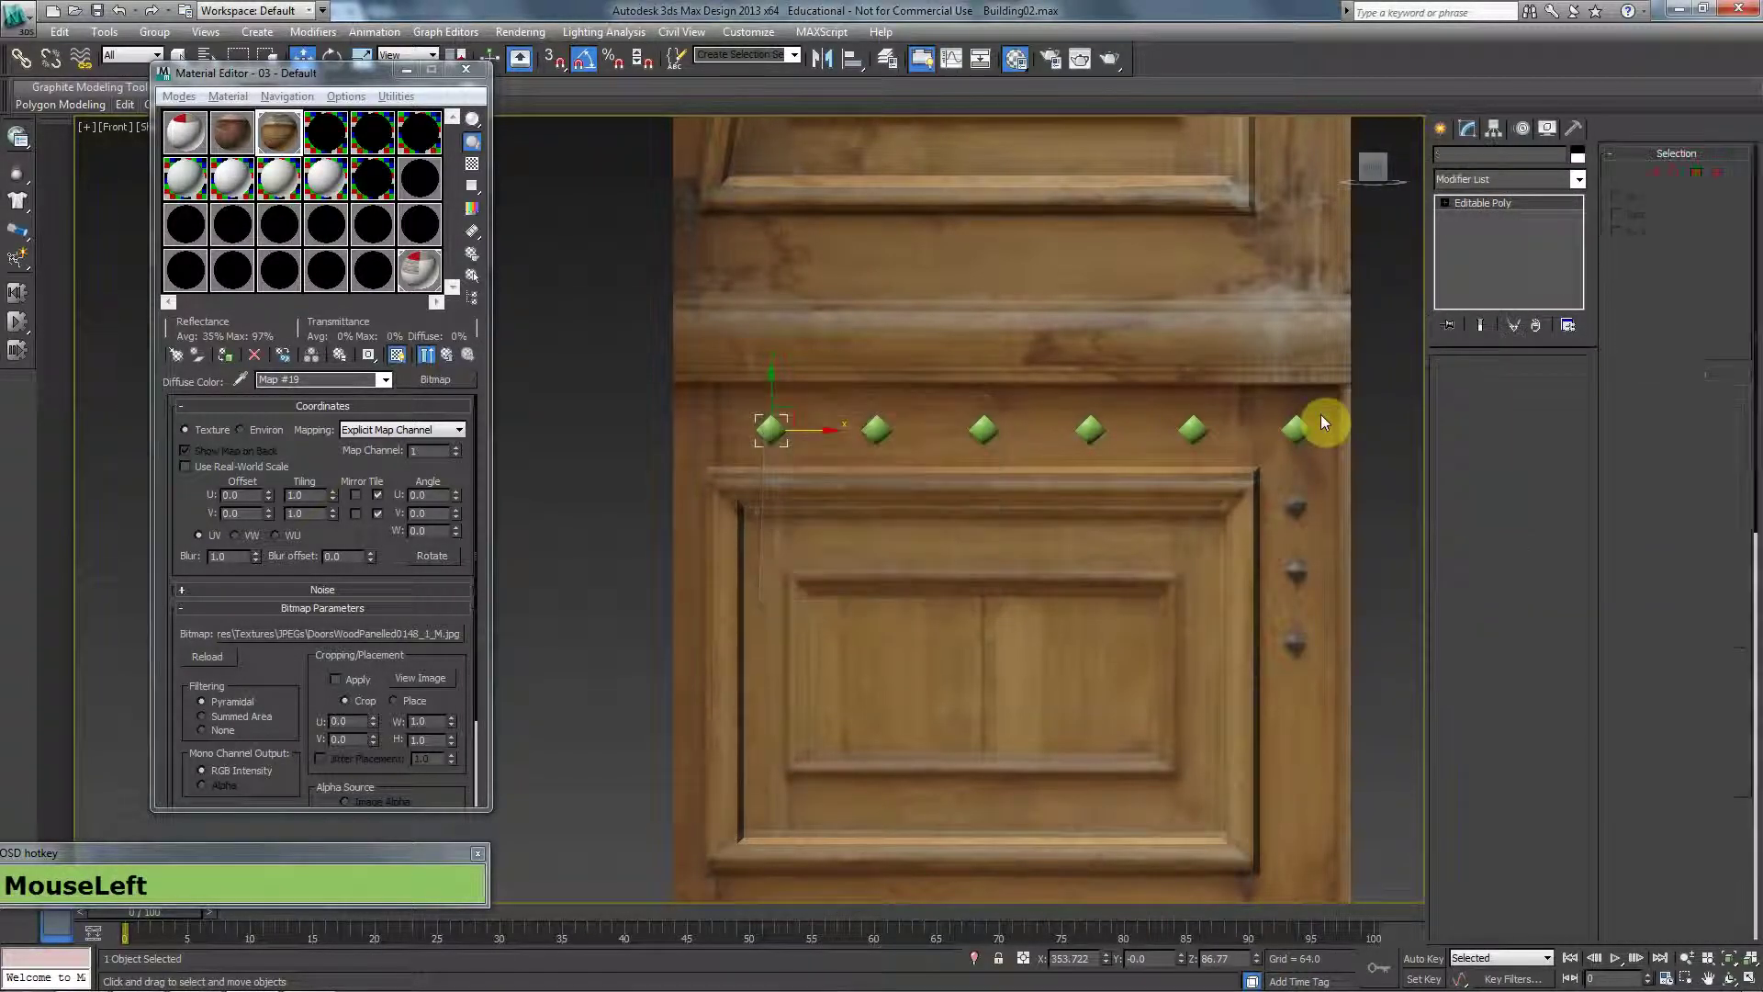
Clone the stud at the right end of the row downward over the textured nails below it.
click(1293, 430)
shift+drag(1297, 401, 1301, 462)
click(925, 510)
click(925, 511)
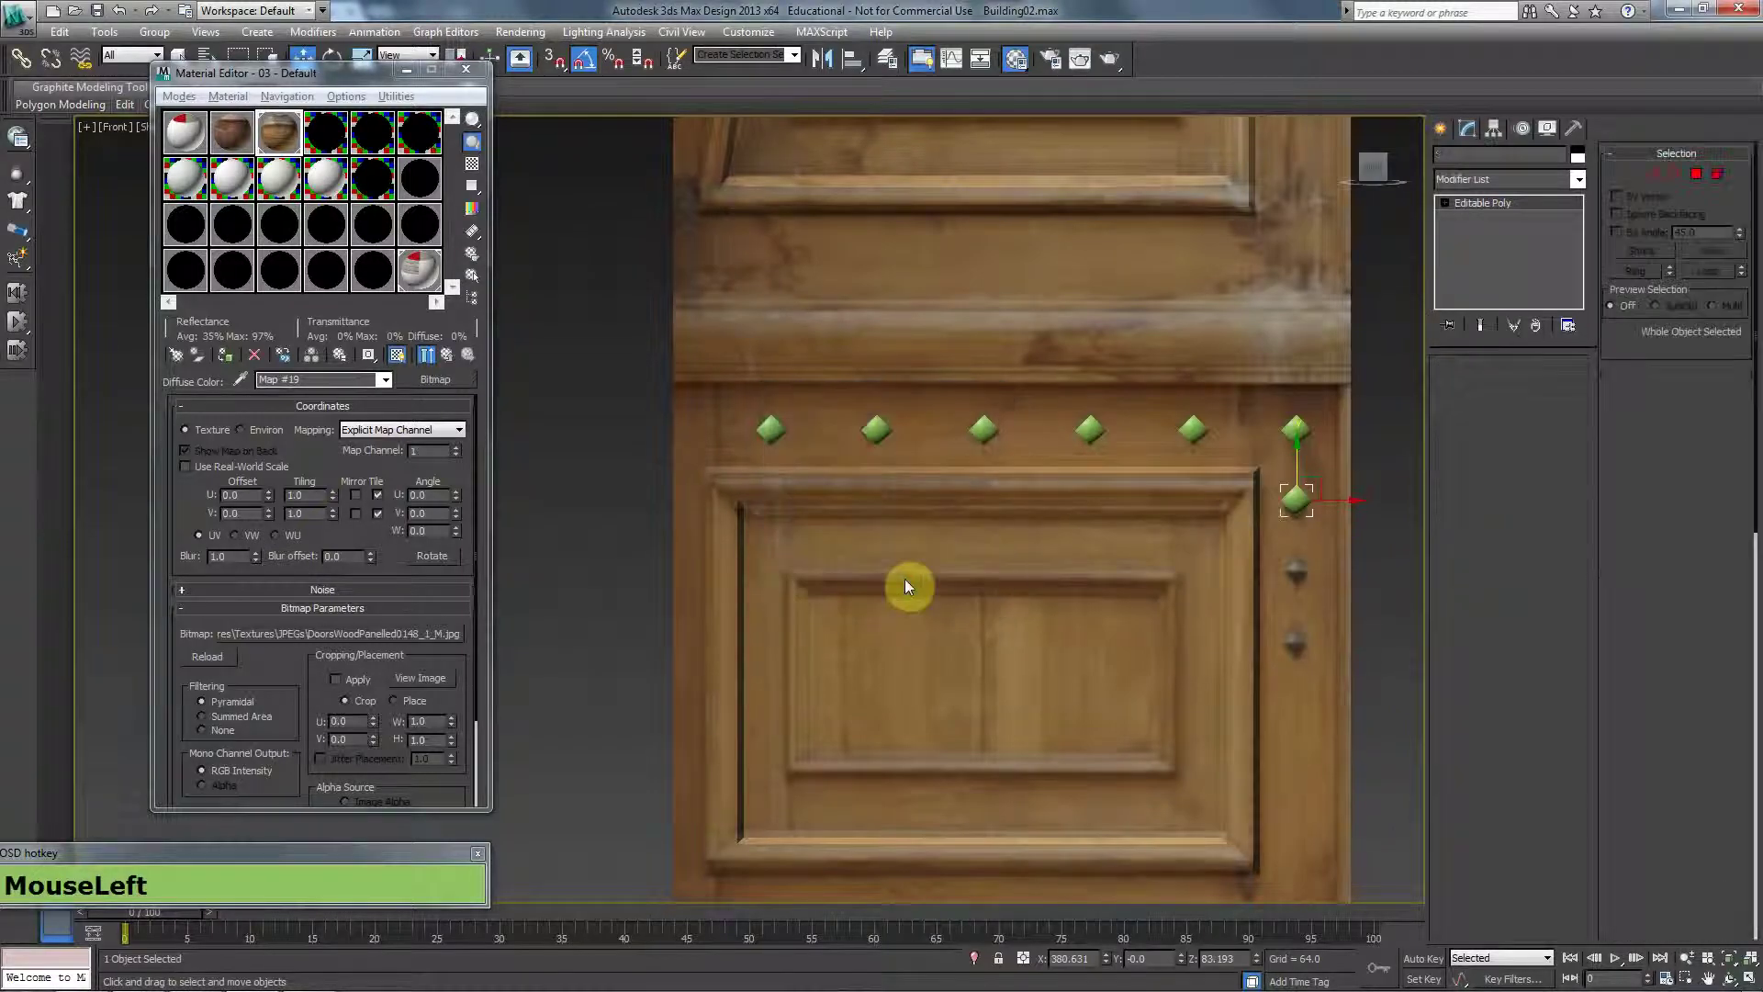
Select the nine studs without the door and try making an upside-down rotated copy of them.
scroll(939, 665, down, 3)
scroll(938, 665, down, 1)
middle_drag(938, 665, 966, 479)
drag(1022, 273, 830, 388)
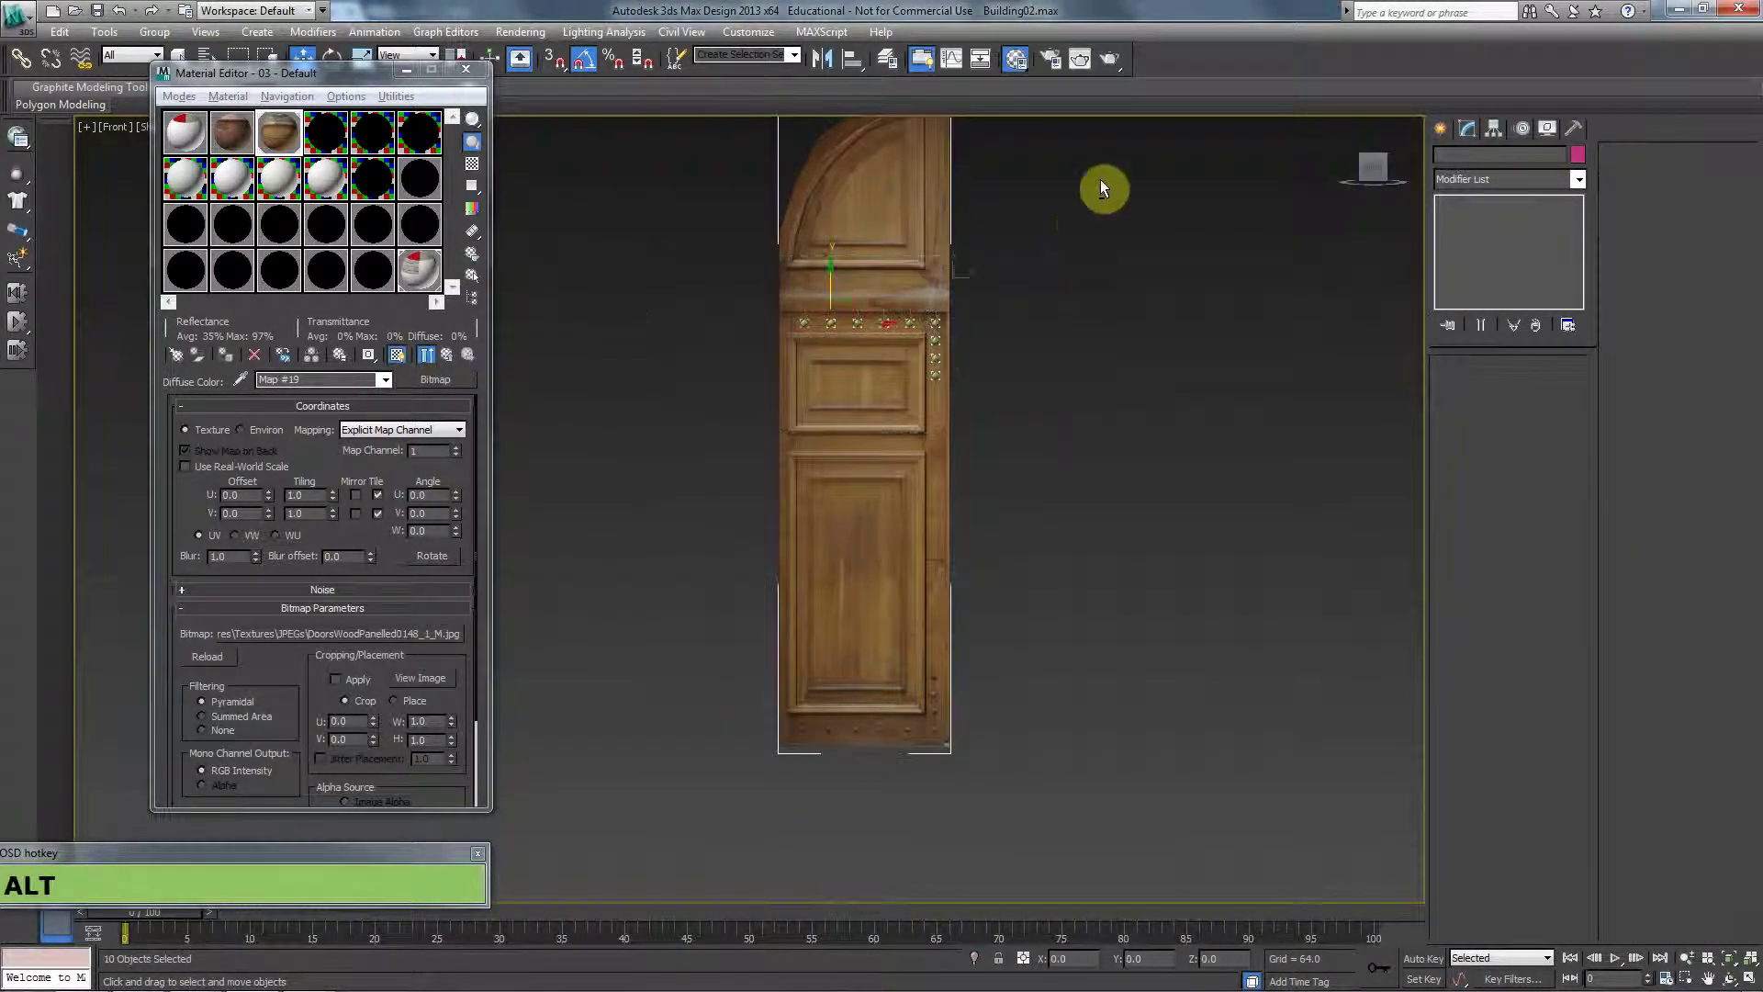
key(alt+e)
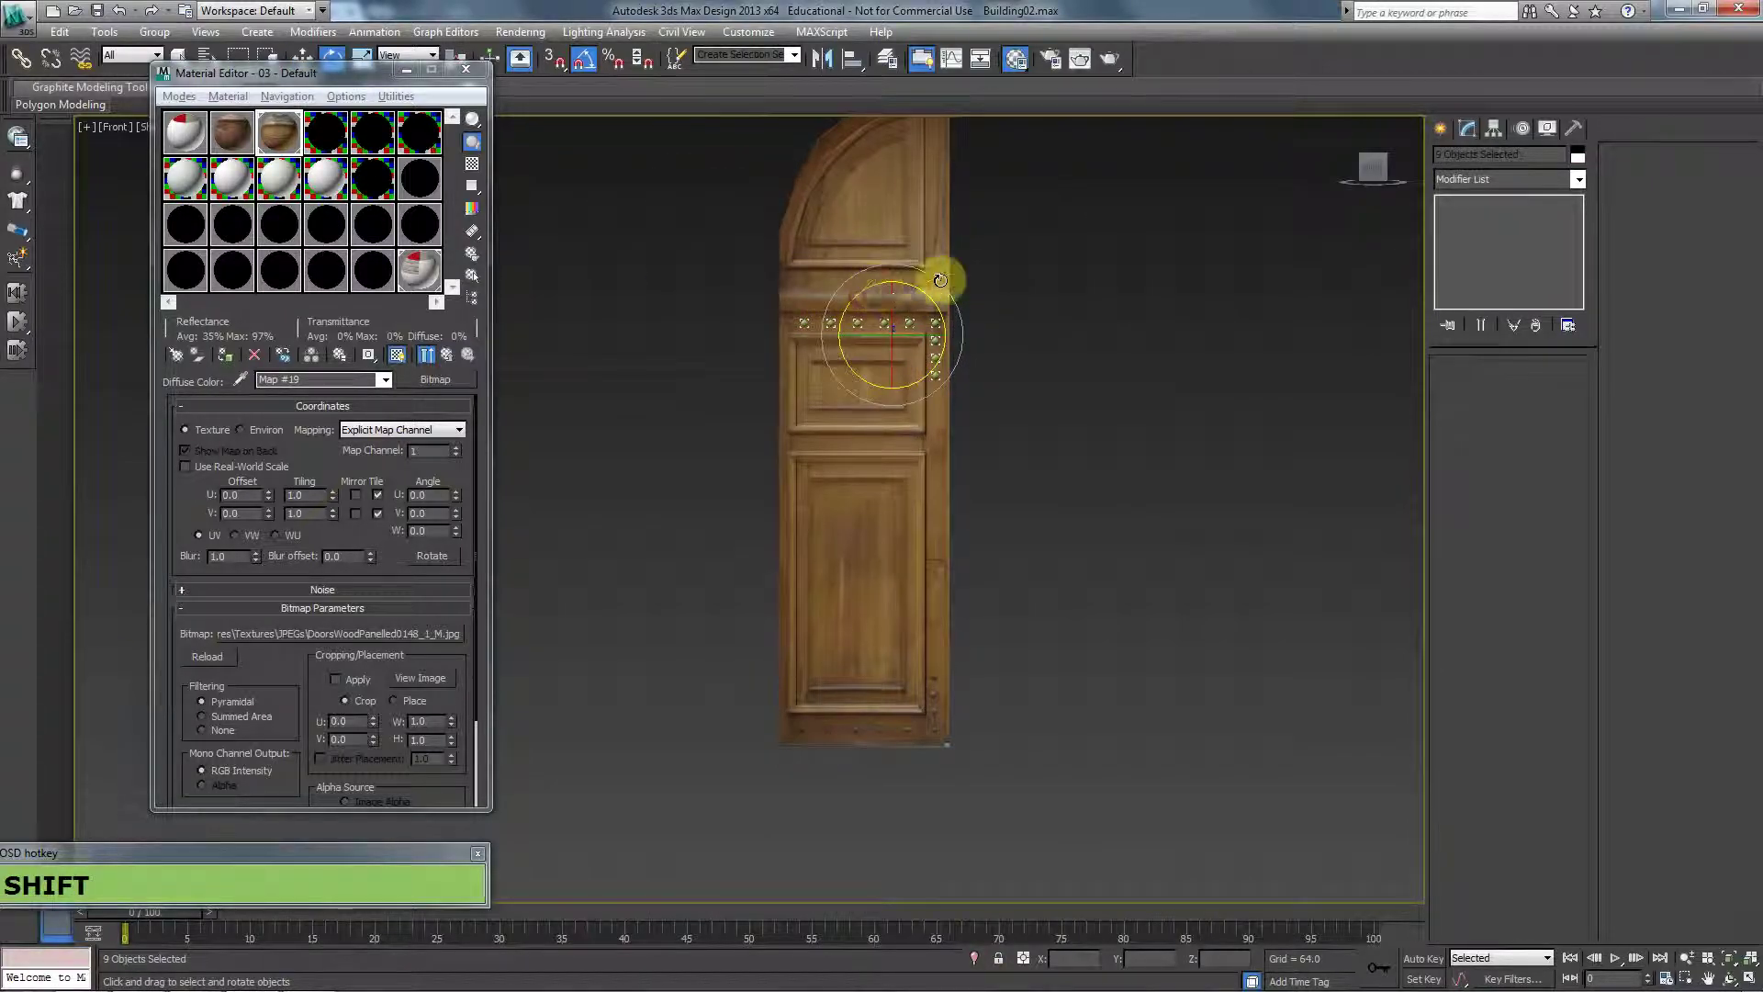
mouse_move(937, 276)
shift+mouse_down()
mouse_move(1038, 299)
mouse_move(1133, 394)
mouse_move(1134, 332)
shift+mouse_up()
click(883, 582)
key(w)
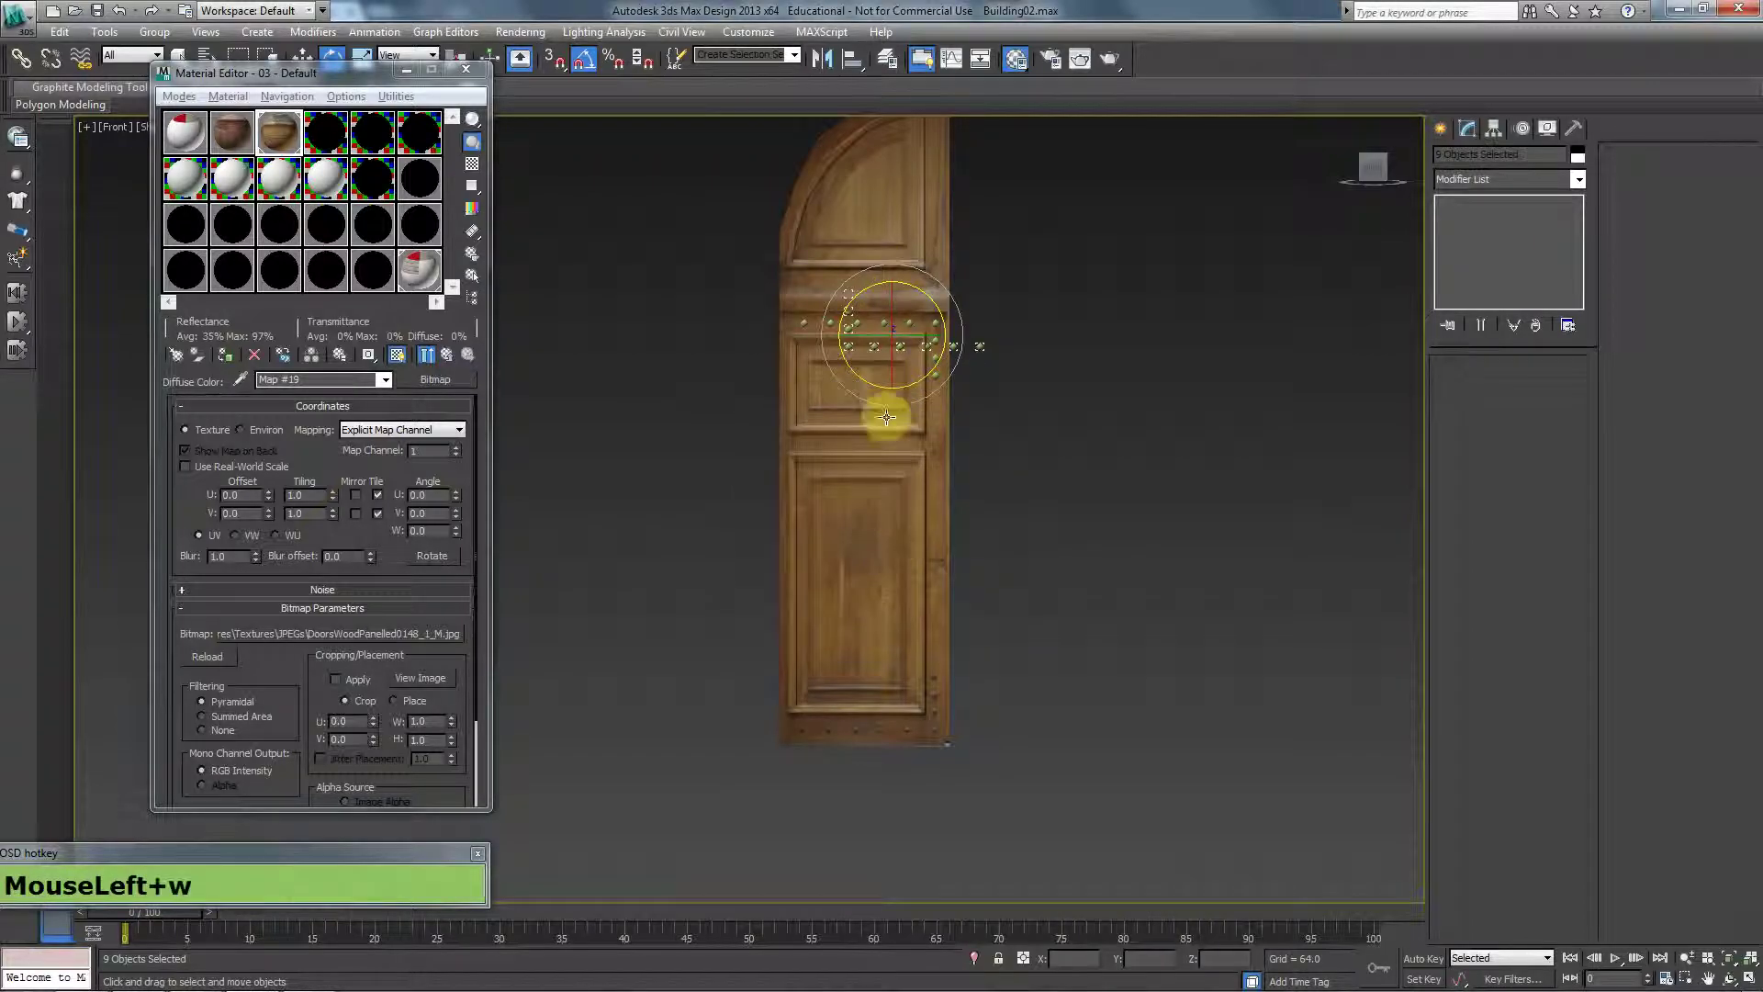
Try to fit the rotated stud copies over the nails along the door's bottom, and delete them.
drag(921, 327, 872, 708)
middle_drag(897, 634, 921, 527)
click(830, 64)
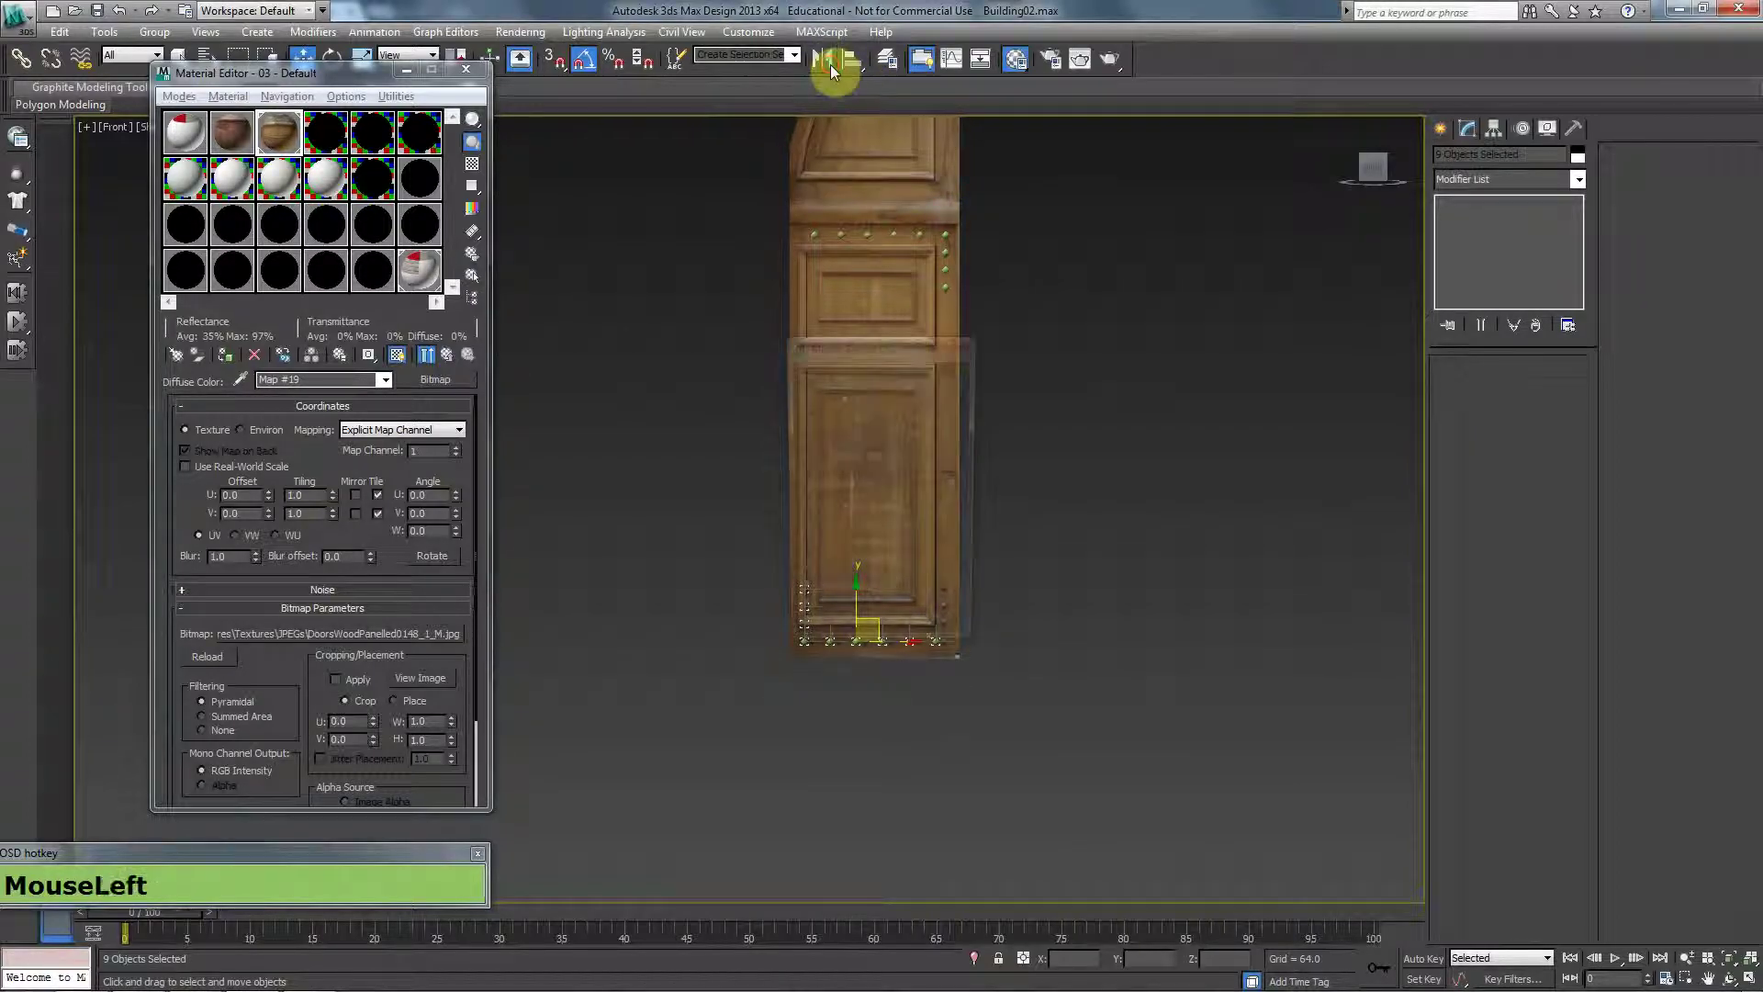
drag(873, 347, 1144, 312)
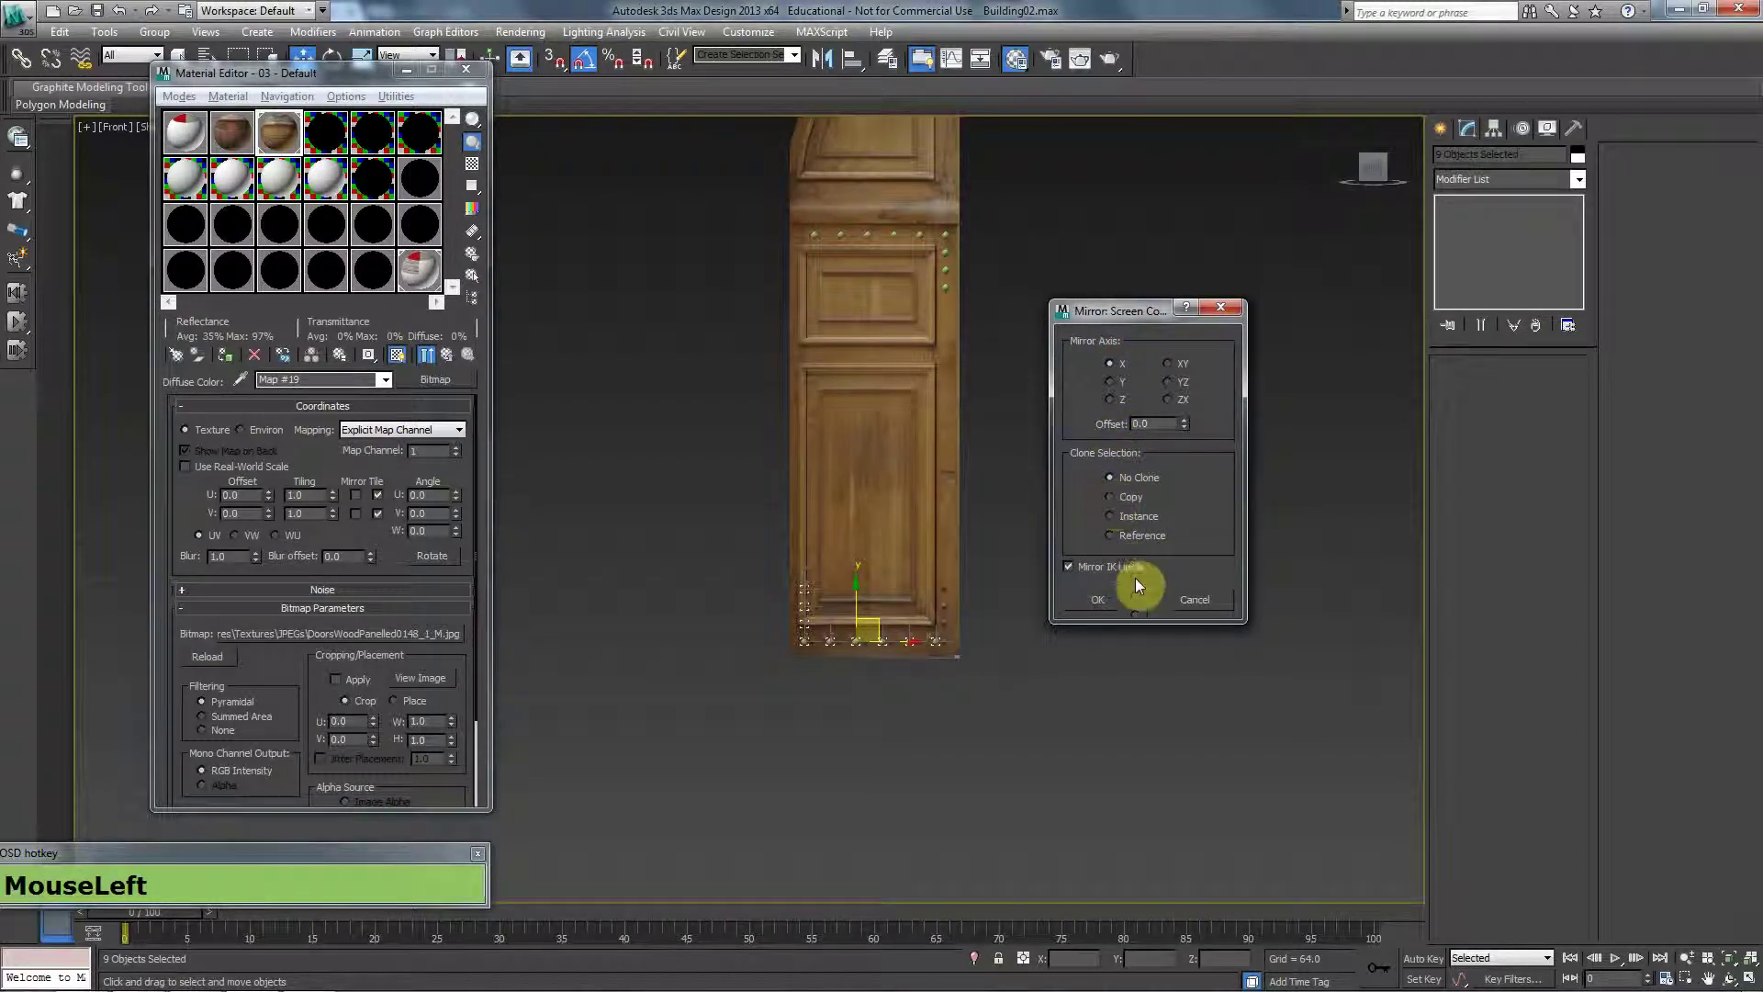
click(1175, 604)
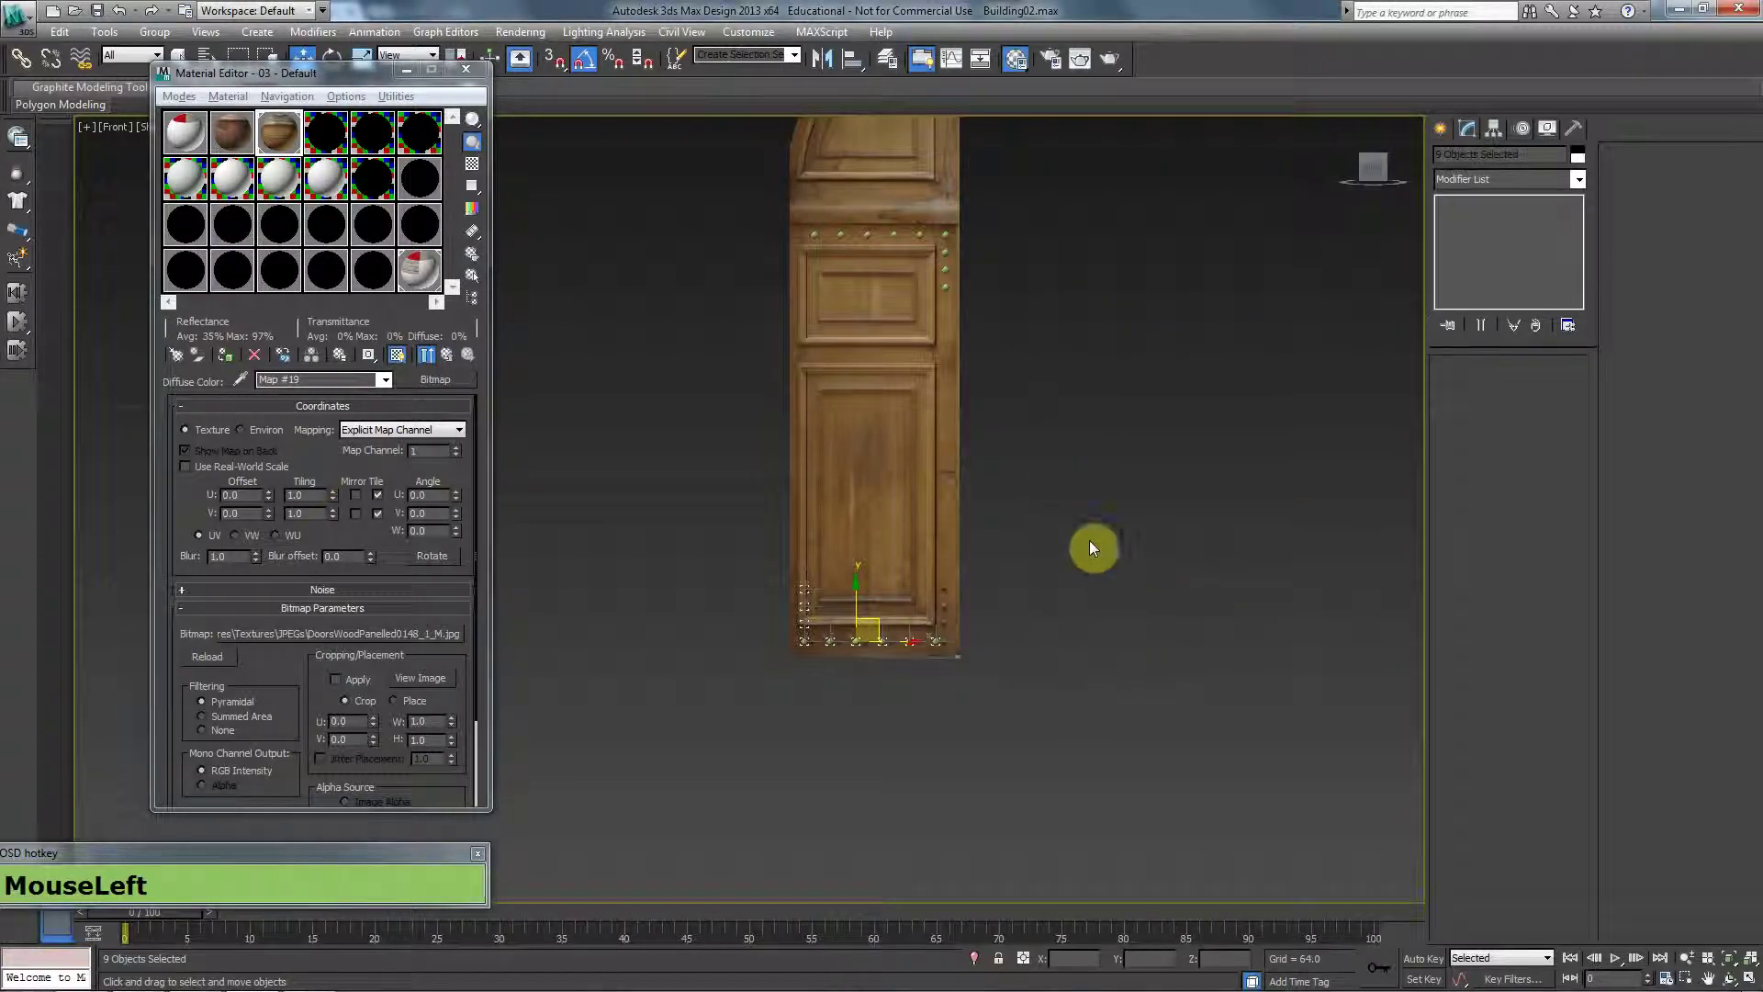
key(Delete)
Select the nine upper studs and try mirroring them as a copy about the Y and Z axes.
drag(1041, 220, 757, 360)
alt+drag(1094, 379, 746, 439)
click(819, 59)
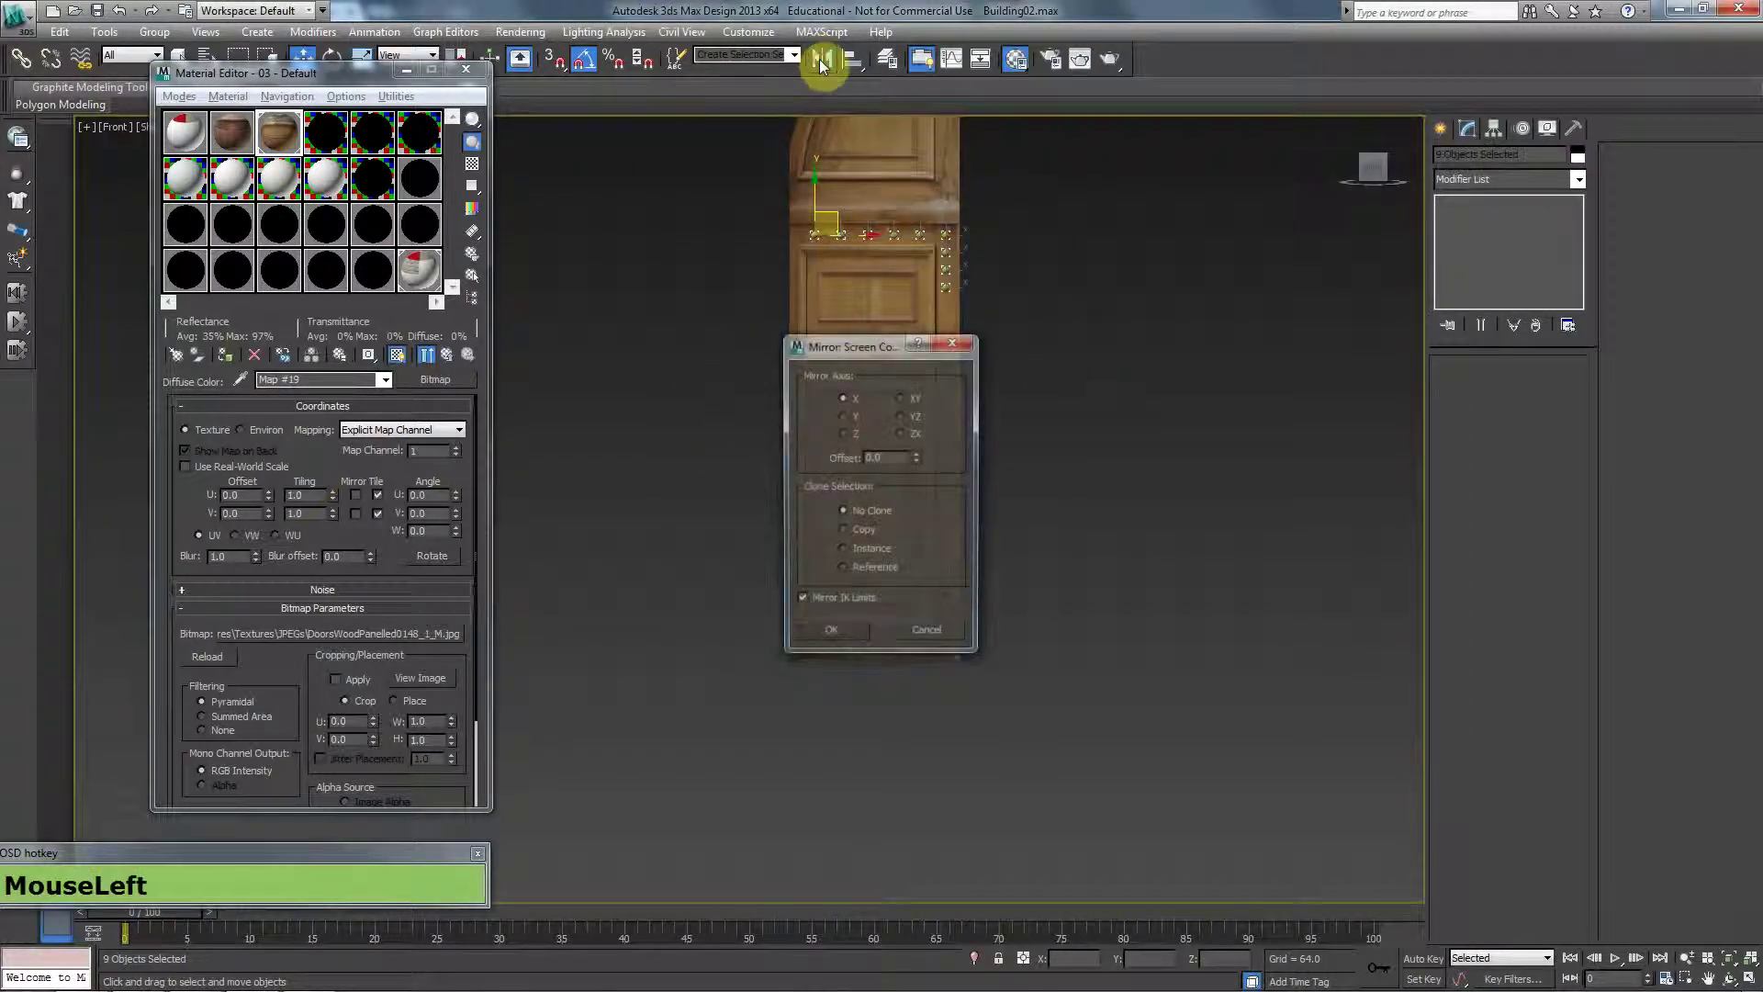
drag(940, 344, 1184, 332)
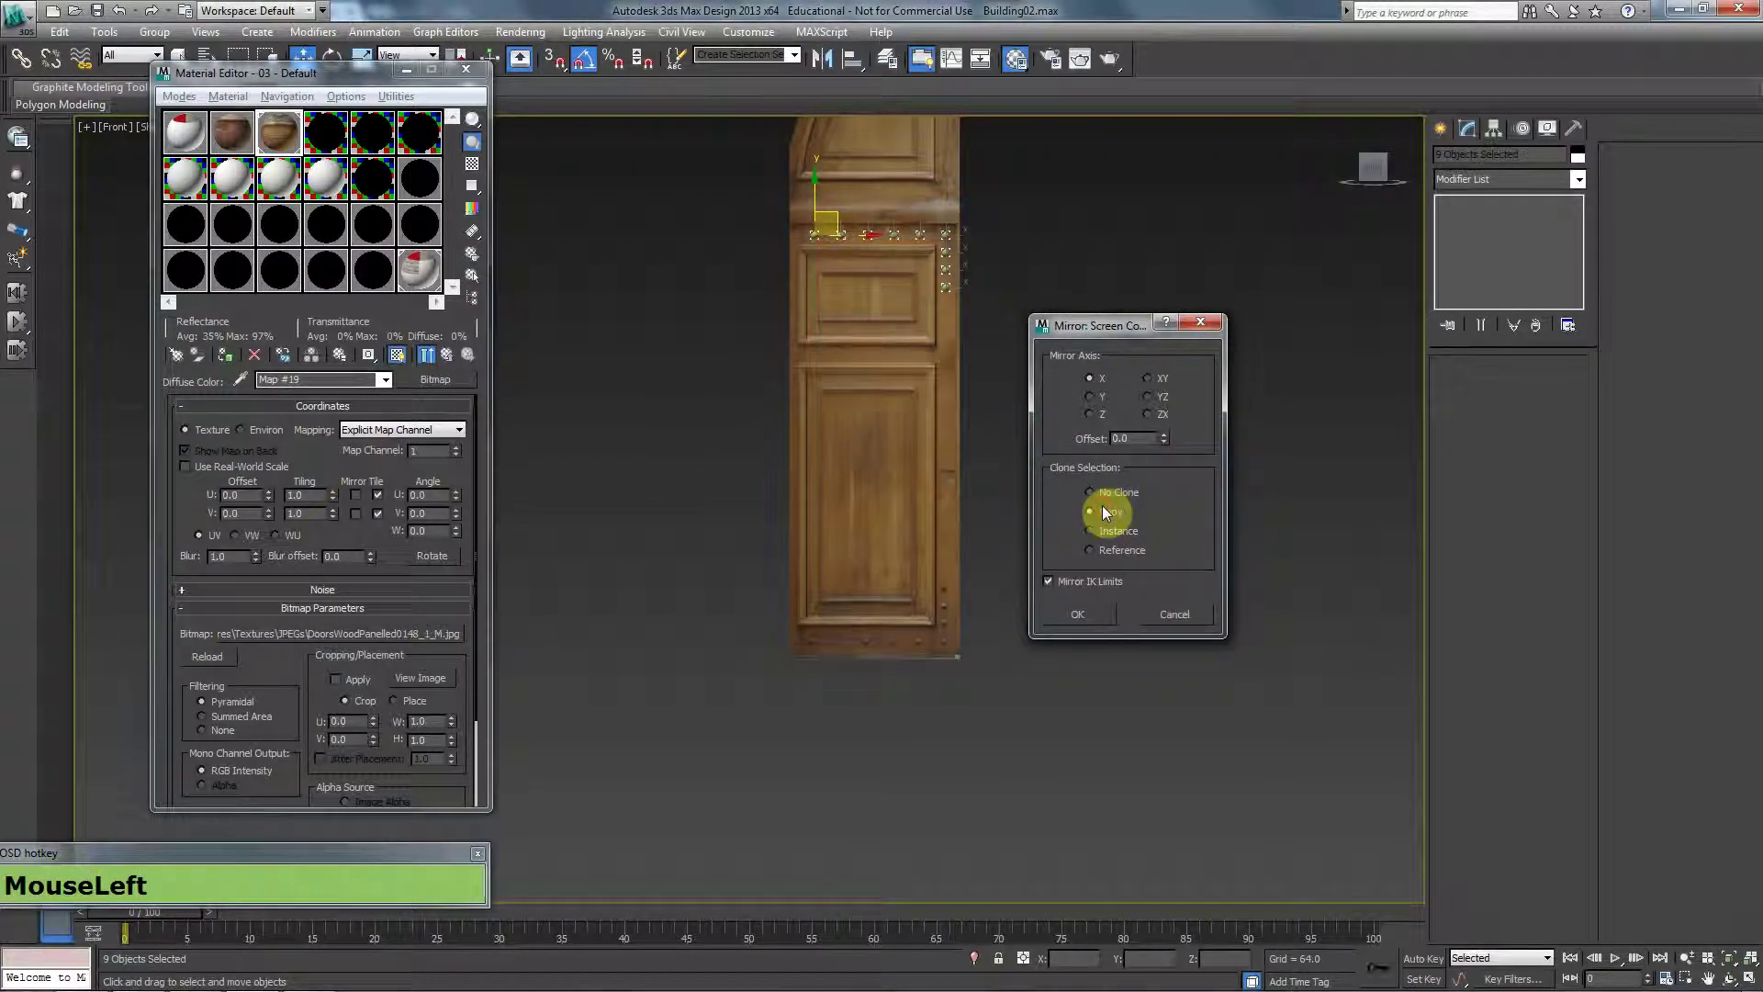
click(1088, 396)
click(1090, 415)
middle_click(917, 476)
click(1183, 617)
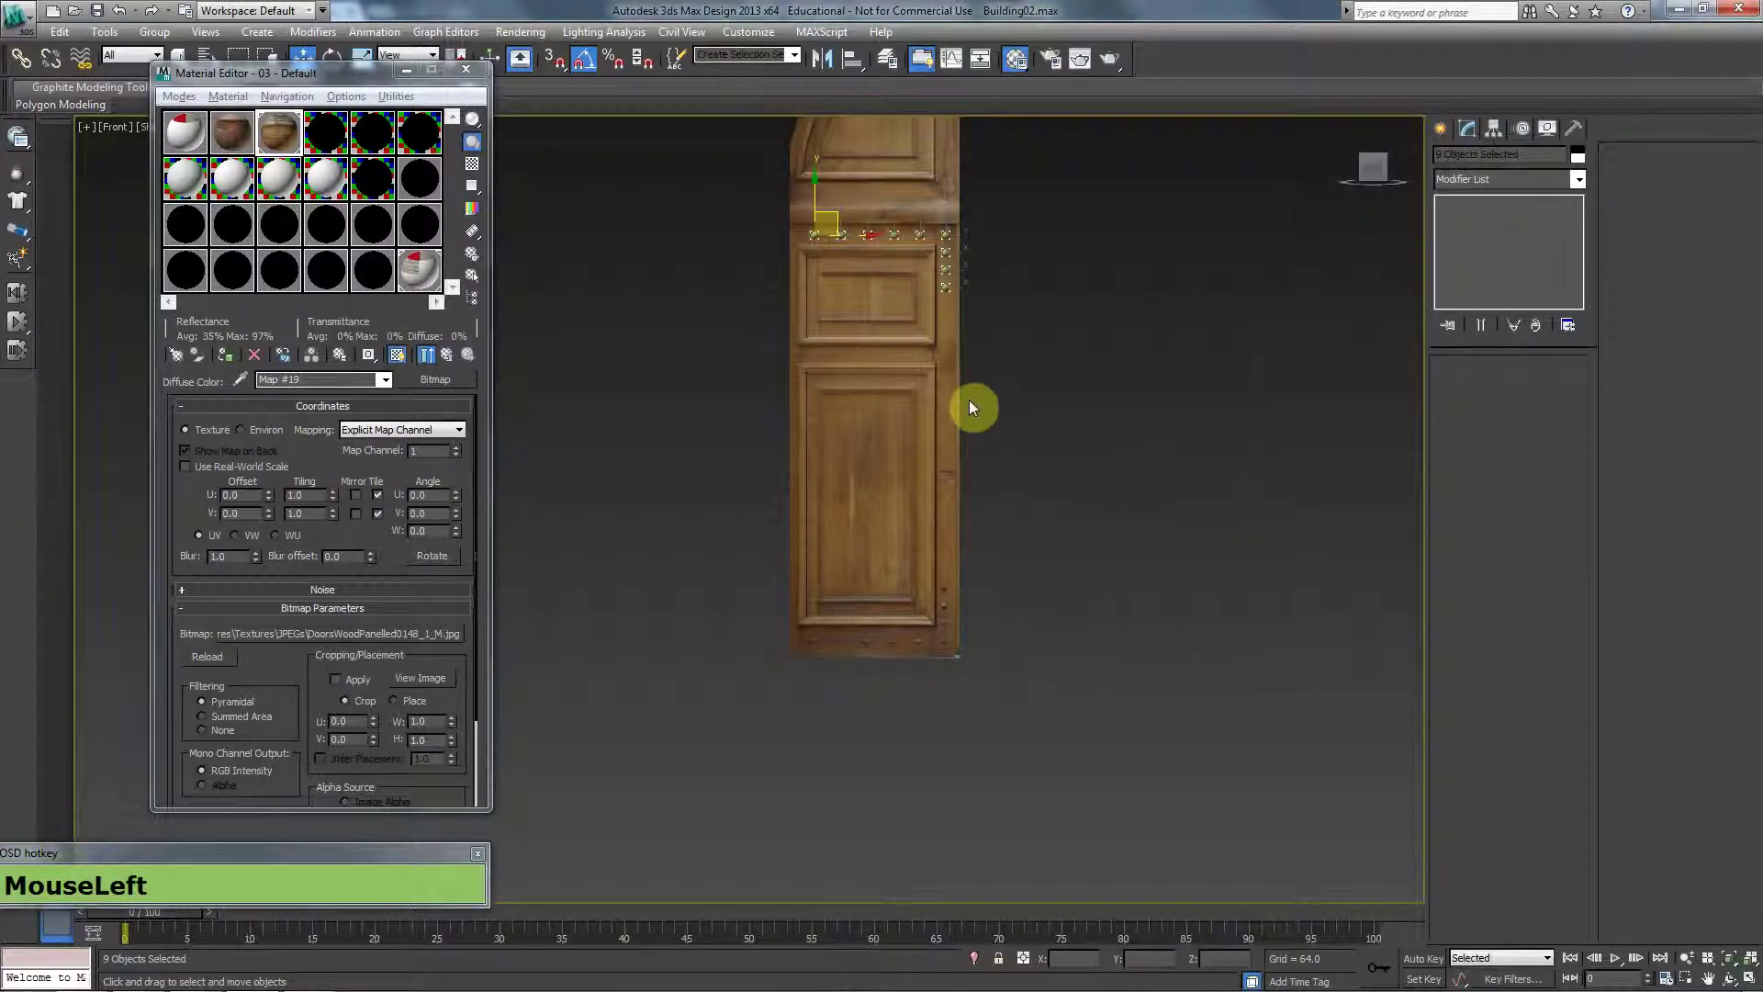
Select only the nine studs below the rail in the wireframe view.
middle_drag(972, 405, 933, 629)
scroll(933, 615, up, 1)
key(F3)
drag(1045, 501, 781, 533)
alt+drag(734, 367, 1214, 255)
Try mirroring the selected studs about the Z axis as a Reference clone.
click(819, 60)
click(819, 59)
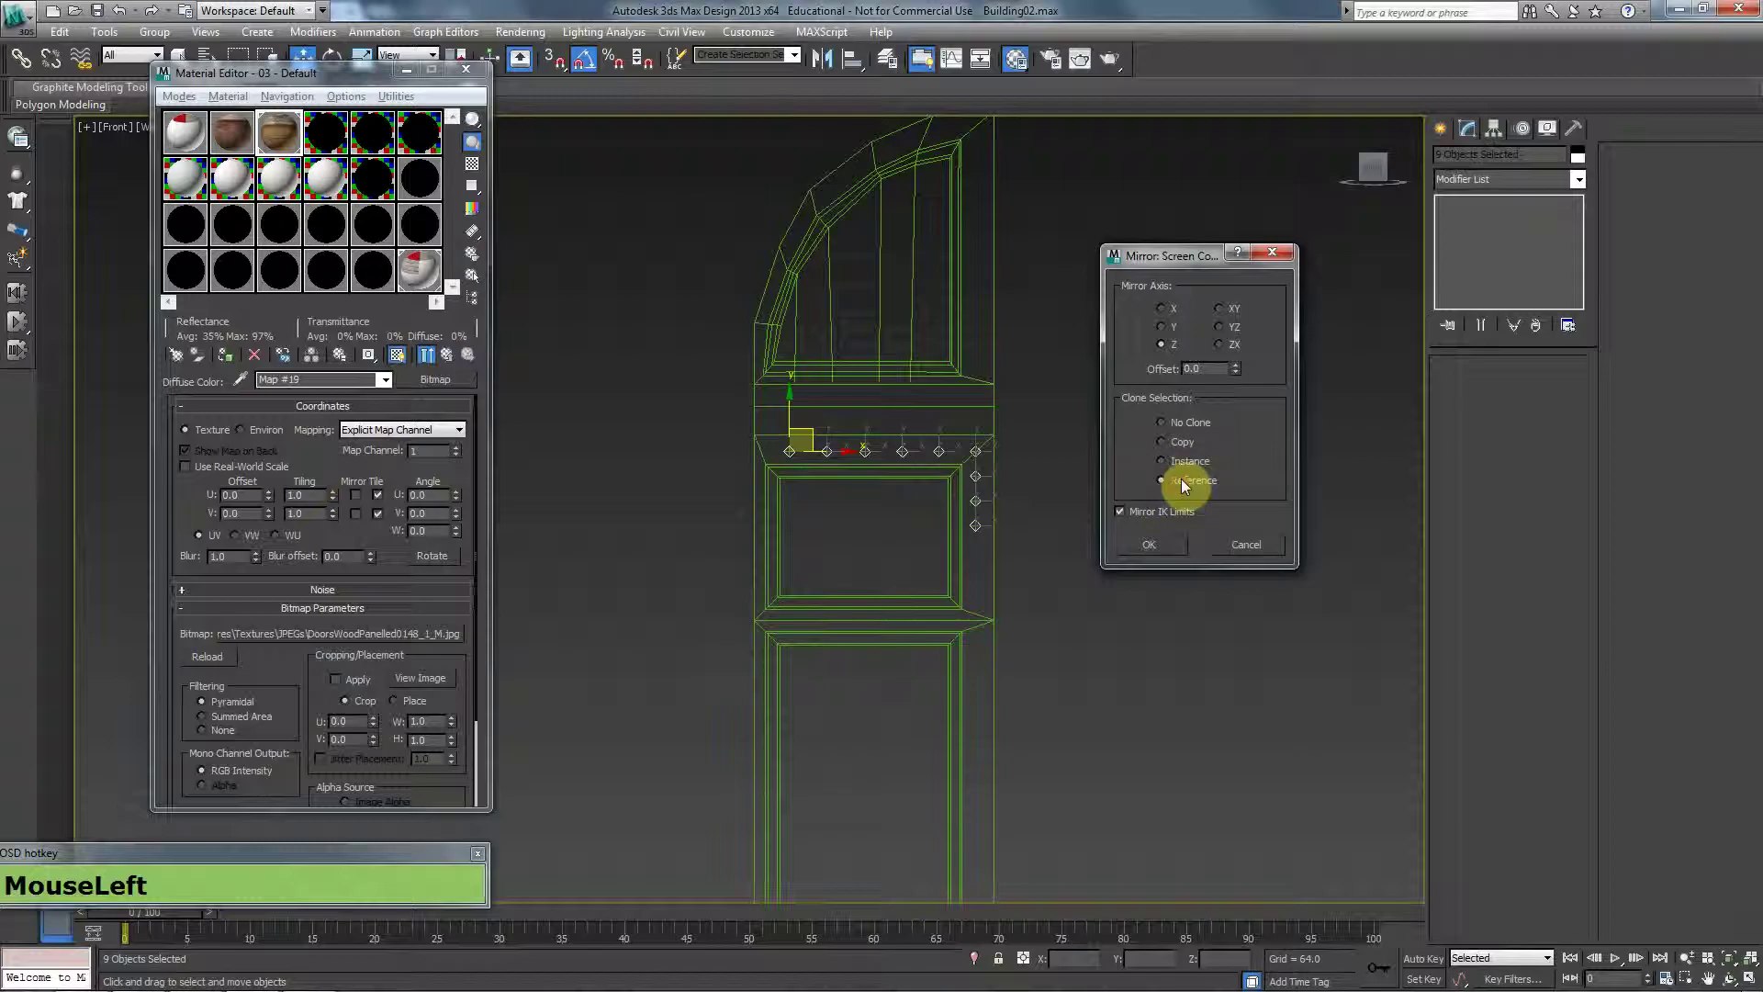
click(1240, 544)
key(alt)
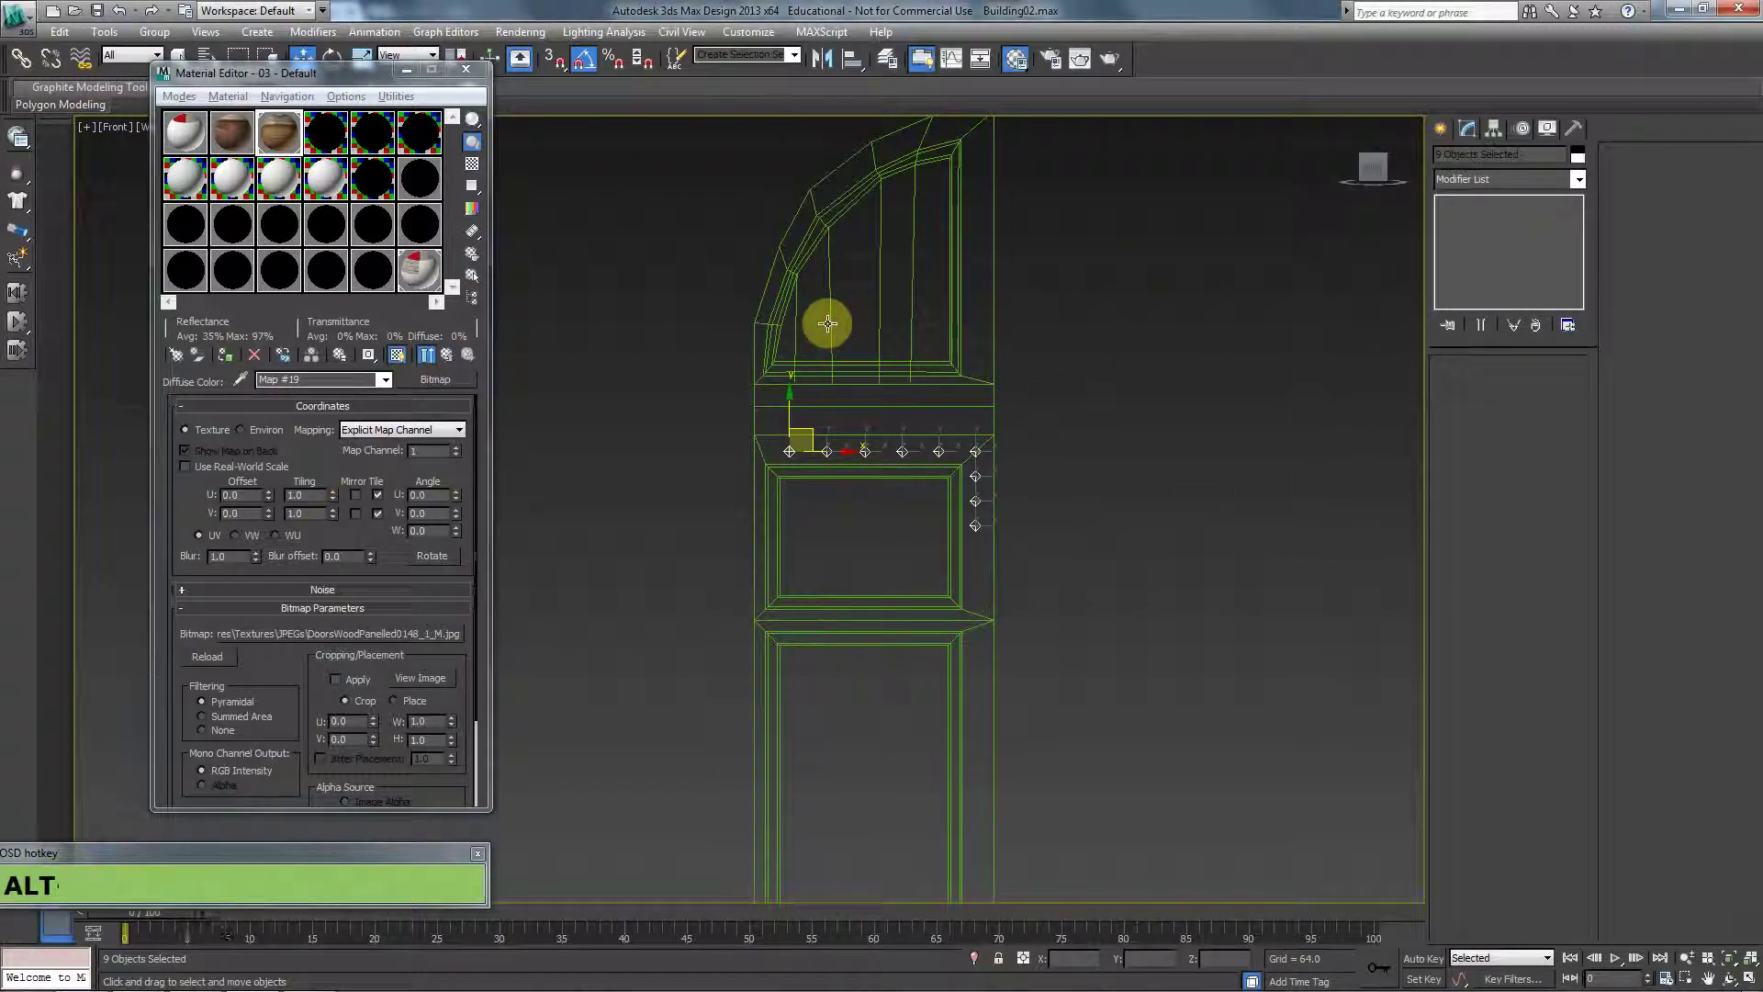
Return to the shaded view and combine the nine selected studs into one group.
key(alt+F3)
middle_drag(789, 336, 751, 252)
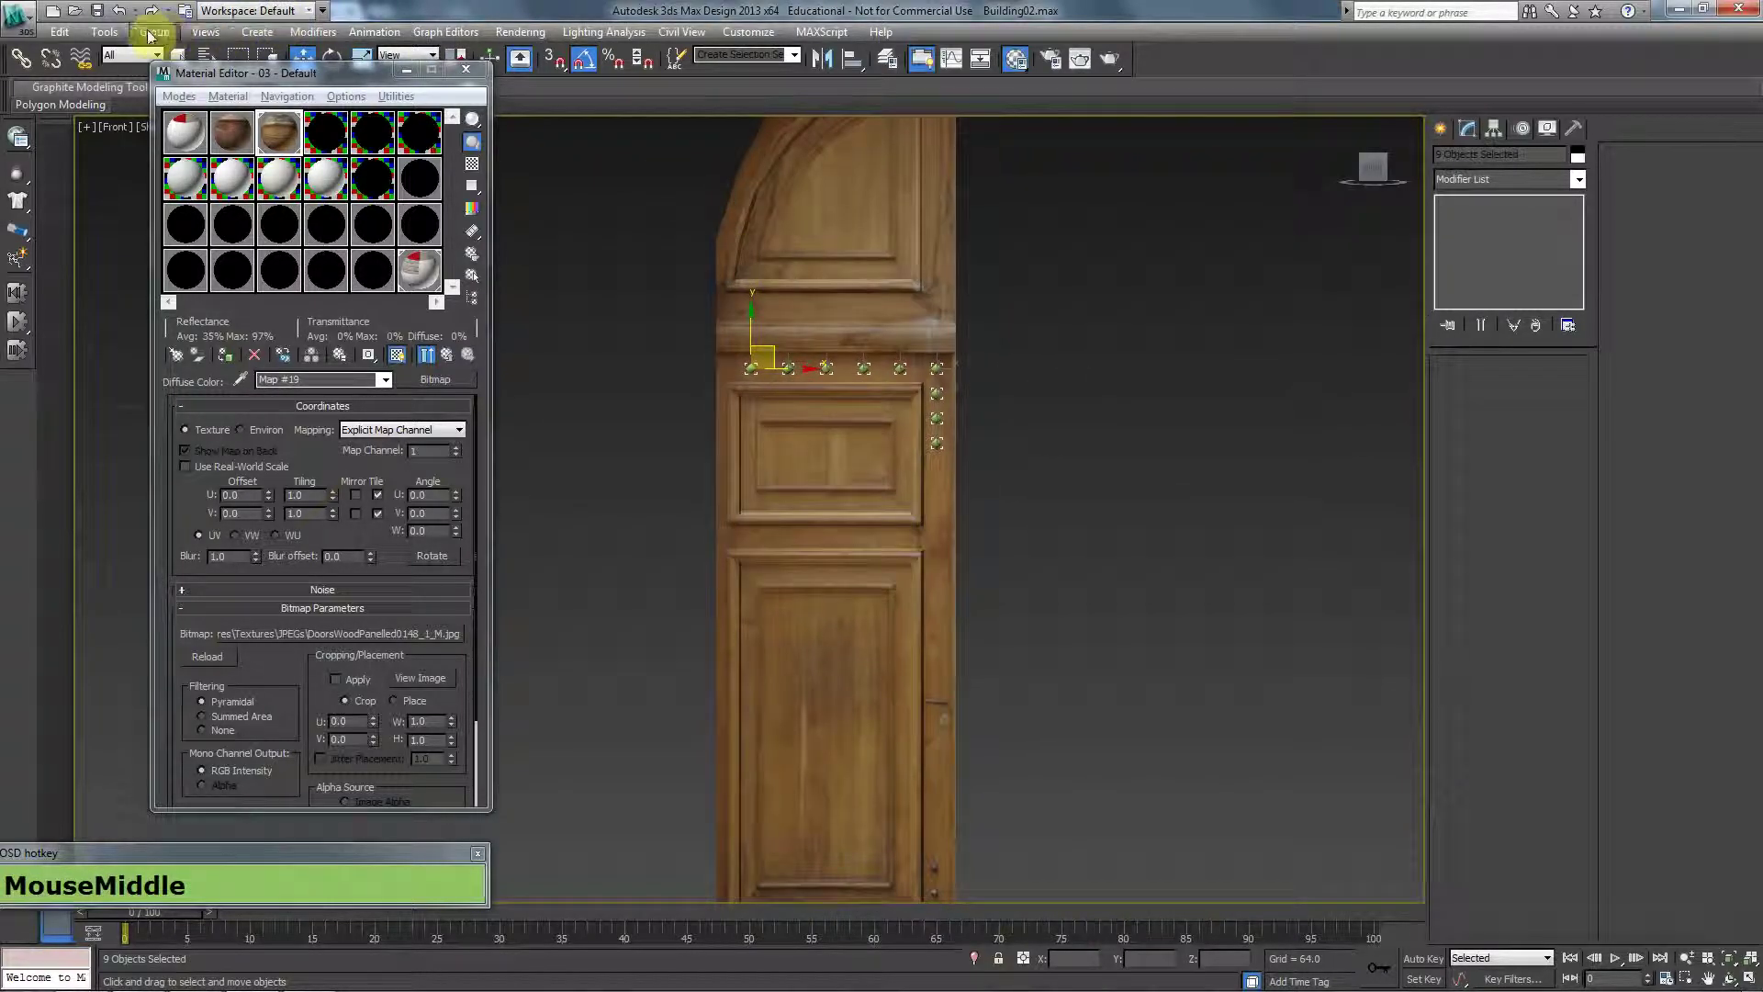
click(155, 32)
click(175, 55)
click(945, 477)
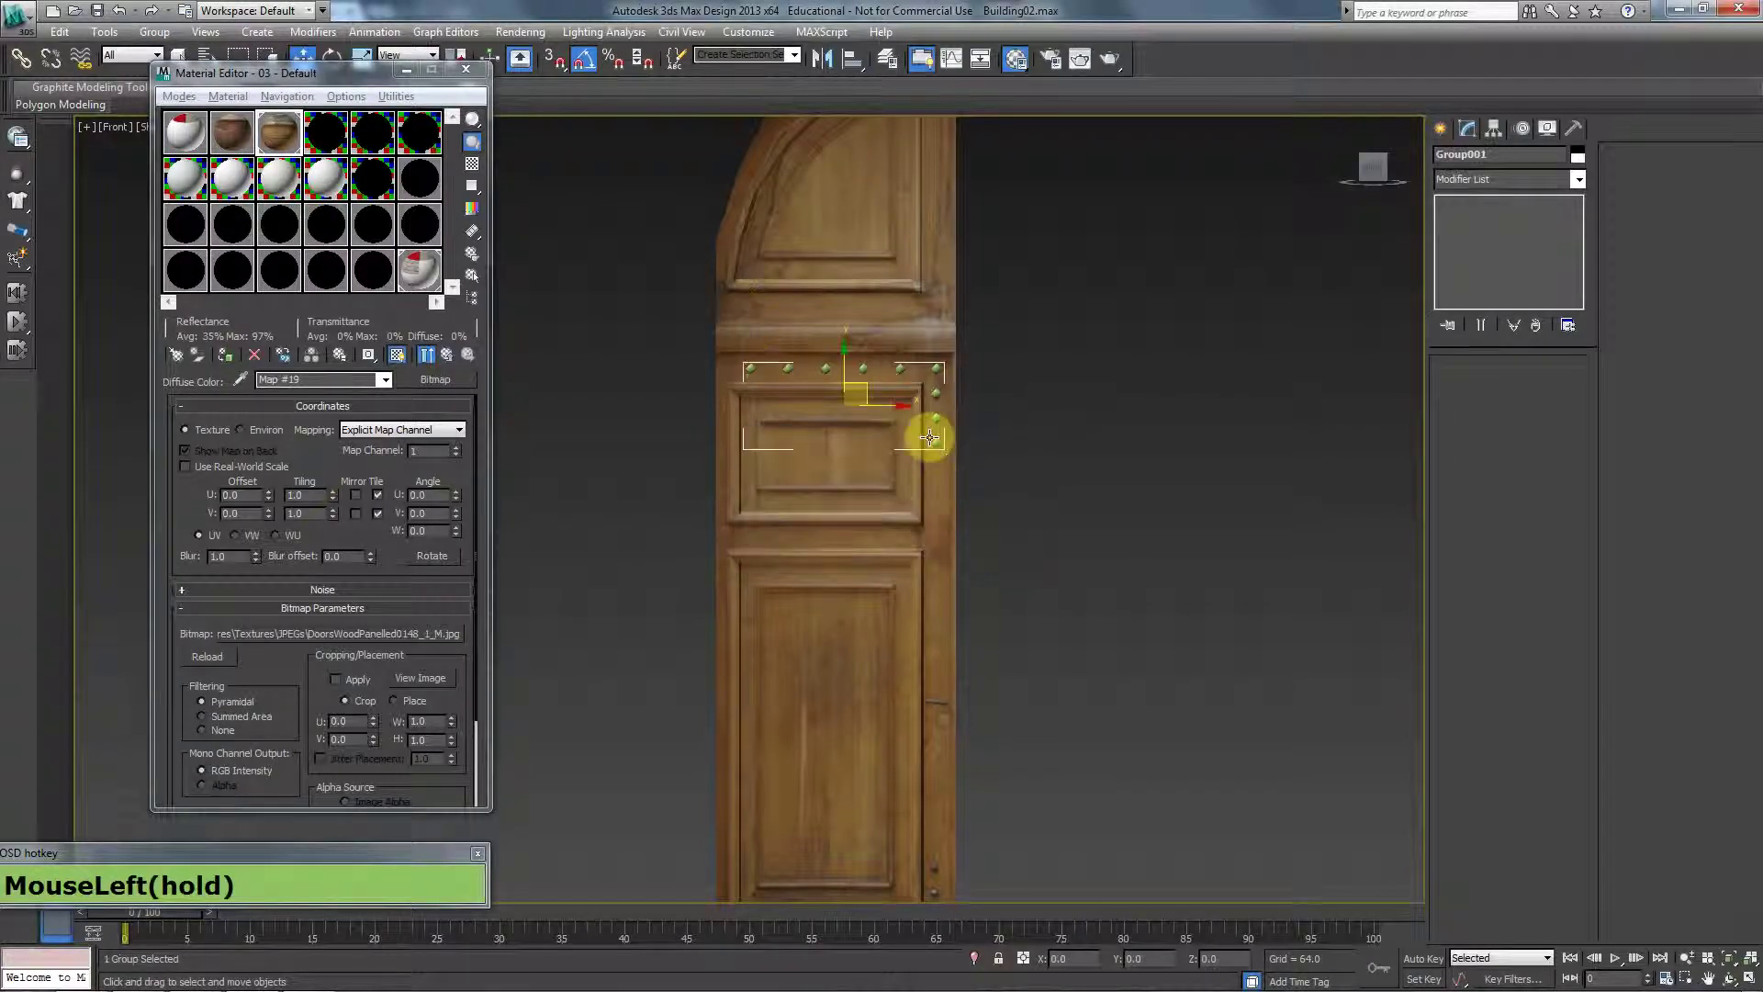
Mirror the stud group about the Y axis as a copy and move it onto the nails along the door's bottom.
click(822, 58)
drag(862, 367, 1070, 275)
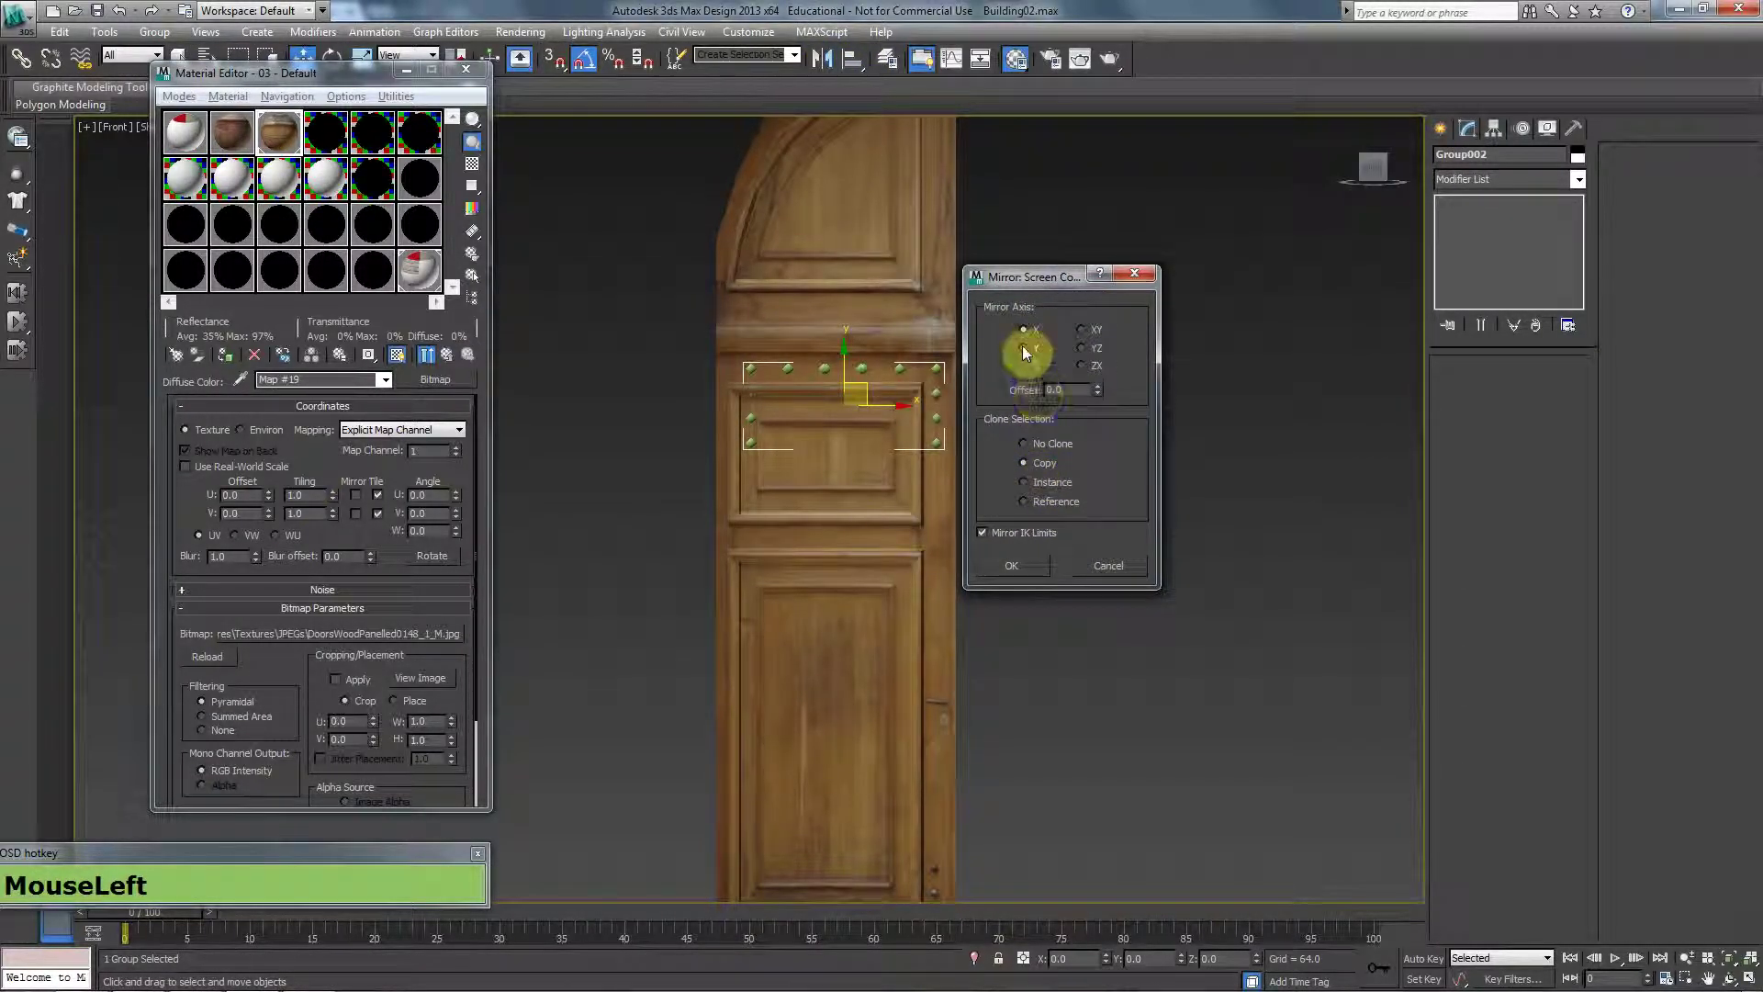
click(1034, 566)
middle_drag(964, 460, 873, 229)
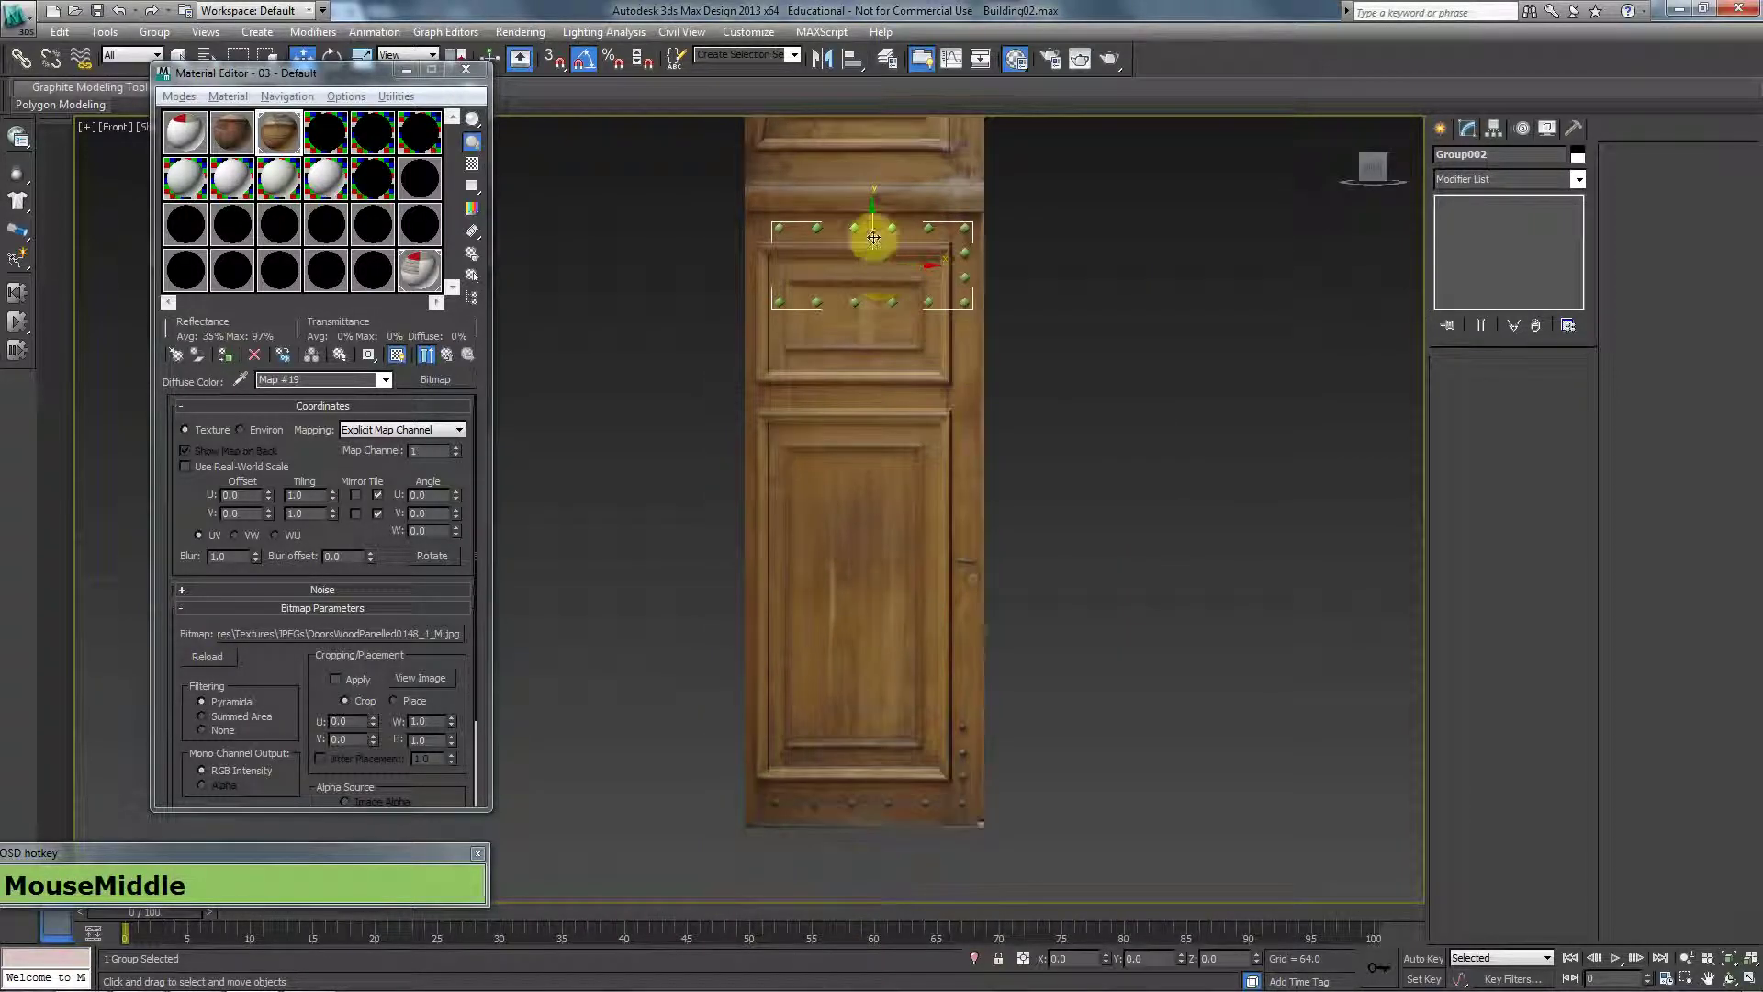
drag(873, 229, 876, 731)
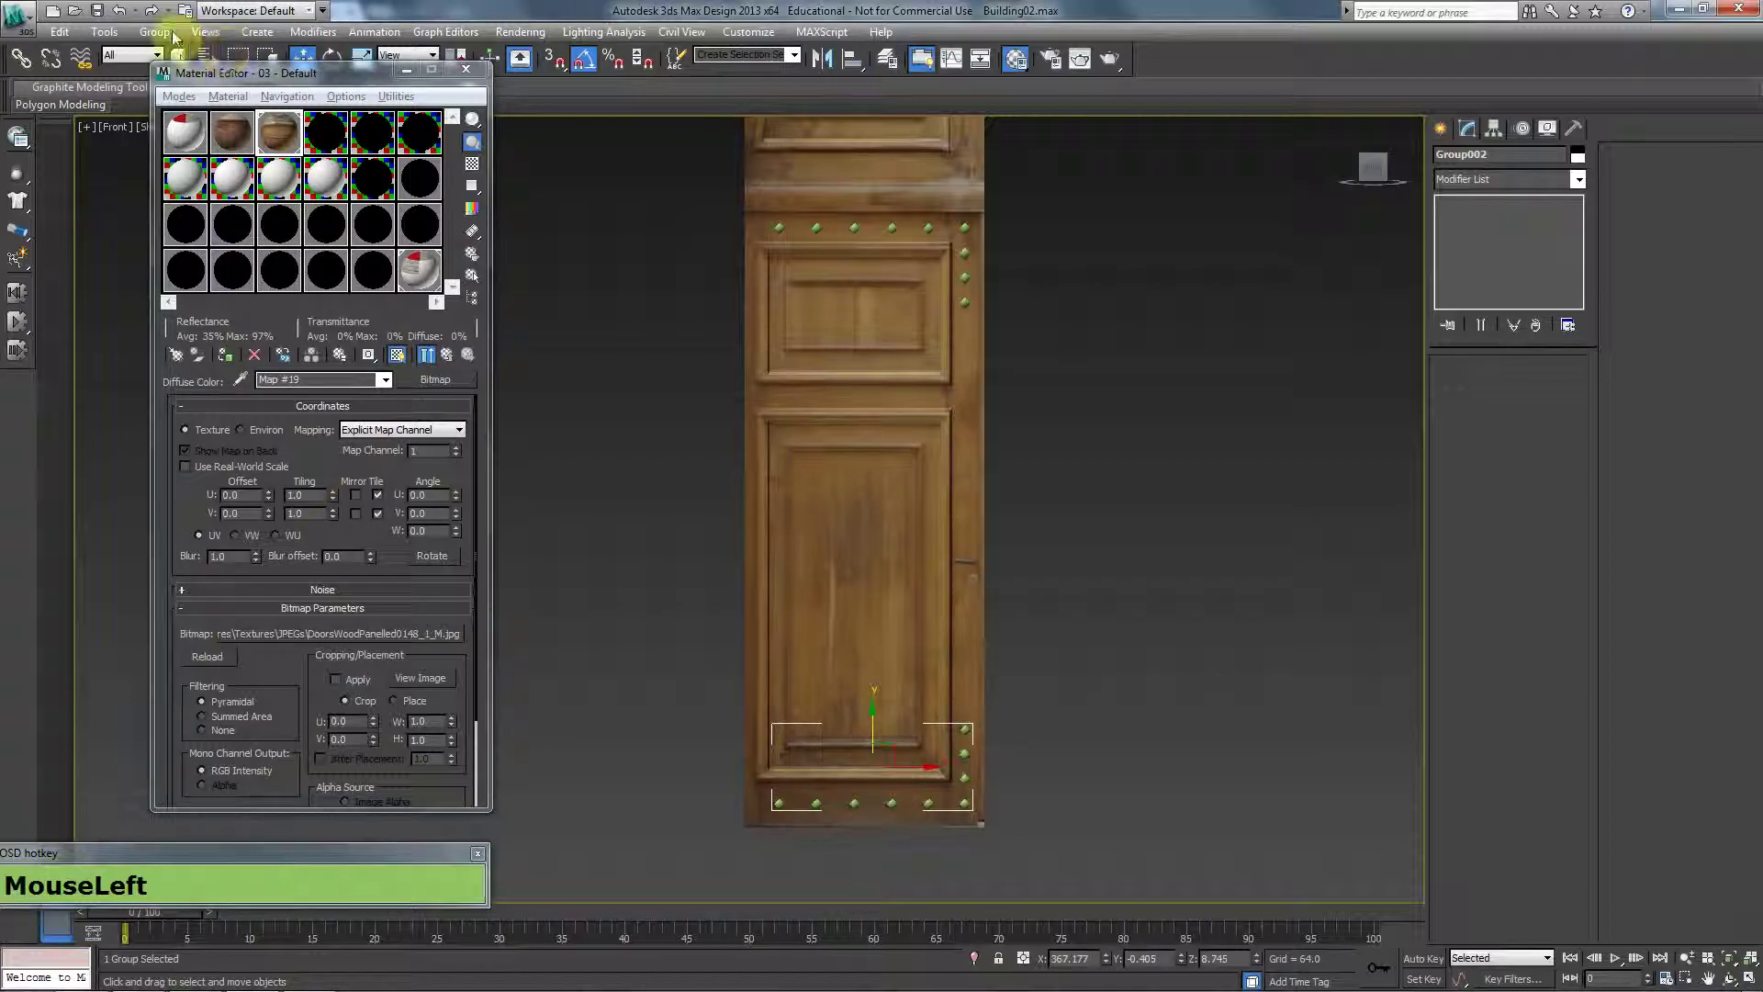
Ungroup both the lower and the upper stud groups.
click(176, 67)
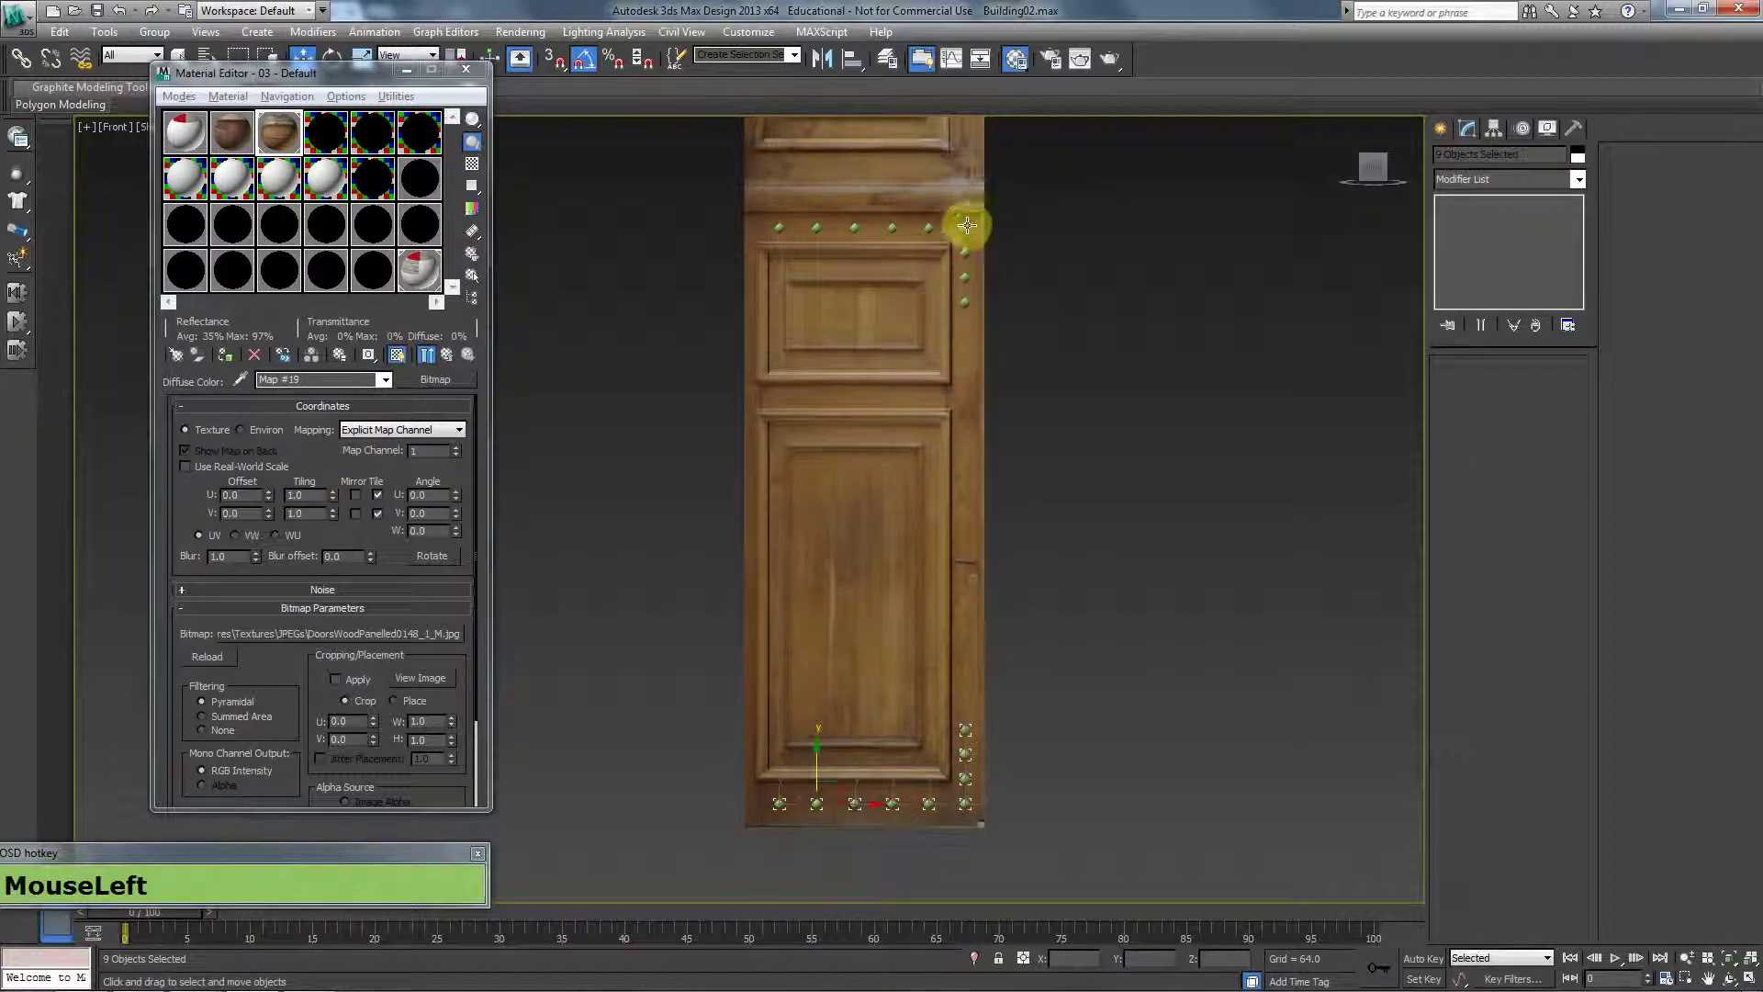
click(967, 224)
key(alt)
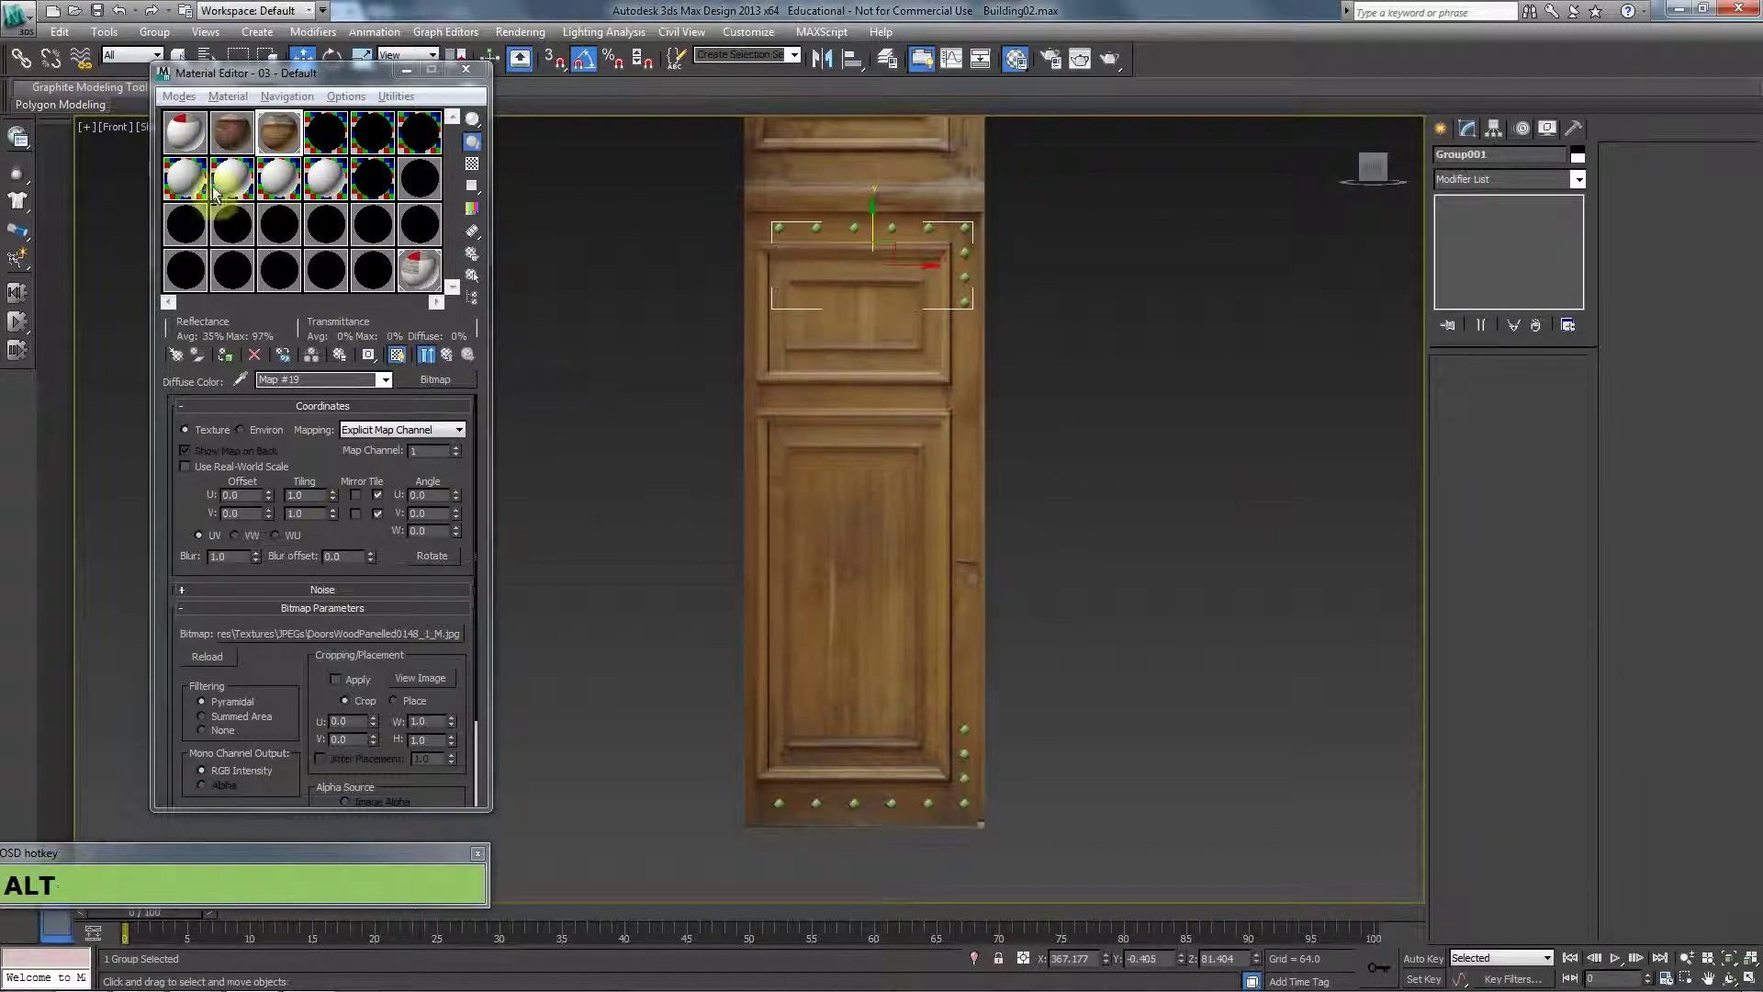
click(154, 31)
click(176, 67)
click(697, 405)
Extrude the door plane's outer border backward in the perspective view to give the door thickness.
click(863, 580)
alt+middle_drag(850, 575, 992, 462)
right_click(861, 306)
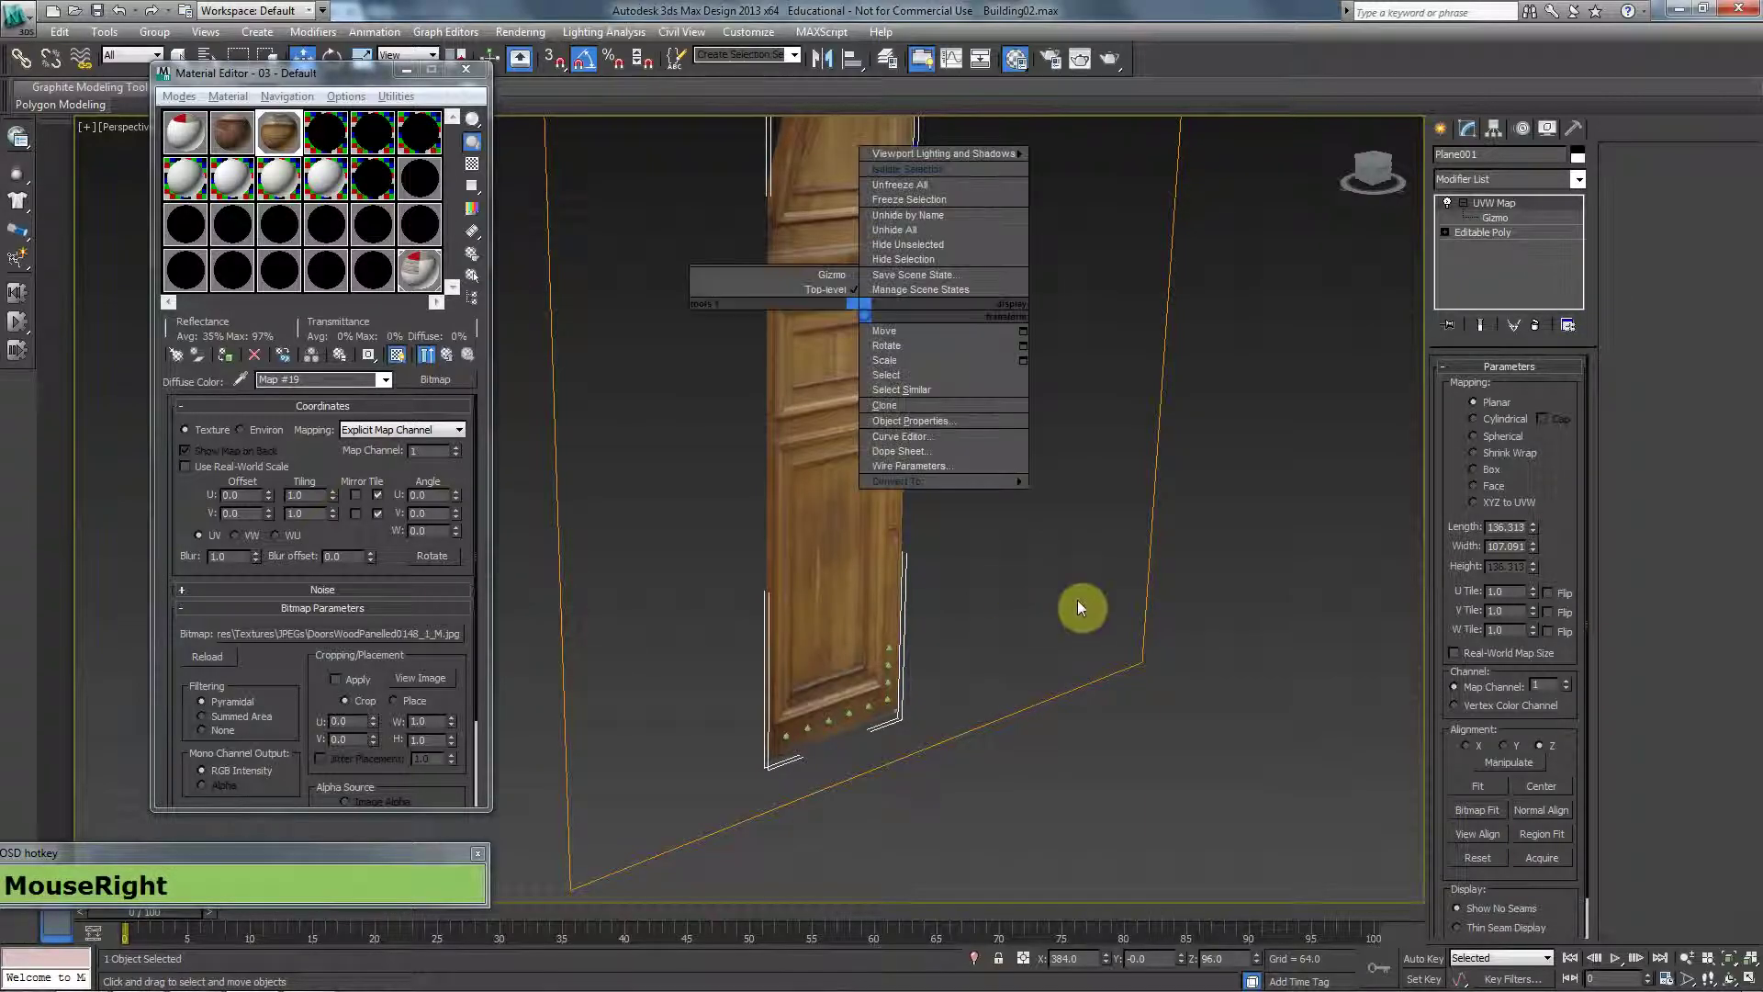
click(1482, 235)
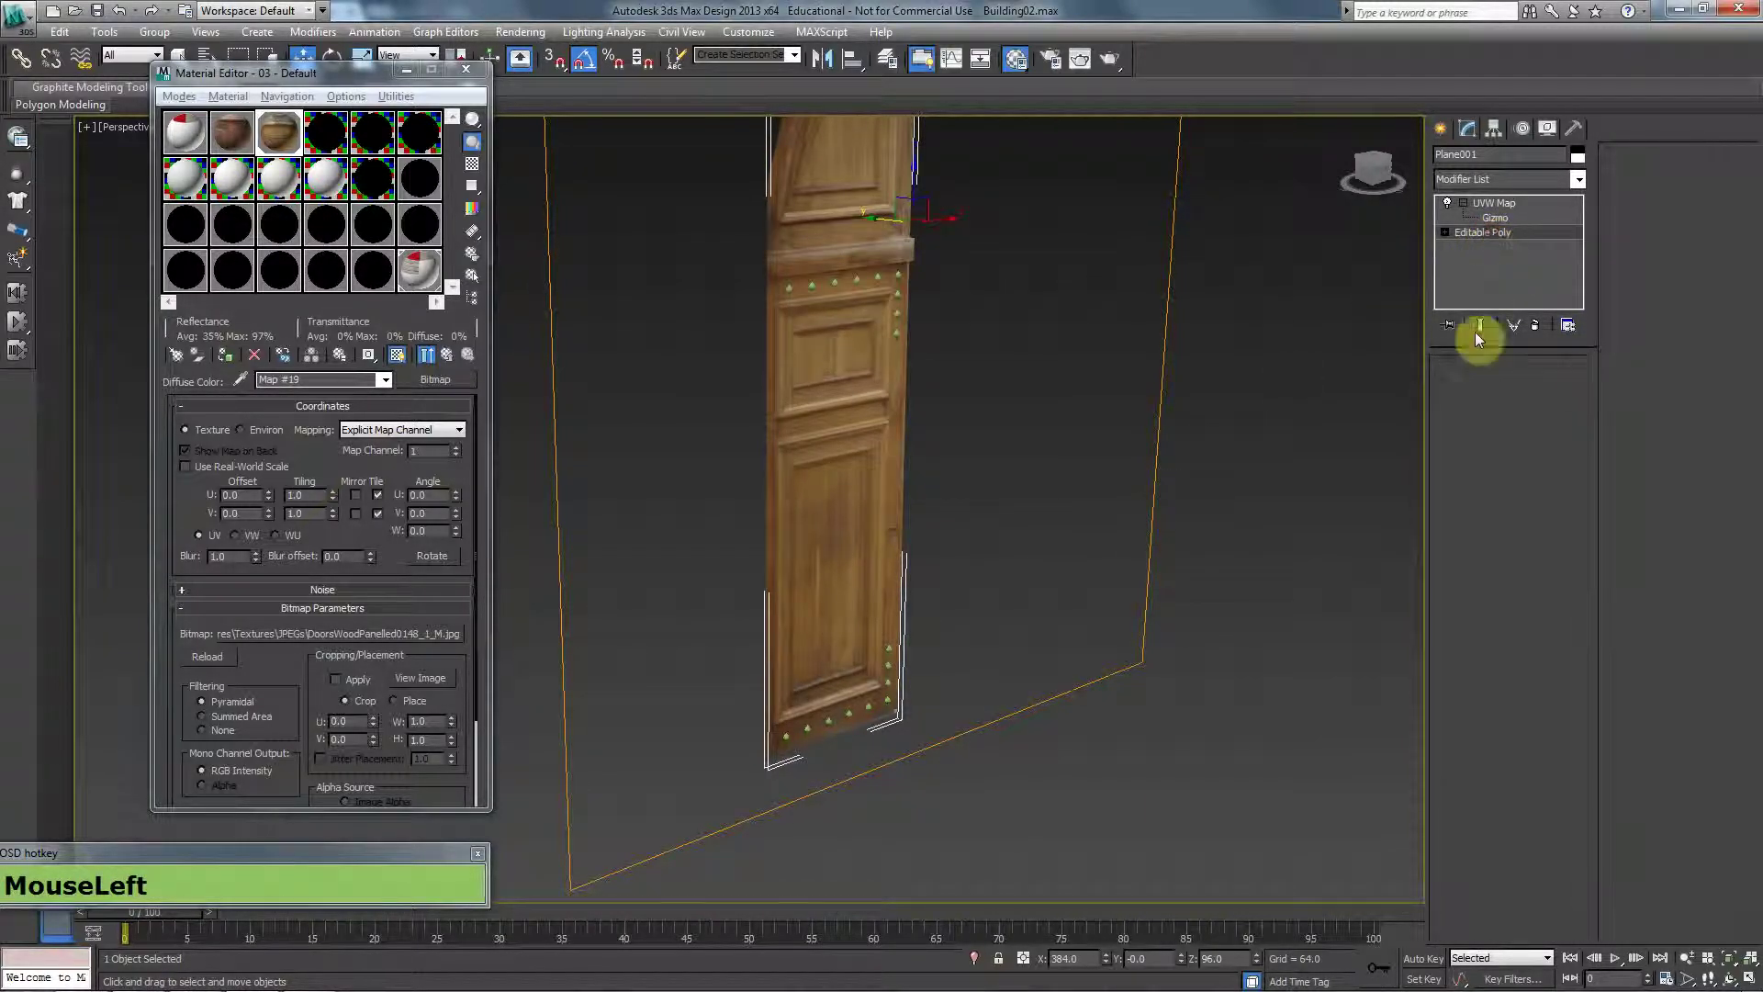
click(1506, 384)
alt+middle_drag(732, 480, 933, 440)
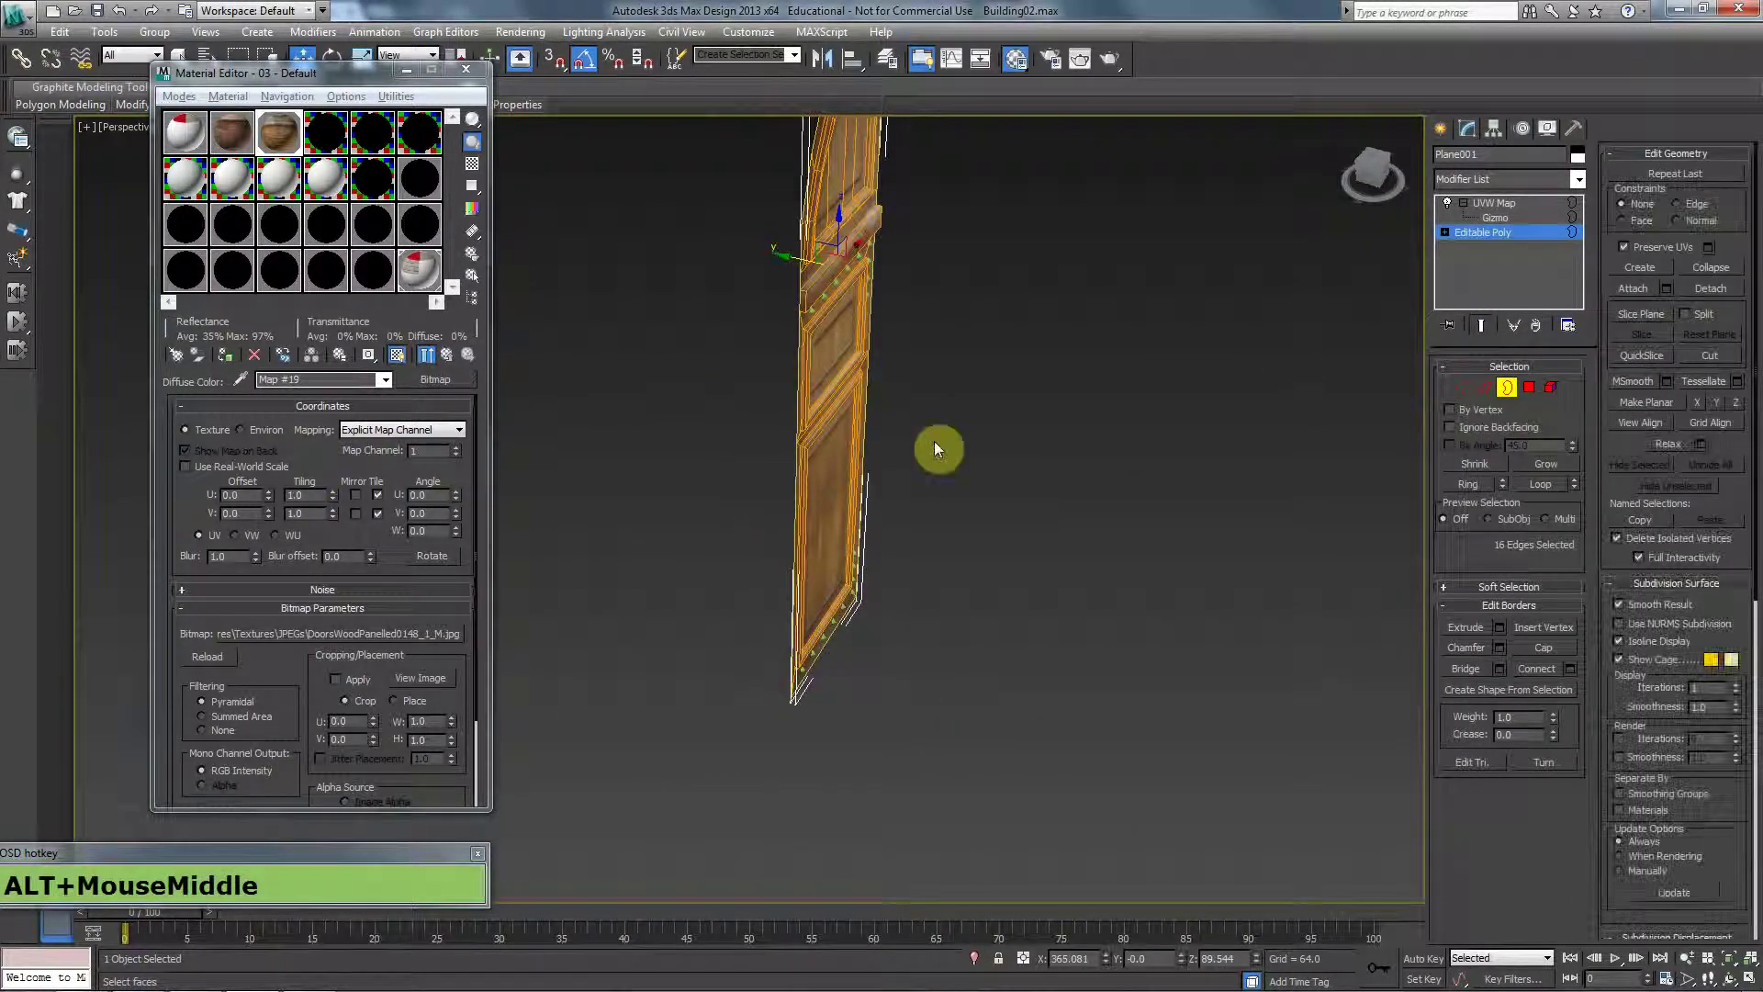
shift+drag(788, 263, 762, 254)
mouse_move(818, 394)
alt+middle_down()
mouse_move(1353, 456)
mouse_move(1506, 381)
alt+middle_up()
click(961, 433)
alt+middle_drag(961, 433, 901, 489)
Switch to Photoshop and open DoorsWoodPanelled0148_1_M.jpg from the JPEGs folder inside Textures.
key(alt+Tab)
key(alt+Tab)
key(alt+Tab)
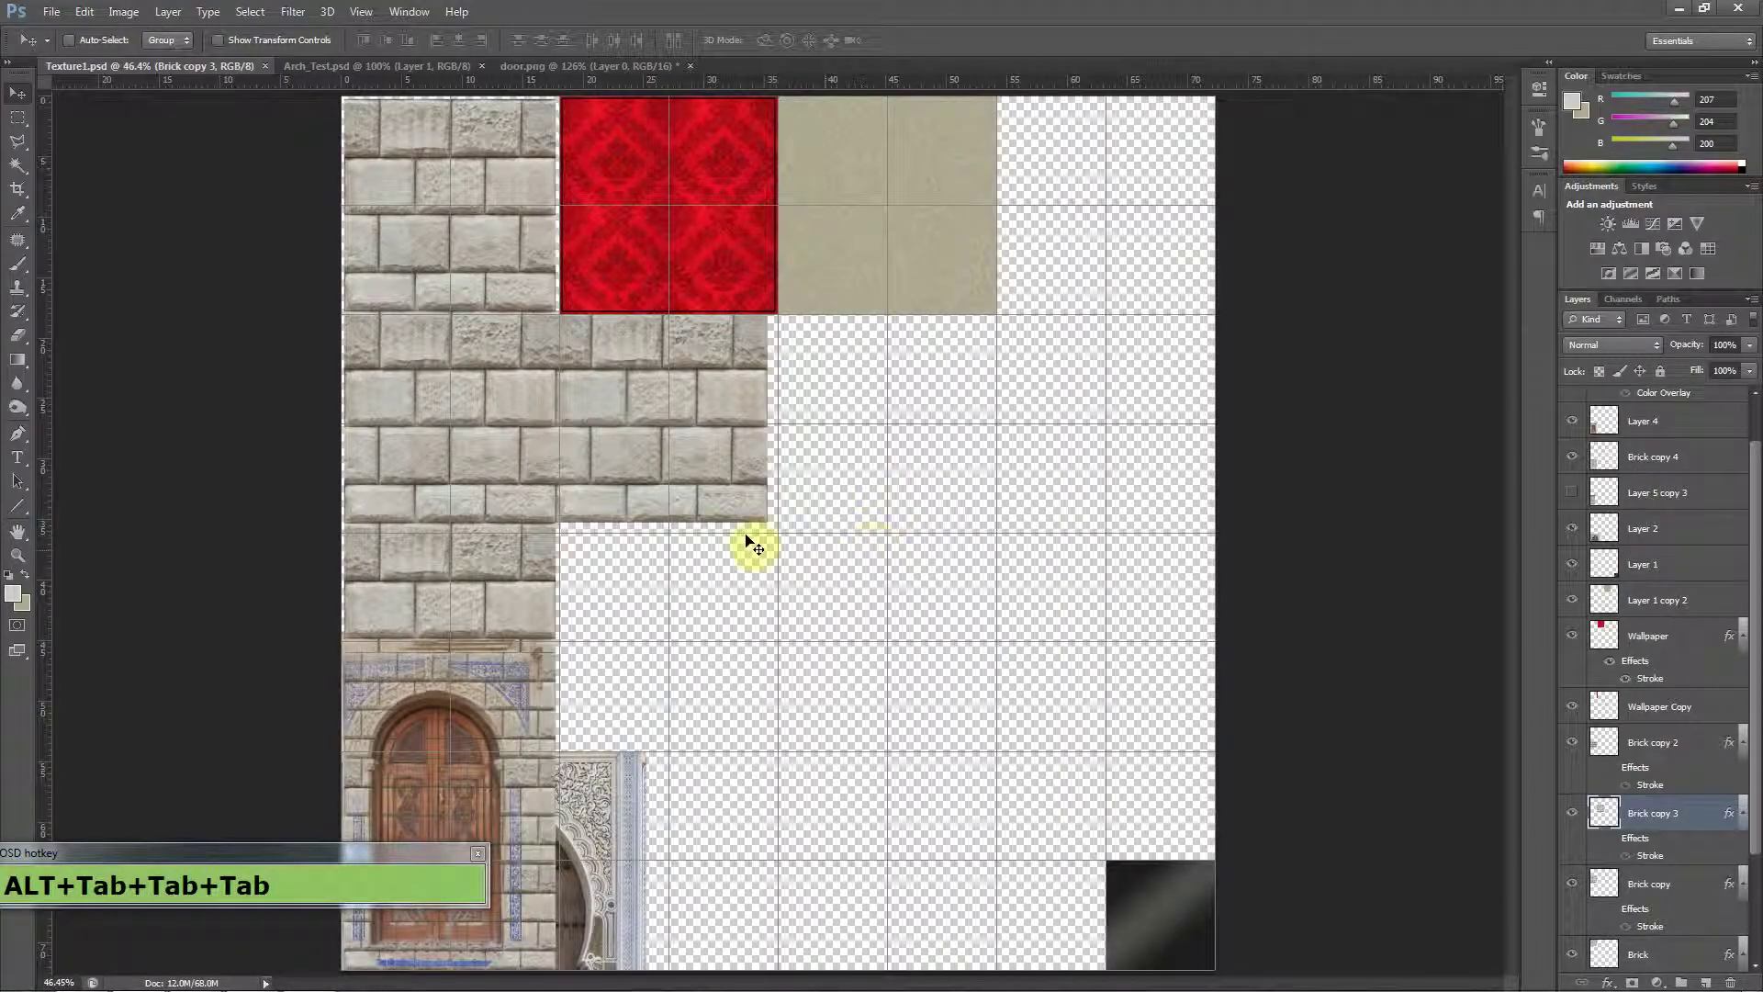
key(ctrl)
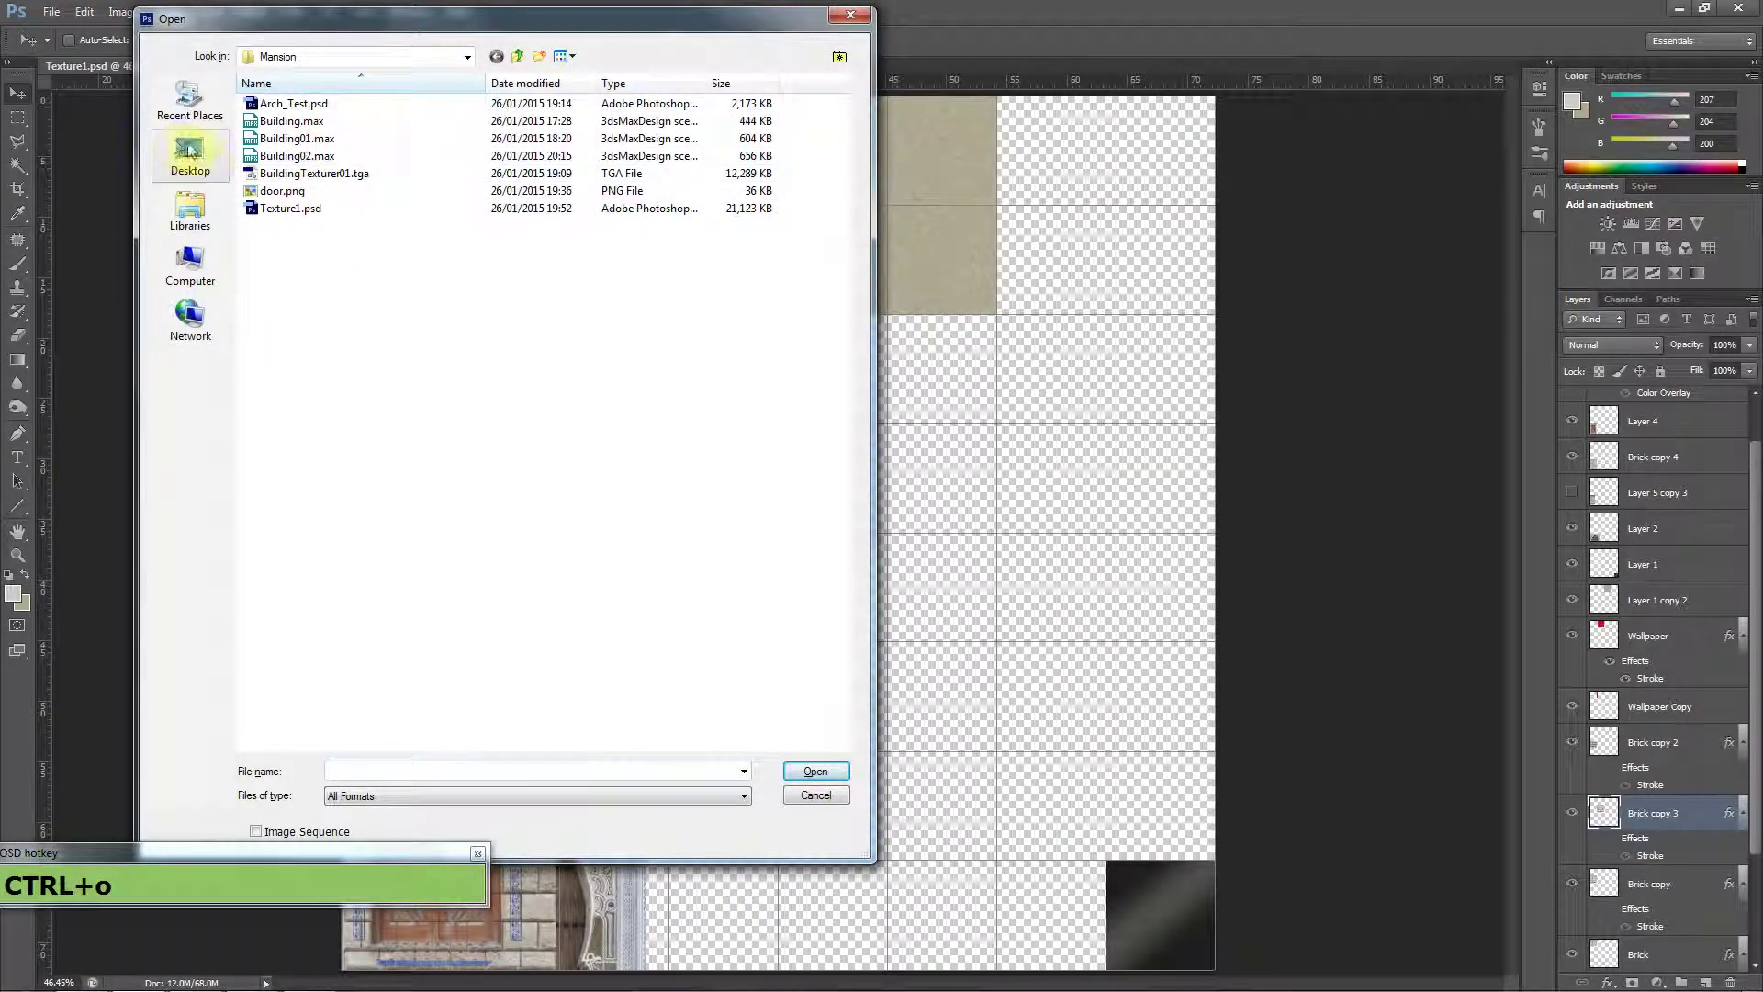
click(517, 57)
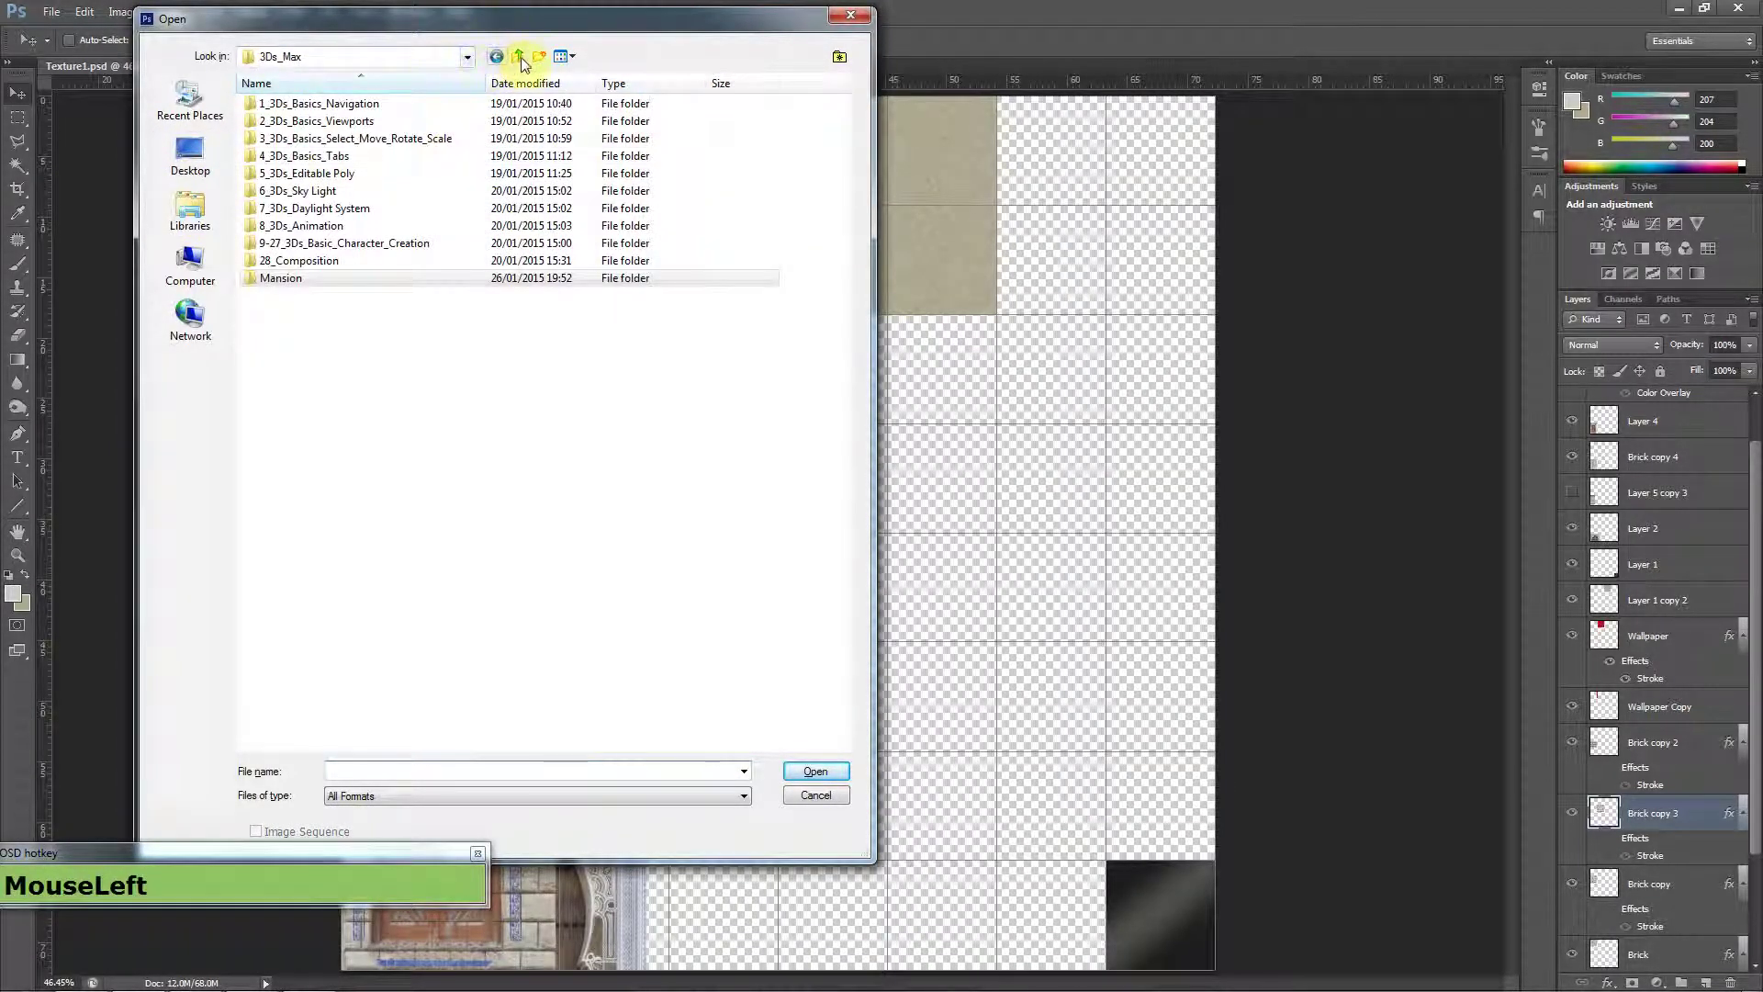
click(519, 58)
click(519, 57)
click(520, 58)
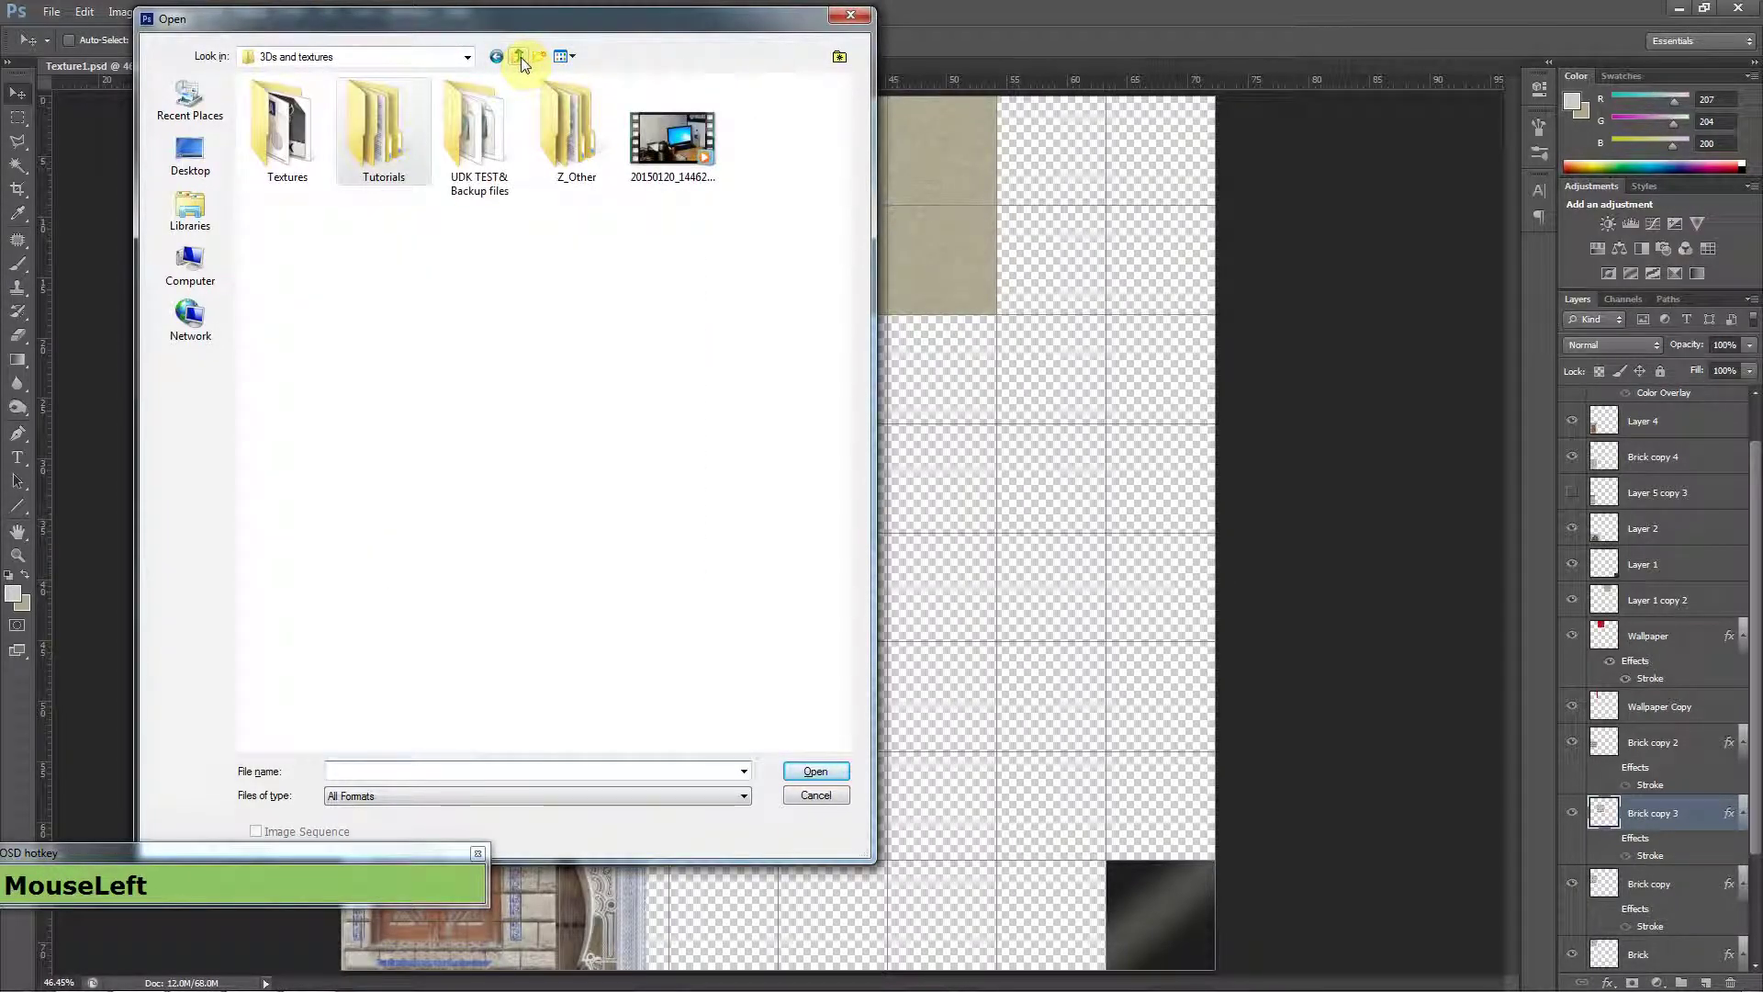
double_click(287, 129)
double_click(584, 177)
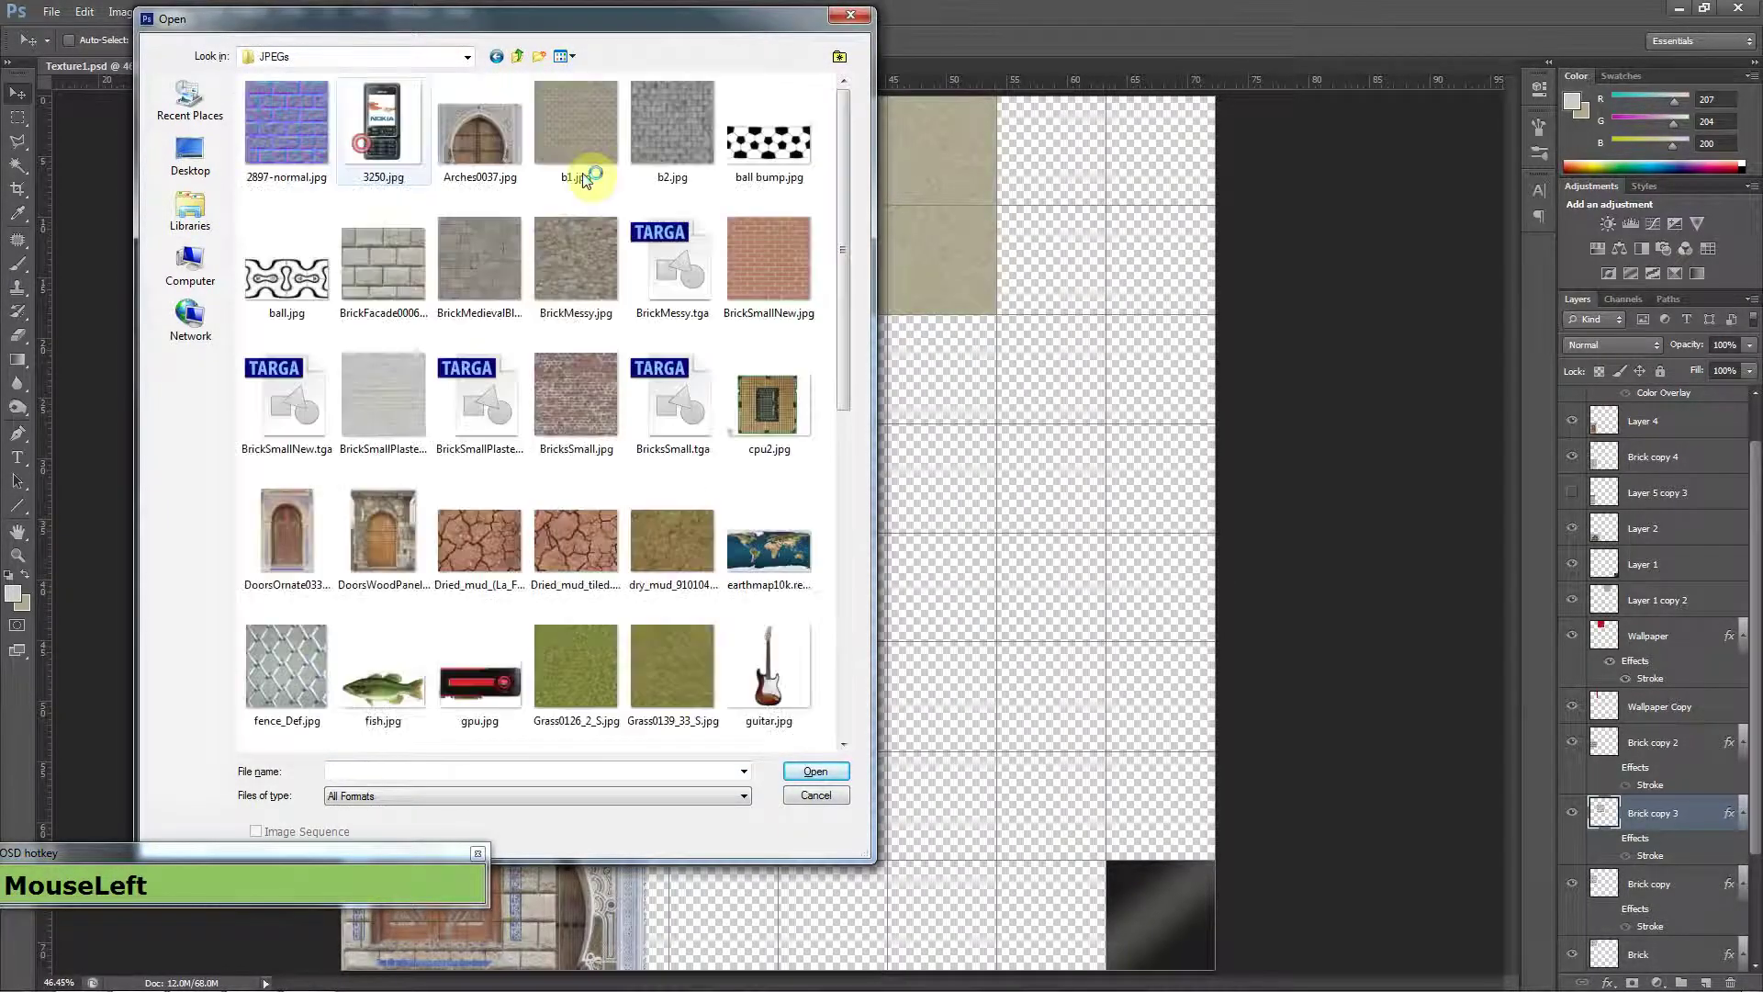
scroll(602, 321, down, 1)
double_click(380, 400)
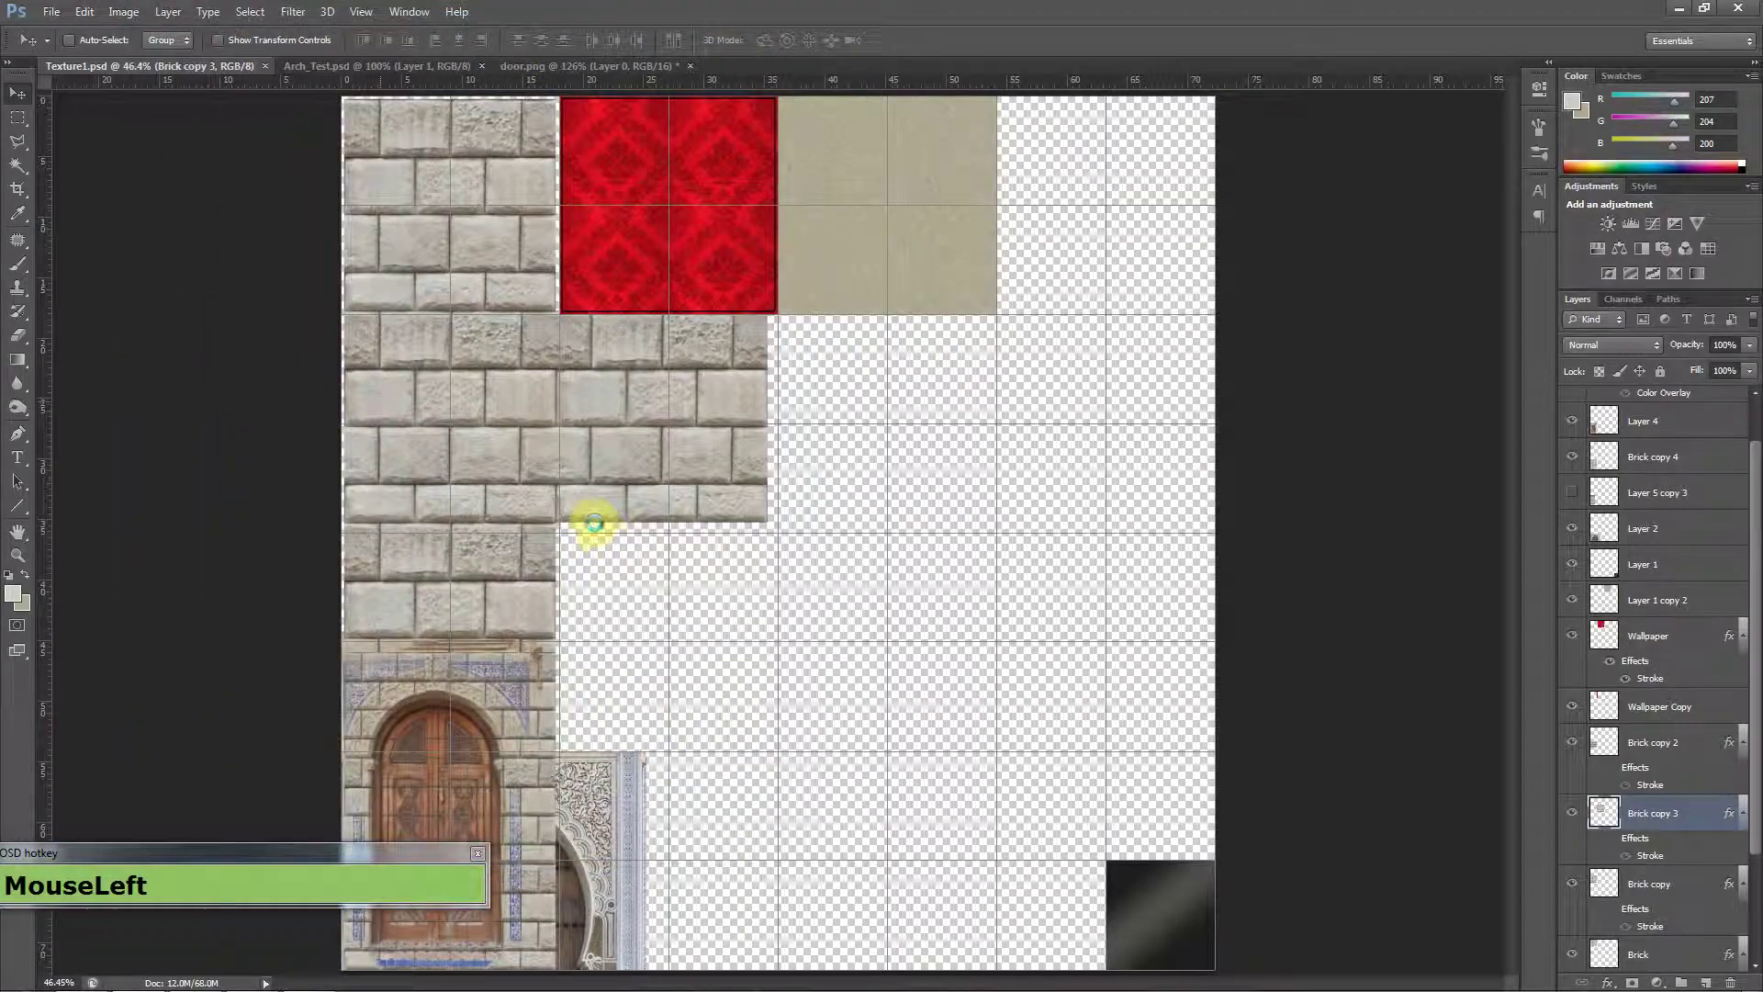
Copy the entire door photo into Texture1.psd and place it as the topmost layer.
key(ctrl+shift+a)
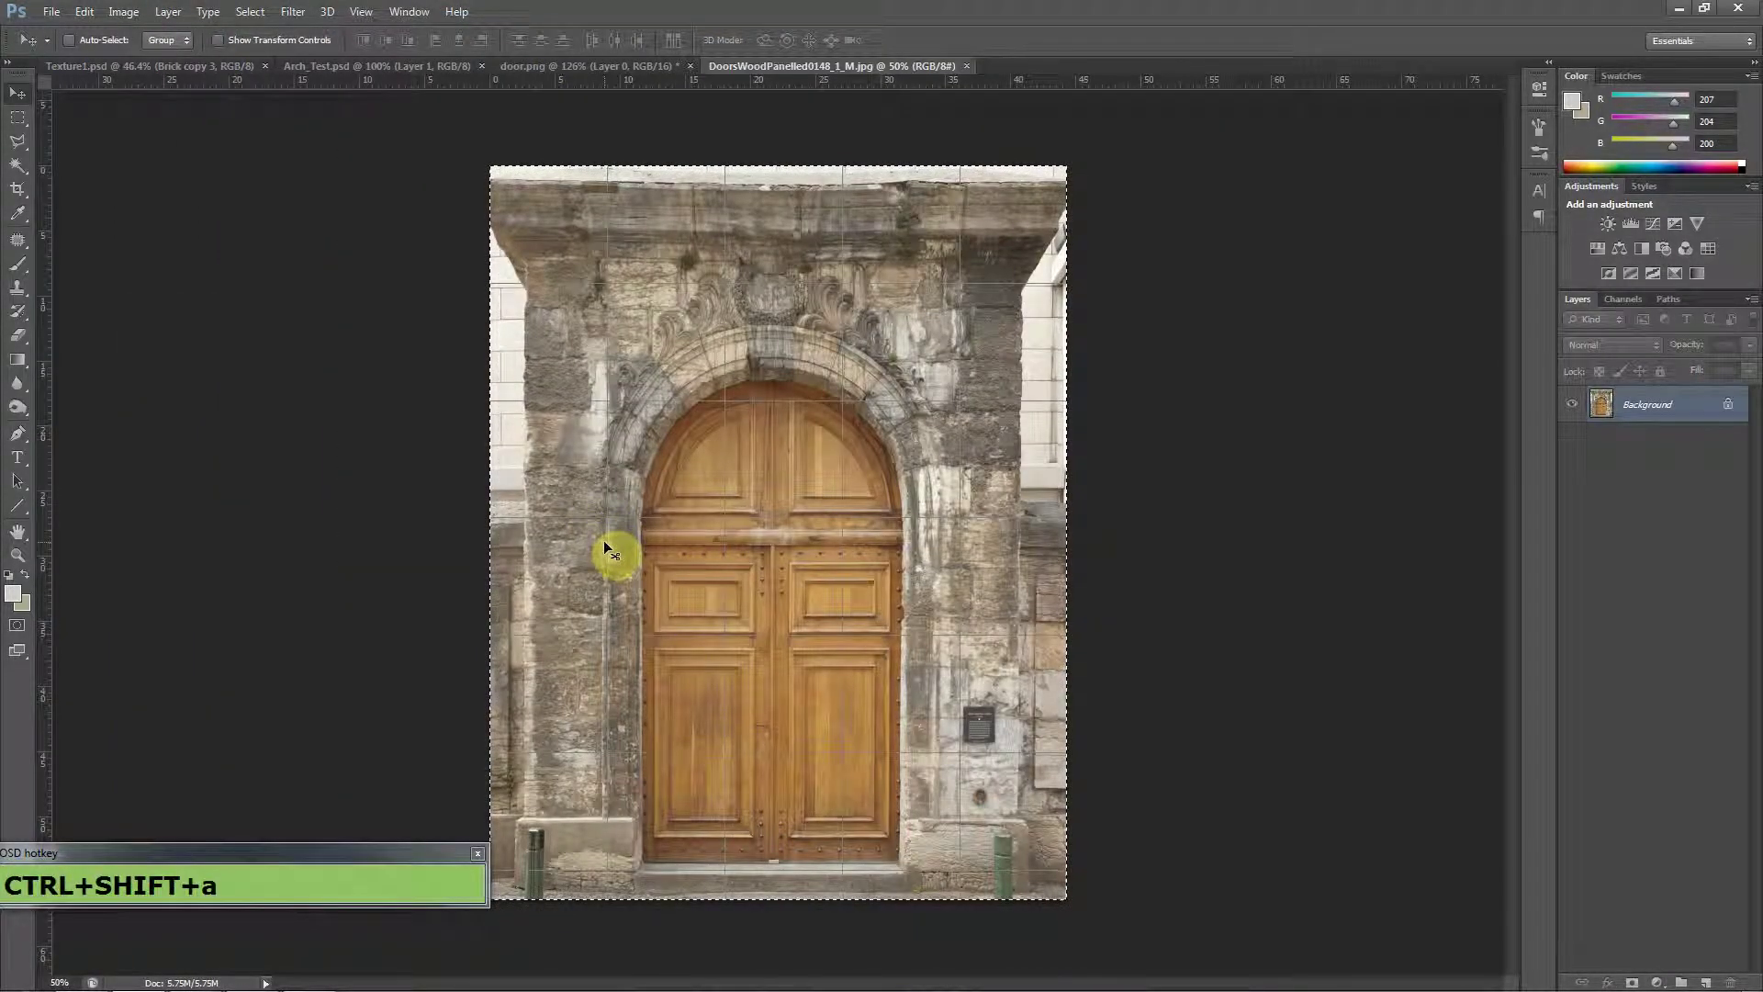
key(ctrl+c)
click(648, 61)
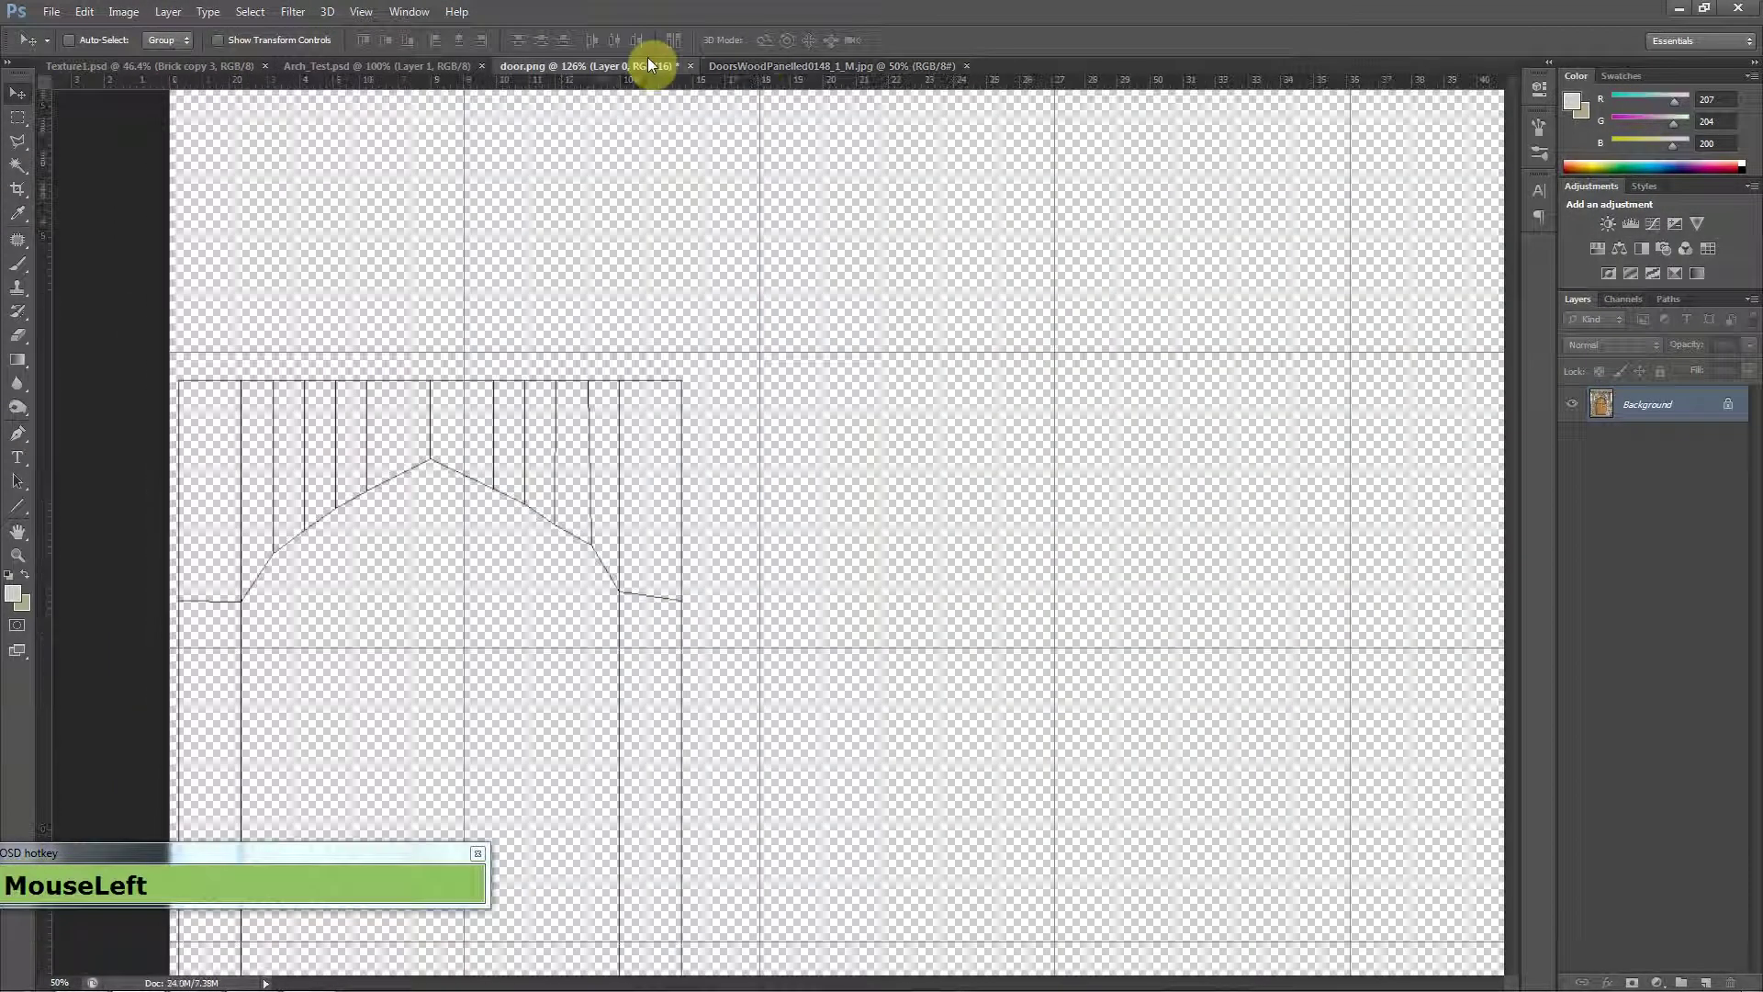
click(416, 60)
click(234, 62)
key(ctrl+v)
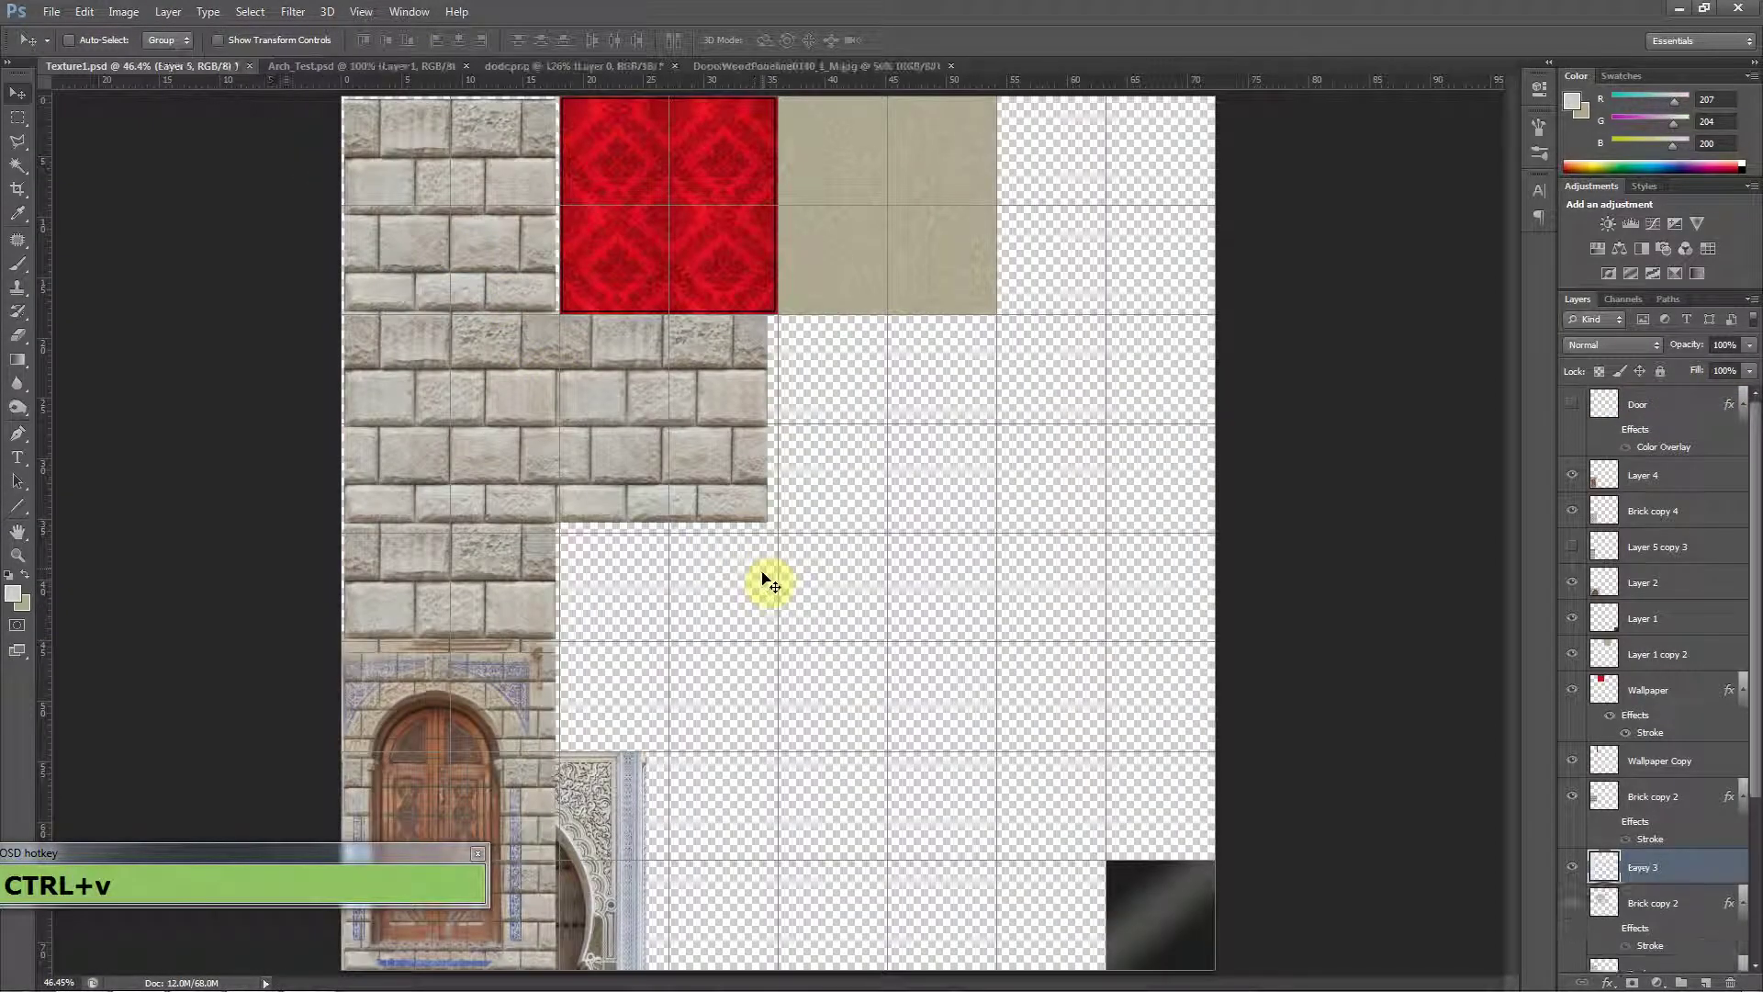
drag(824, 473, 787, 549)
drag(1717, 868, 1664, 390)
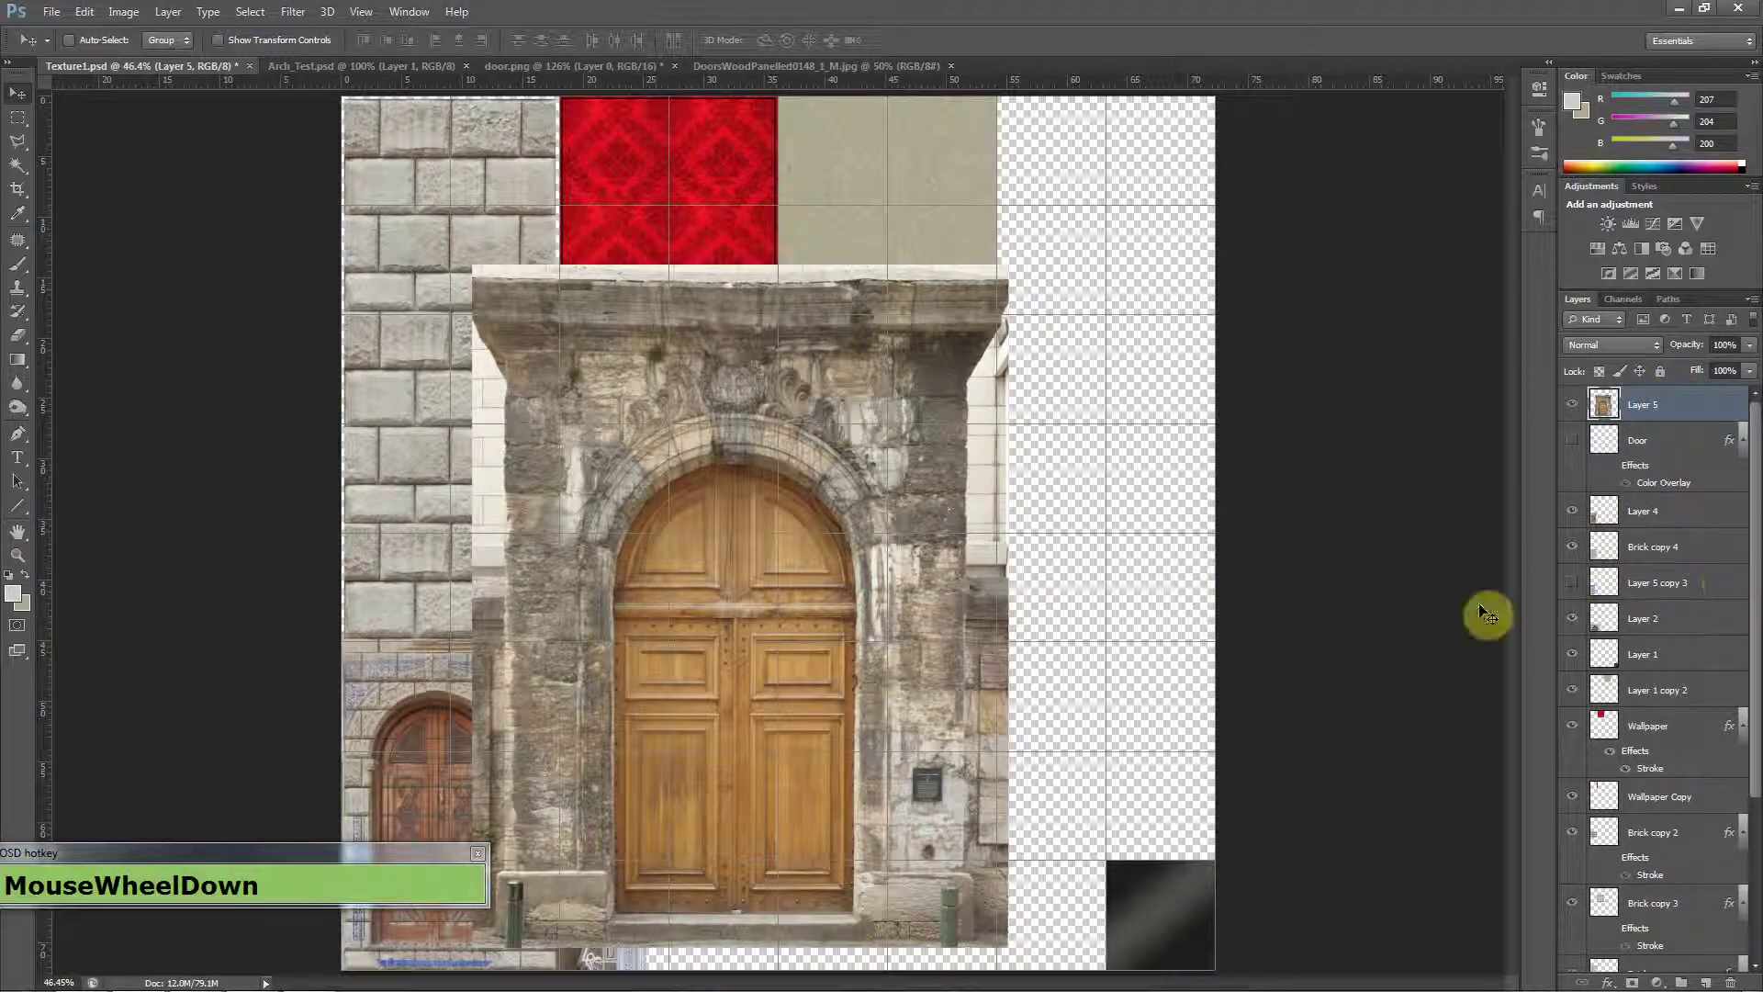
Scale the pasted door photo layer proportionally to 68.5% and apply the transform.
alt+scroll(945, 661, down, 3)
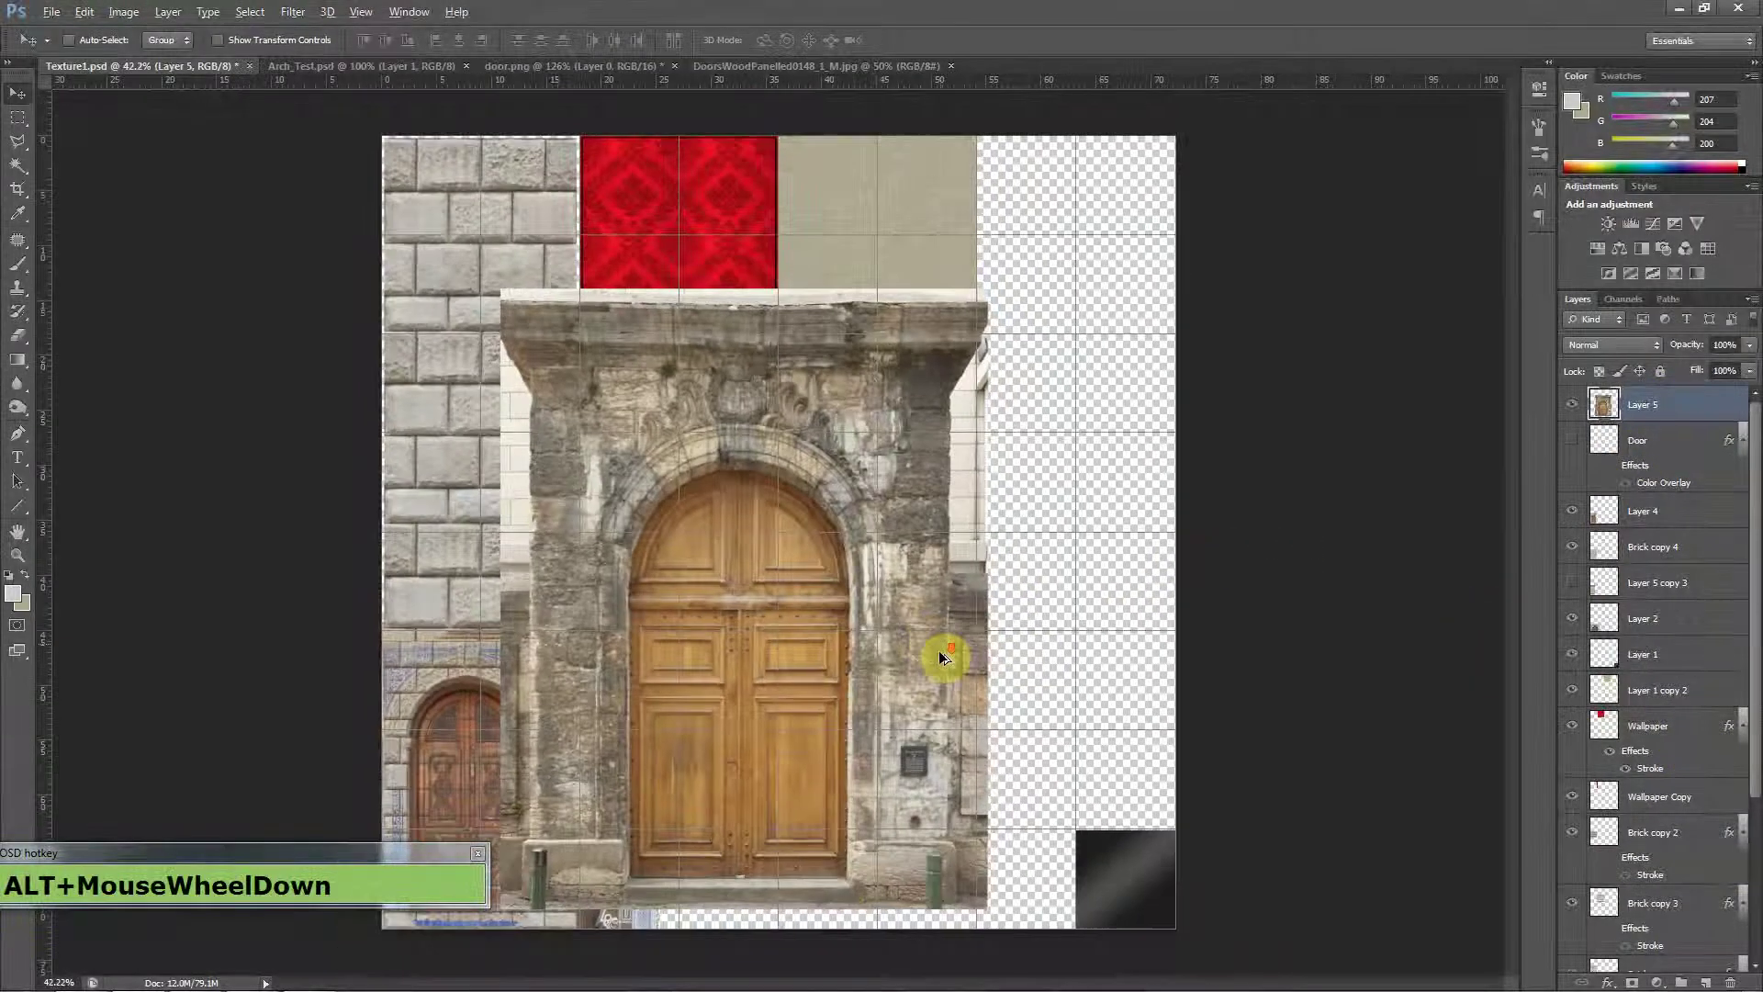
key(ctrl+t)
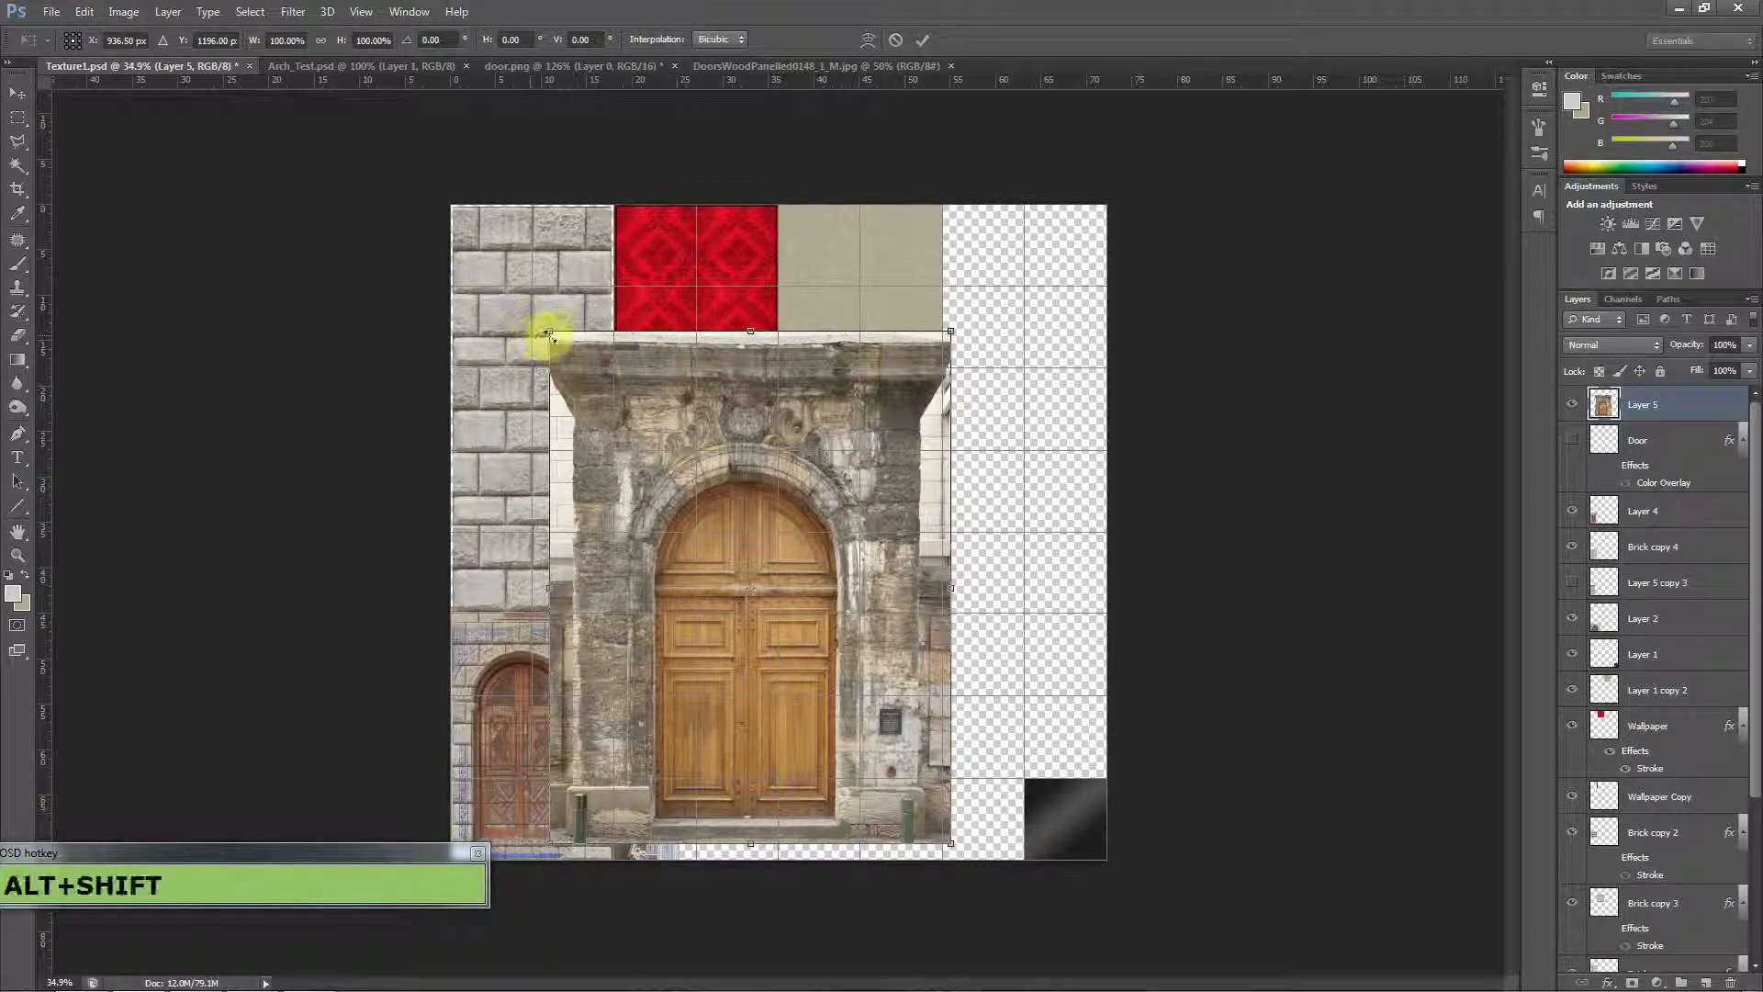
alt+shift+drag(548, 333, 650, 723)
alt+scroll(700, 764, up, 2)
alt+scroll(707, 746, up, 4)
drag(655, 606, 697, 362)
drag(617, 717, 654, 493)
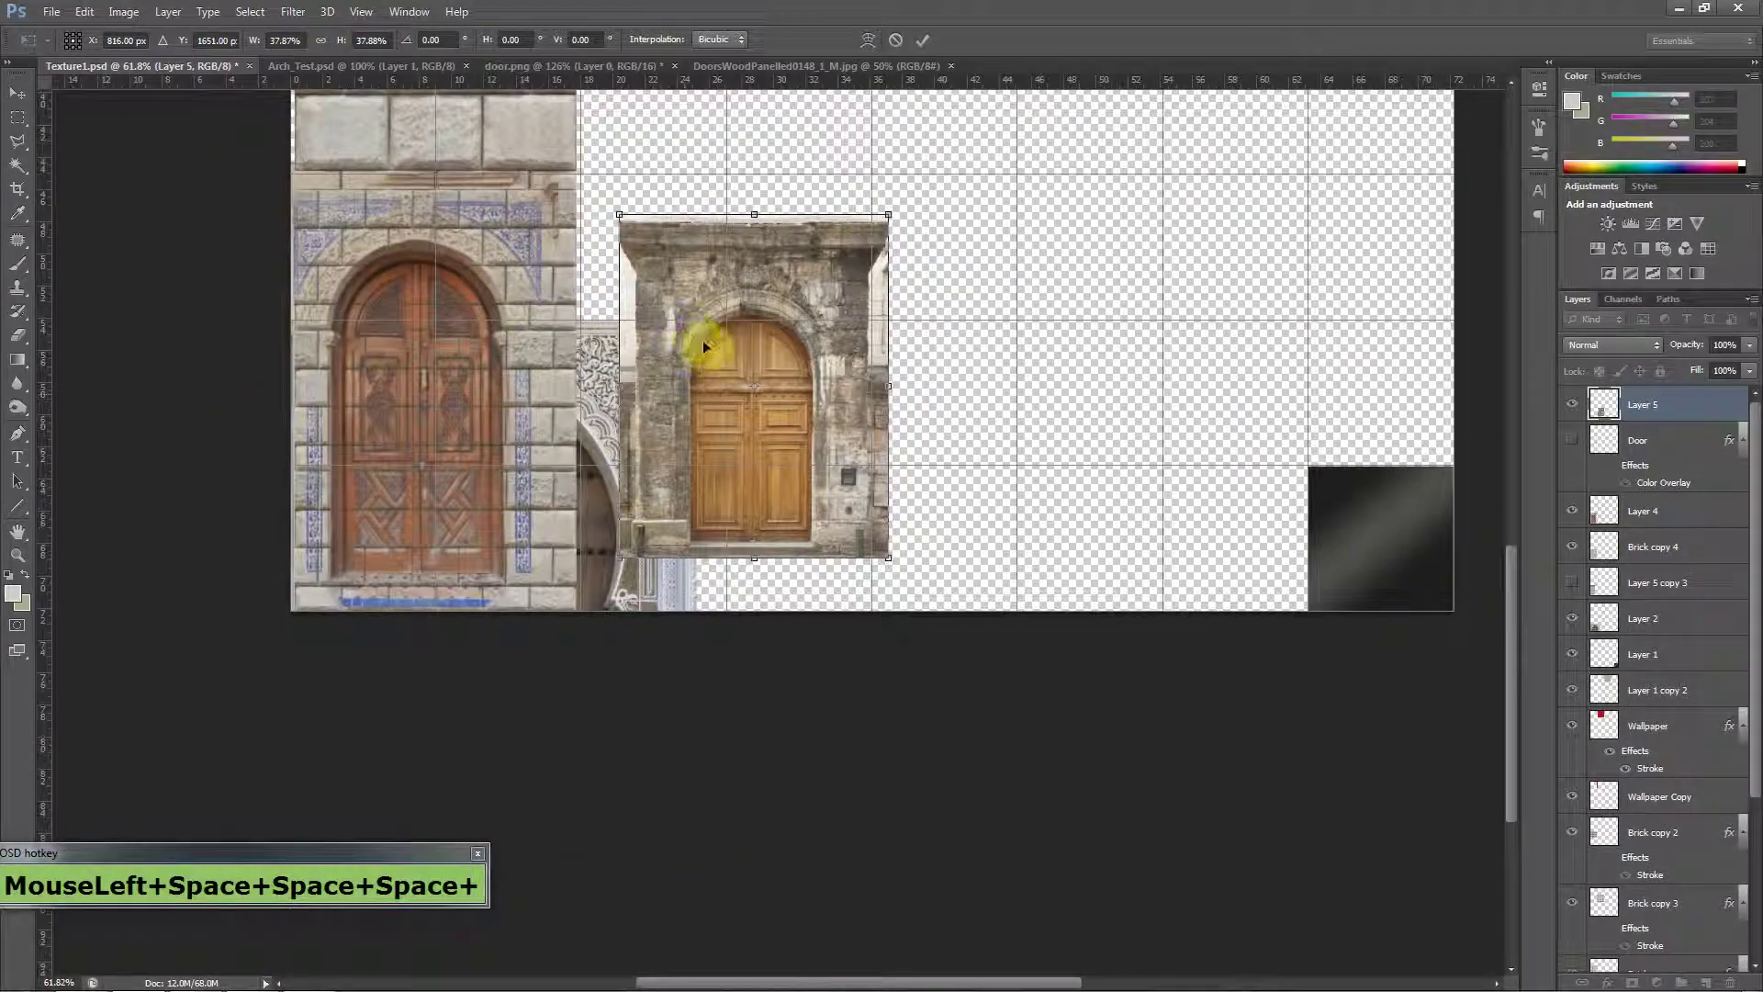
shift+drag(888, 214, 1074, 57)
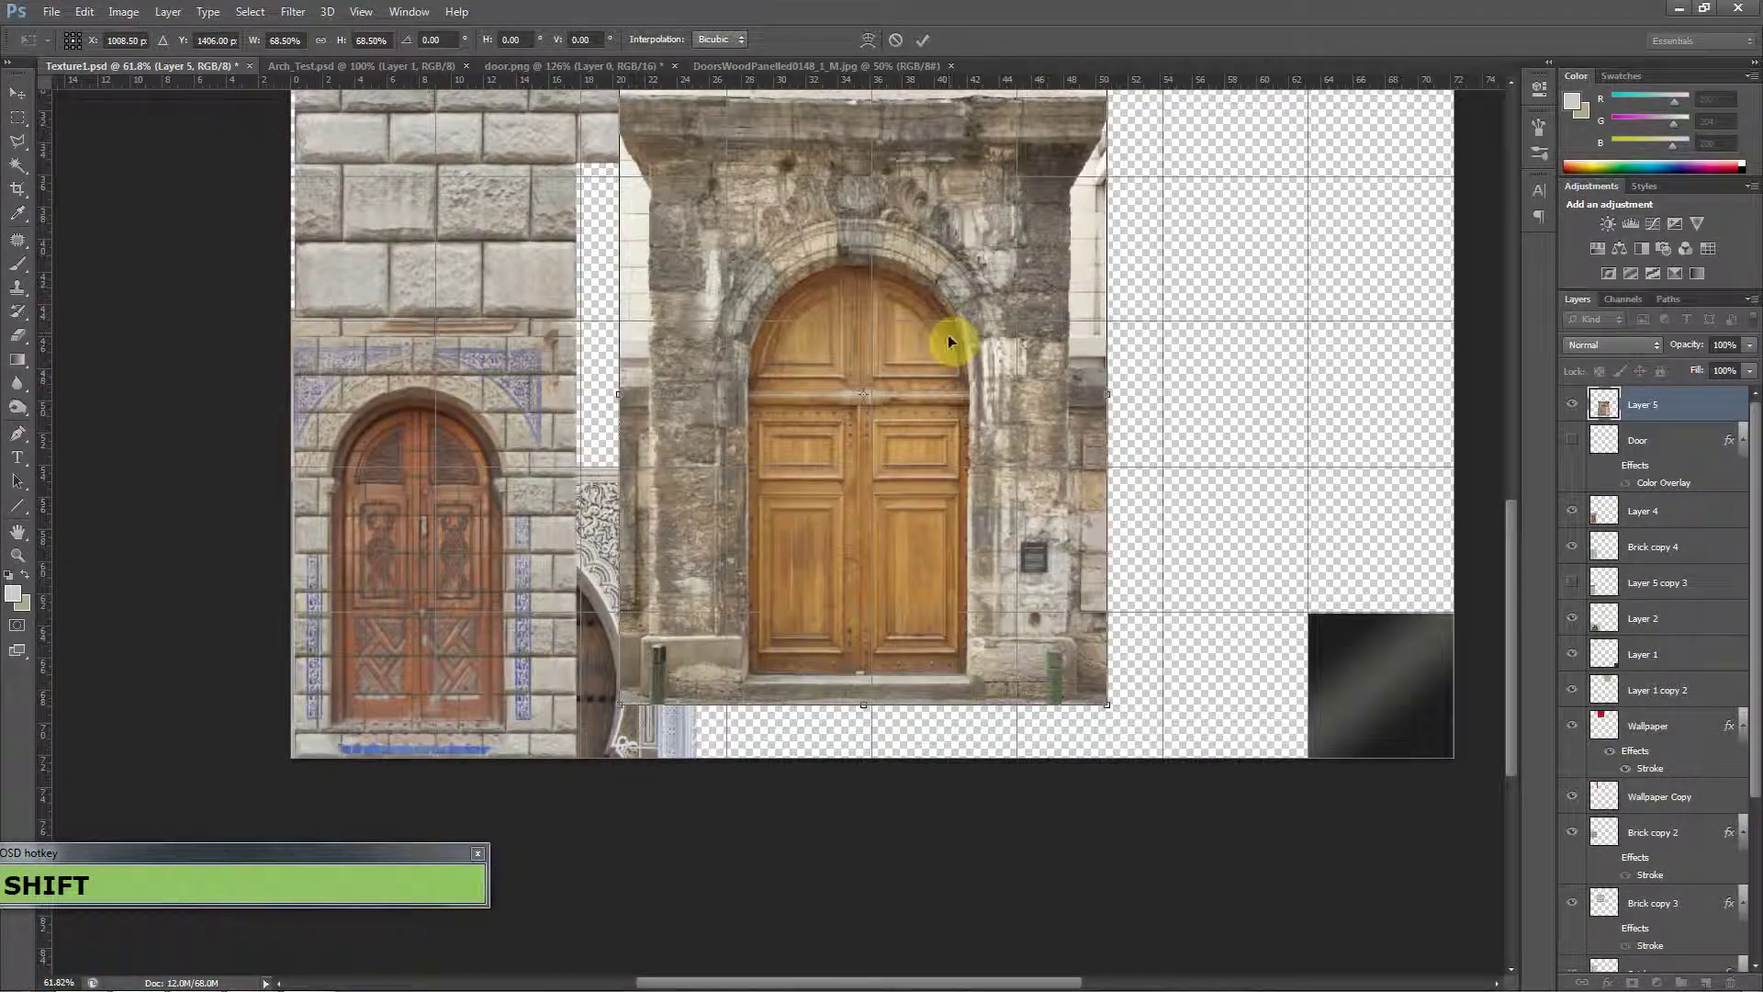
key(shift+Return)
Delete the stonework above the wooden door and the photo's entire right half with rectangular selections.
key(m)
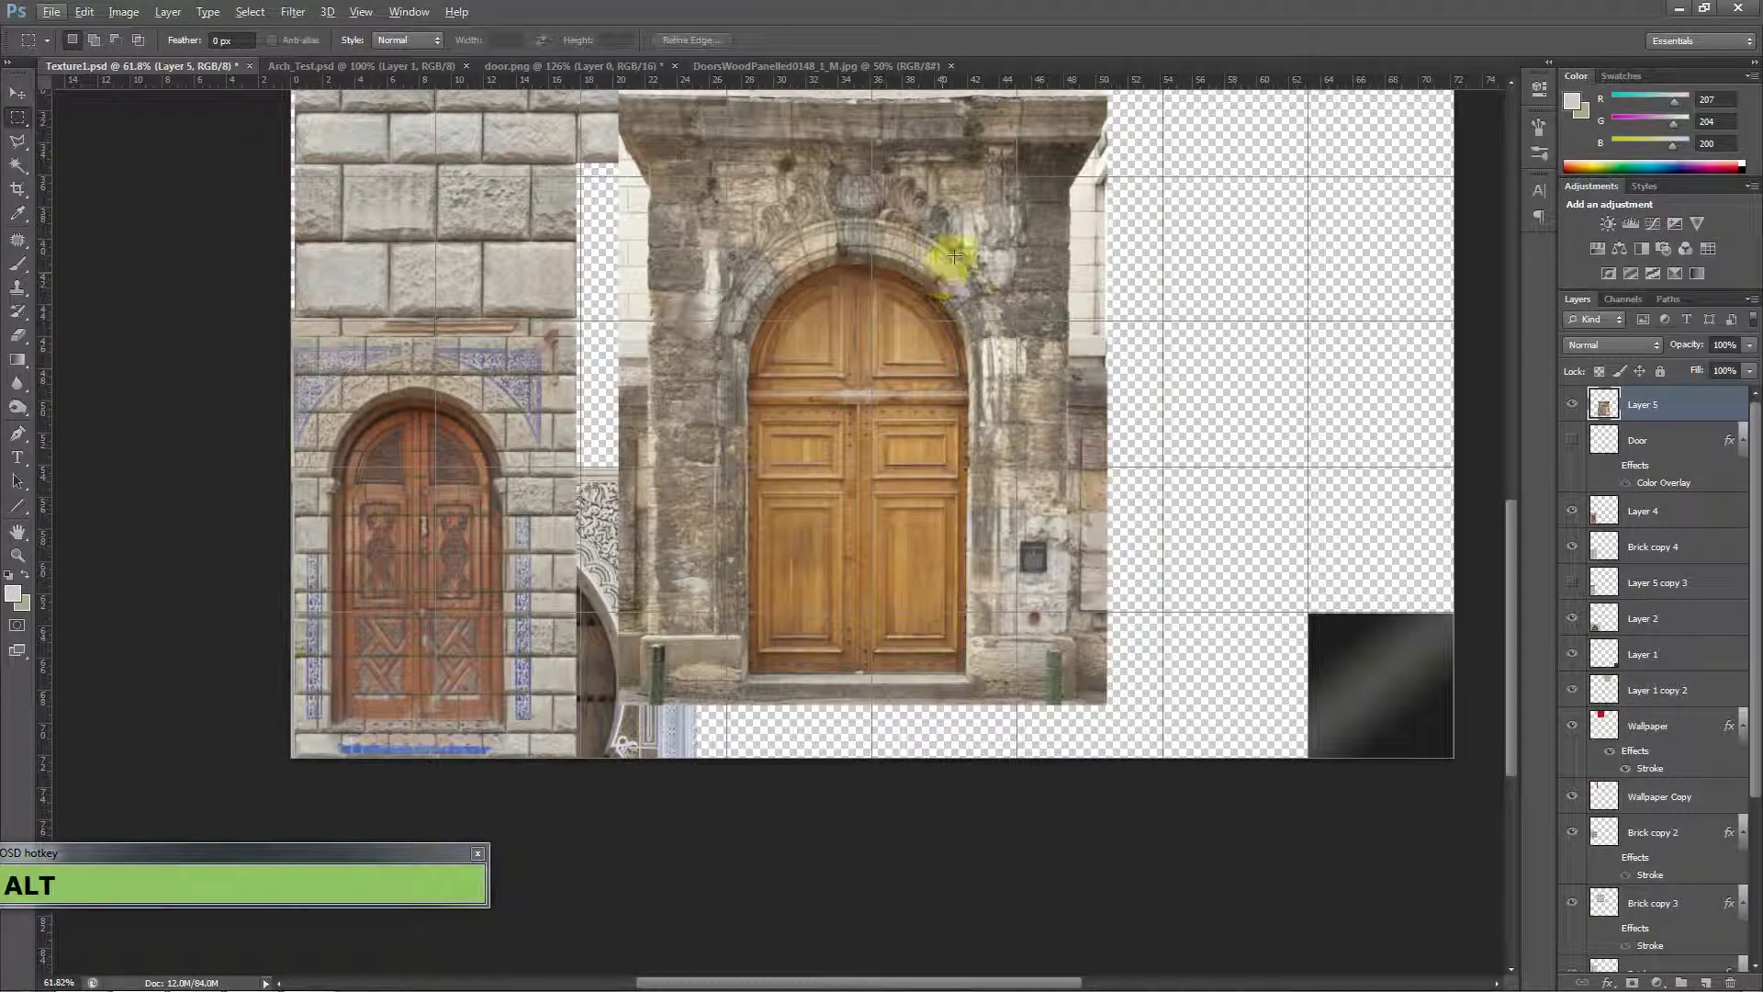
drag(967, 261, 928, 354)
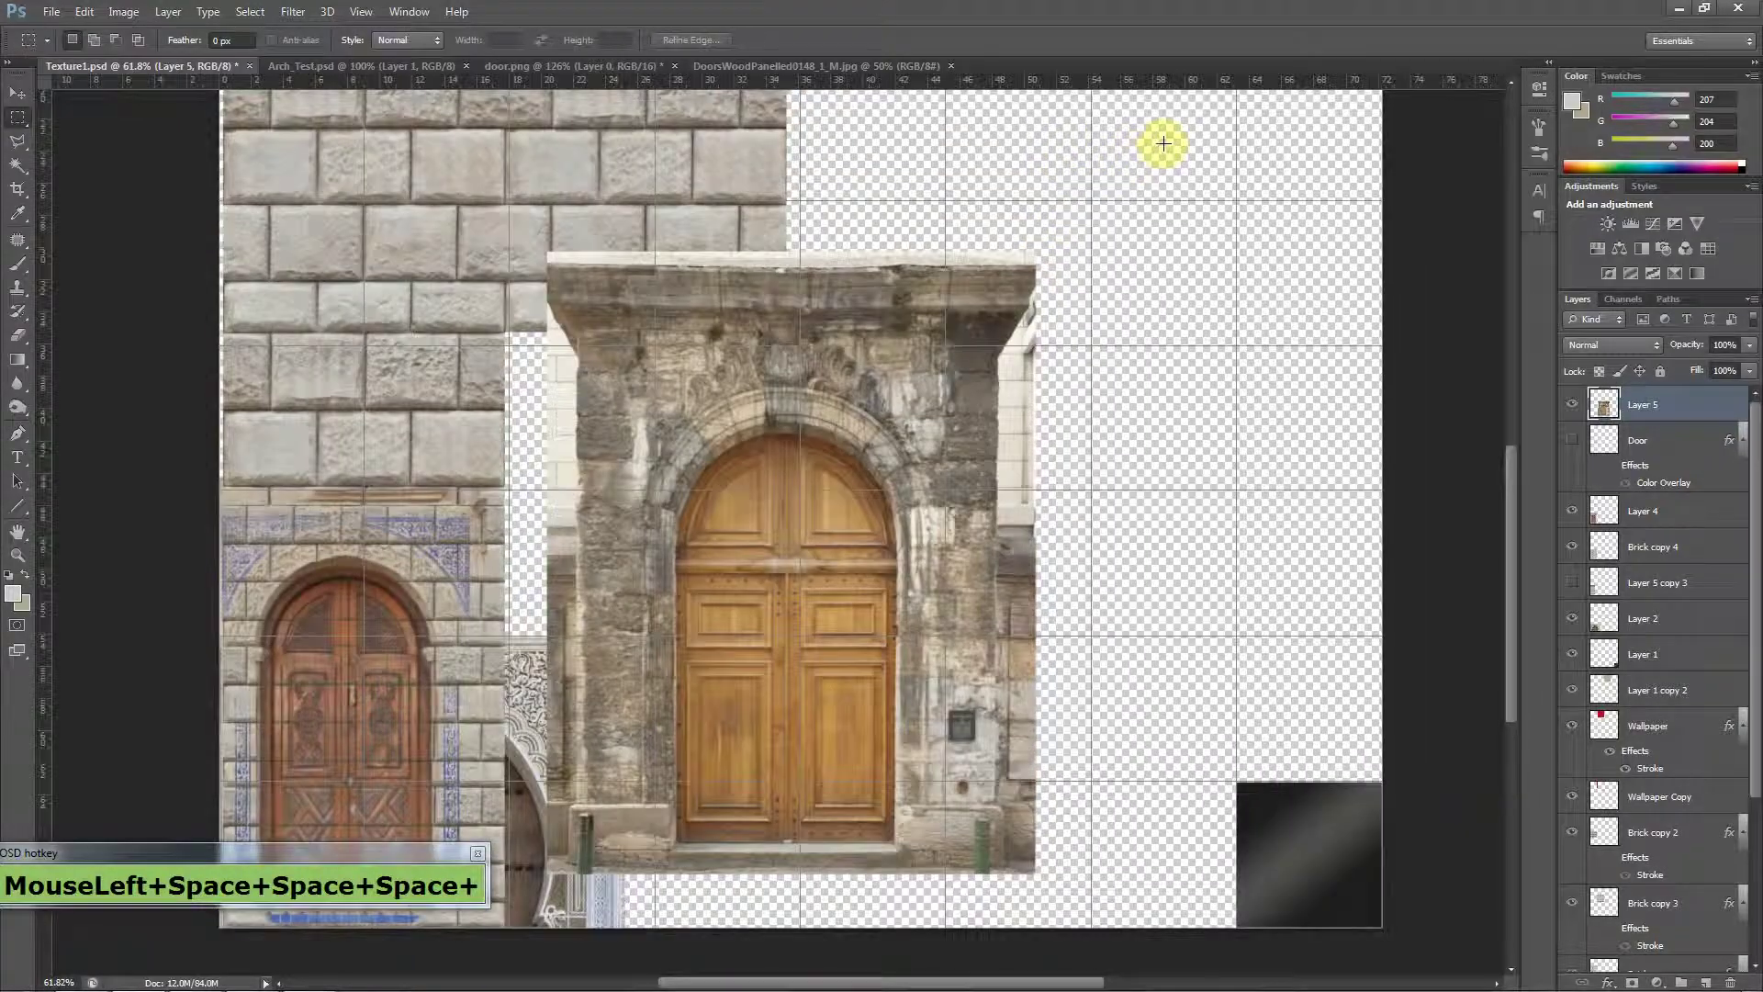
mouse_move(1121, 196)
mouse_down()
mouse_move(720, 377)
mouse_move(394, 444)
mouse_move(349, 432)
mouse_up()
key(Delete)
mouse_move(1216, 230)
mouse_down()
mouse_move(850, 928)
mouse_move(788, 955)
mouse_up()
key(Delete)
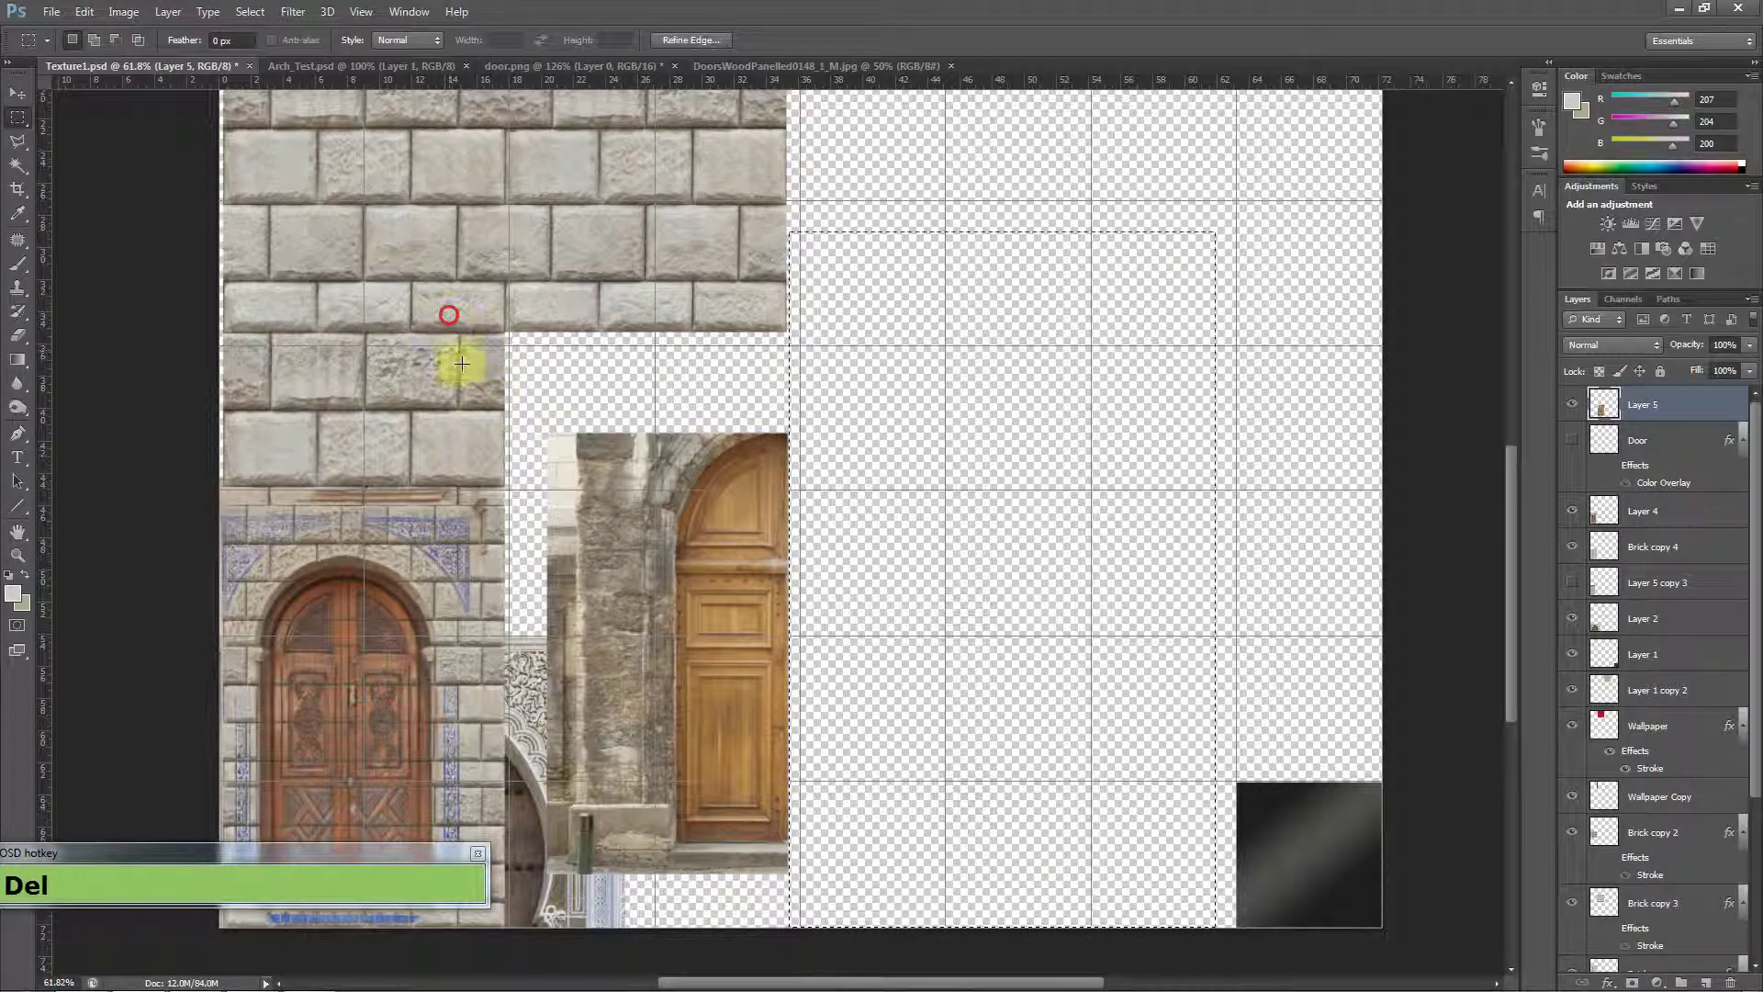
Delete the stonework left of the remaining door leaf and the step below it, and clear the selection.
drag(448, 315, 674, 924)
key(Delete)
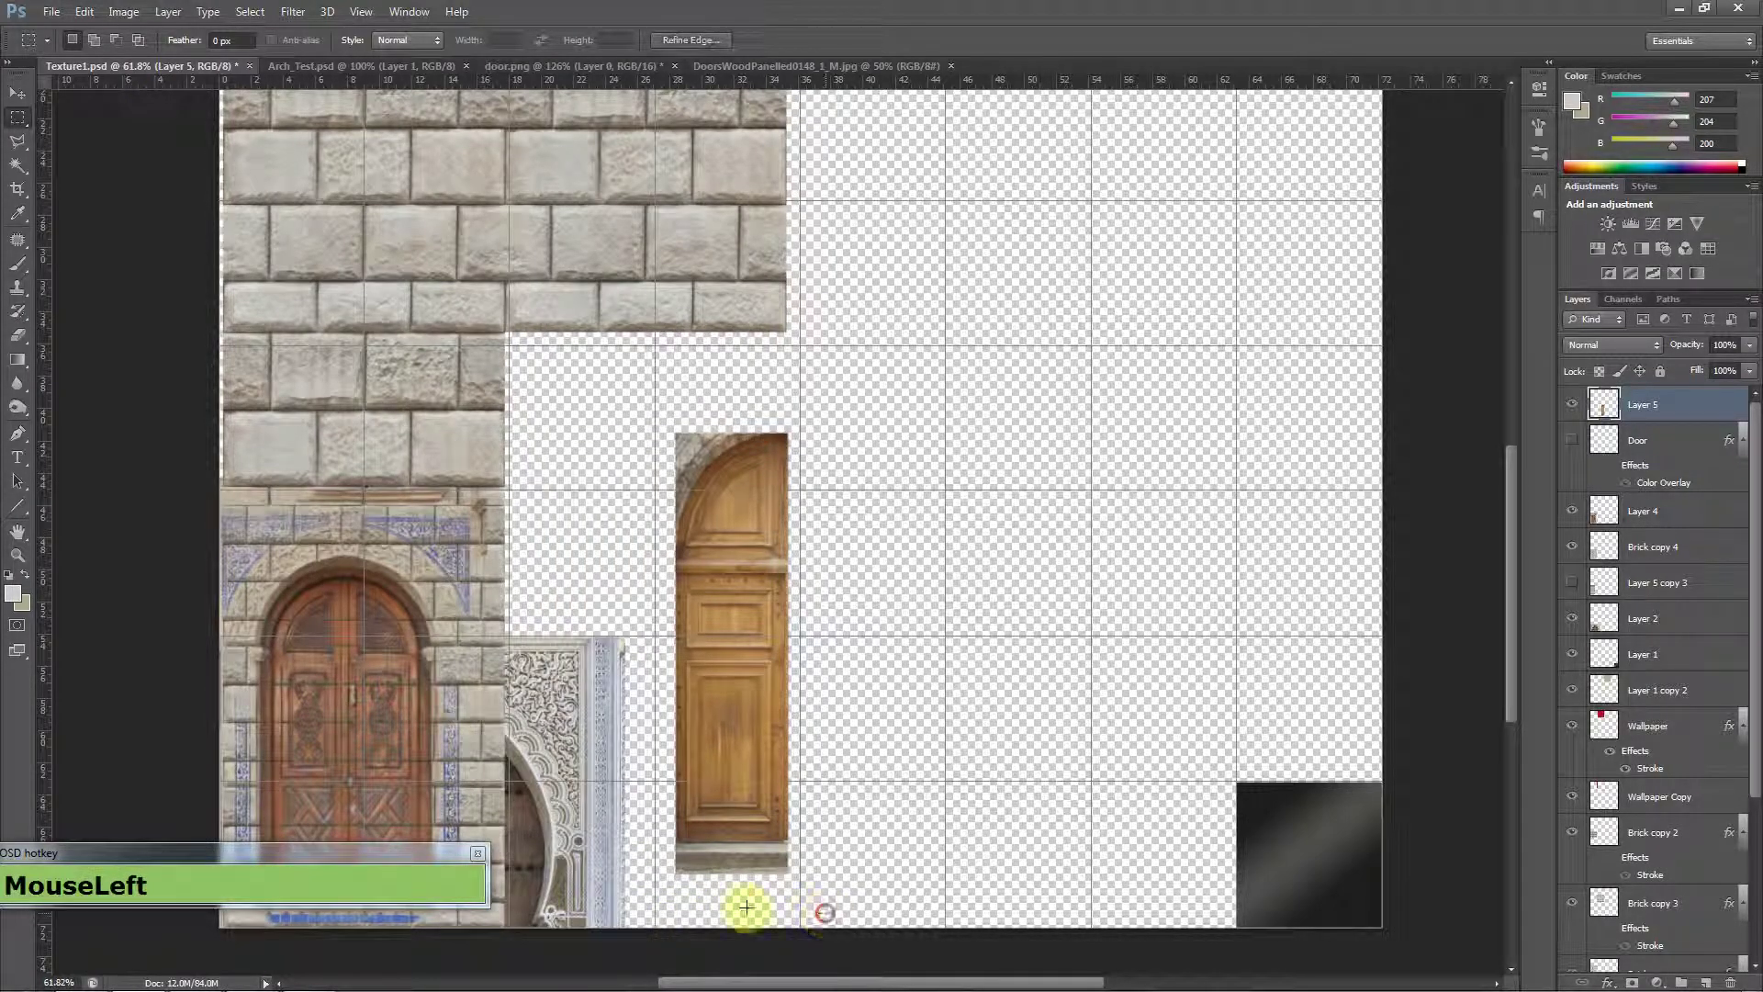
drag(827, 913, 569, 843)
key(Delete)
key(ctrl+d)
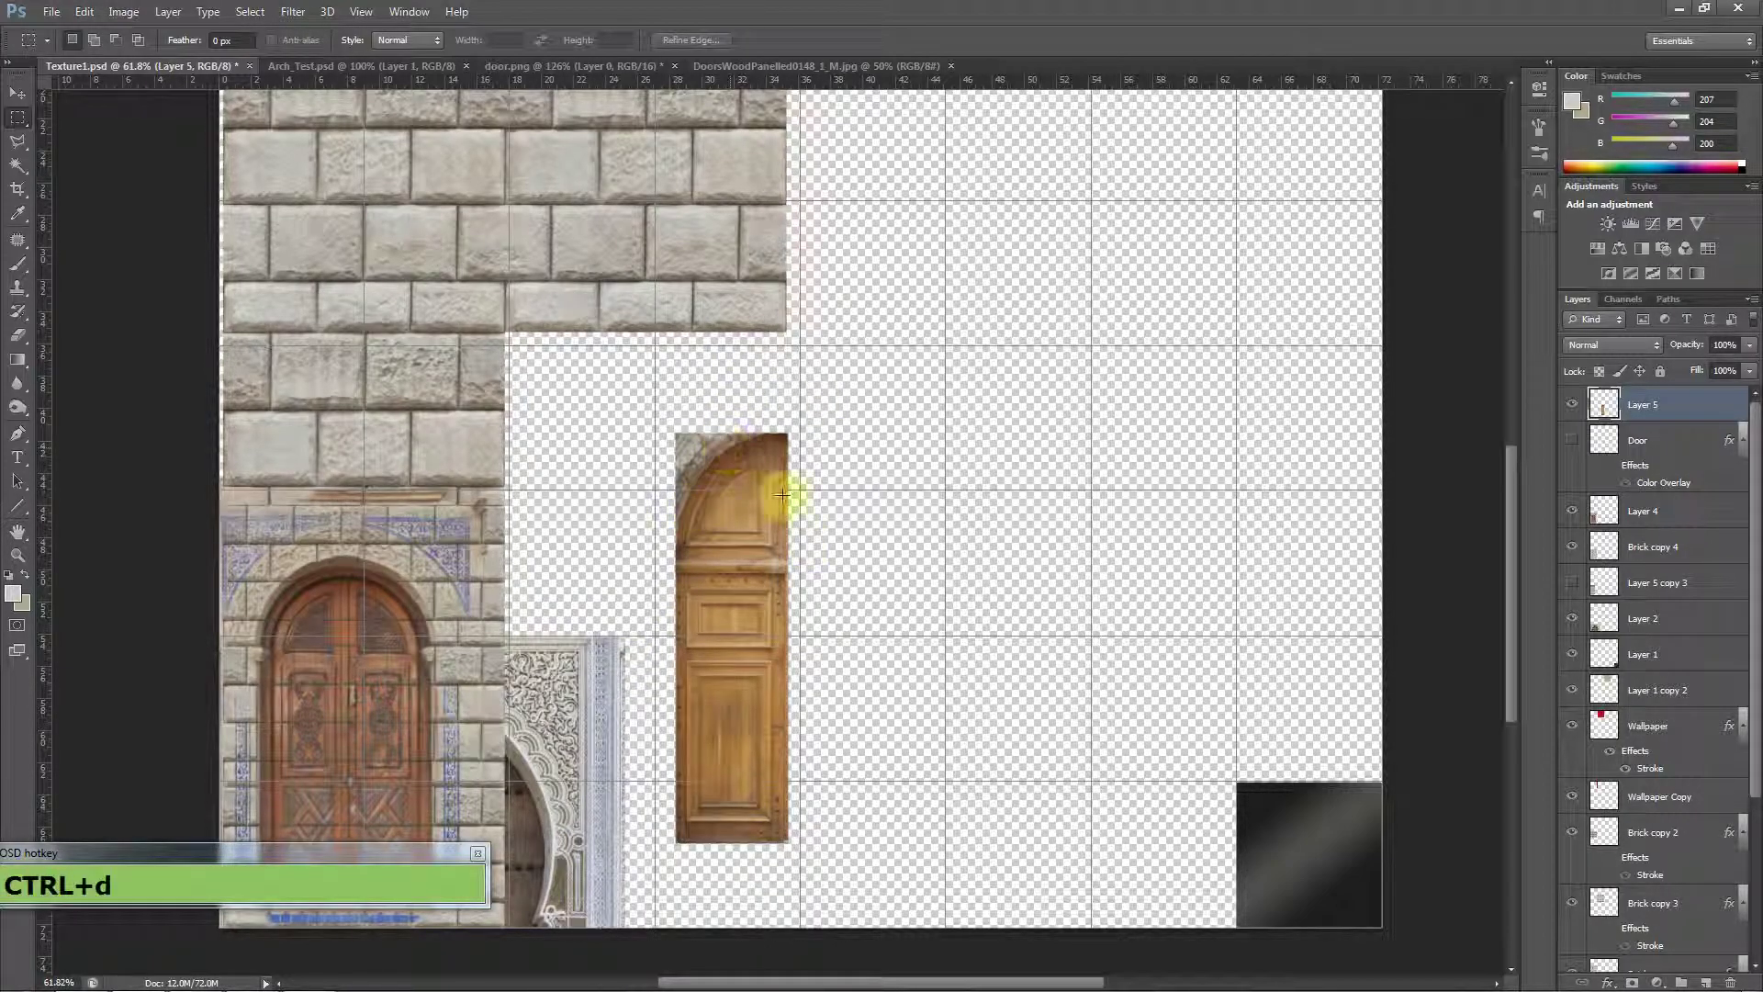
Move the cropped door leaf beside the old arched-door photo, aligned with the grid line at its top edge.
key(v)
mouse_move(730, 583)
mouse_down()
mouse_move(624, 657)
mouse_move(574, 638)
mouse_move(615, 651)
mouse_up()
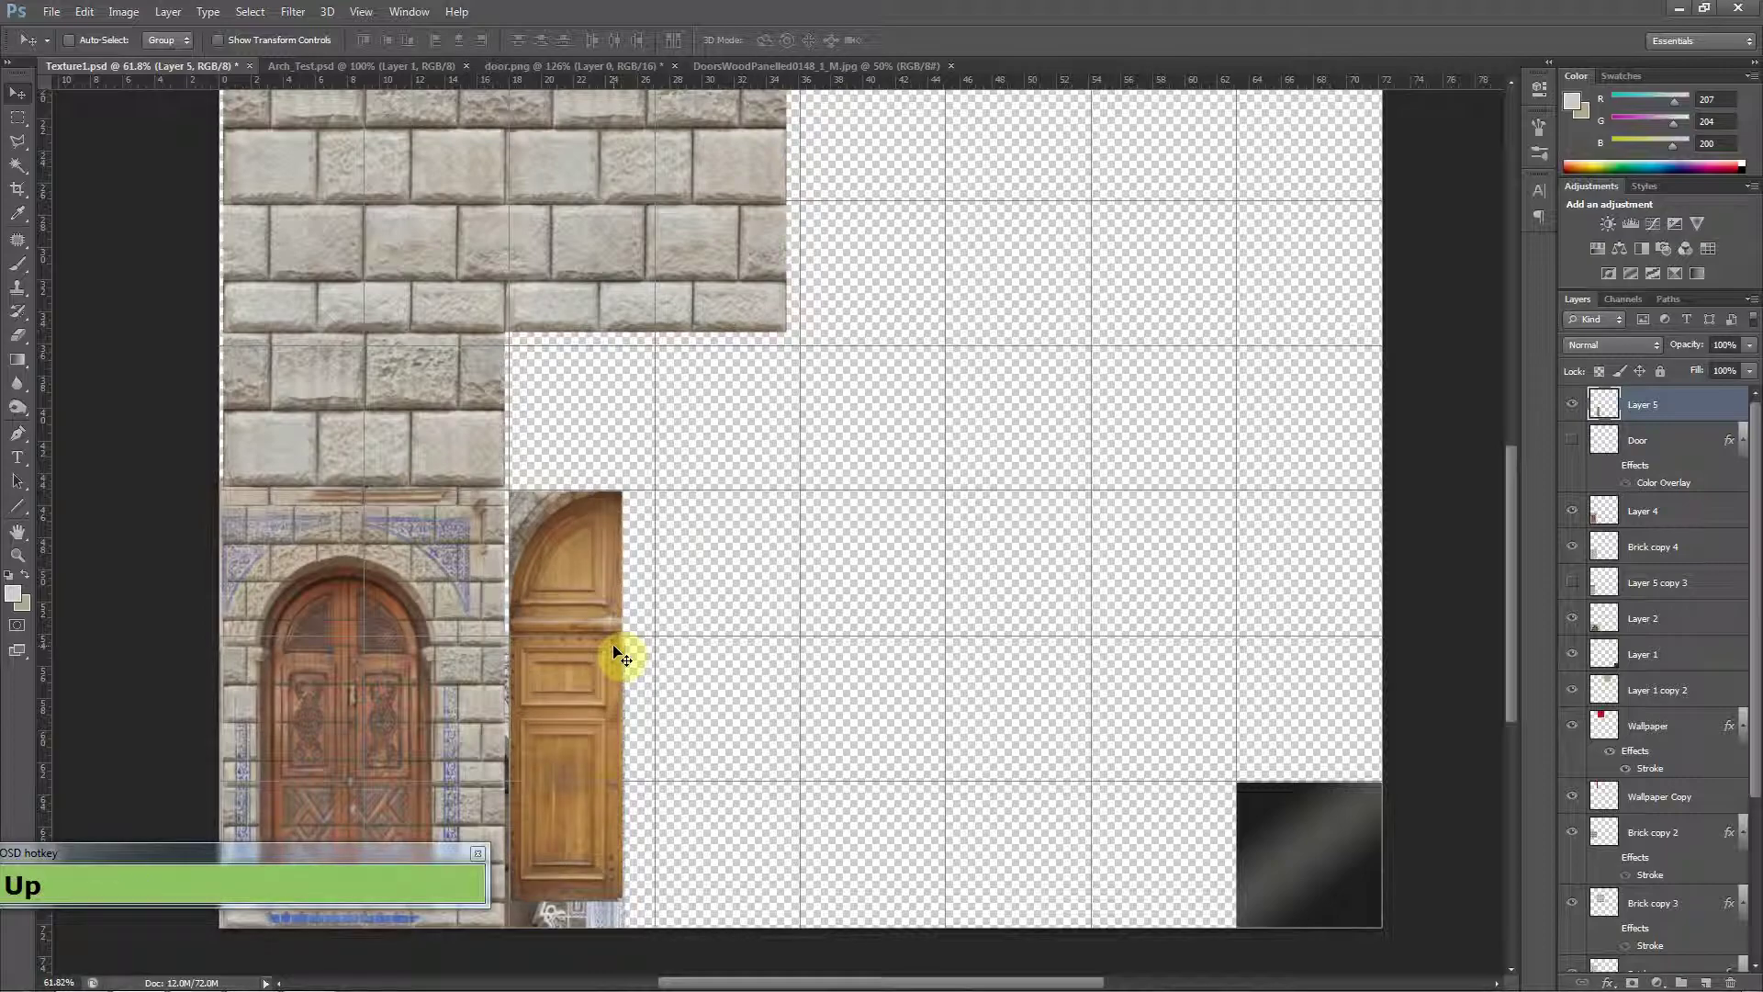
key(Up)
scroll(670, 617, down, 1)
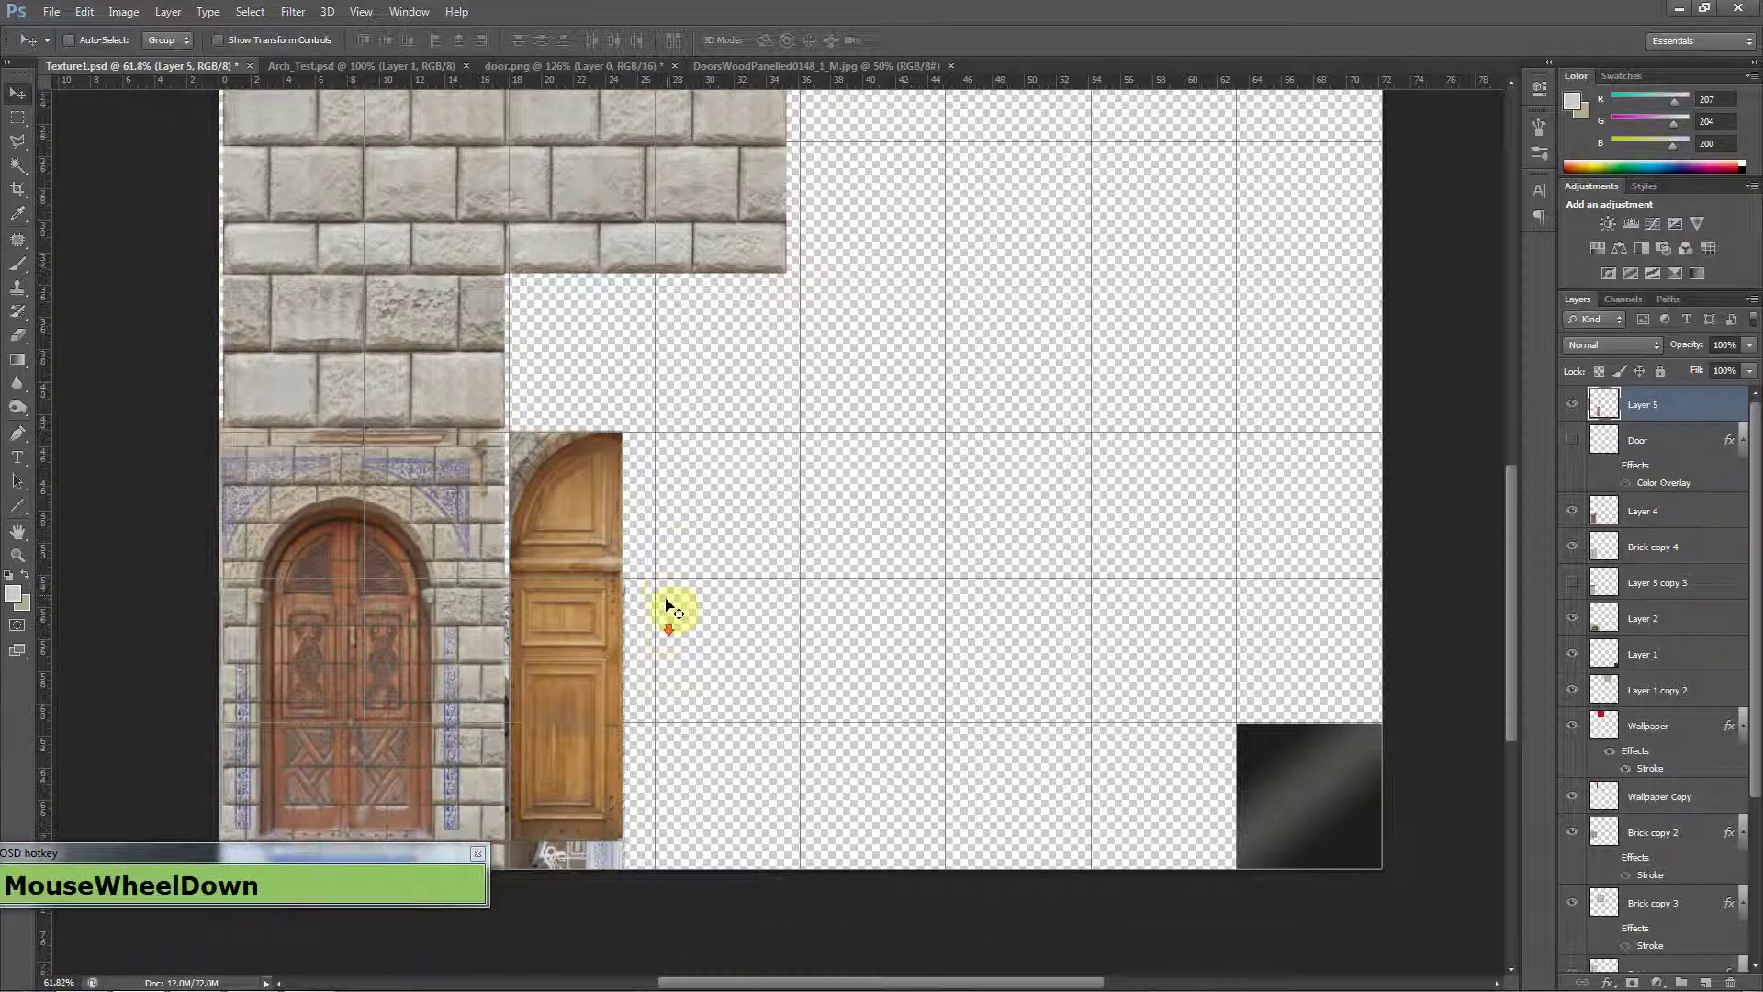
Enlarge the door leaf proportionally to reach the bottom edge of the sheet and save Texture1.psd.
key(ctrl+t)
shift+drag(626, 840, 647, 866)
key(shift+Return)
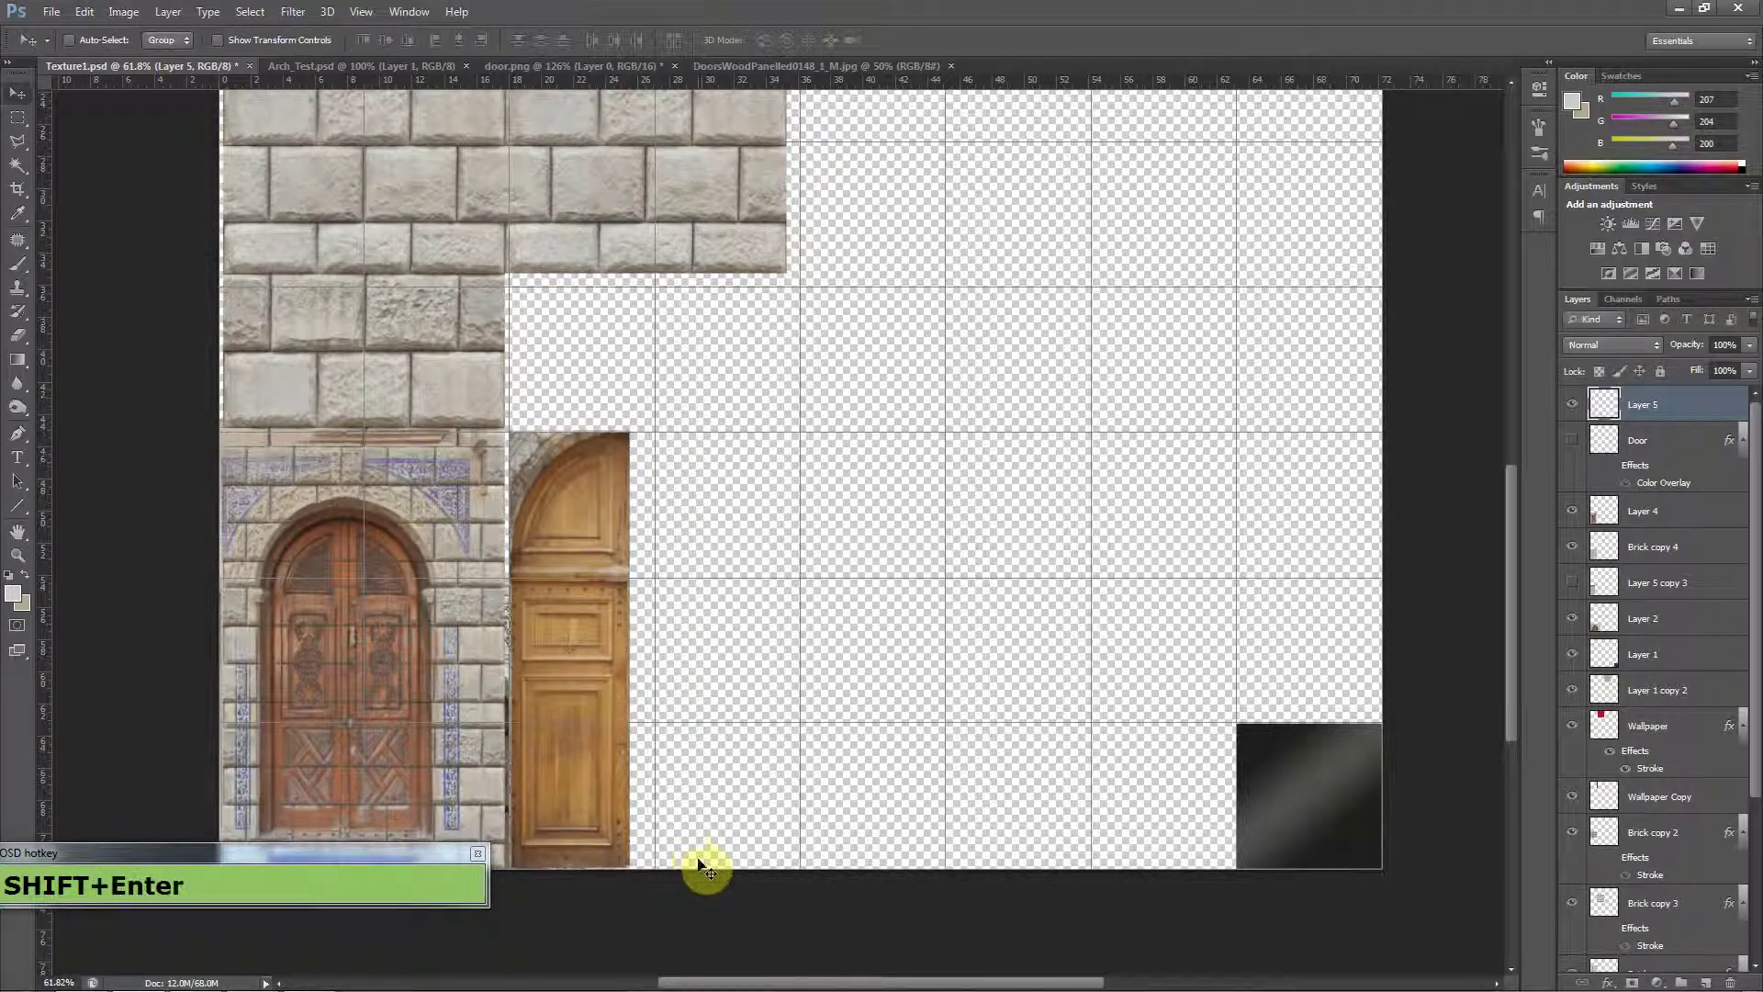
key(ctrl+s)
Switch to 3ds Max and collapse the door's UVW Map modifier into an Editable Poly.
key(alt+Tab)
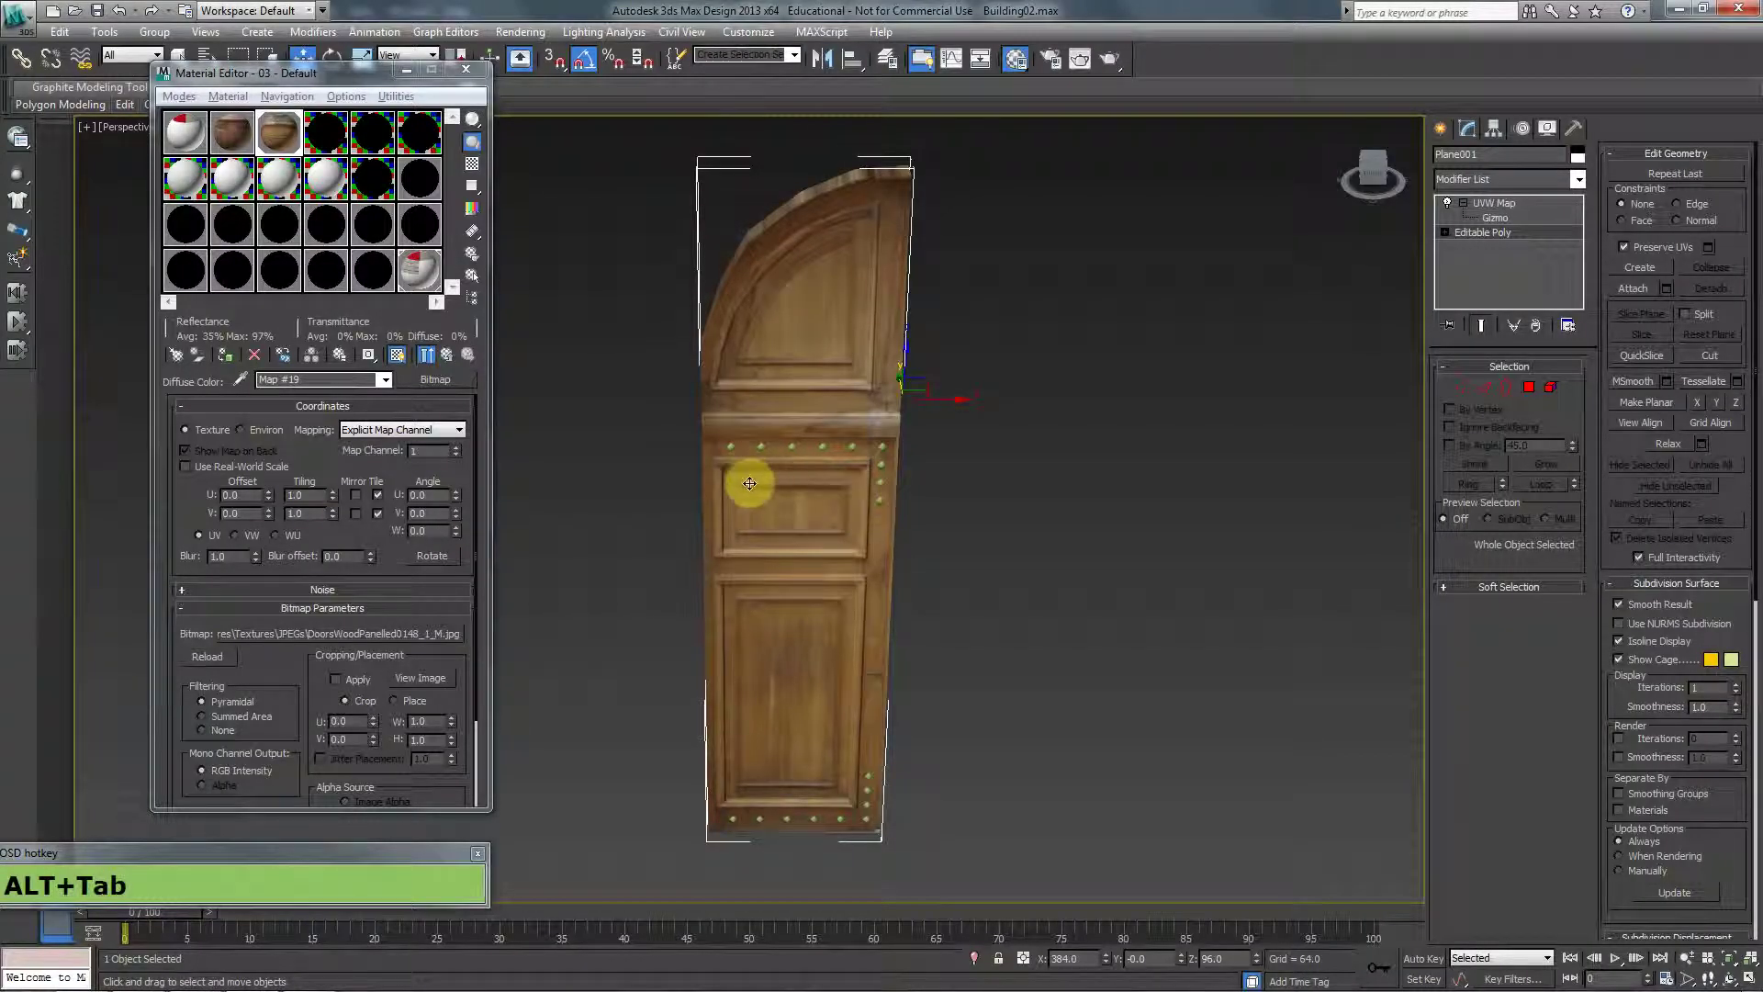
click(1098, 473)
click(881, 370)
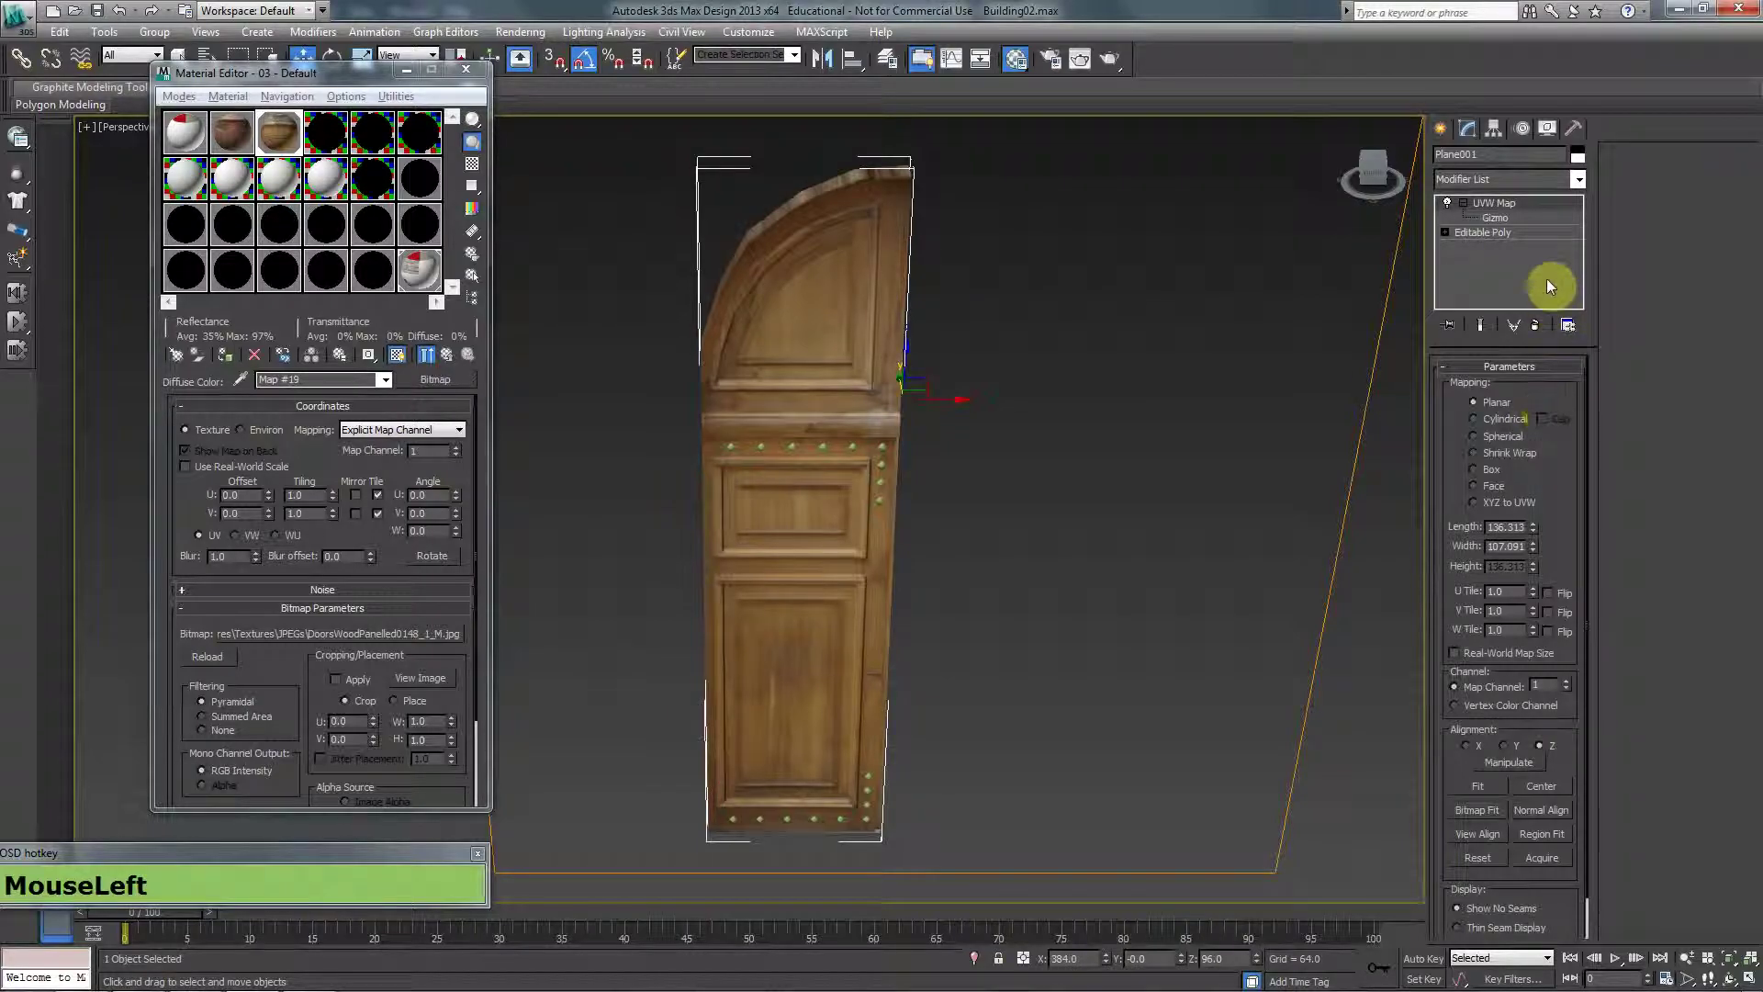
right_click(778, 395)
click(1056, 504)
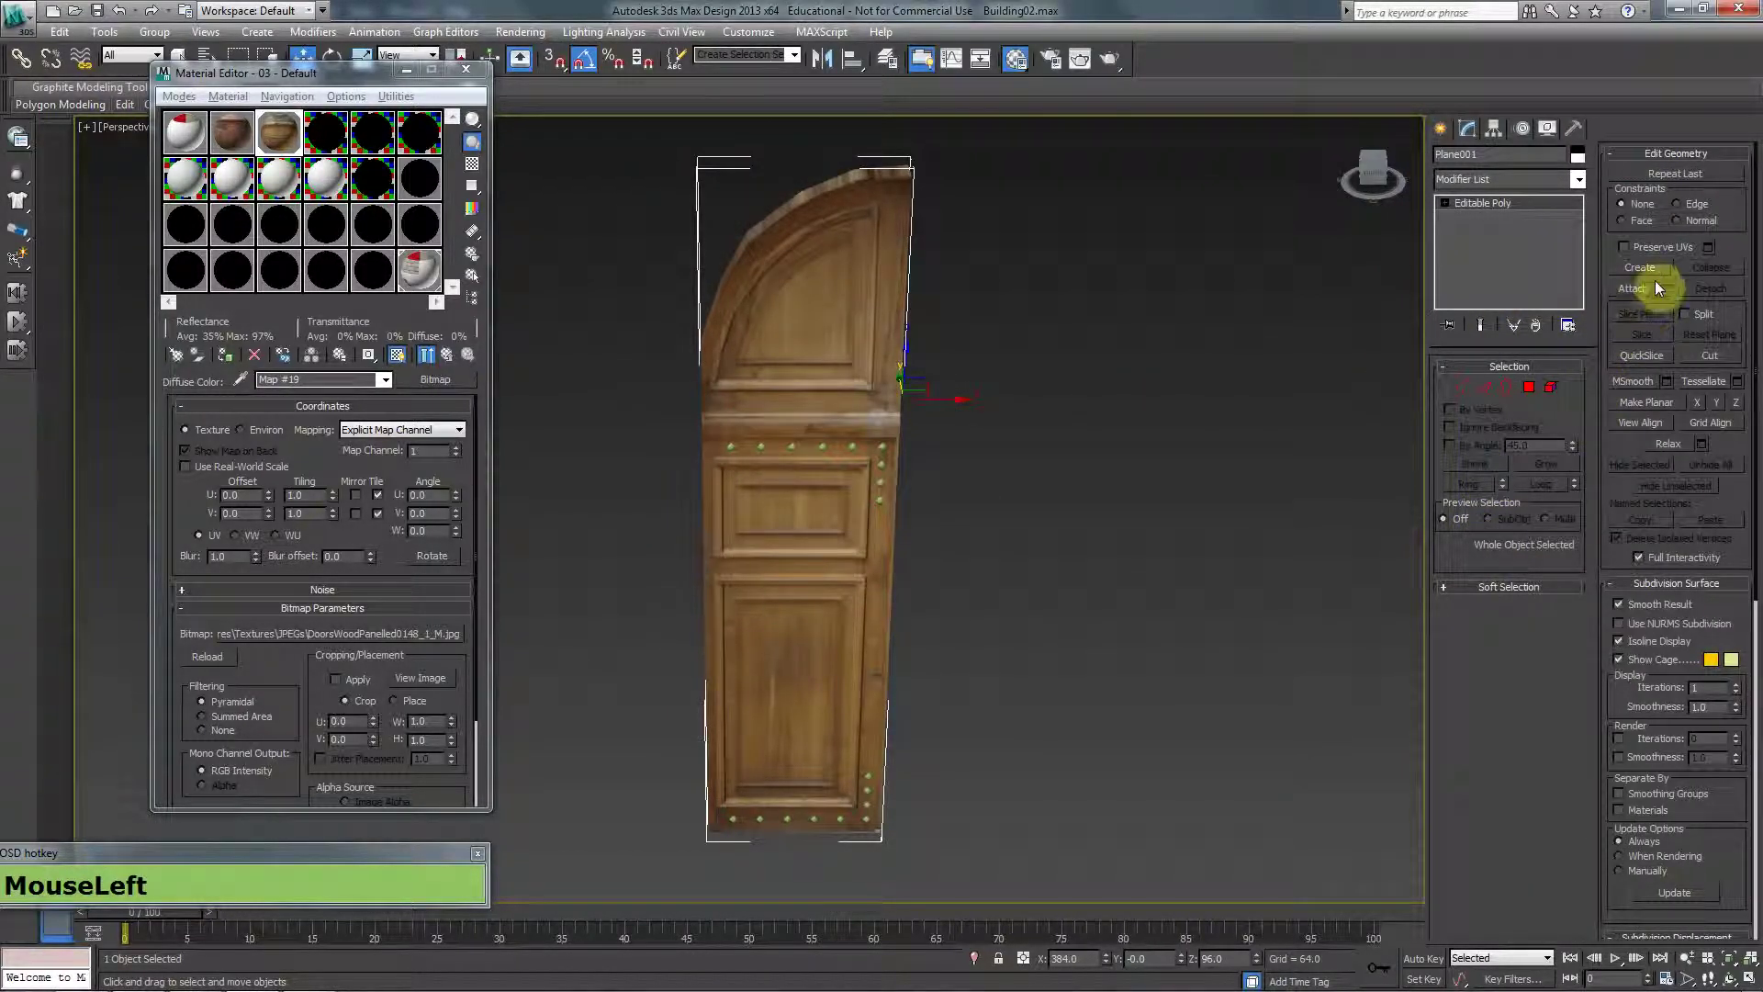
Attach the nail studs around the middle panel to the door mesh in the front view.
click(1656, 288)
key(f)
mouse_move(851, 534)
middle_down()
mouse_move(817, 519)
mouse_move(810, 543)
middle_up()
click(892, 459)
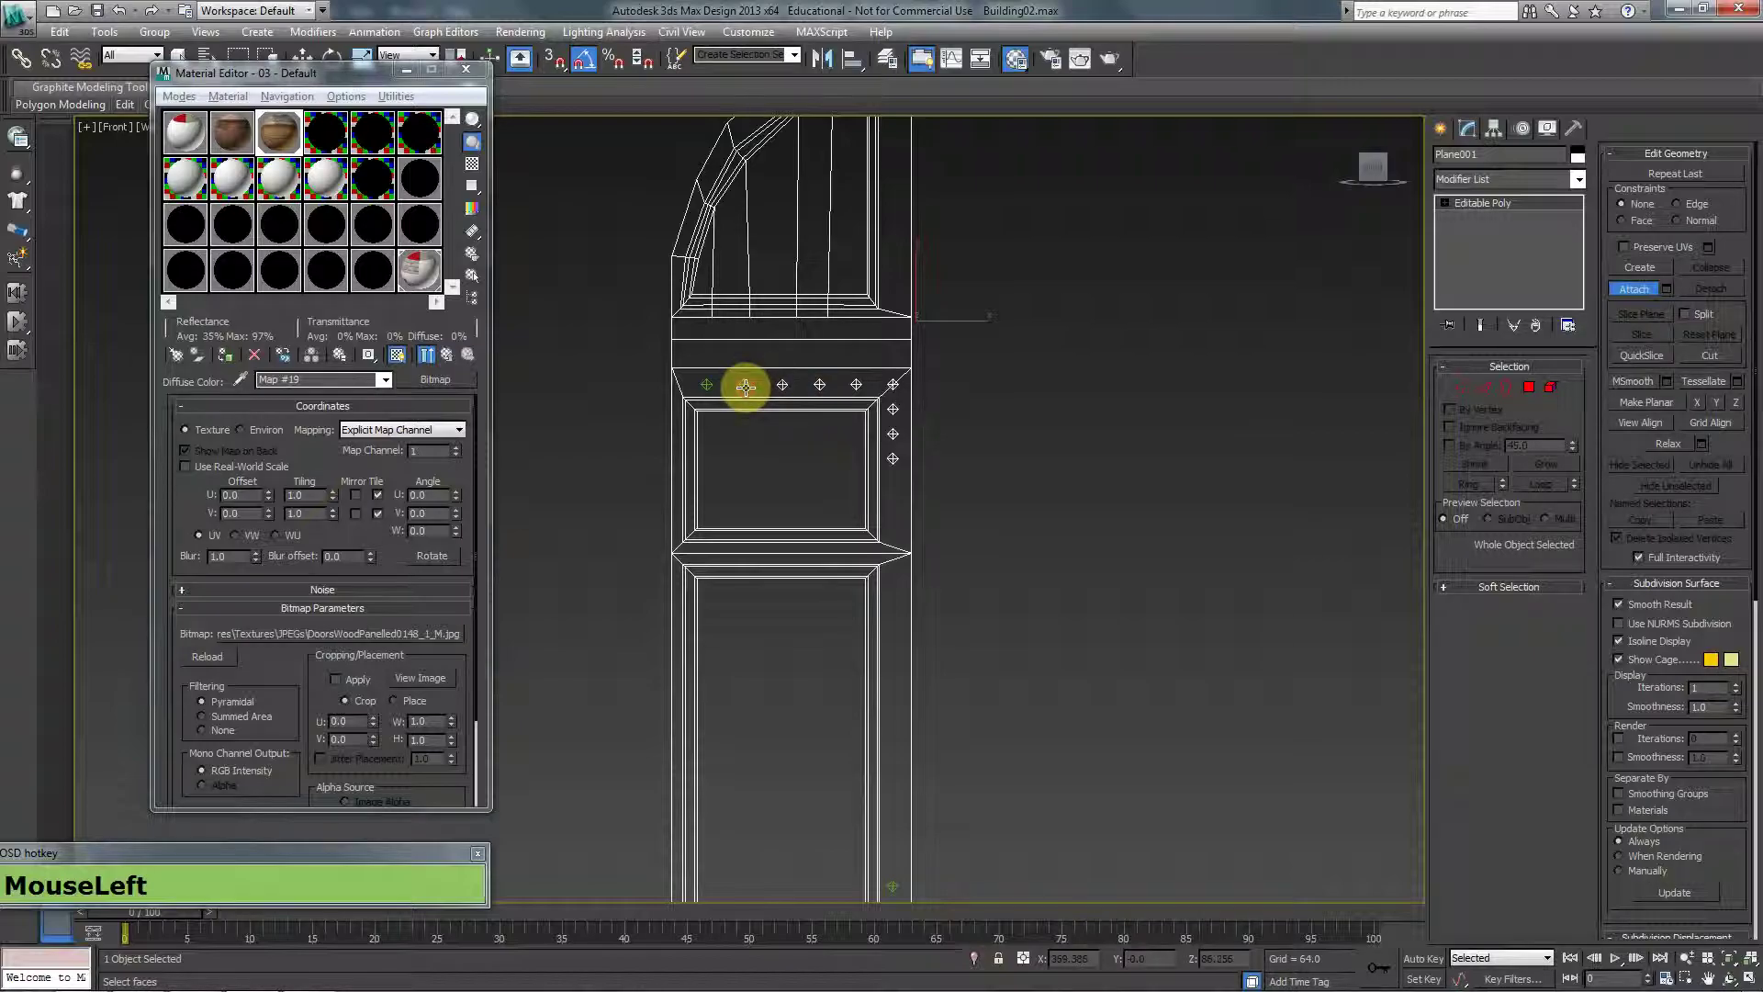
Attach the nail studs around the door's lower edge to the mesh and display the whole door shaded.
middle_drag(757, 598, 740, 262)
click(882, 580)
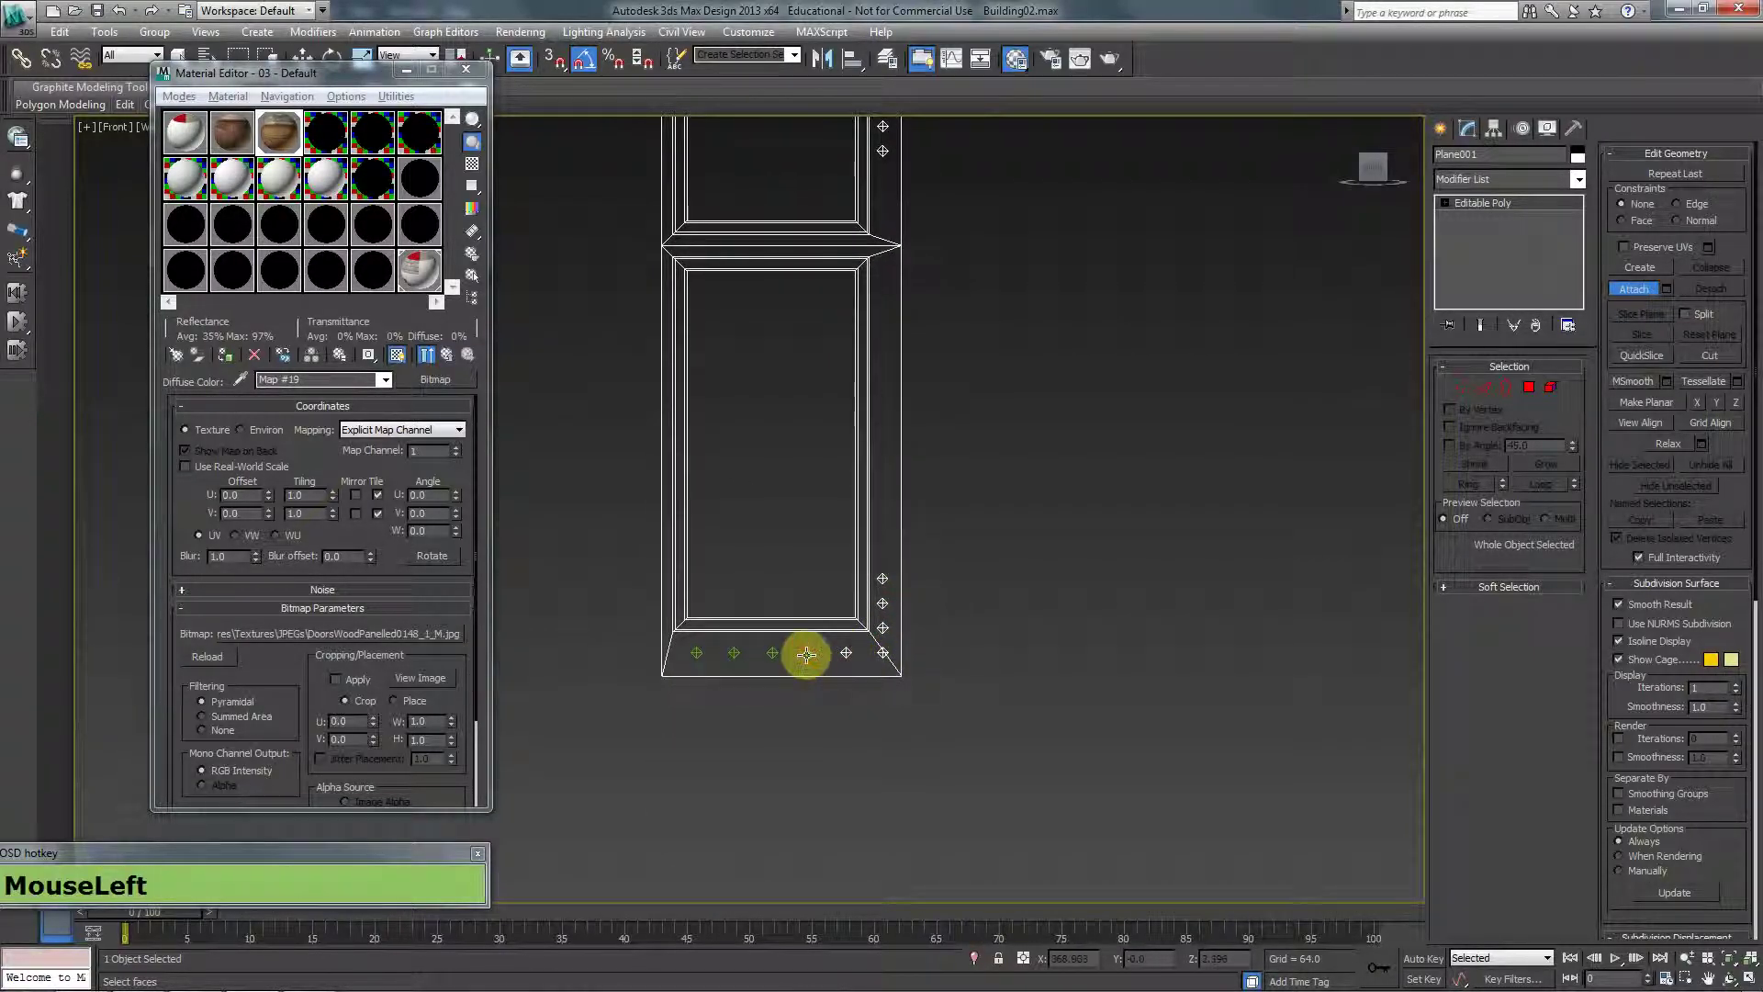
click(776, 655)
click(733, 652)
click(696, 653)
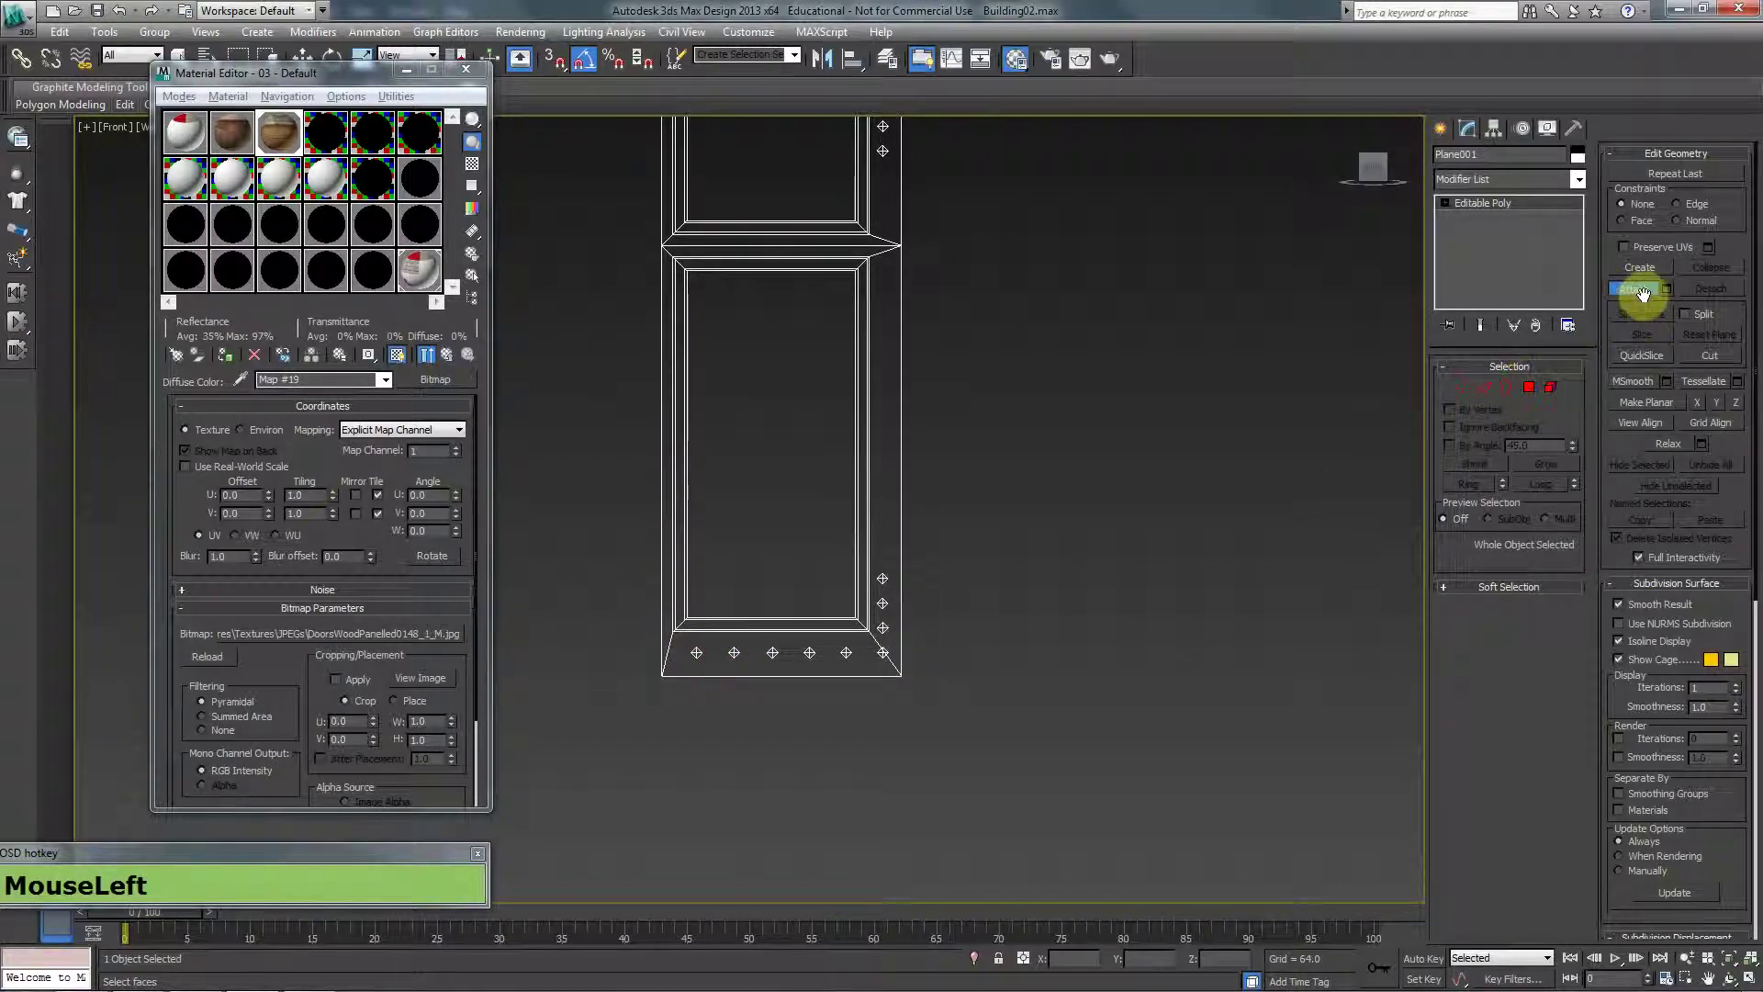
scroll(992, 559, down, 3)
middle_drag(991, 559, 897, 492)
scroll(924, 520, up, 3)
key(F3)
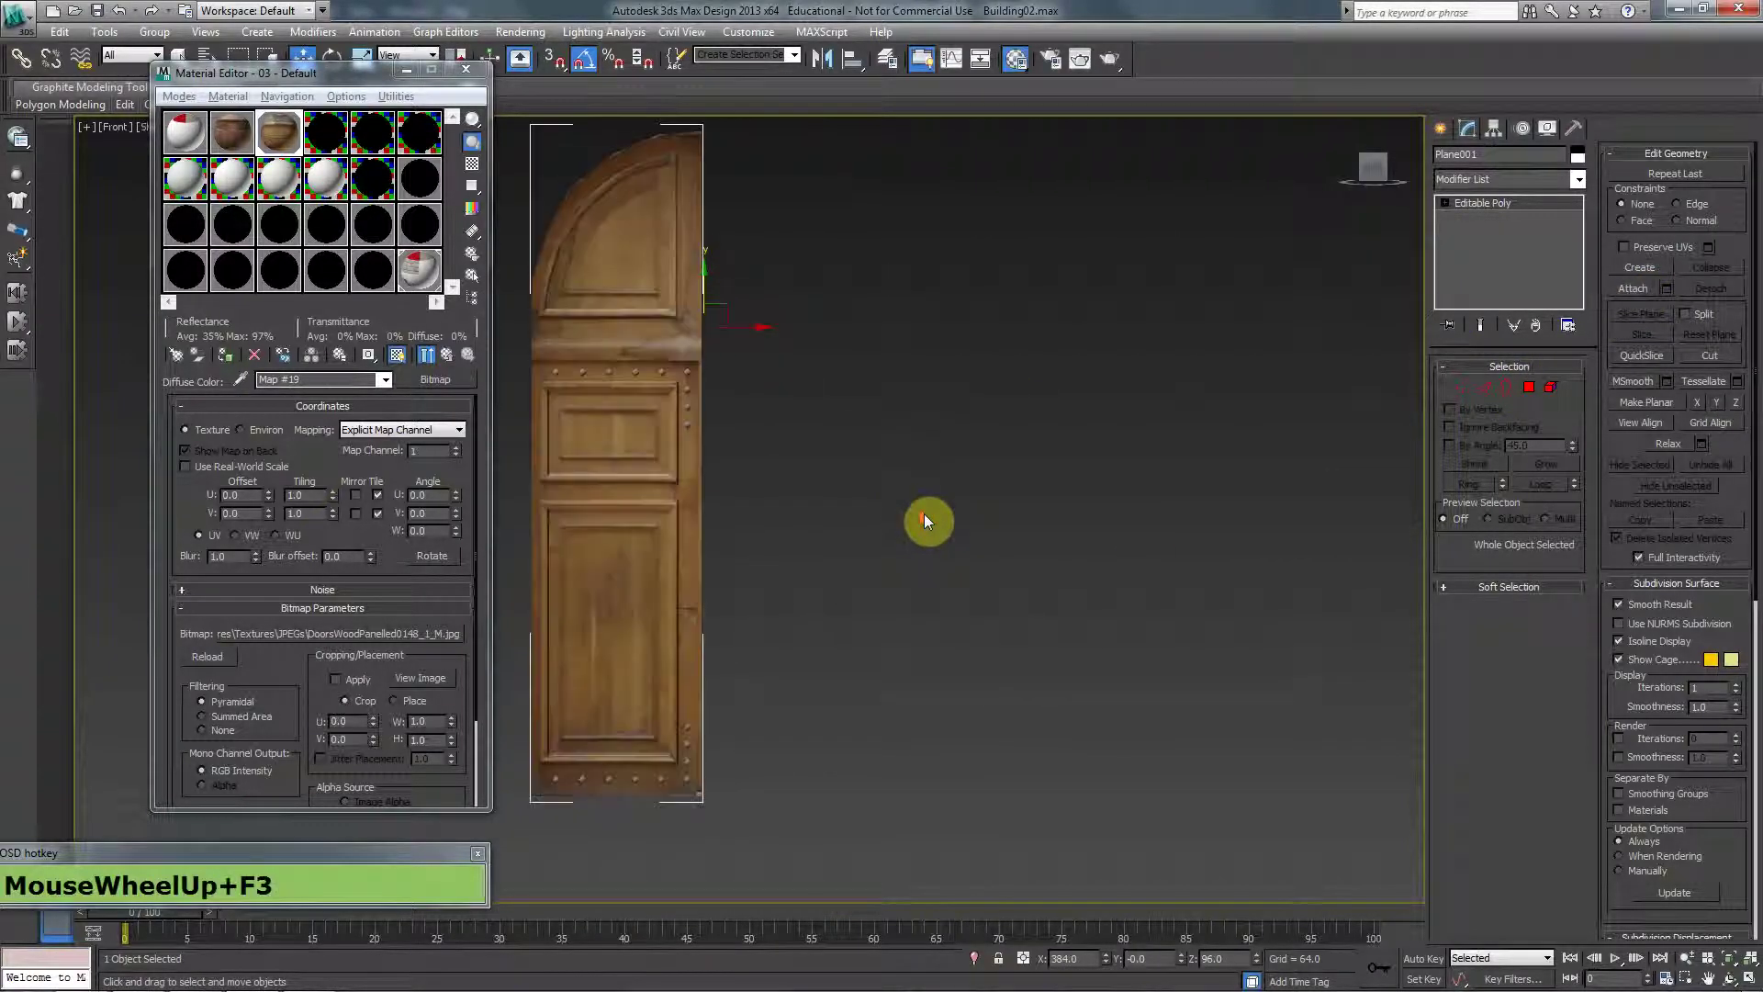
middle_drag(850, 367, 922, 424)
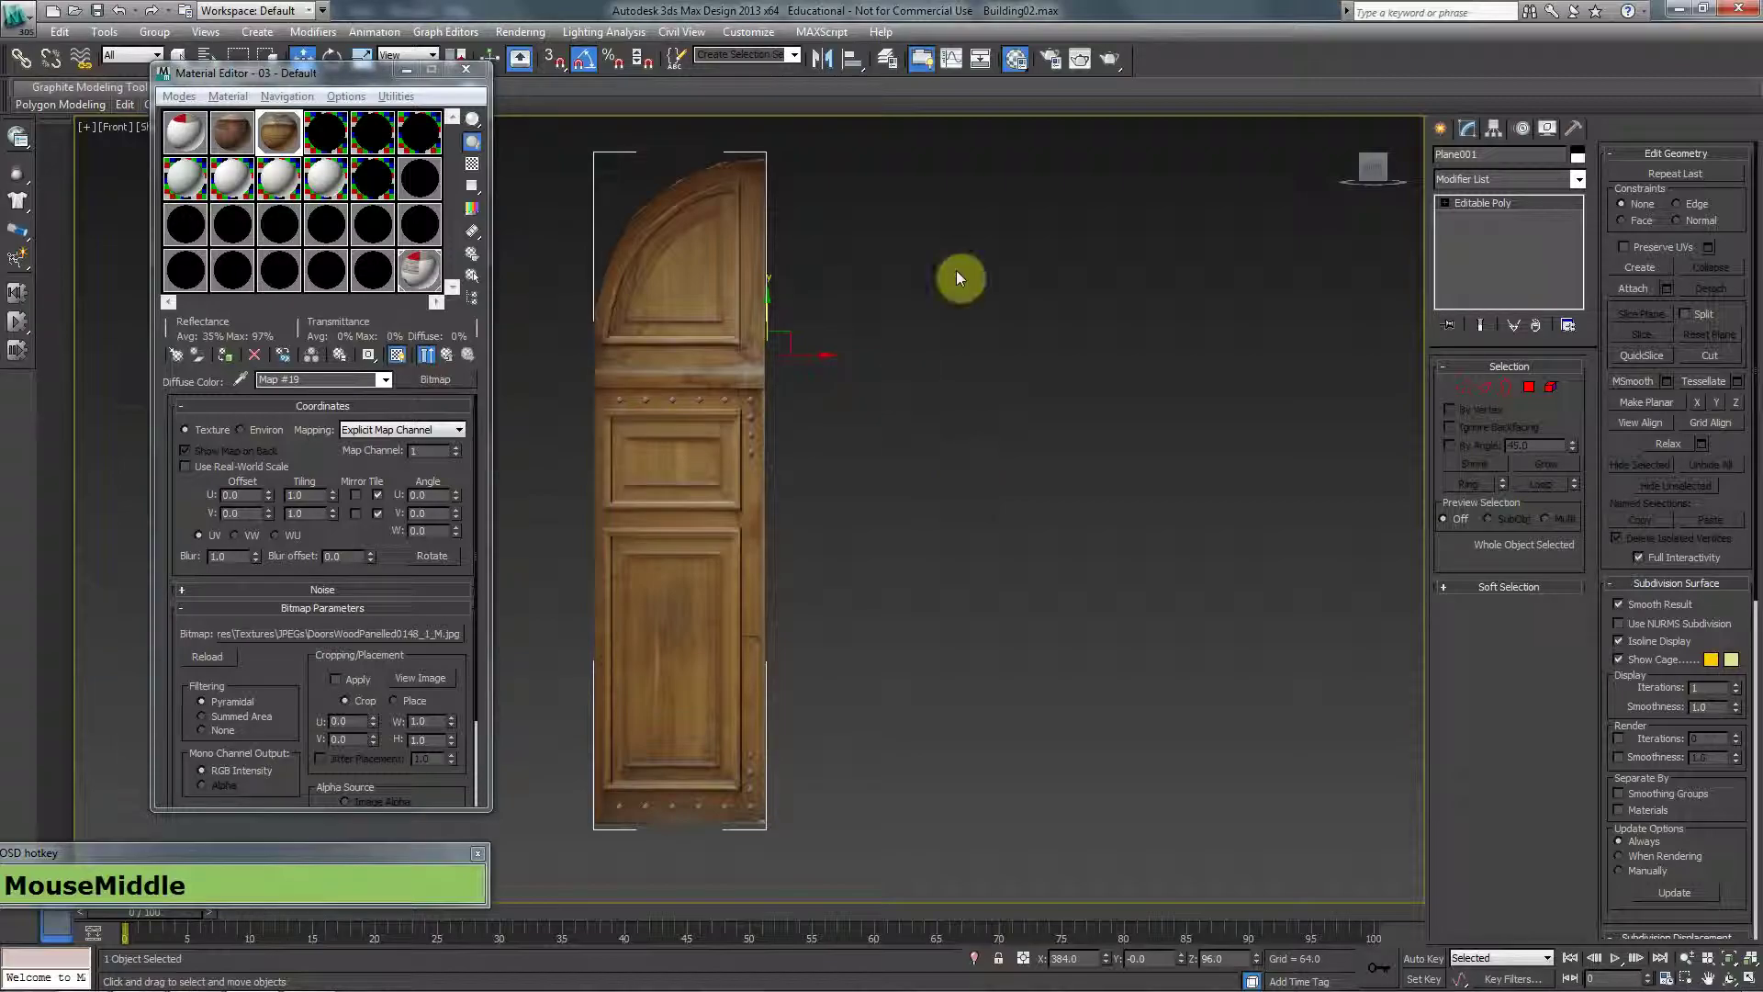
click(1524, 179)
text(unw)
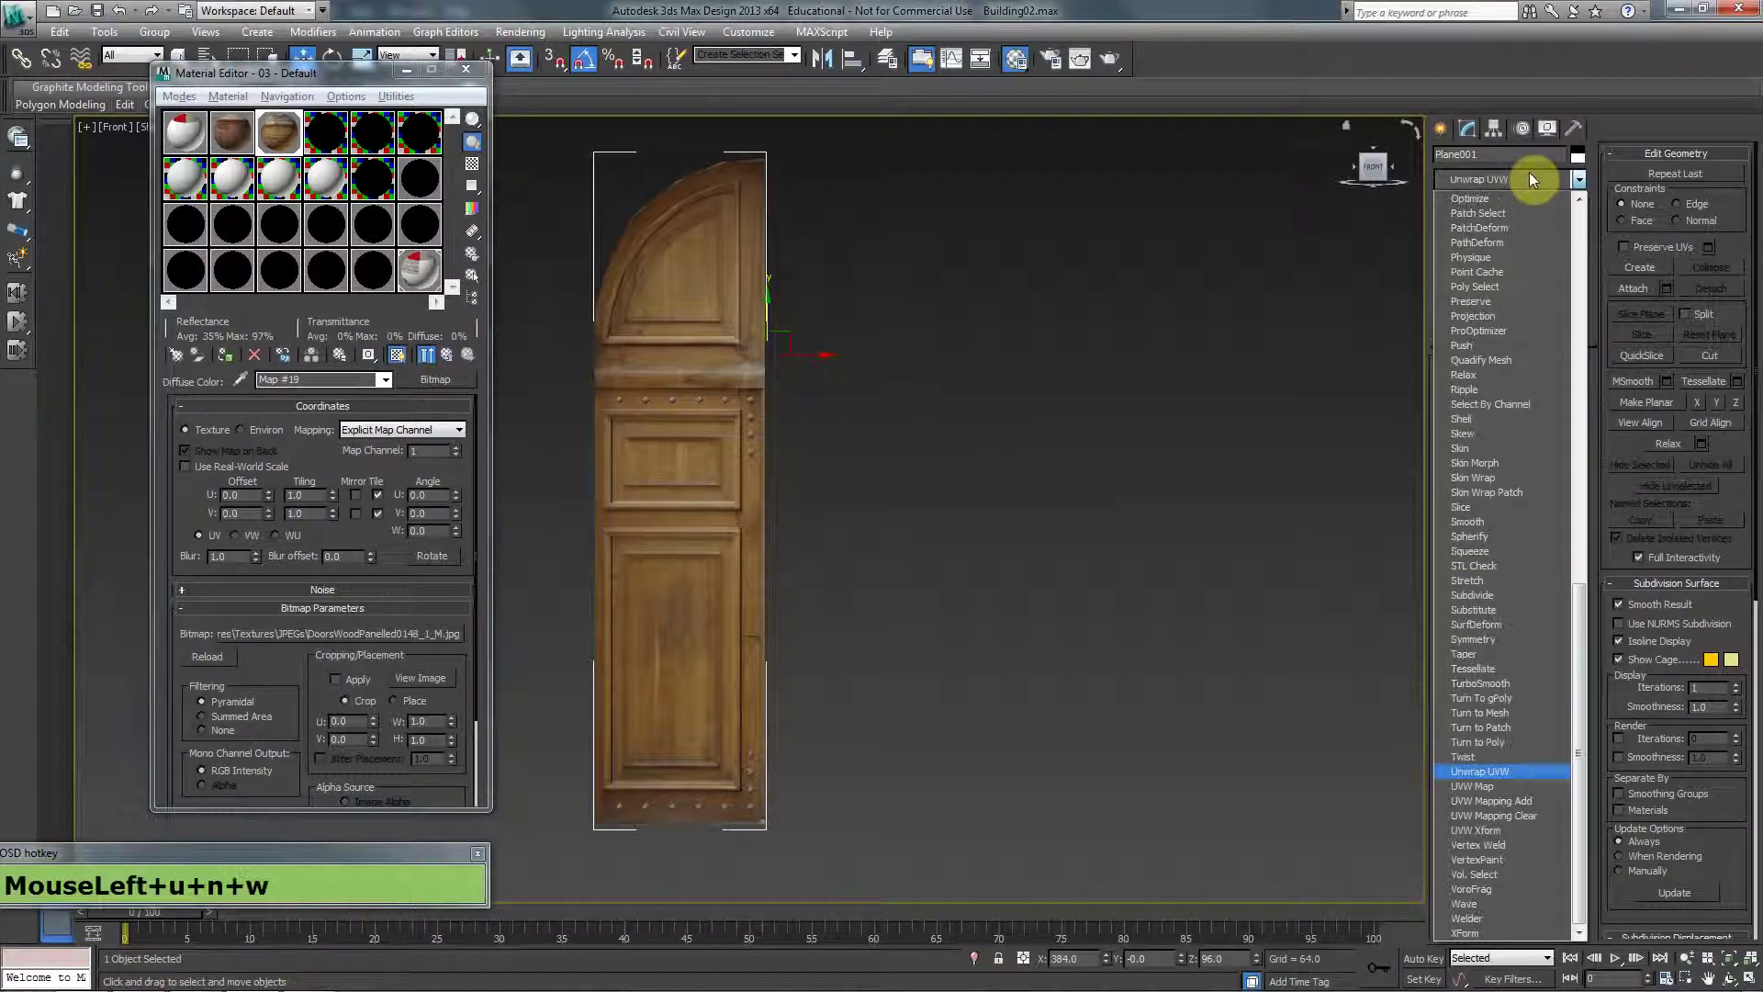
key(Return)
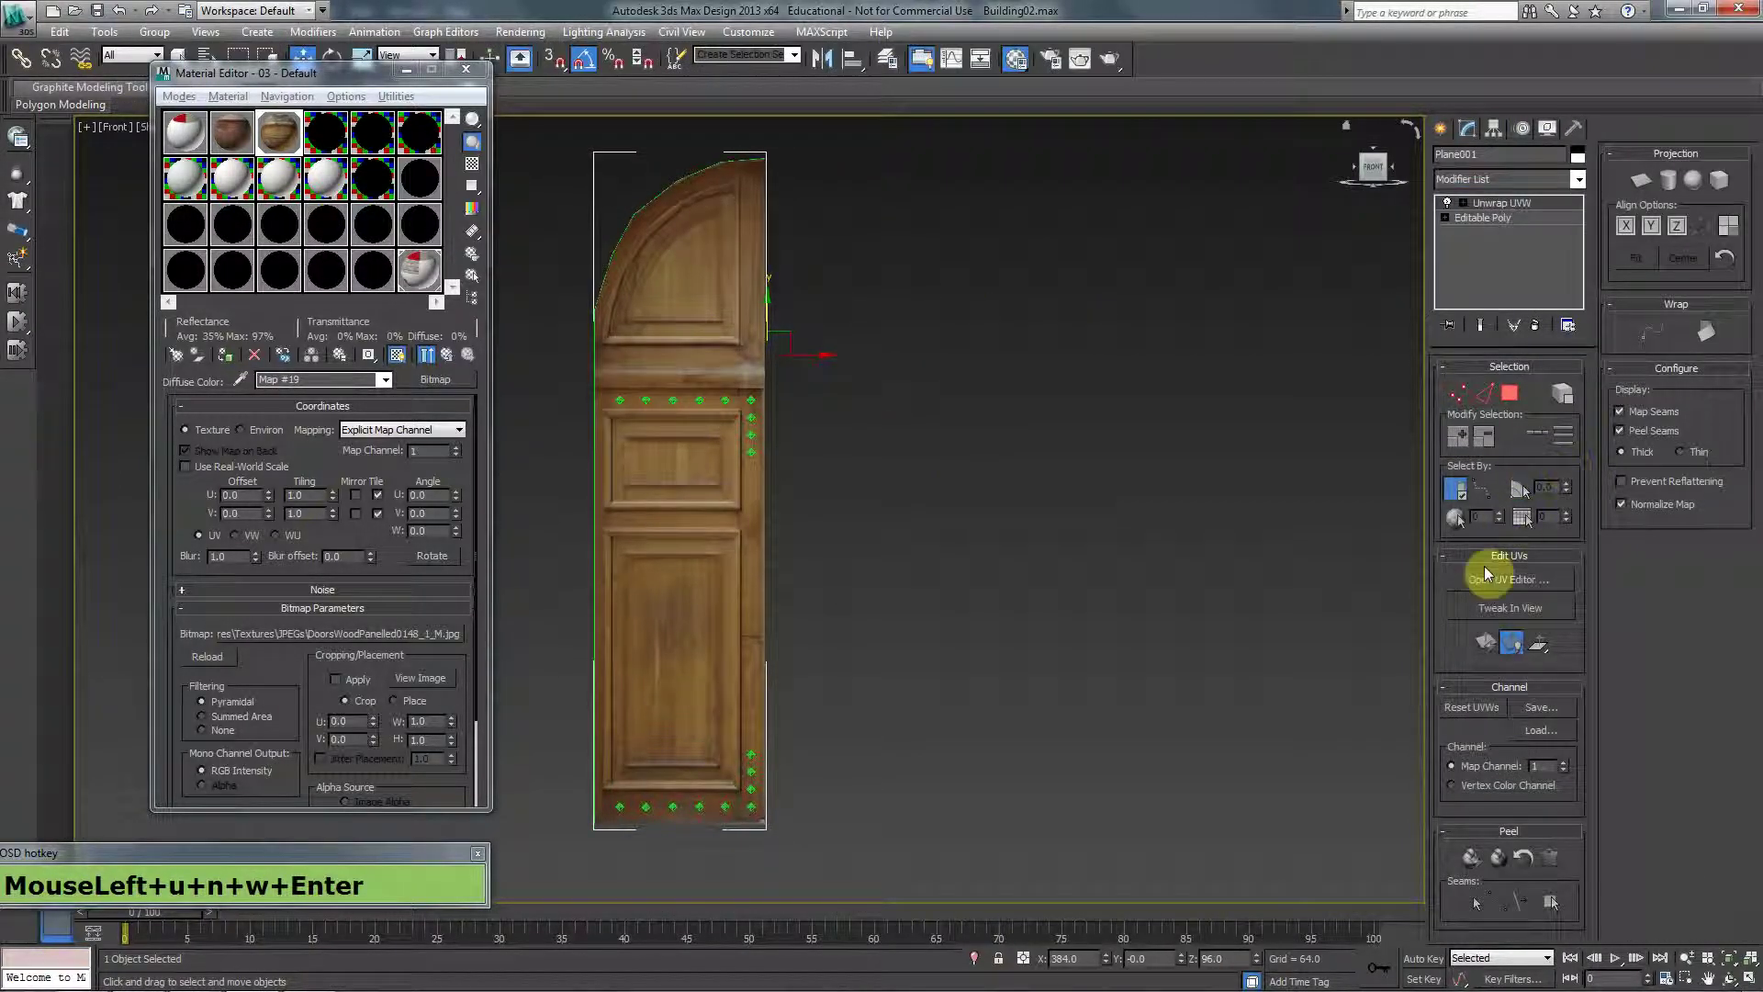
click(1505, 581)
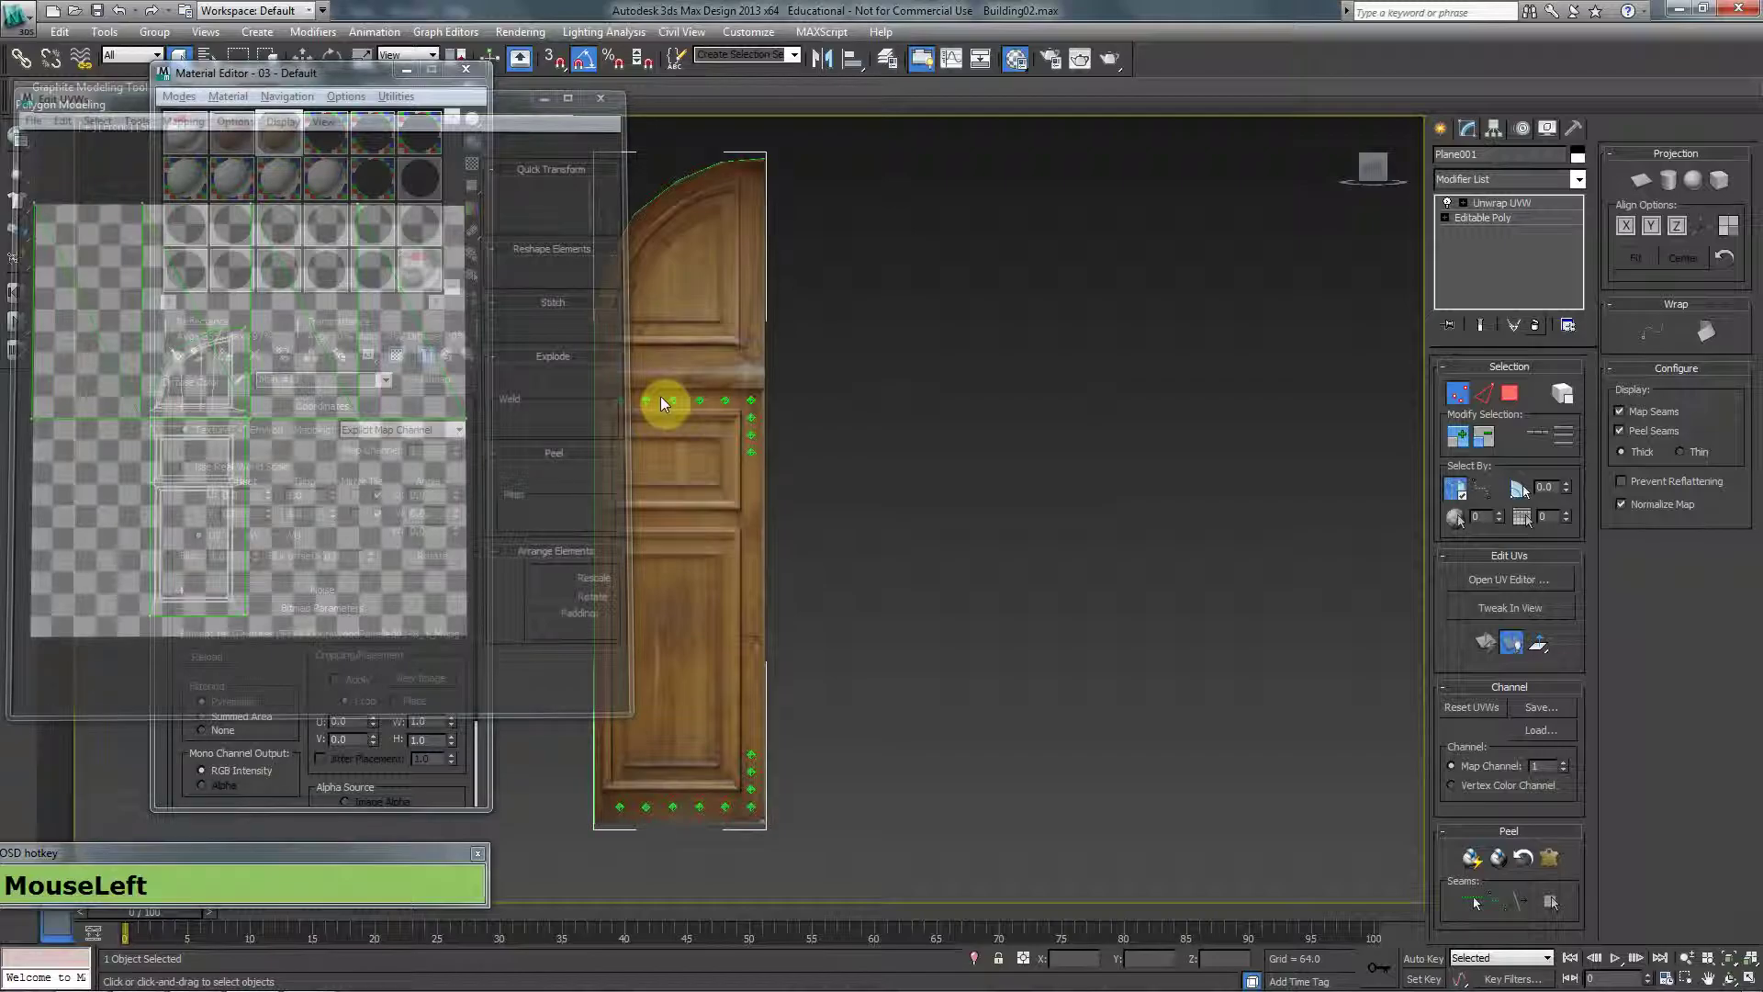
Assign the building's Texture1.psd material to the door from the Material Editor.
key(m)
key(m)
drag(279, 133, 581, 260)
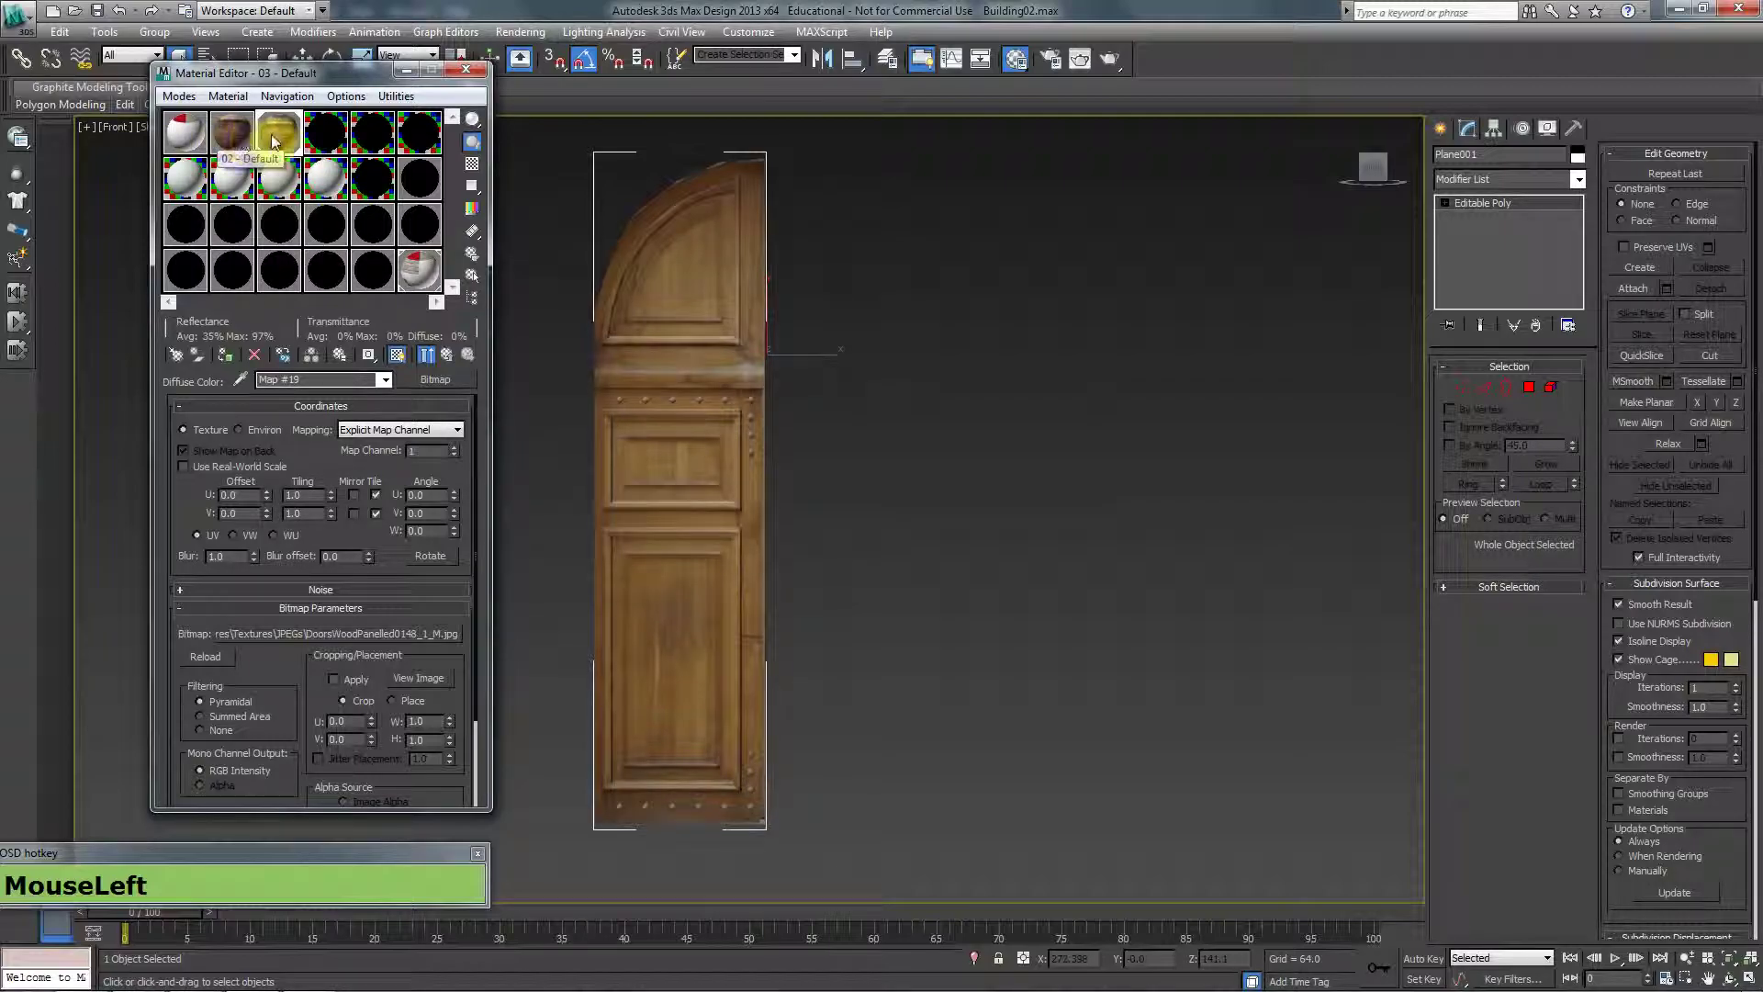
drag(427, 274, 702, 294)
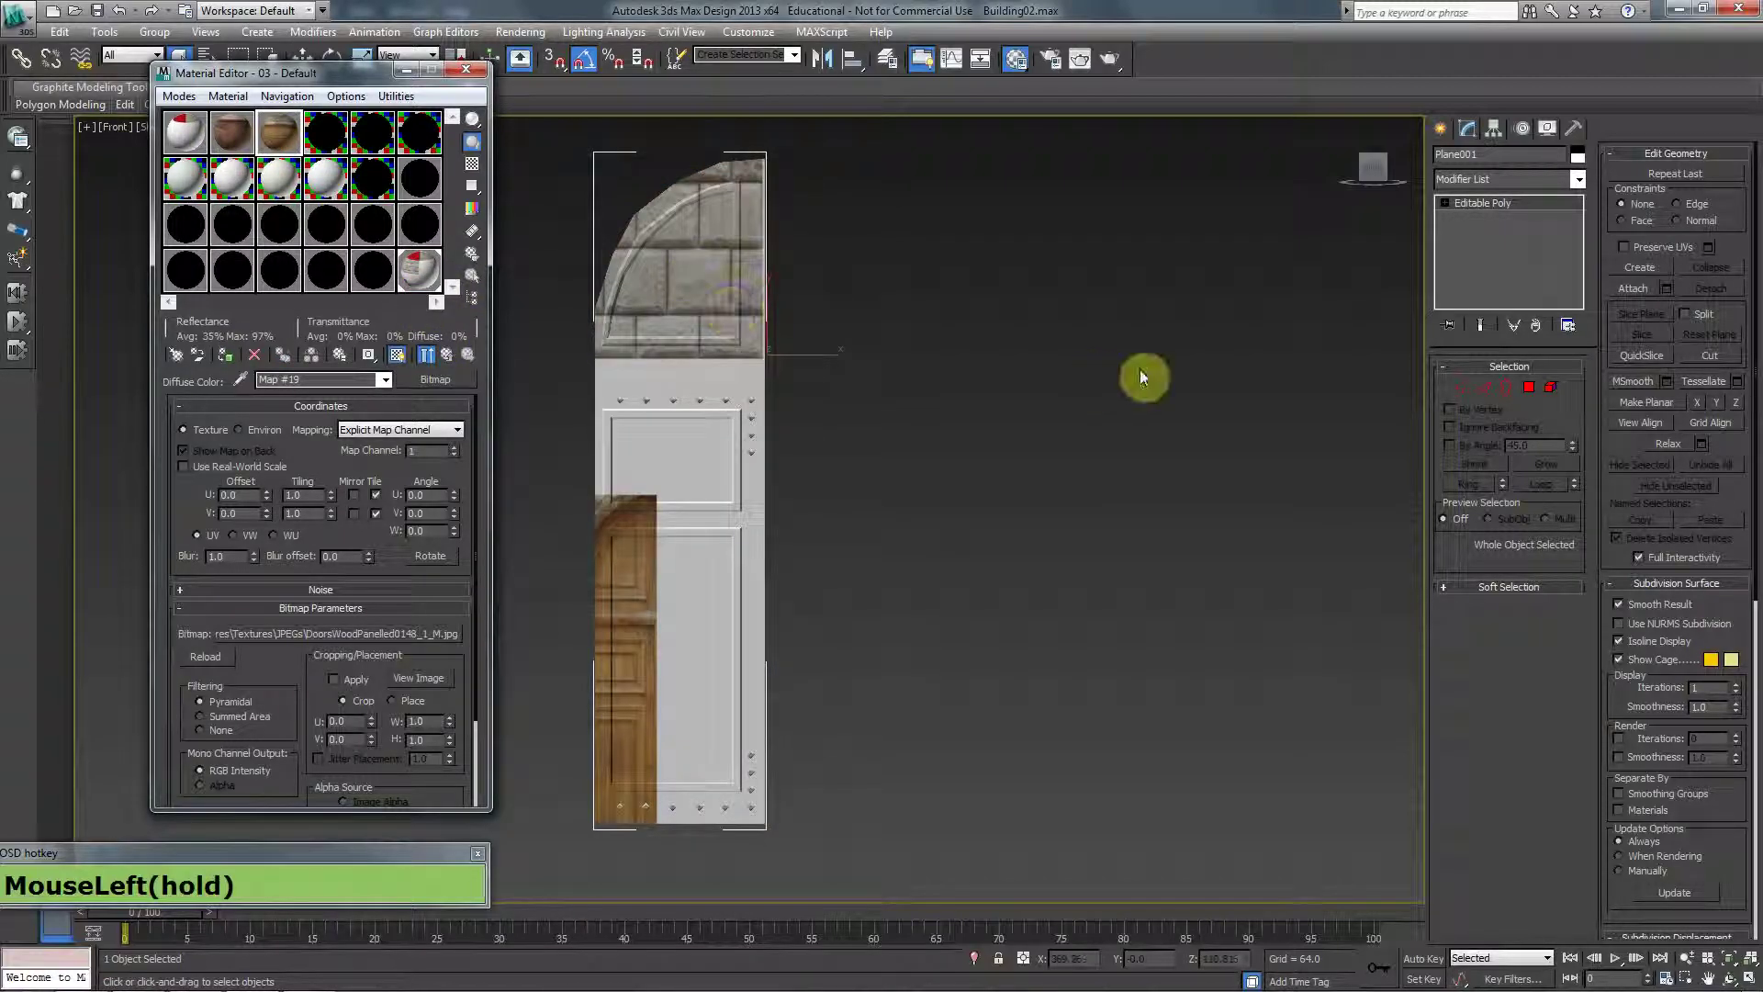
Add an Unwrap UVW modifier to the door and open its UV editor.
click(1515, 184)
text(unw)
key(Return)
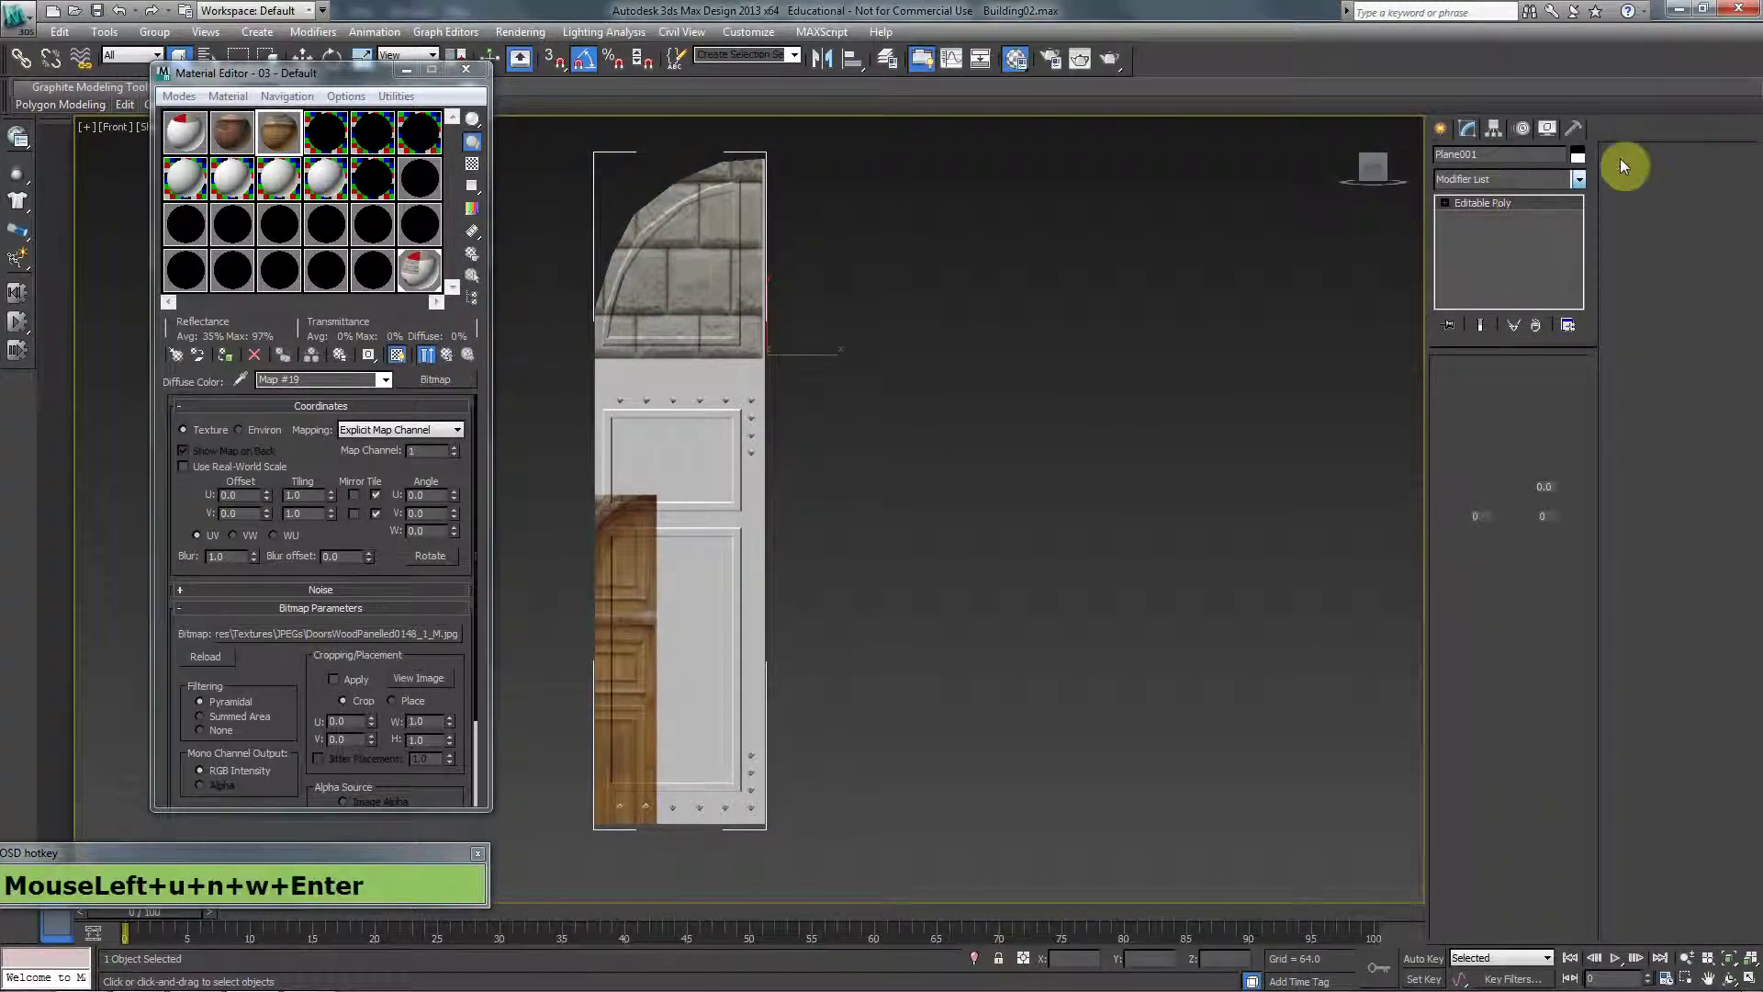
click(1526, 580)
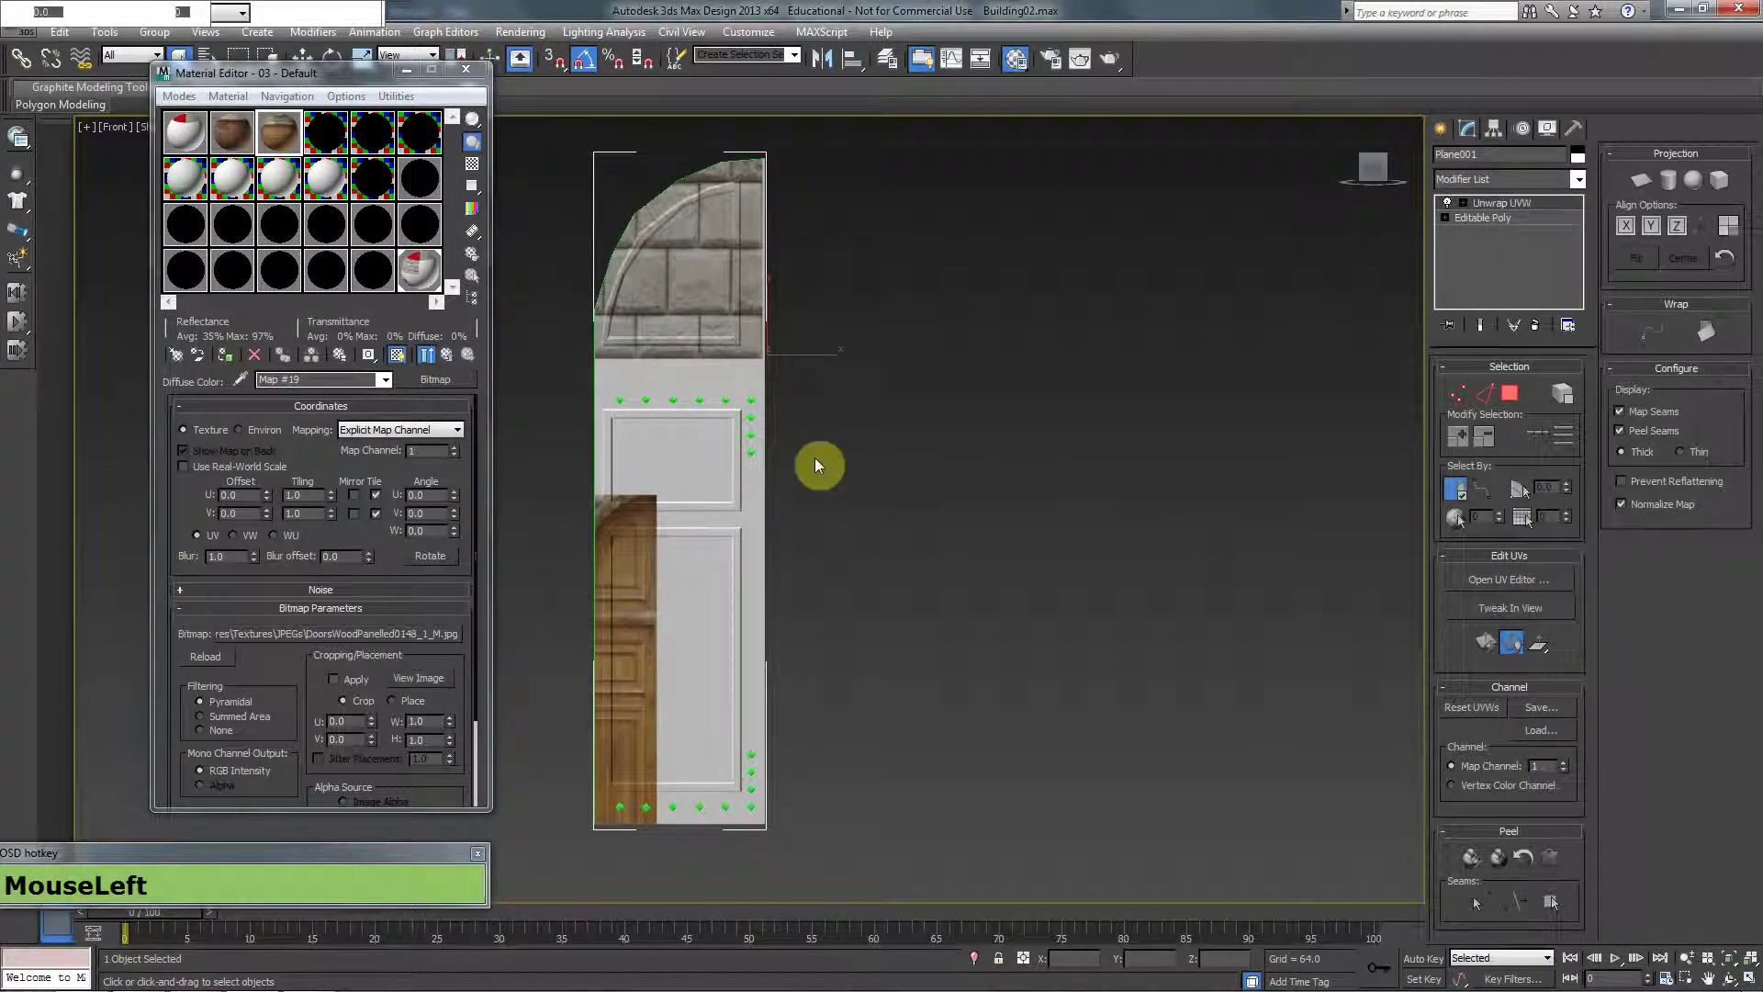
scroll(301, 351, down, 2)
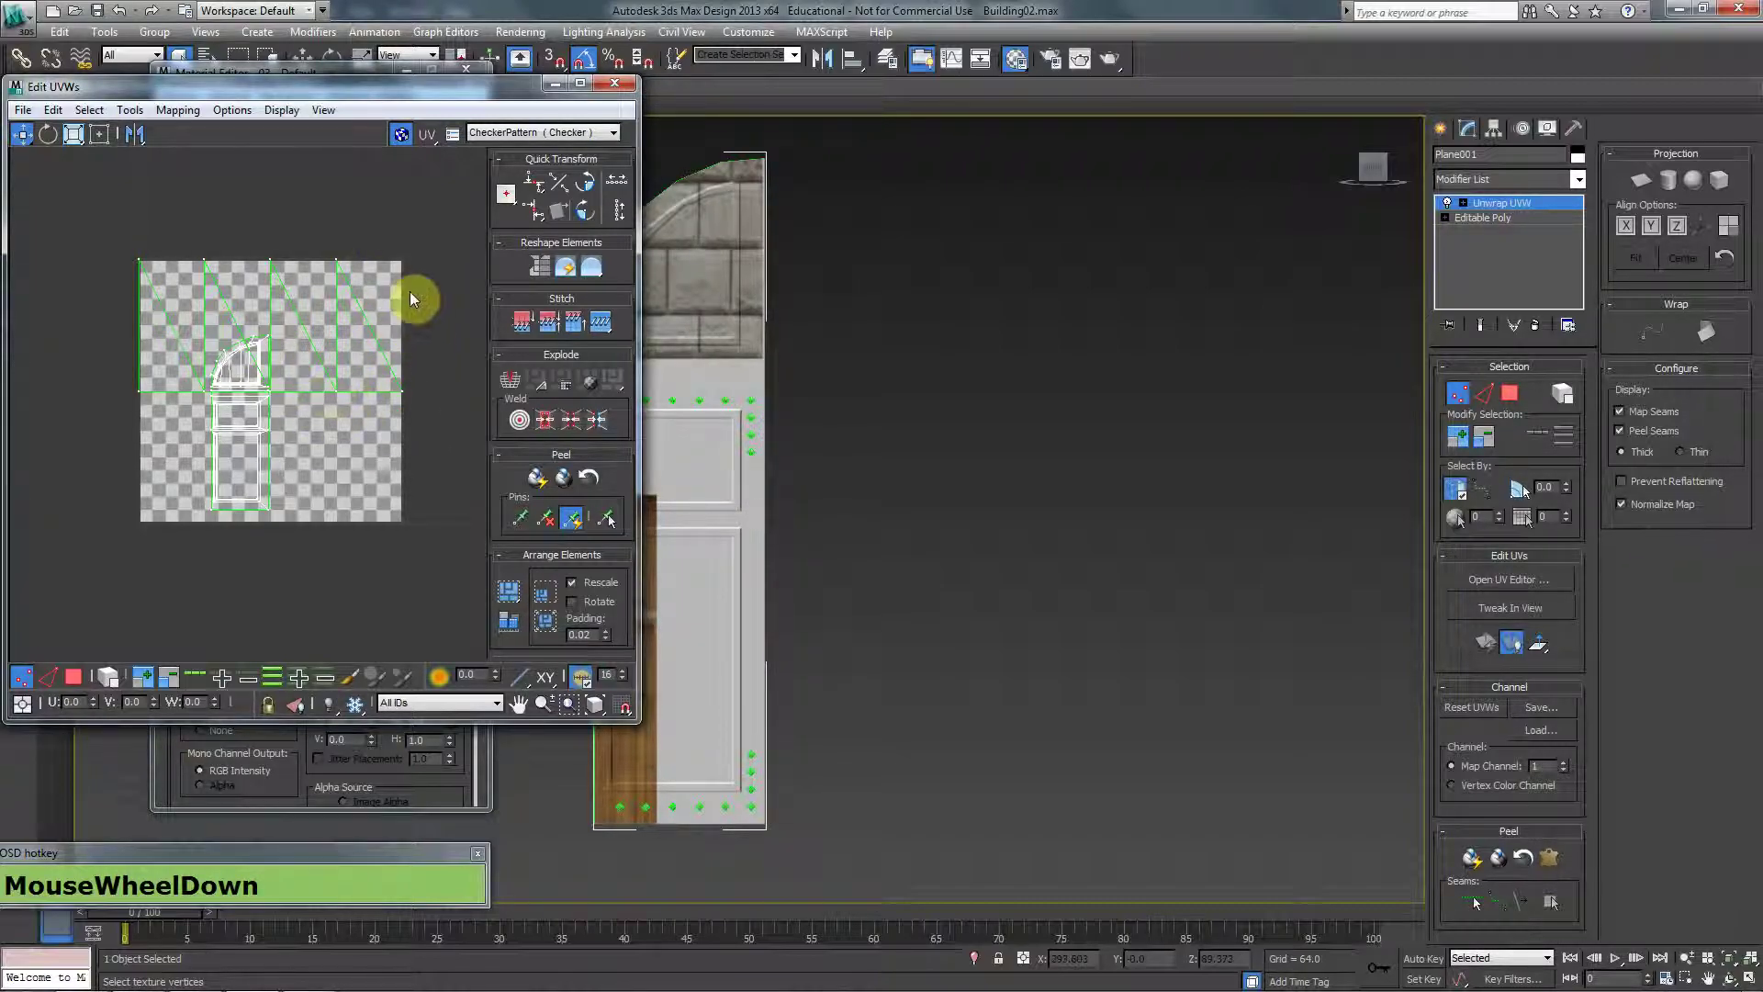
Examine in polygon mode how the door panel and stud faces correspond to the UV layout, checking different shading displays.
click(1502, 396)
middle_drag(1065, 413, 1173, 405)
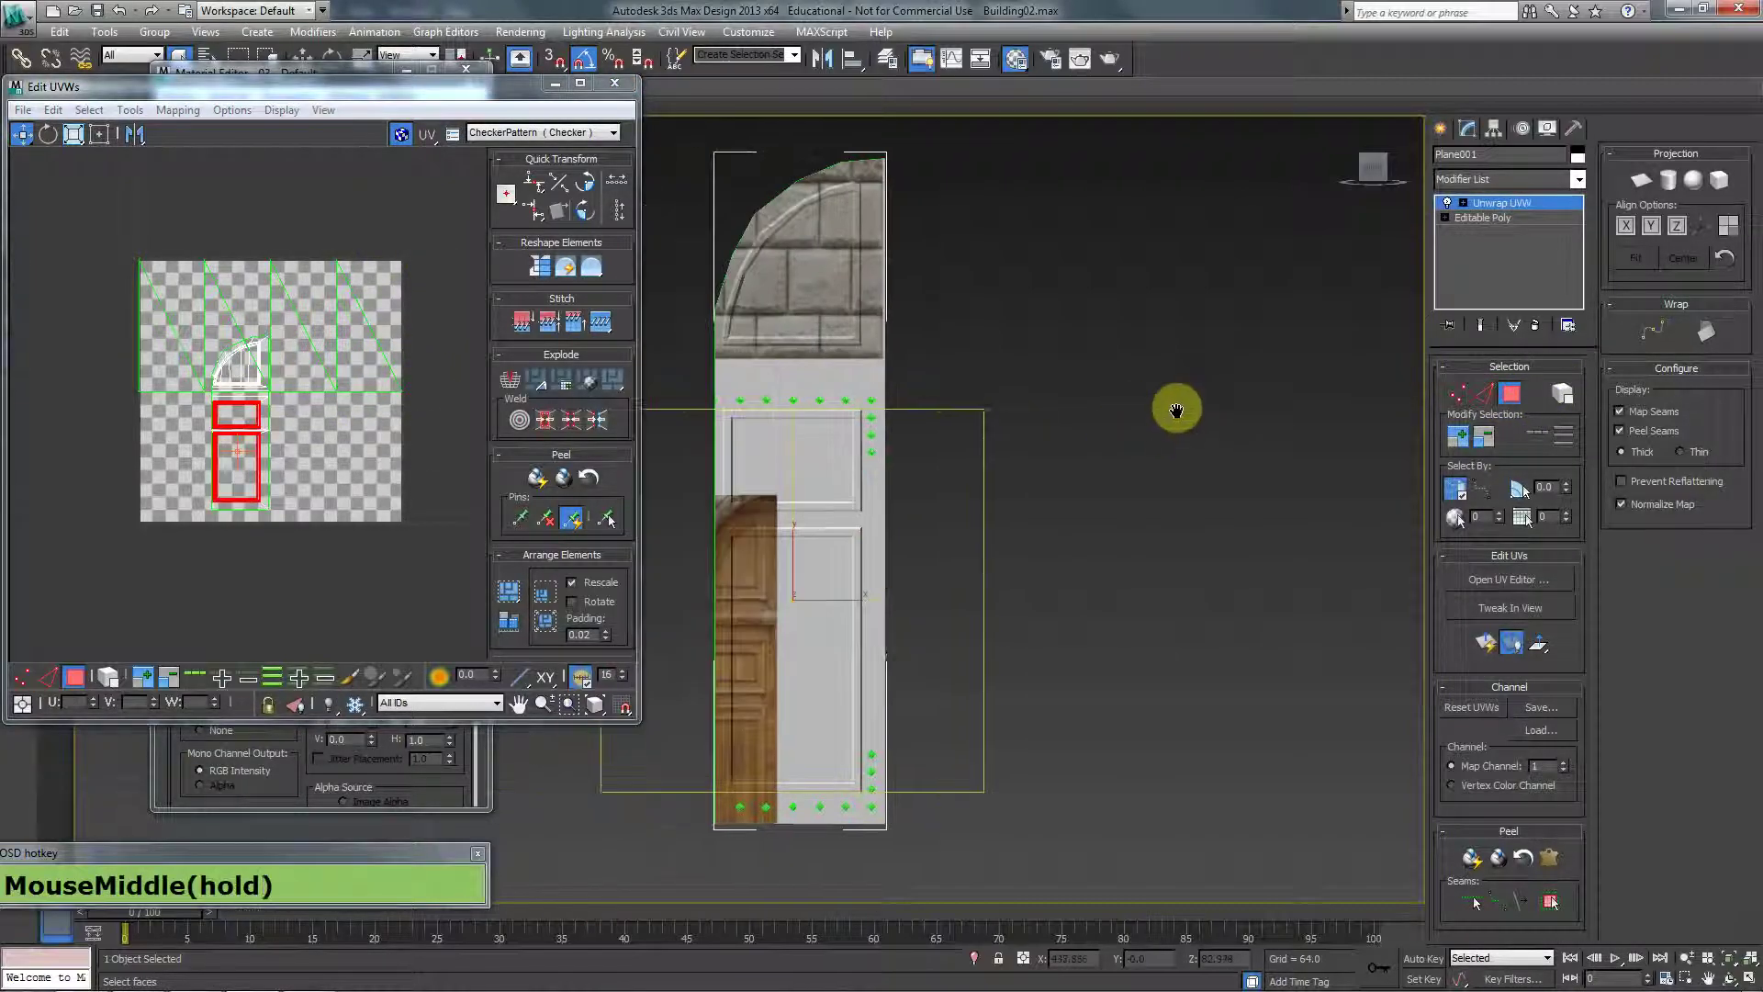
click(914, 399)
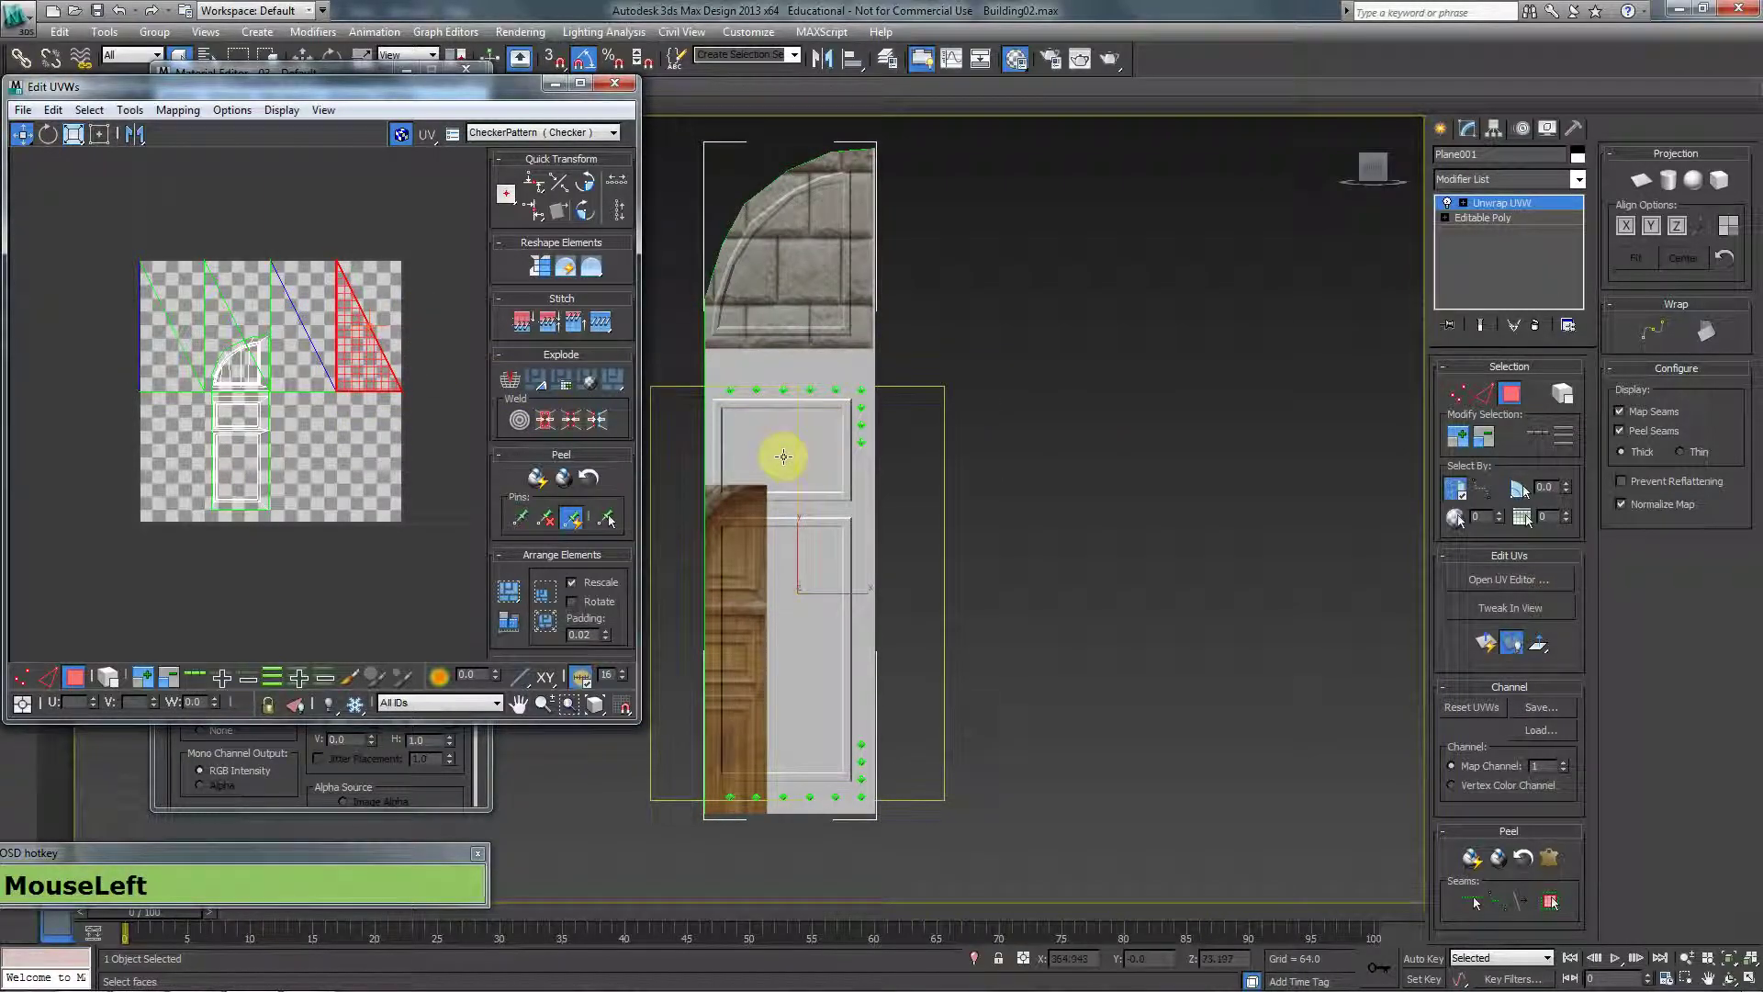
key(p)
alt+middle_drag(779, 460, 972, 402)
scroll(783, 563, down, 1)
key(F3)
key(F3)
key(F4)
scroll(917, 488, up, 2)
key(F4)
middle_drag(885, 493, 962, 415)
key(F2)
Move the studs' triangular UV faces up and outside the texture square, and decline resaving the autobackup file.
click(270, 484)
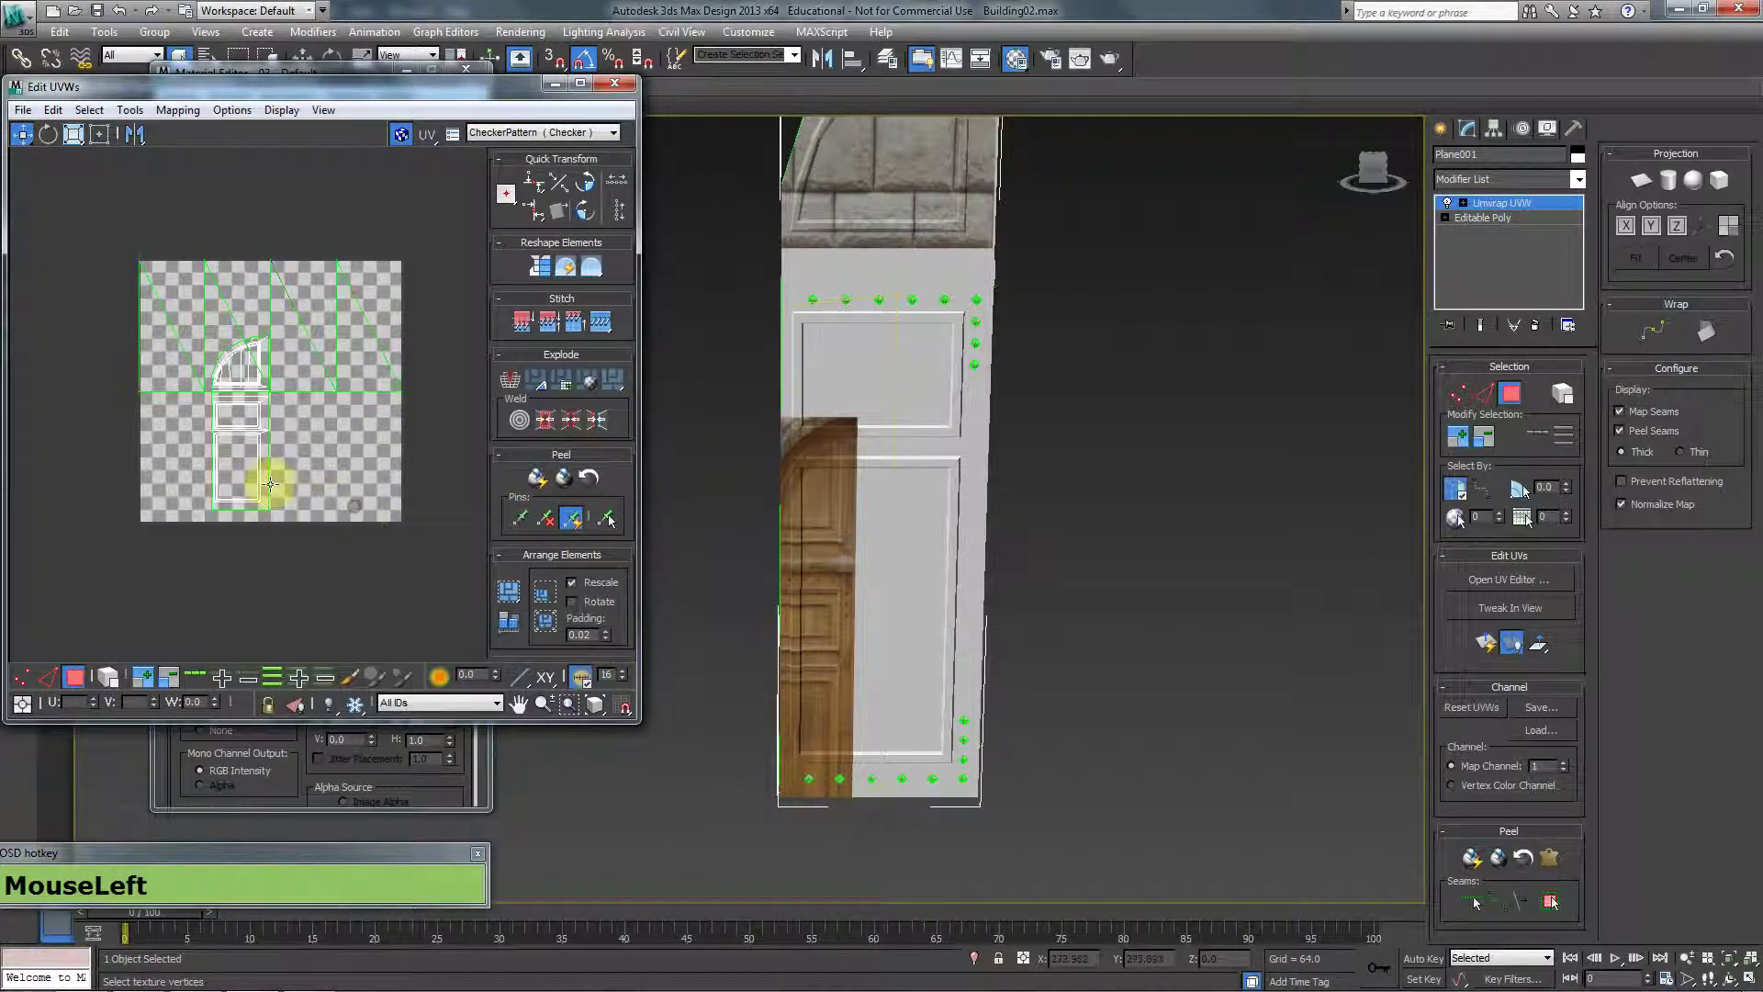
click(207, 292)
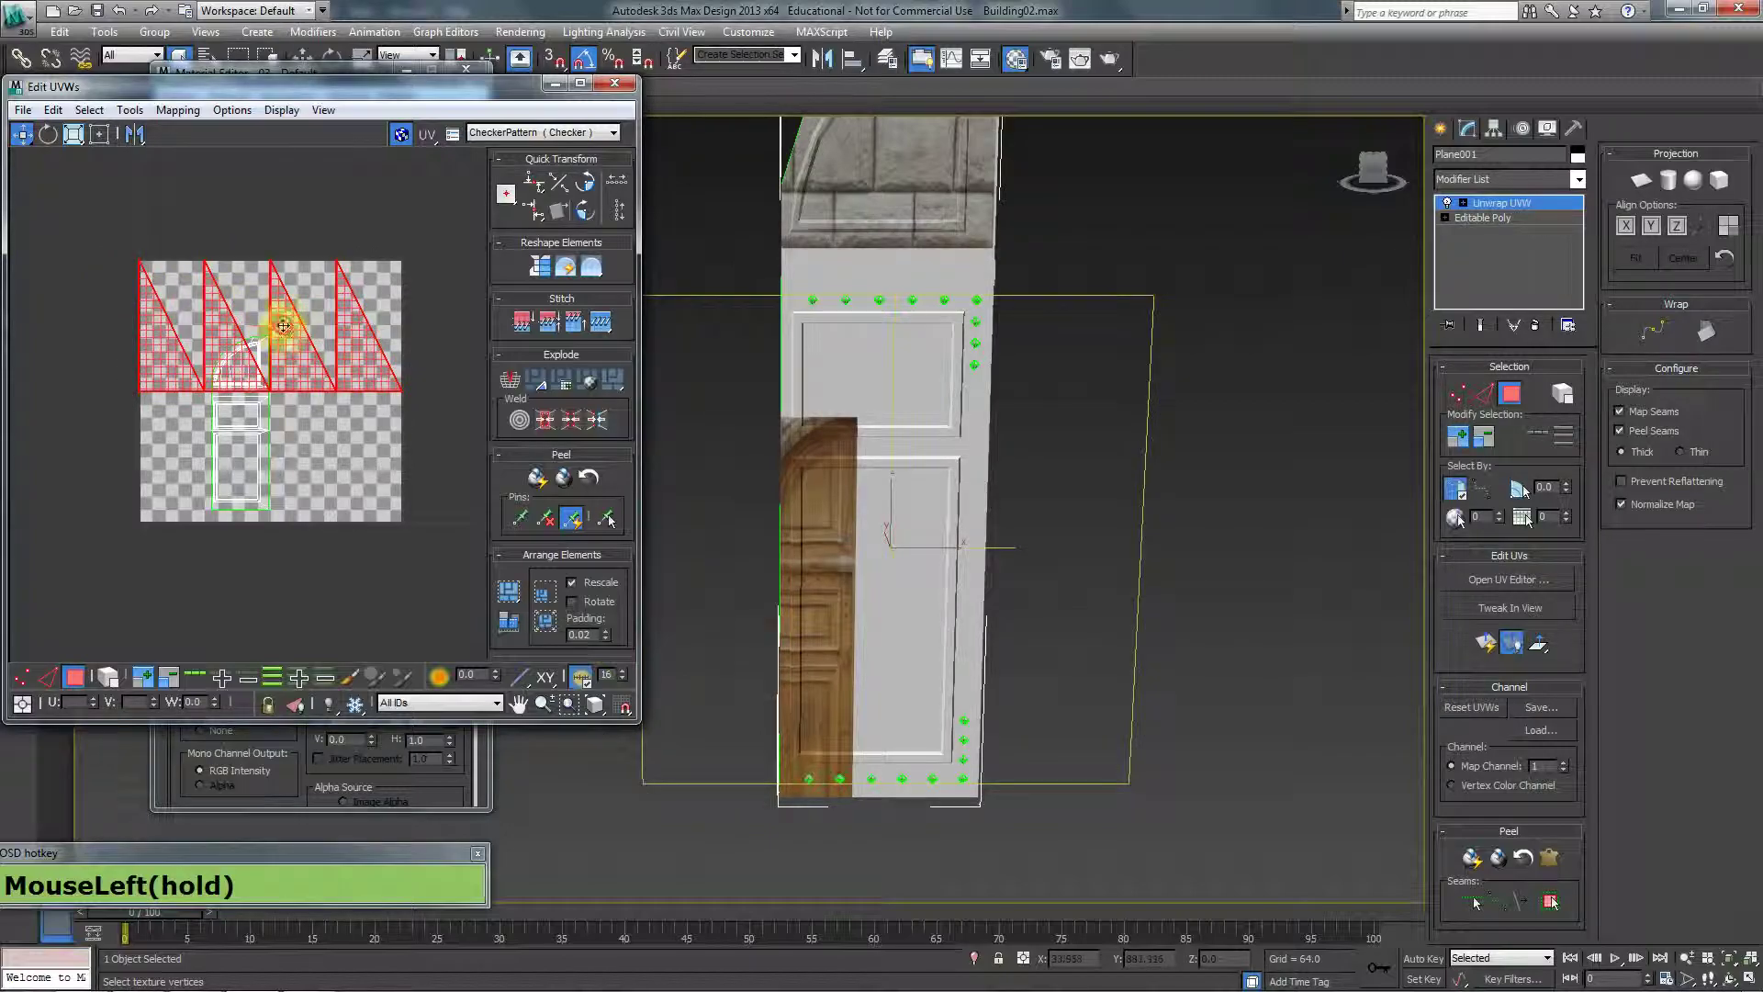
drag(284, 326, 62, 163)
alt+middle_drag(1051, 546, 1120, 549)
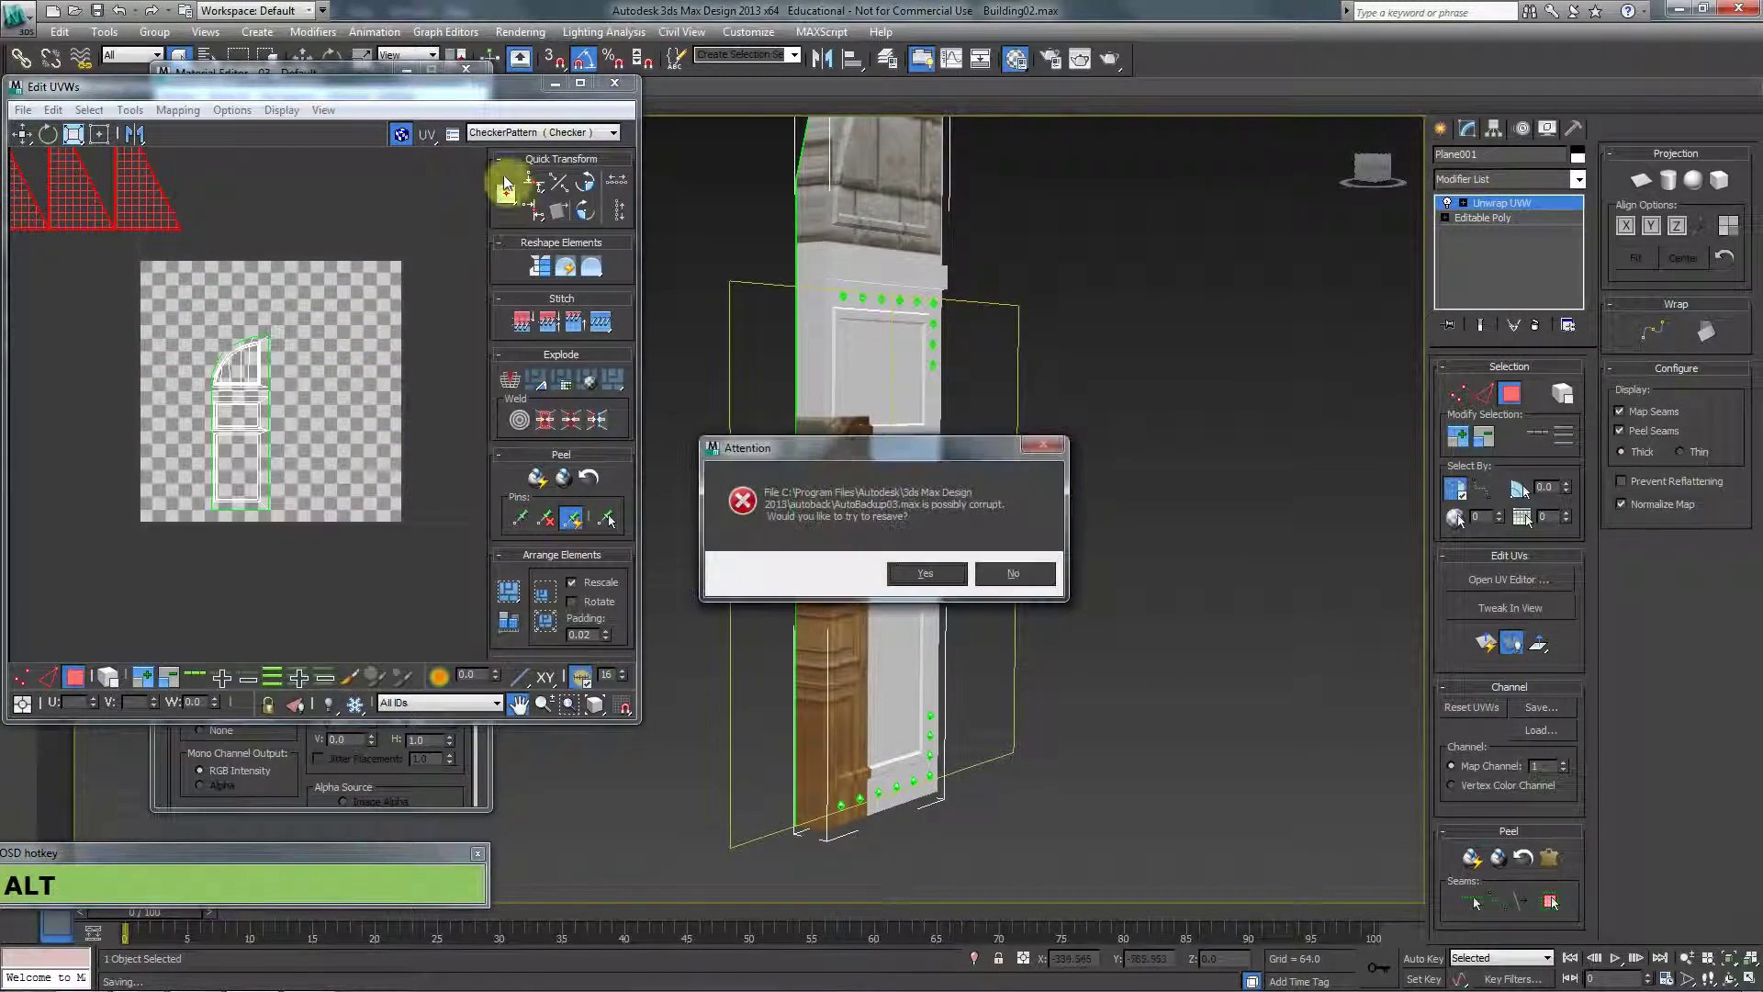
click(1012, 572)
Show Map #18 (Texture1.psd) as the background of the UV editor.
click(562, 134)
click(569, 165)
middle_drag(333, 374, 334, 375)
Select the door's UV faces, move them over the wooden door photo, and scale them roughly to its size.
drag(173, 314, 172, 313)
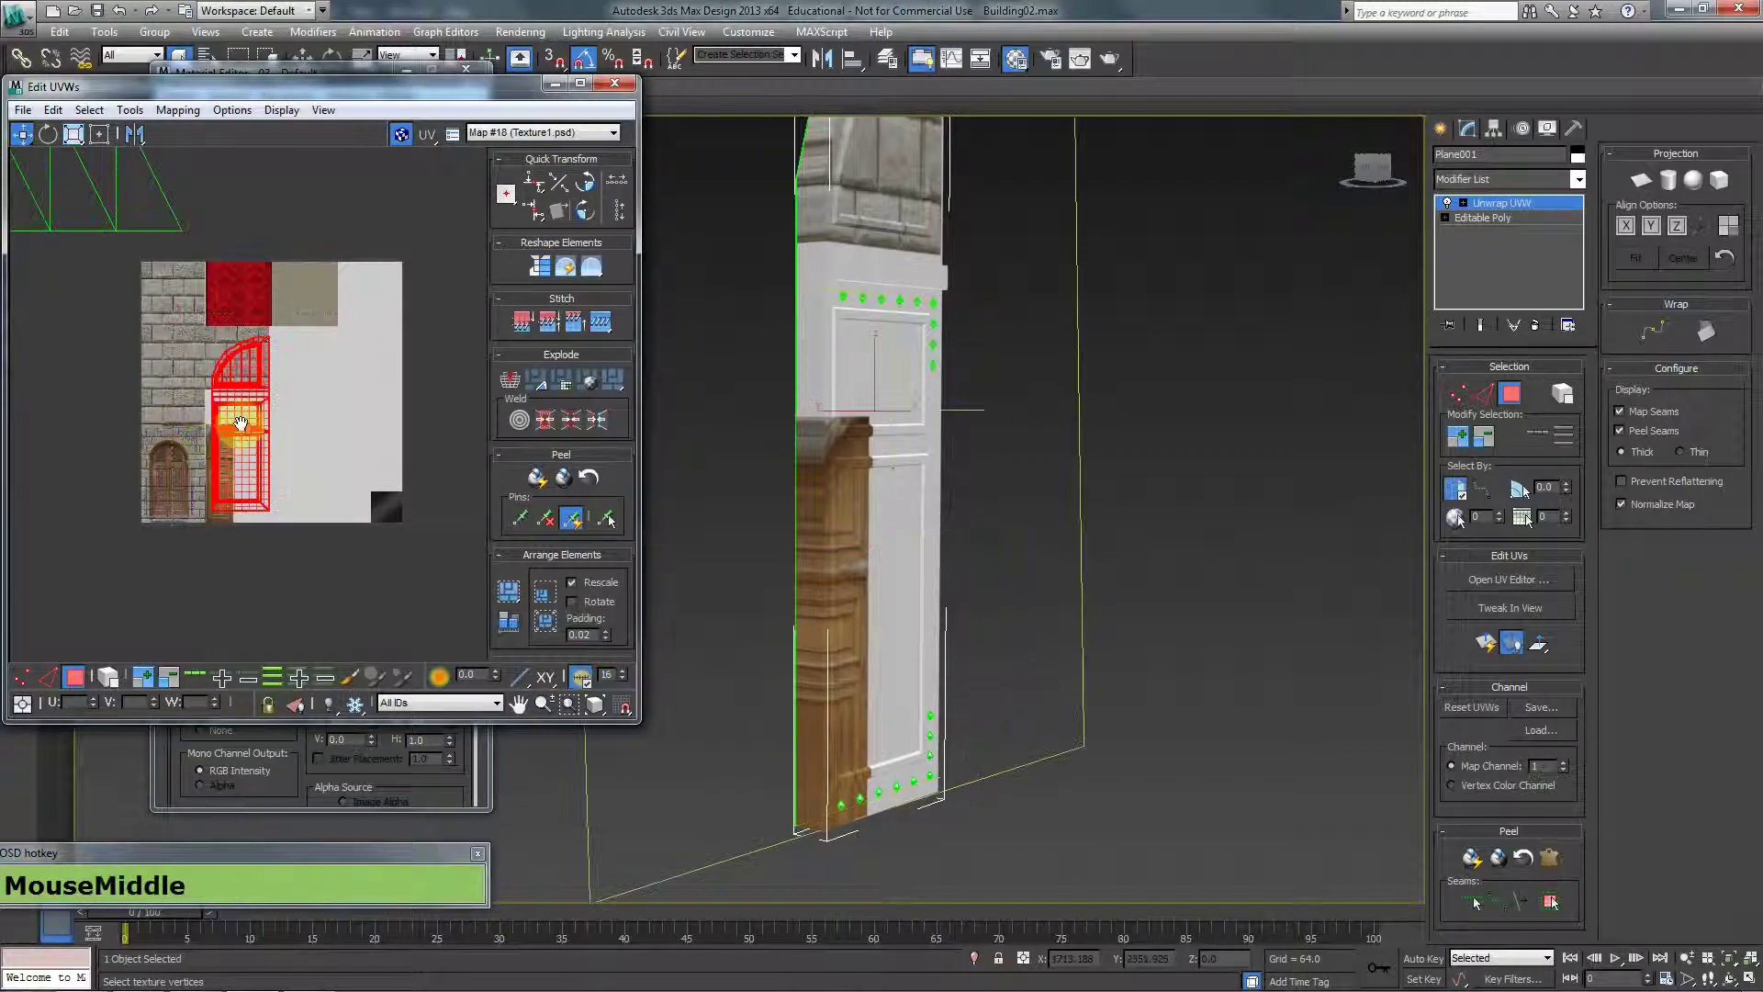
middle_drag(223, 425, 250, 430)
scroll(251, 430, up, 3)
drag(277, 359, 261, 377)
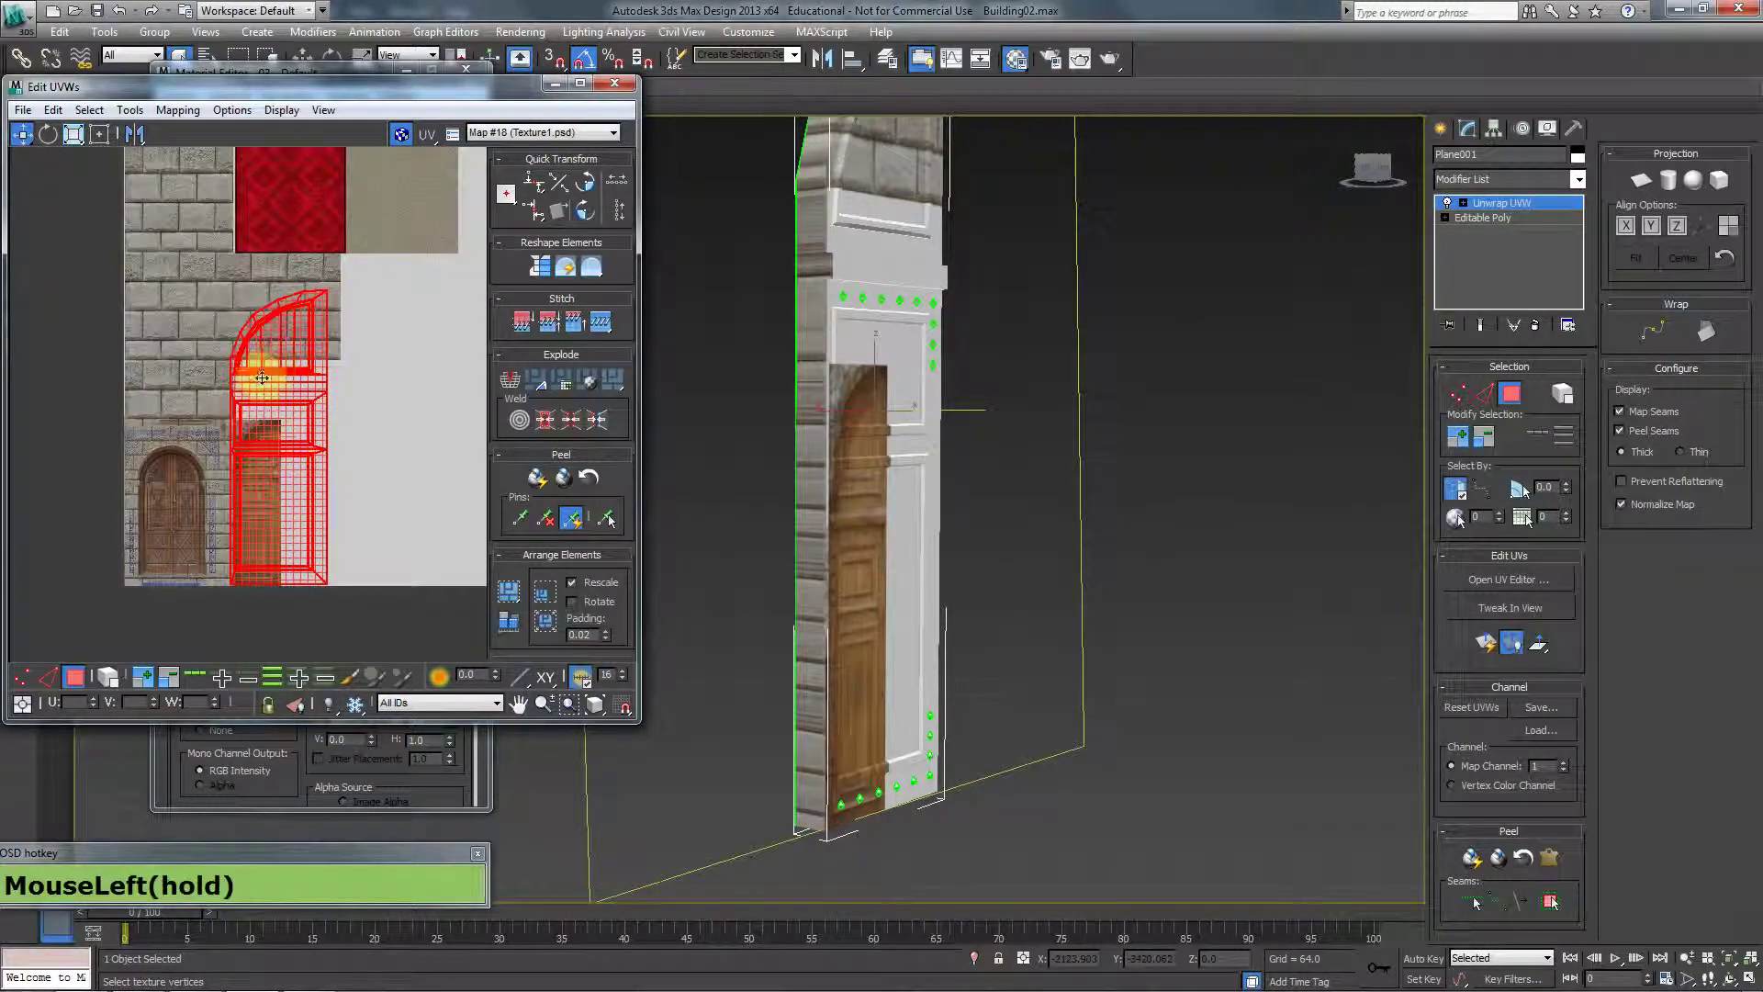
click(99, 134)
drag(324, 292, 261, 418)
Align the upper inner corner of the door's UV layout with the top corner of the arched door photo.
scroll(289, 482, up, 8)
middle_drag(119, 653, 295, 425)
scroll(323, 332, up, 3)
middle_drag(323, 332, 474, 310)
middle_drag(206, 467, 328, 349)
scroll(372, 367, up, 1)
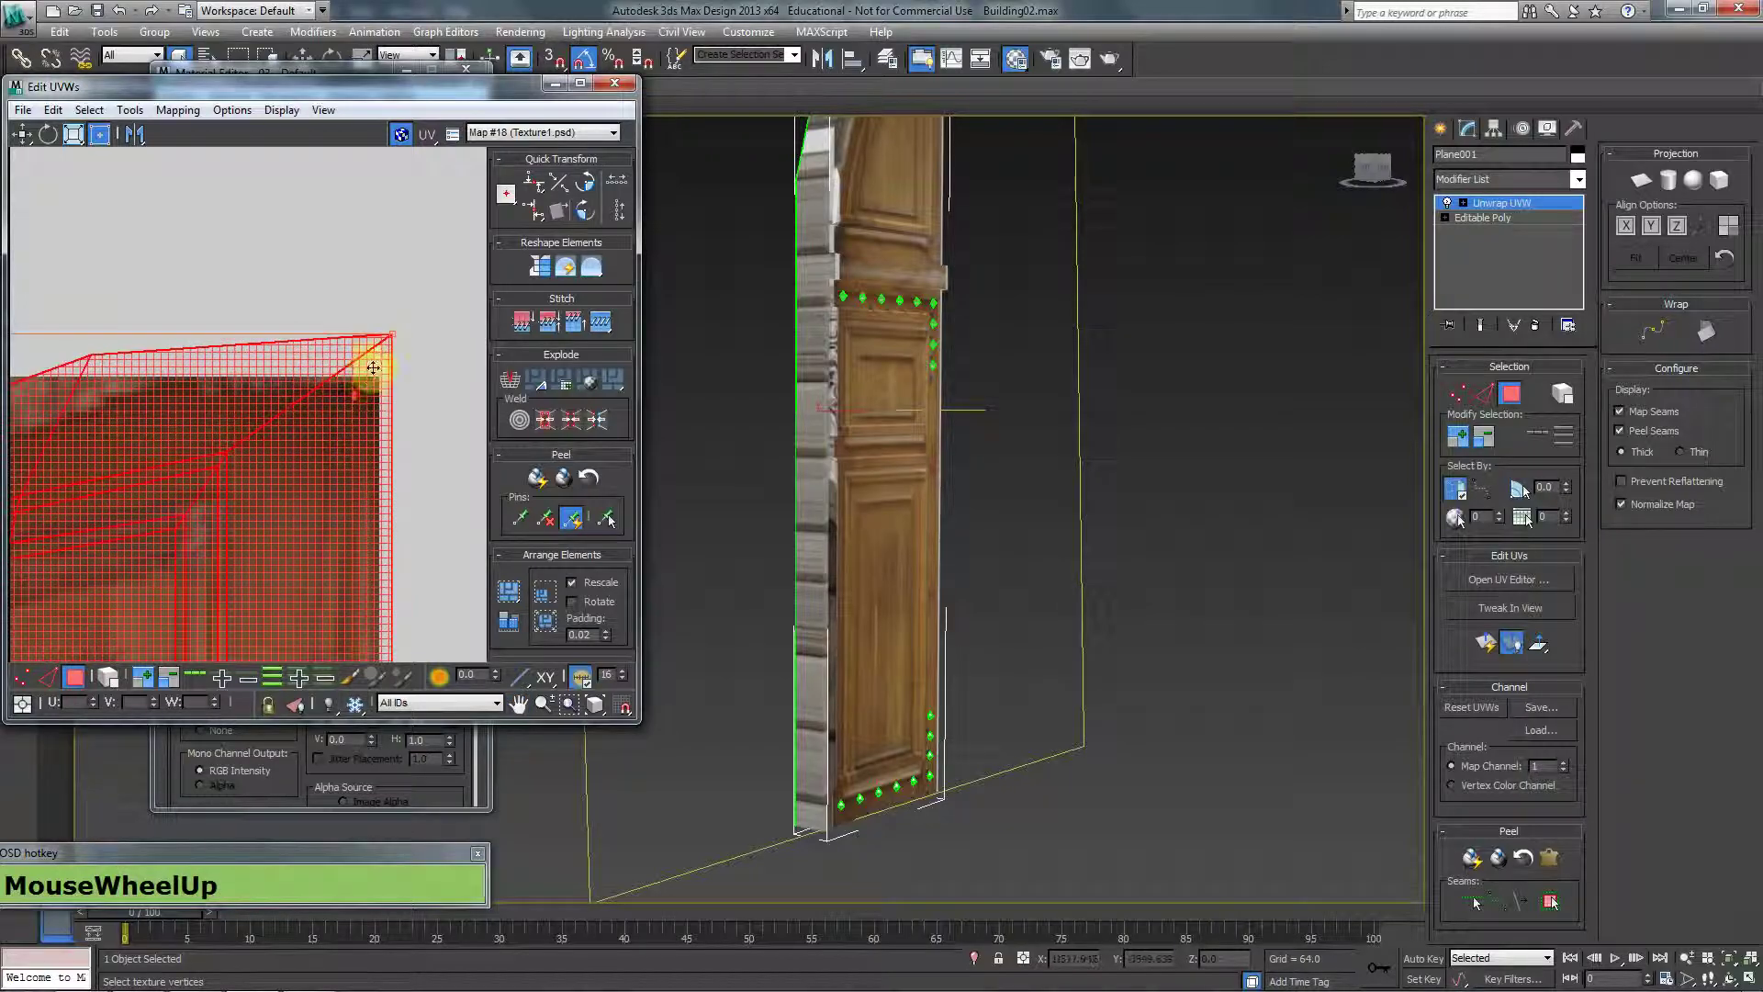
drag(392, 336, 378, 380)
scroll(307, 472, down, 10)
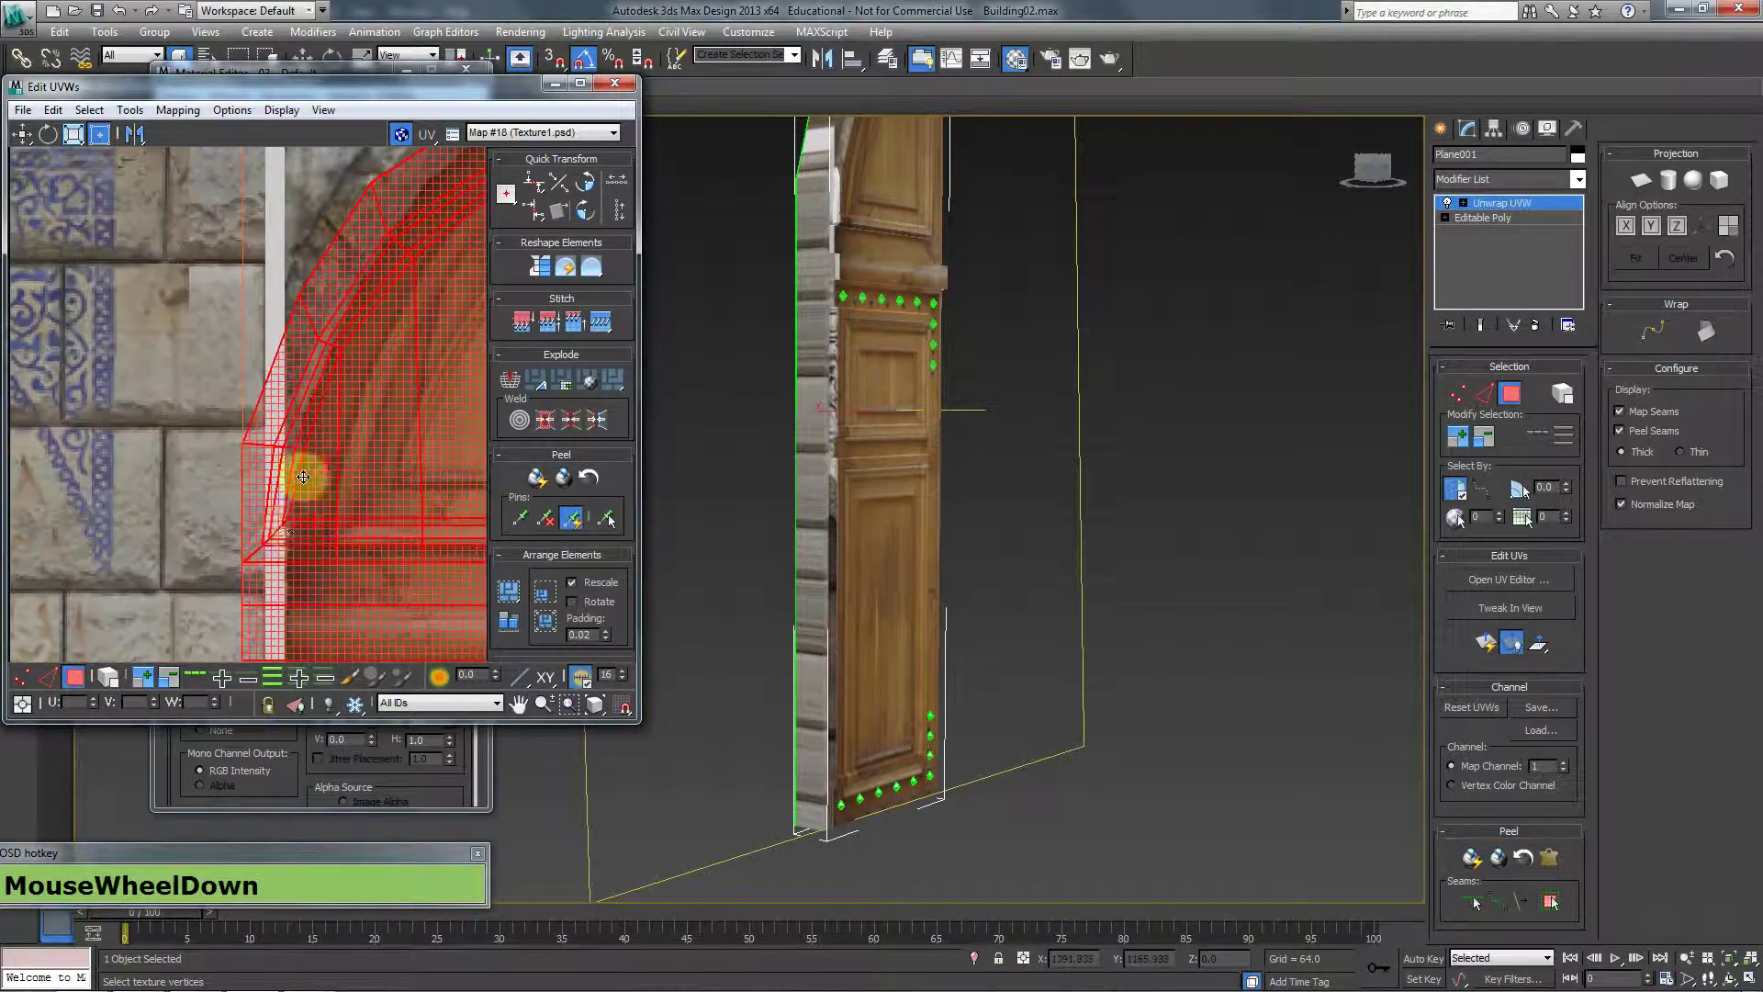
Stretch the lower outer corner of the door's UV layout to the bottom corner of the door photo.
middle_drag(362, 617, 342, 346)
scroll(339, 376, down, 3)
middle_drag(305, 538, 304, 502)
scroll(316, 467, up, 4)
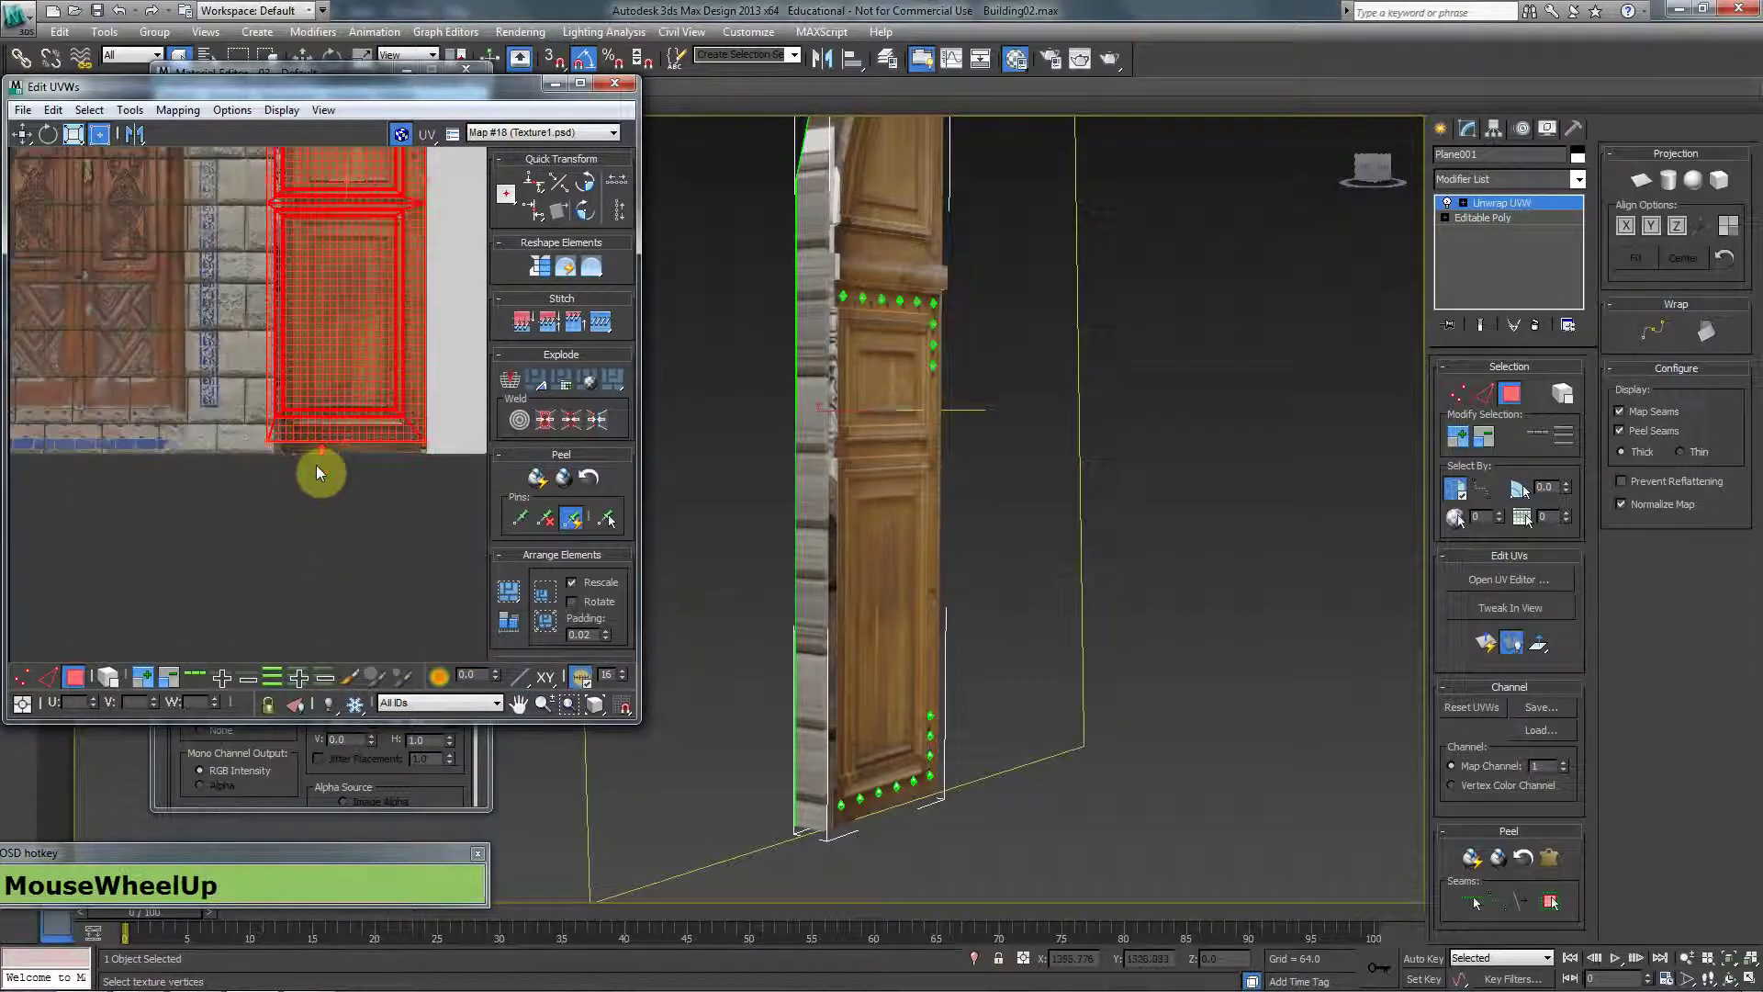
middle_drag(303, 419, 163, 417)
scroll(290, 425, up, 2)
scroll(290, 425, up, 2)
drag(139, 402, 246, 484)
scroll(1121, 527, down, 3)
Inspect the wood texture on the door's front and side, and readjust the UV layout's lower outer corner to fit the photo.
alt+middle_drag(1121, 527, 866, 430)
scroll(895, 541, up, 3)
scroll(901, 601, up, 2)
scroll(826, 591, up, 5)
scroll(873, 563, down, 3)
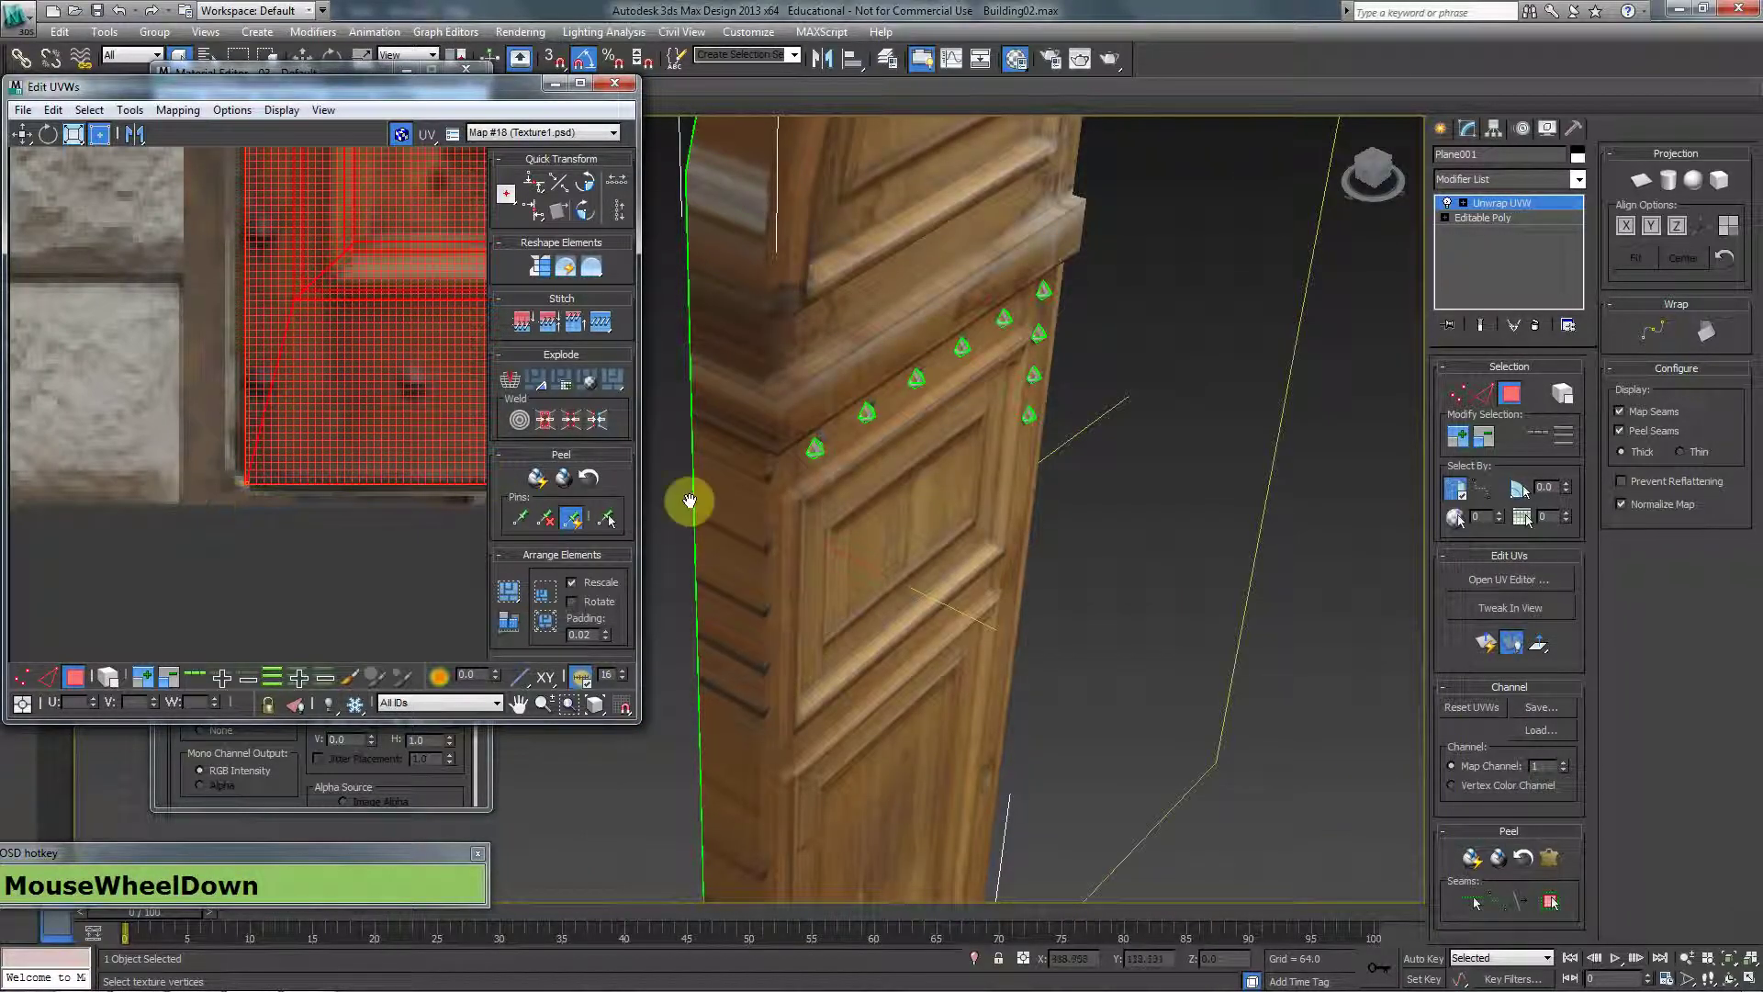
alt+middle_drag(964, 500, 975, 457)
scroll(901, 461, down, 2)
scroll(178, 339, down, 4)
middle_drag(217, 283, 326, 498)
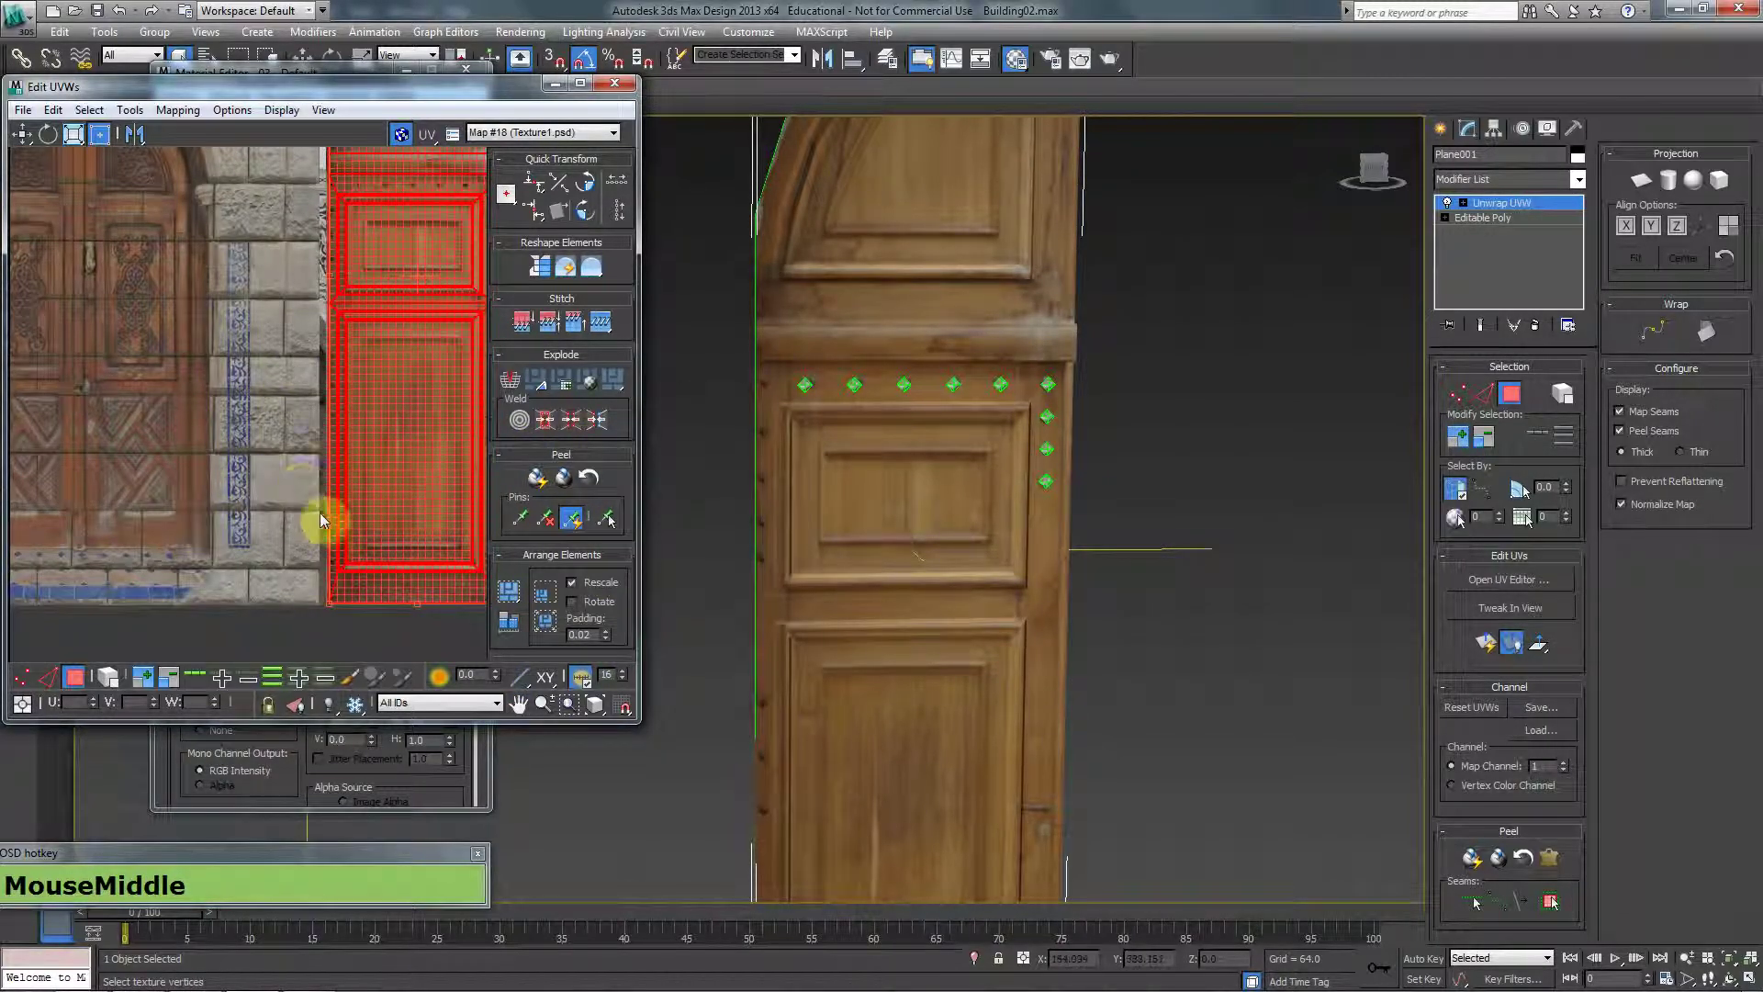
drag(333, 603, 337, 609)
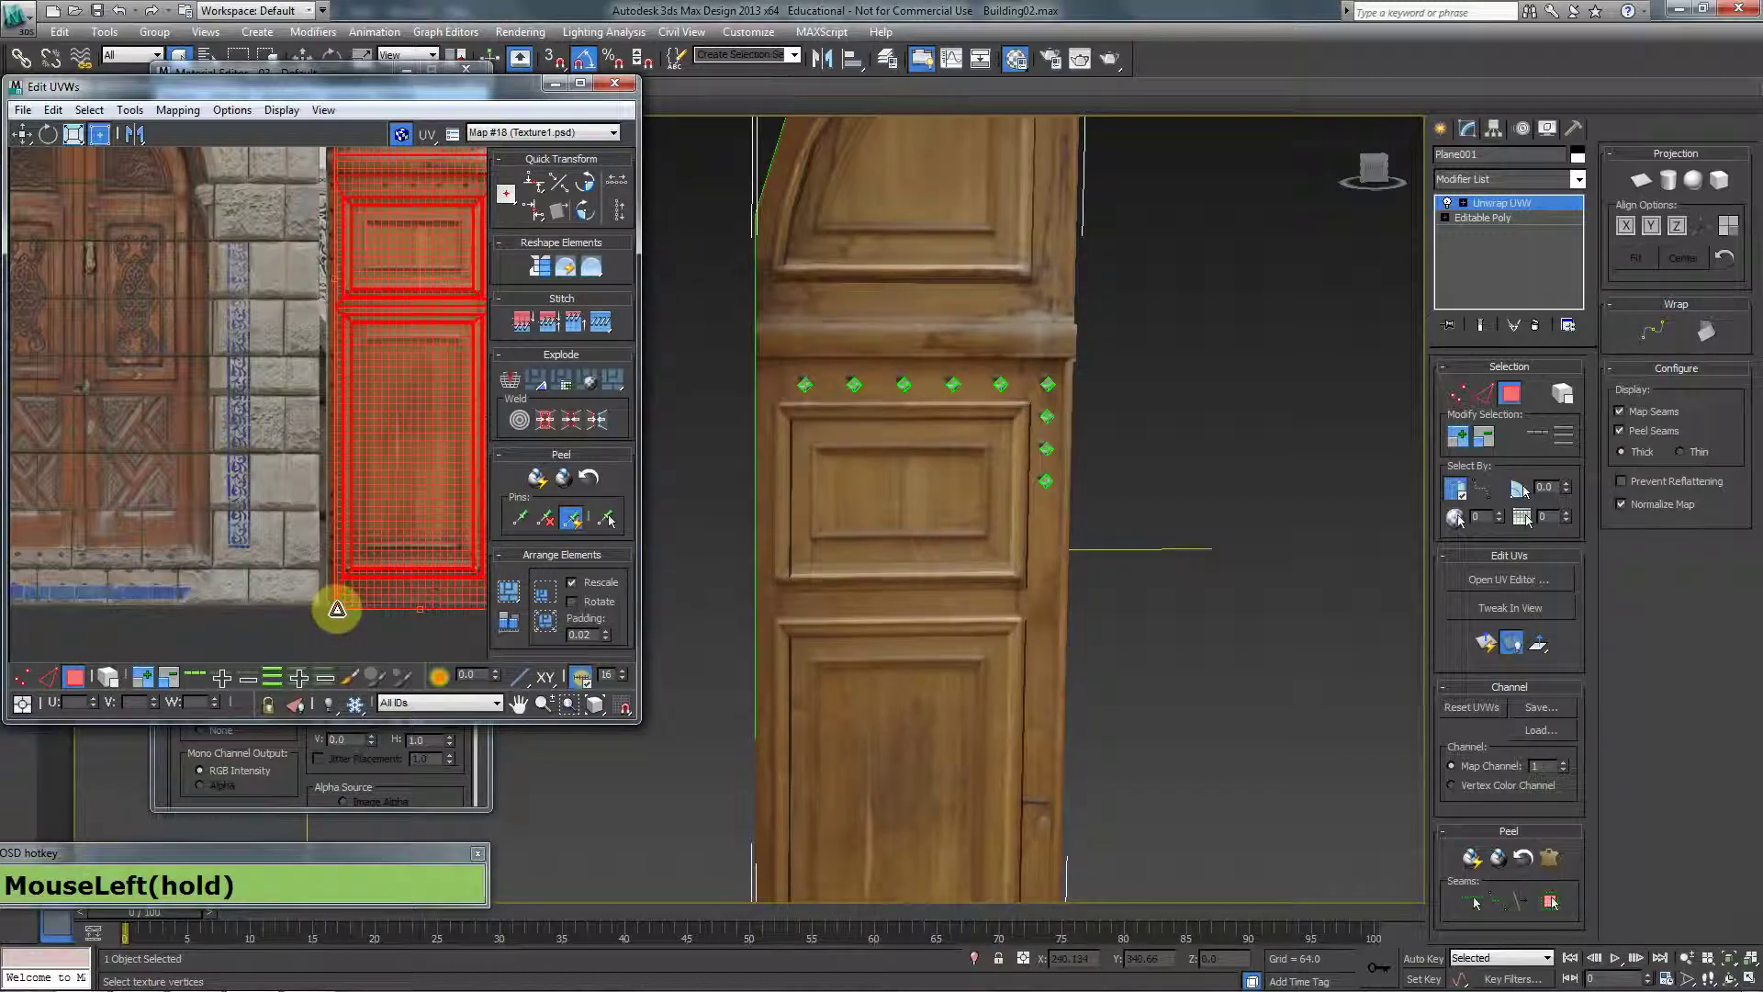
scroll(707, 526, down, 3)
Collapse the mapped door to an Editable Poly and enter polygon selection mode.
alt+middle_drag(728, 527, 854, 551)
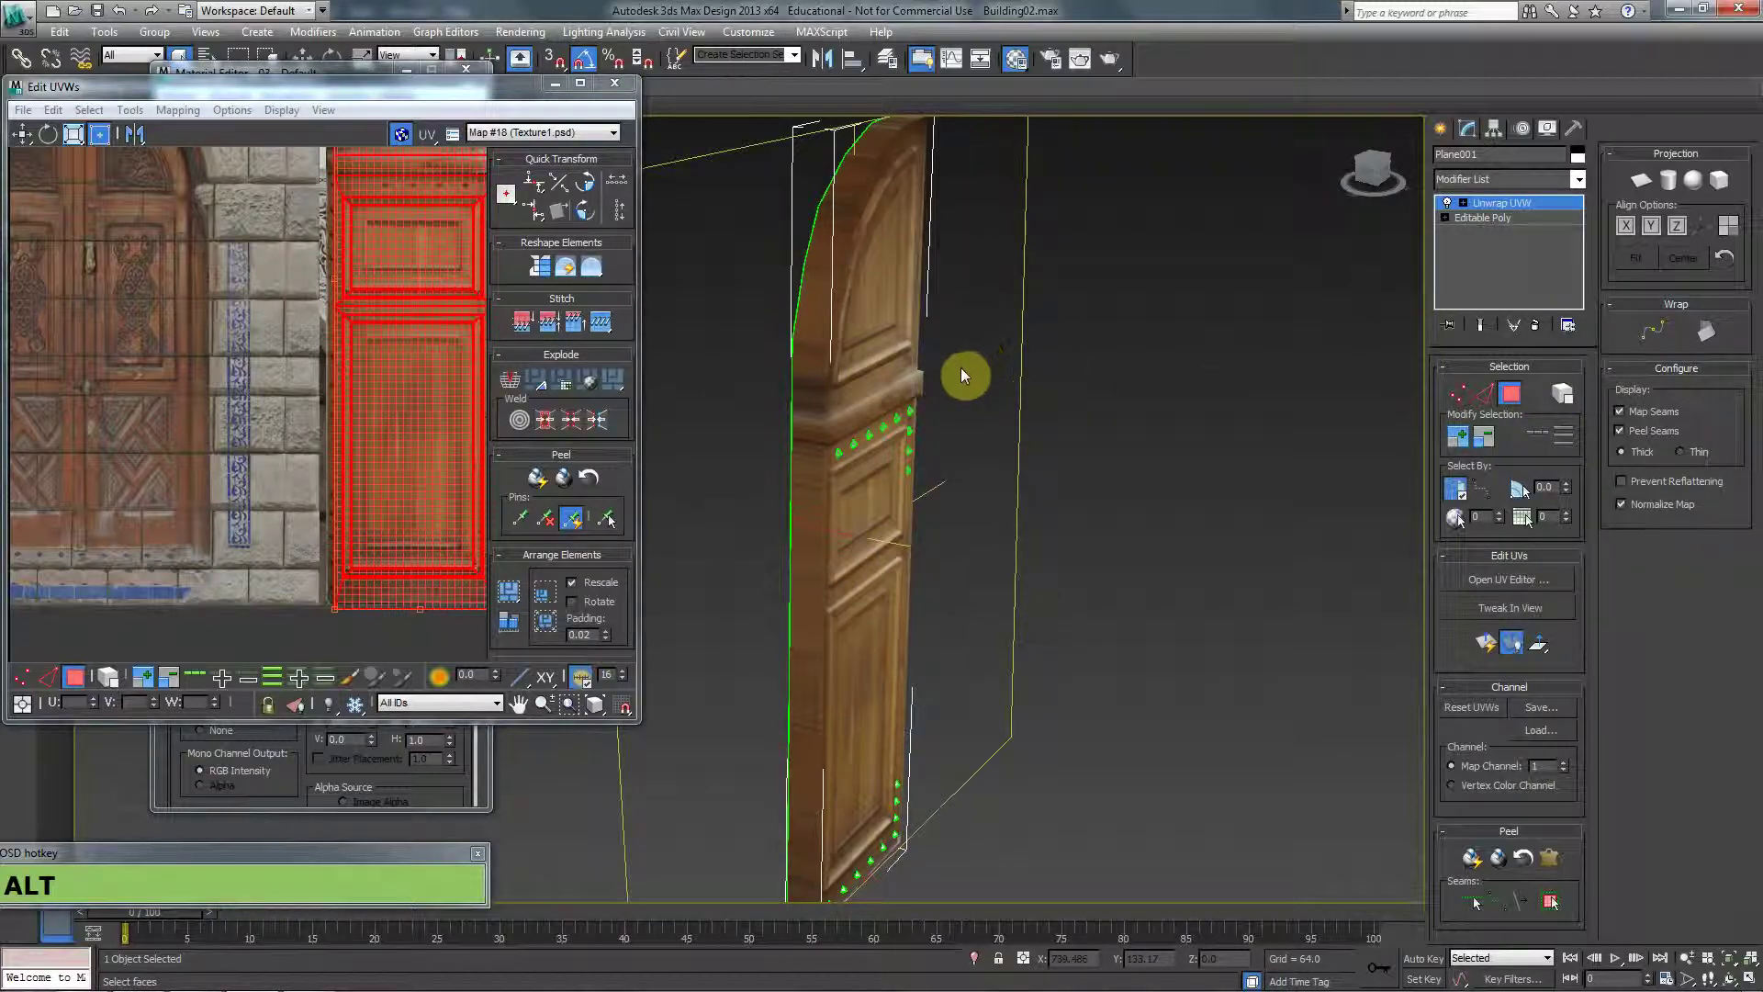
key(F3)
key(F3)
key(F4)
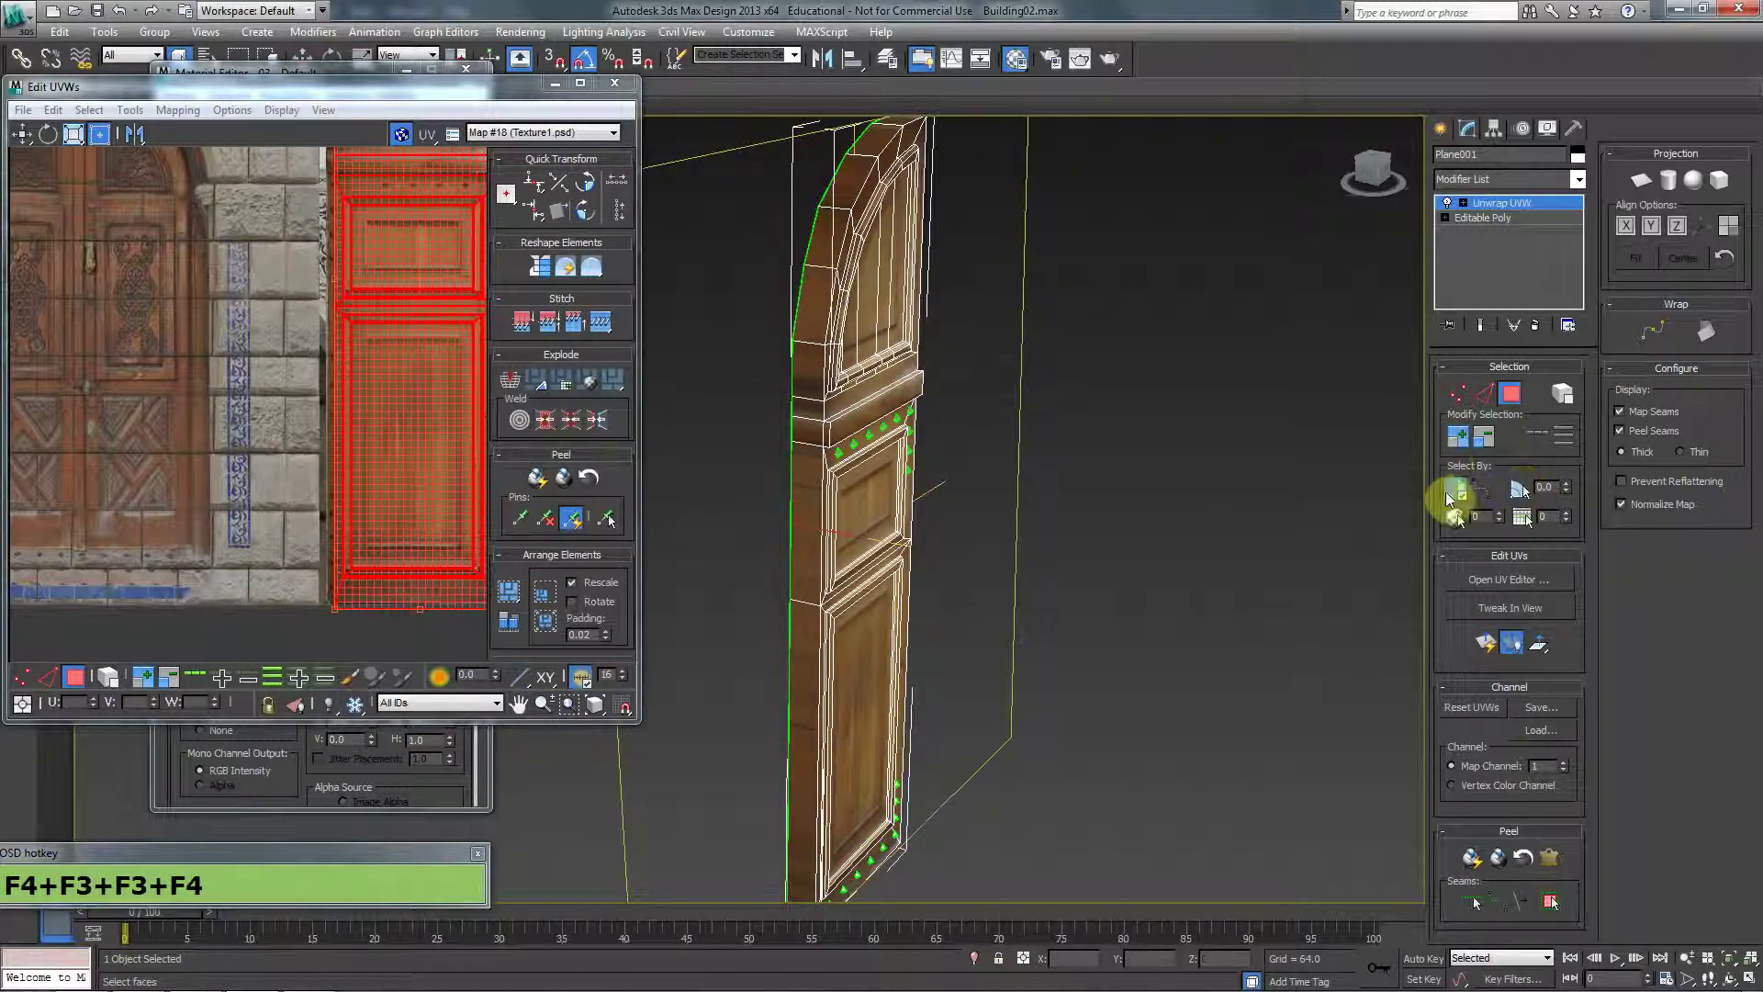
right_click(895, 363)
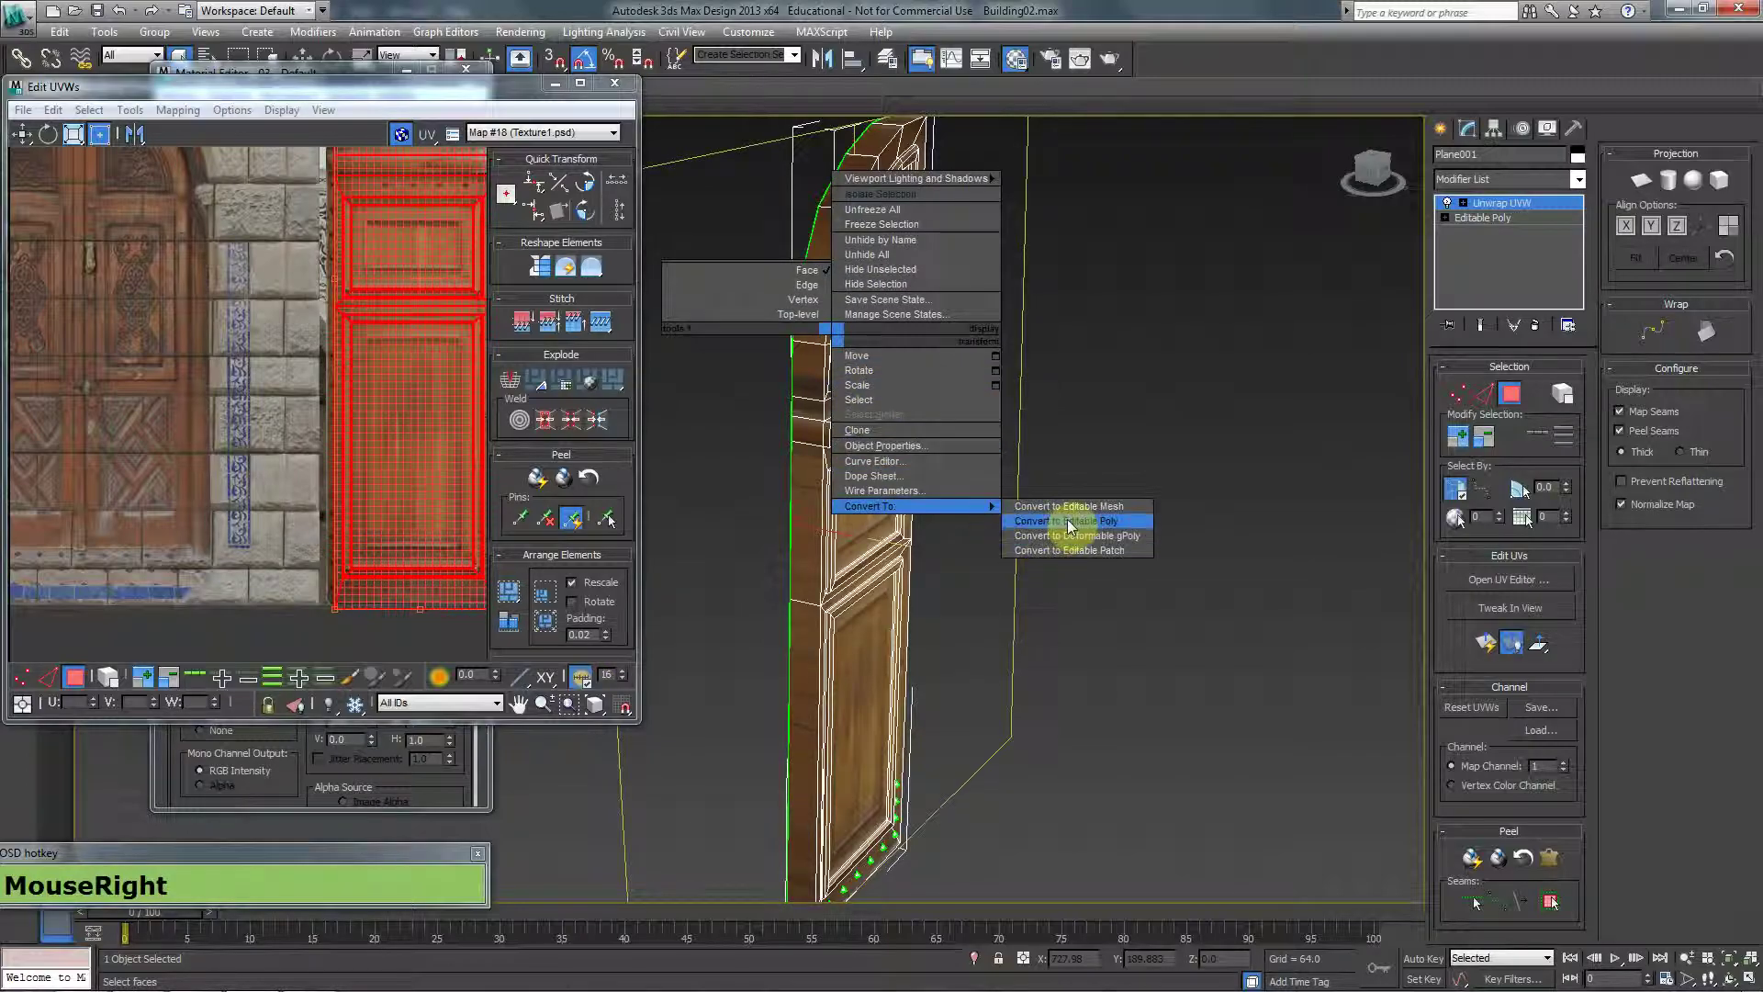
click(1070, 513)
click(1509, 396)
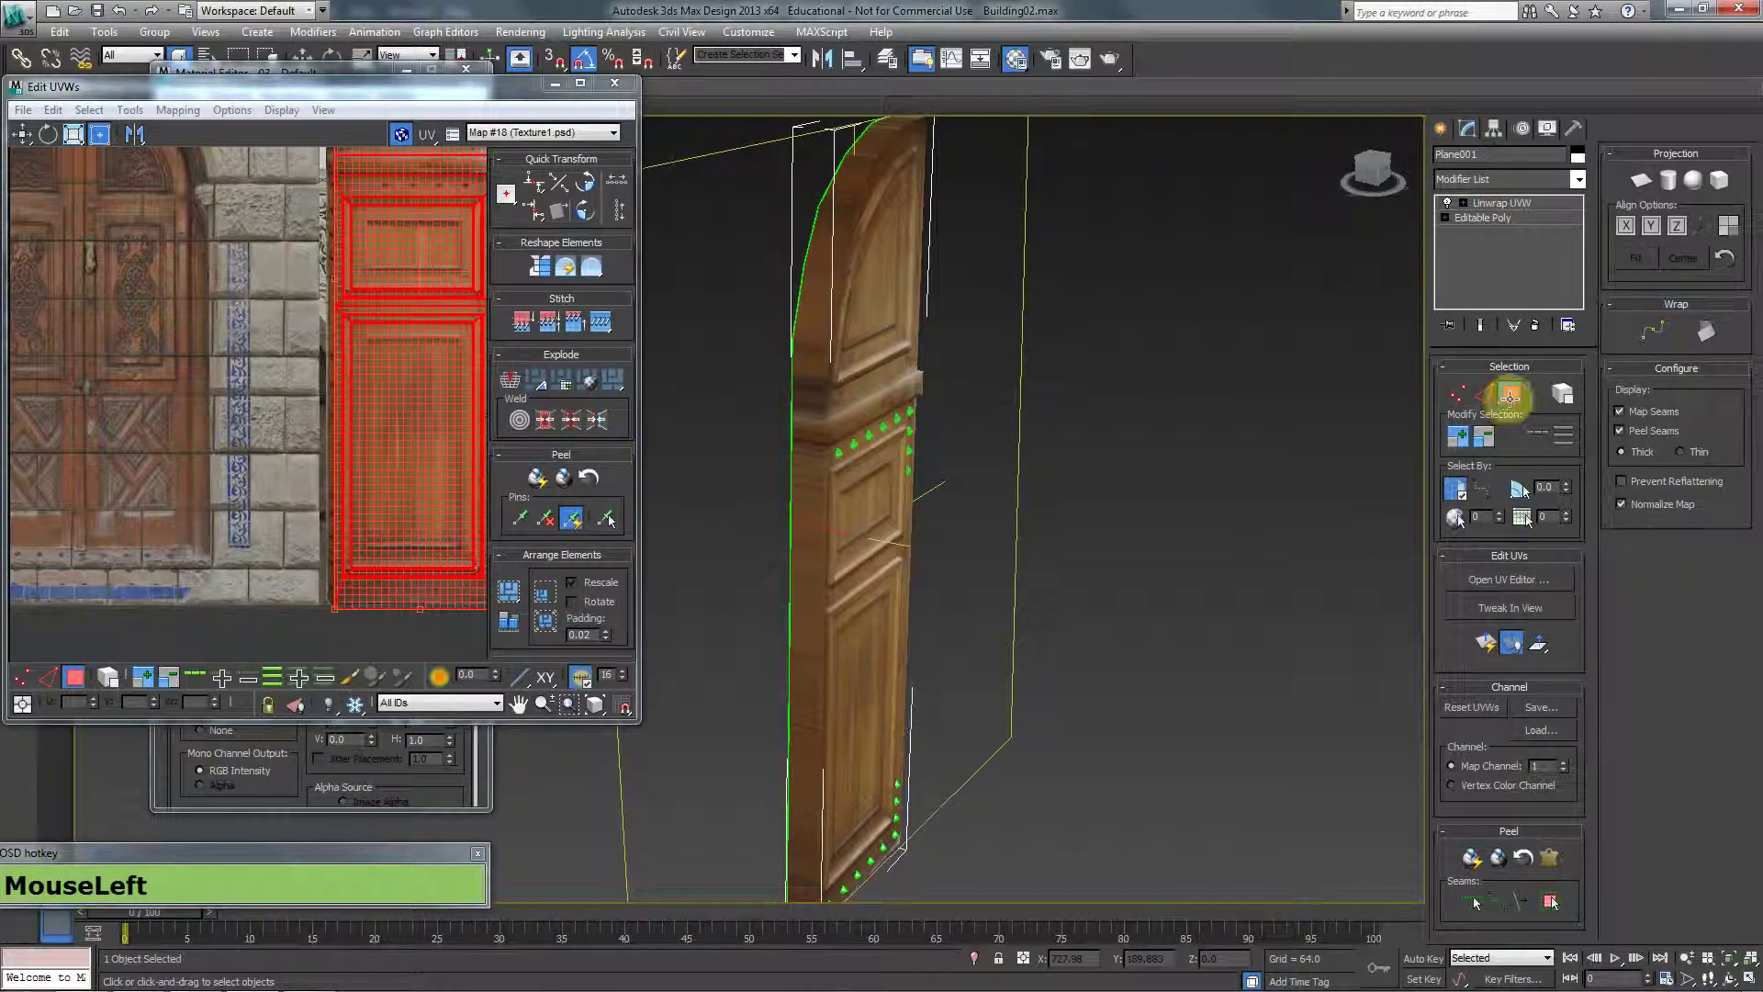
key(ctrl+z)
click(1530, 389)
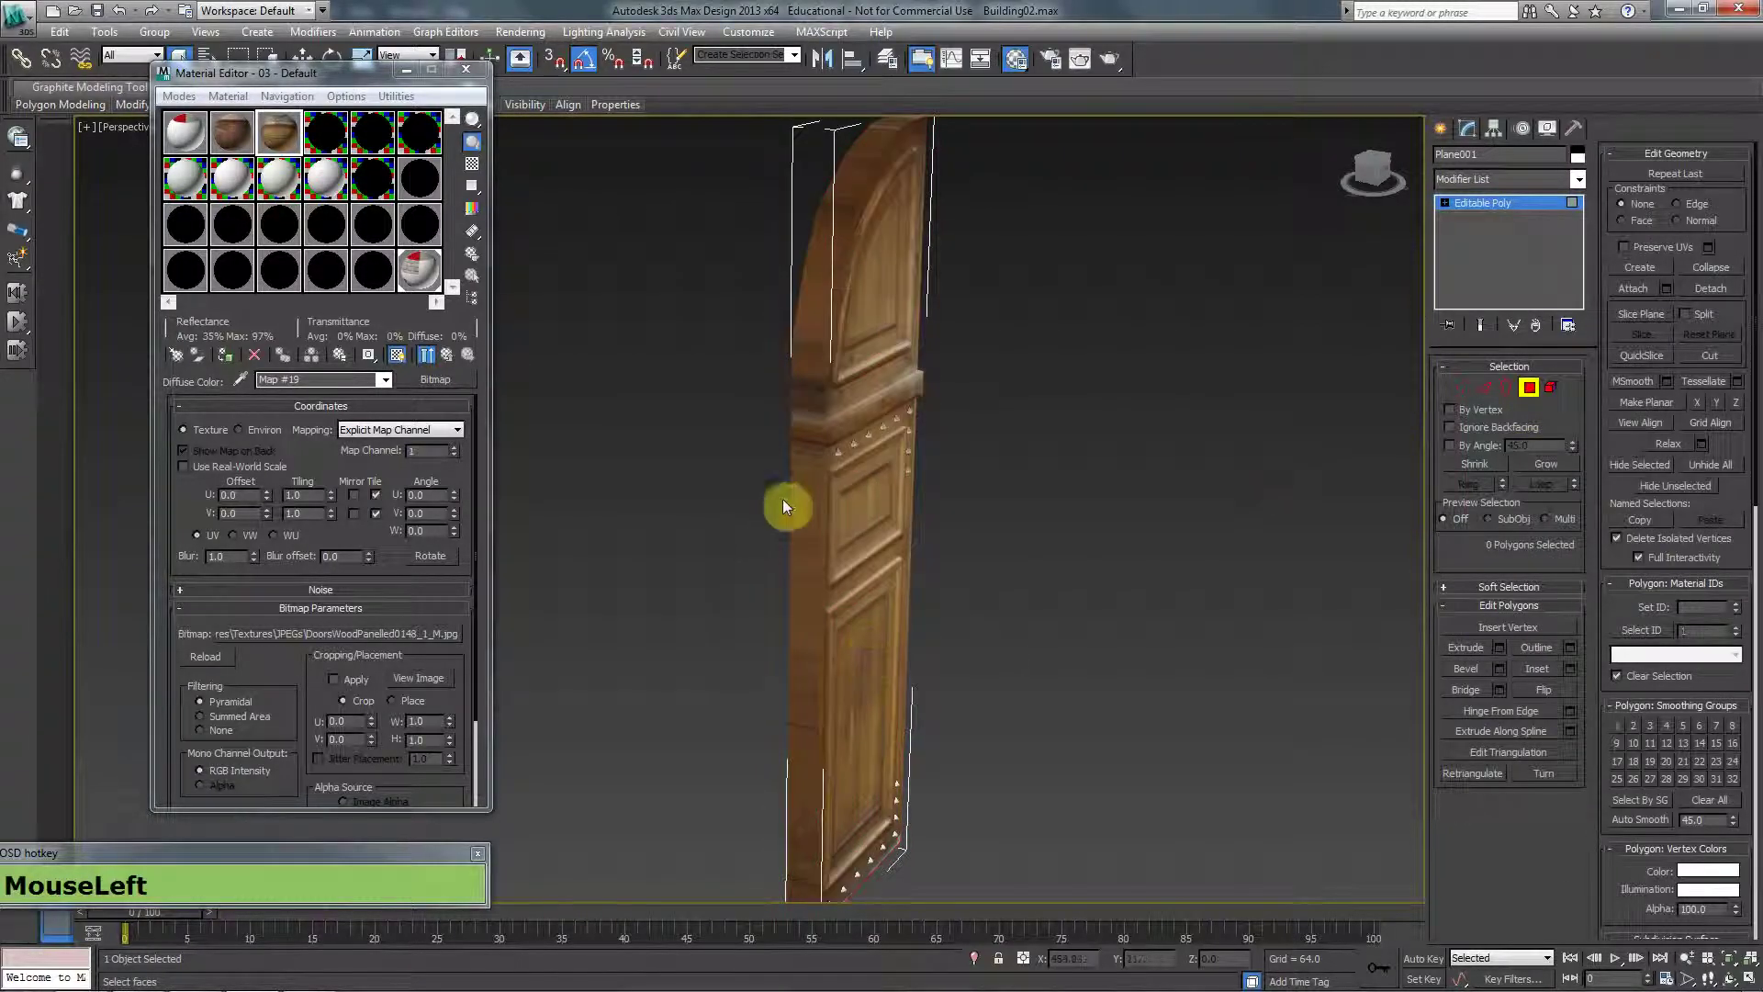
Select the thickness polygons along the door's outer side and curved arch, with edged faces displayed.
key(F4)
click(799, 591)
ctrl+click(800, 387)
ctrl+click(812, 378)
ctrl+click(817, 303)
ctrl+click(829, 240)
ctrl+click(843, 191)
ctrl+click(863, 148)
middle_drag(865, 265, 865, 361)
ctrl+click(900, 217)
middle_drag(843, 466, 887, 294)
alt+middle_drag(879, 804, 895, 739)
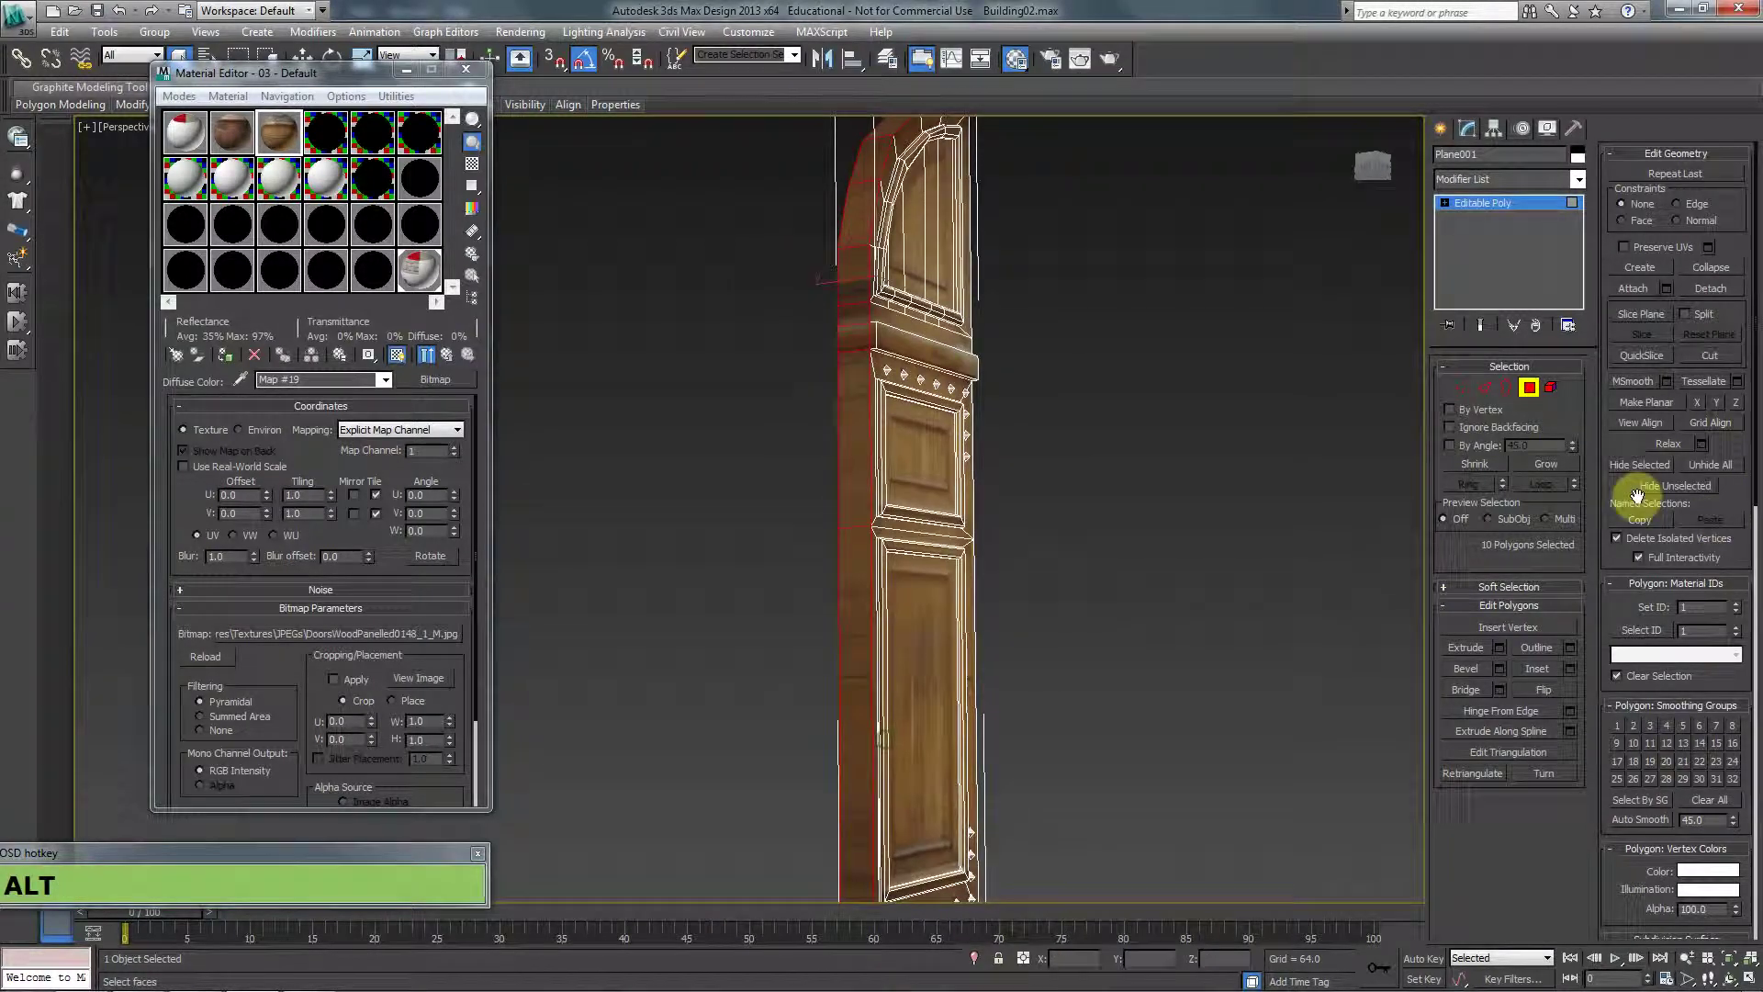
Add an Unwrap UVW modifier to the door and show Map #18 (Texture1.psd) as its UV editor background.
click(1529, 390)
click(1512, 176)
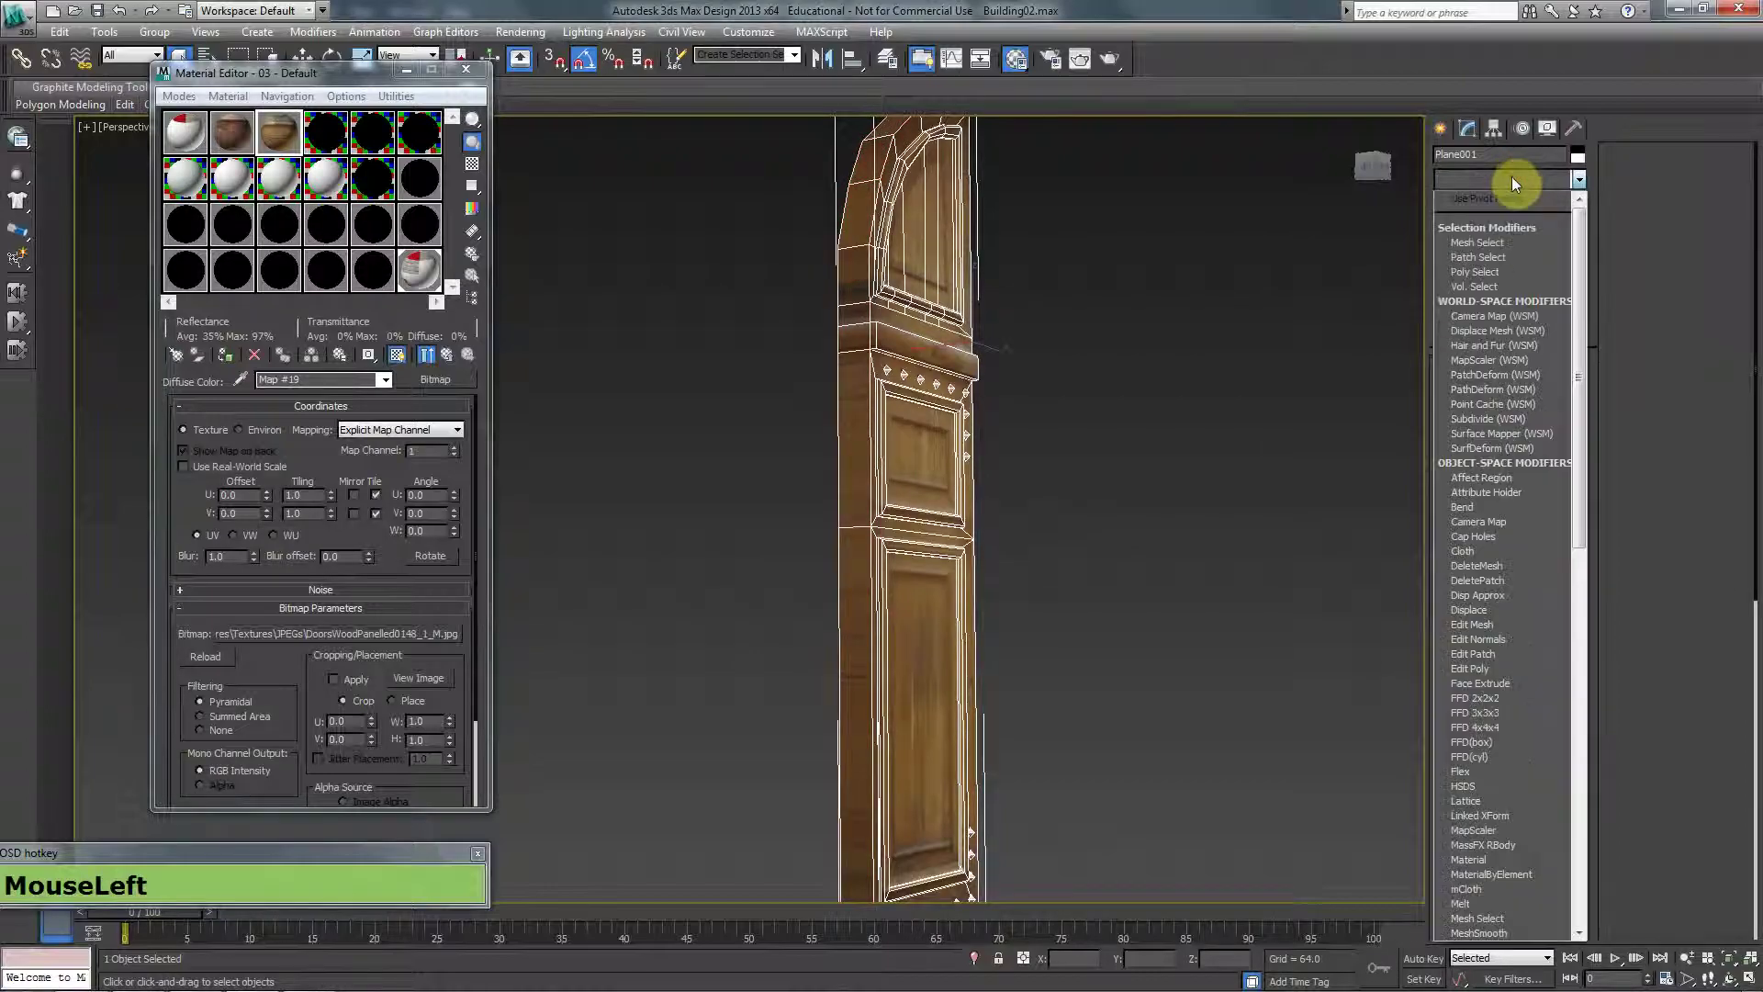
text(unw)
key(Return)
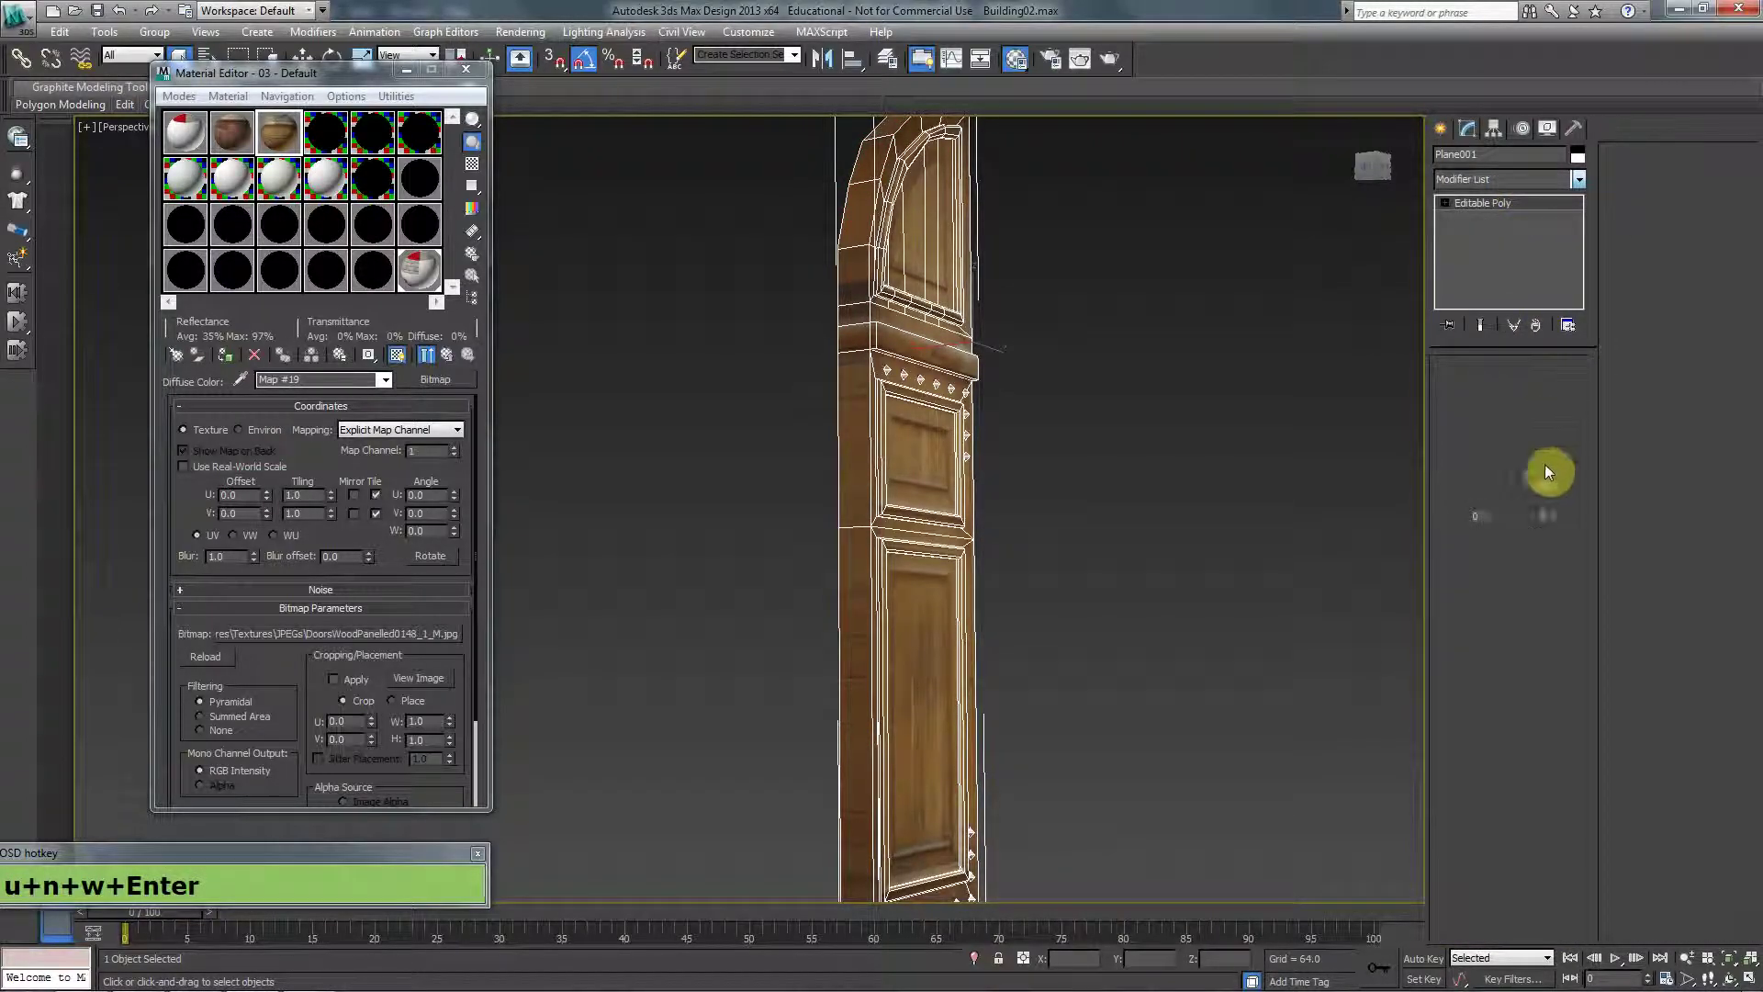
click(1515, 439)
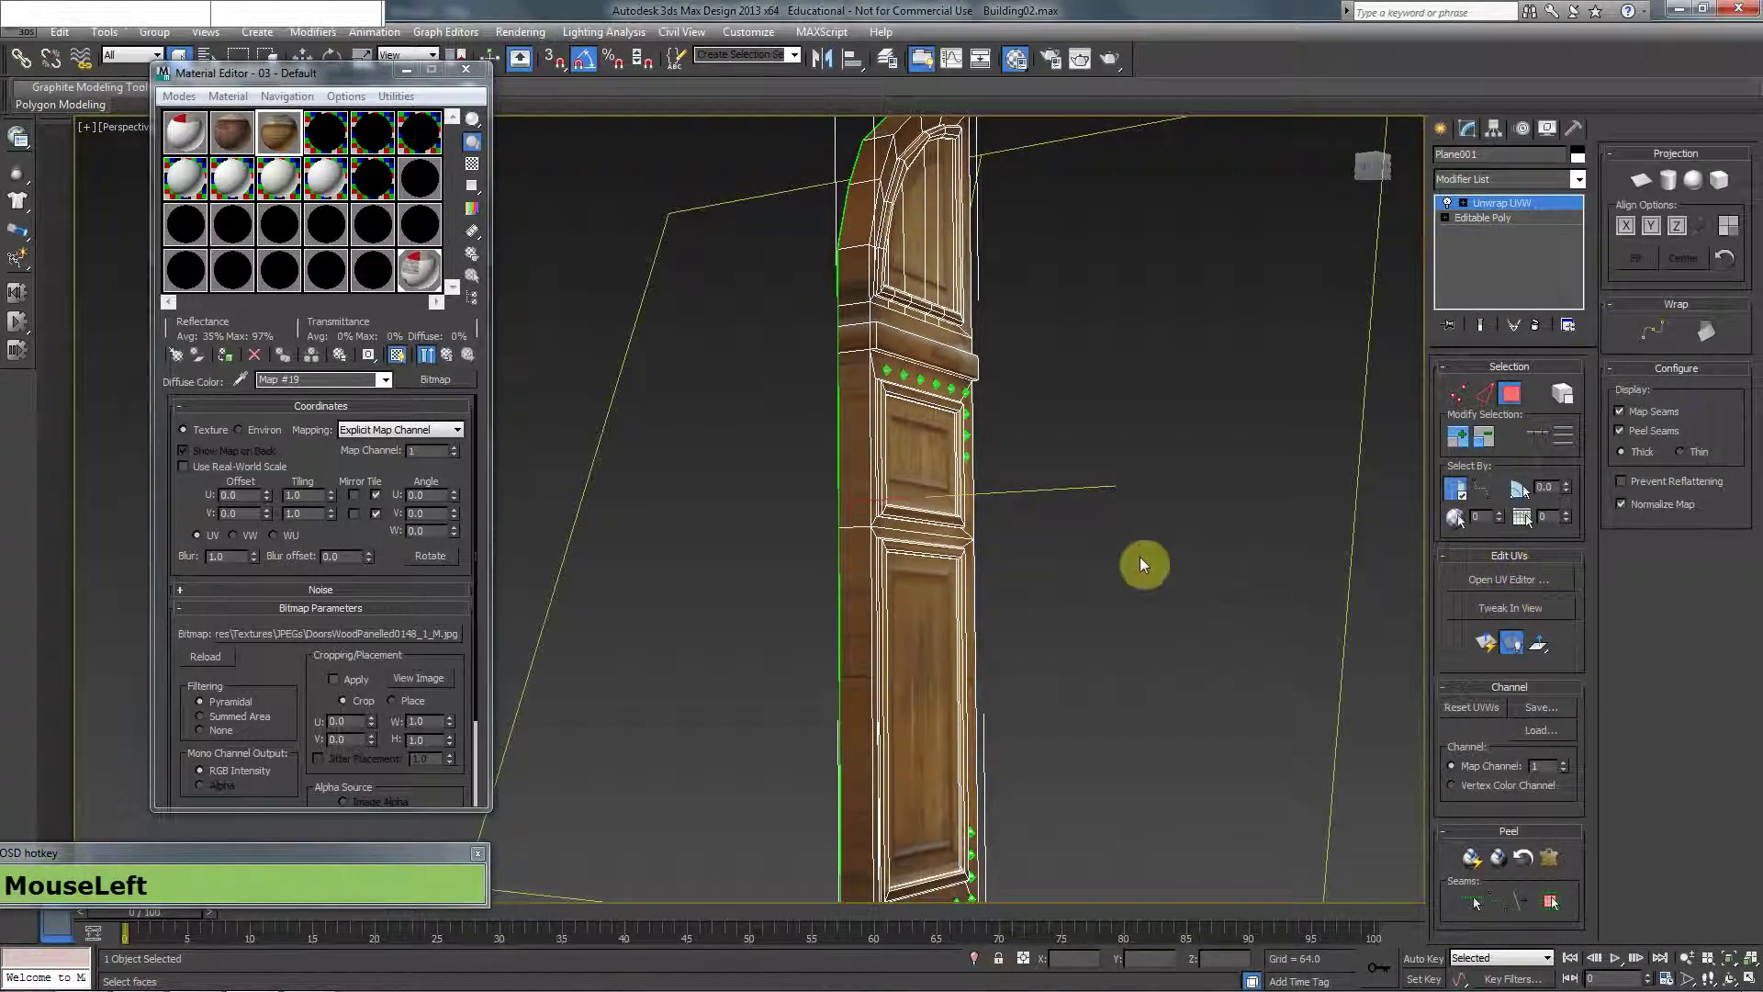
key(F3)
middle_click(924, 420)
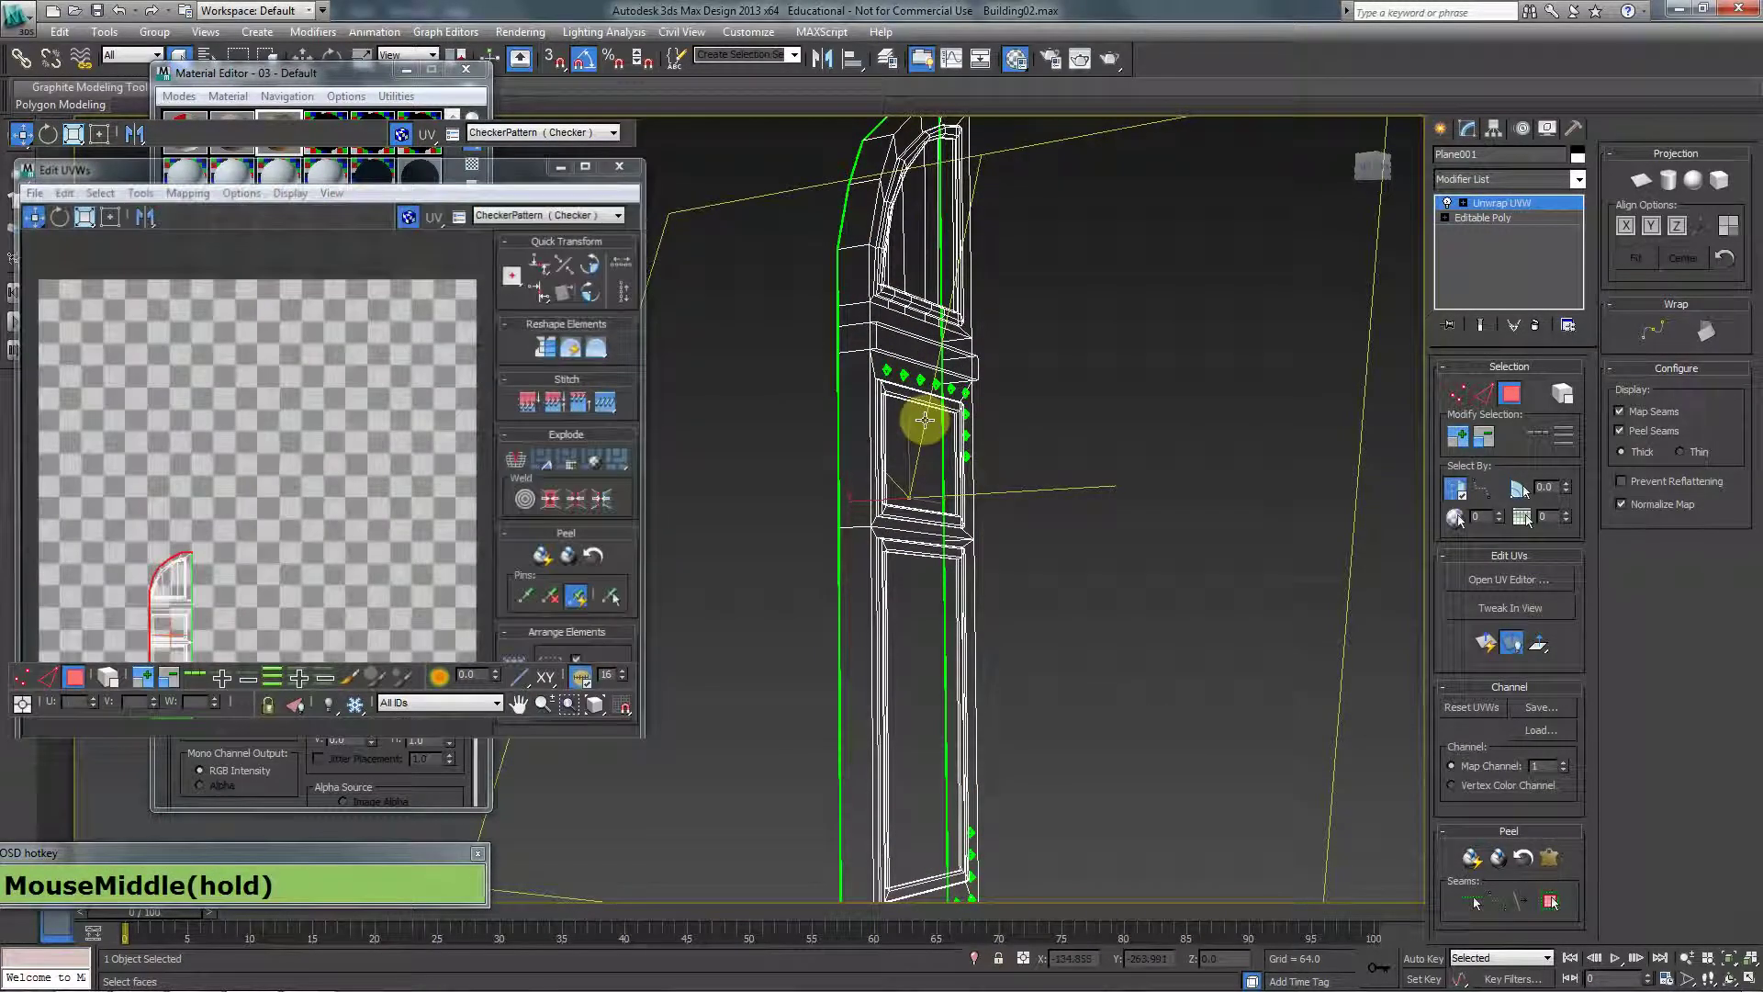
key(F3)
click(519, 134)
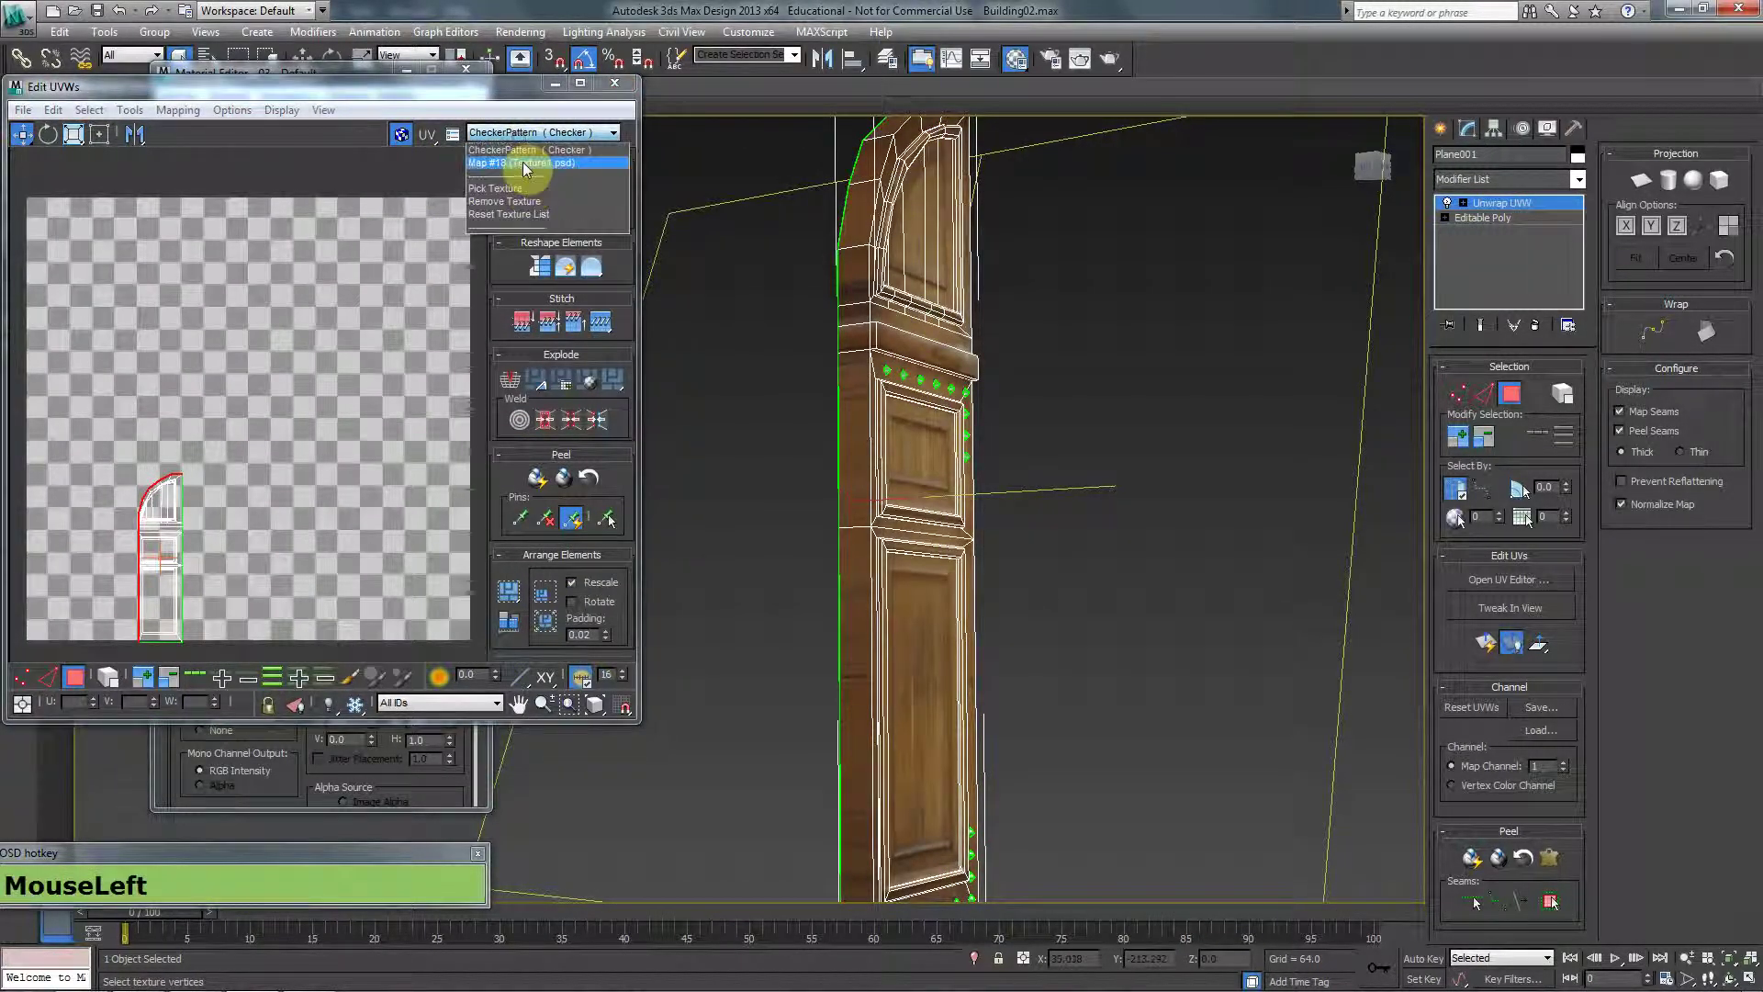
click(521, 161)
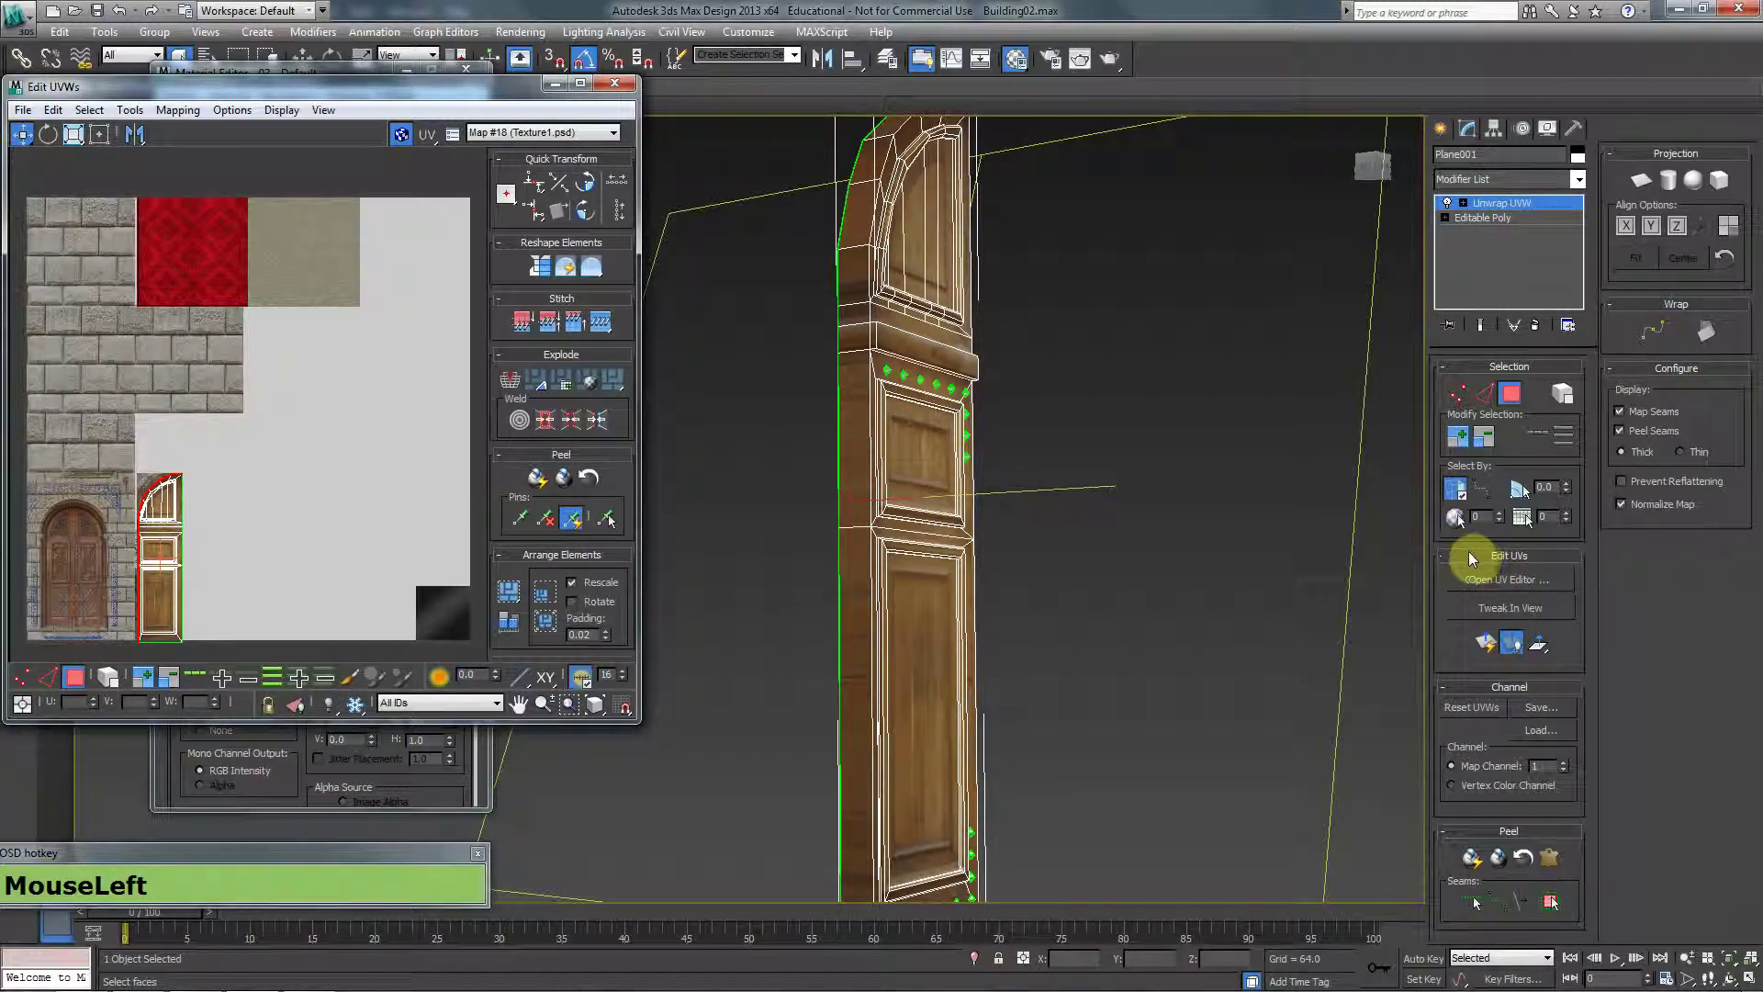
Apply a planar projection to the selected faces along the door's curved outer side.
click(1646, 184)
scroll(259, 358, down, 3)
middle_click(966, 487)
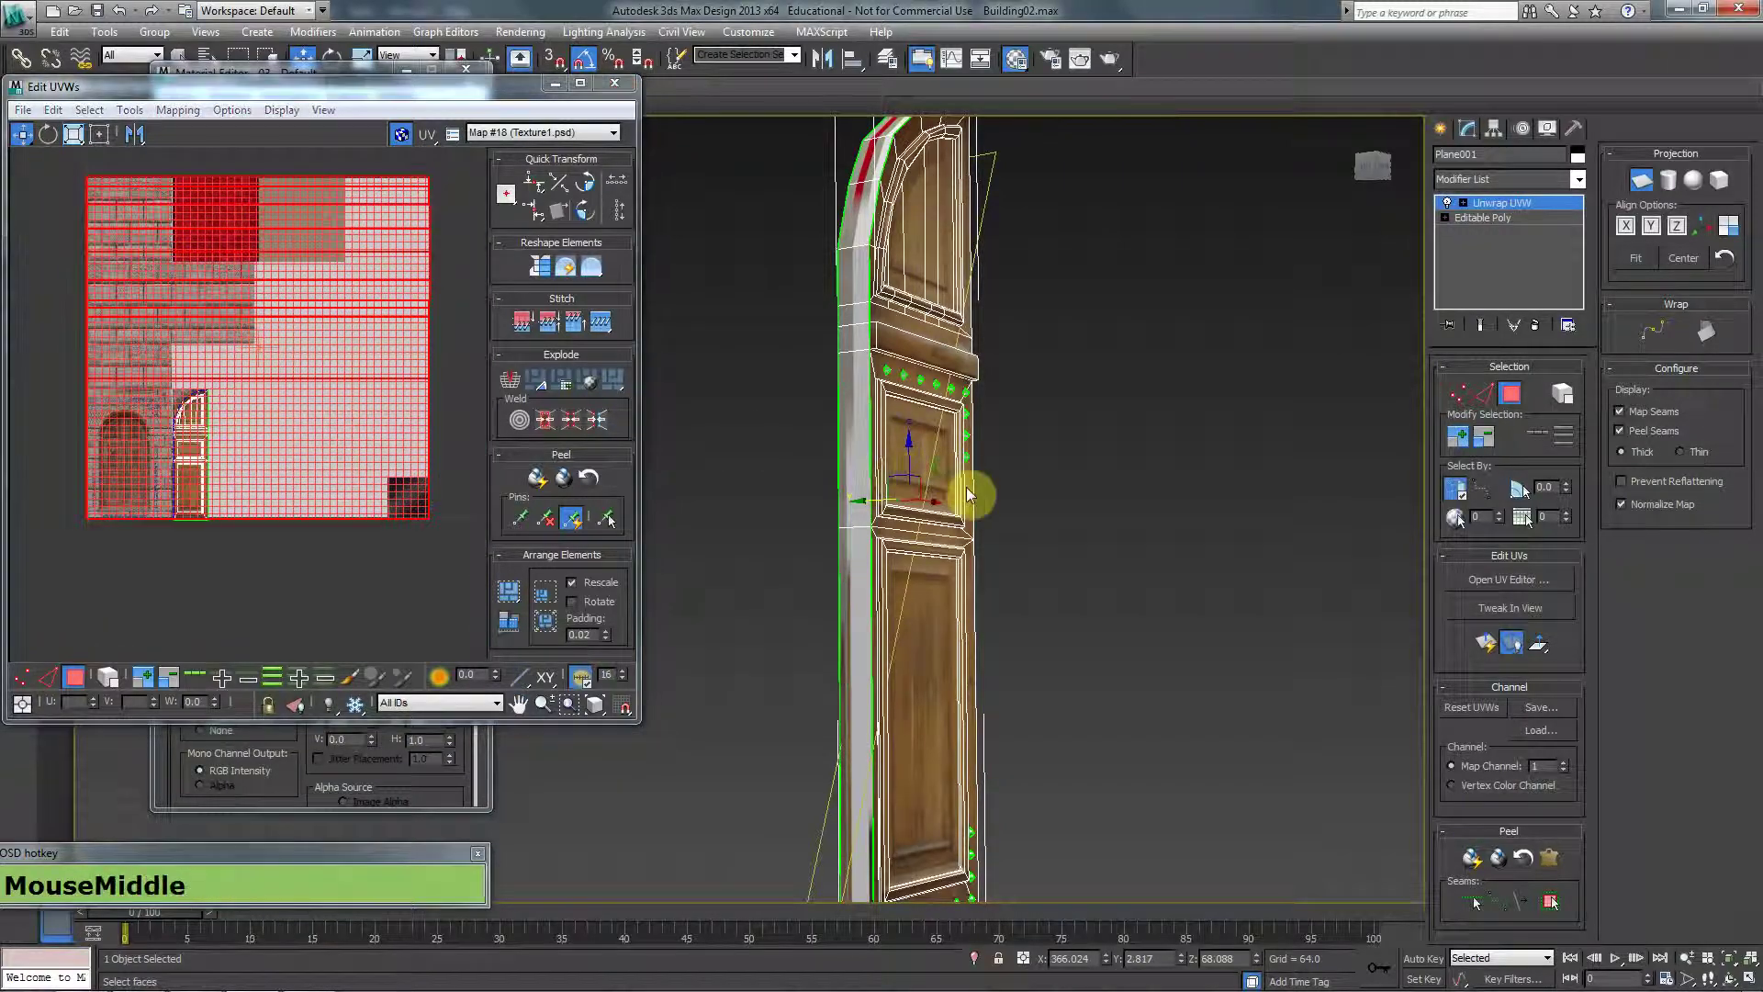
alt+middle_drag(966, 487, 966, 515)
key(F2)
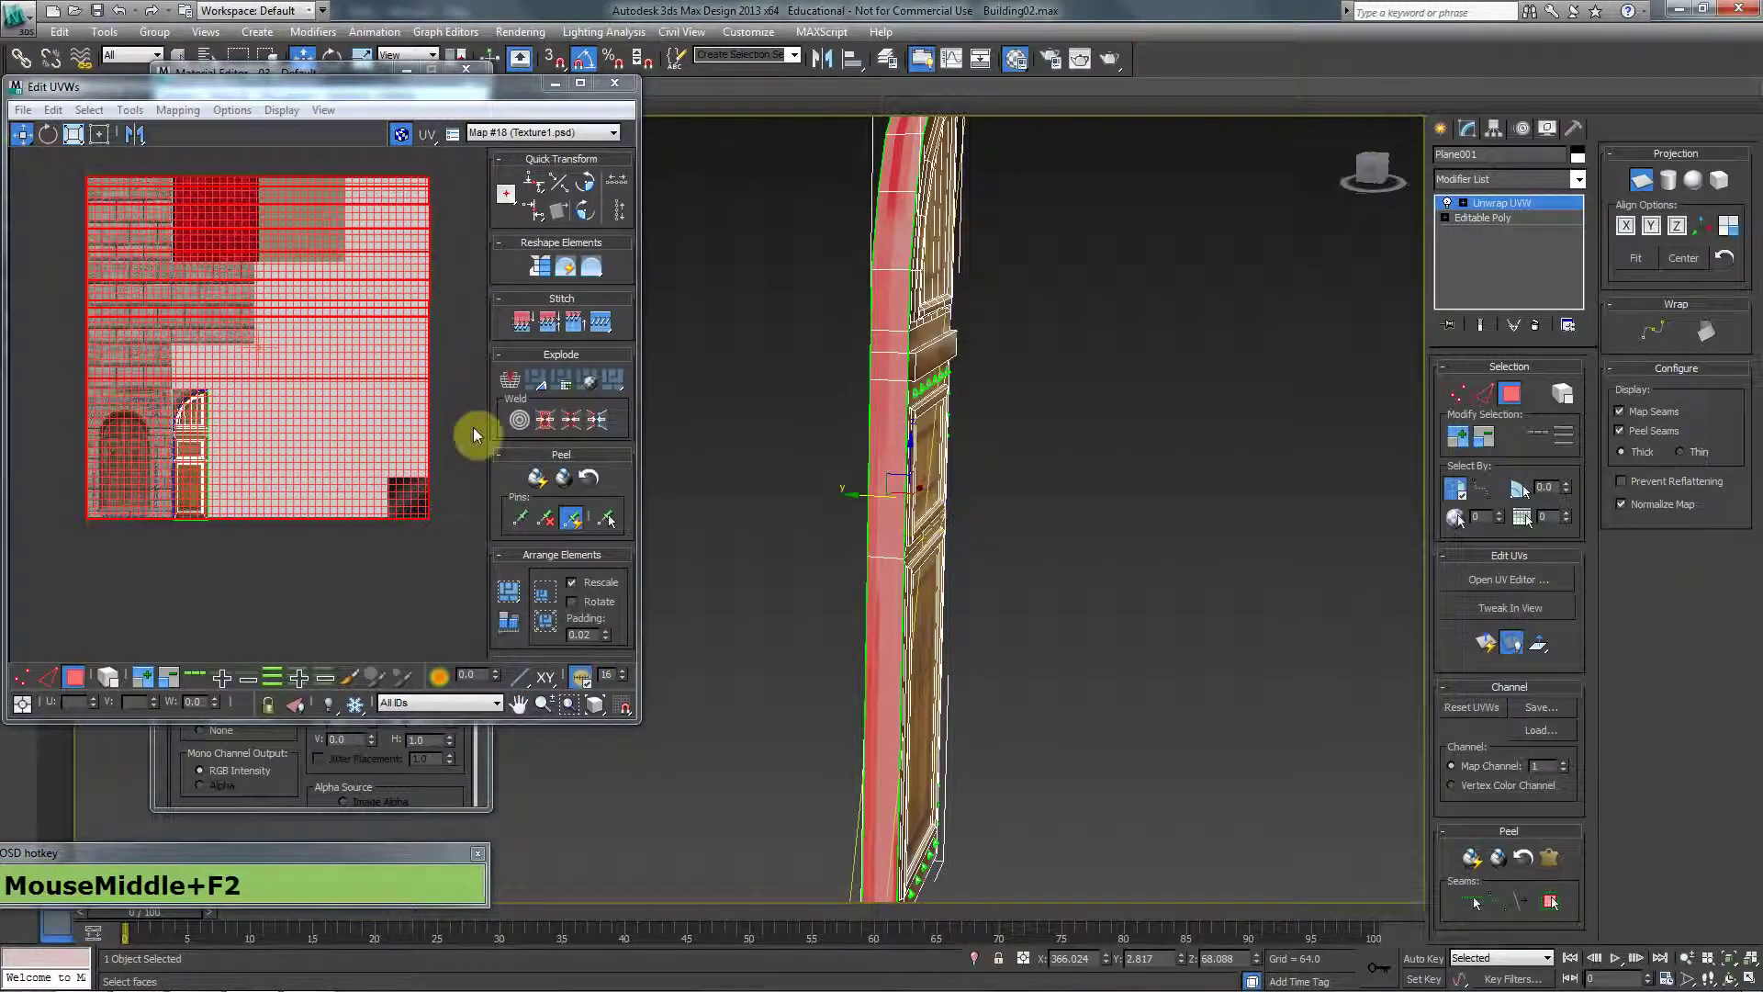
click(529, 133)
click(528, 176)
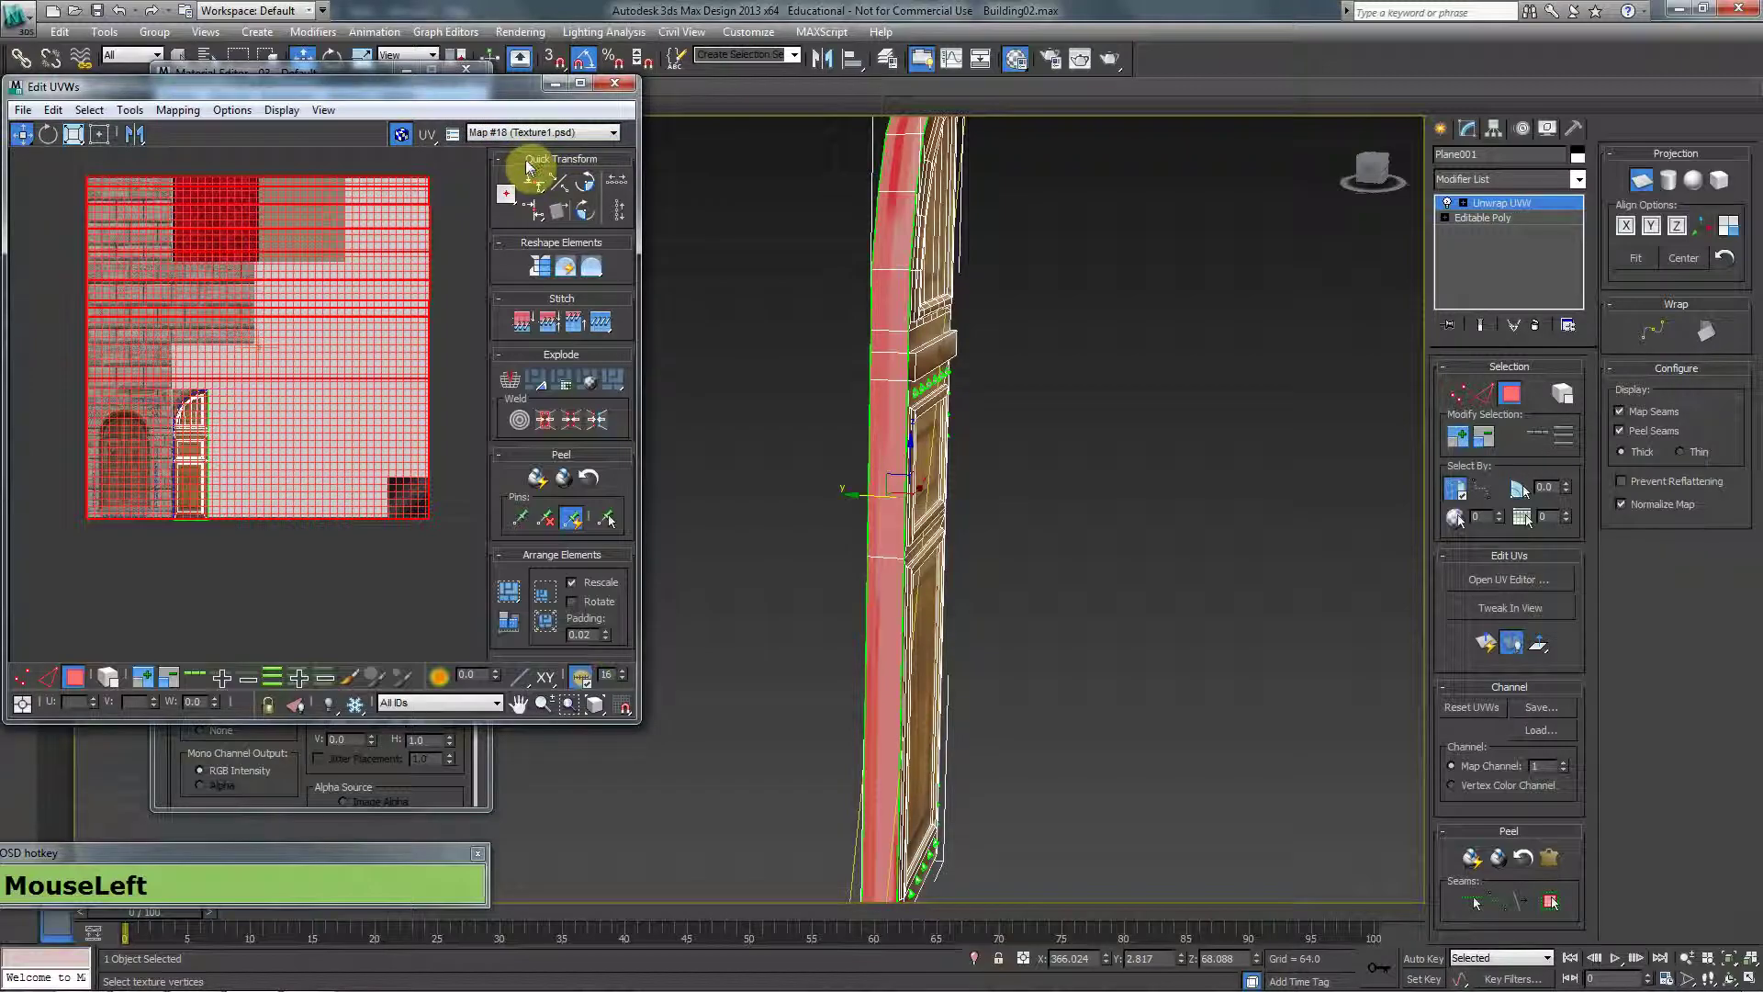
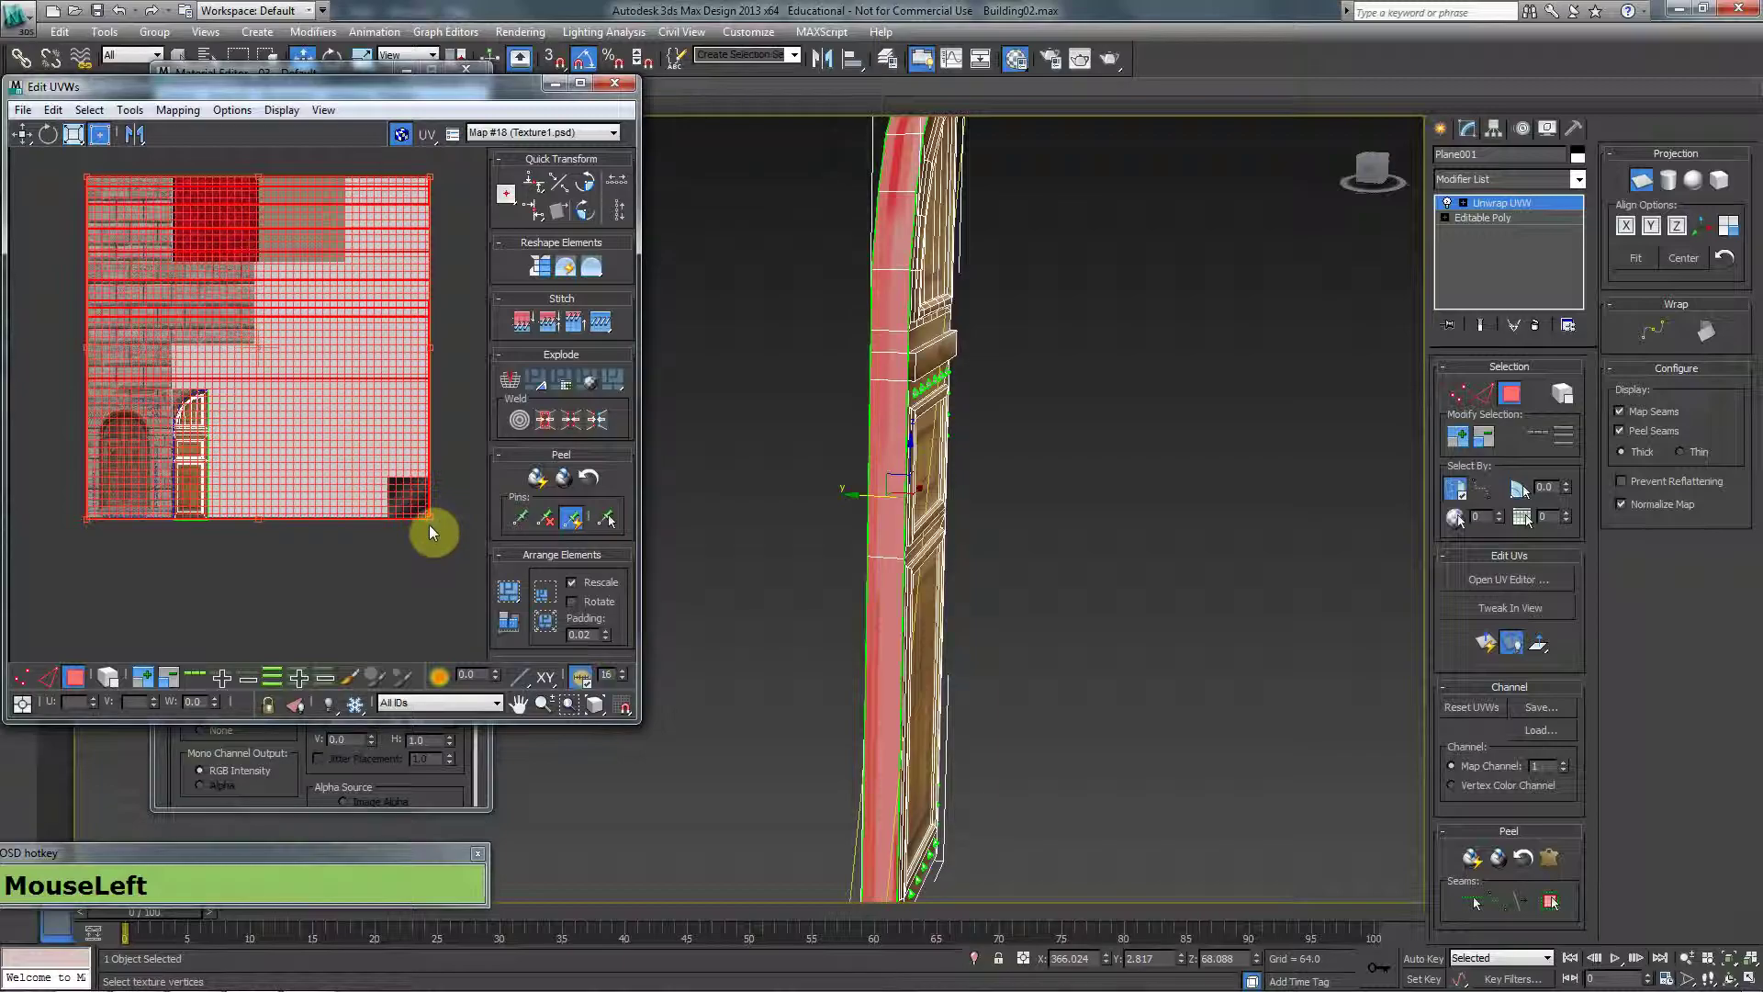
middle_drag(408, 453, 386, 436)
click(399, 488)
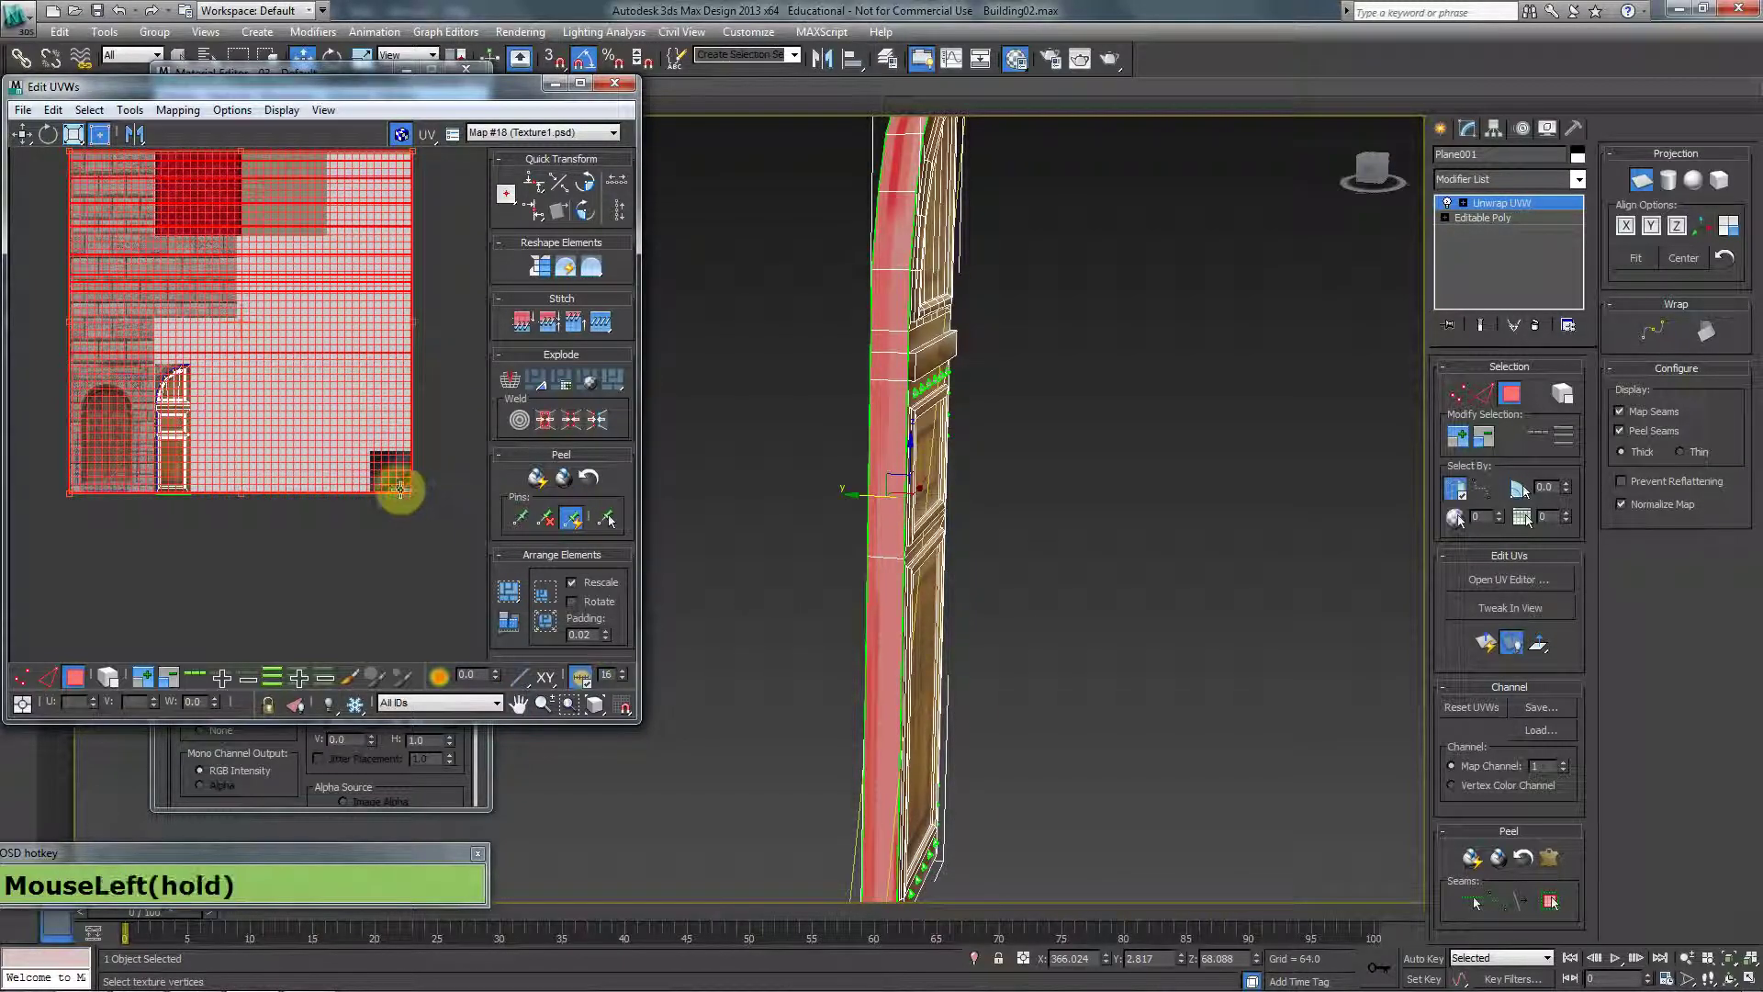
click(1648, 184)
Shrink the curved side's UVs and place them on the narrow vertical wood strip beside the photo's lower panel.
drag(412, 491, 152, 470)
alt+scroll(152, 470, up, 3)
mouse_move(221, 171)
mouse_down()
mouse_move(208, 331)
mouse_move(301, 310)
mouse_up()
key(F2)
mouse_move(940, 487)
alt+middle_down()
mouse_move(937, 531)
mouse_move(790, 530)
alt+middle_up()
scroll(367, 401, up, 2)
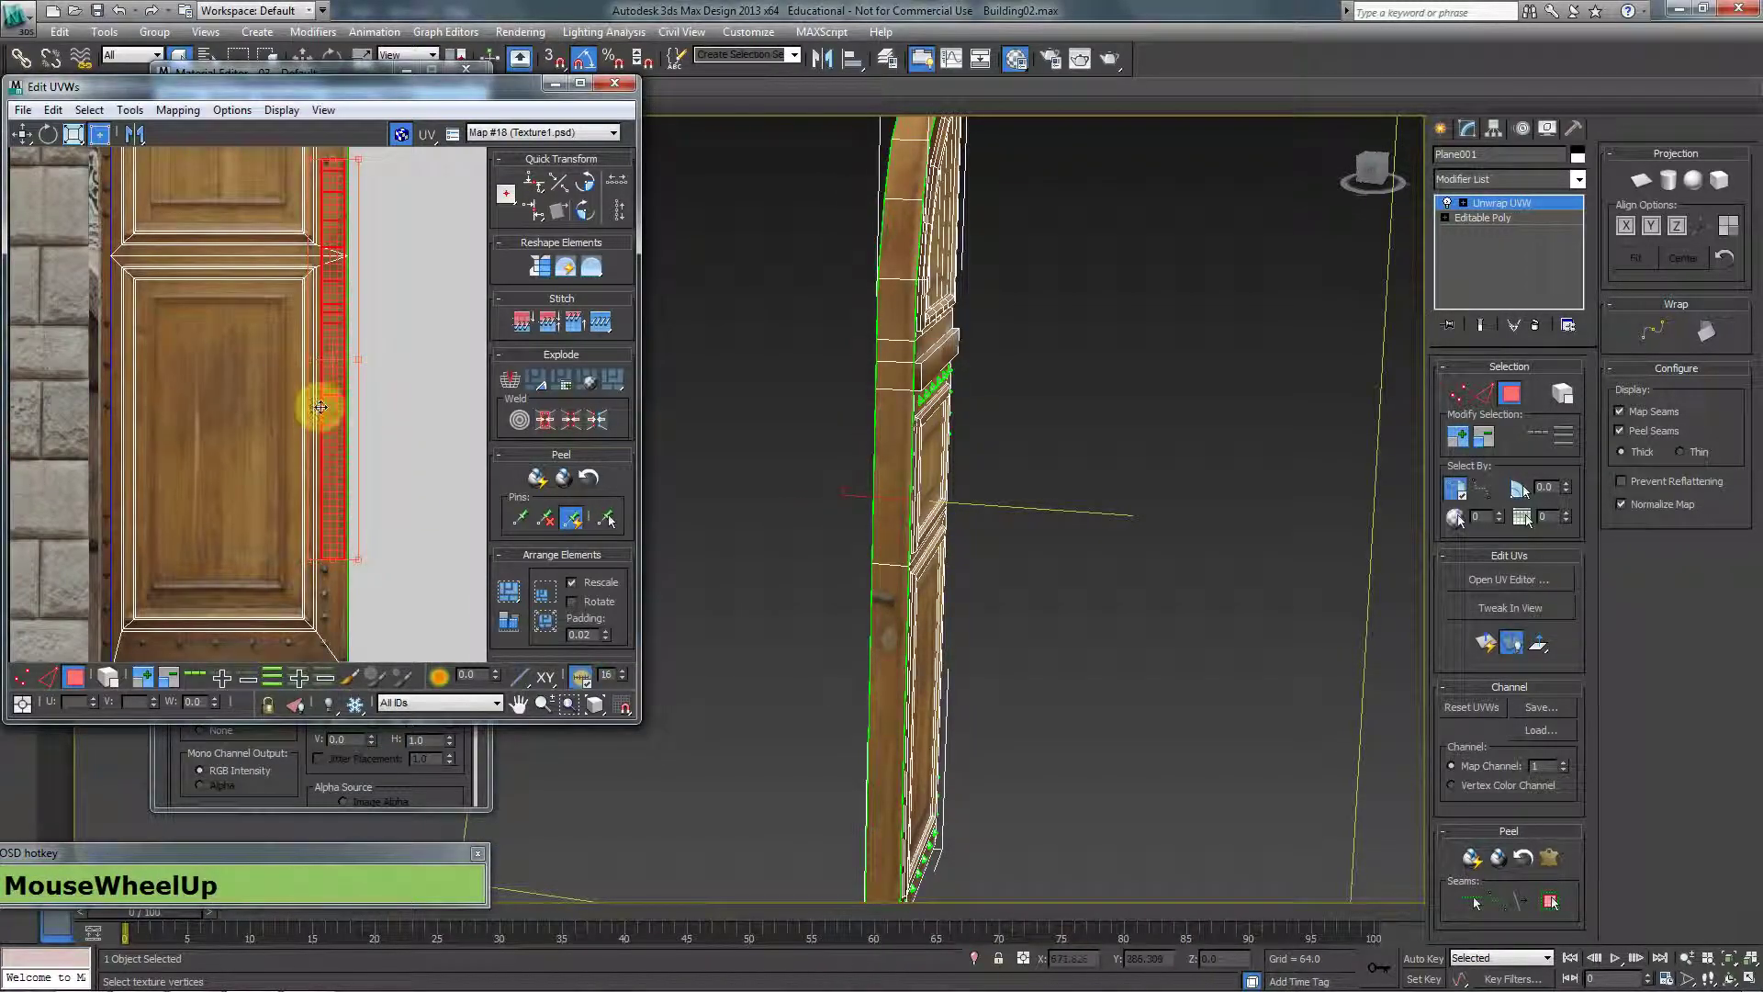
Select all the thickness faces along the door's opposite, straight side.
alt+middle_drag(950, 631, 769, 587)
scroll(912, 597, down, 3)
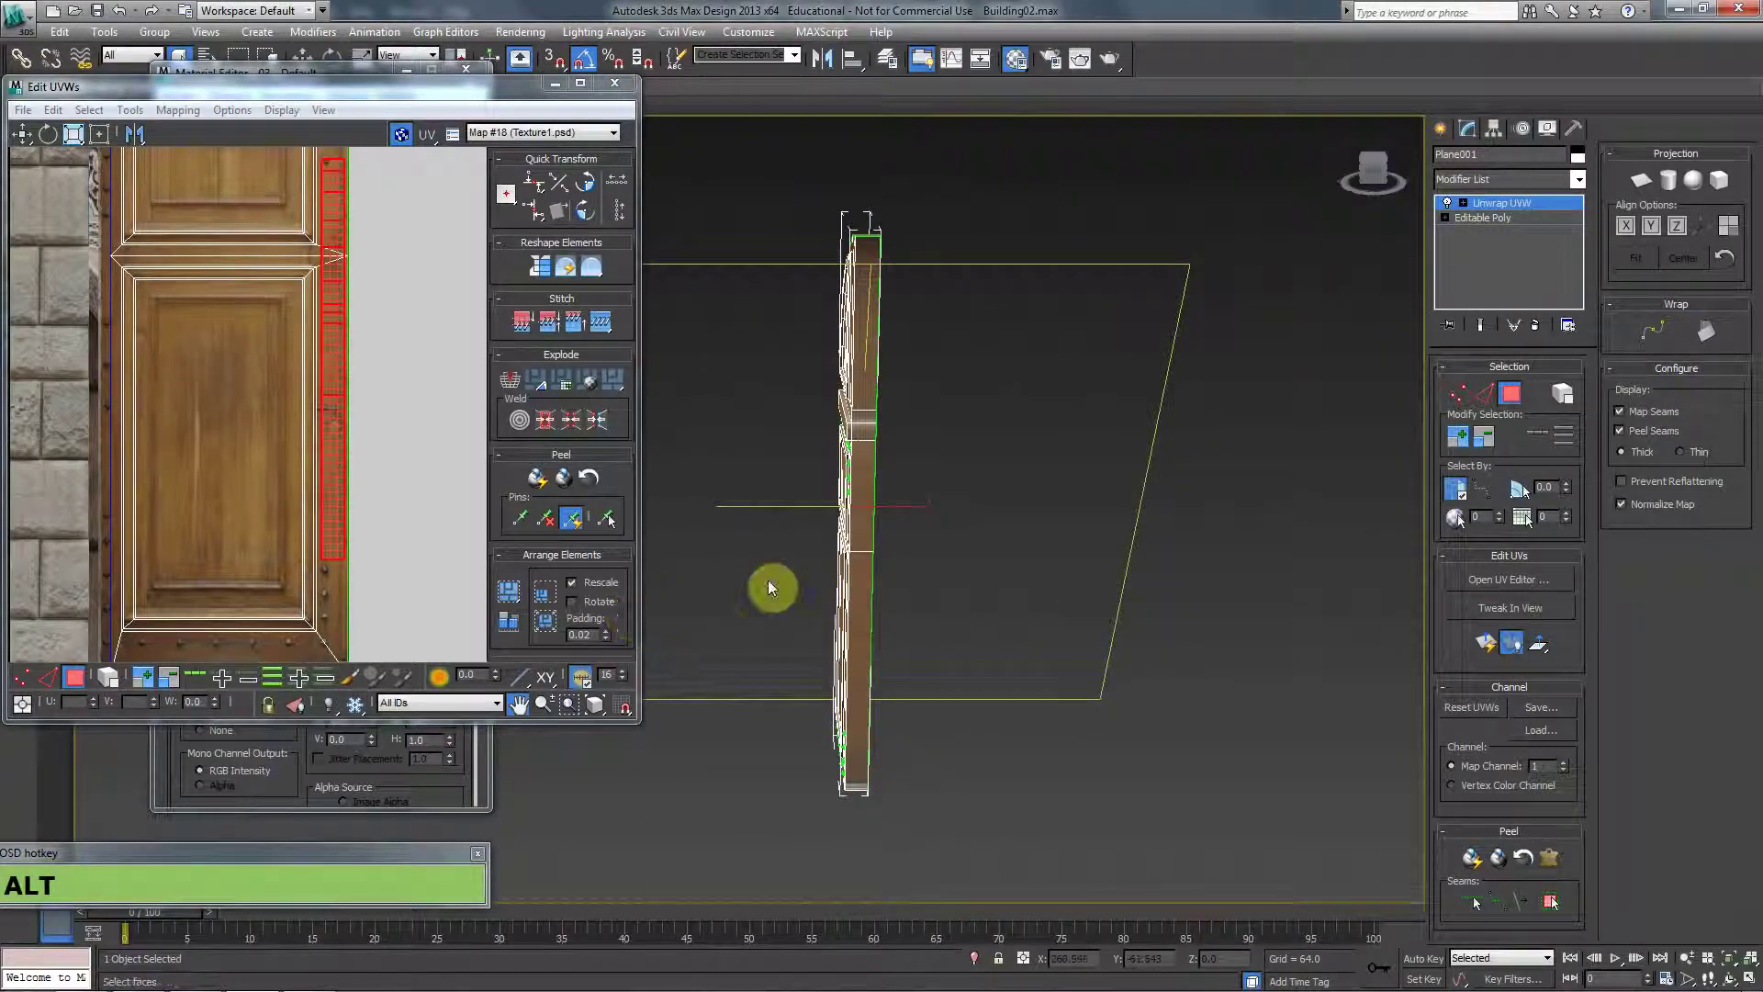
click(865, 329)
key(ctrl+F3)
key(ctrl+F3)
ctrl+click(866, 413)
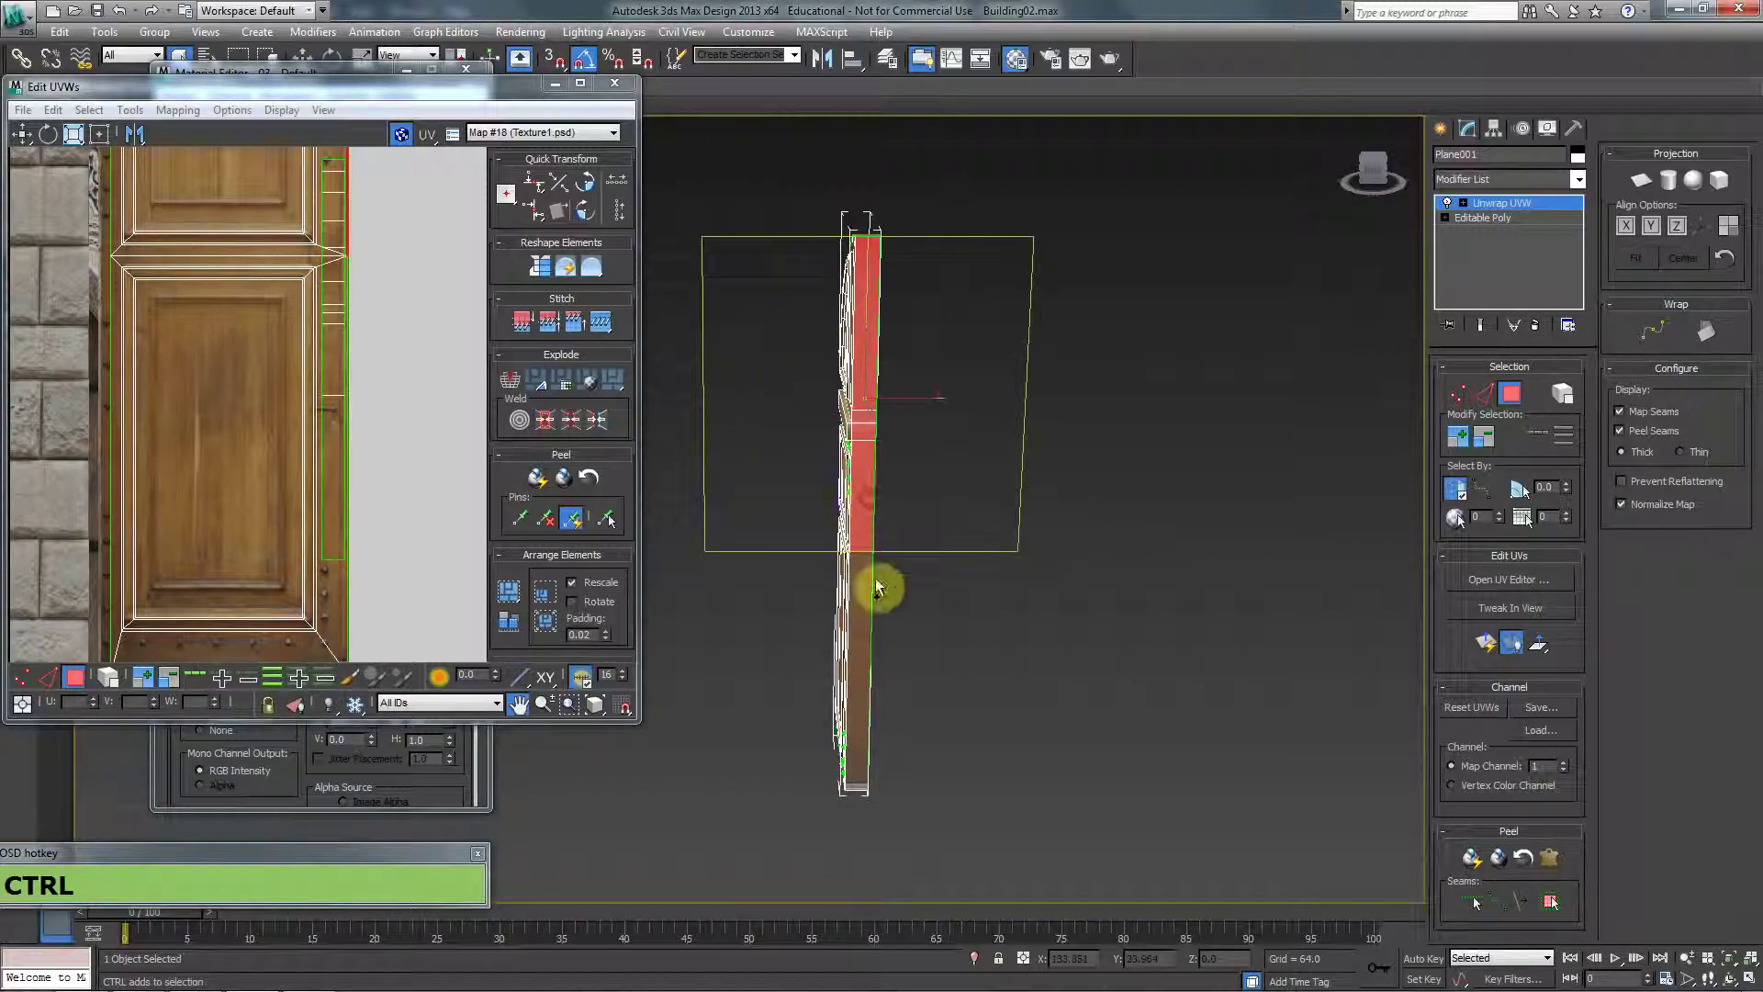
ctrl+click(874, 615)
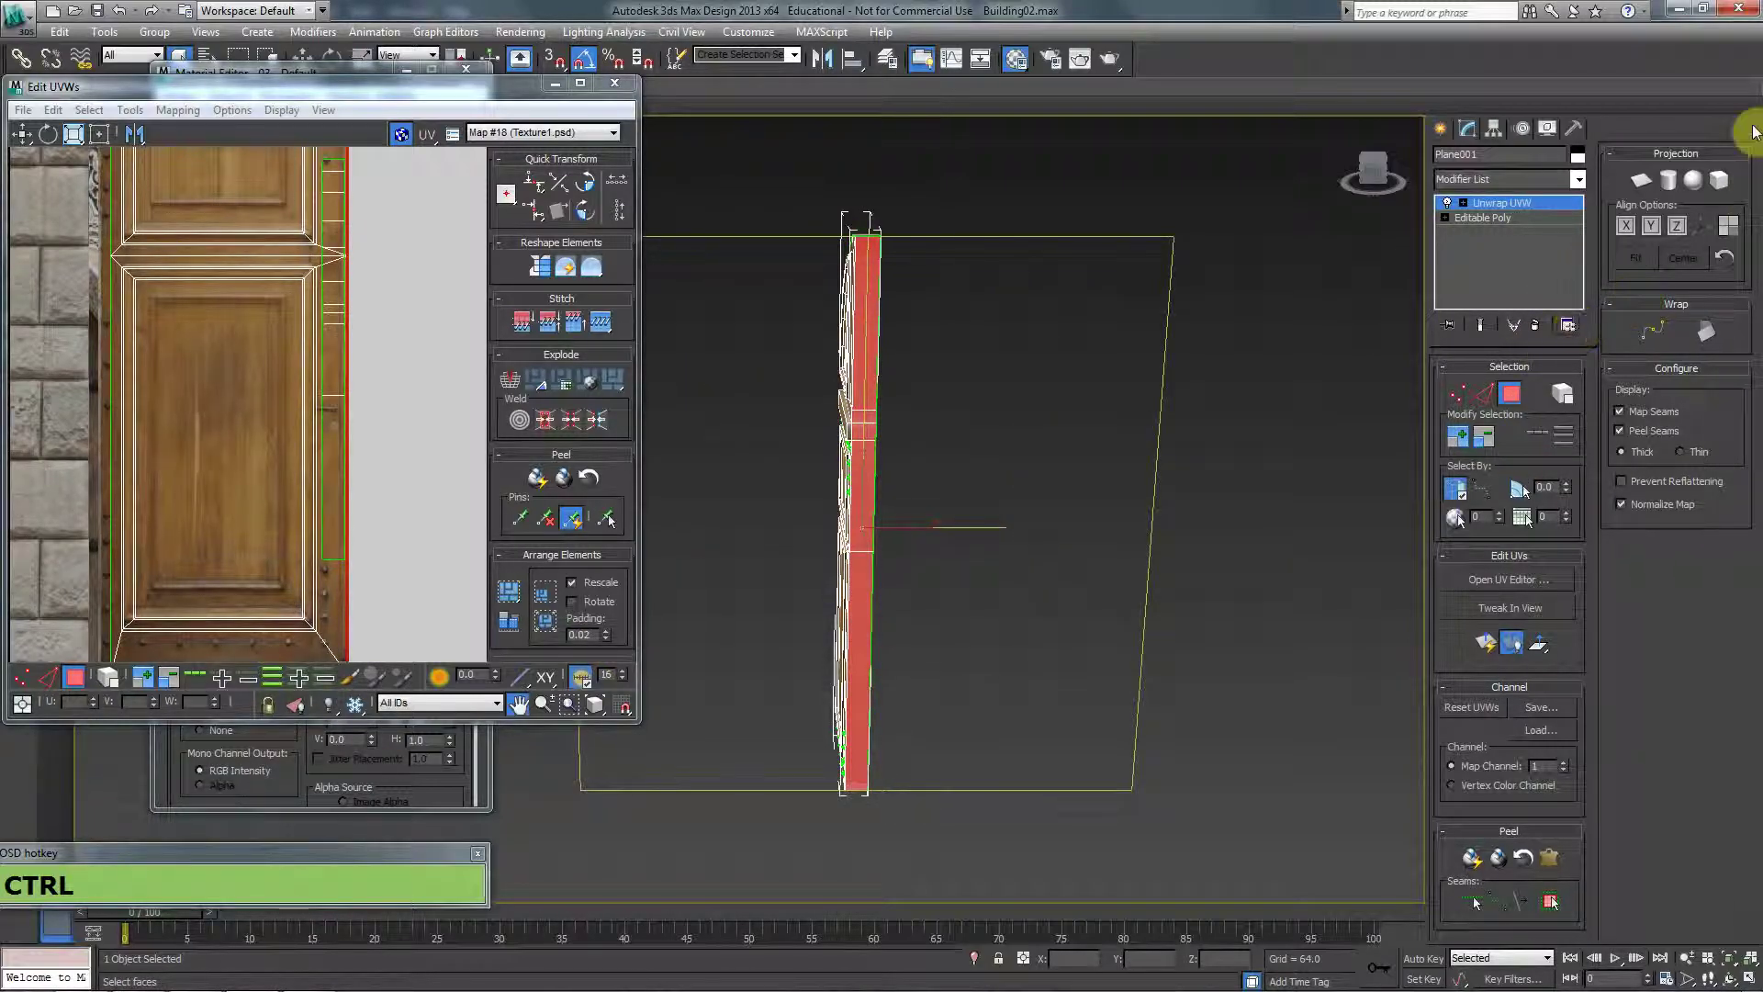
Planar-map the straight side's faces and fit their shrunken UVs inside the lower wood panel of the door photo.
click(1645, 185)
scroll(618, 303, down, 2)
scroll(256, 326, down, 4)
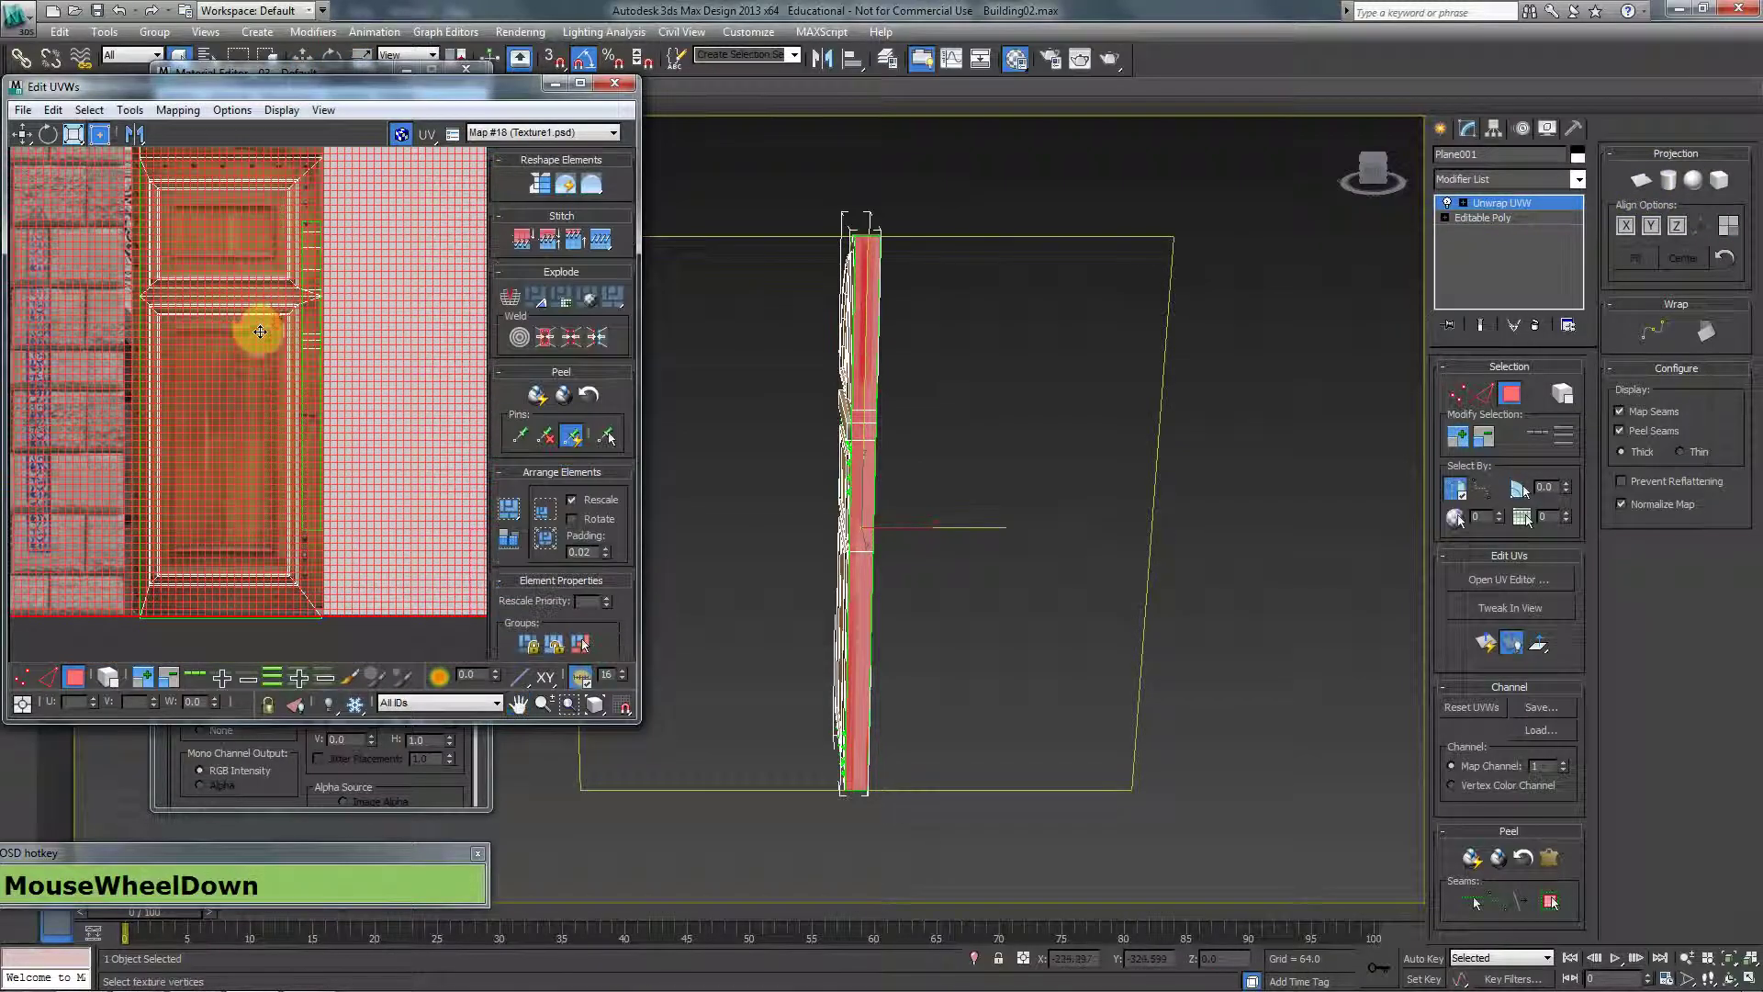
scroll(270, 336, down, 2)
middle_drag(270, 336, 157, 445)
scroll(157, 444, down, 1)
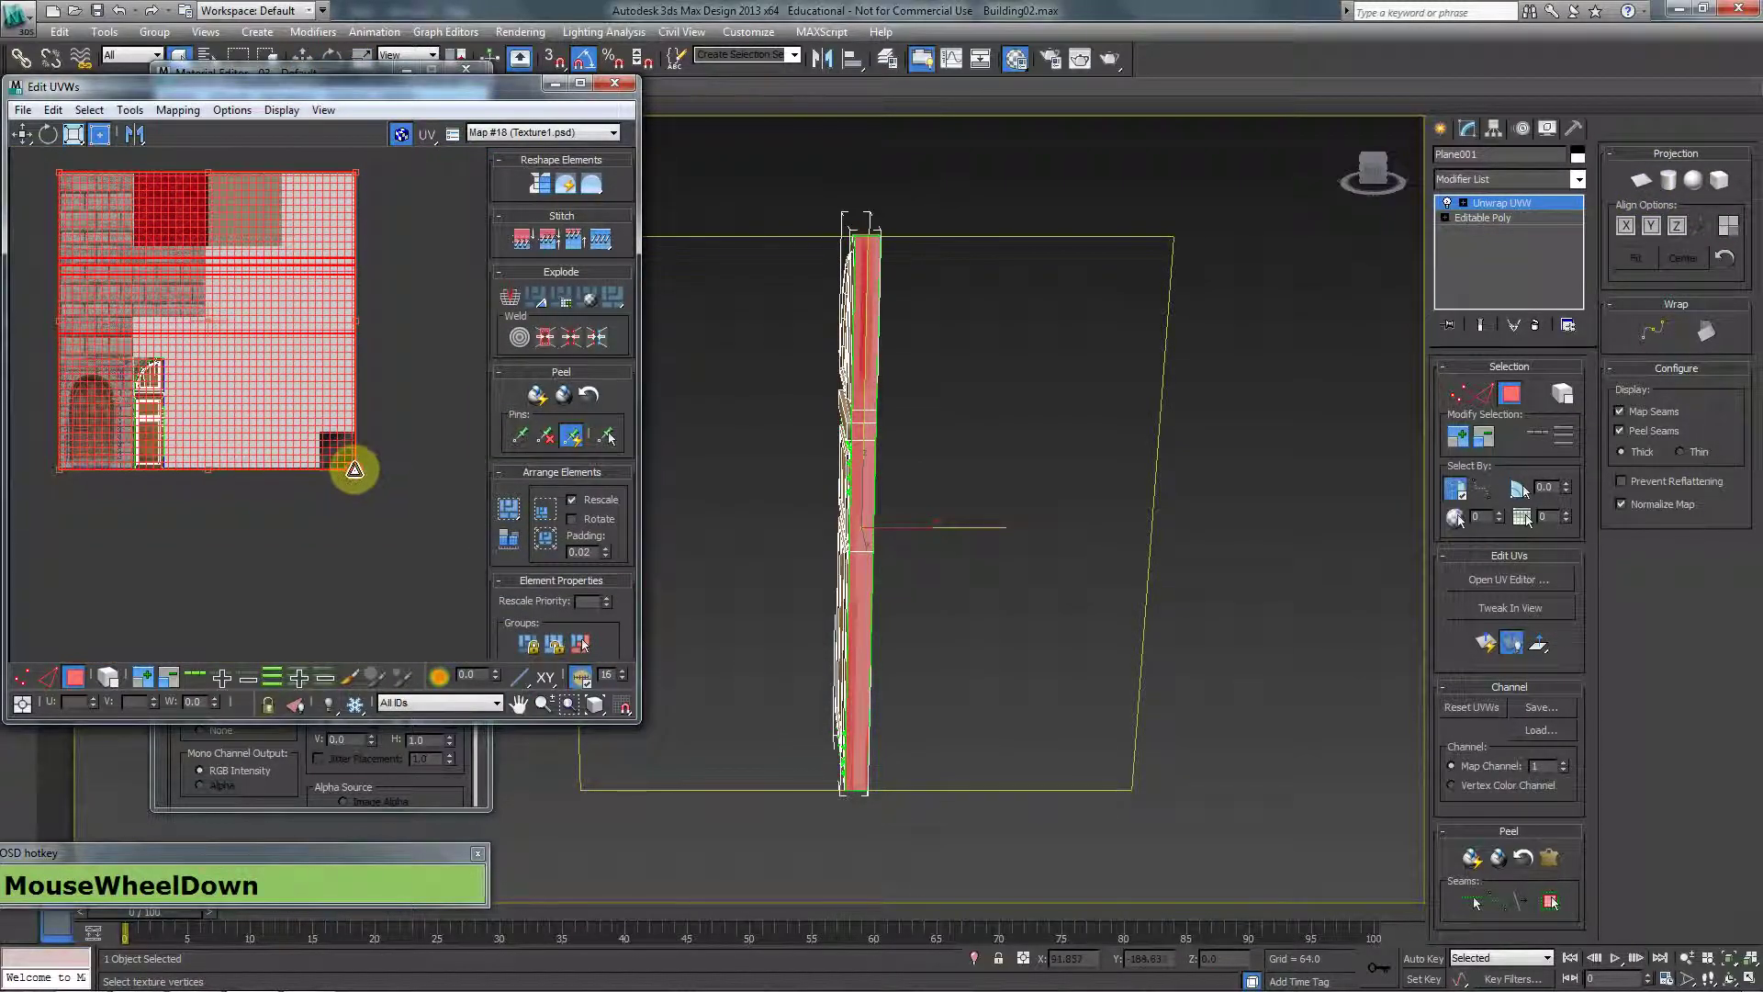
drag(354, 469, 178, 444)
scroll(160, 436, up, 4)
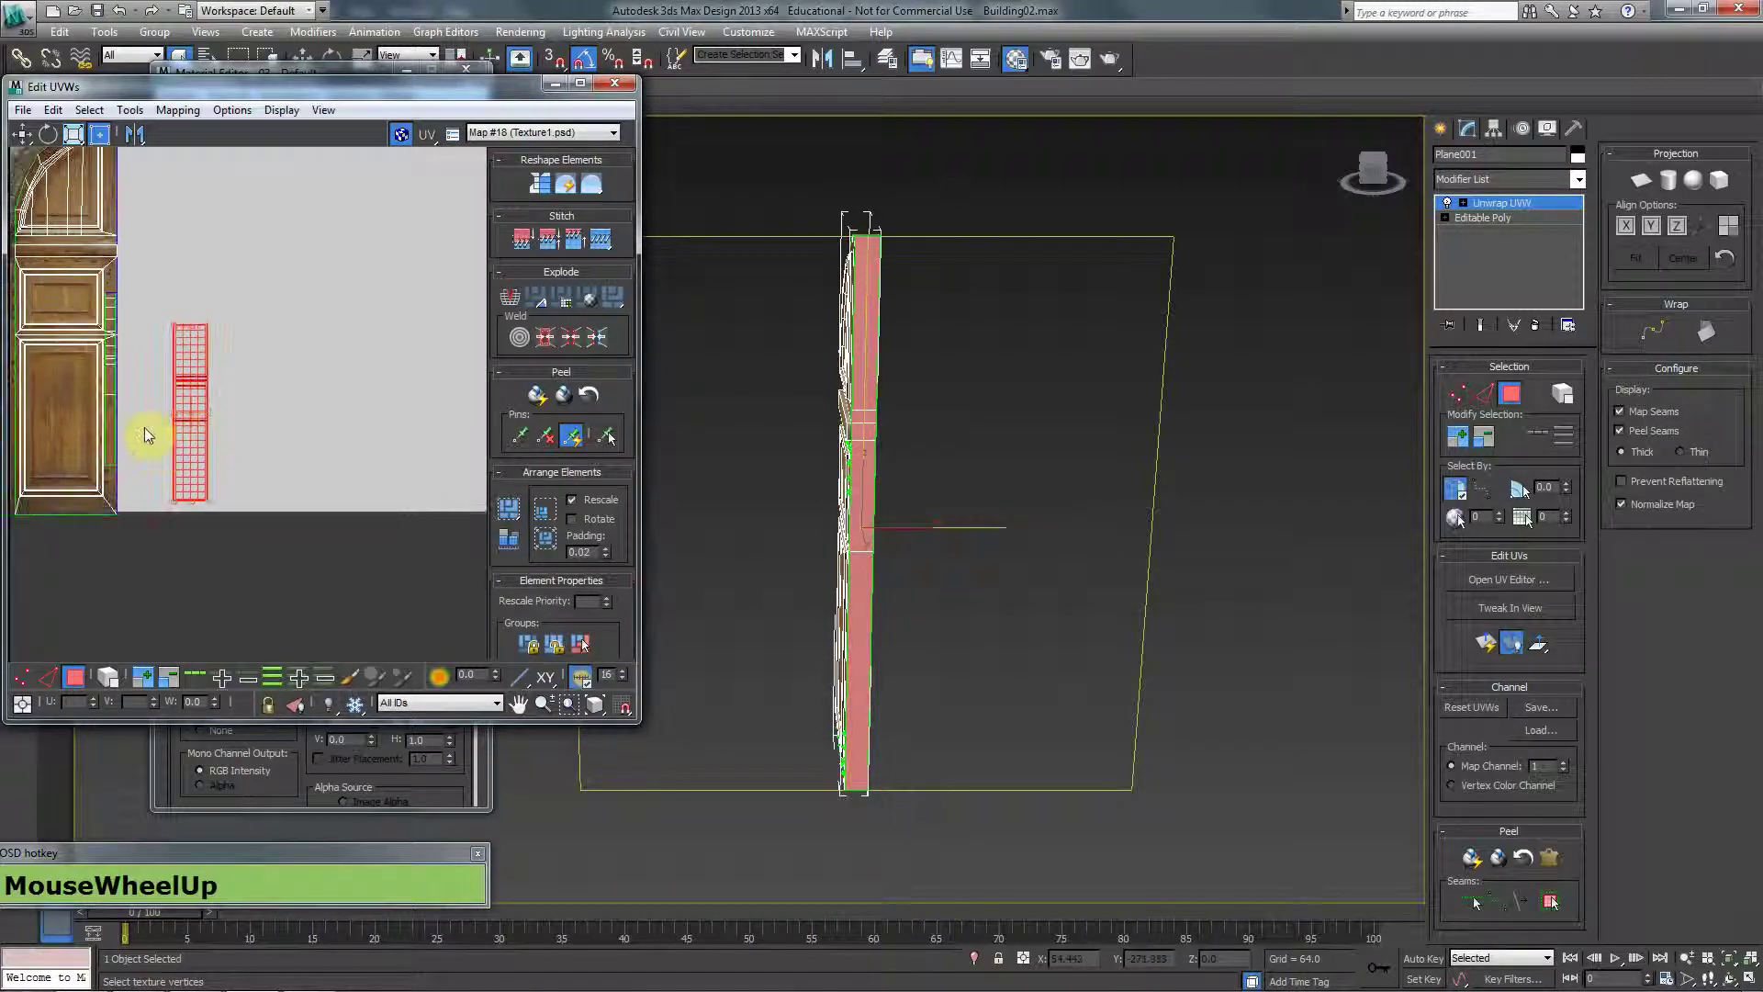
middle_drag(145, 427, 314, 460)
scroll(340, 470, down, 2)
drag(371, 562, 174, 504)
Collapse the door to an Editable Poly, deselect it, and view it without edged faces.
right_click(1065, 446)
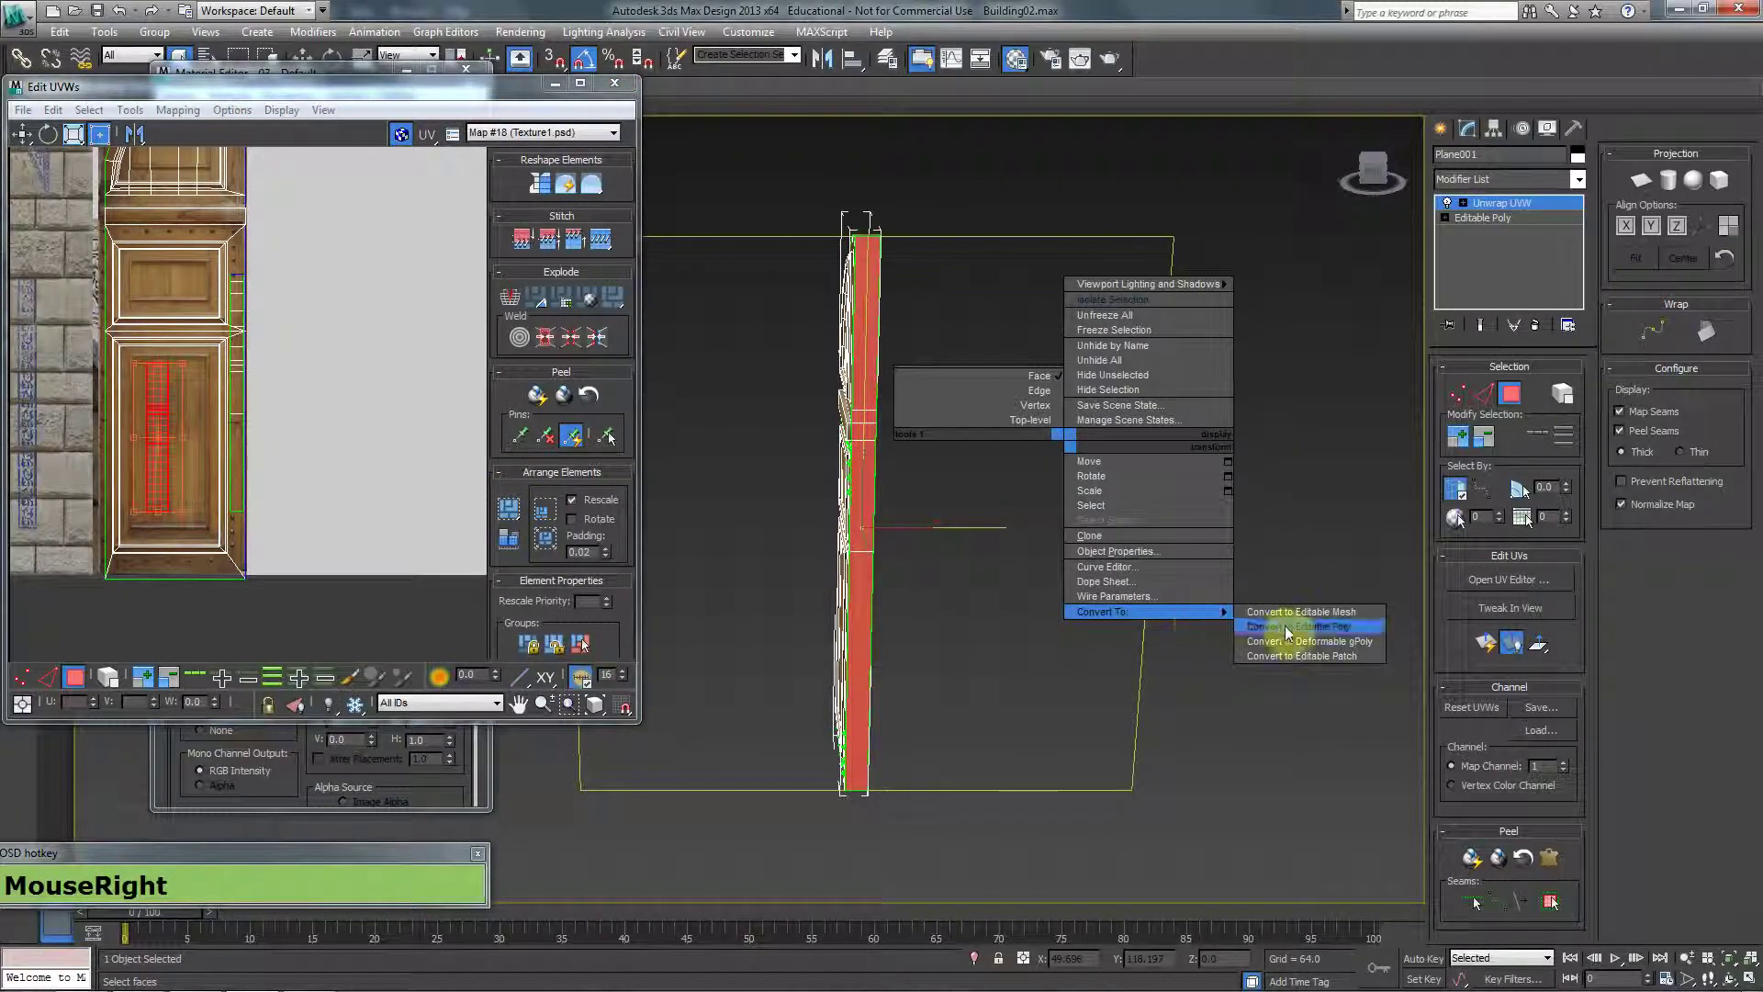
click(1144, 485)
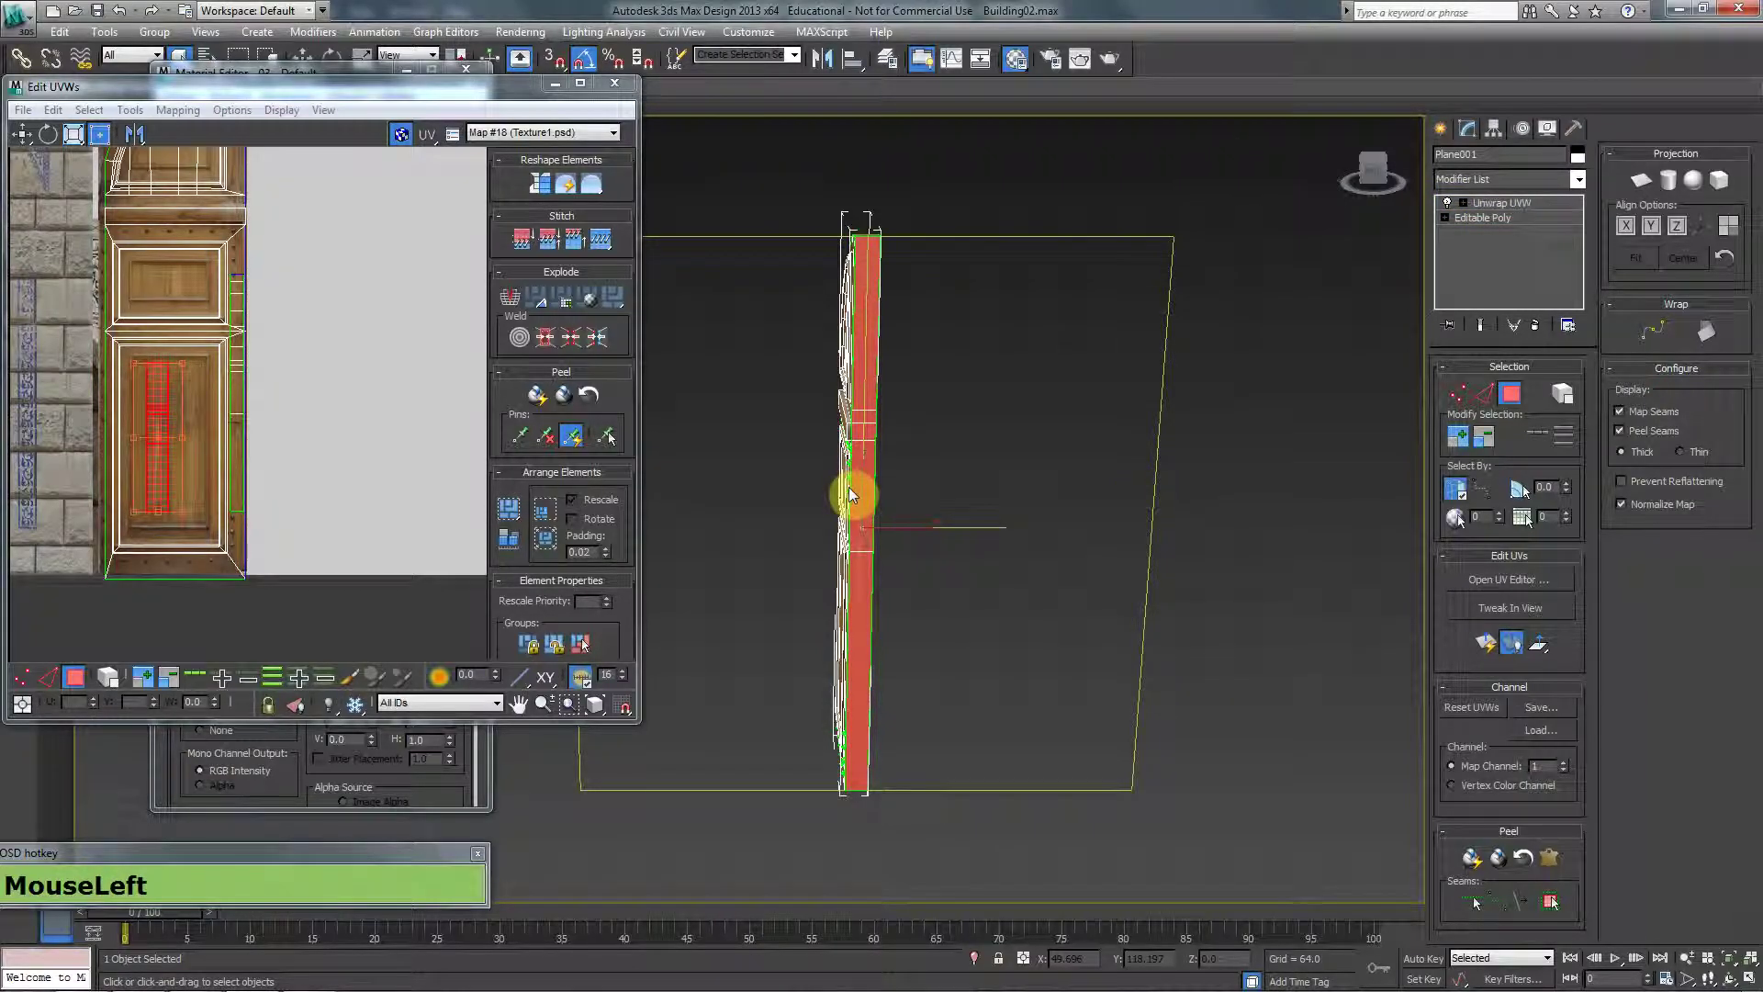
click(709, 532)
alt+middle_drag(735, 475, 897, 508)
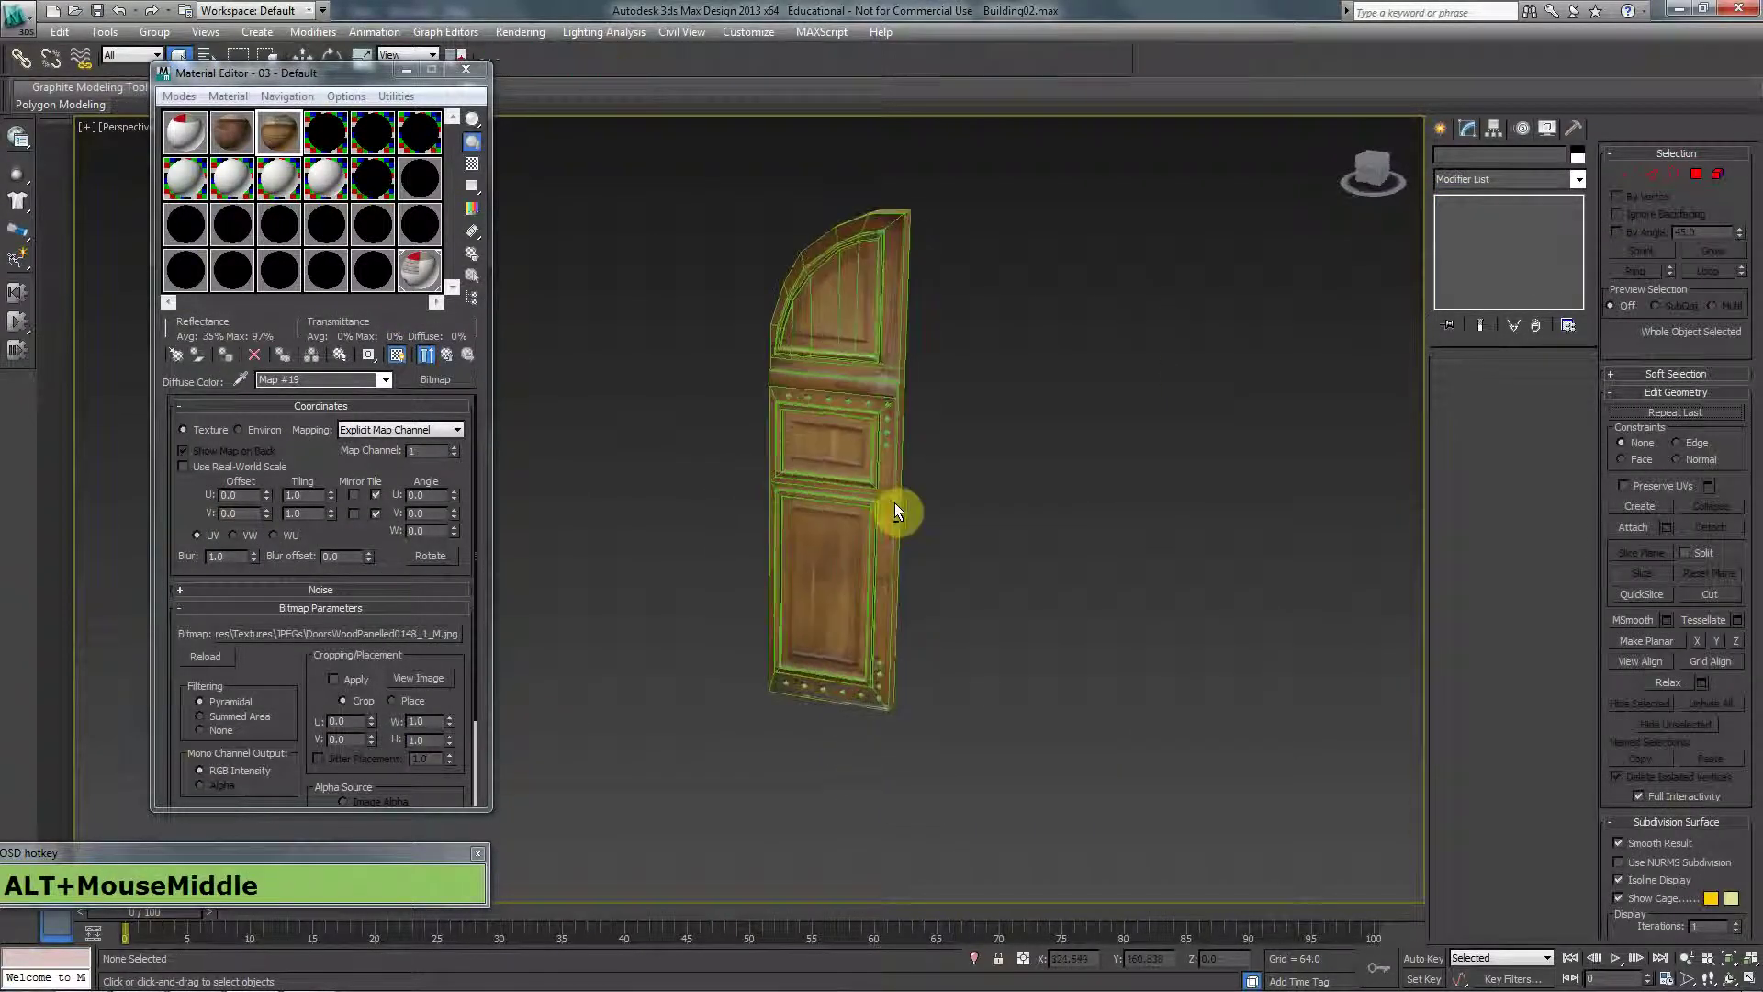
key(F4)
click(850, 405)
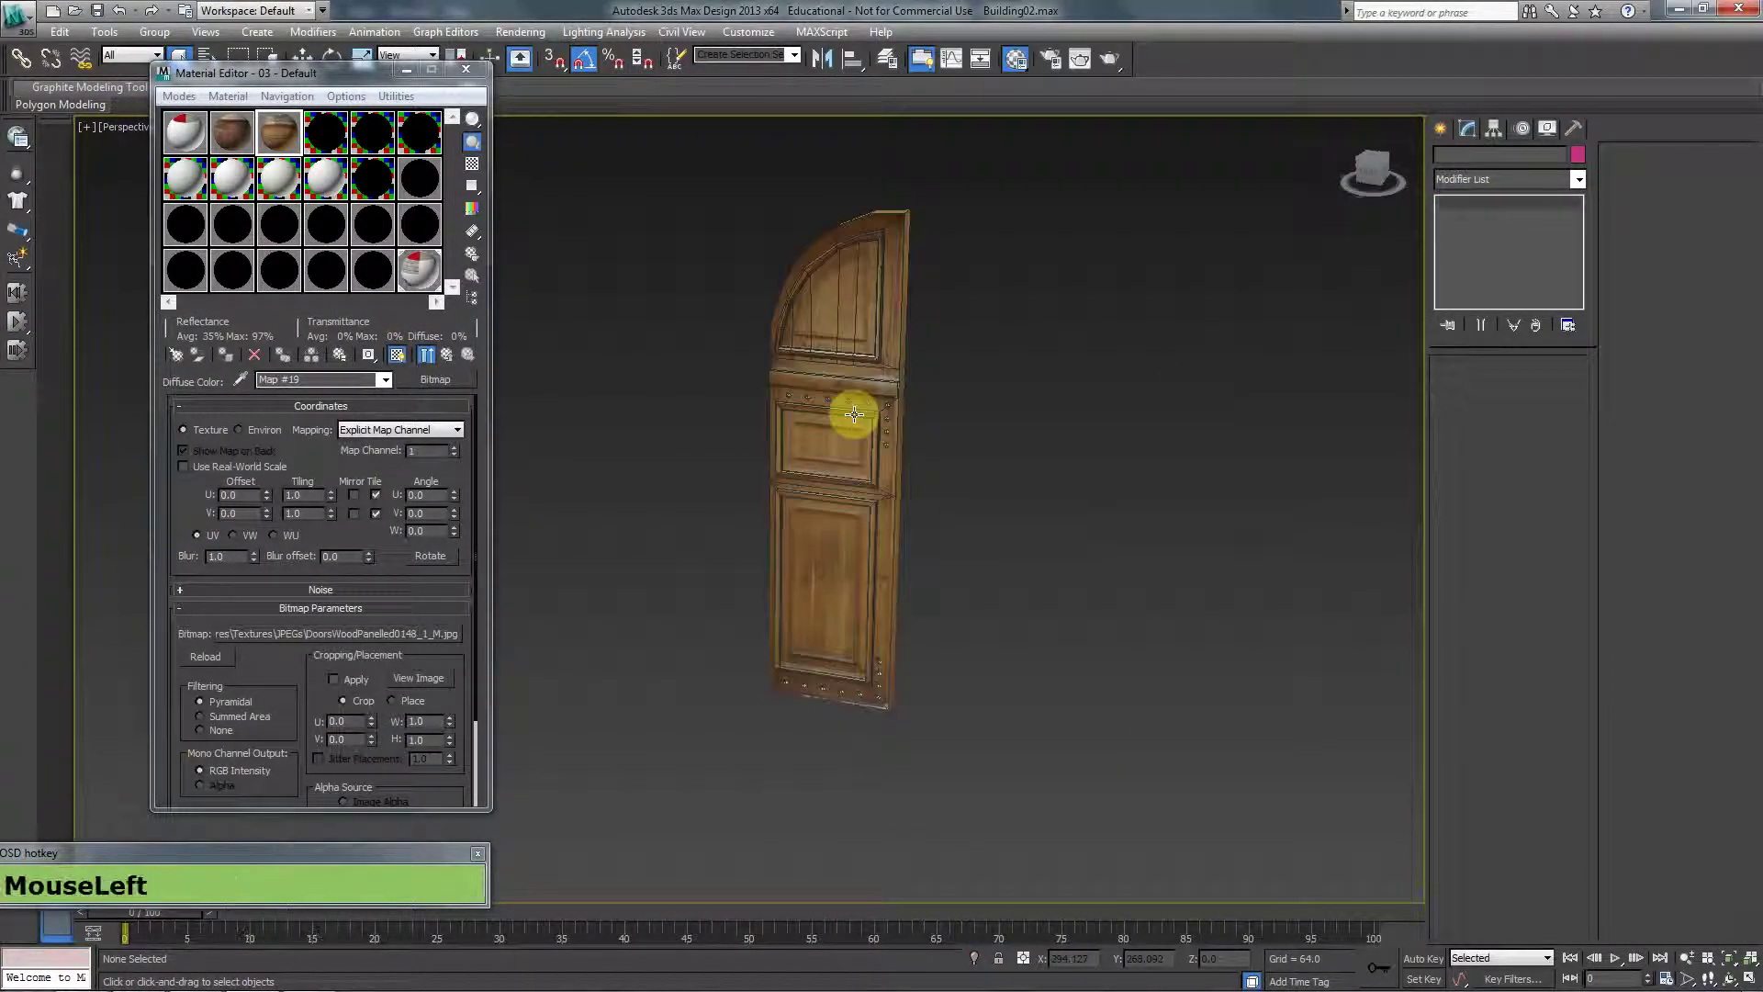
click(1017, 465)
alt+middle_drag(862, 530, 915, 542)
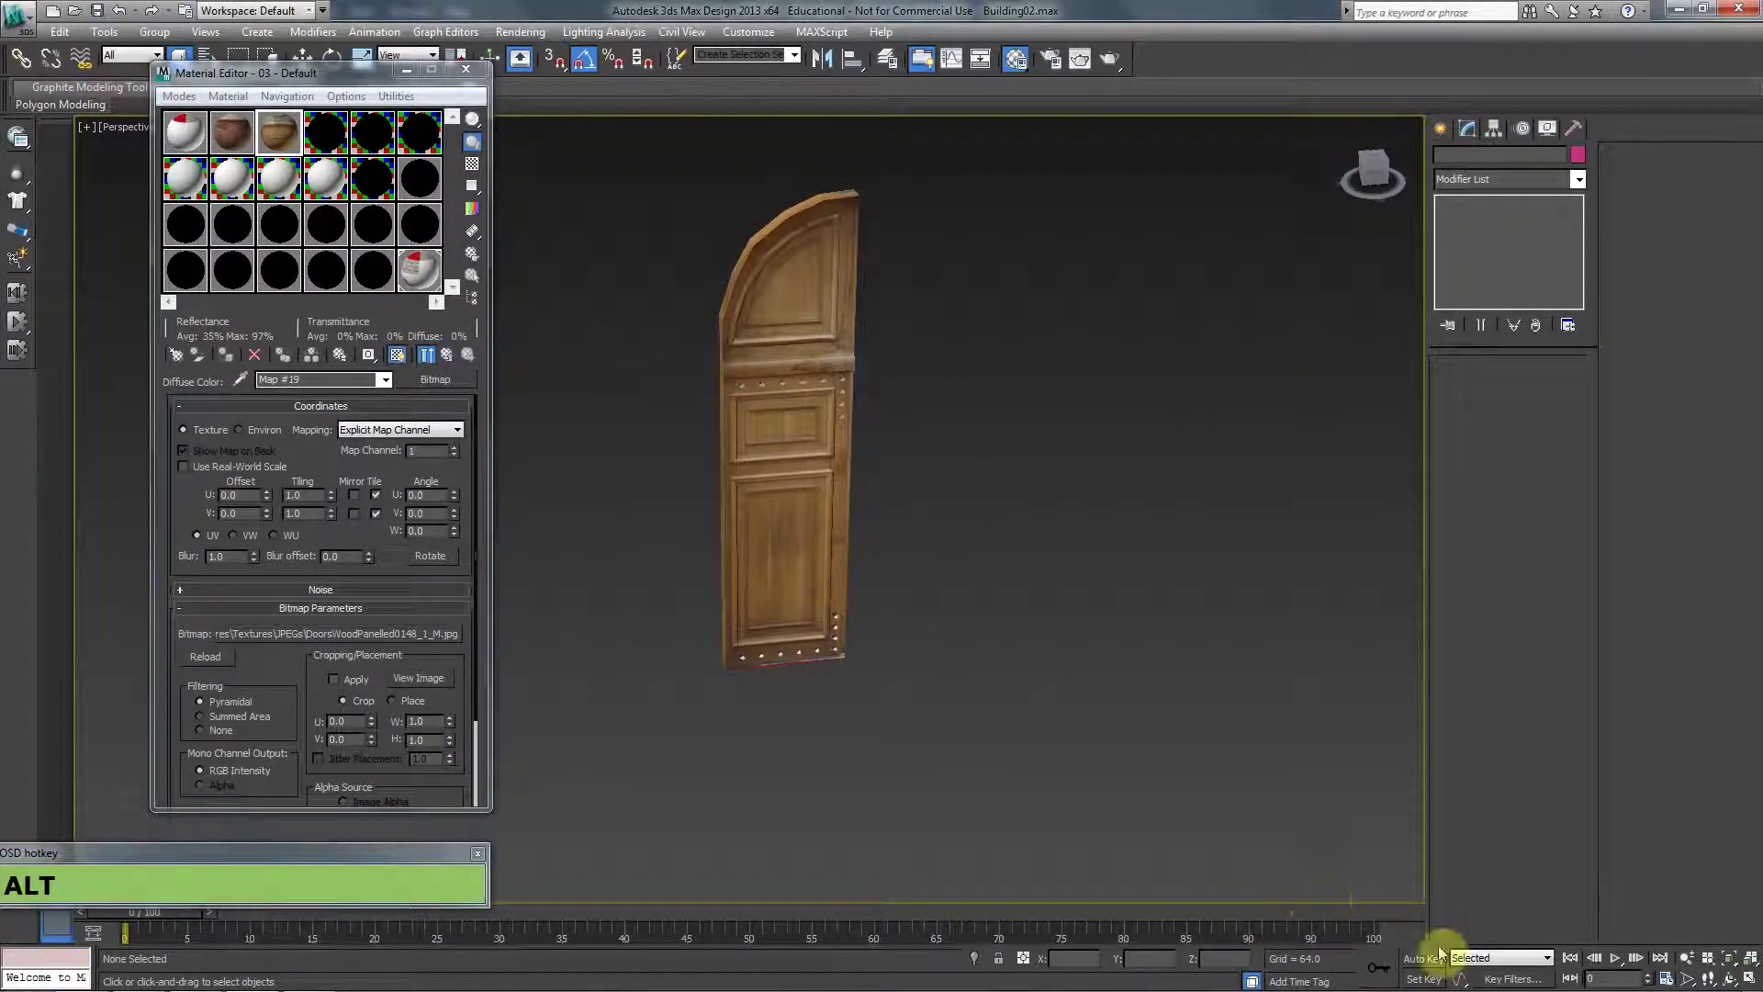